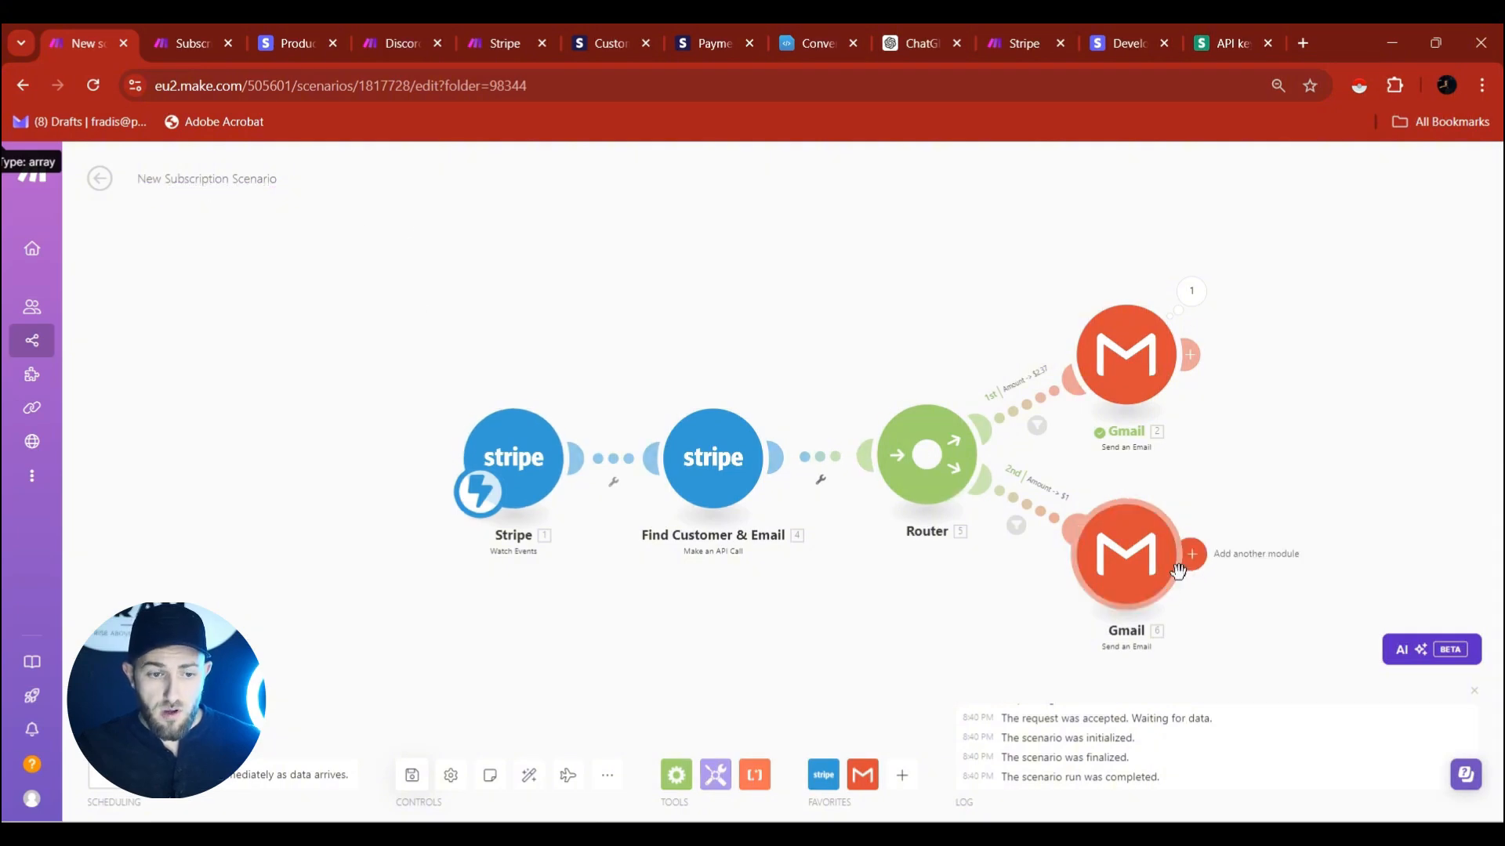
# Review the Subscription Cancellation Scenario, return to the New Subscription Scenario, then bring up the Stripe dashboard.
pyautogui.click(174, 45)
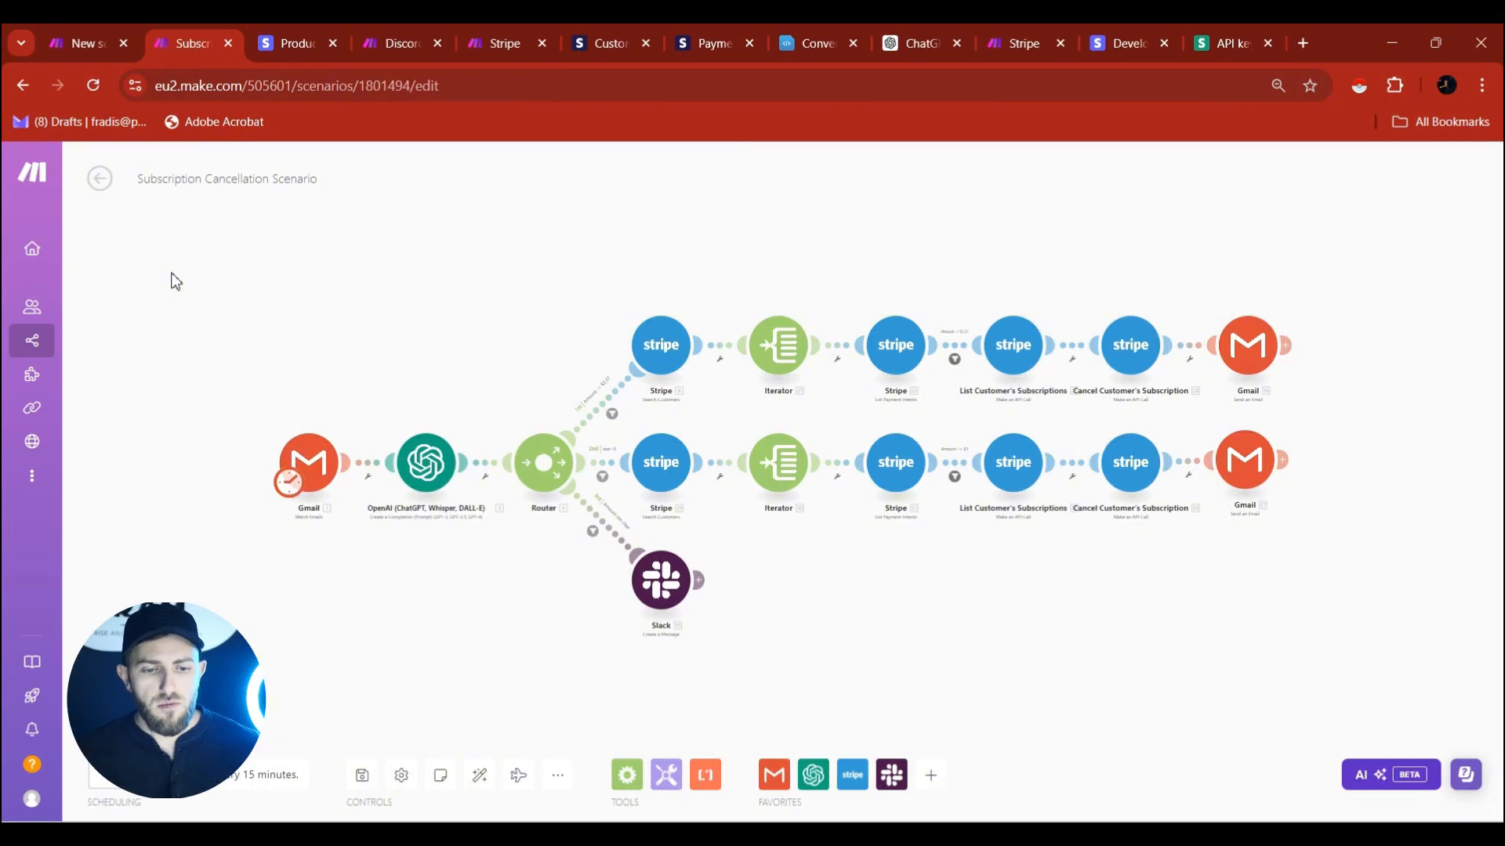
pyautogui.click(82, 36)
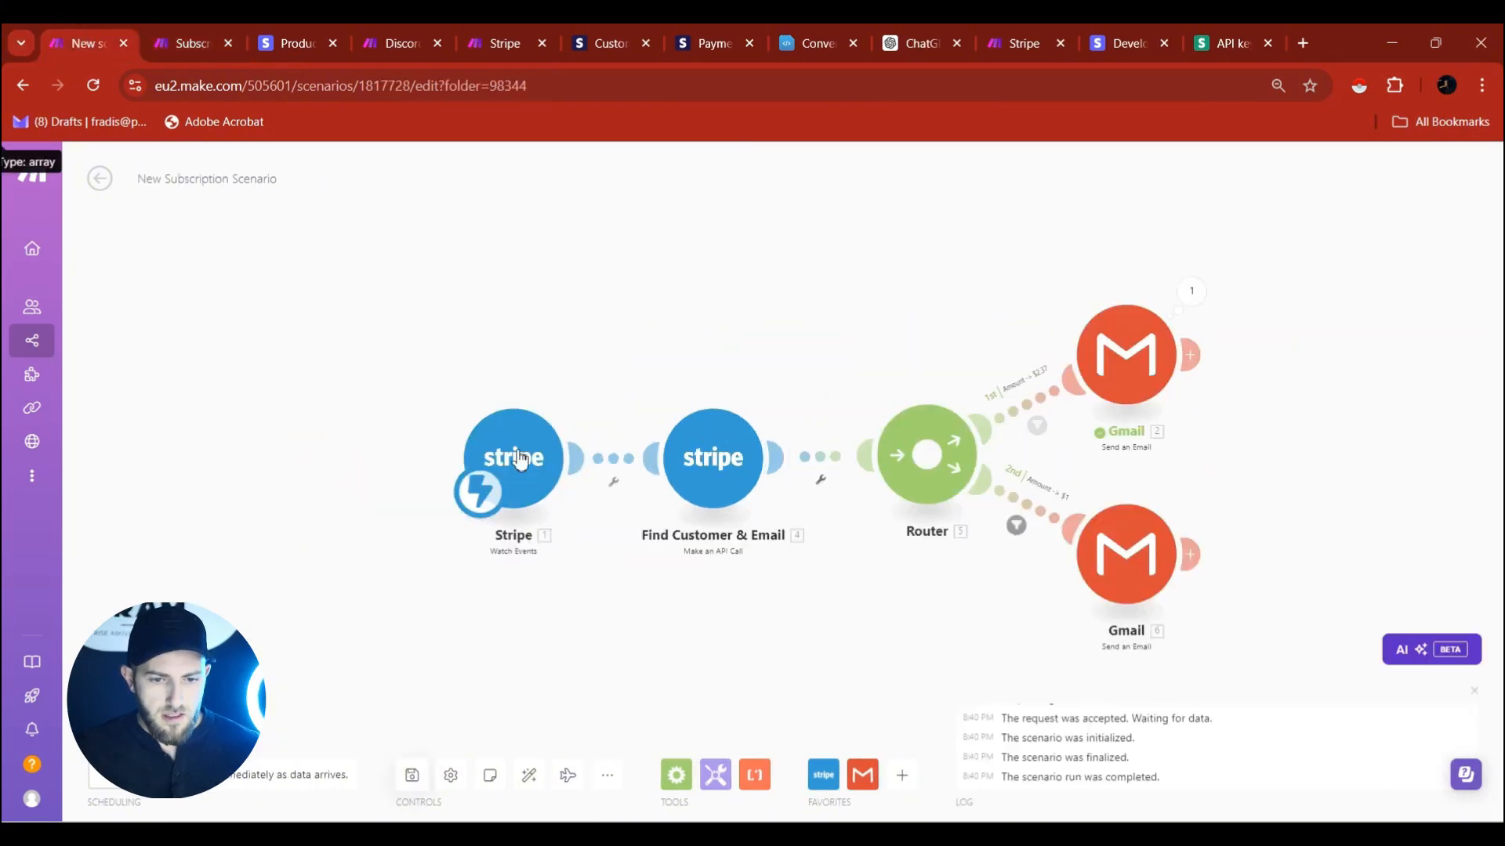
pyautogui.moveTo(218, 24)
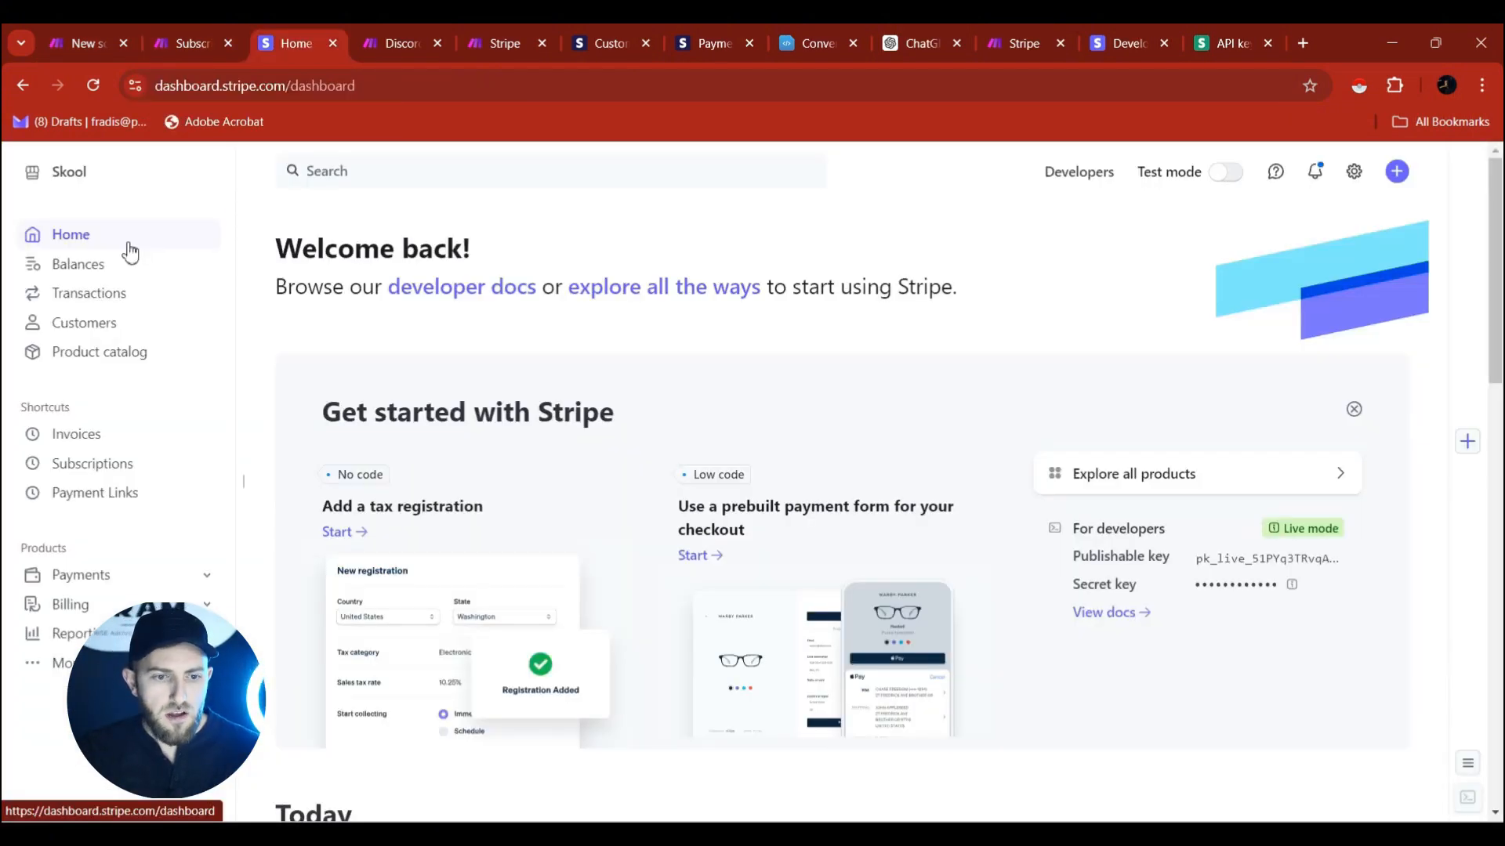
# Open Stripe's Product catalog listing Test Subscription #2 ($2.37) and Fivos Consulting ($1.00).
pyautogui.click(93, 464)
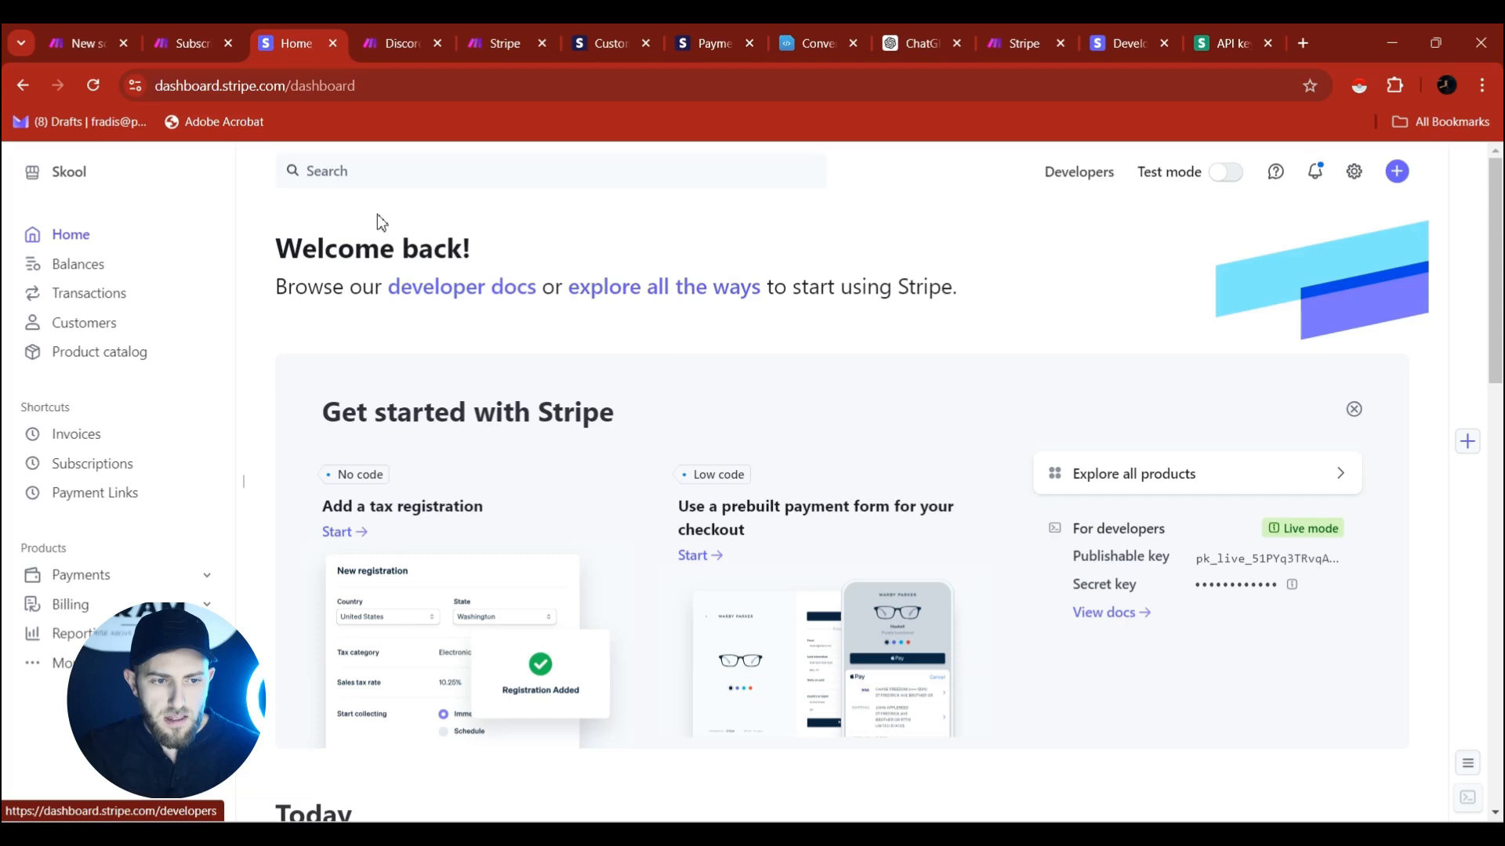
pyautogui.scroll(-5, 577, 346)
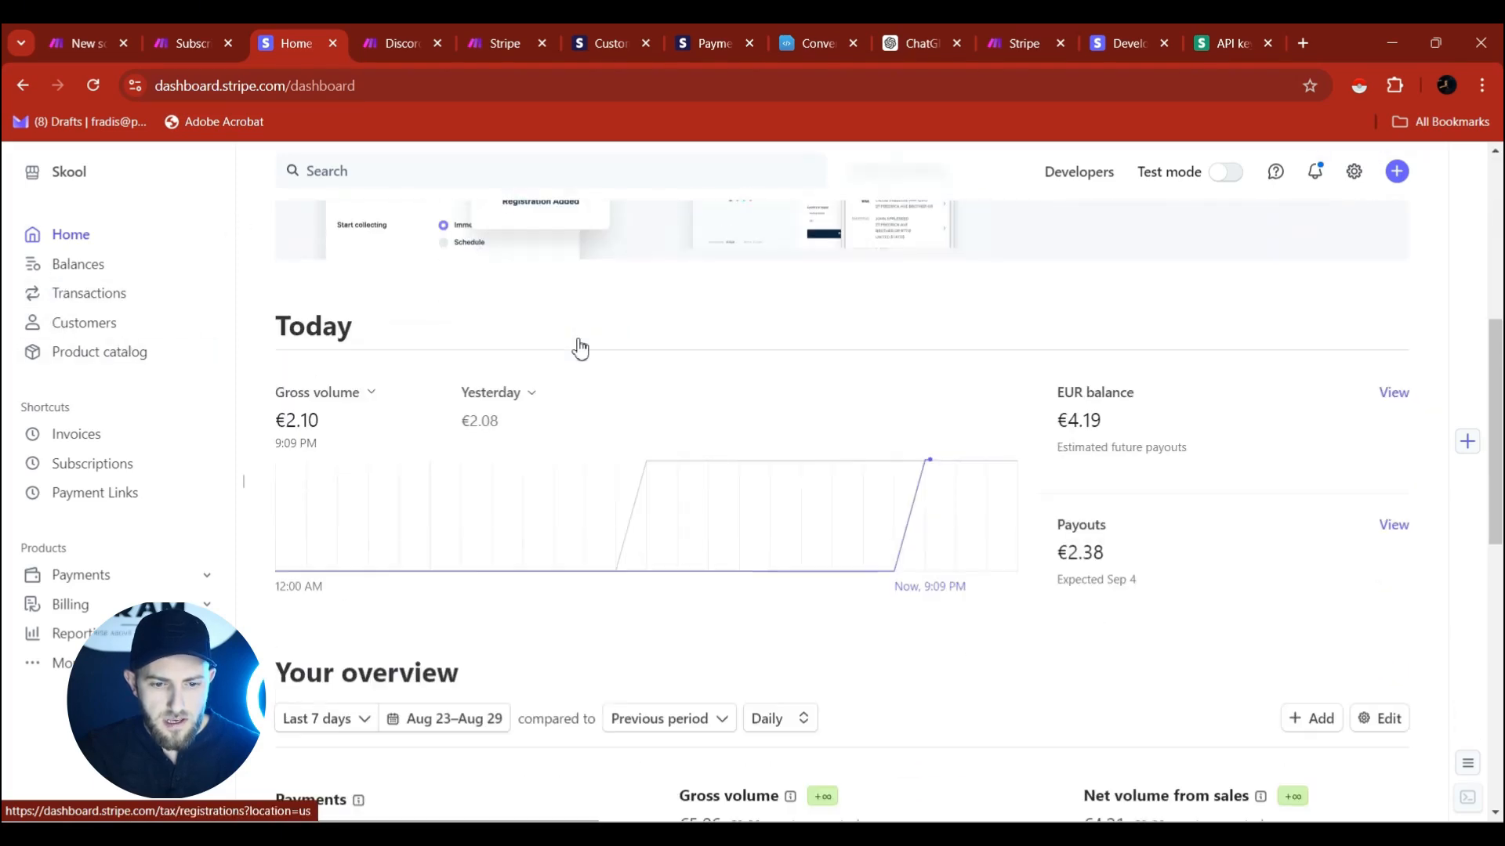
pyautogui.click(86, 356)
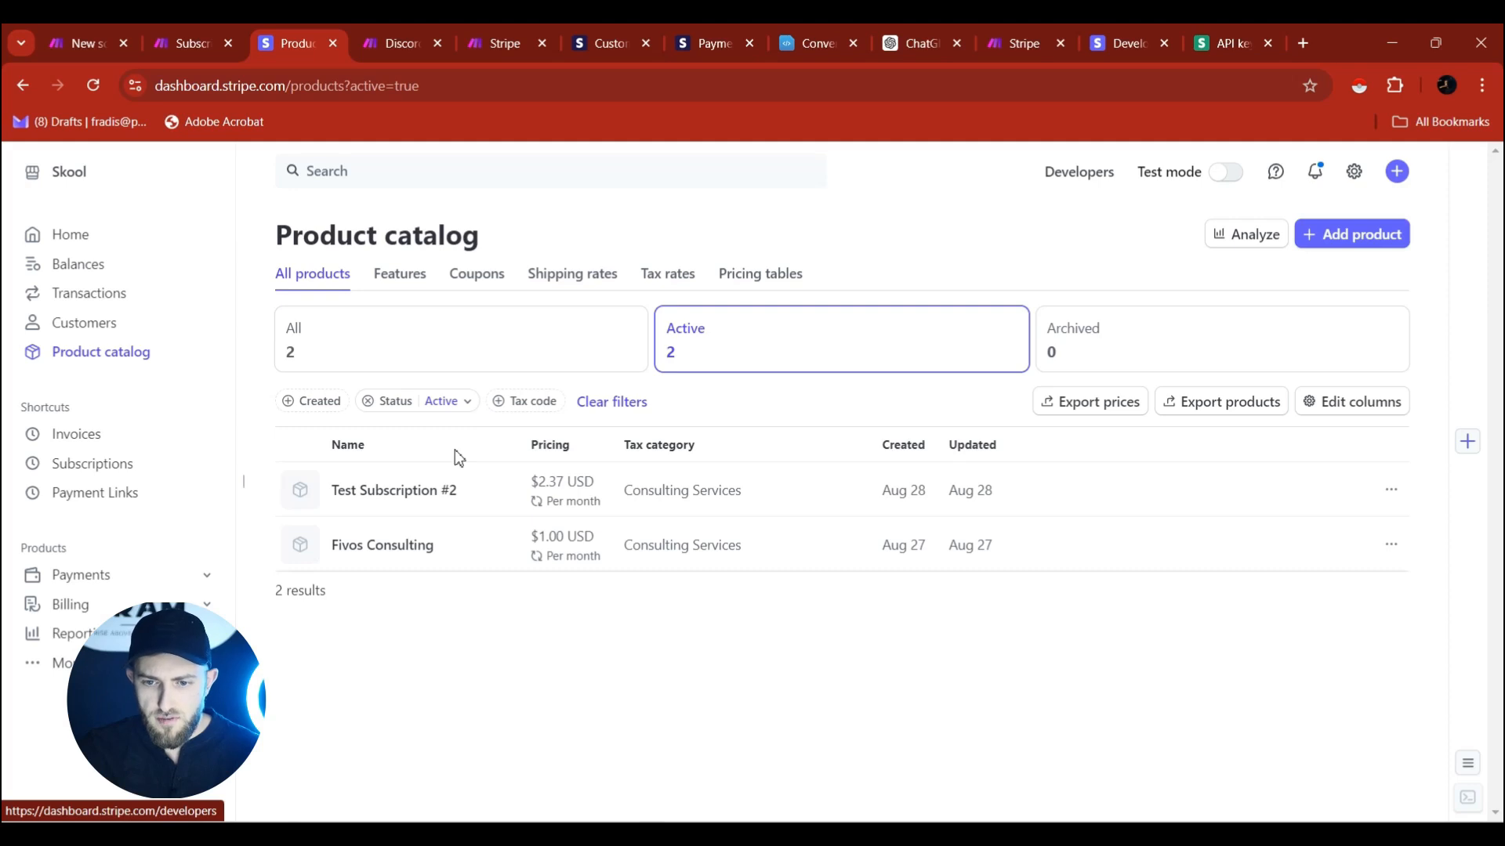
pyautogui.click(1338, 246)
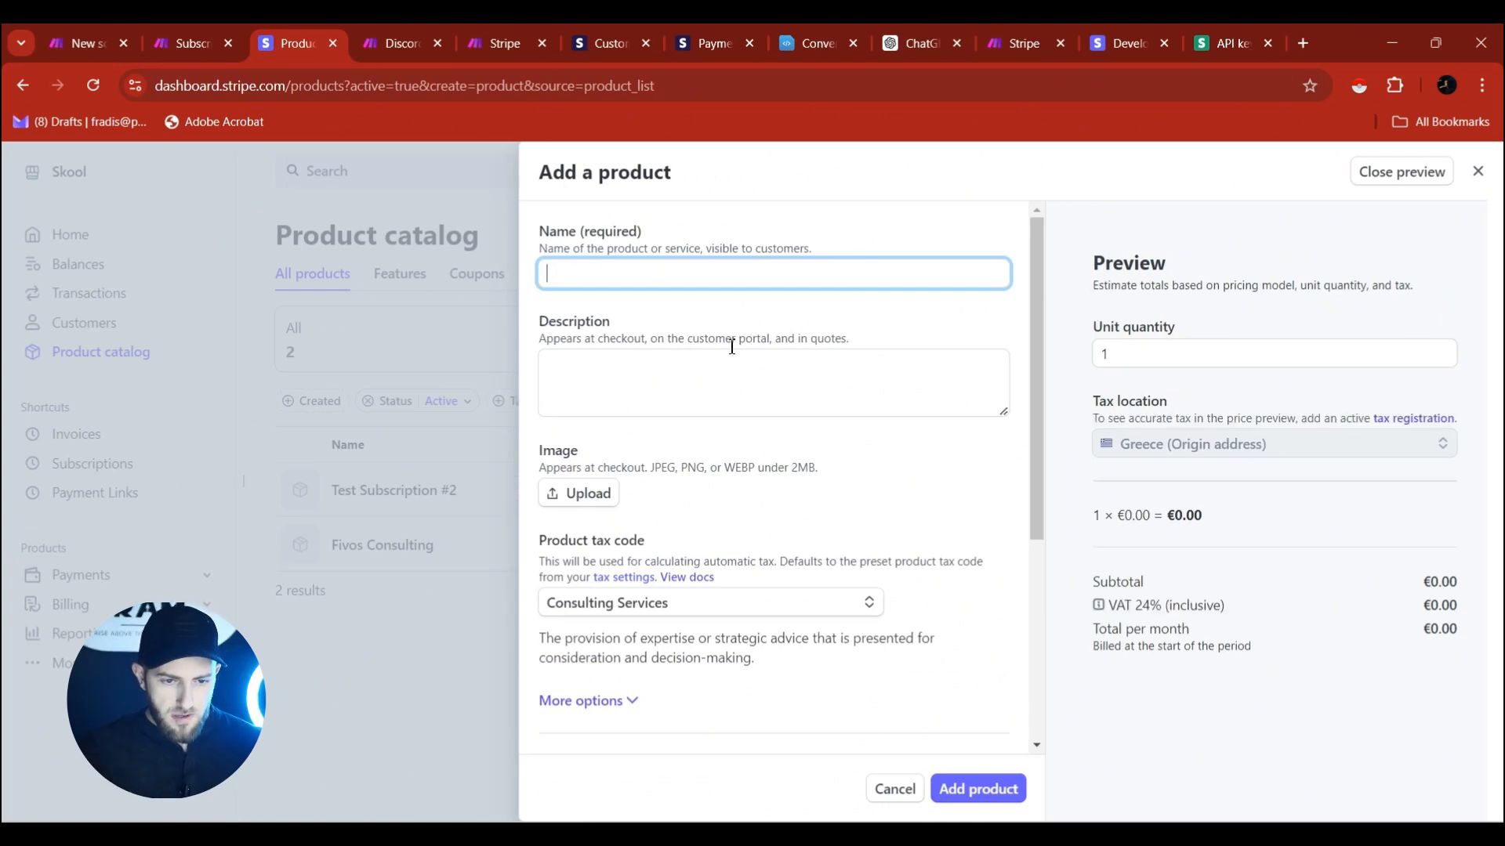
pyautogui.write('Fivos Test Consulting')
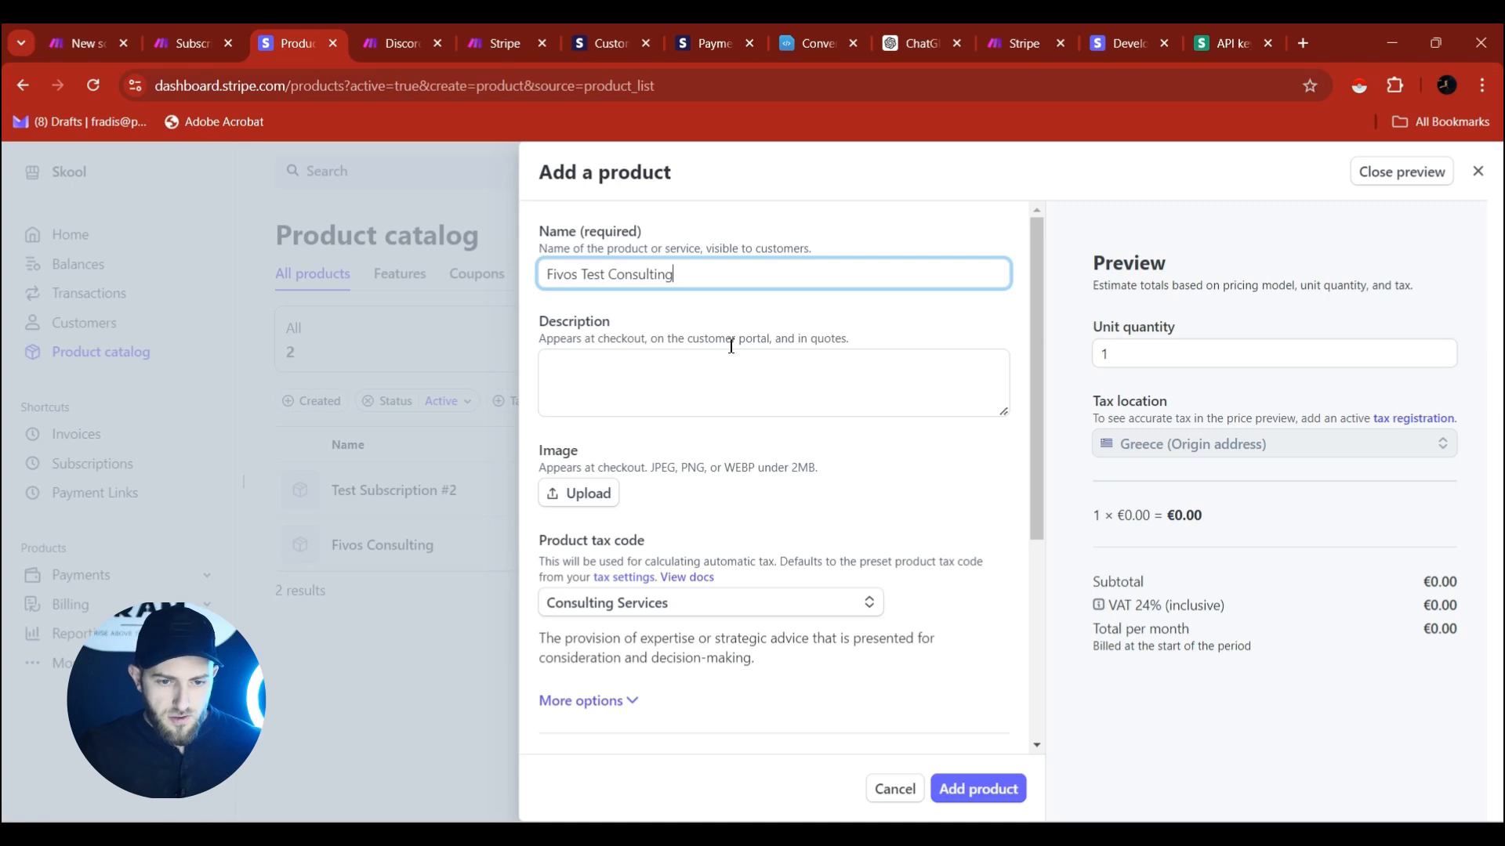
pyautogui.click(564, 369)
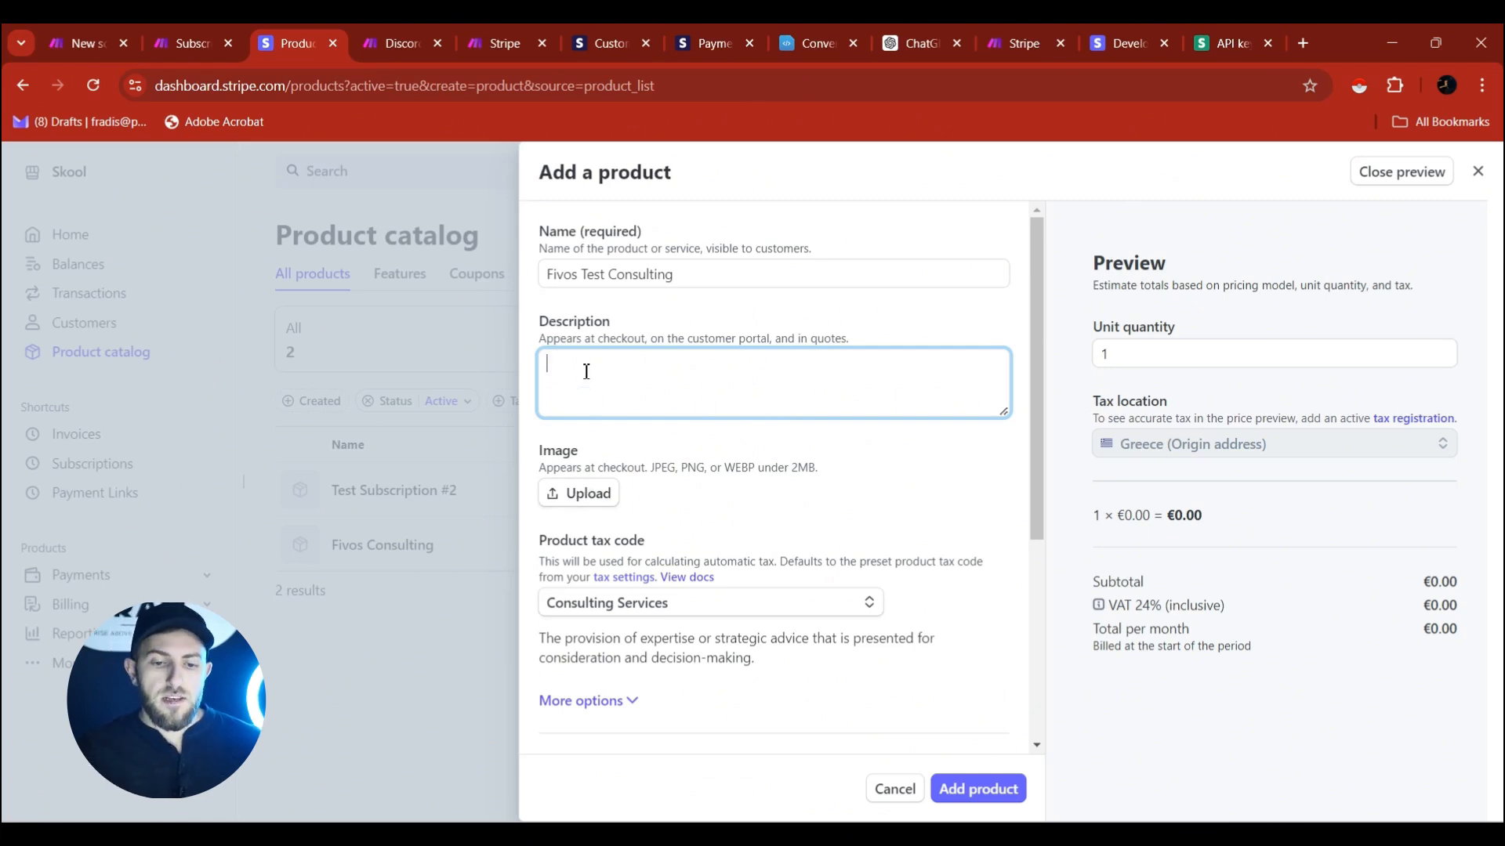
pyautogui.scroll(-1, 635, 450)
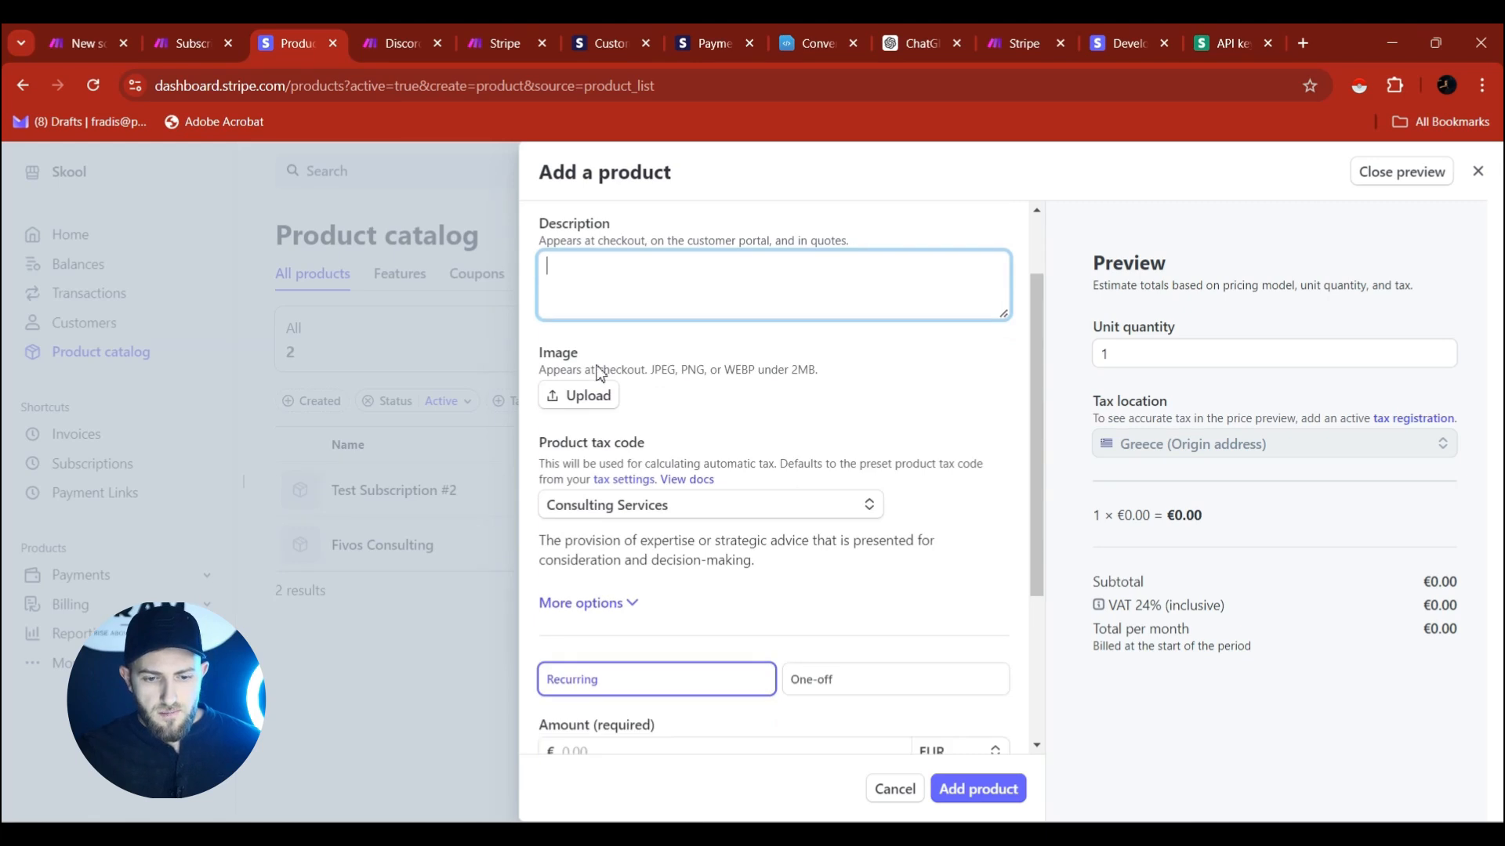
pyautogui.scroll(-1, 635, 451)
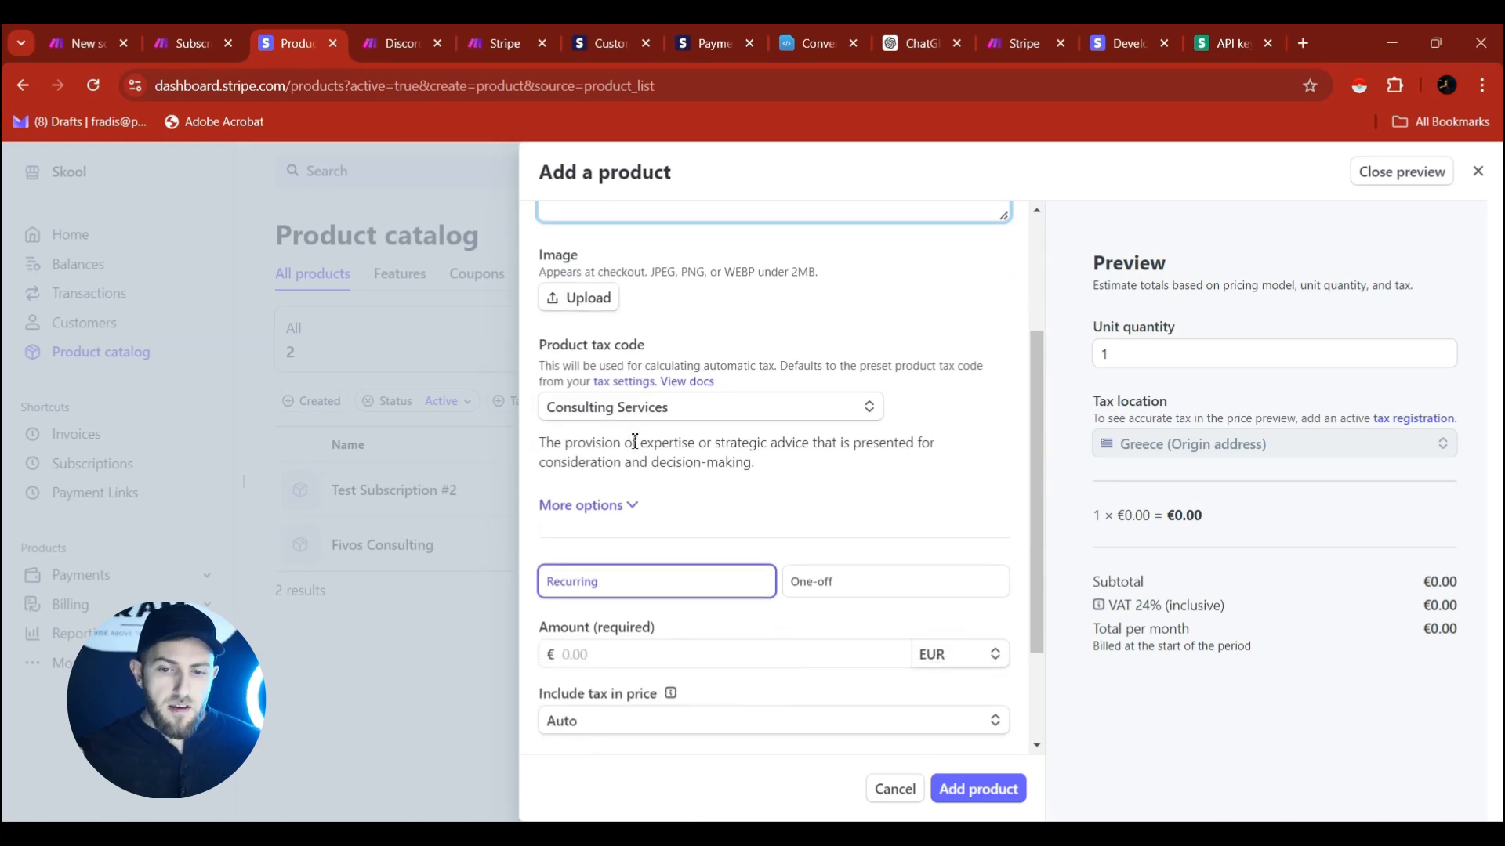
pyautogui.scroll(-1, 634, 441)
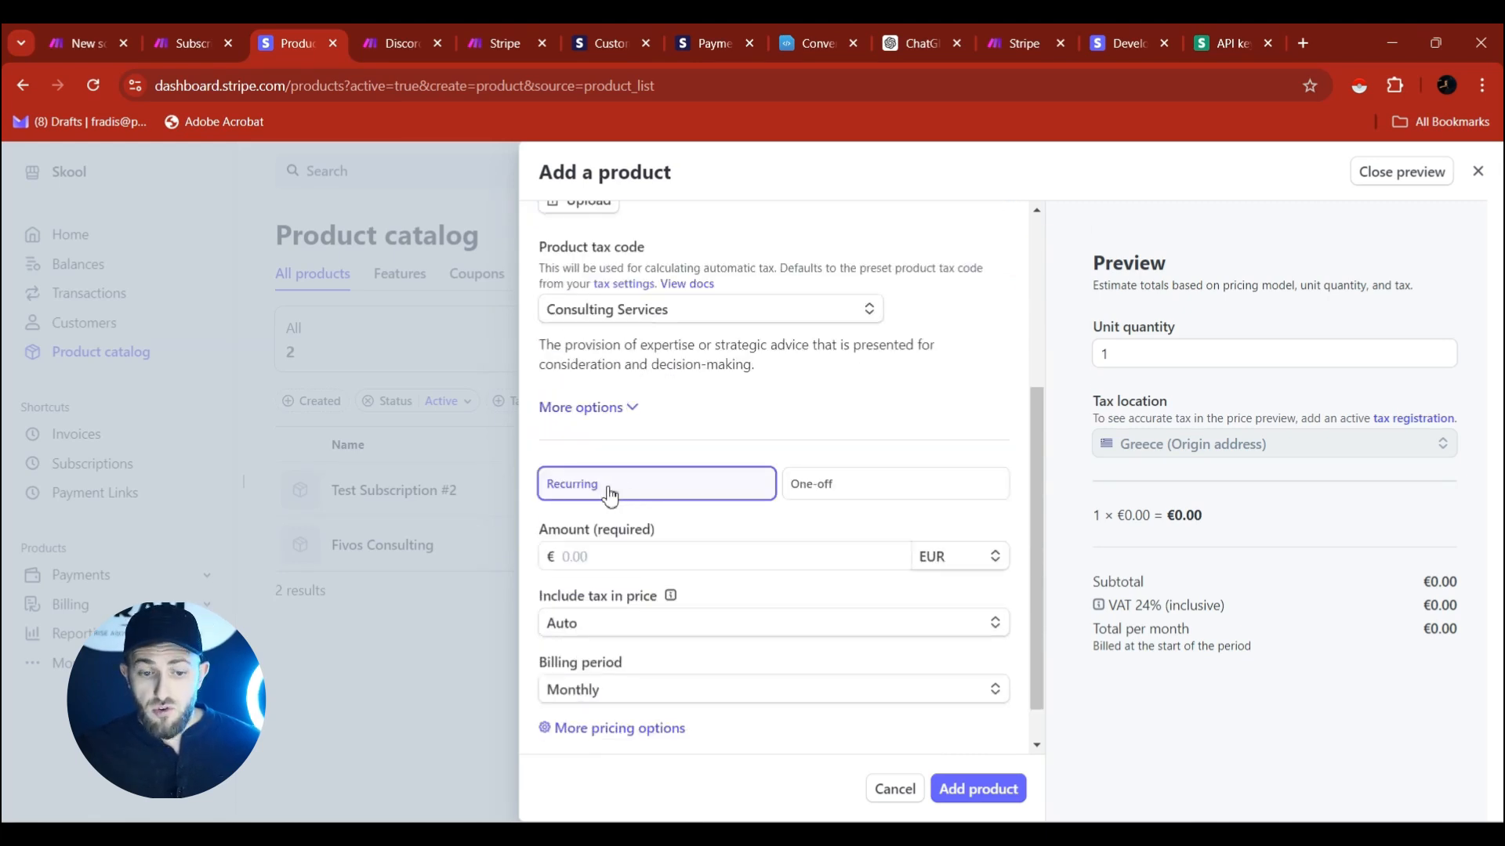
pyautogui.click(816, 492)
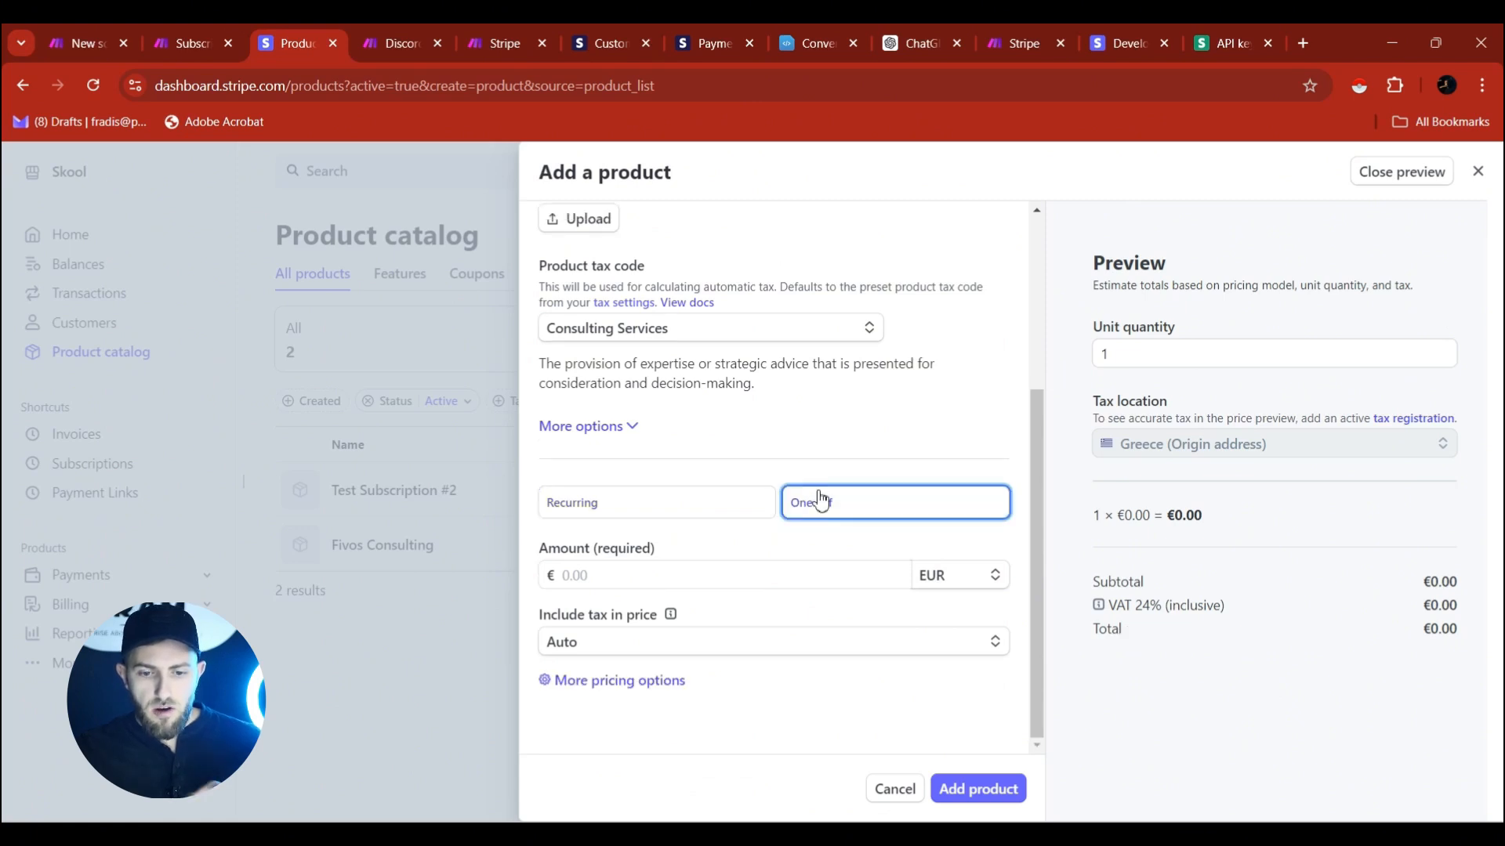
pyautogui.click(711, 510)
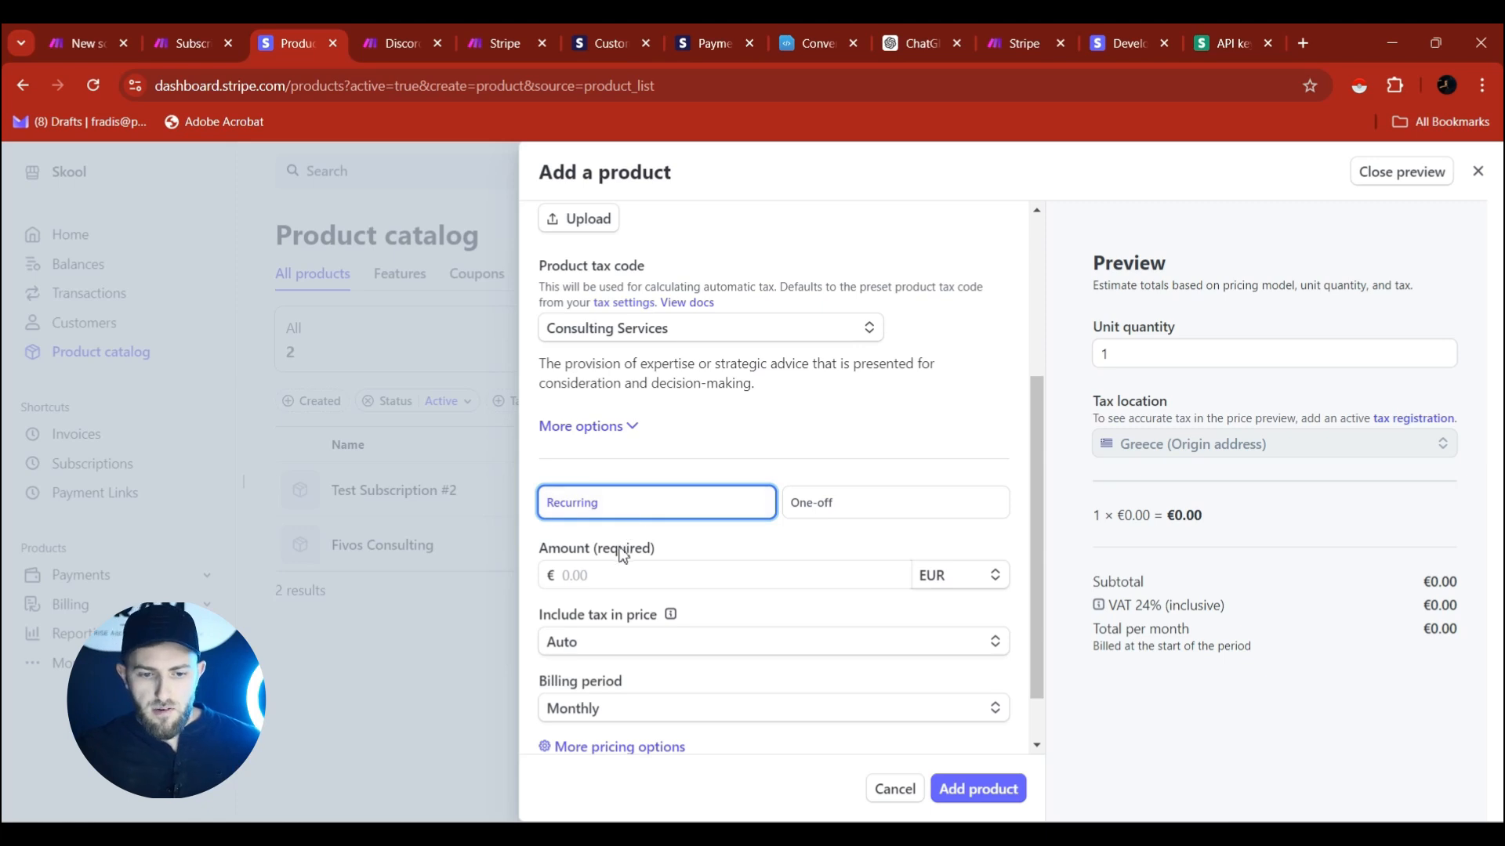
pyautogui.click(975, 577)
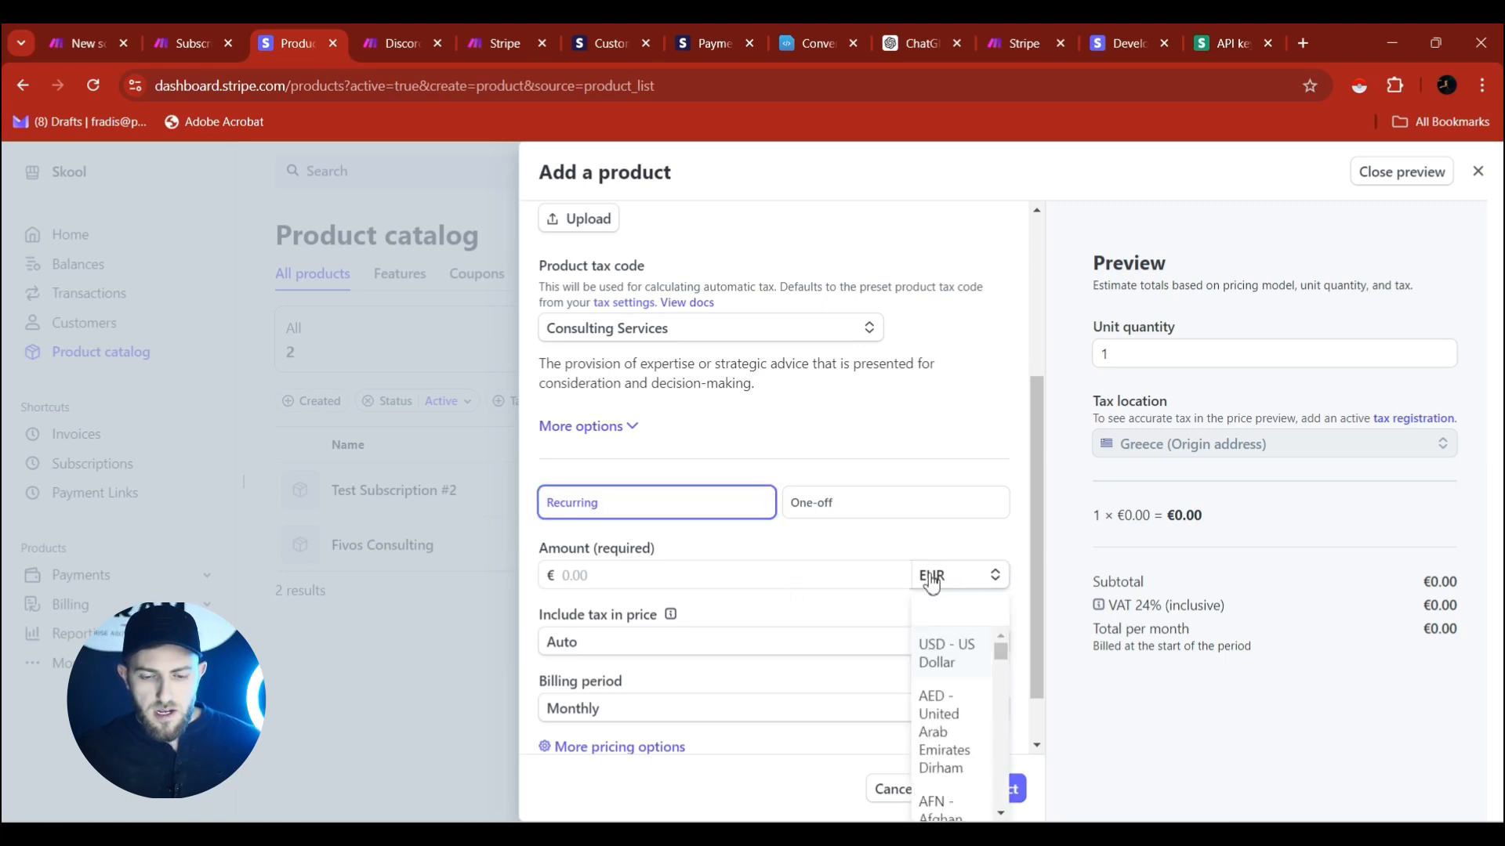
pyautogui.click(948, 654)
pyautogui.click(683, 573)
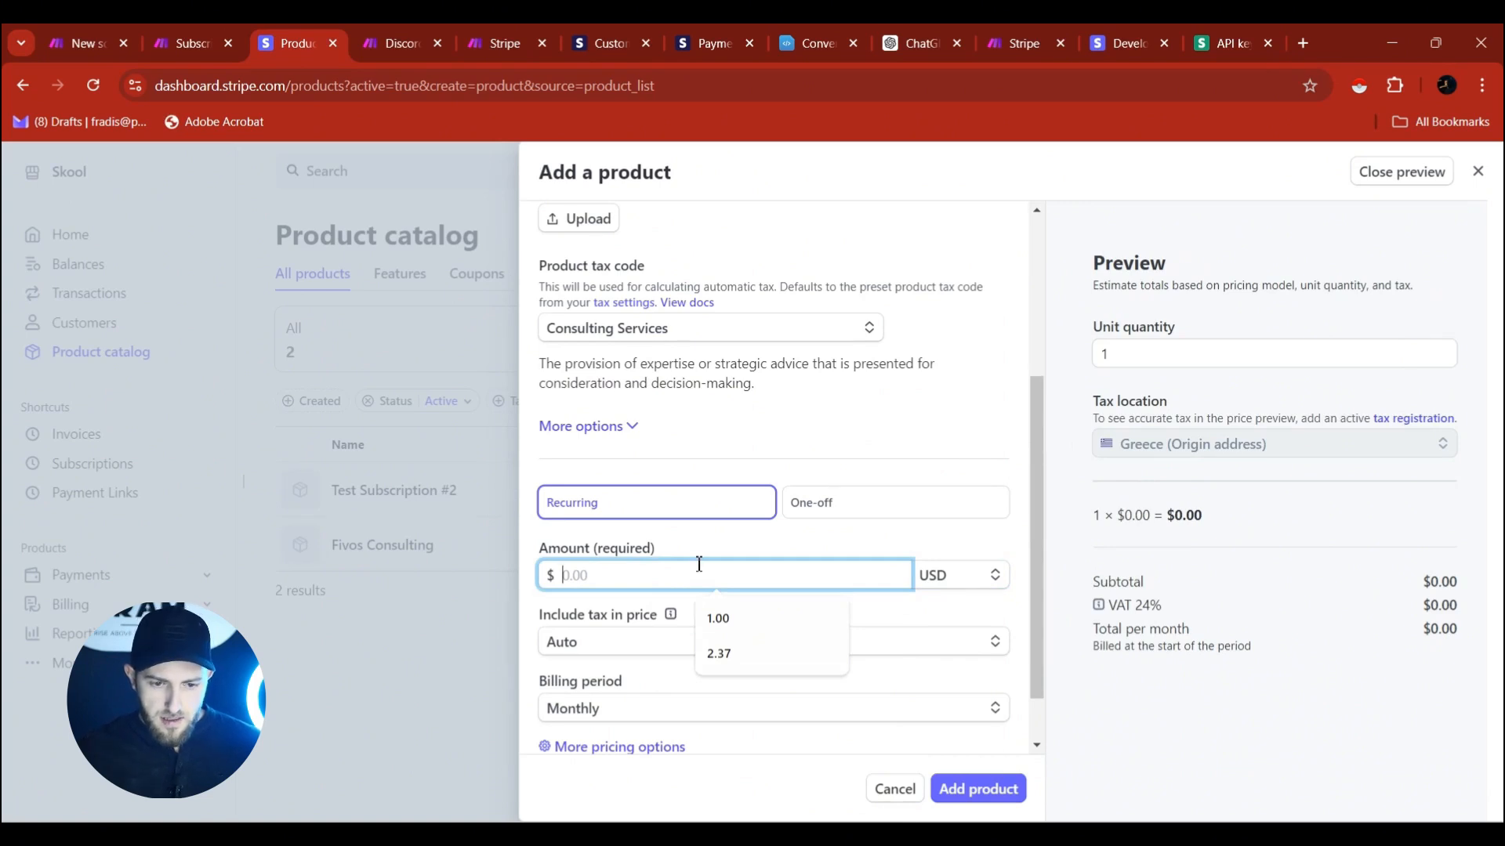
pyautogui.write('97')
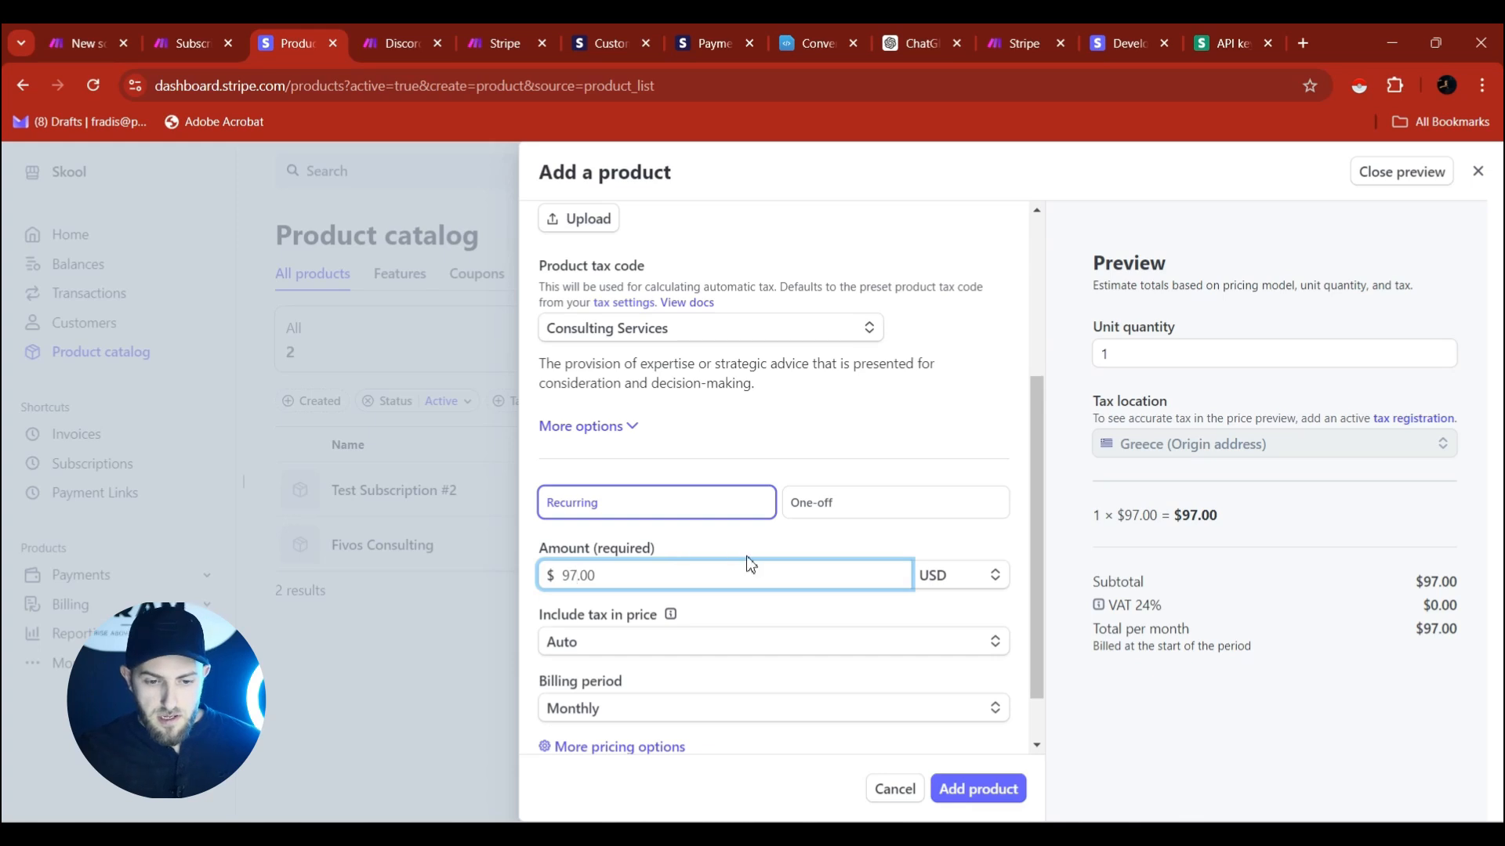
pyautogui.scroll(-1, 591, 556)
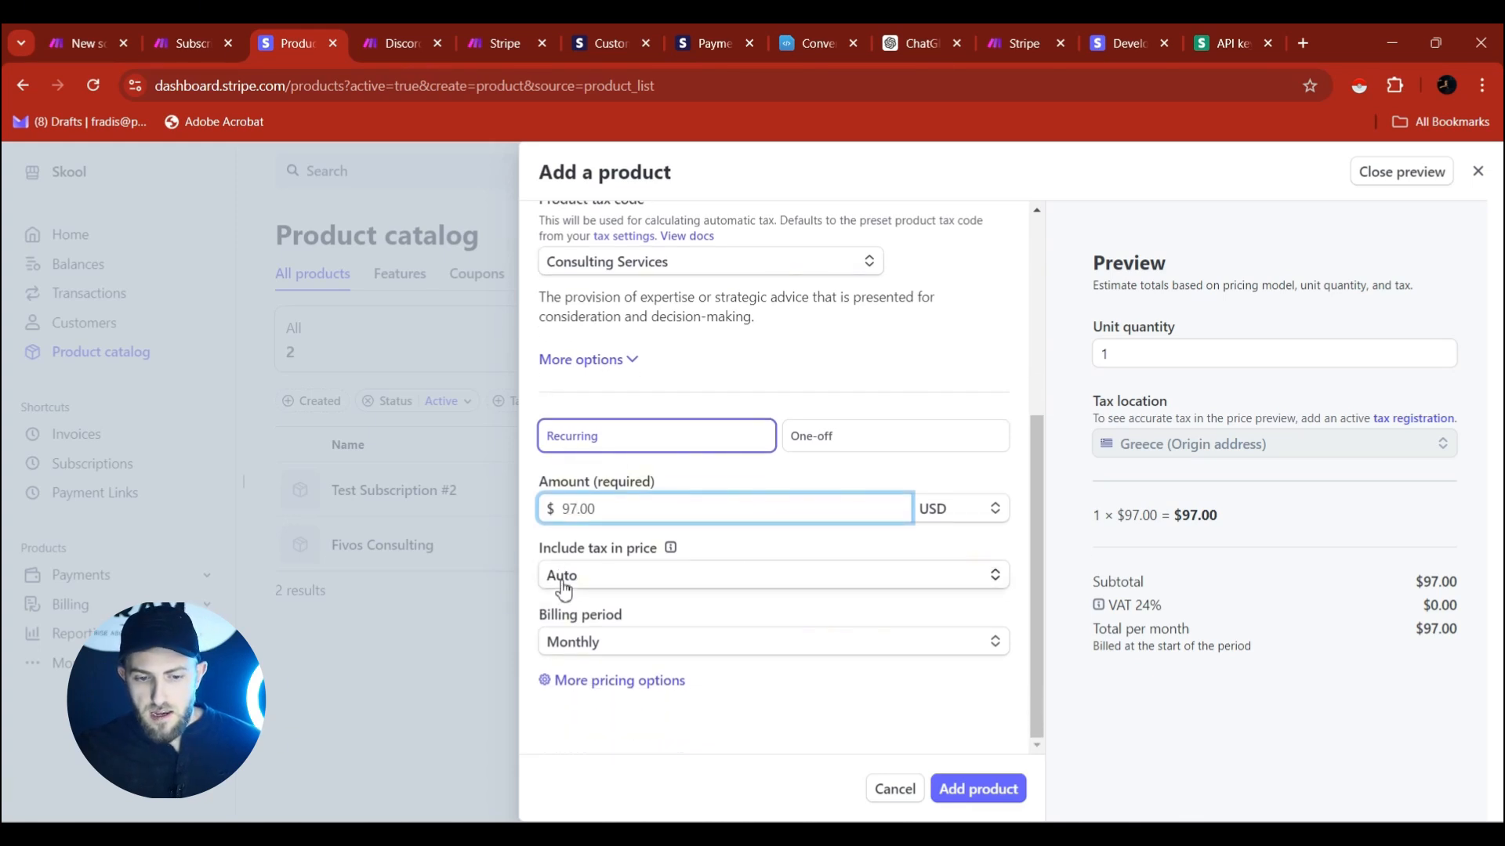
pyautogui.click(602, 578)
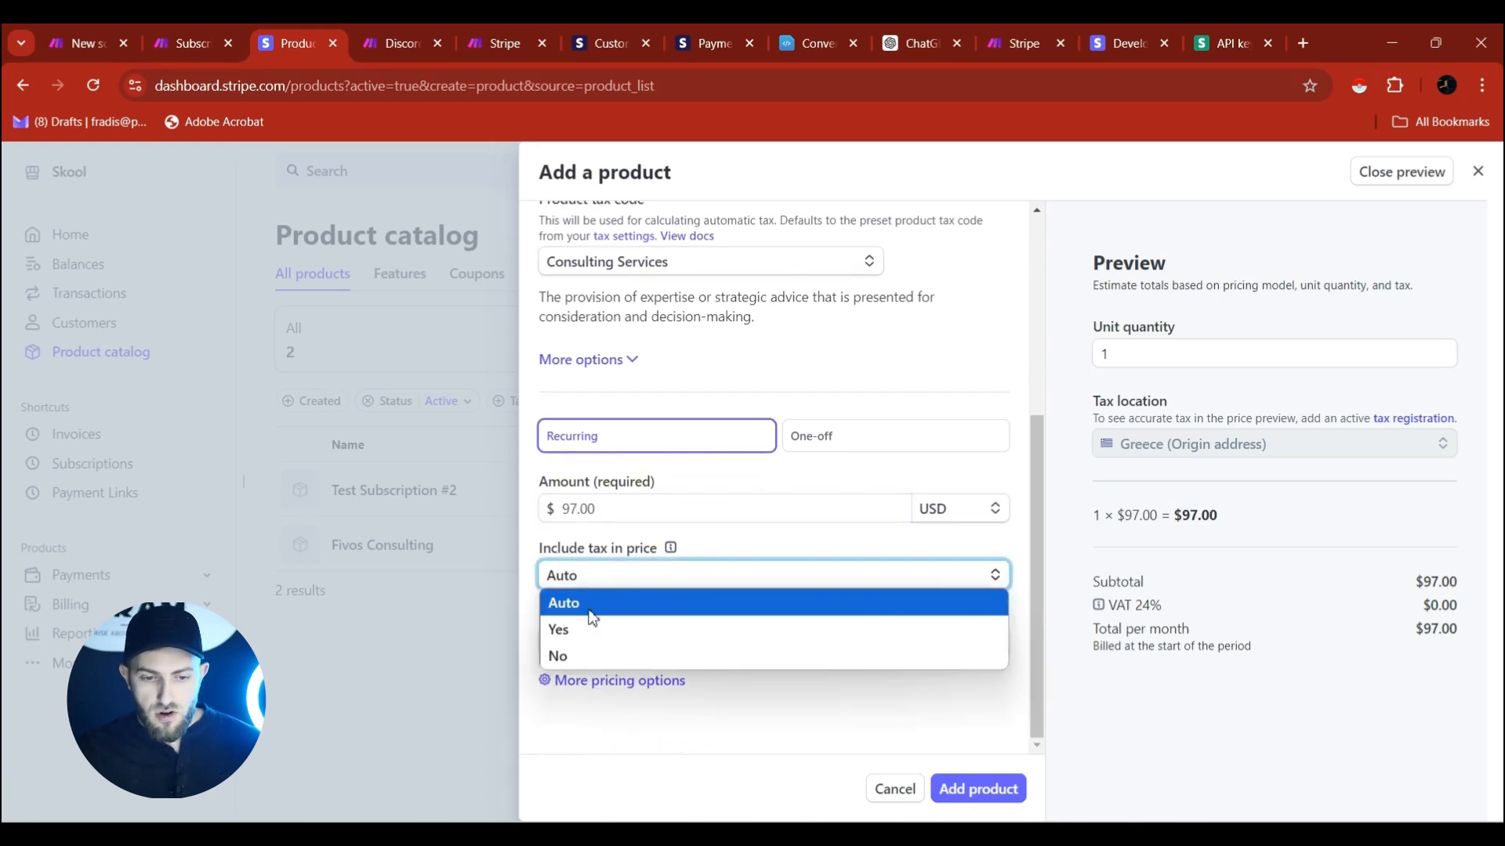
pyautogui.click(631, 543)
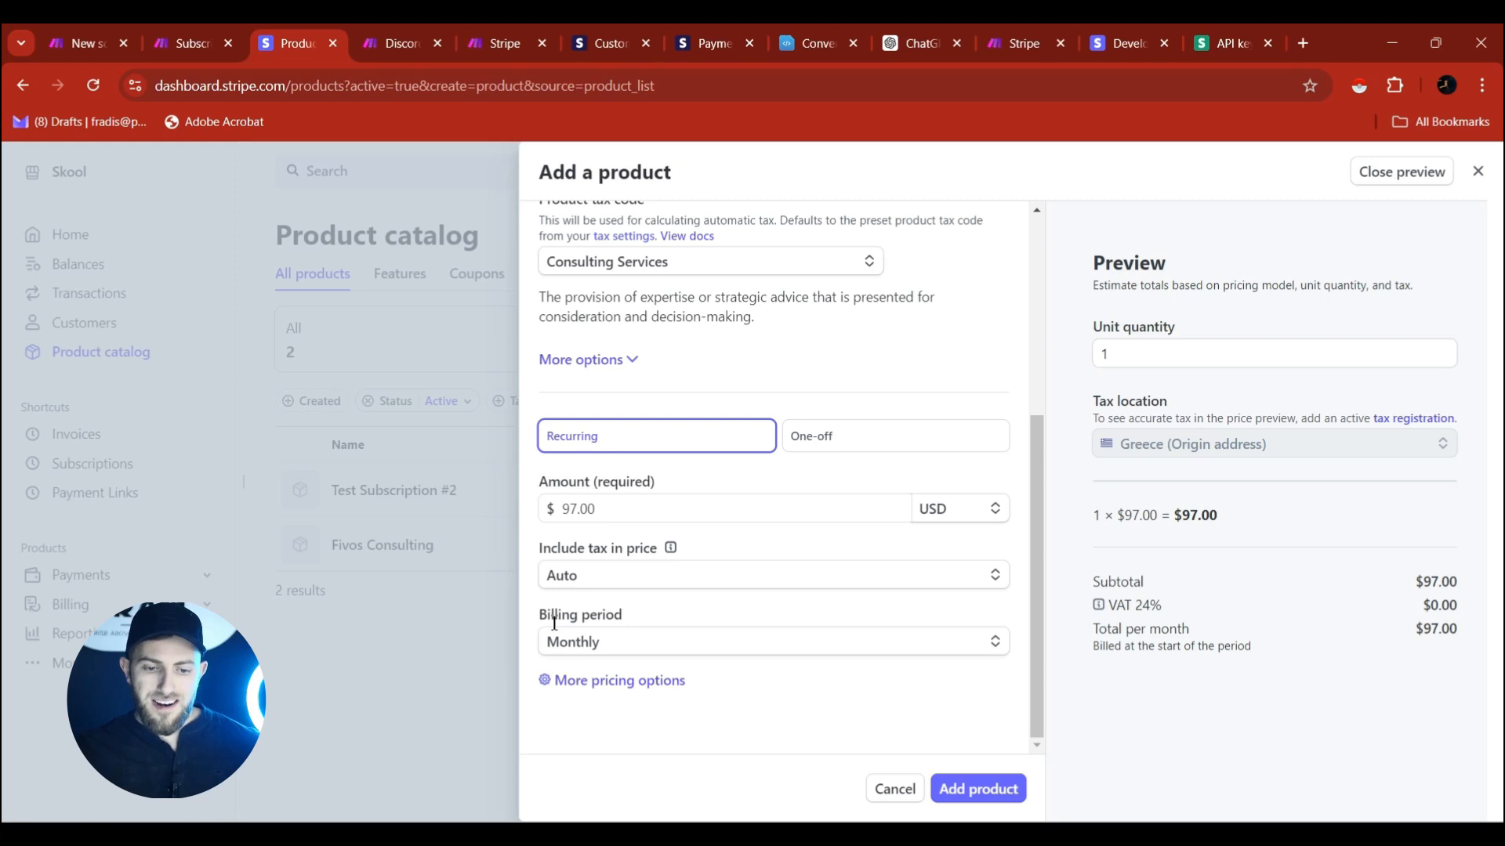
pyautogui.click(591, 647)
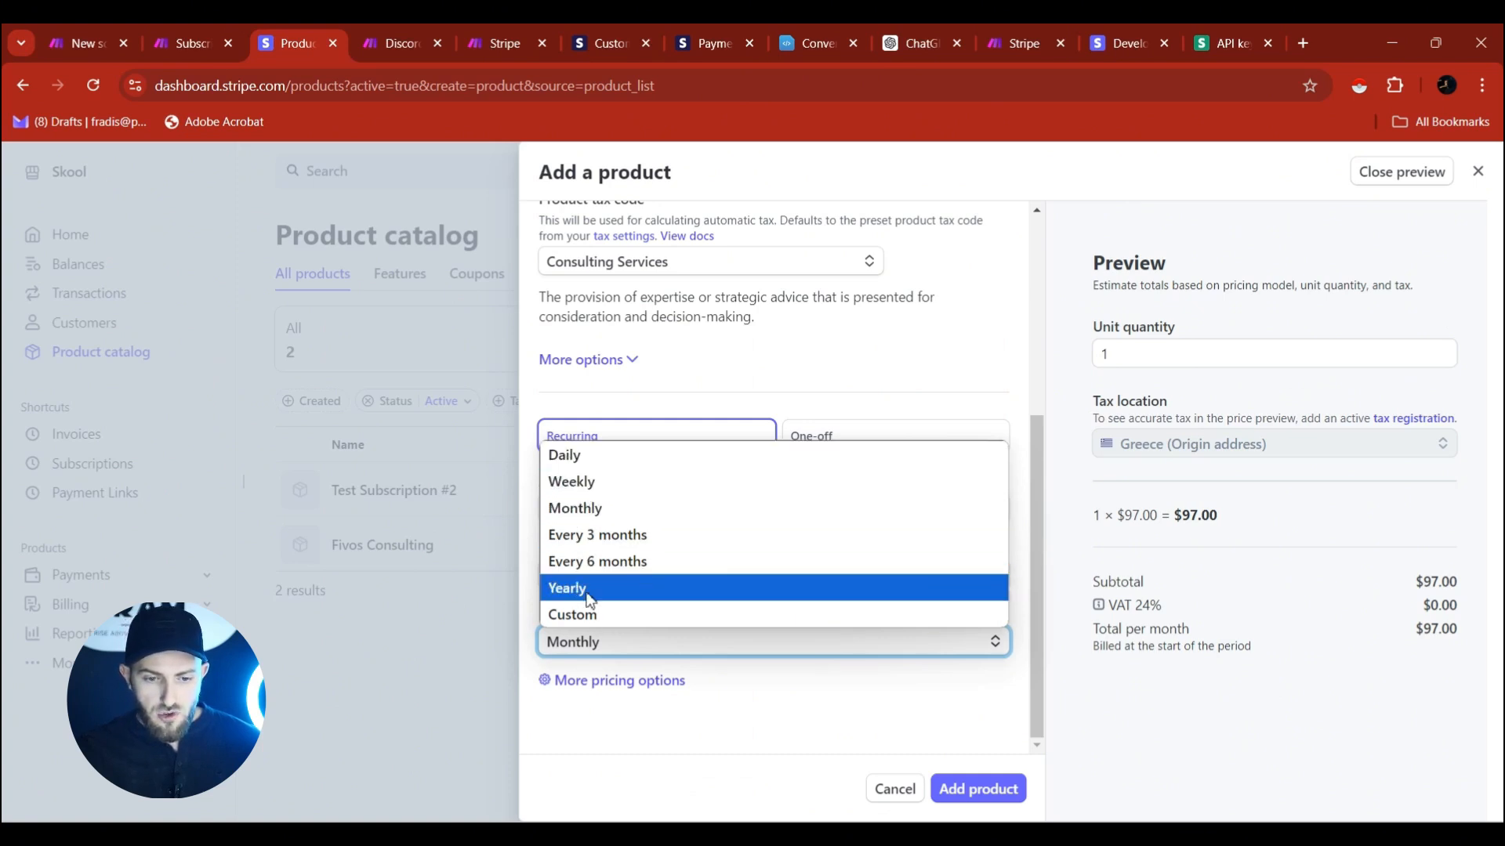
pyautogui.click(587, 510)
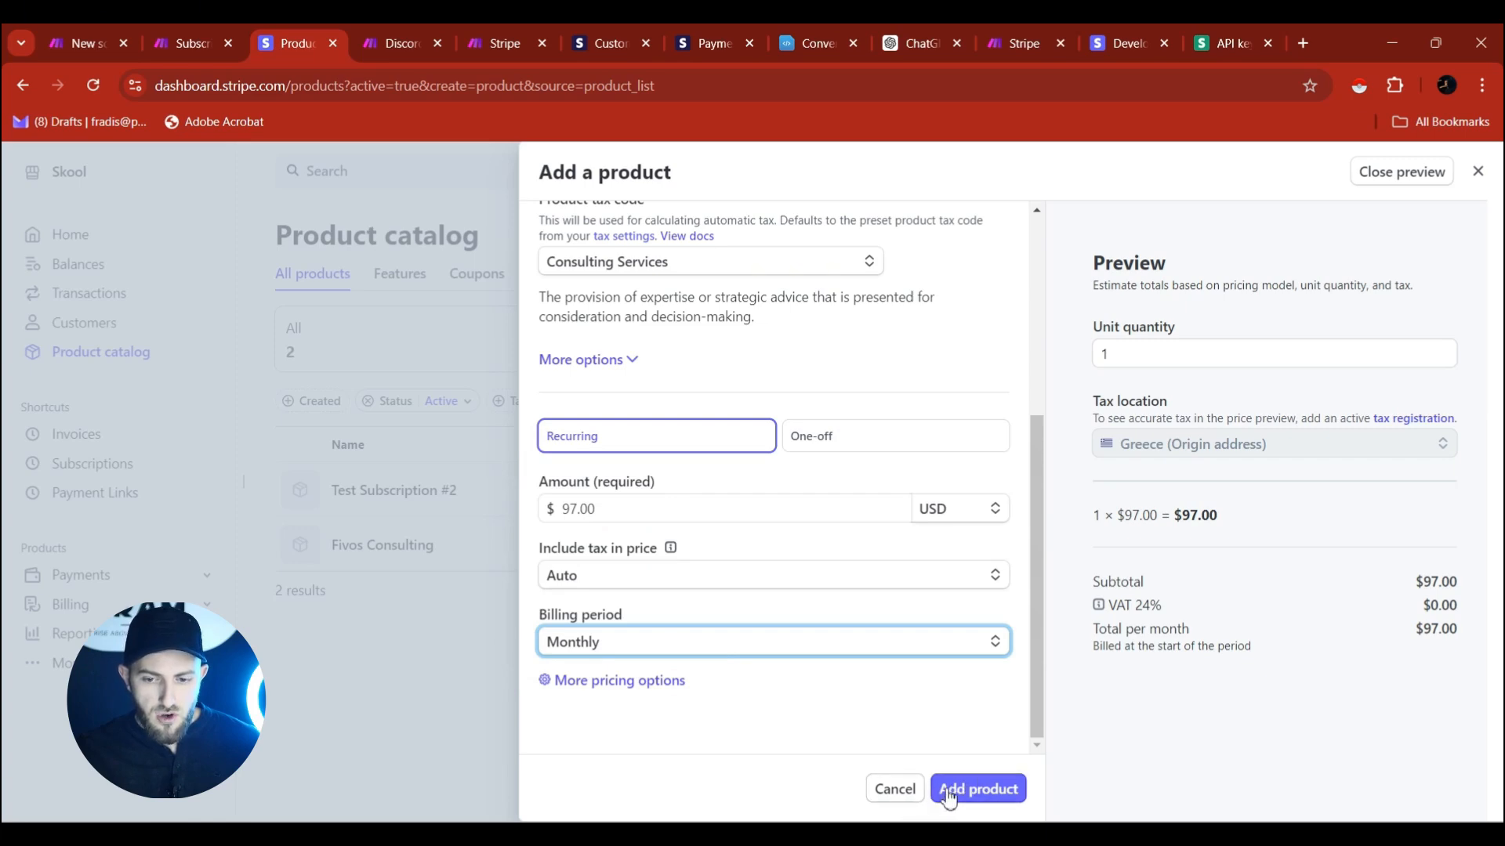
pyautogui.click(920, 786)
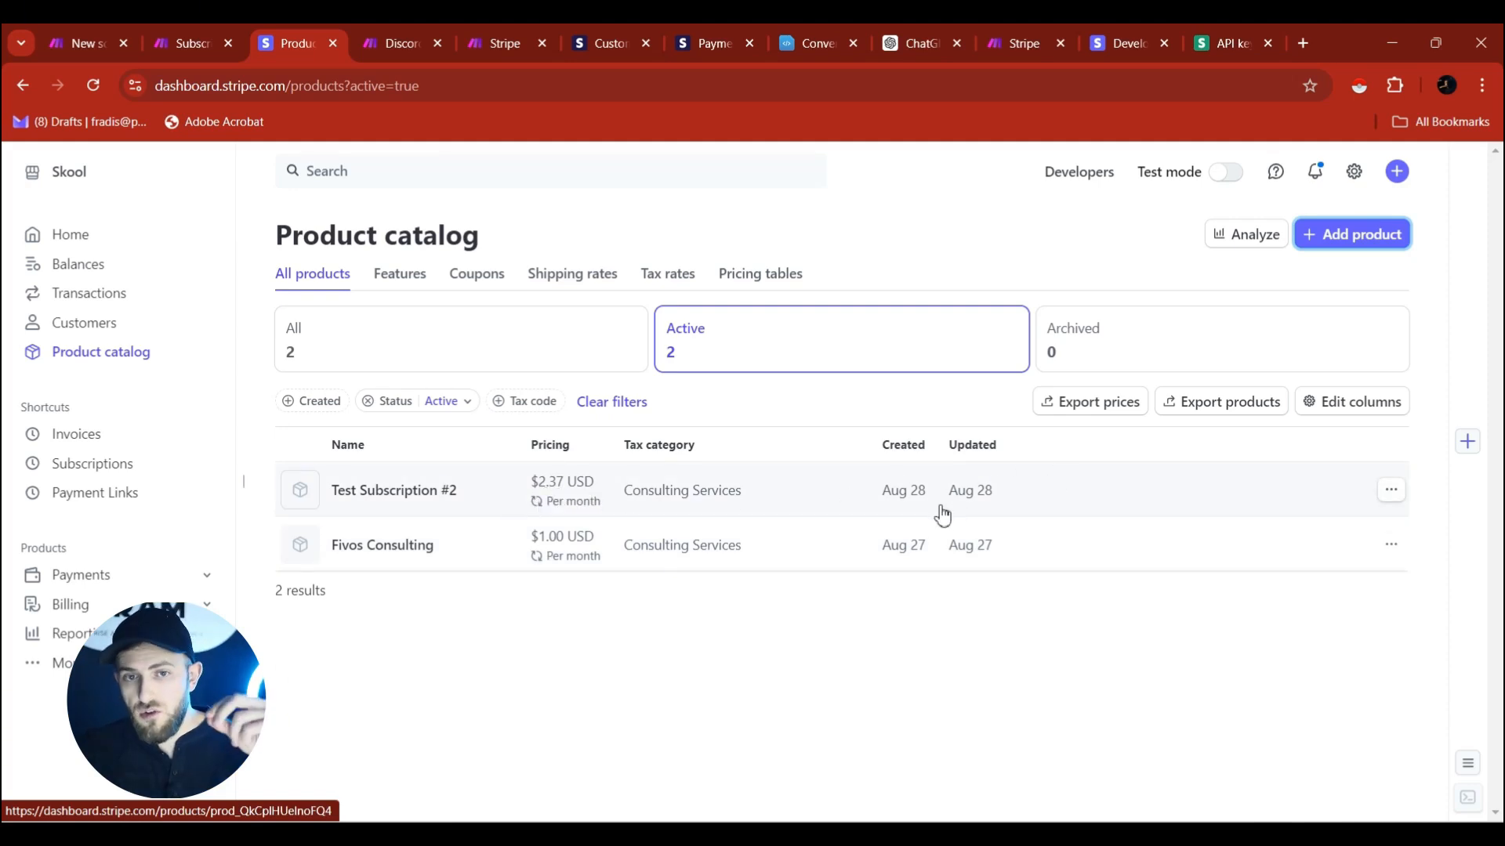
# Copy the payment link of Test Subscription #2's $2.37 price for checkout in an incognito window.
pyautogui.click(372, 494)
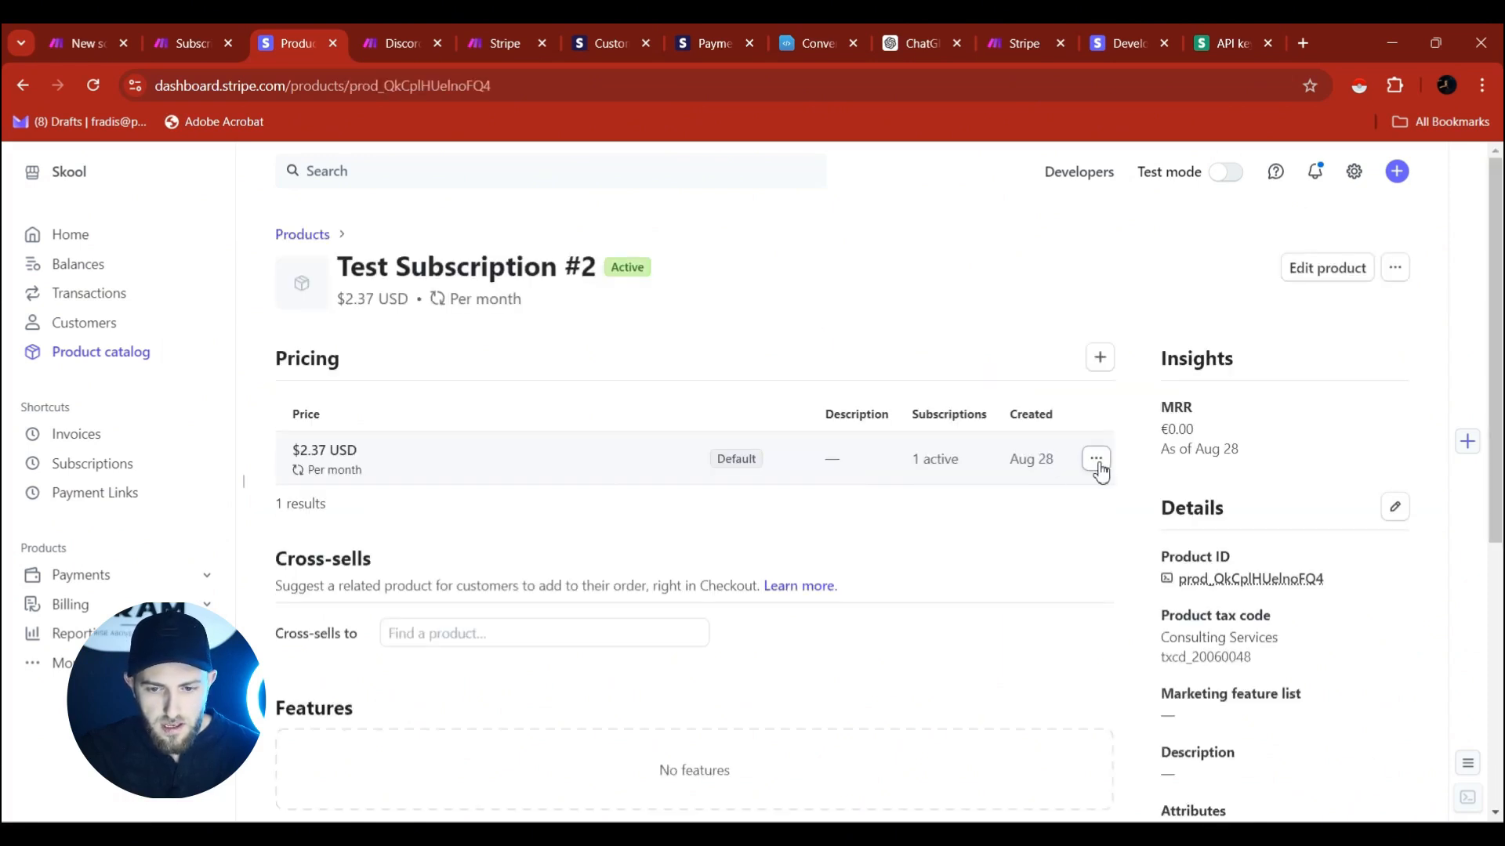
pyautogui.click(1096, 460)
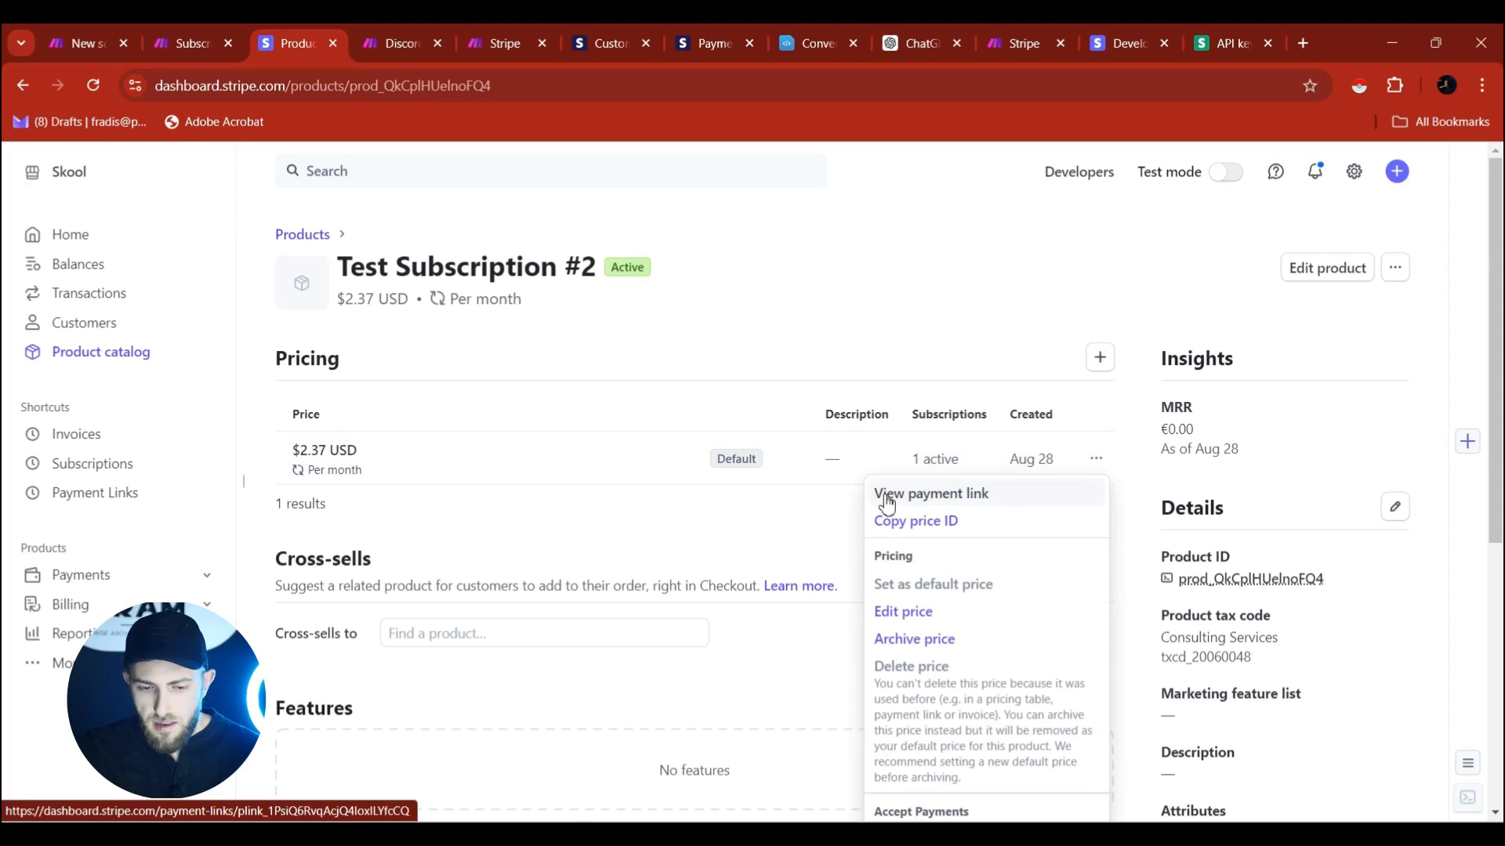
pyautogui.click(888, 496)
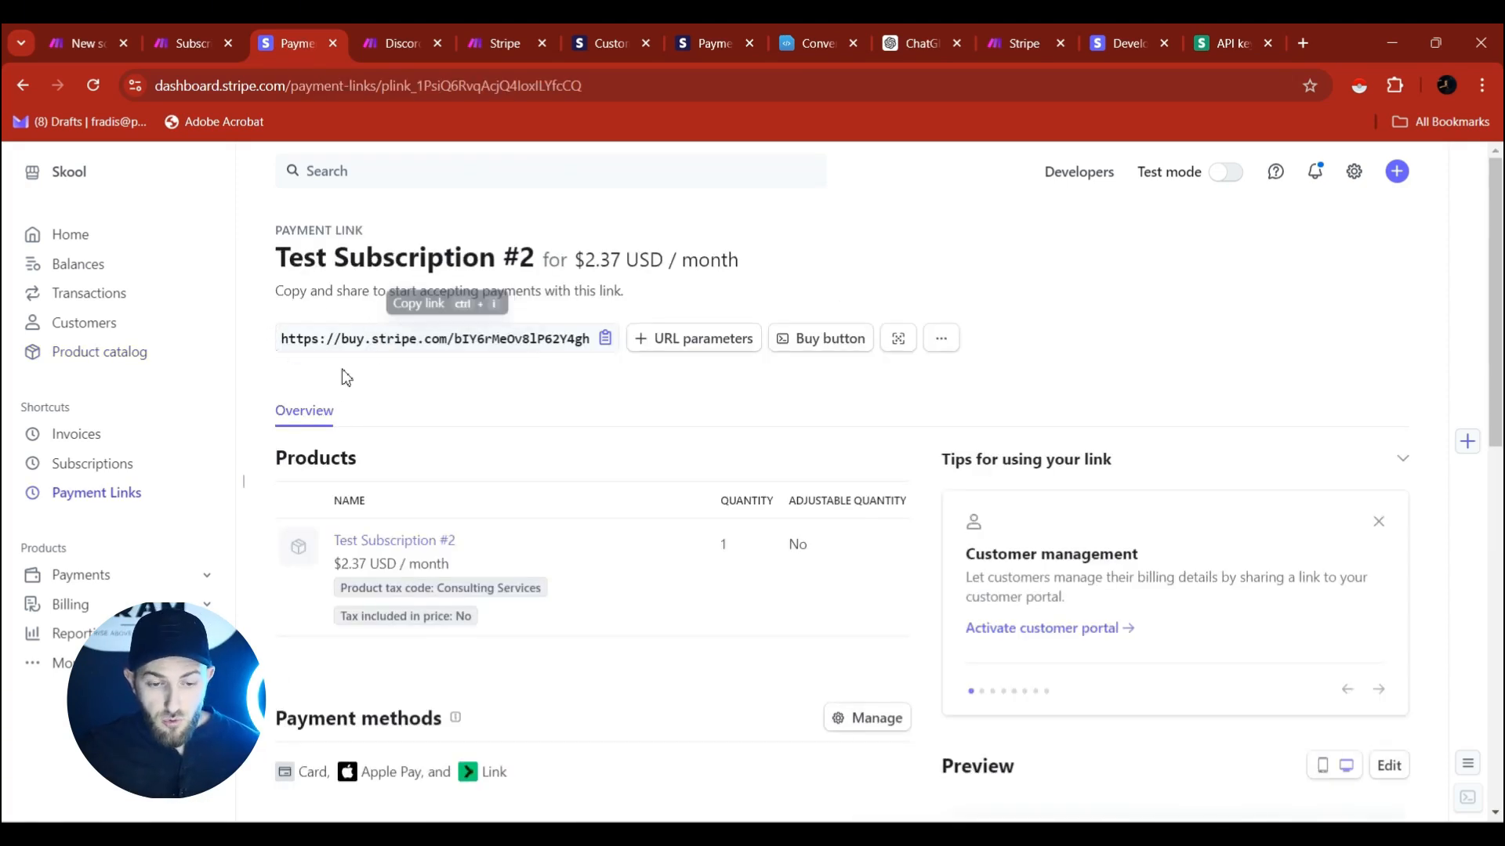
pyautogui.click(585, 348)
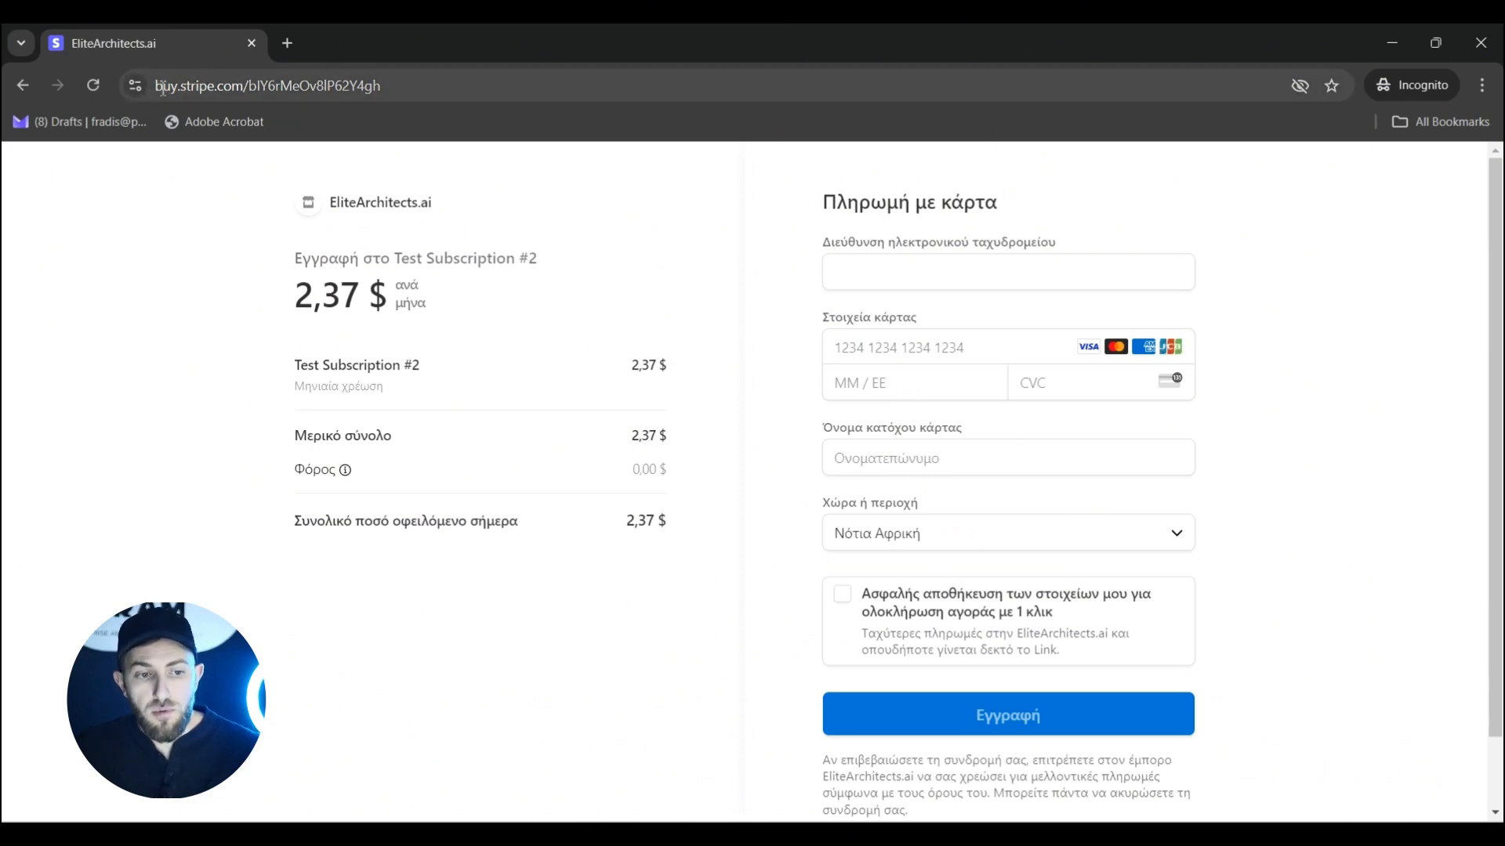
# Select the checkout page URL and minimize the incognito checkout window.
pyautogui.click(255, 87)
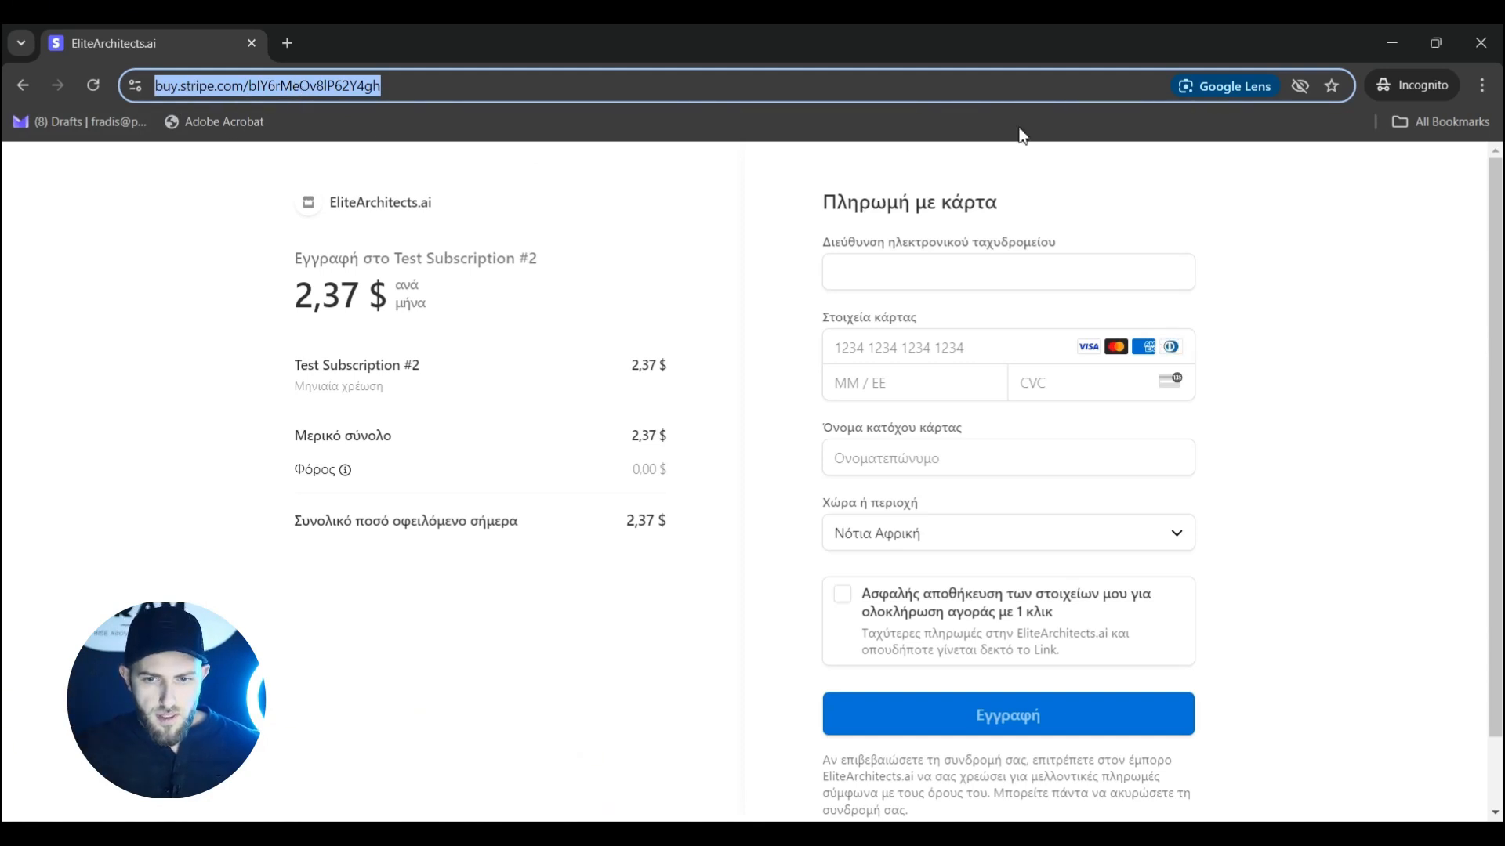
pyautogui.click(1392, 43)
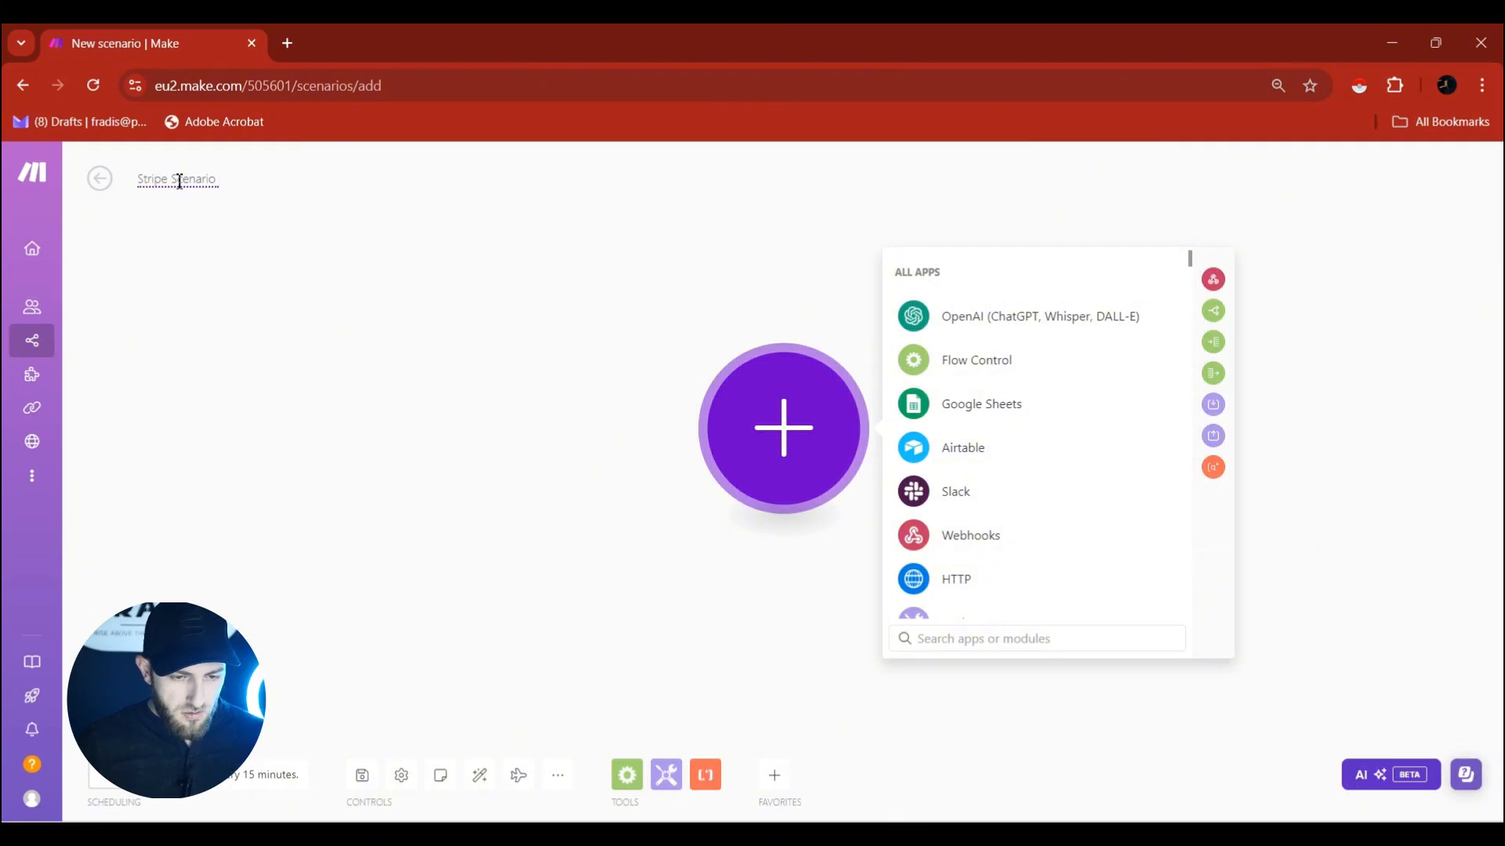
pyautogui.write('1/2')
pyautogui.click(767, 415)
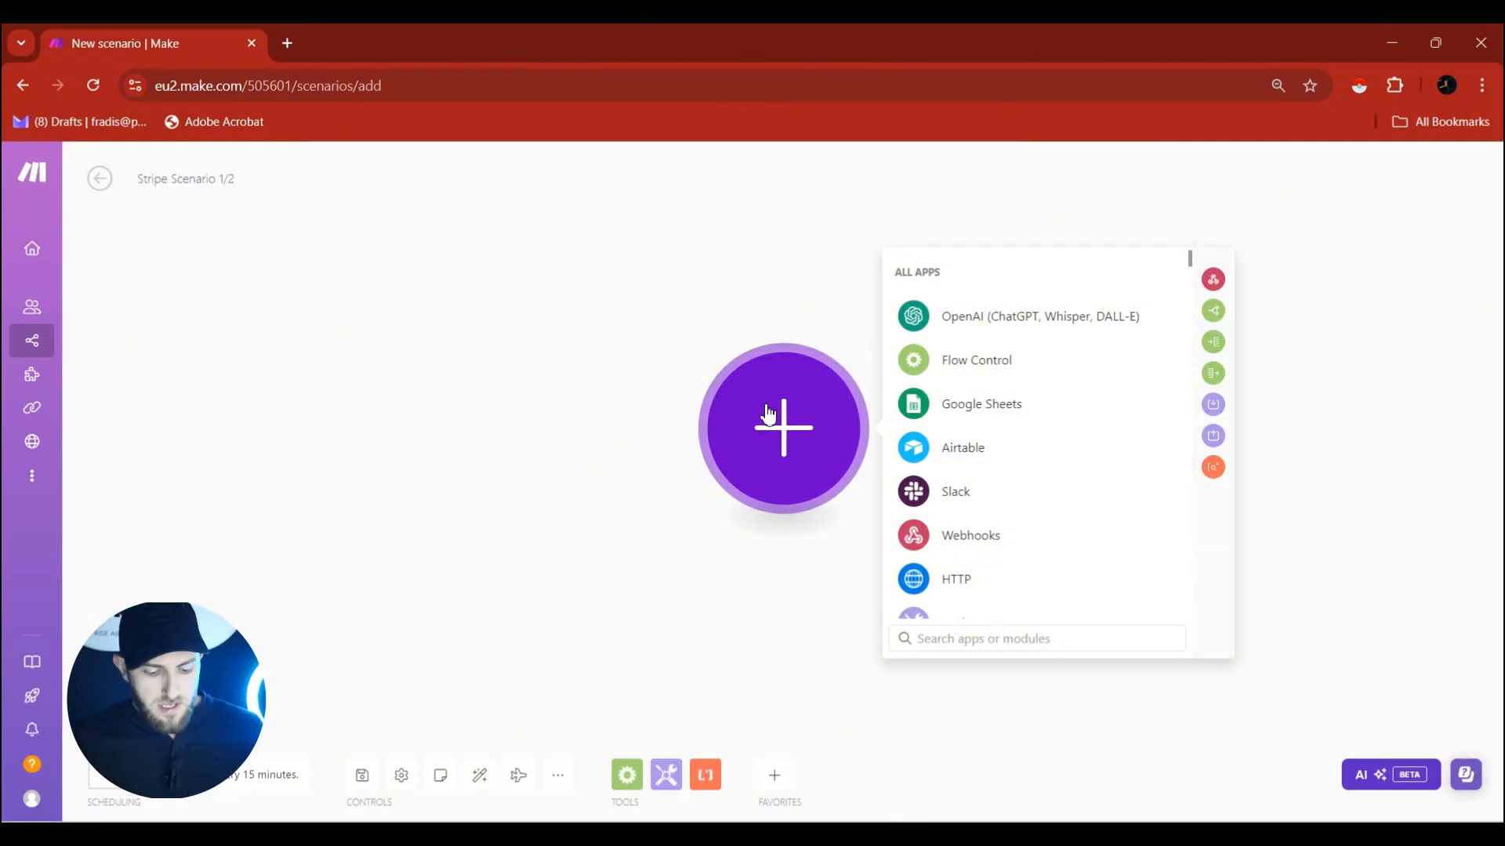
pyautogui.write('stripe')
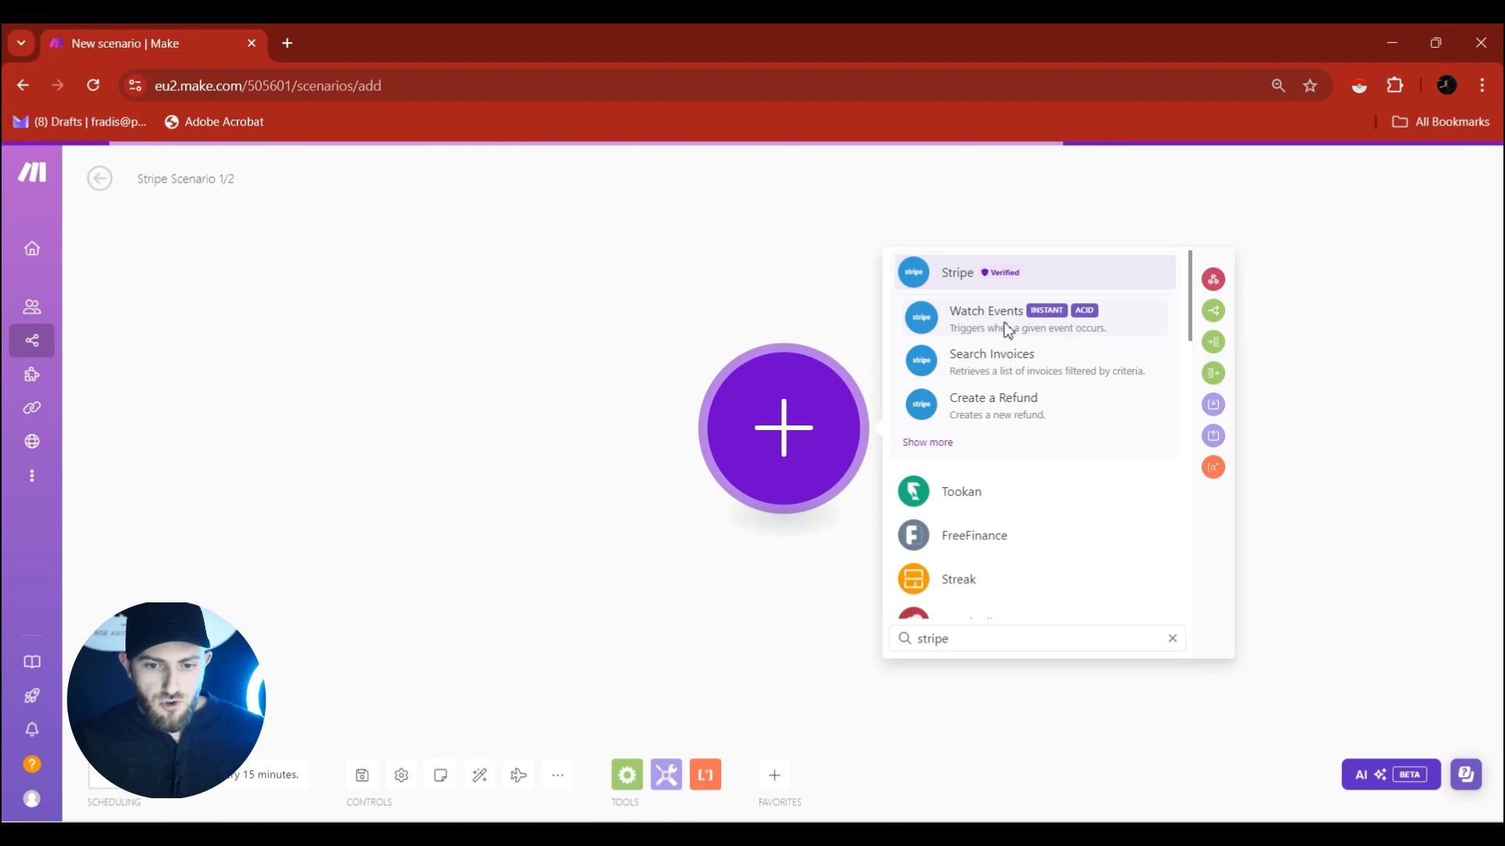
pyautogui.click(1006, 332)
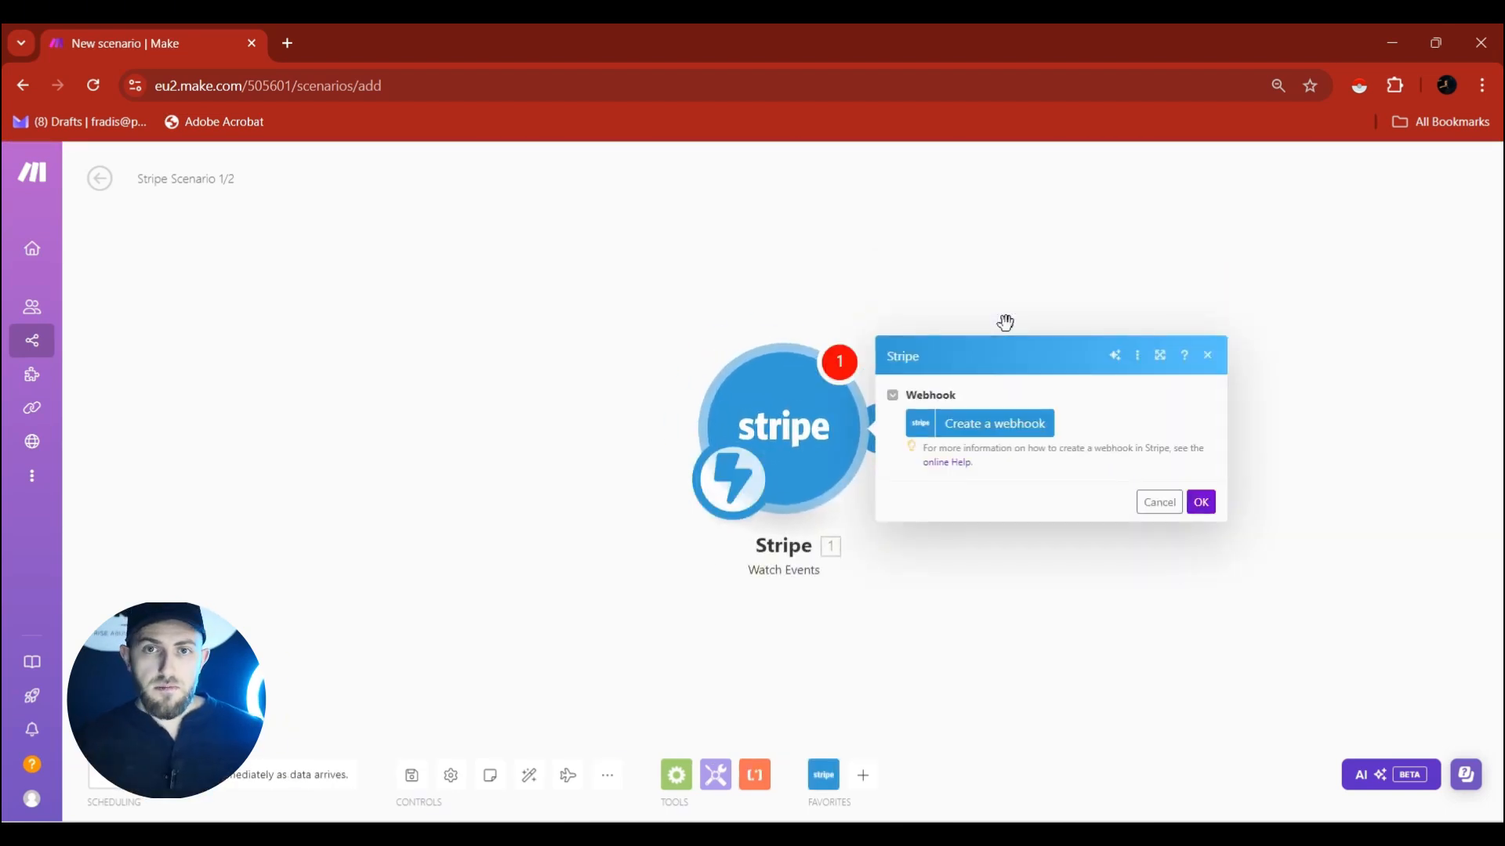
# Start creating its webhook, check the available Stripe connections, and switch to the Stripe dashboard.
pyautogui.click(965, 440)
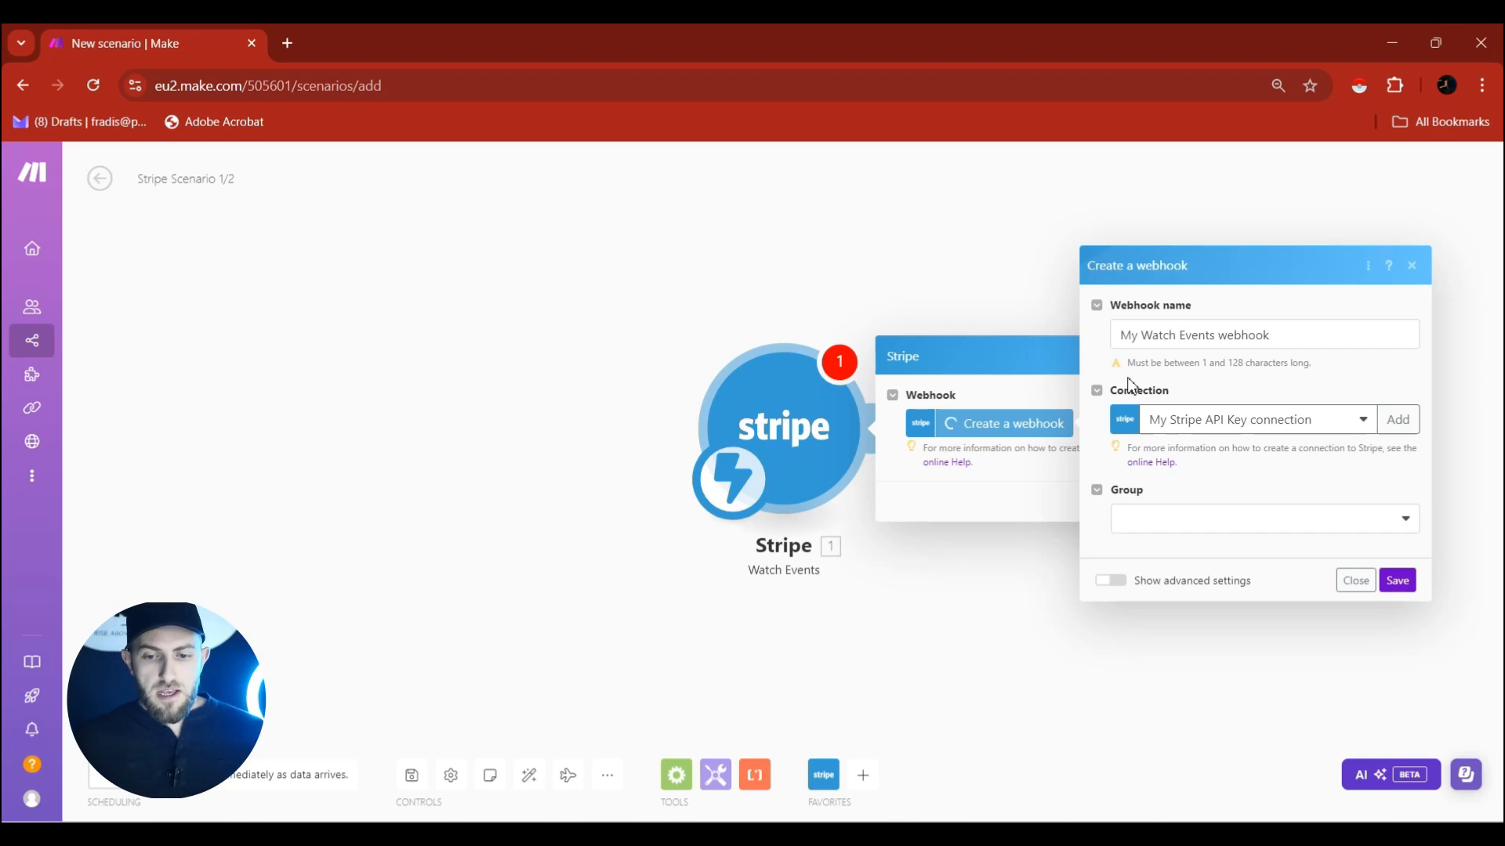
pyautogui.click(1199, 421)
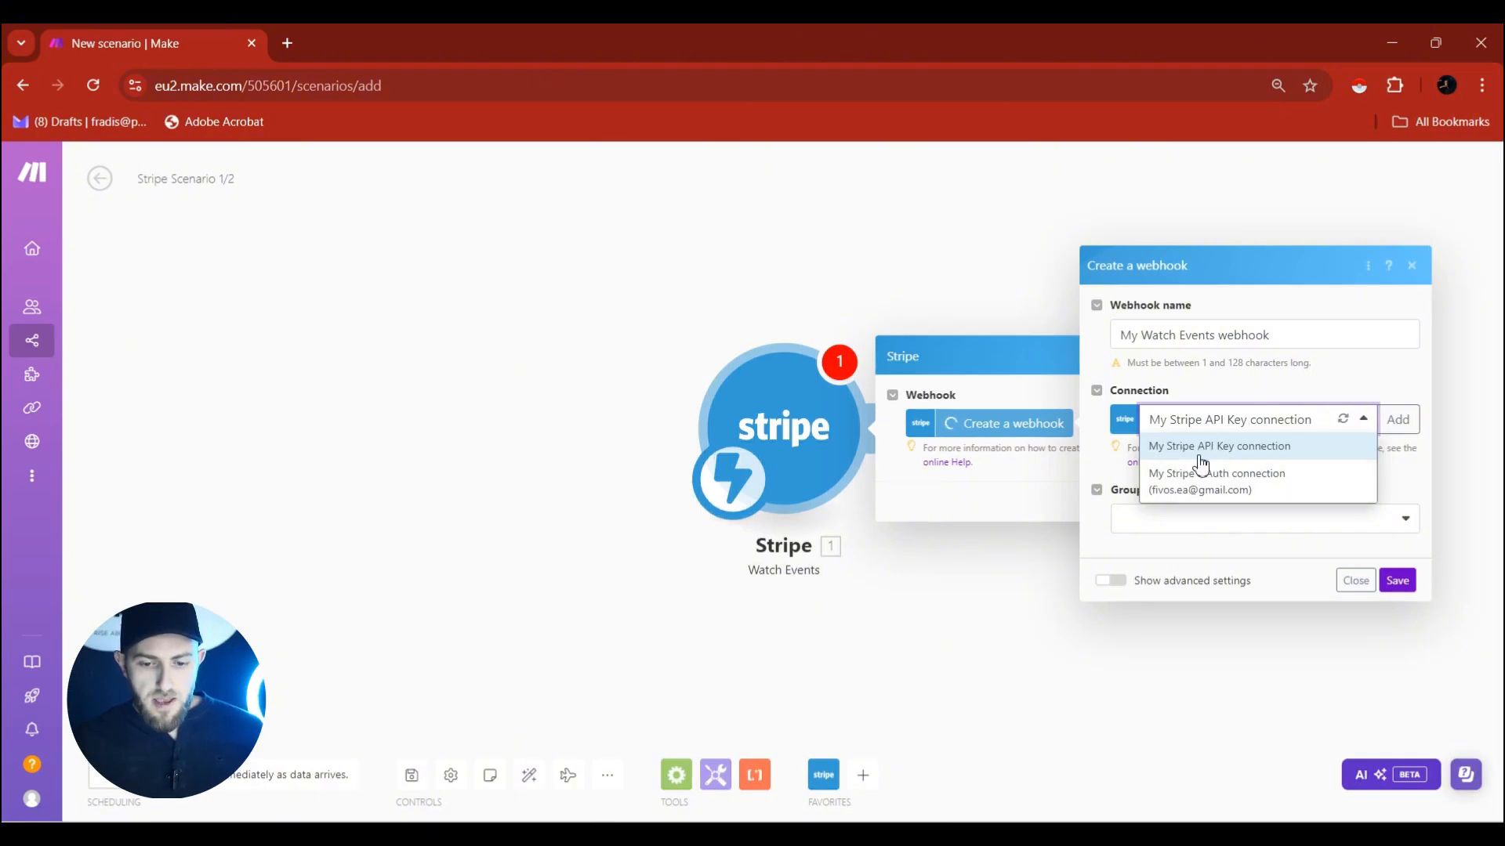
pyautogui.hotkey('alt', 'Tab')
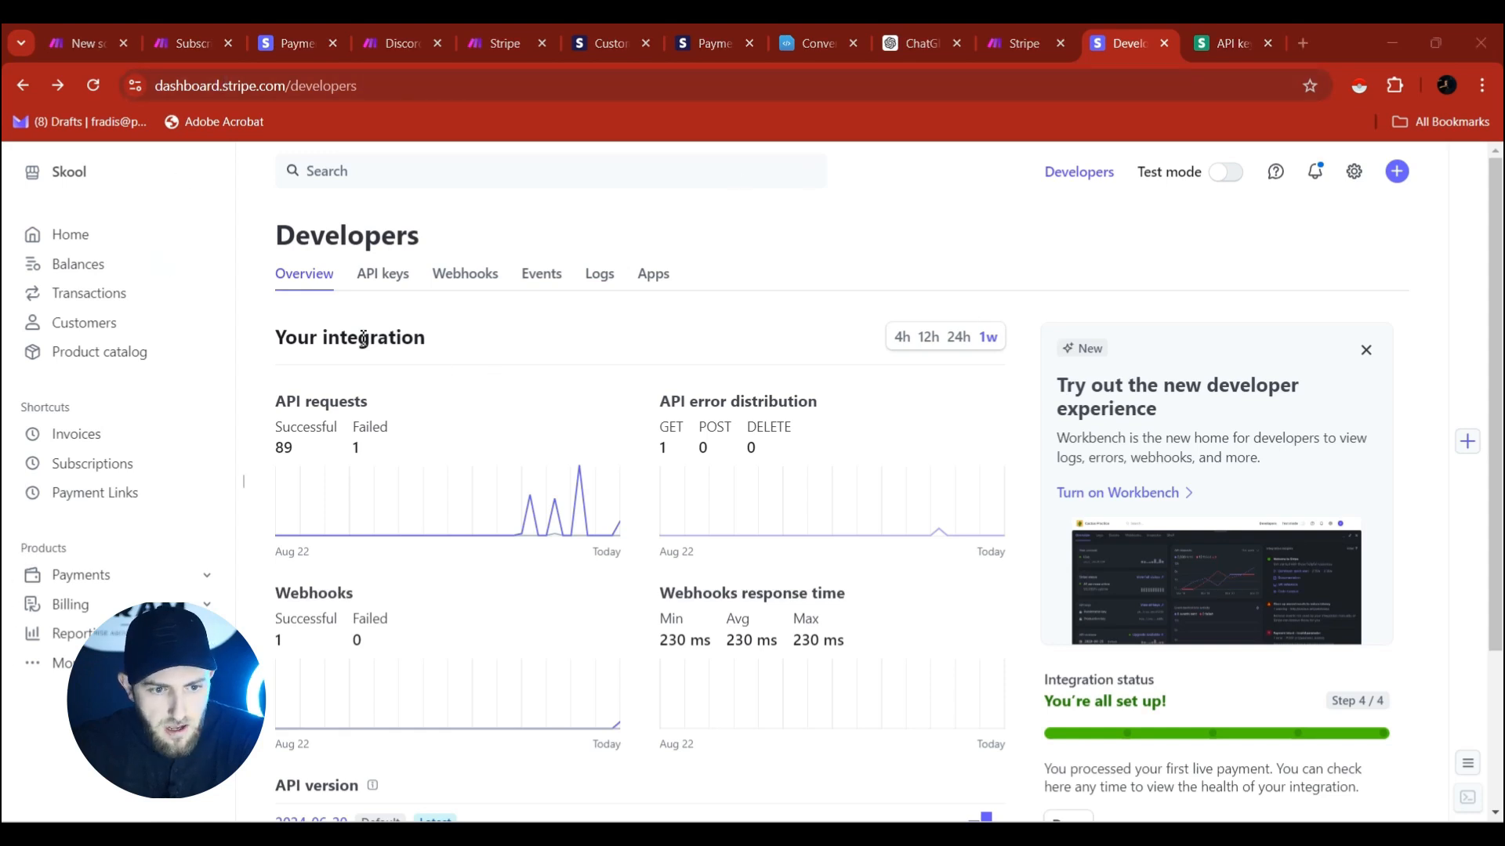
# Show the publishable and secret keys on the API keys page for the Elite Architects account.
pyautogui.click(380, 284)
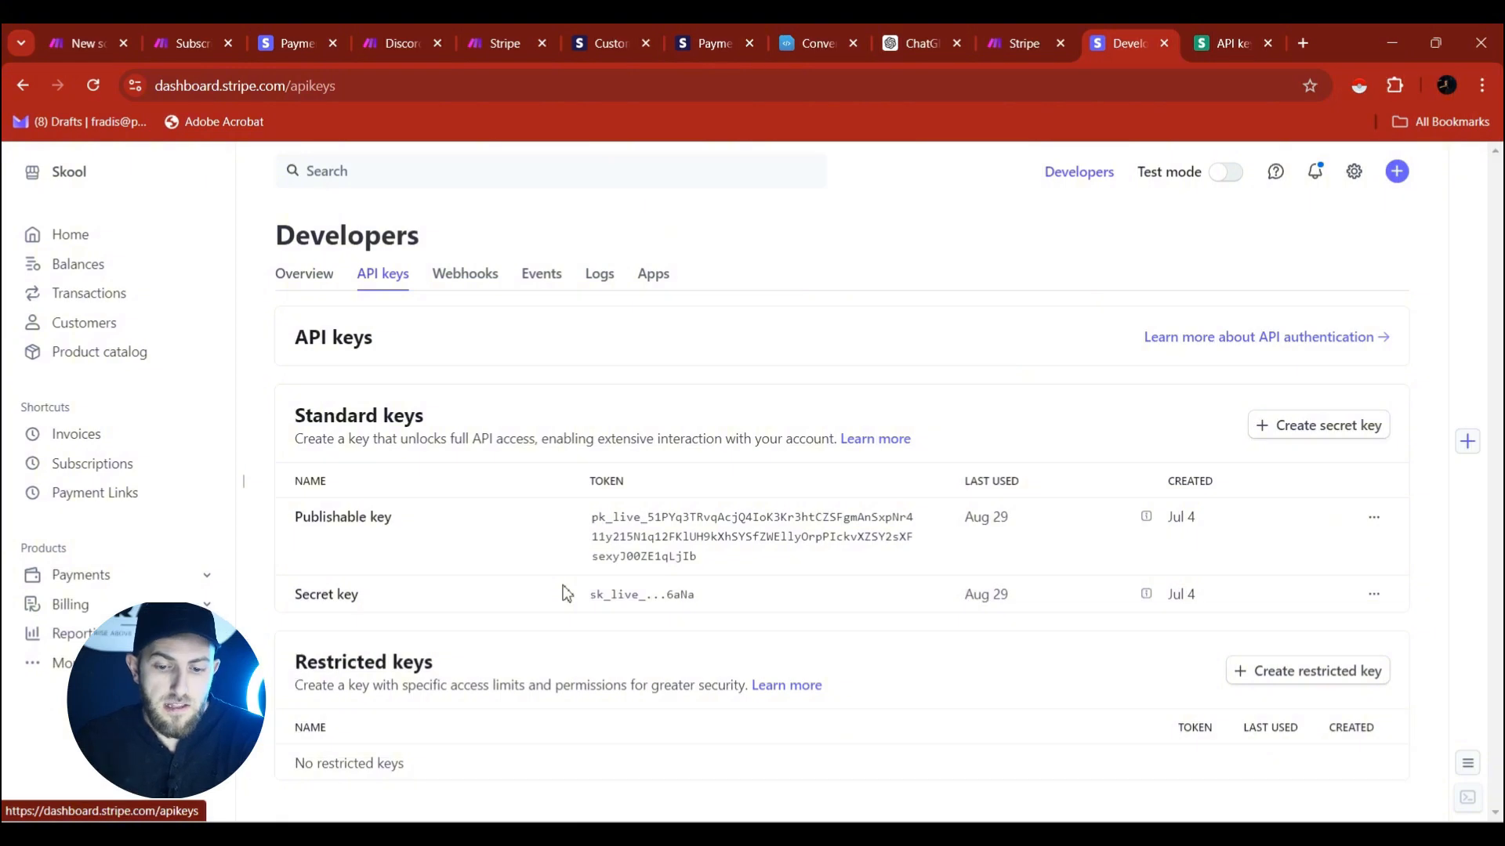
pyautogui.click(82, 174)
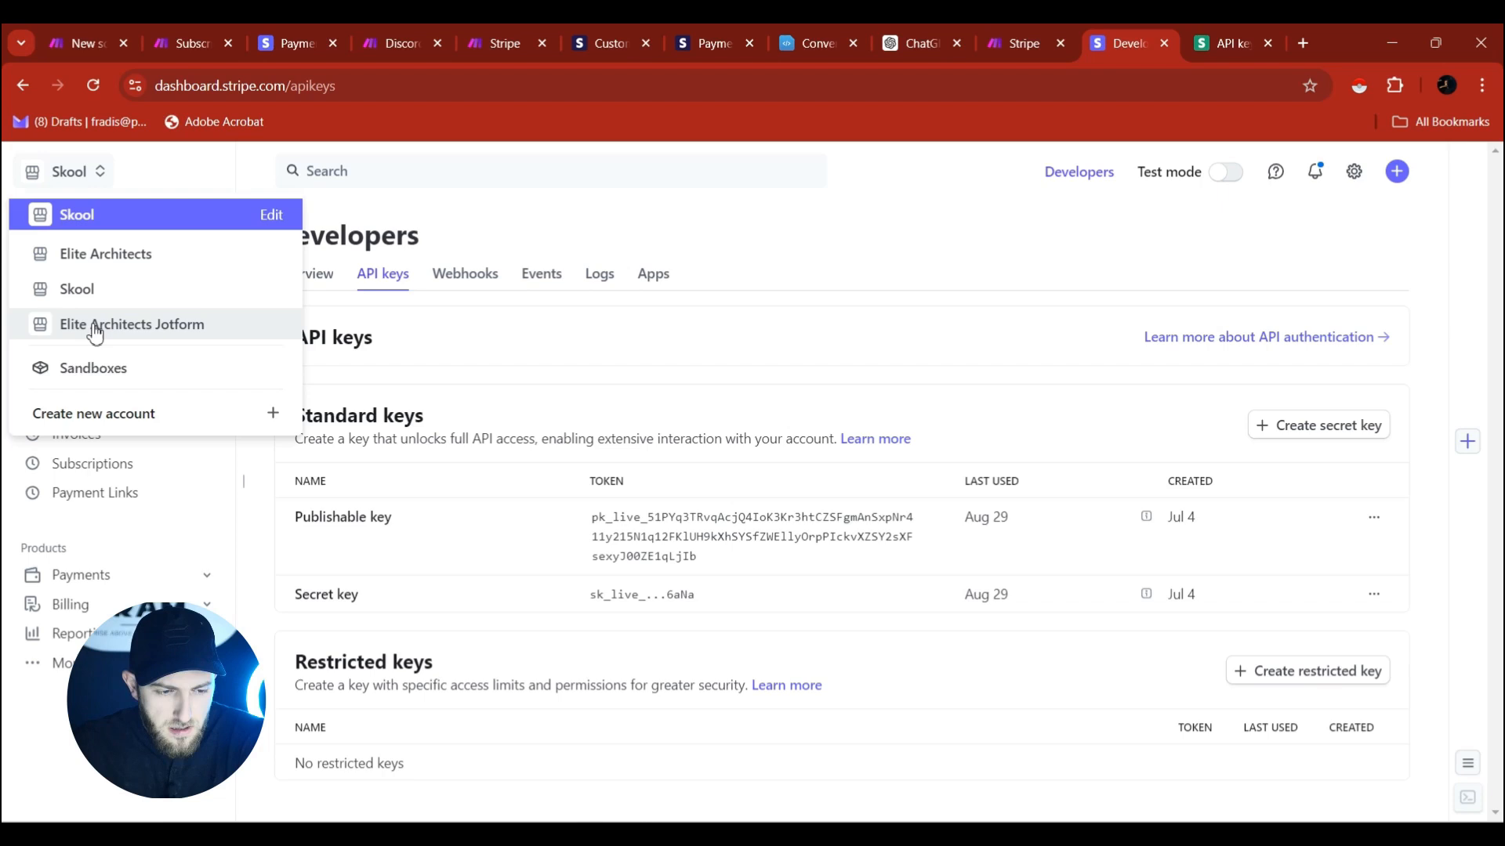
pyautogui.click(114, 253)
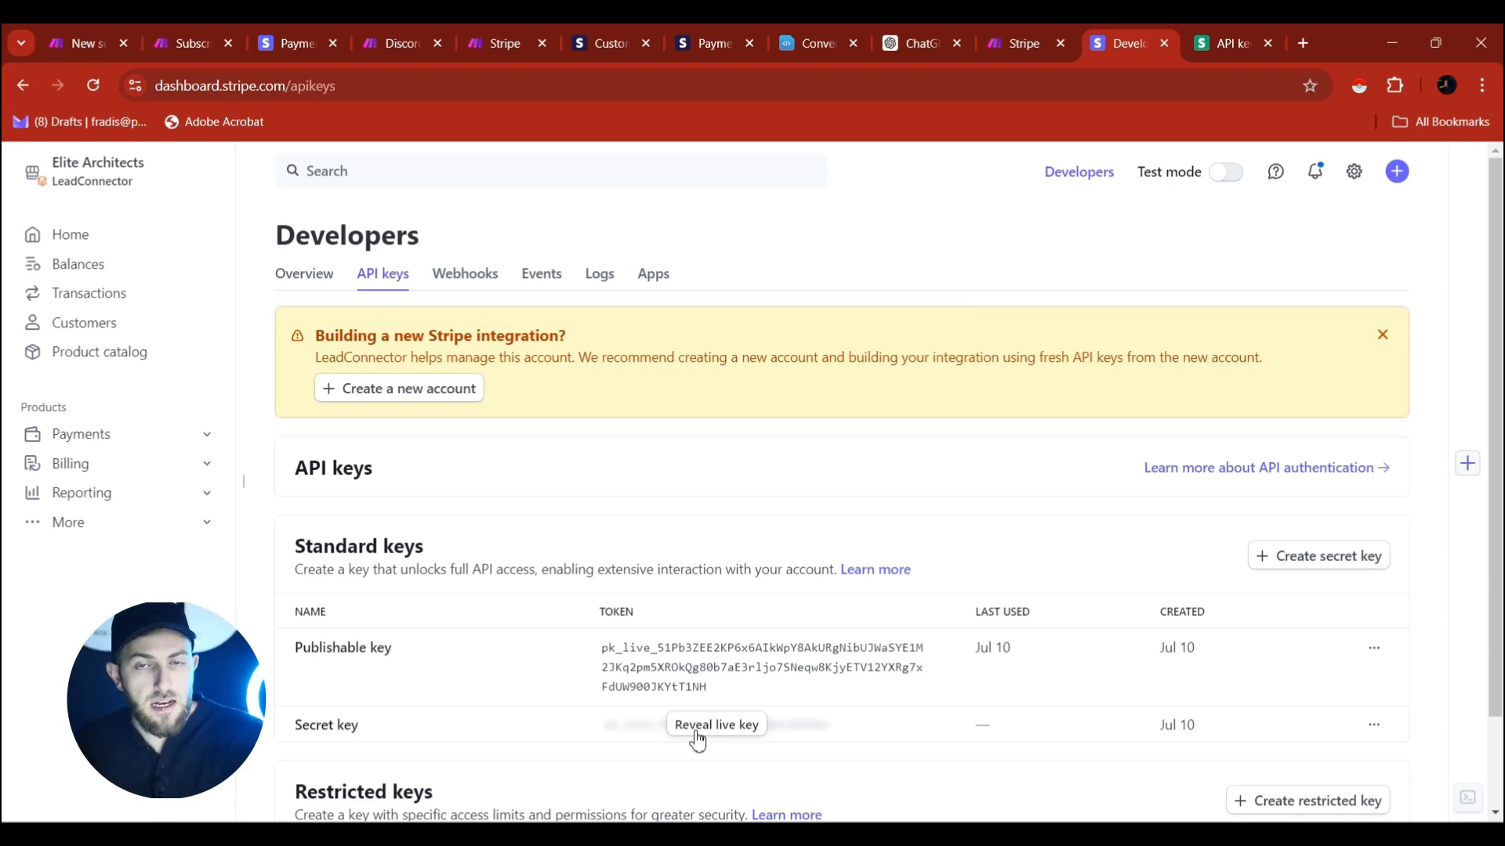
pyautogui.scroll(-1, 682, 736)
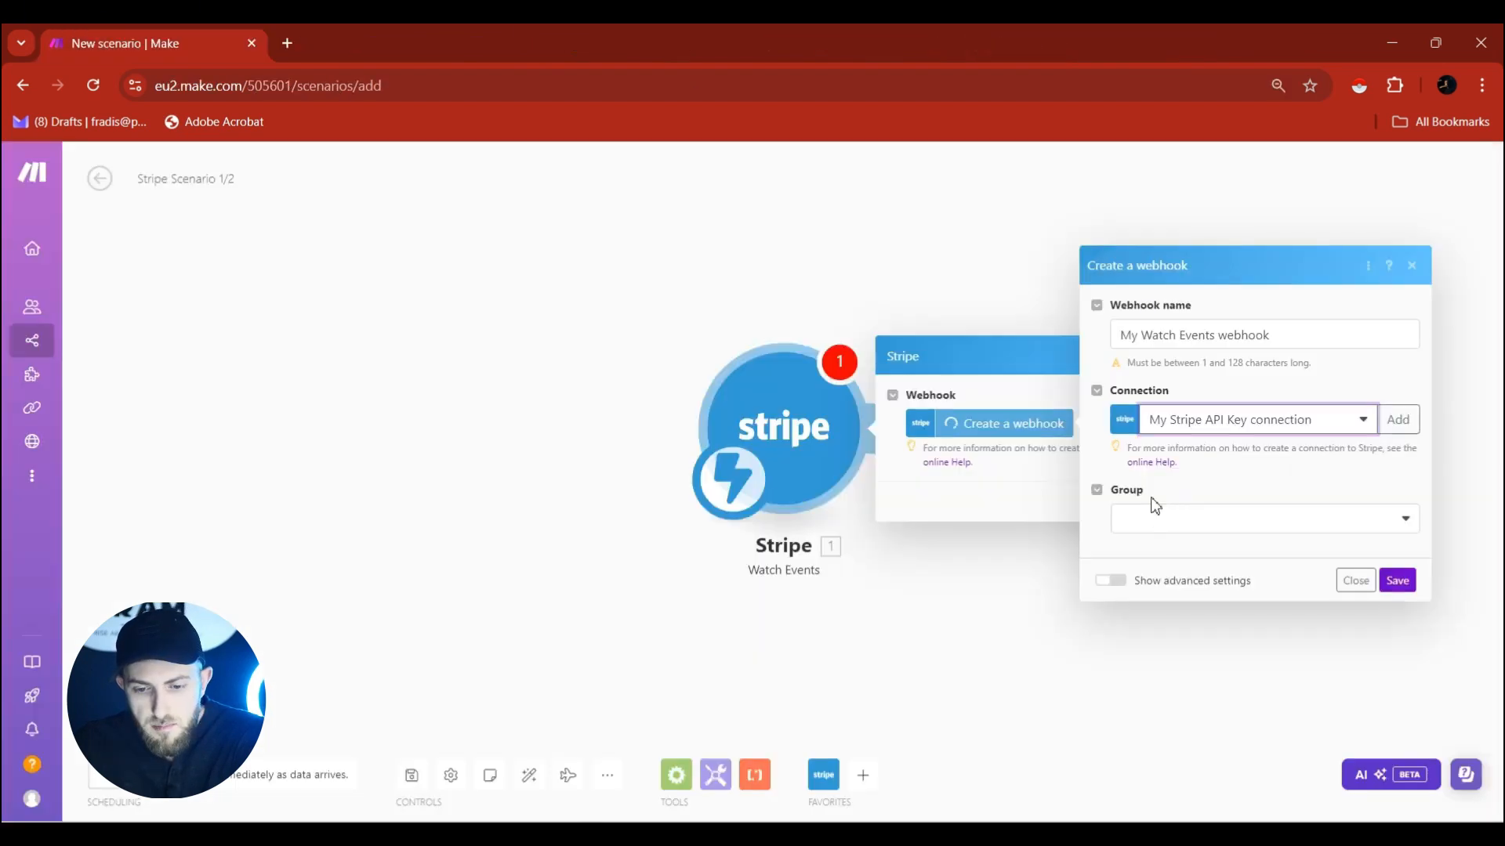
# Open the new Stripe connection form, then close it to keep My Stripe API Key connection.
pyautogui.click(1398, 419)
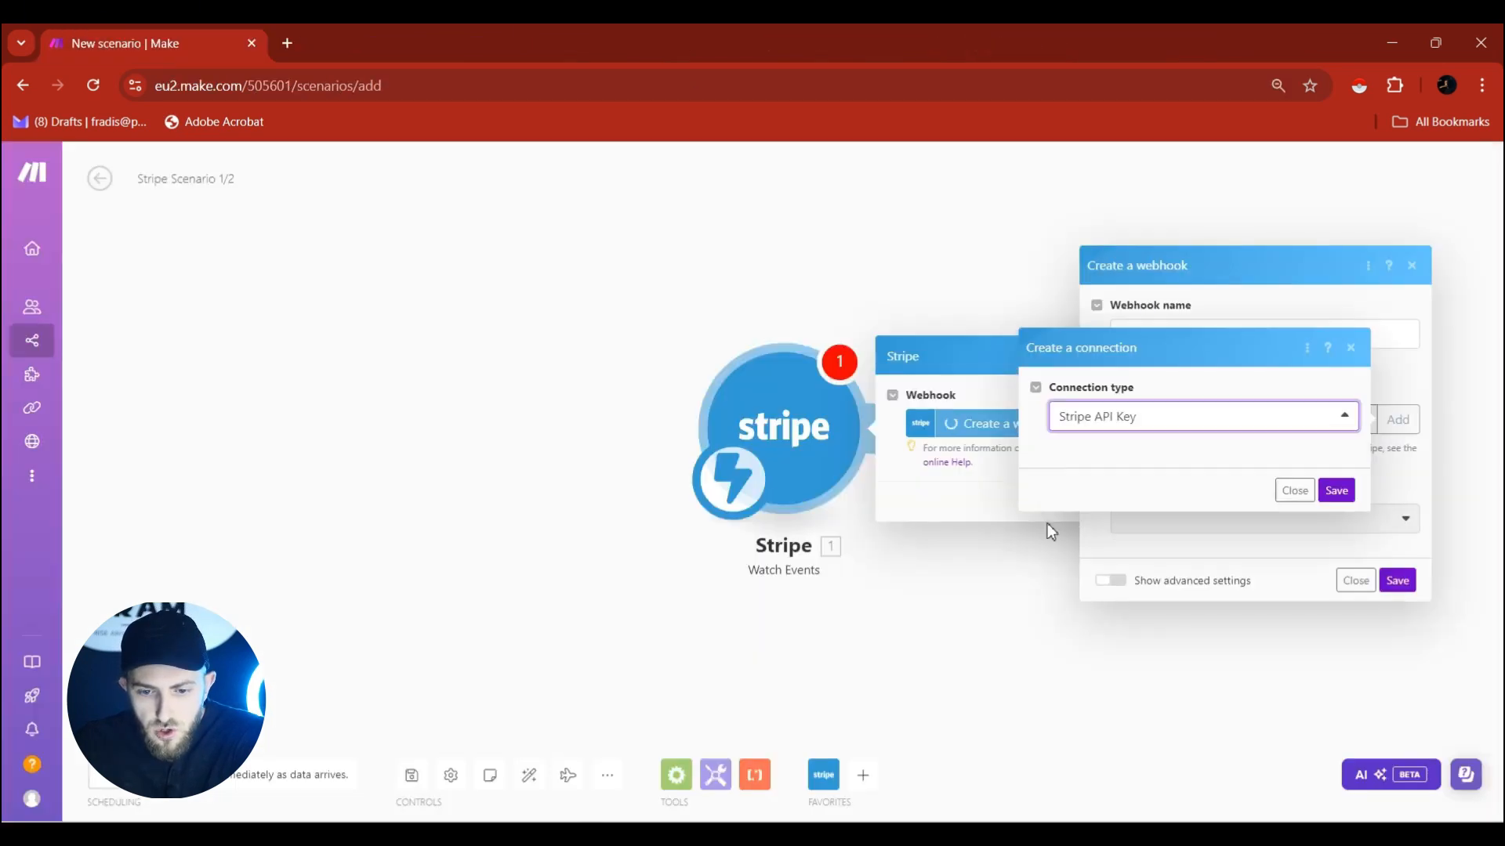
pyautogui.click(1095, 518)
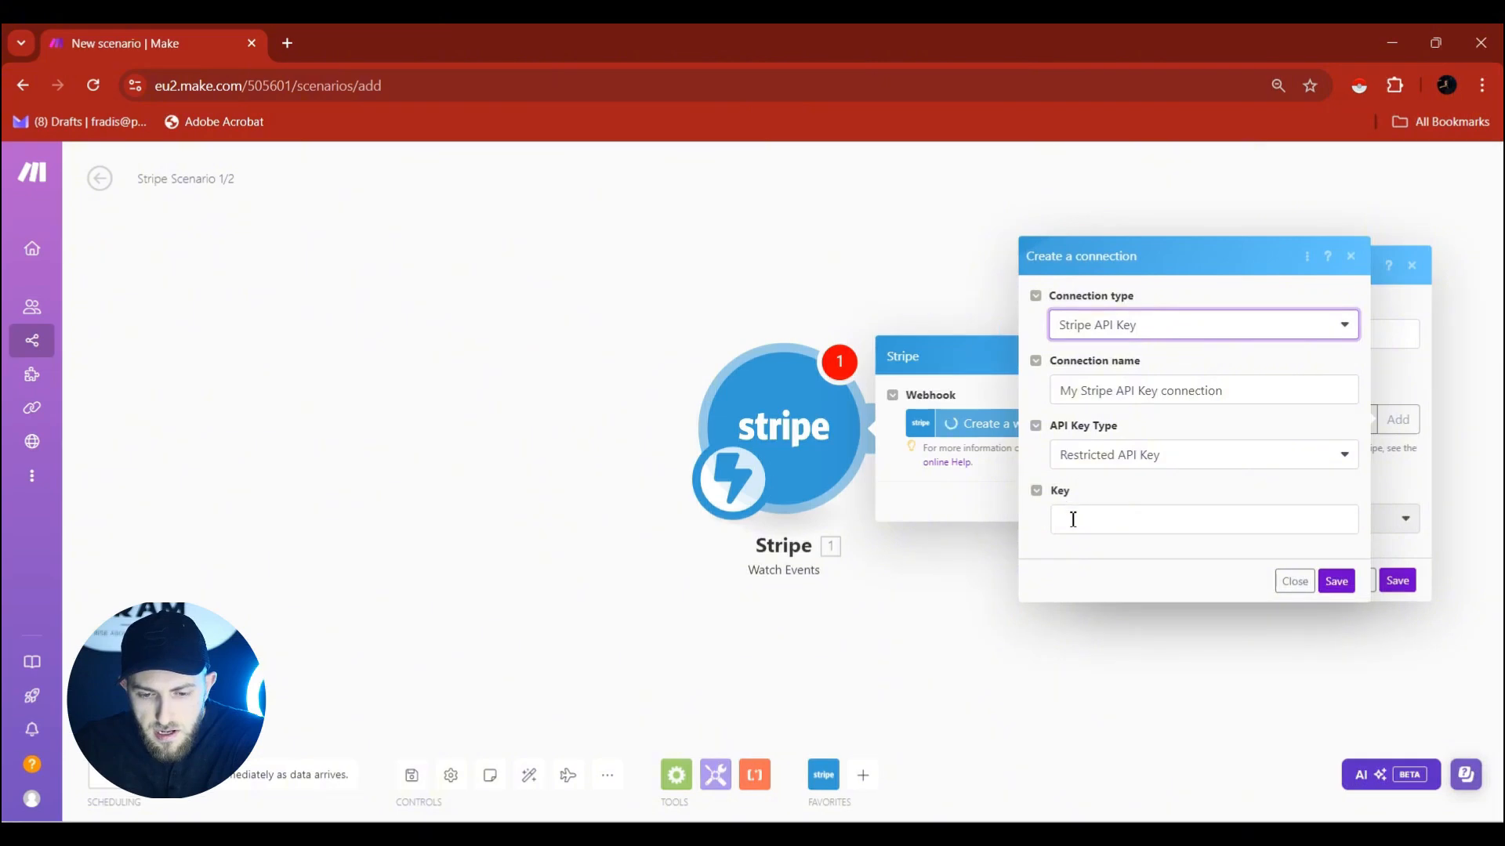
pyautogui.click(1295, 582)
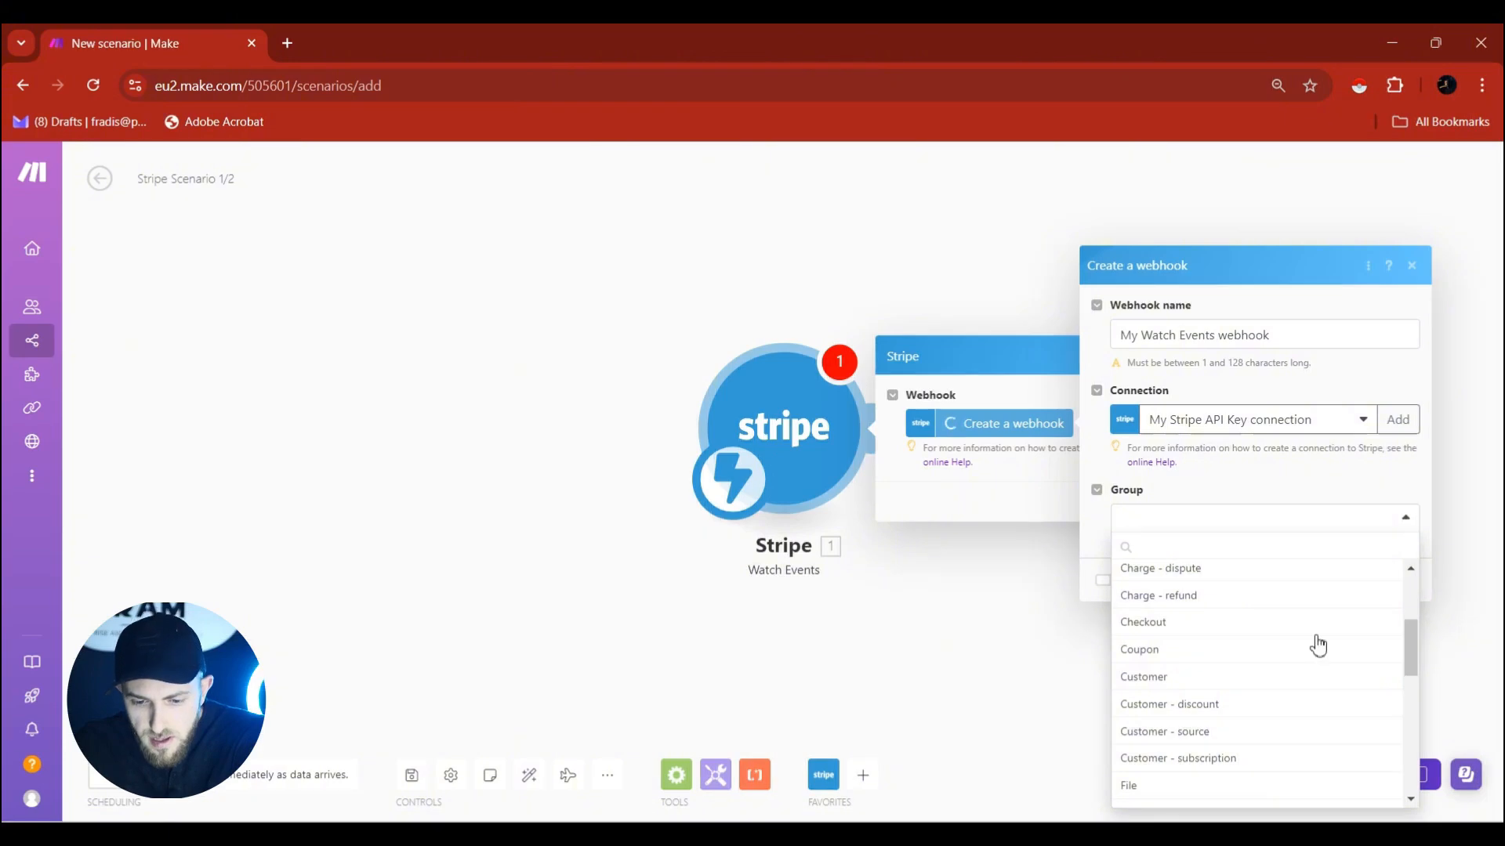
# Set the webhook to watch Customer - subscription group's Customer subscription created events.
pyautogui.scroll(-2, 1300, 640)
pyautogui.click(1297, 660)
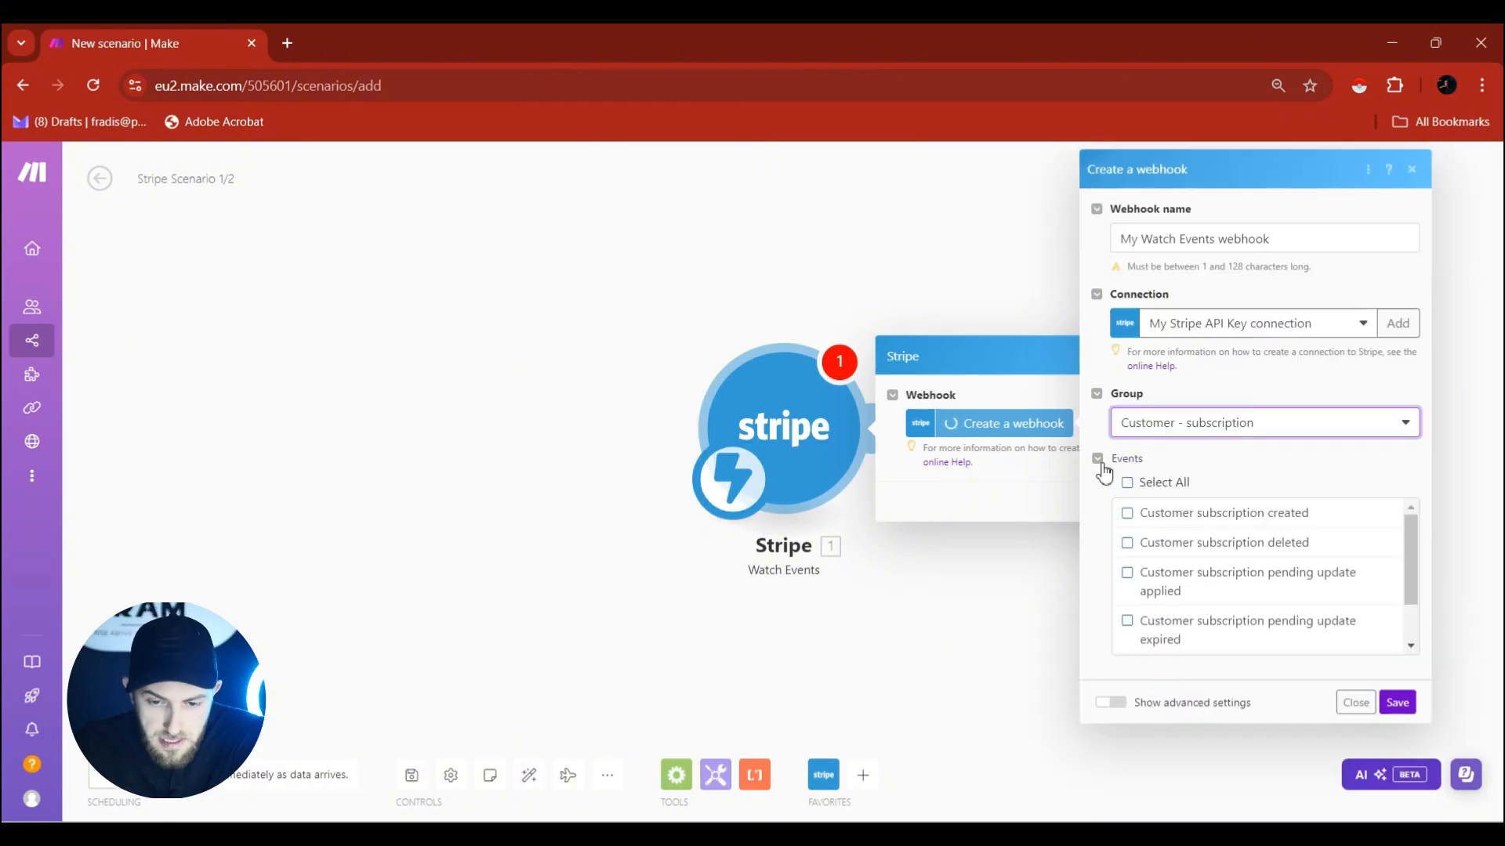
pyautogui.click(1132, 519)
pyautogui.scroll(-2, 1384, 632)
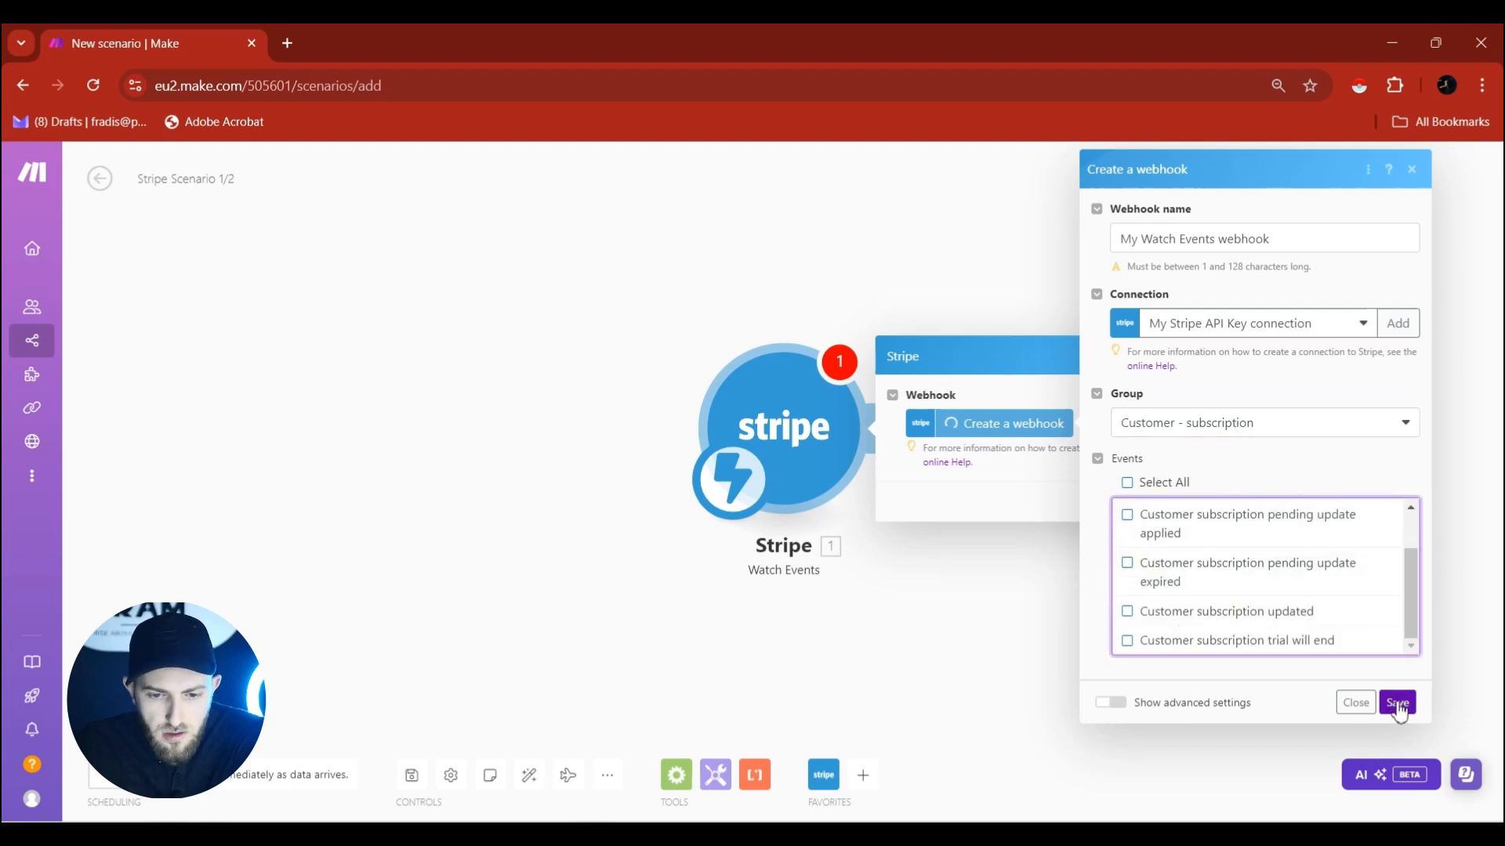
# Save the webhook, confirm the trigger settings, and run the scenario once.
pyautogui.click(1400, 705)
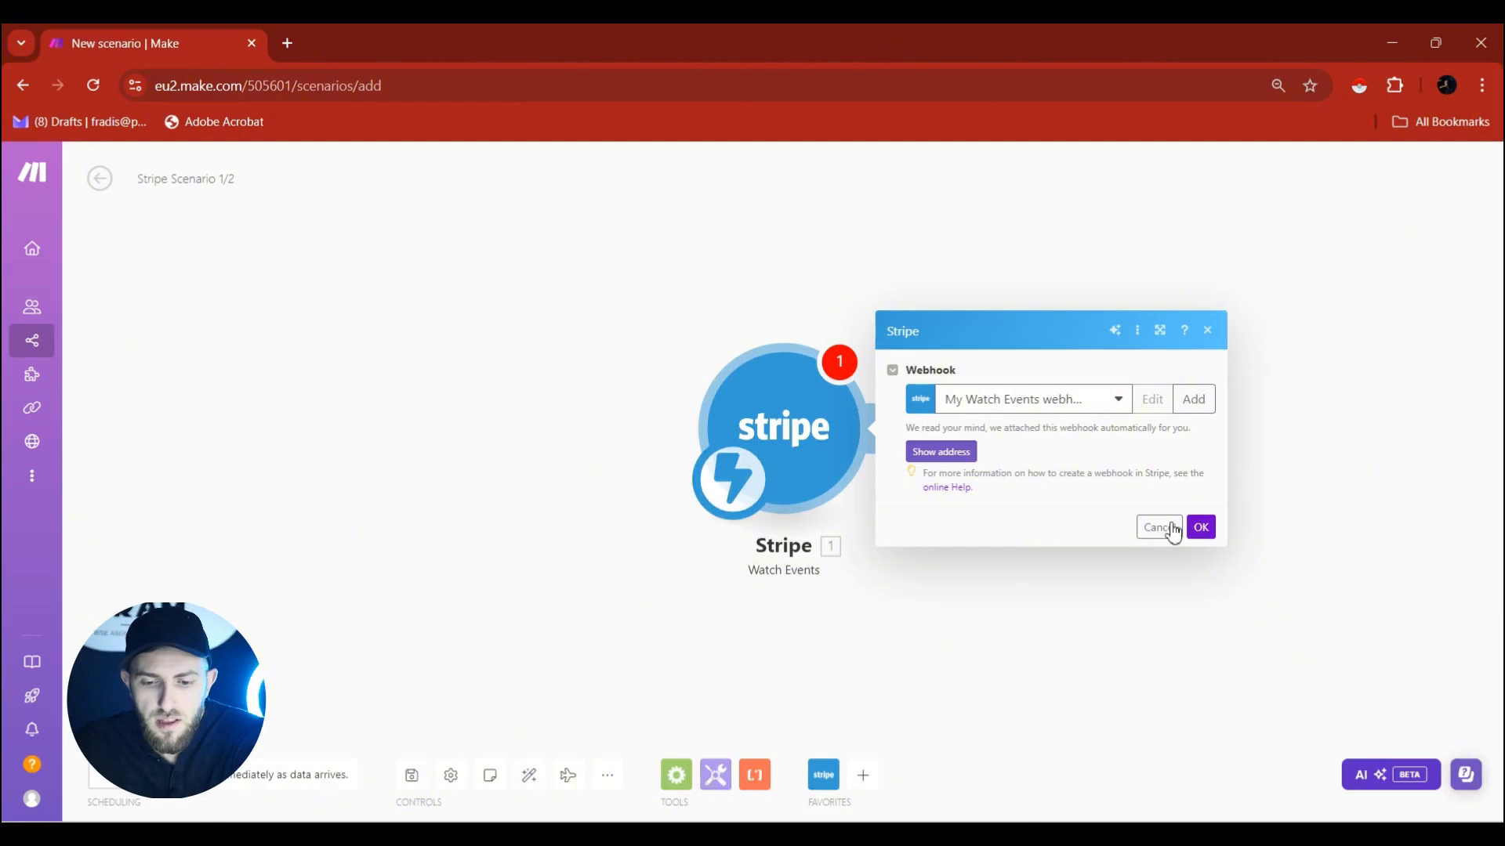
pyautogui.click(1200, 527)
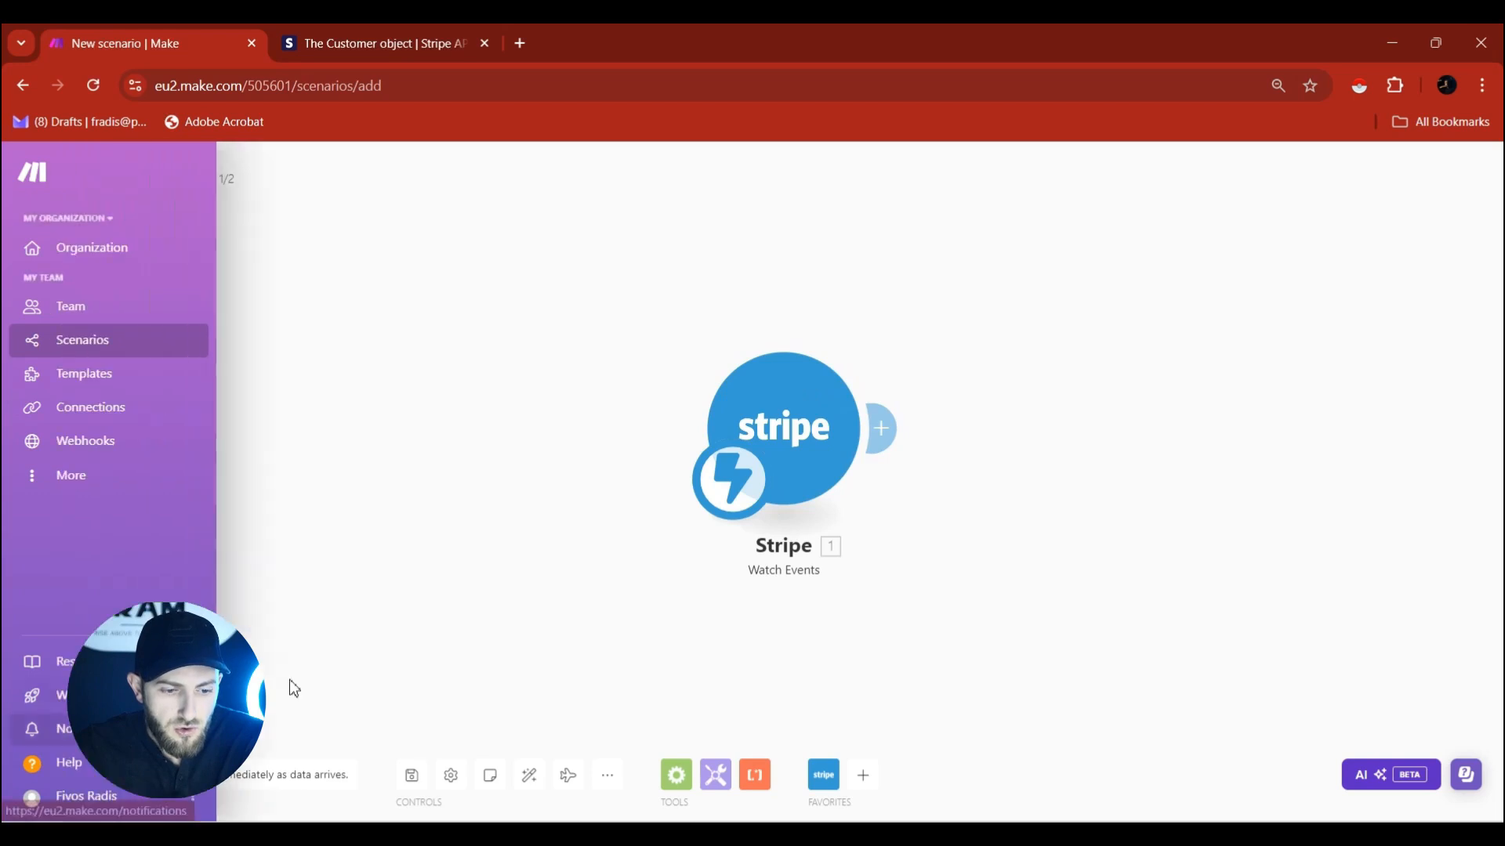
pyautogui.click(134, 729)
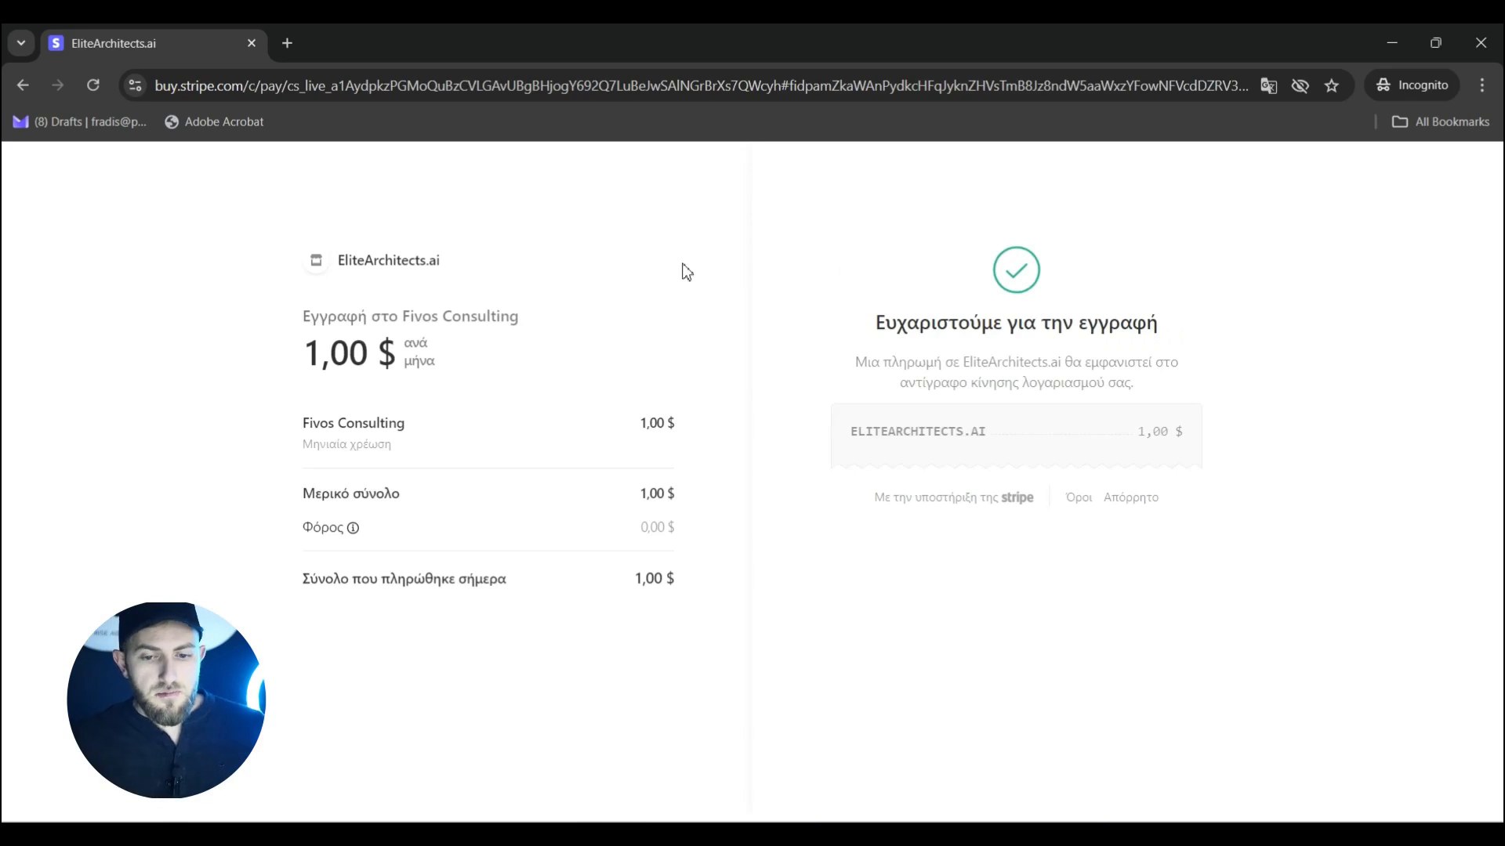
# Minimize the completed checkout confirmation window to return to the Make scenario.
pyautogui.click(1376, 50)
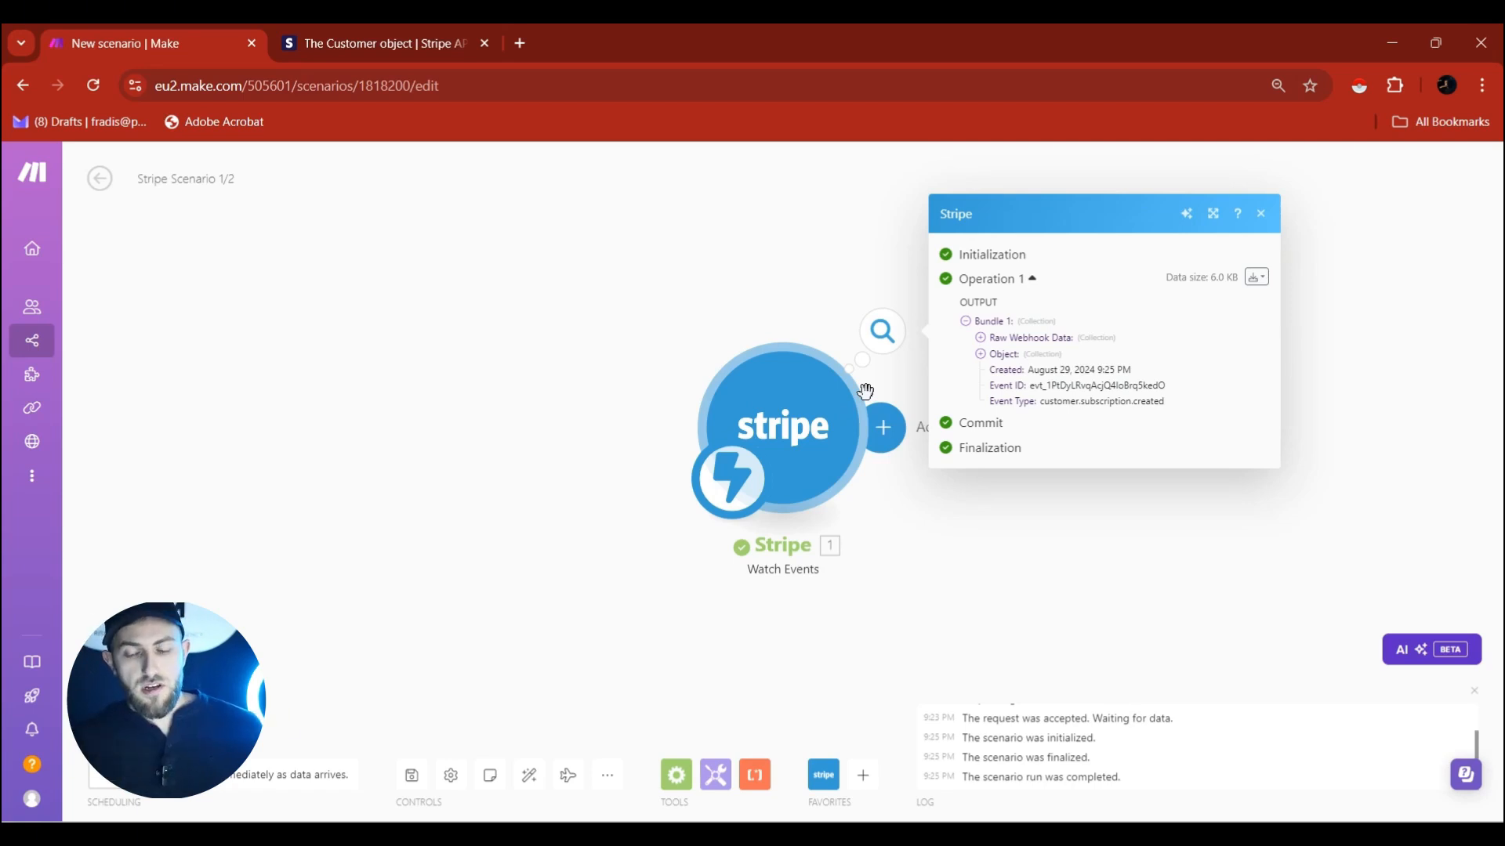
# Expand the captured event's Object details and select the subscription's Customer ID value.
pyautogui.click(980, 356)
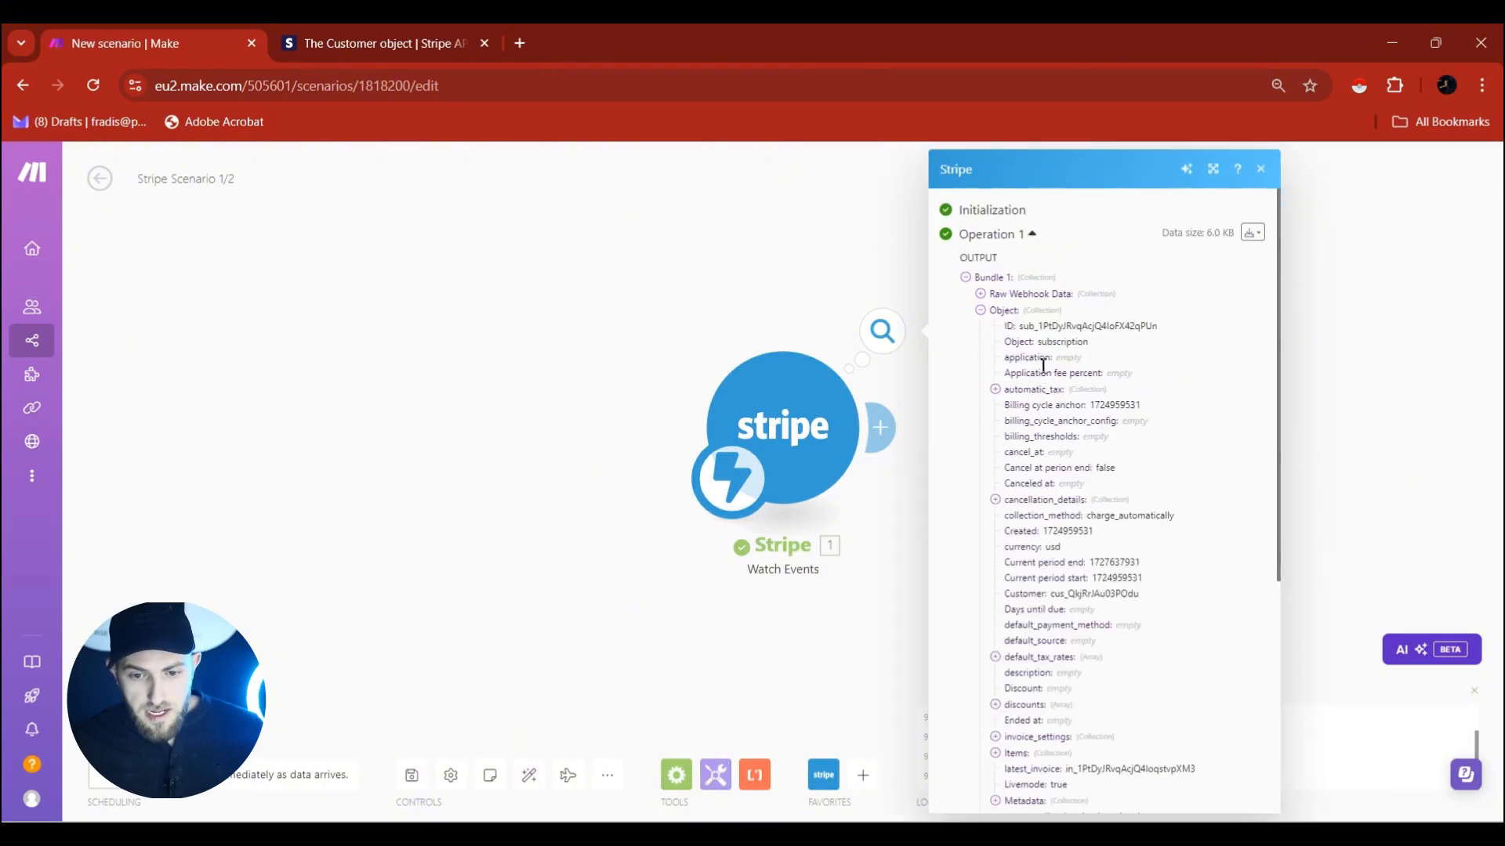
pyautogui.scroll(-1, 1075, 360)
pyautogui.scroll(-3, 1075, 360)
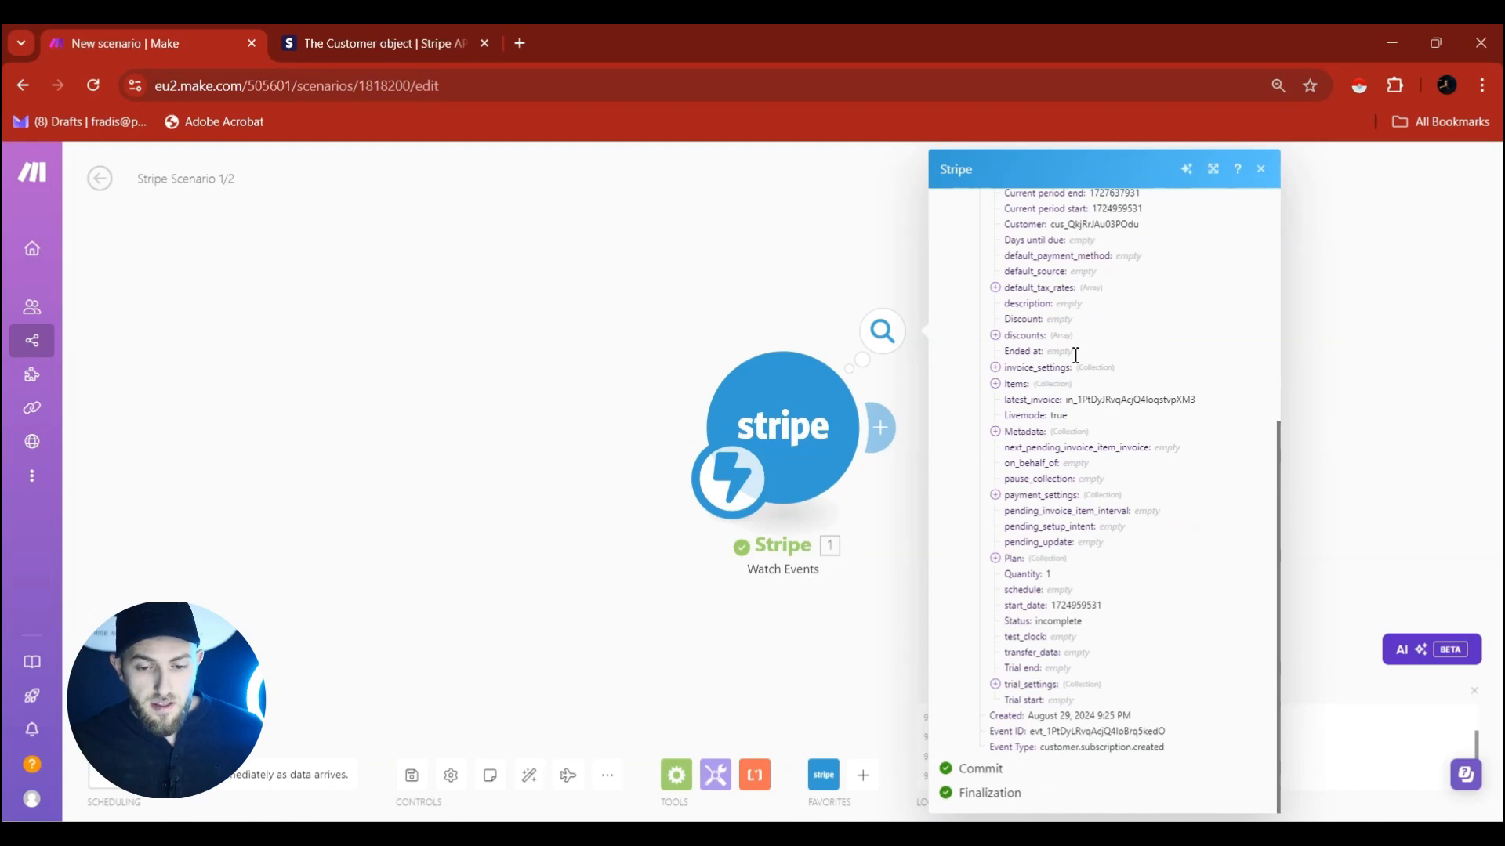
pyautogui.scroll(1, 1075, 364)
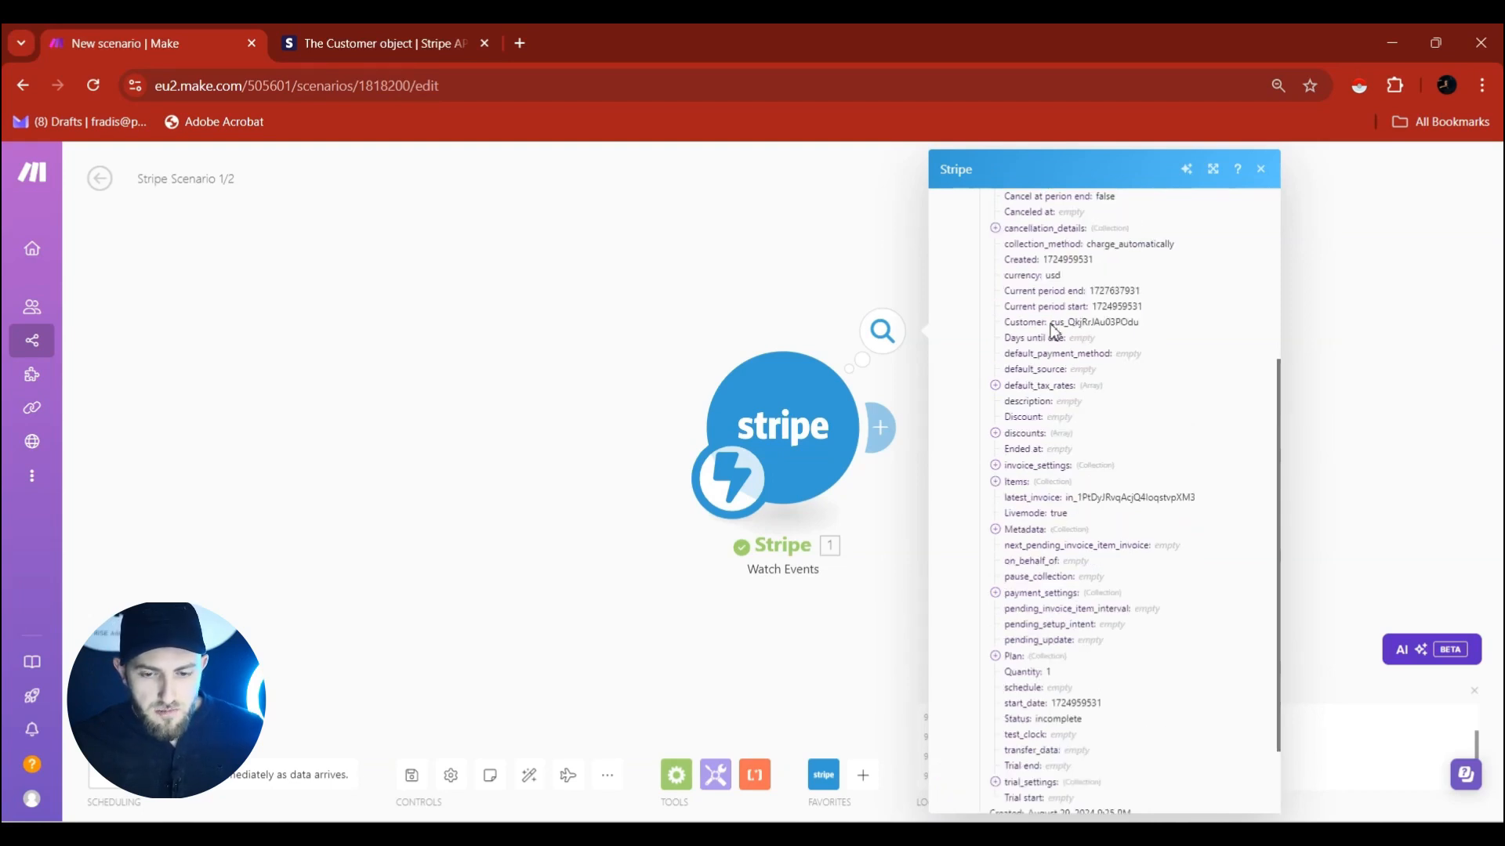
pyautogui.moveTo(1051, 323); pyautogui.dragTo(1141, 332)
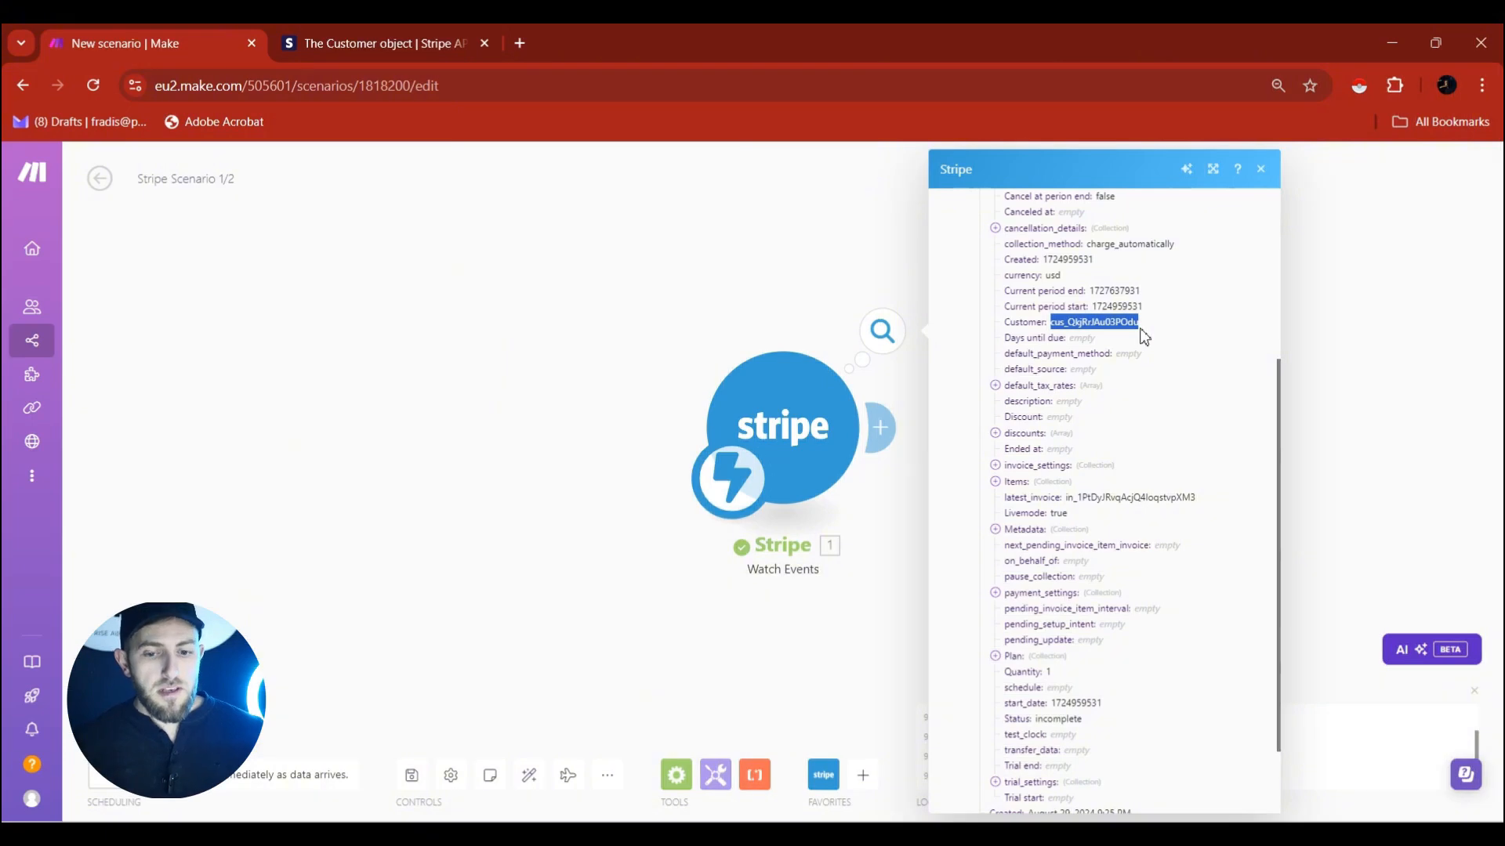
# Insert Stripe's Make an API Call module after the Watch Events trigger.
pyautogui.click(912, 428)
pyautogui.click(887, 430)
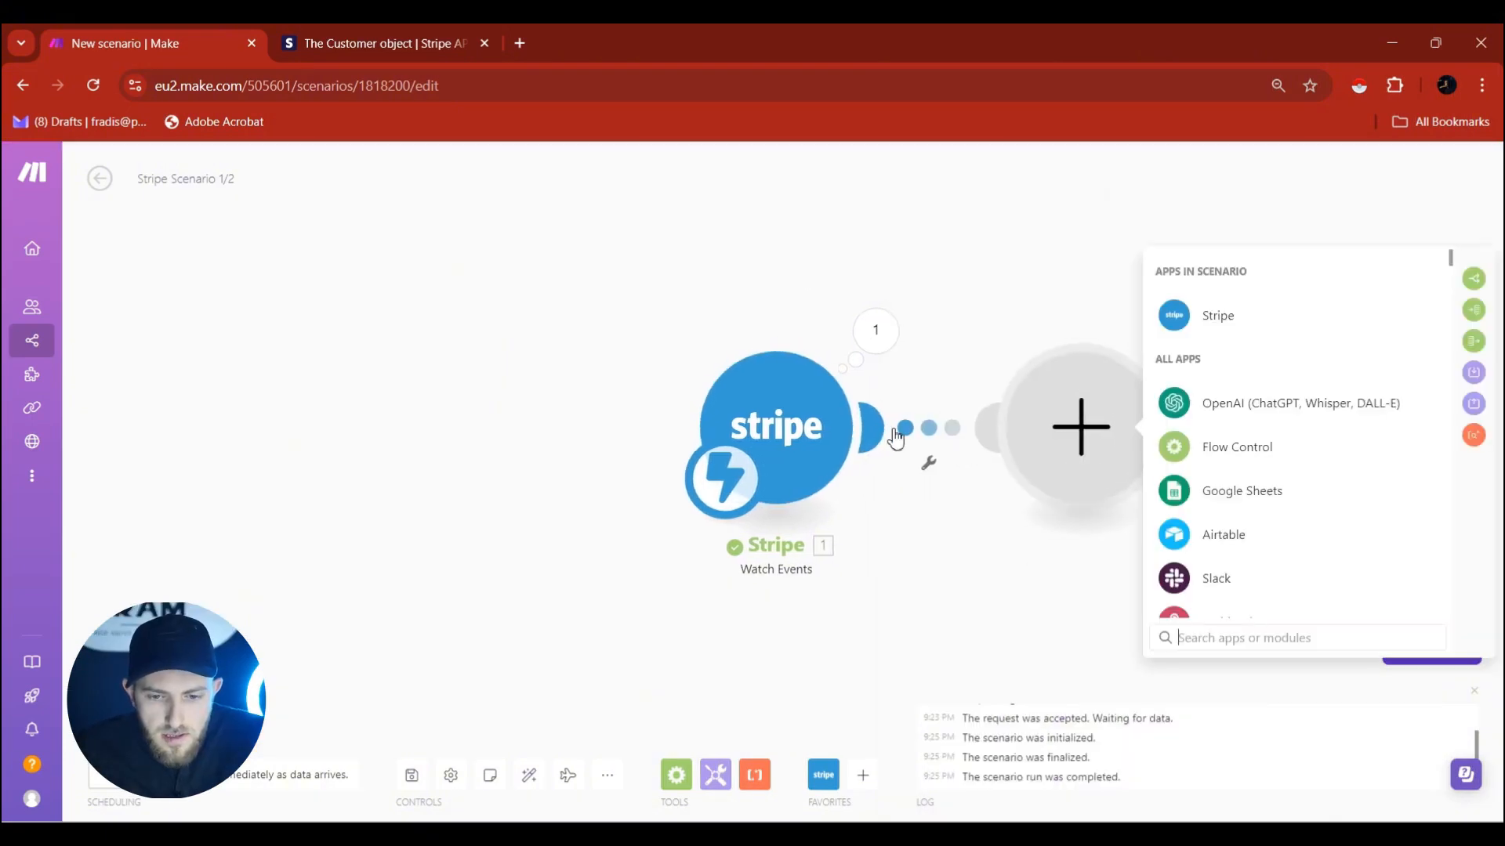
pyautogui.click(1236, 324)
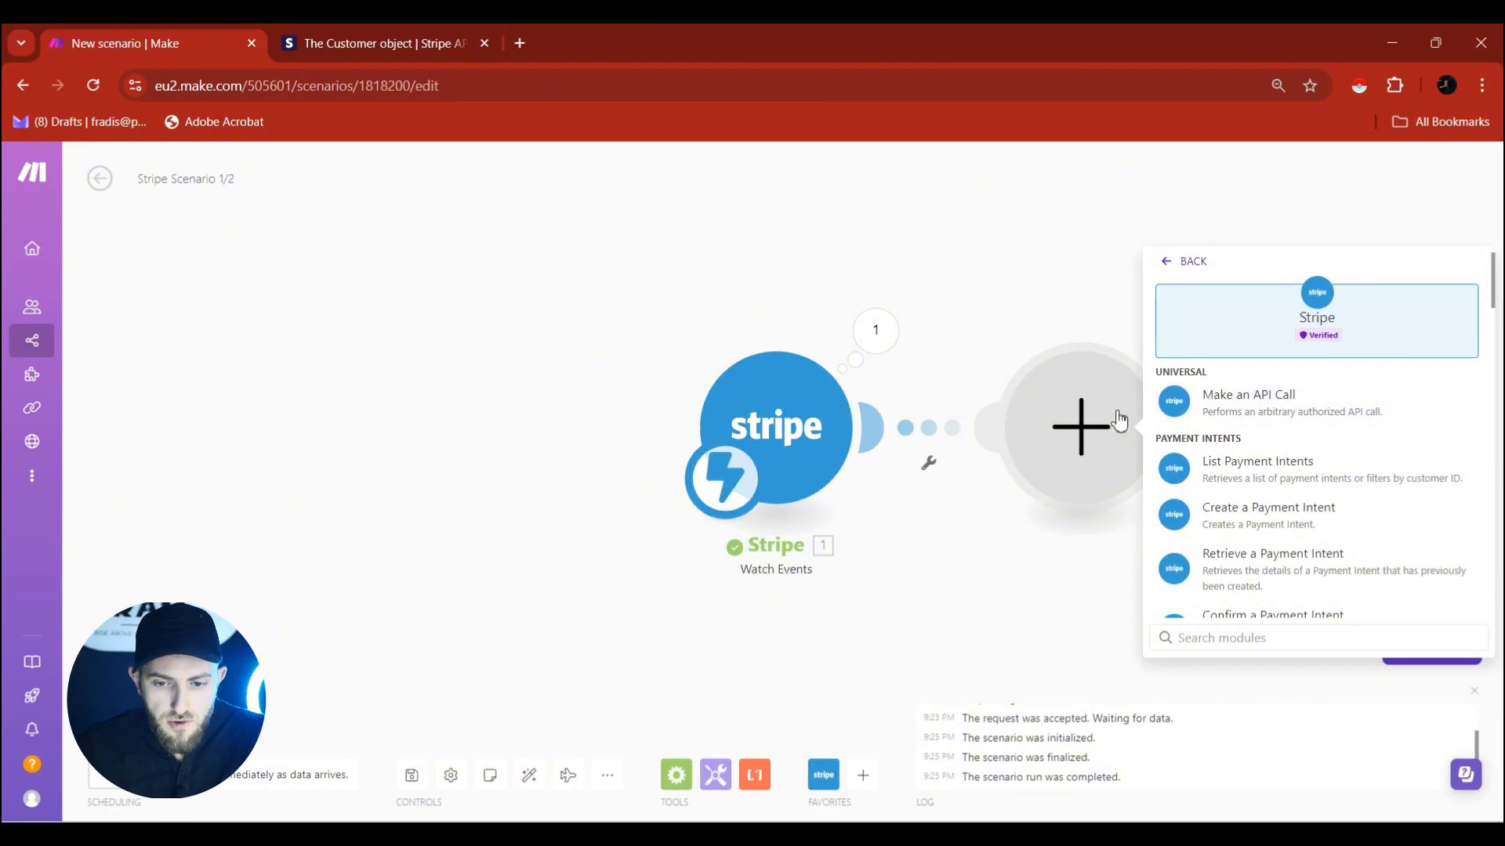
pyautogui.click(1238, 416)
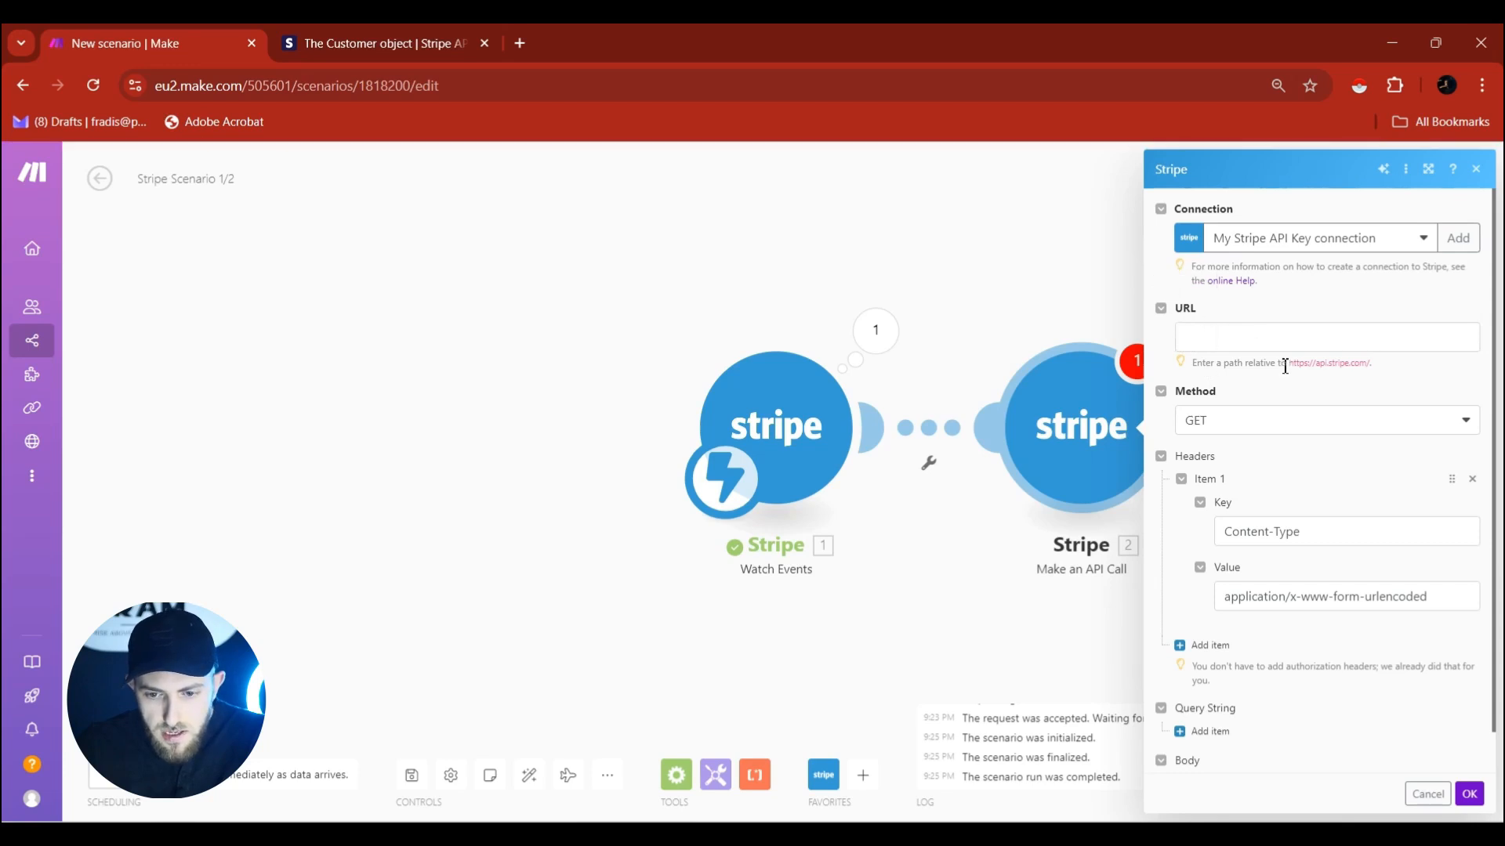
# Copy the /v1/customers/:id path from Stripe's Retrieve a customer docs page, then return to Make.
pyautogui.click(403, 39)
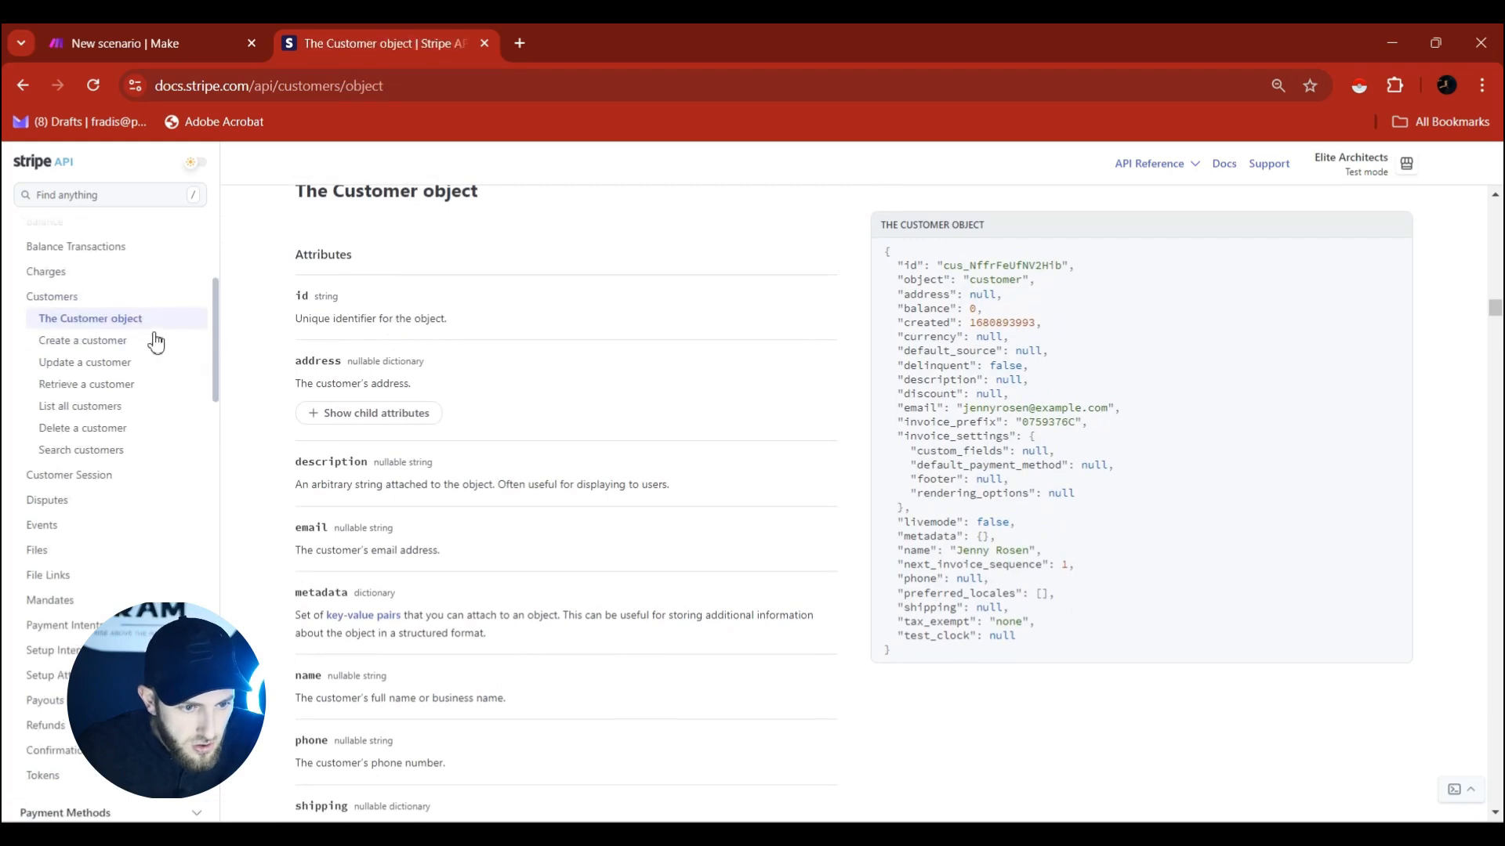
pyautogui.click(134, 319)
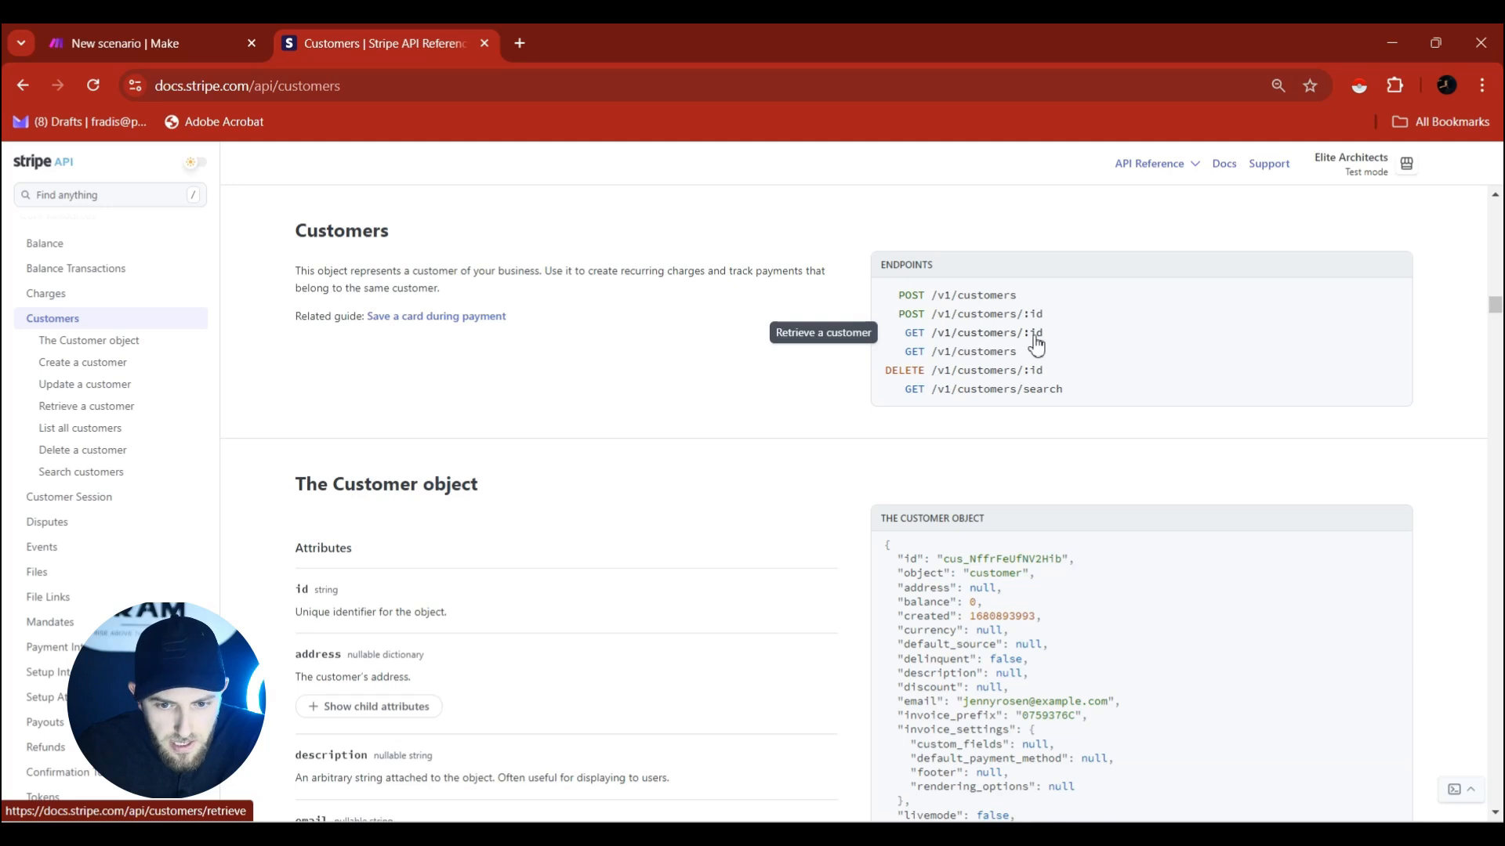
pyautogui.click(951, 340)
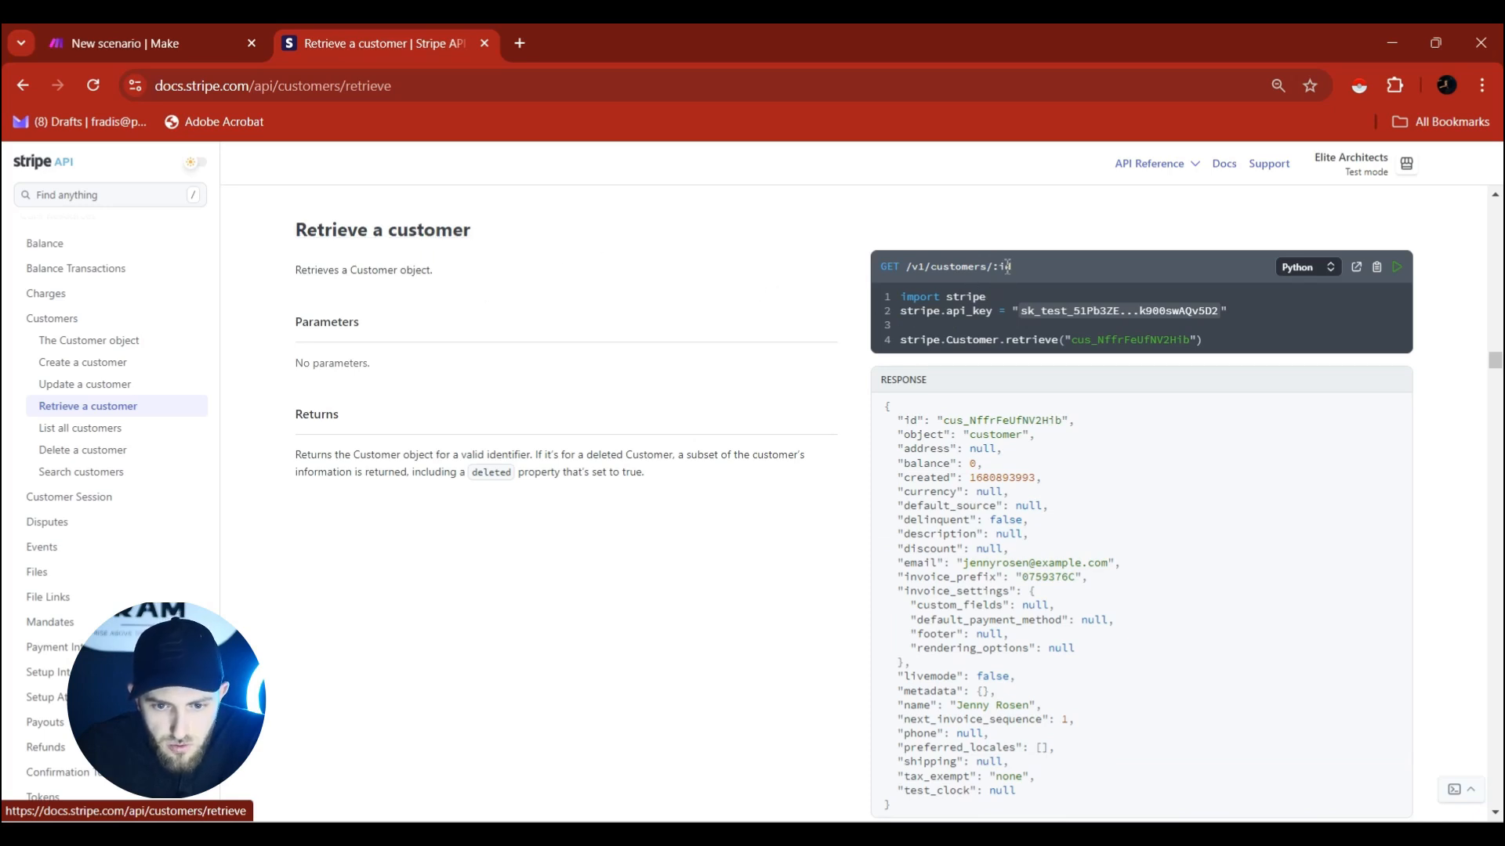
pyautogui.moveTo(1015, 267)
pyautogui.mouseDown()
pyautogui.moveTo(907, 271)
pyautogui.moveTo(1016, 271)
pyautogui.mouseUp()
pyautogui.click(912, 272)
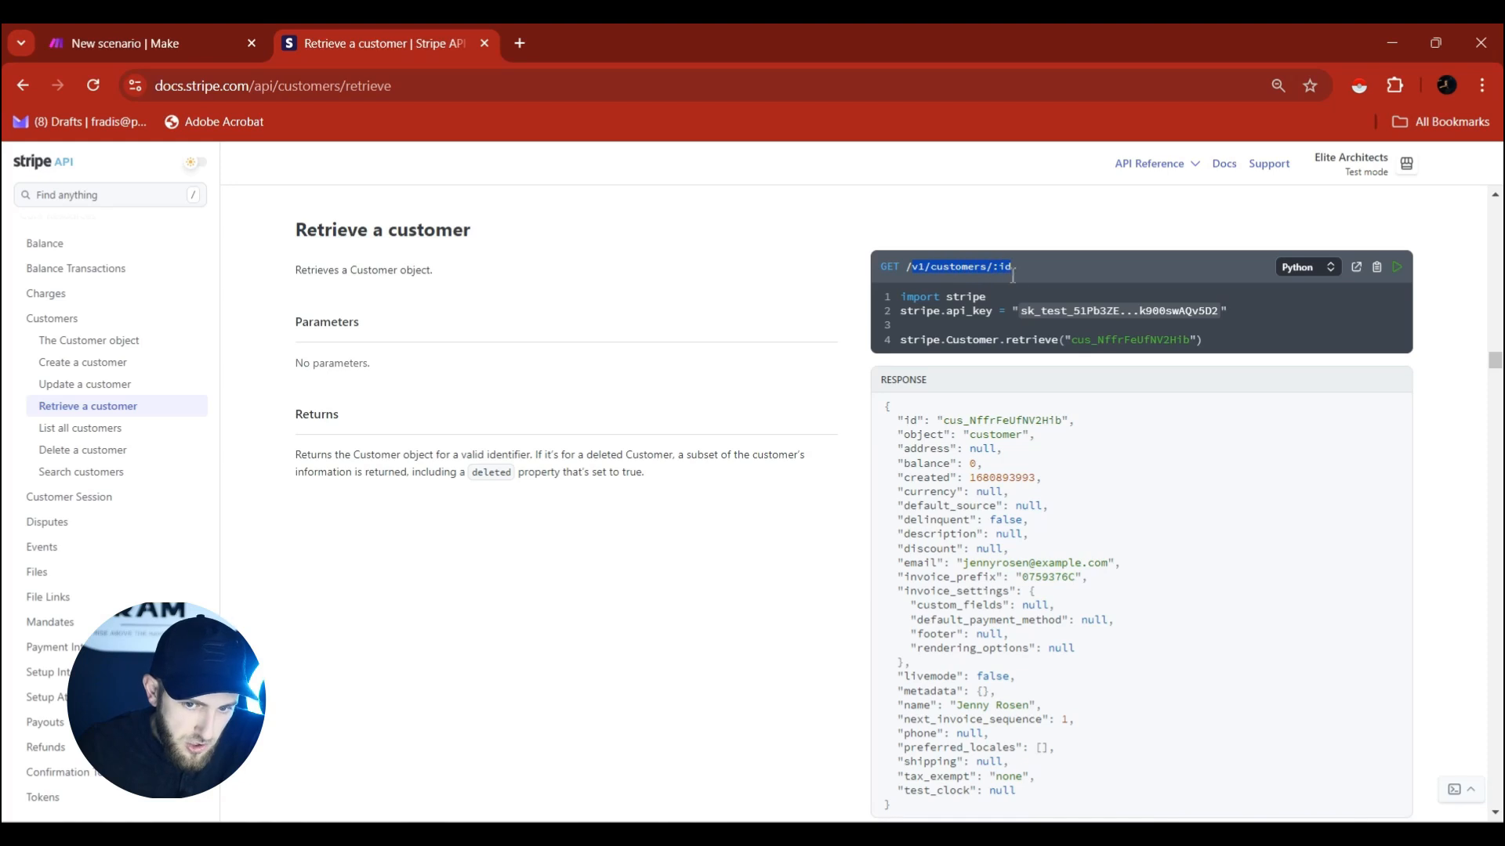
pyautogui.rightClick(998, 278)
pyautogui.click(1025, 293)
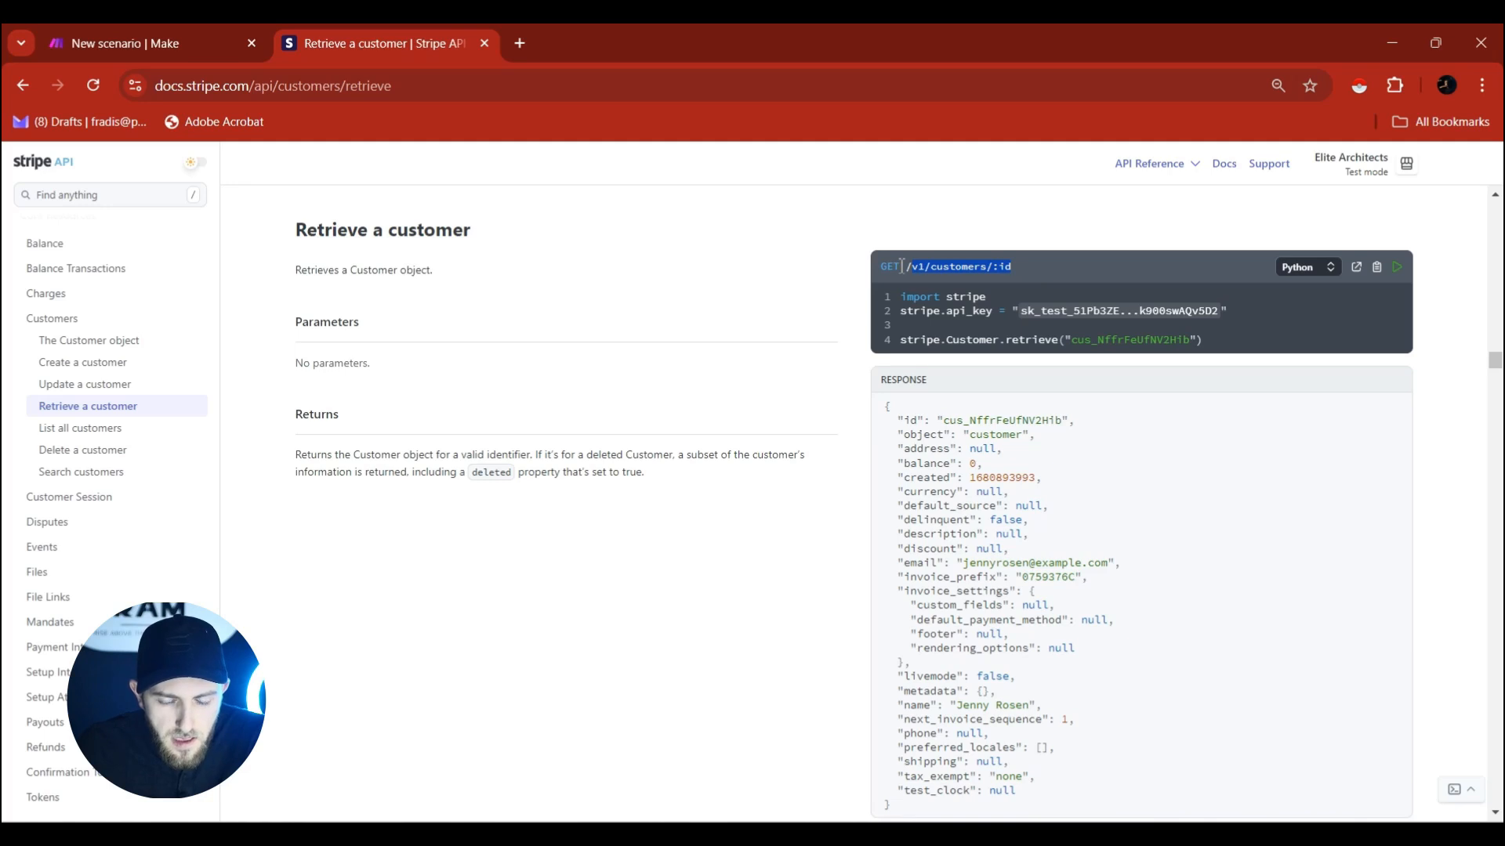
pyautogui.moveTo(901, 267); pyautogui.dragTo(883, 272)
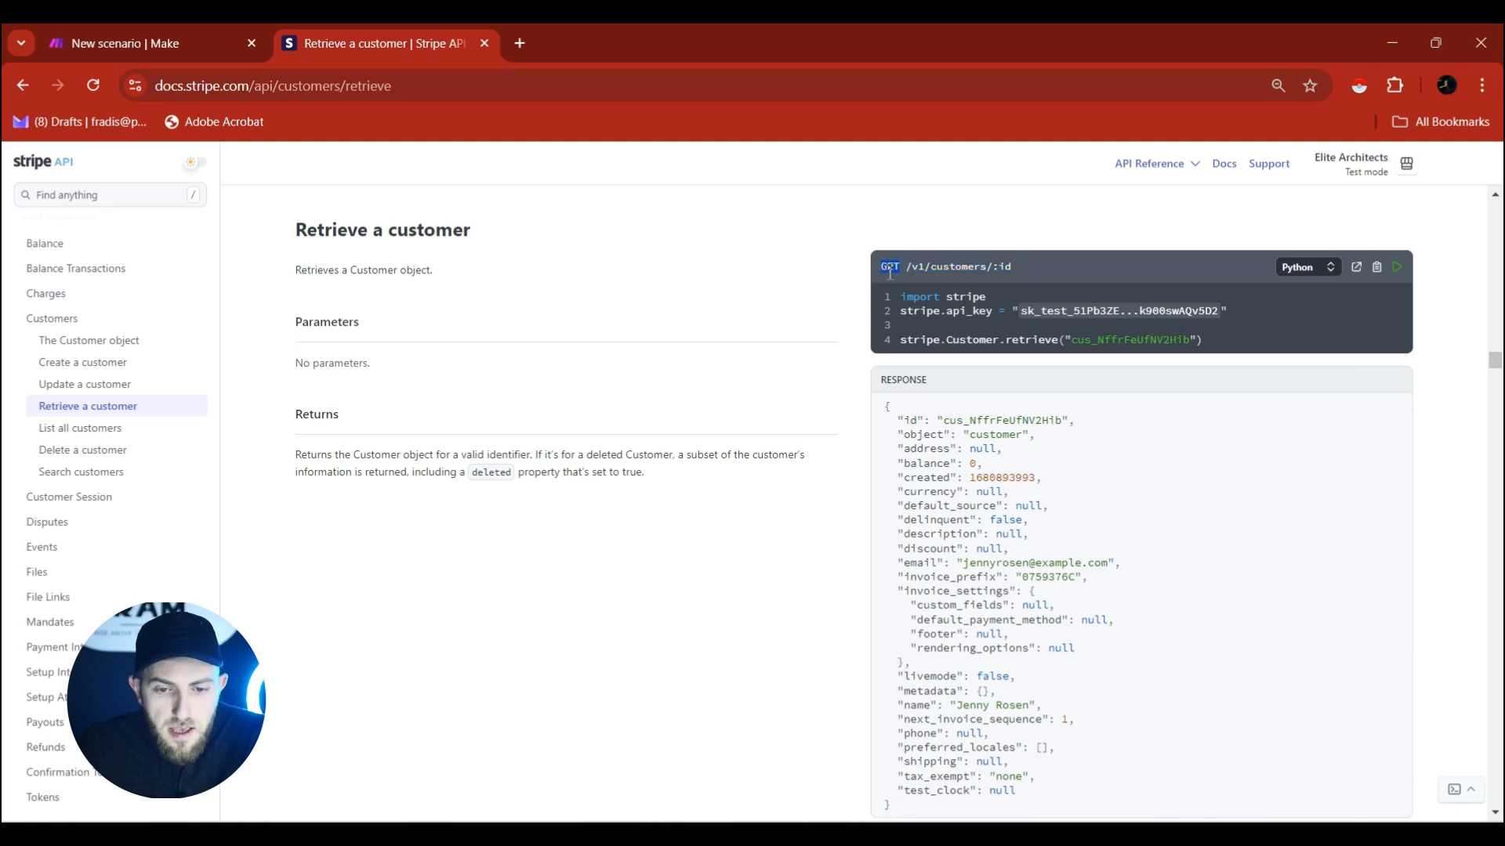
pyautogui.click(174, 38)
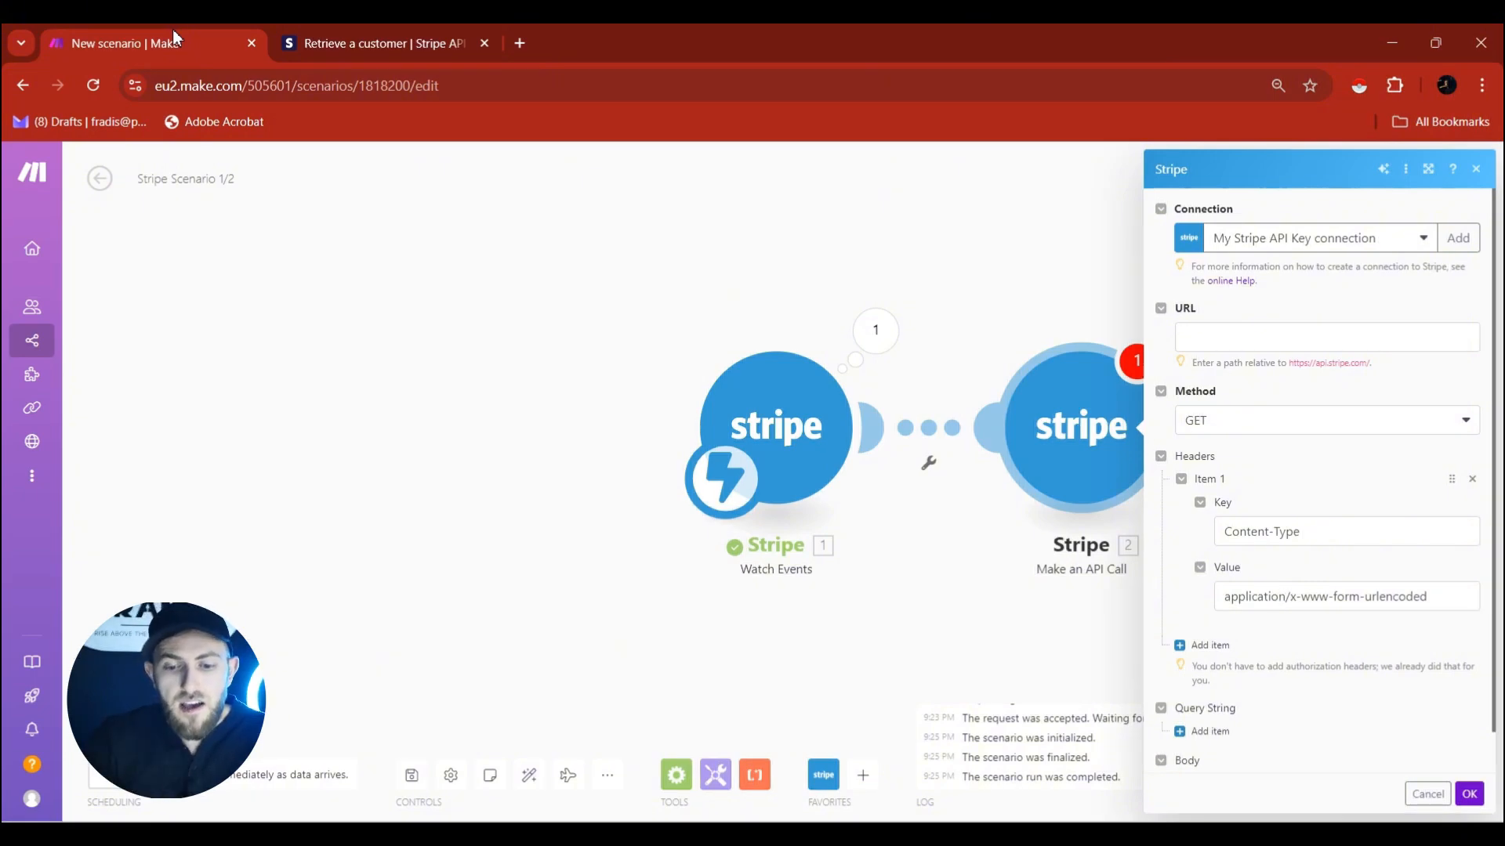
# Set the API Call URL to v1/customers/ followed by the trigger's Customer ID.
pyautogui.click(1199, 339)
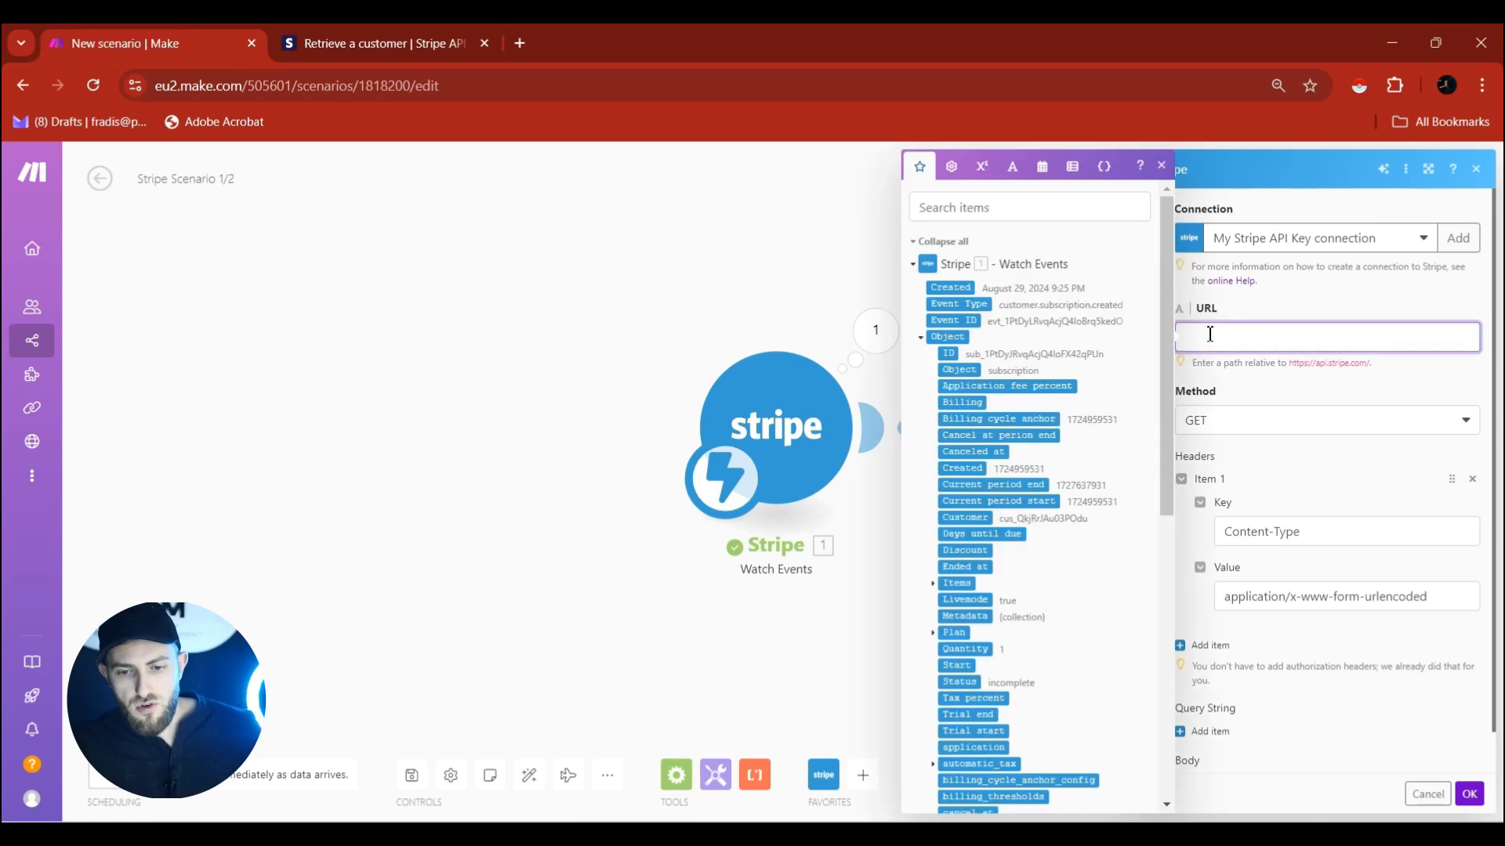
pyautogui.hotkey('ctrl', 'v')
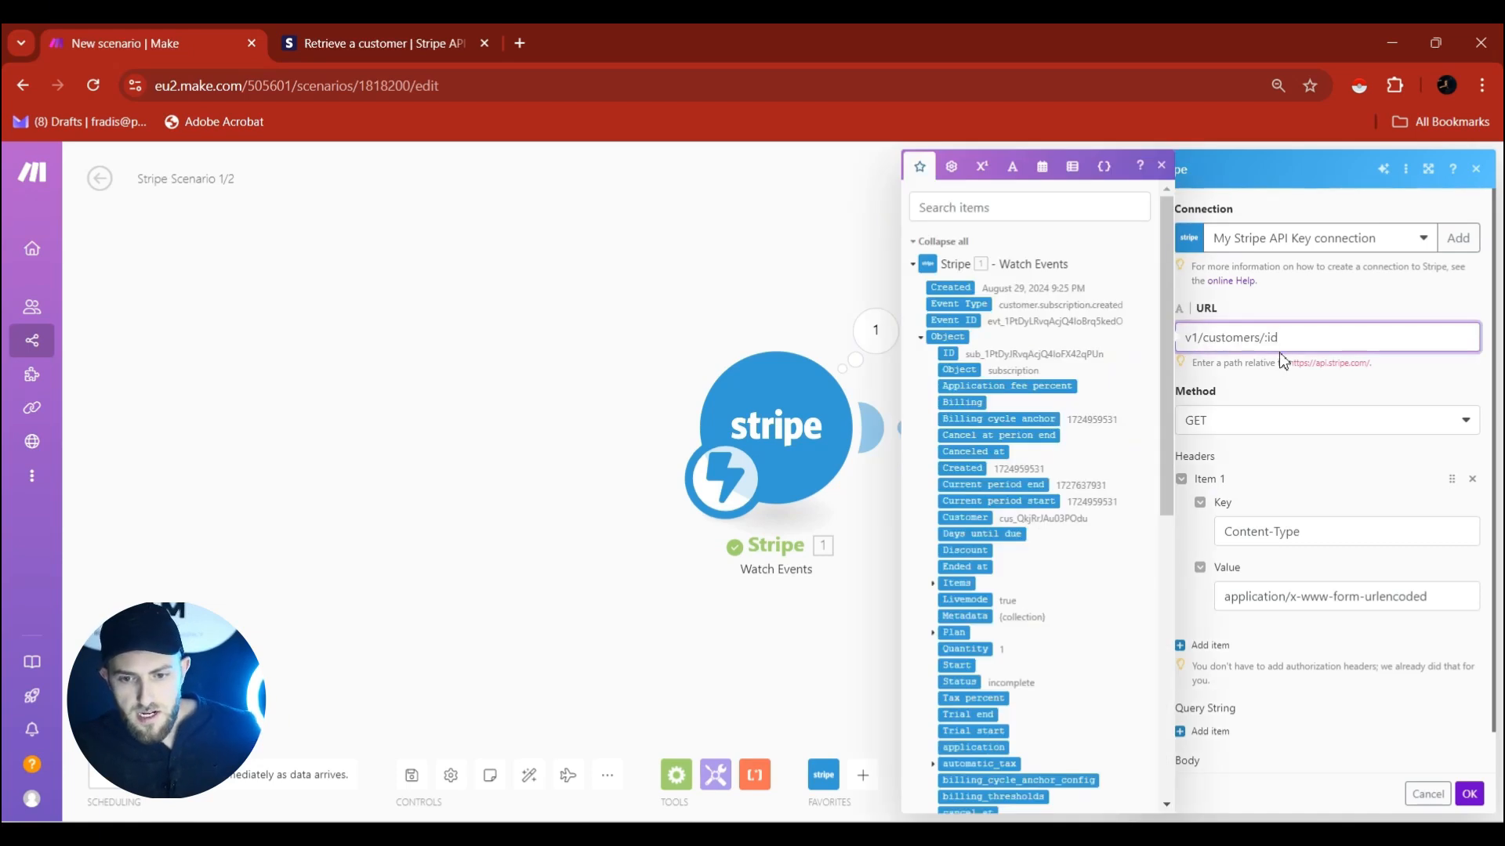
pyautogui.moveTo(1268, 344); pyautogui.dragTo(1301, 333)
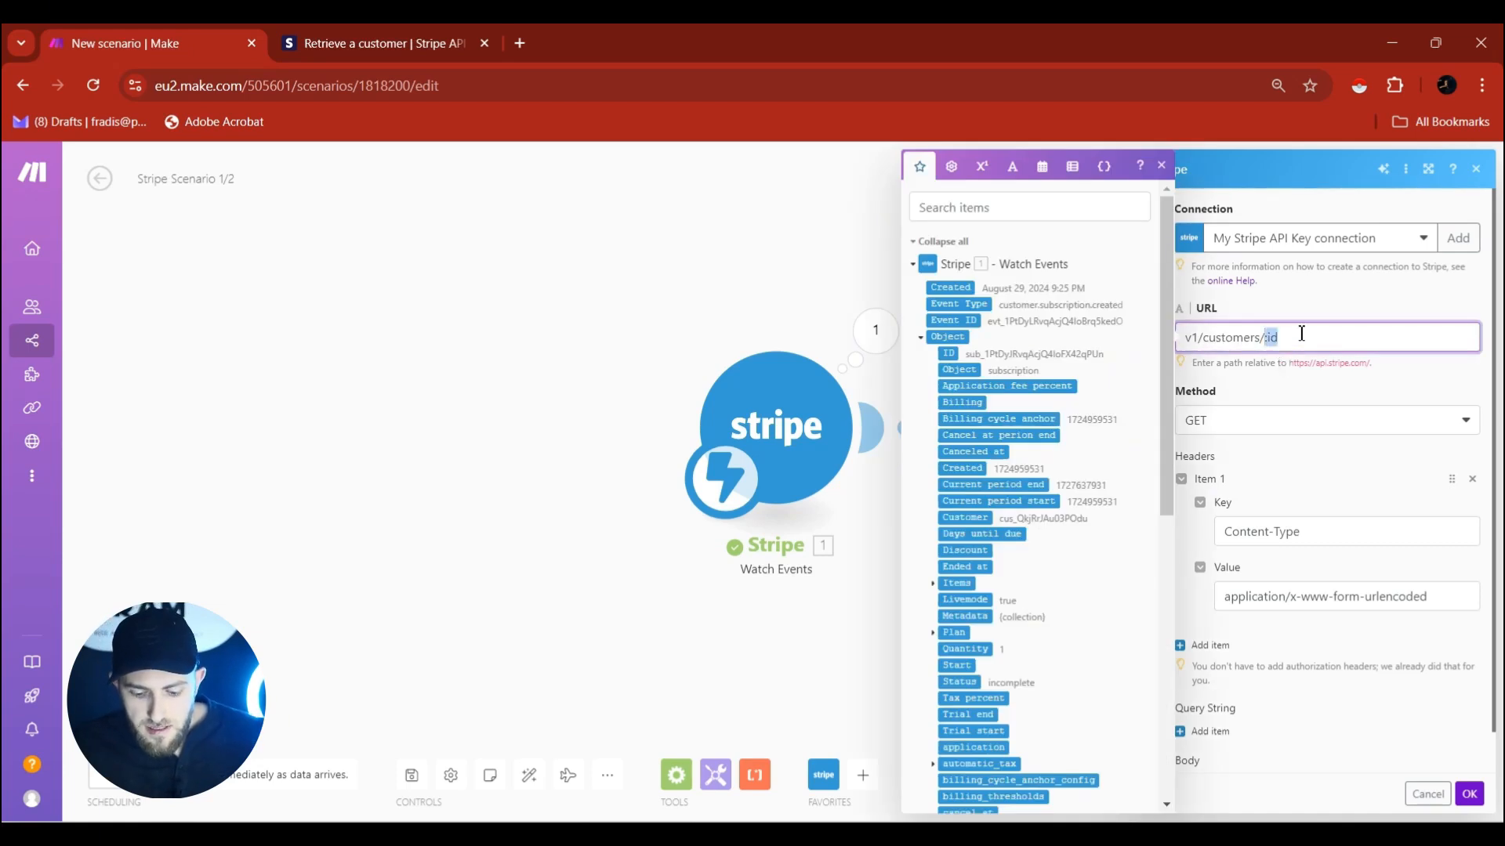
pyautogui.press('BackSpace')
pyautogui.scroll(-1, 1019, 392)
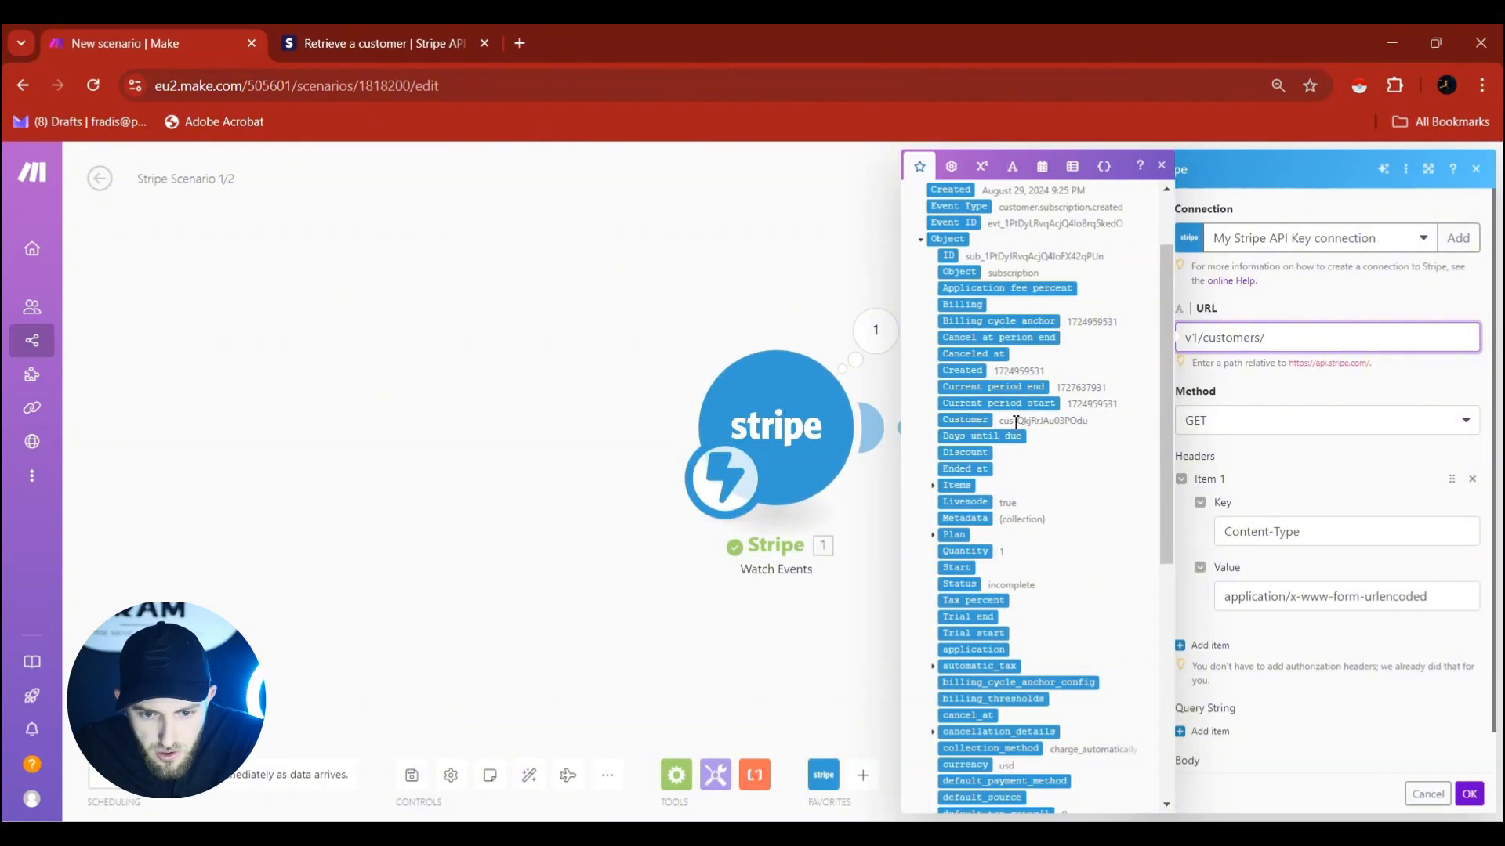
pyautogui.scroll(1, 1003, 360)
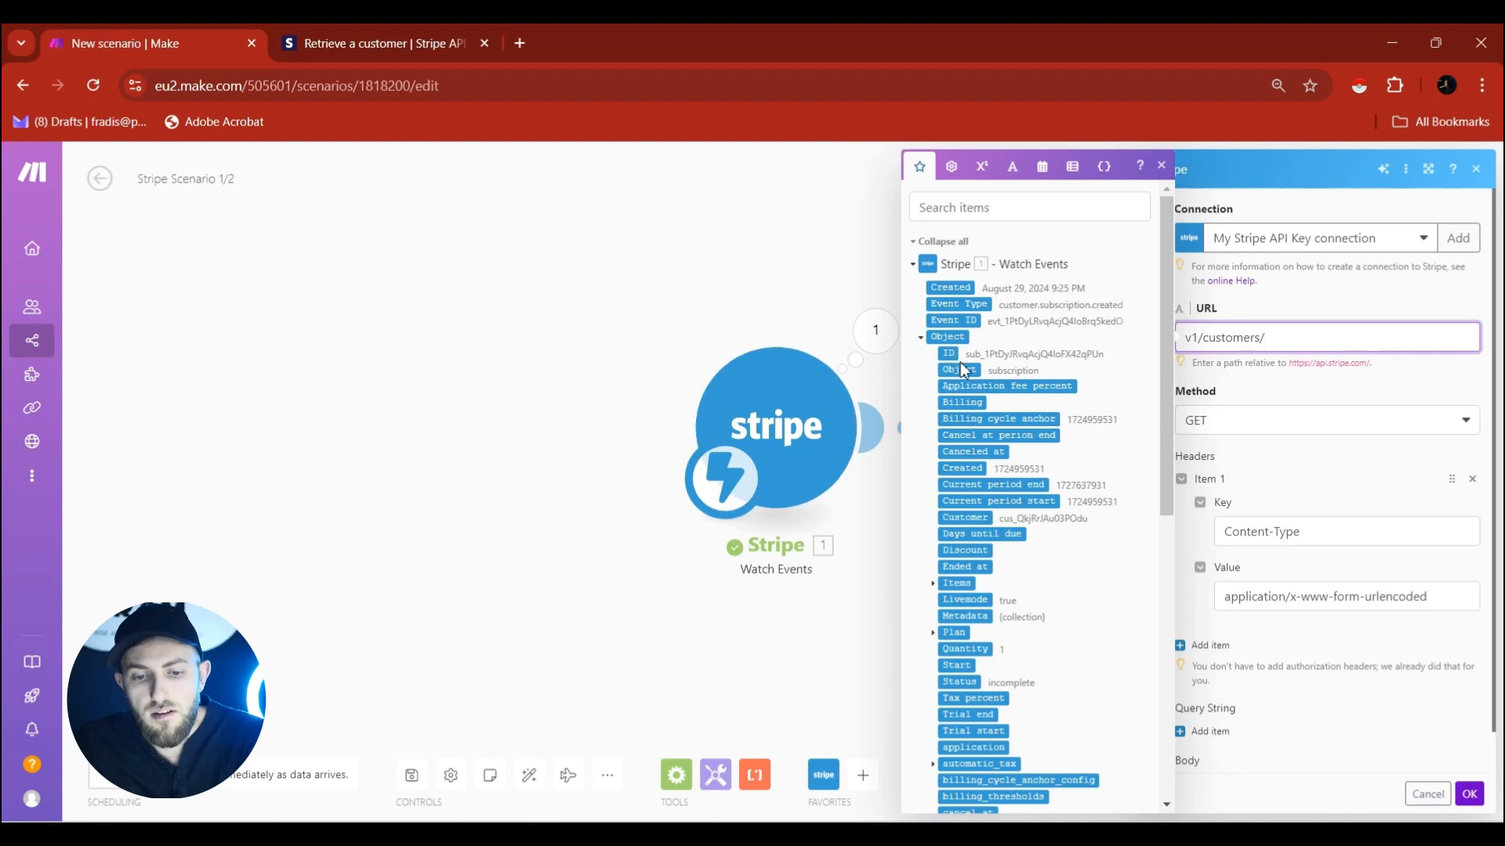
pyautogui.scroll(-1, 1000, 424)
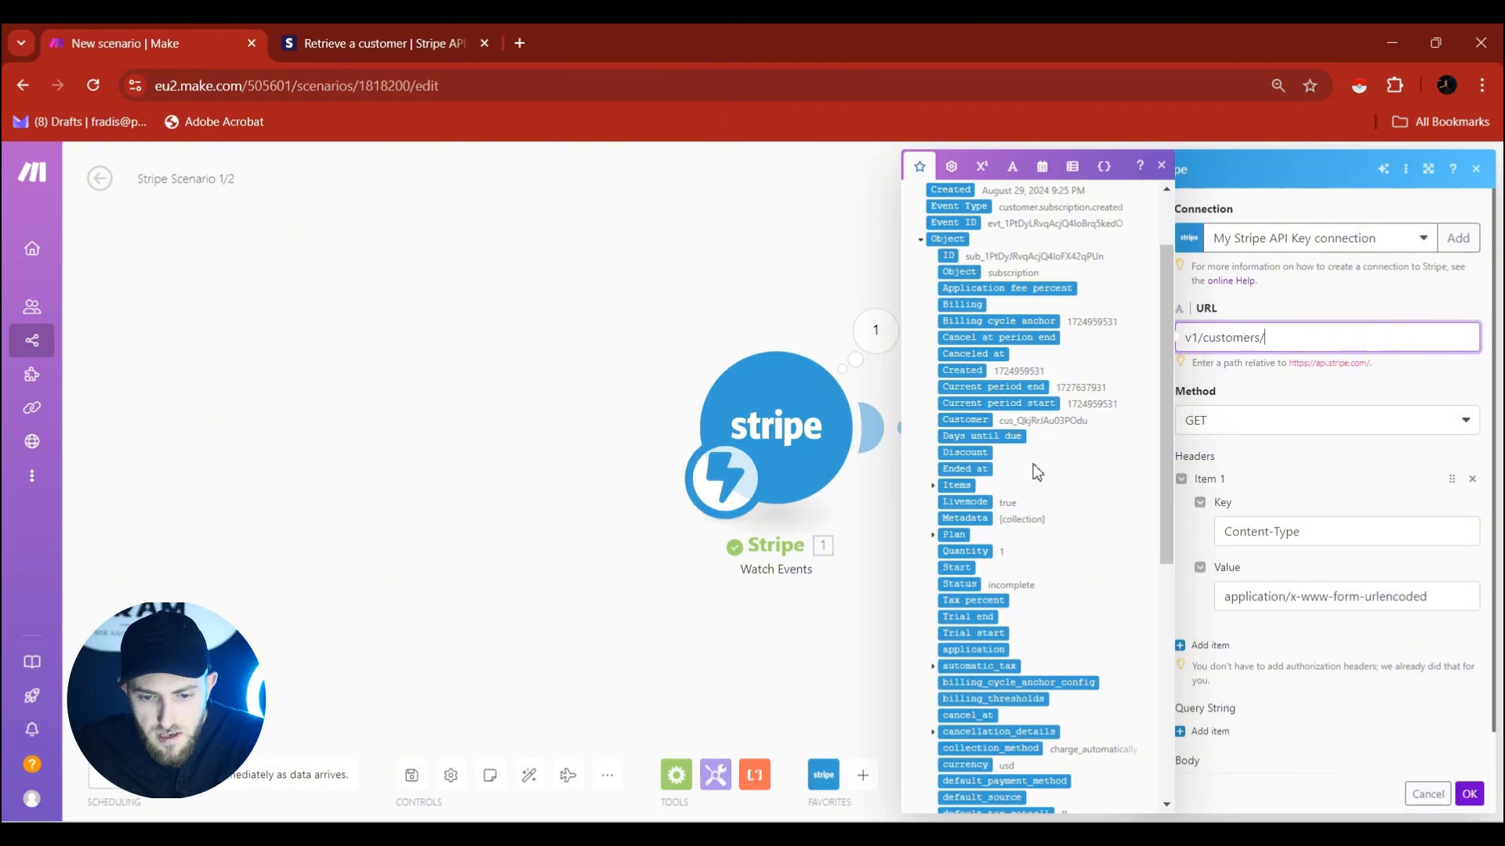
pyautogui.scroll(-1, 1067, 537)
pyautogui.scroll(-1, 1068, 537)
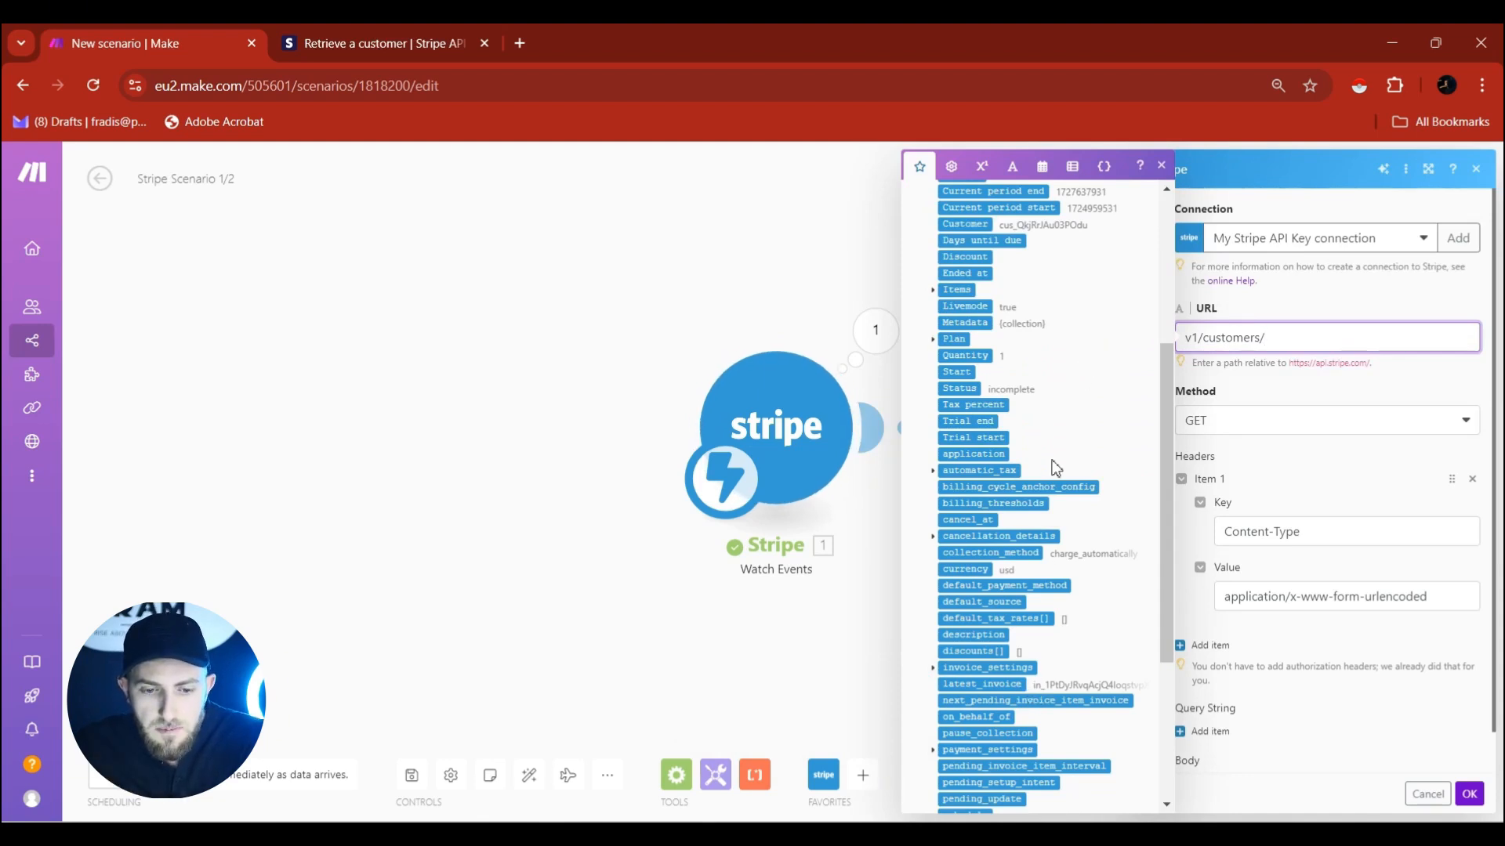
pyautogui.scroll(5, 1053, 462)
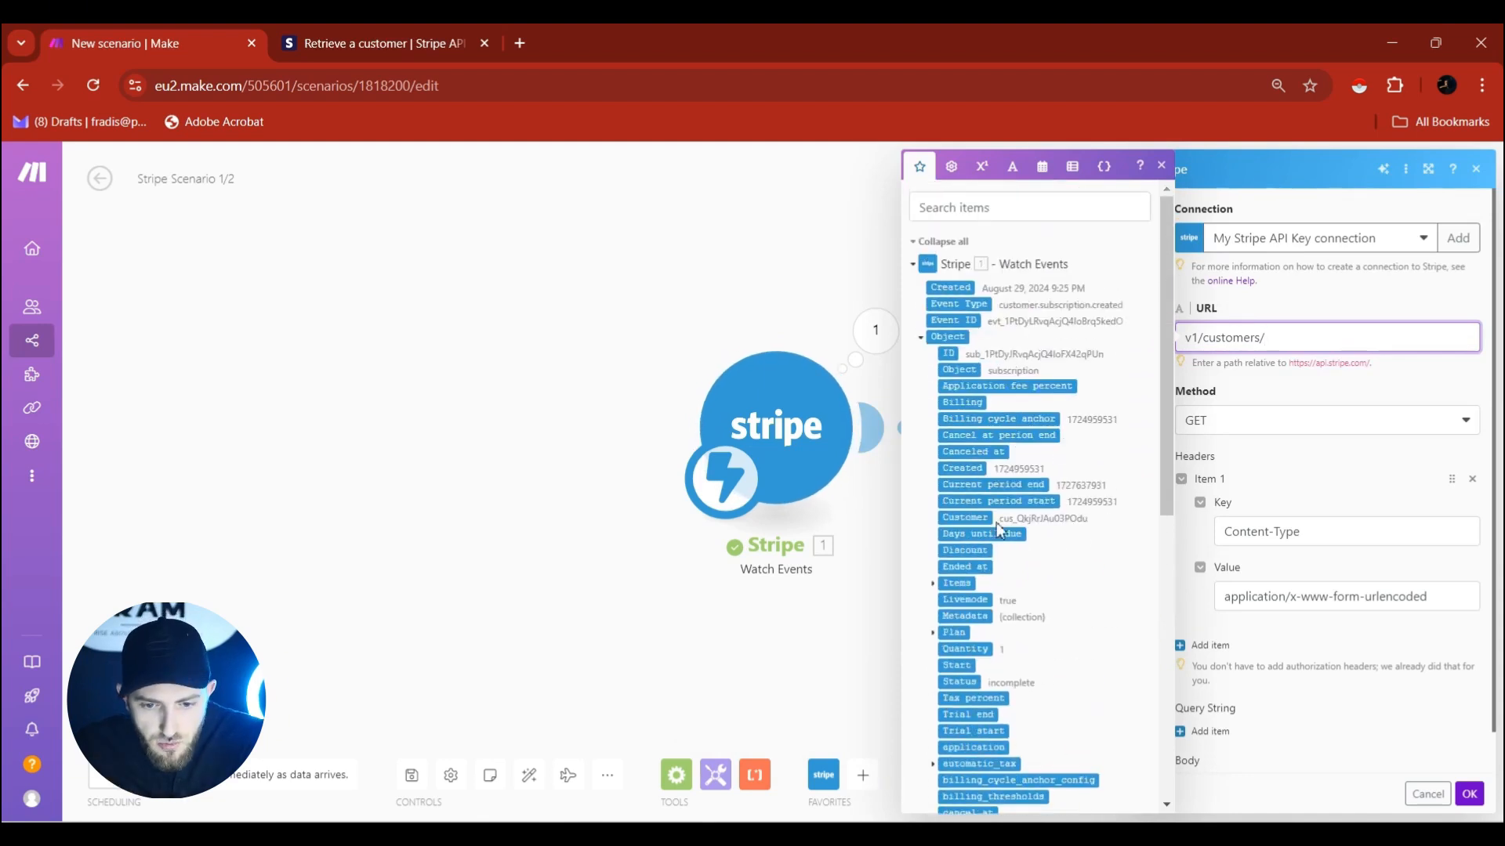
pyautogui.click(966, 518)
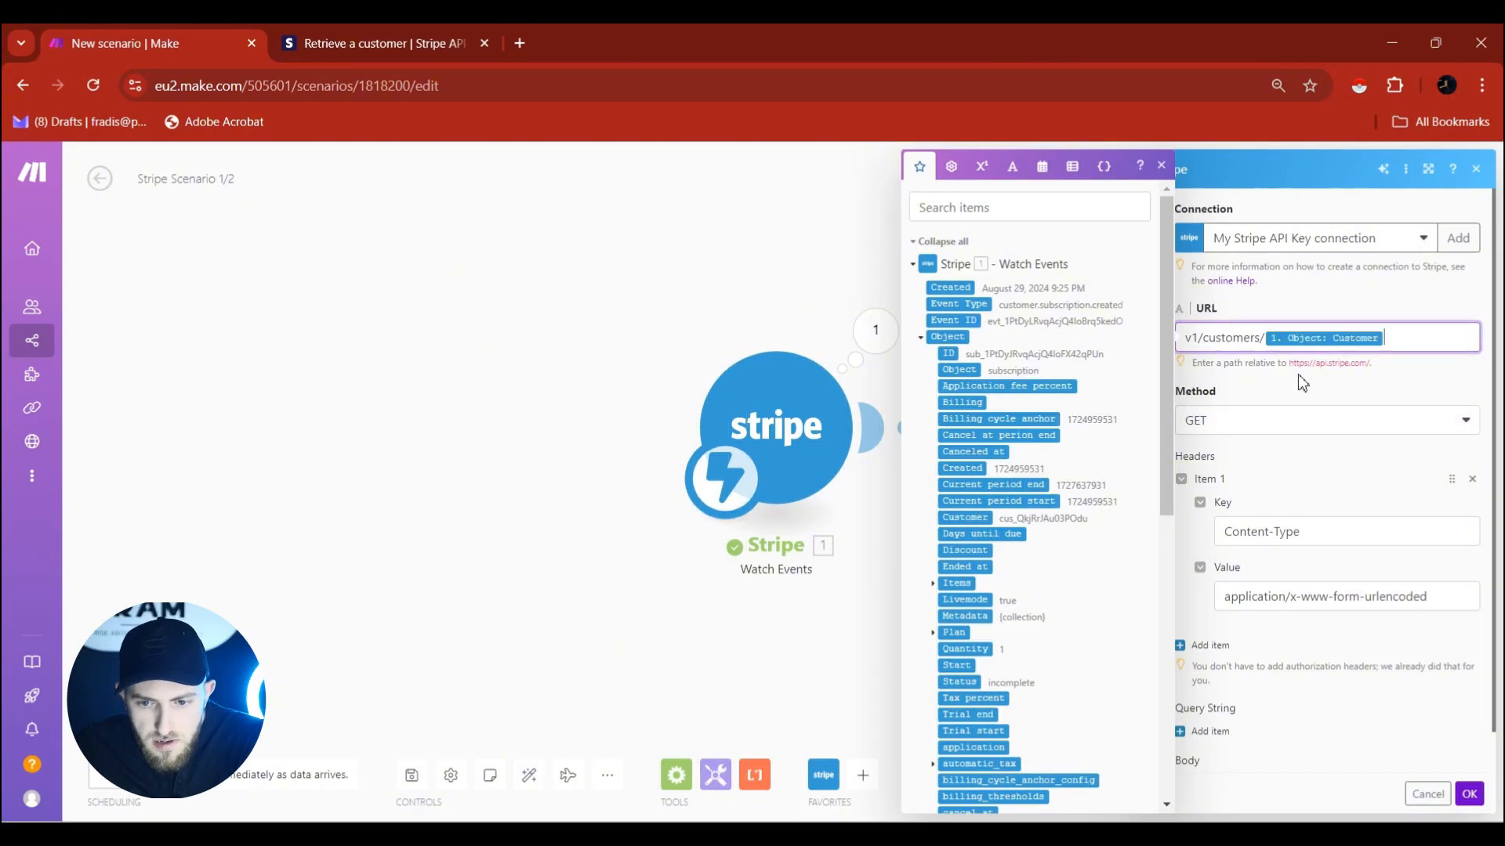
pyautogui.click(1236, 403)
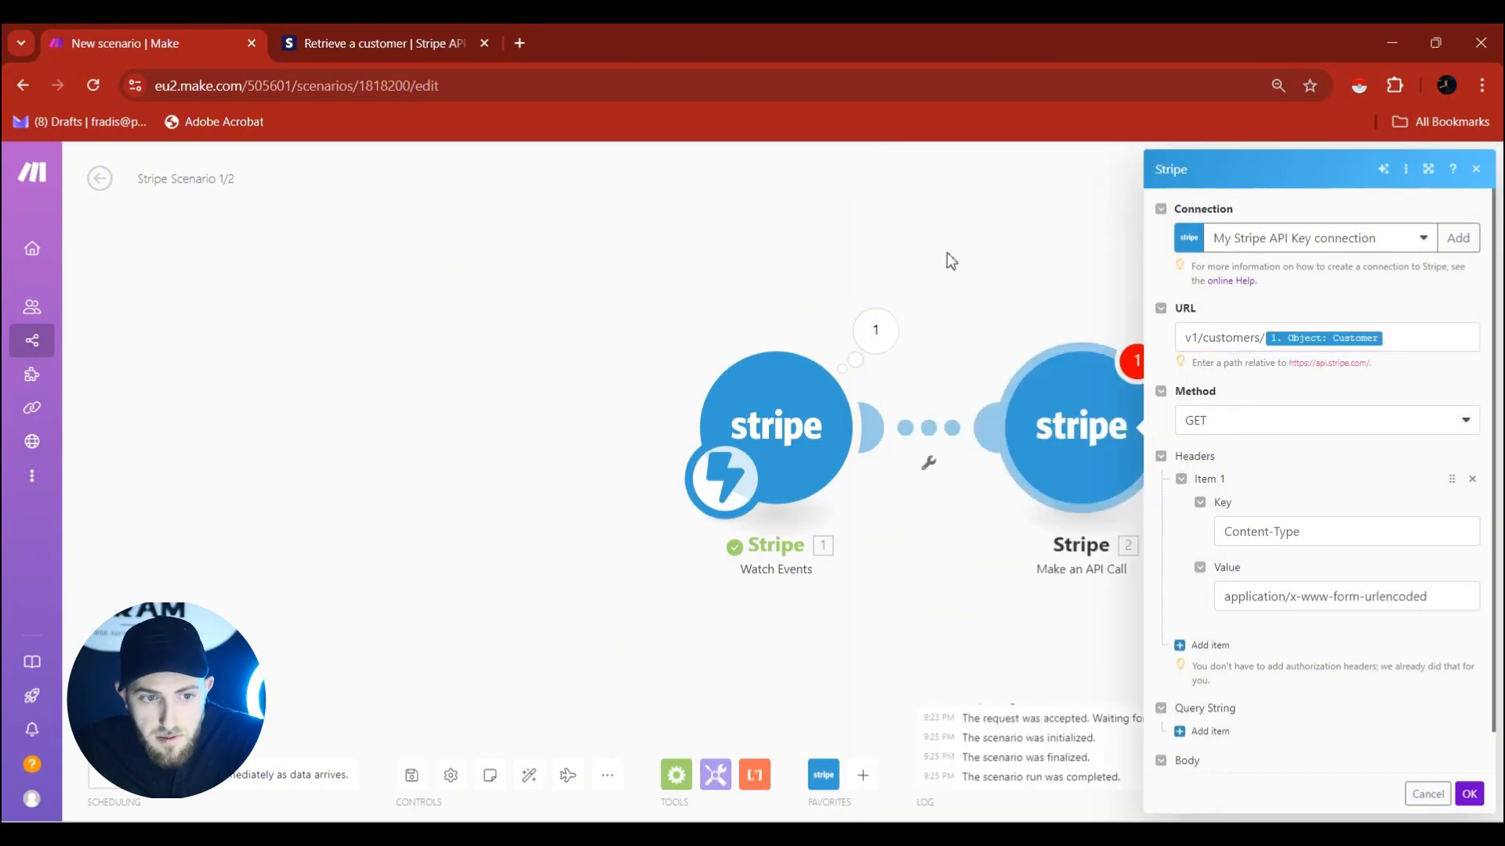
# Remove the Content-Type header and save the API Call module.
pyautogui.click(373, 39)
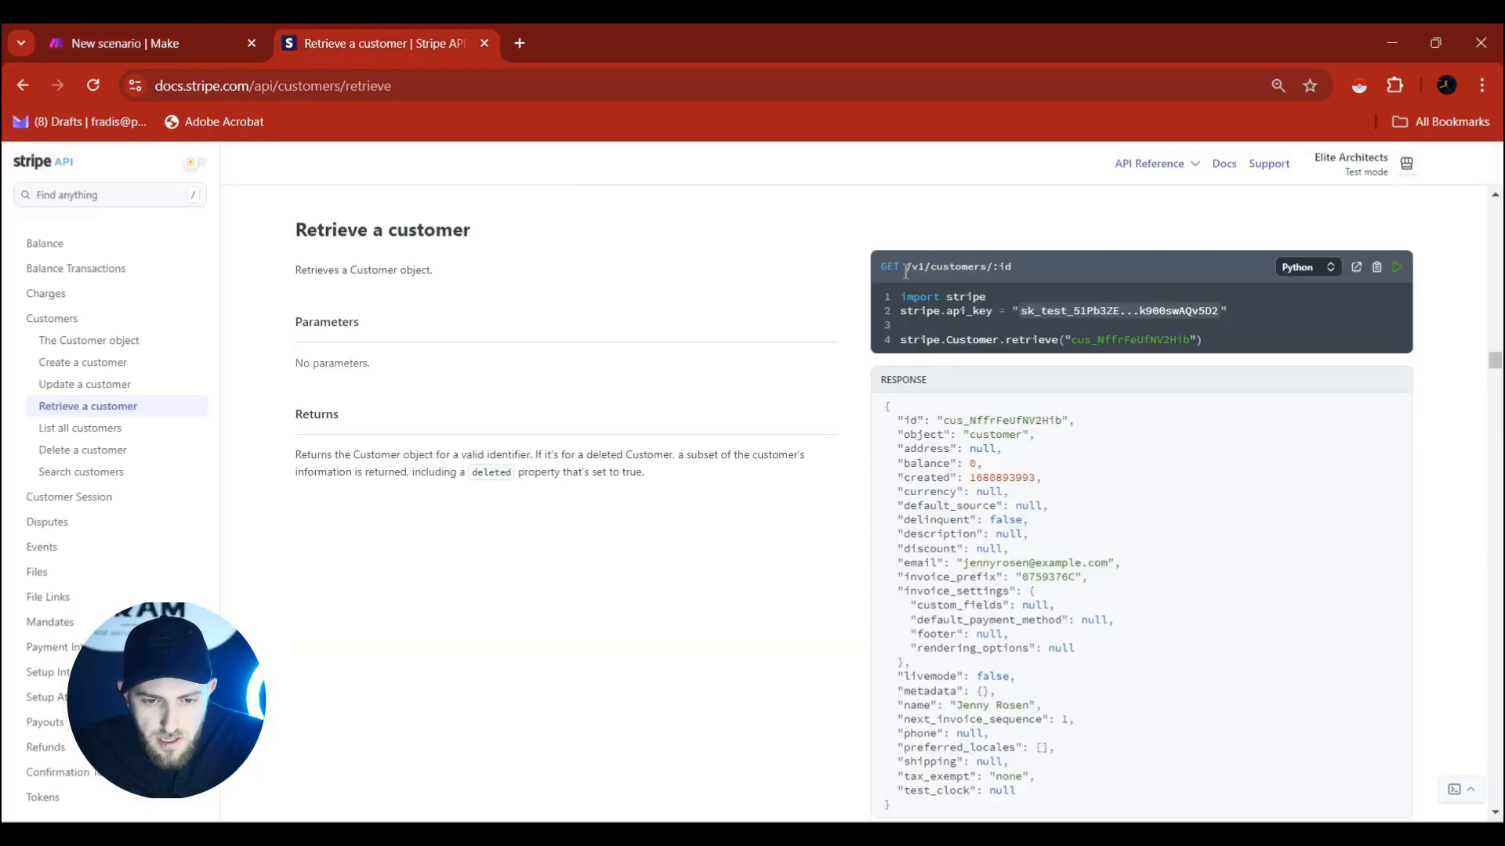
pyautogui.hotkey('ctrl', 'shift', 'Tab')
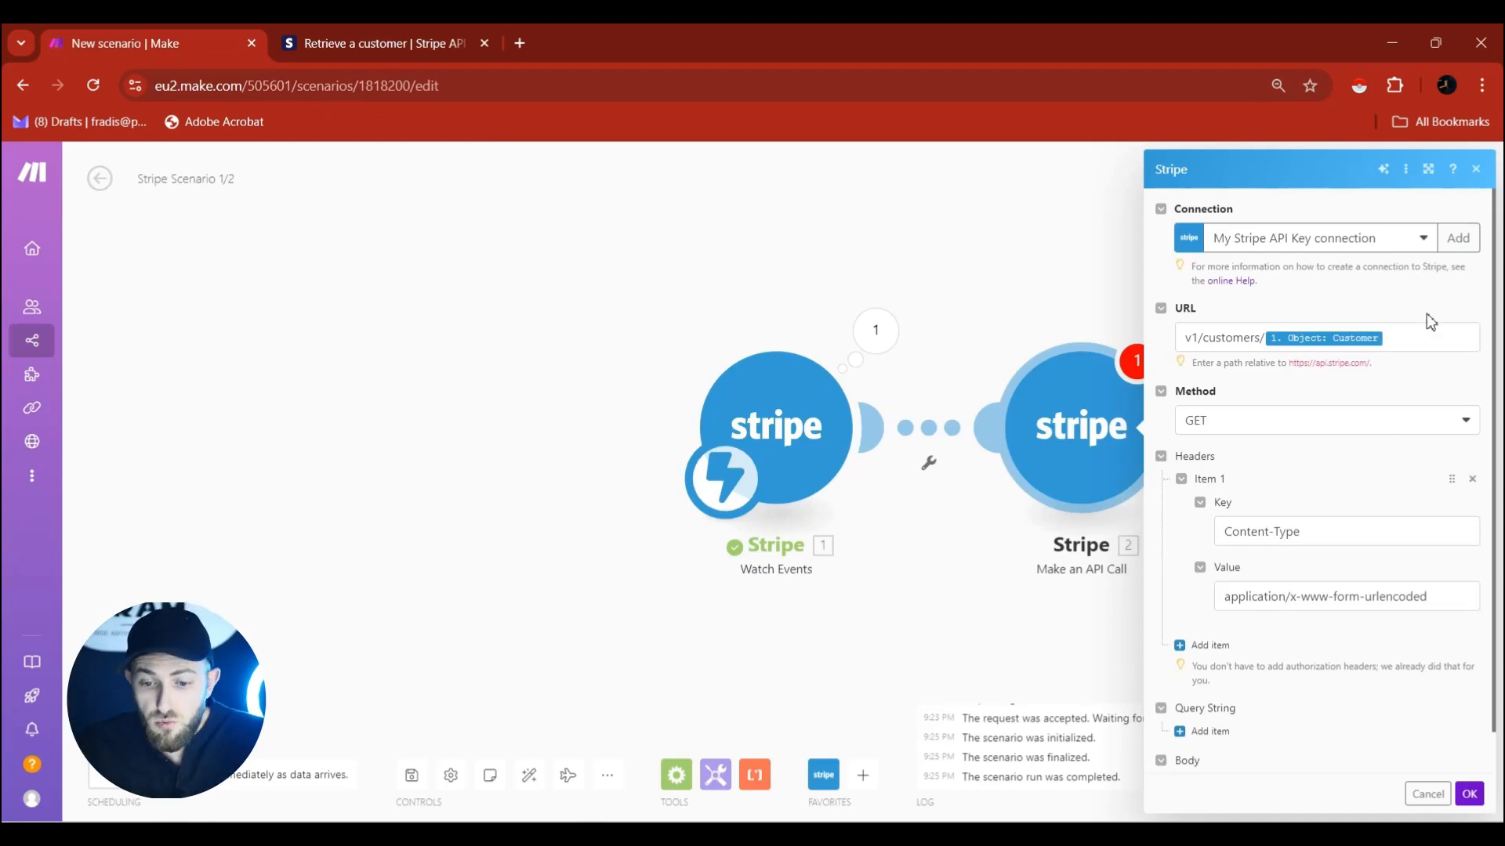
pyautogui.click(1474, 480)
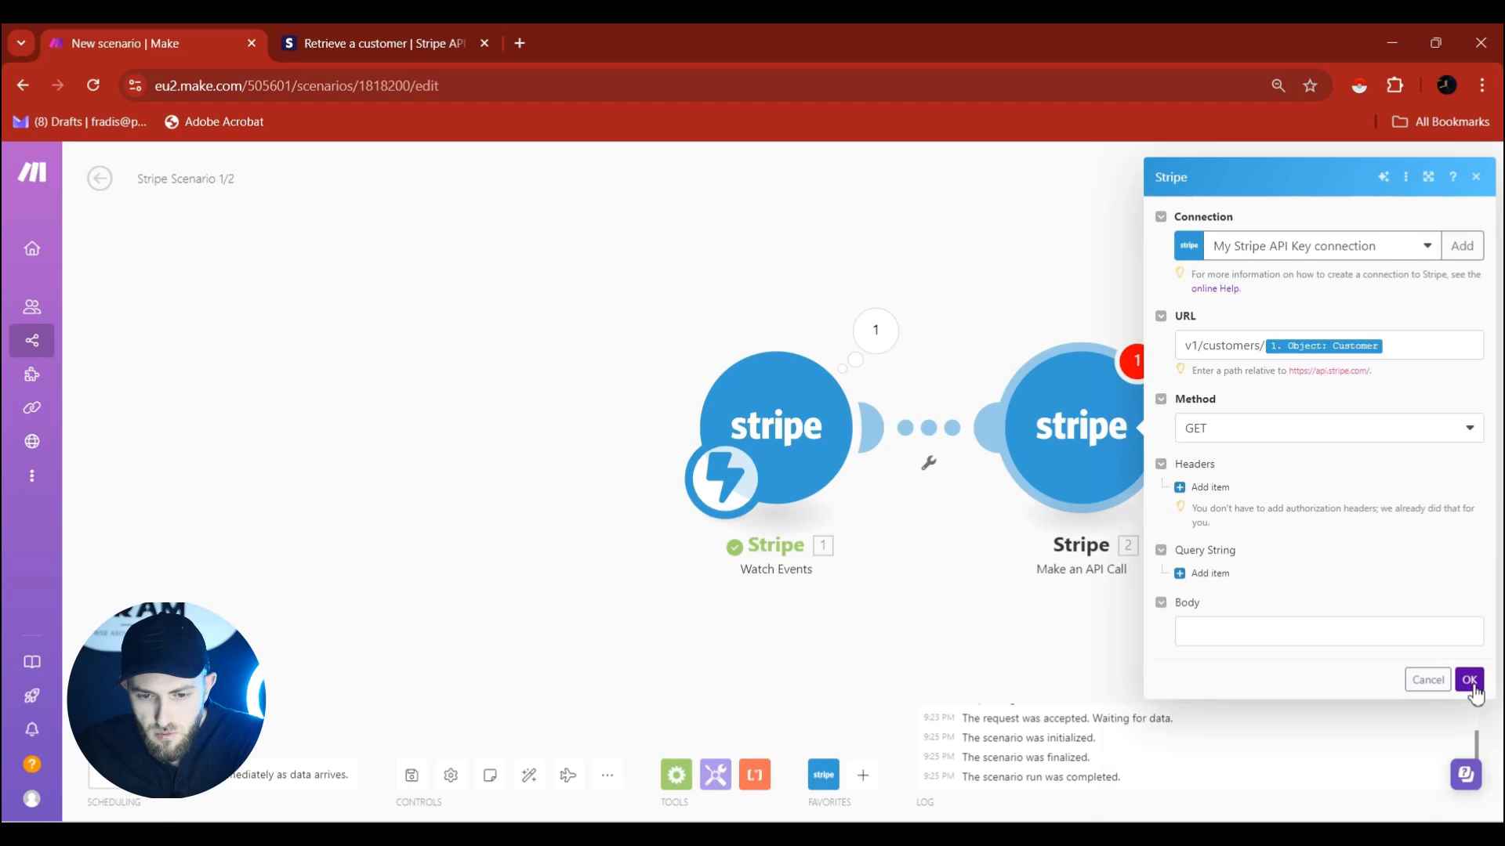
pyautogui.click(1471, 682)
# Copy the Customer ID from the trigger's latest output Object fields.
pyautogui.click(886, 350)
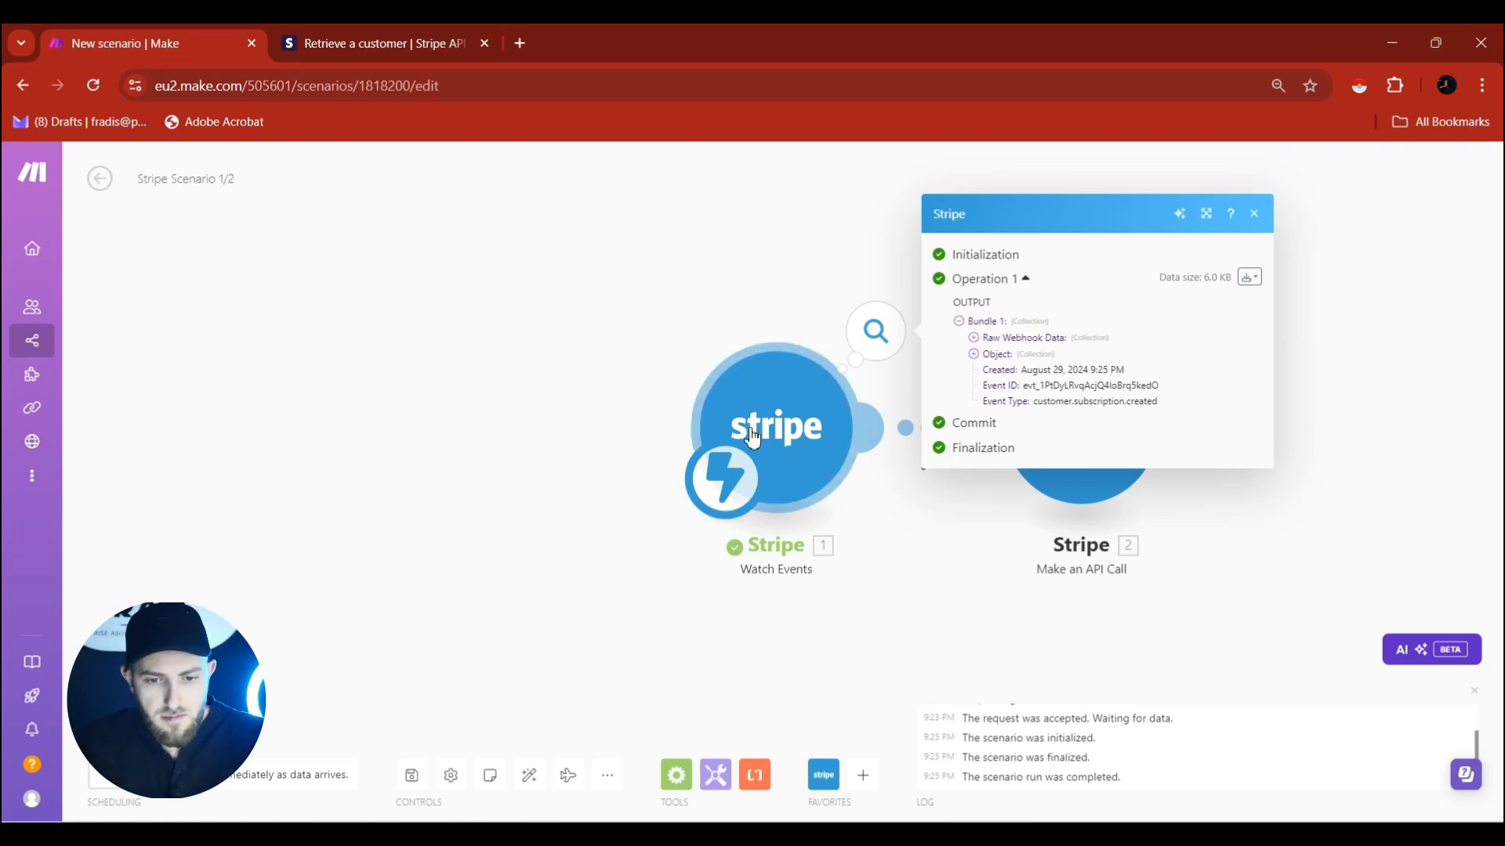
pyautogui.click(989, 355)
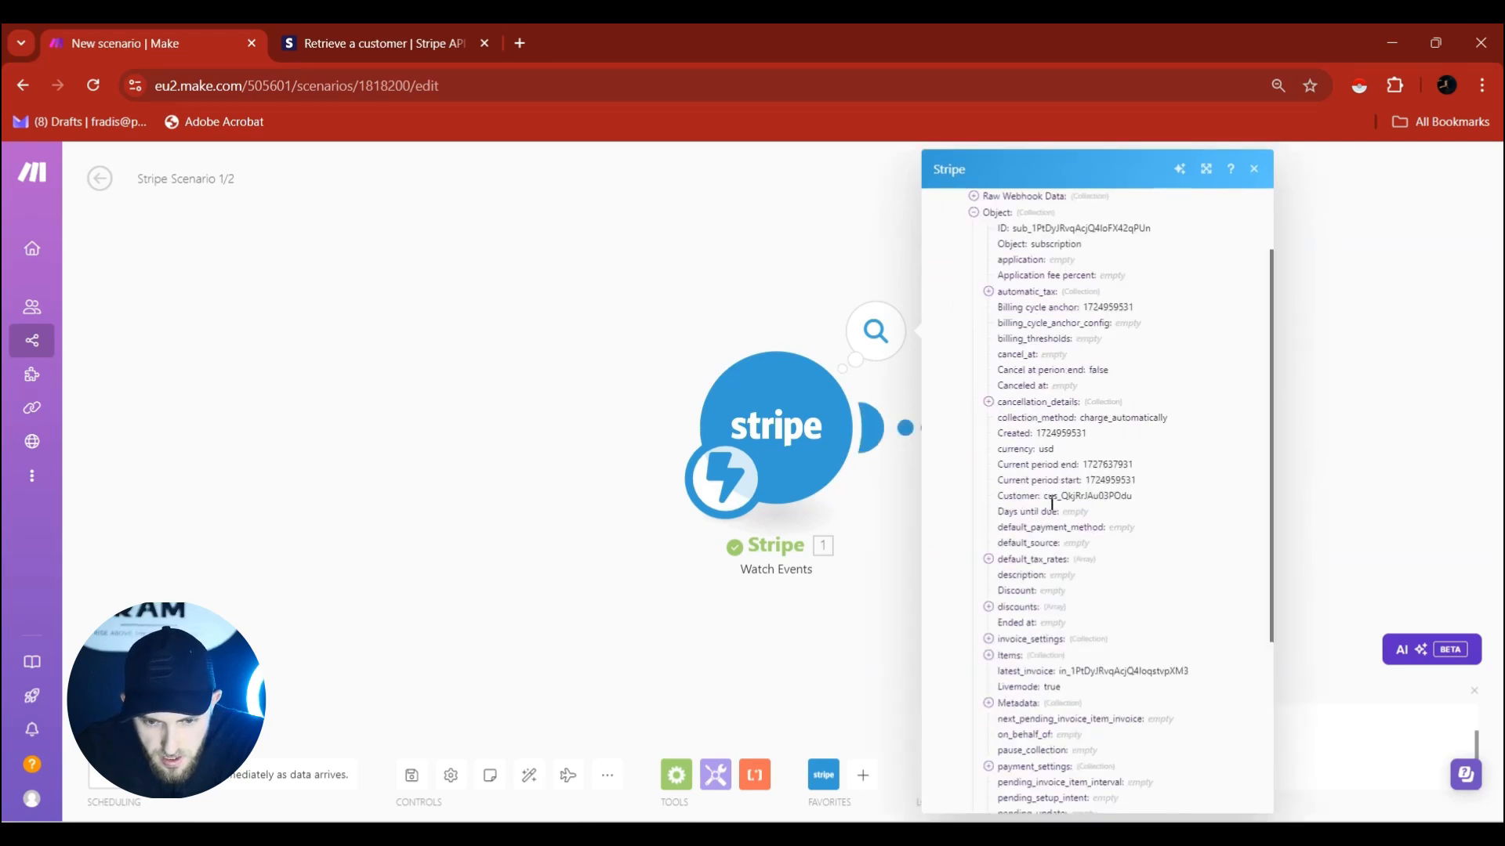
pyautogui.moveTo(1044, 497); pyautogui.dragTo(1134, 497)
pyautogui.rightClick(1128, 497)
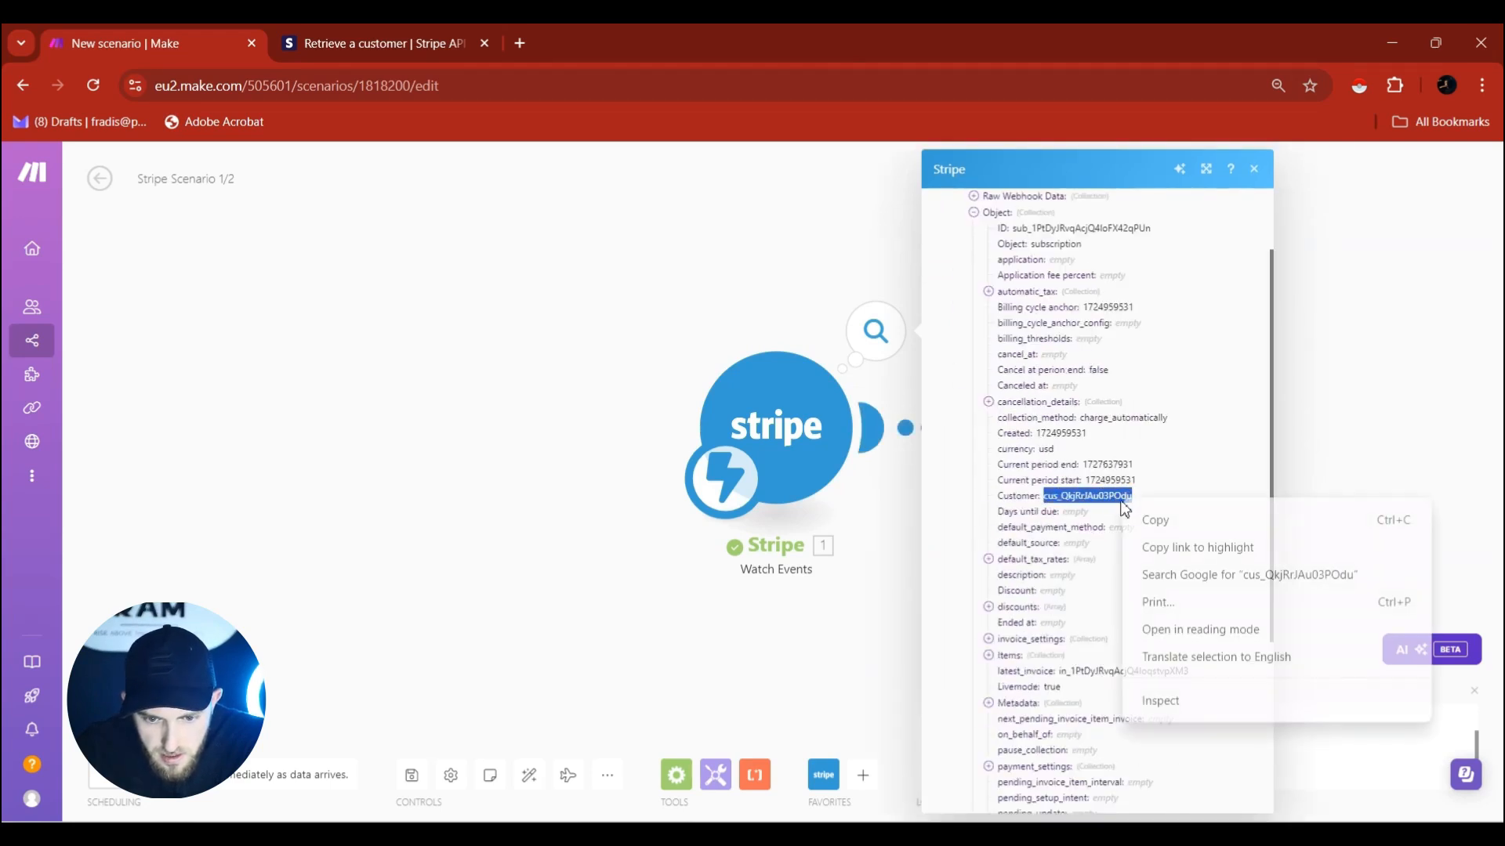
pyautogui.click(1193, 503)
pyautogui.press('Escape')
# Run only the API Call module with the pasted Customer ID.
pyautogui.rightClick(1083, 421)
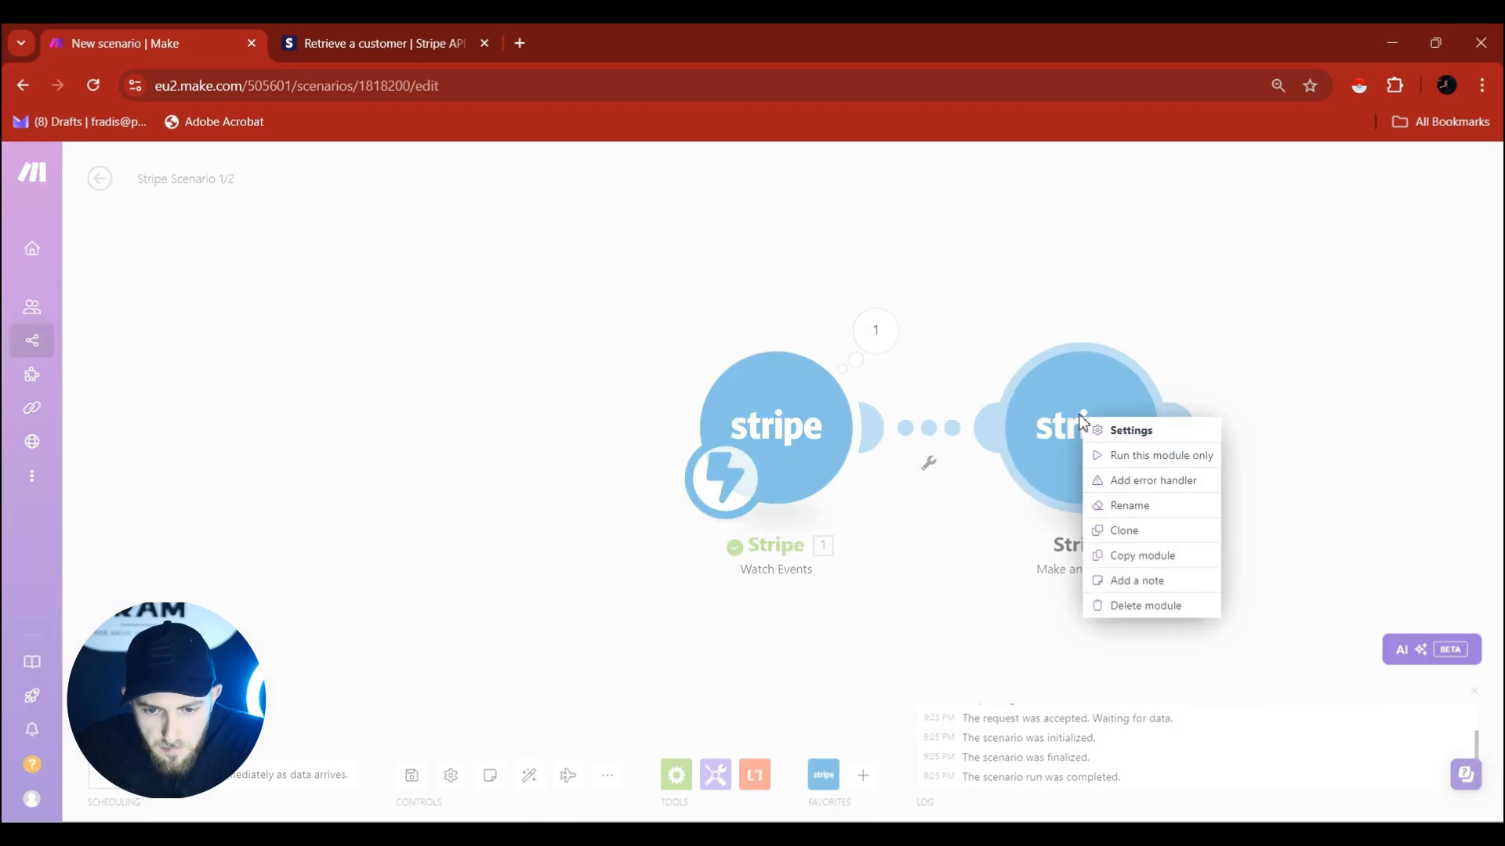
pyautogui.click(1116, 473)
pyautogui.rightClick(1243, 523)
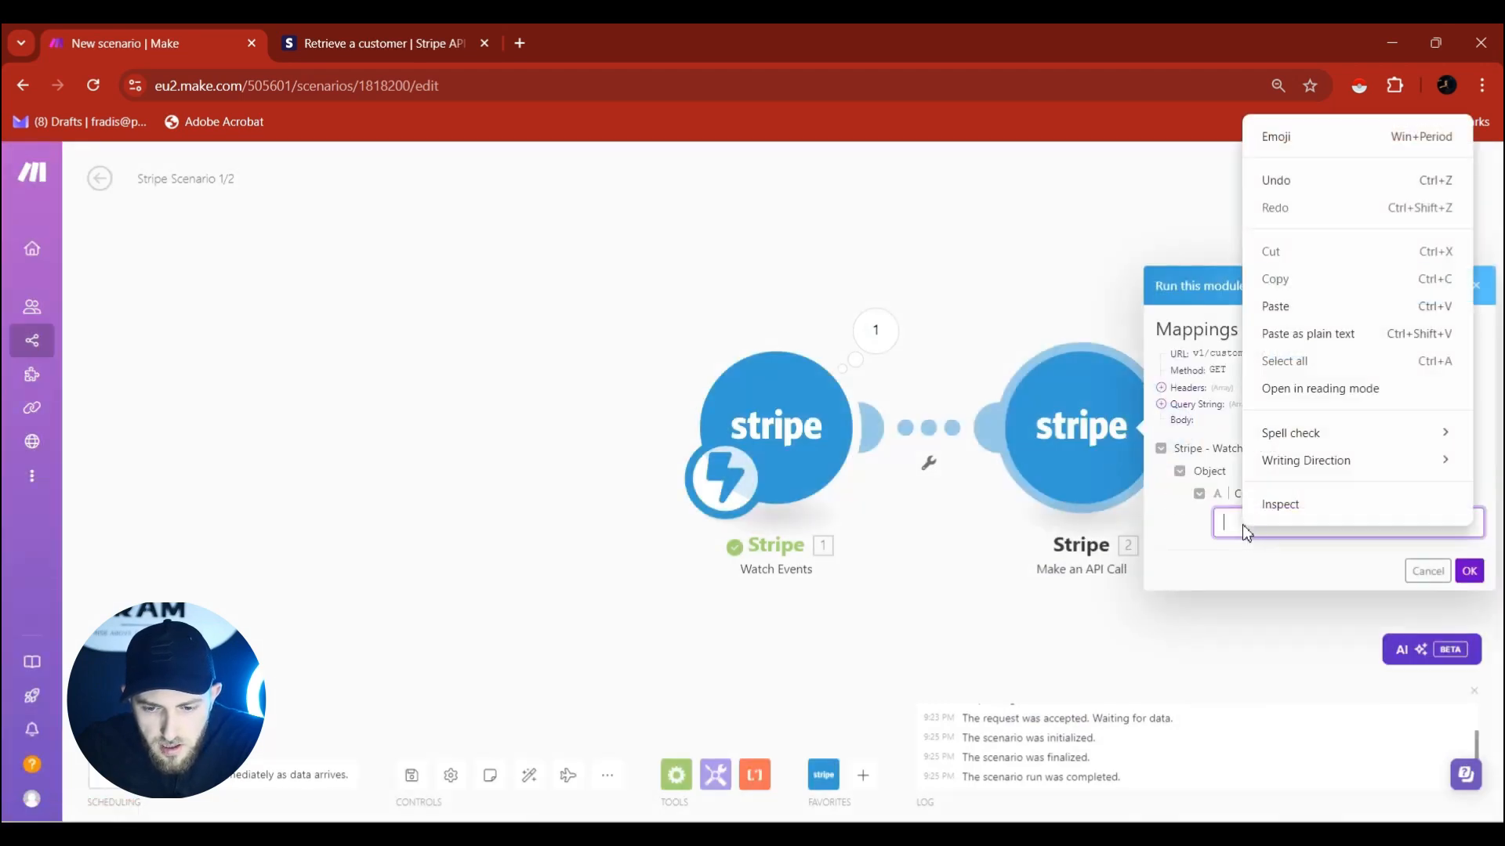
pyautogui.click(1289, 306)
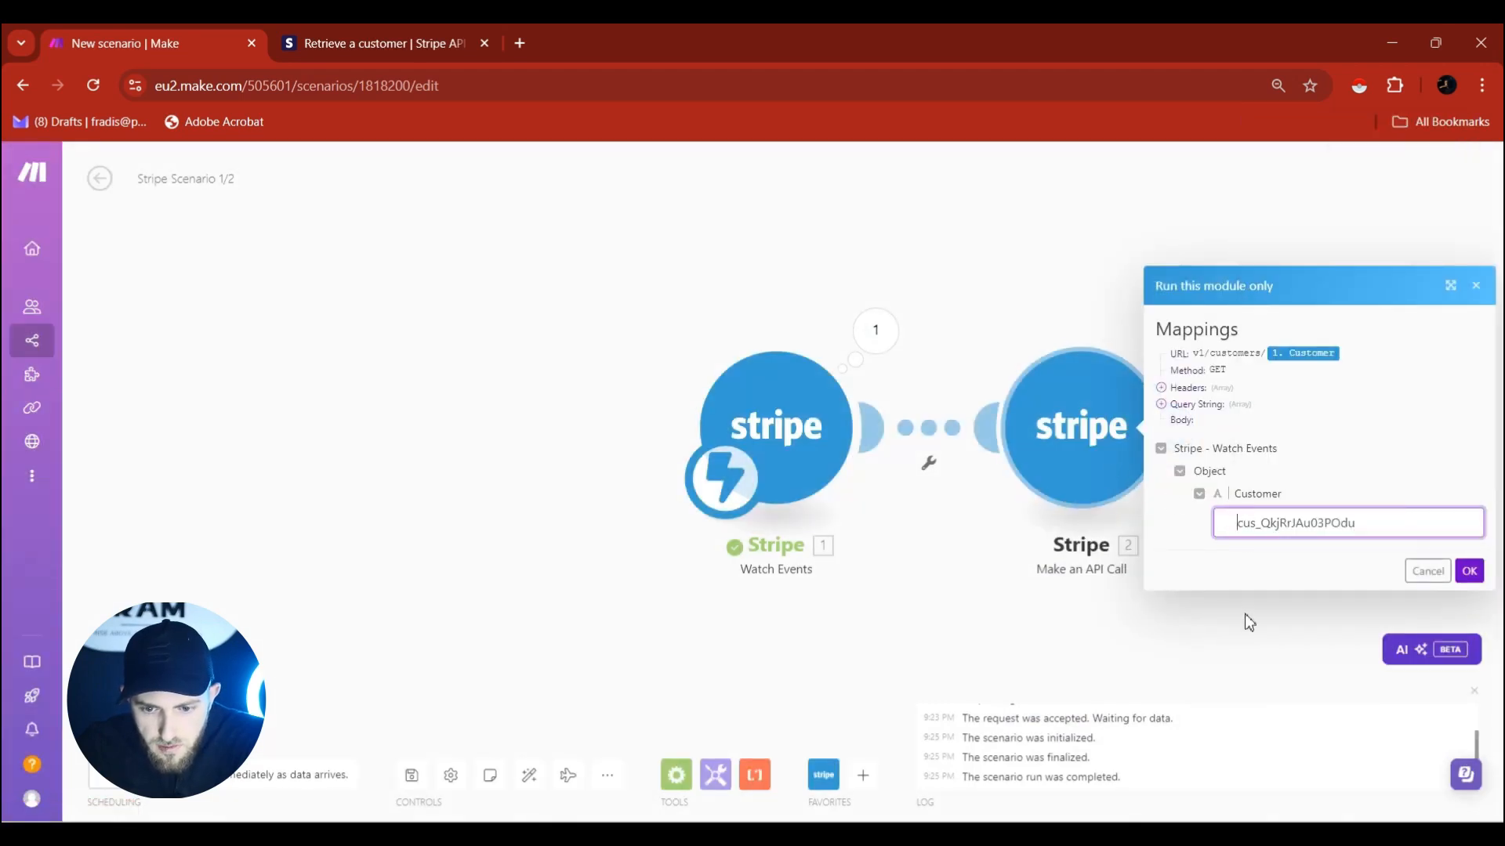
pyautogui.press('BackSpace')
pyautogui.press('BackSpace')
pyautogui.press('BackSpace')
pyautogui.press('BackSpace')
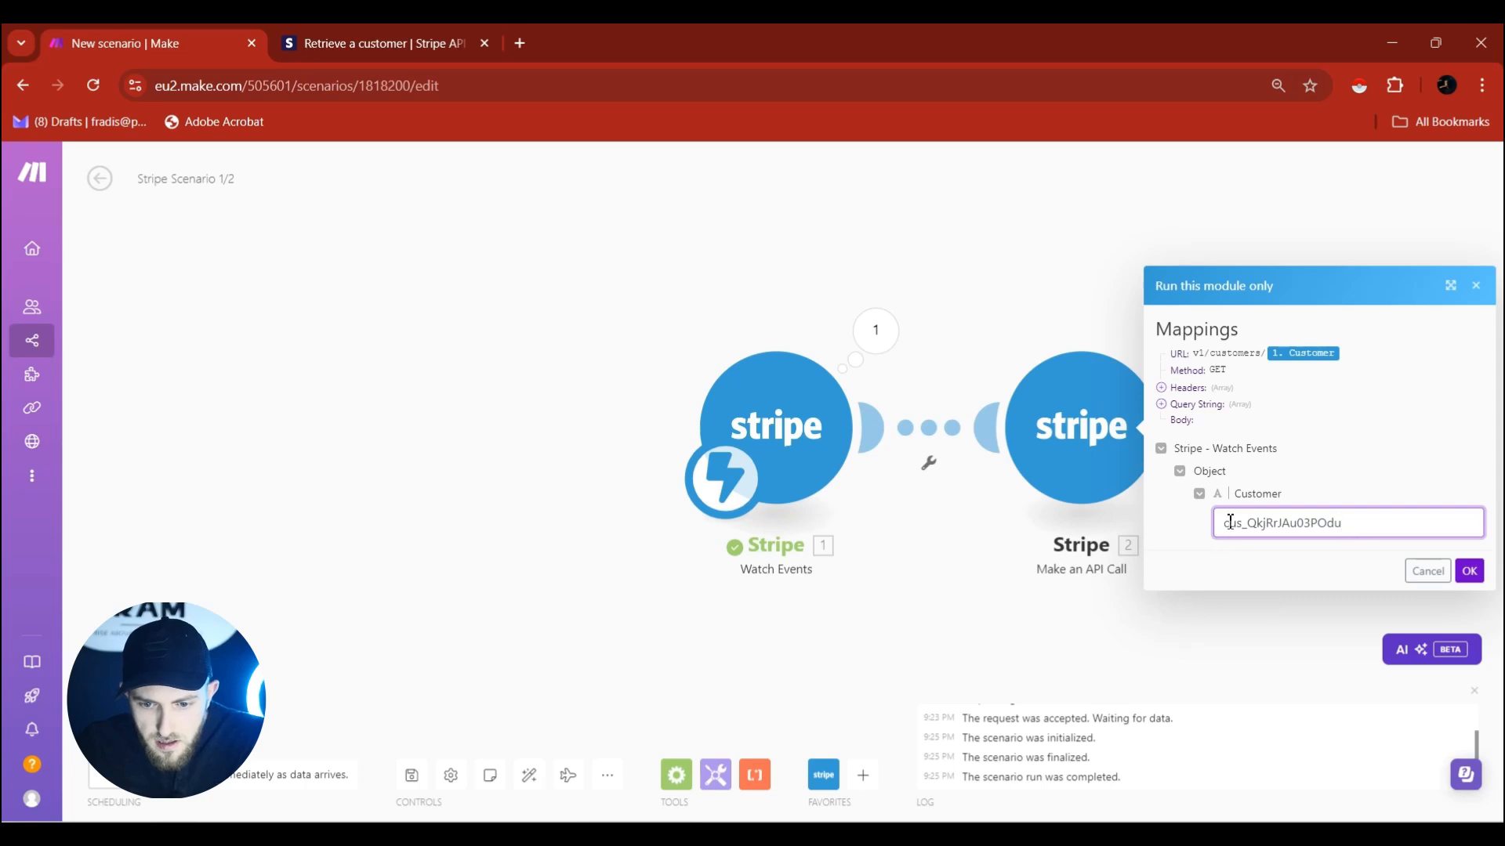
pyautogui.click(1469, 570)
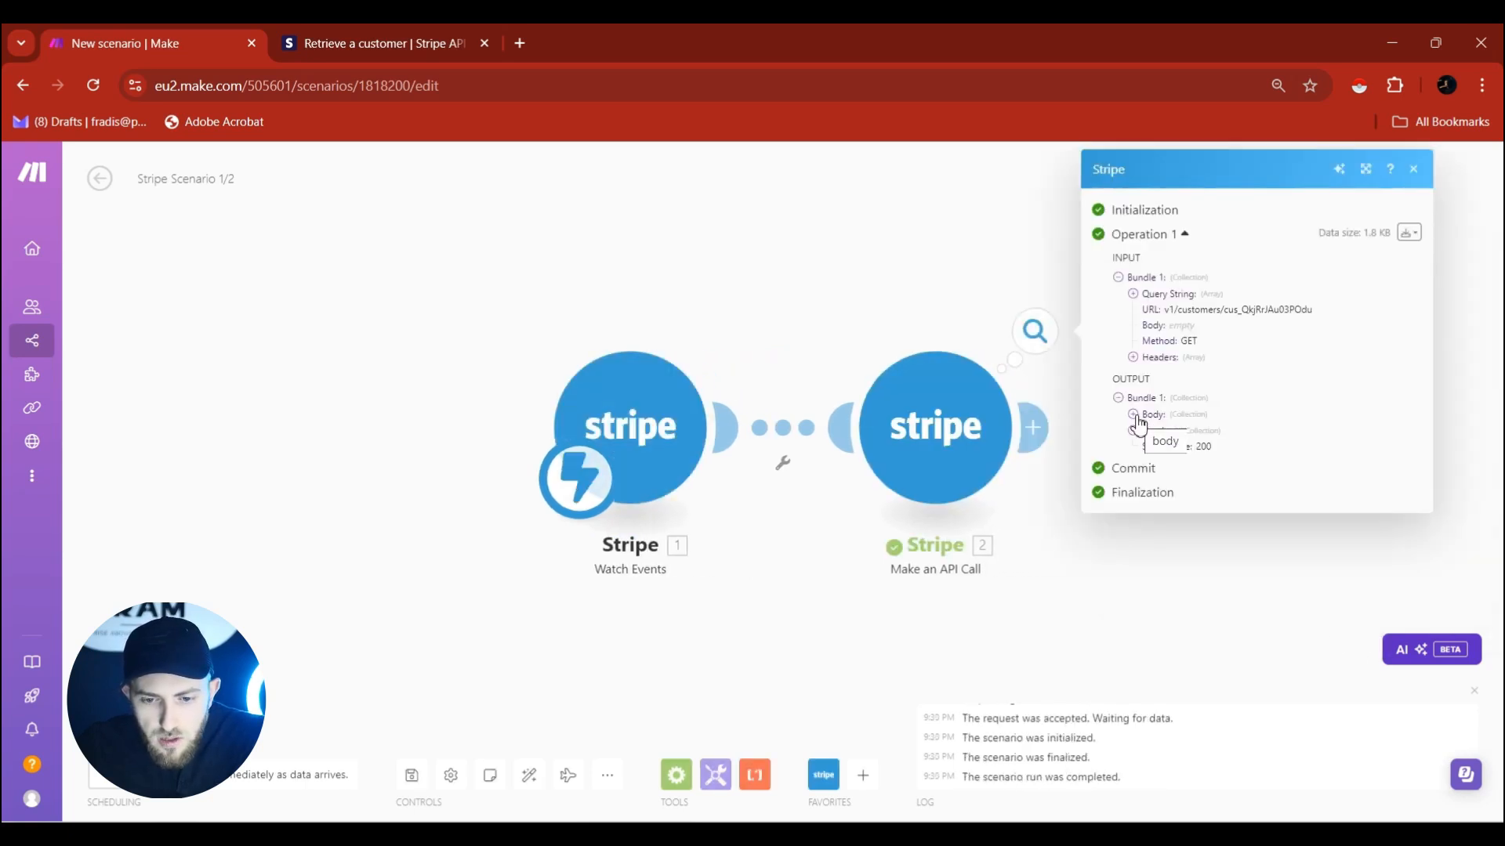
# Confirm the test returned status 200 and the customer's record with email.
pyautogui.moveTo(1196, 450); pyautogui.dragTo(1248, 446)
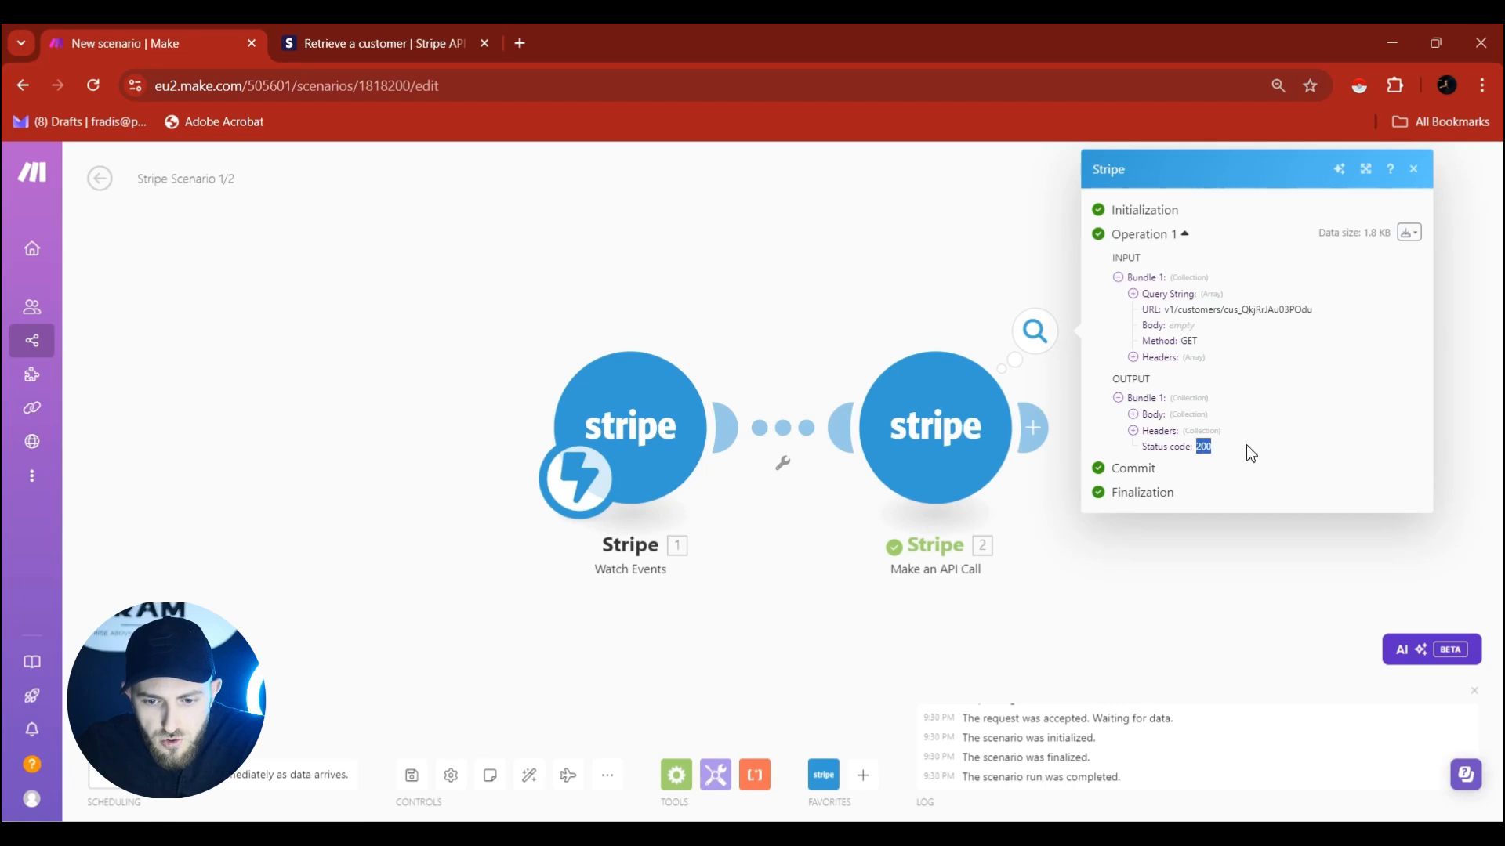
pyautogui.click(1226, 446)
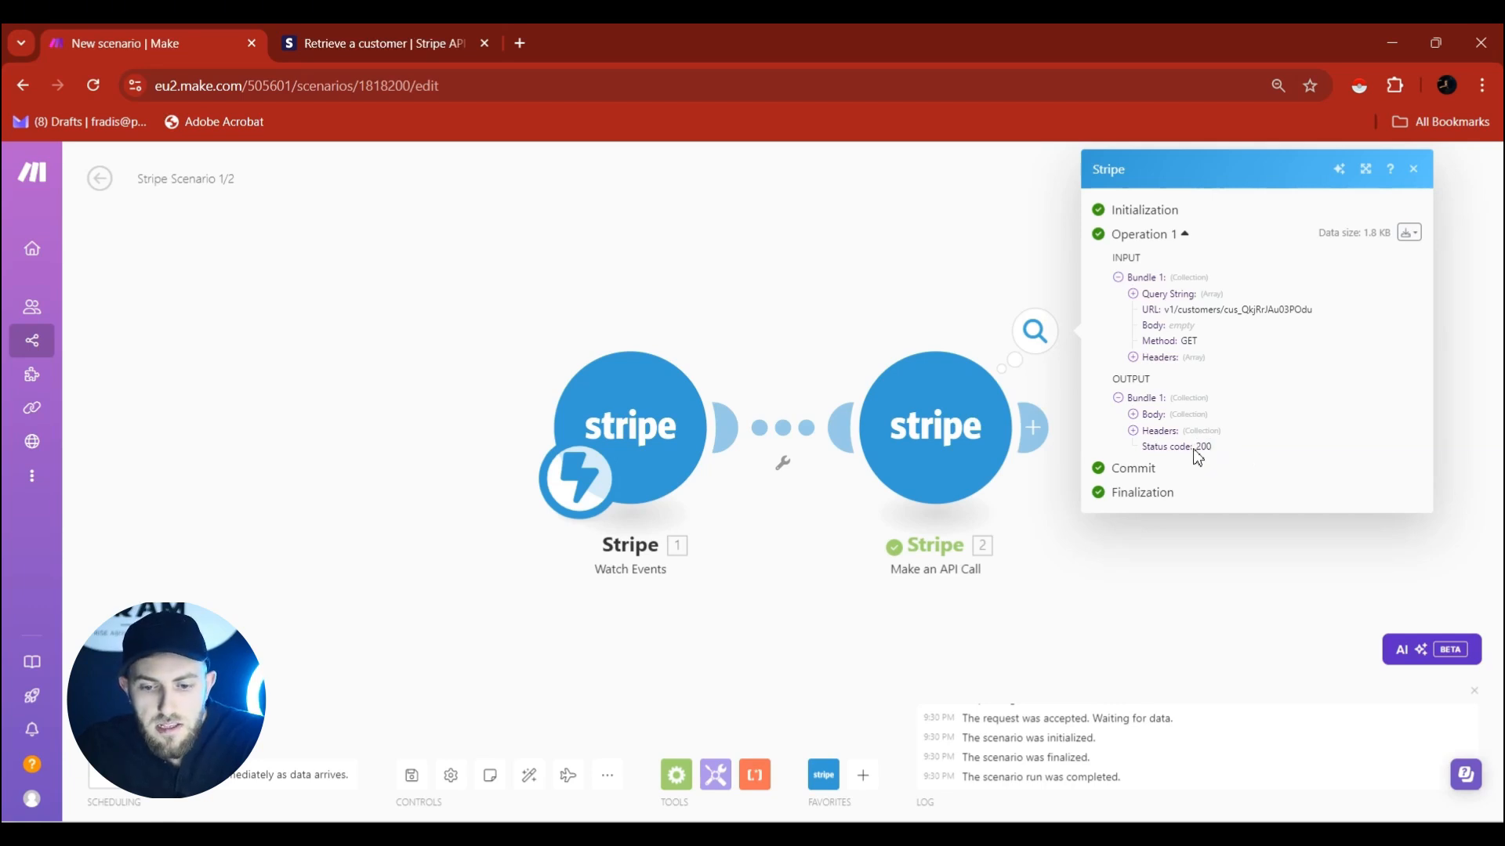
pyautogui.click(1134, 415)
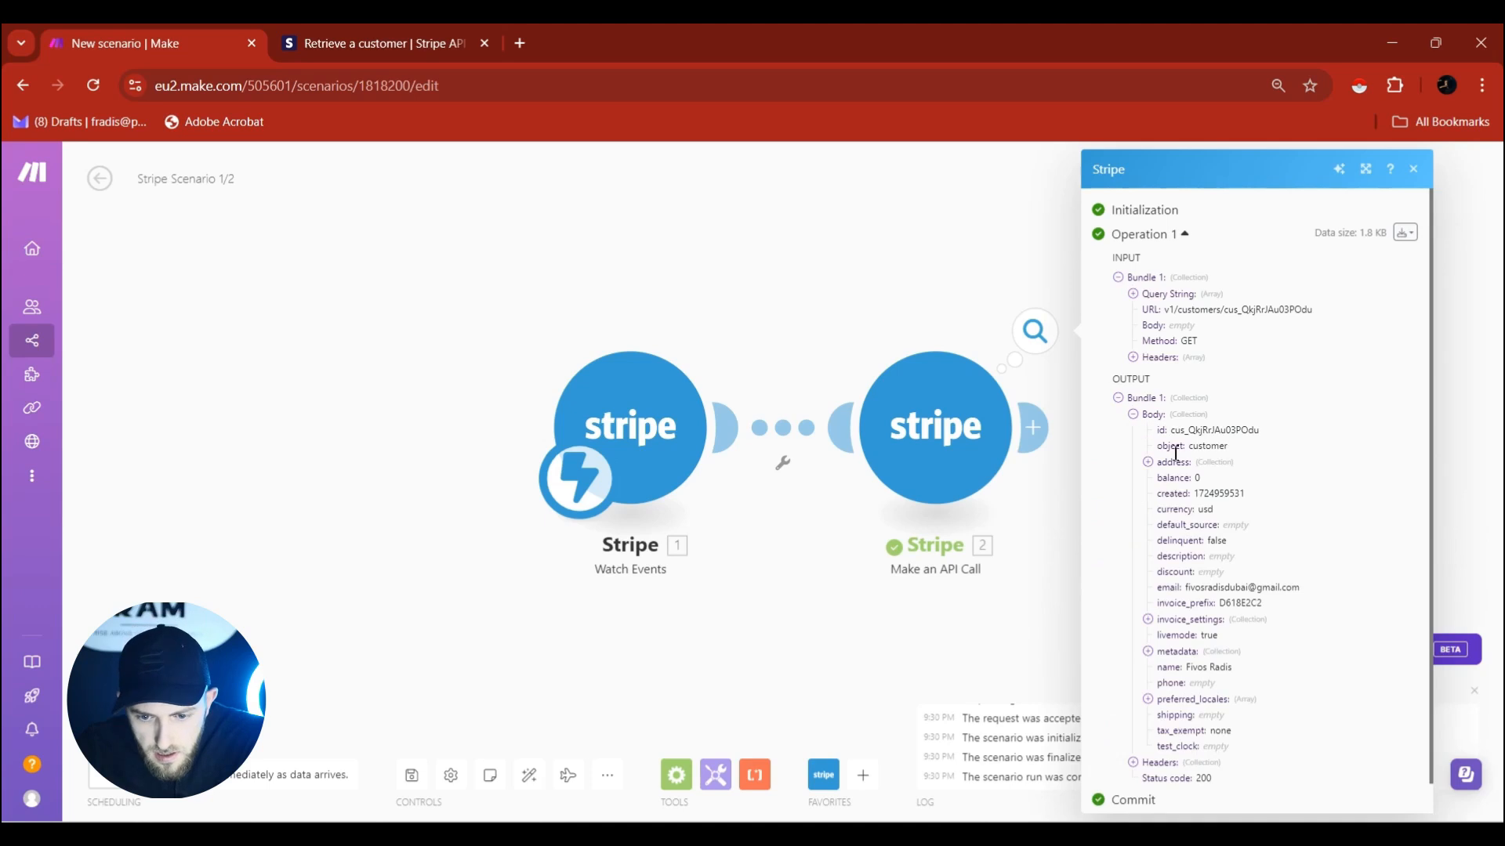
pyautogui.scroll(-1, 1213, 564)
pyautogui.moveTo(1186, 557); pyautogui.dragTo(1318, 557)
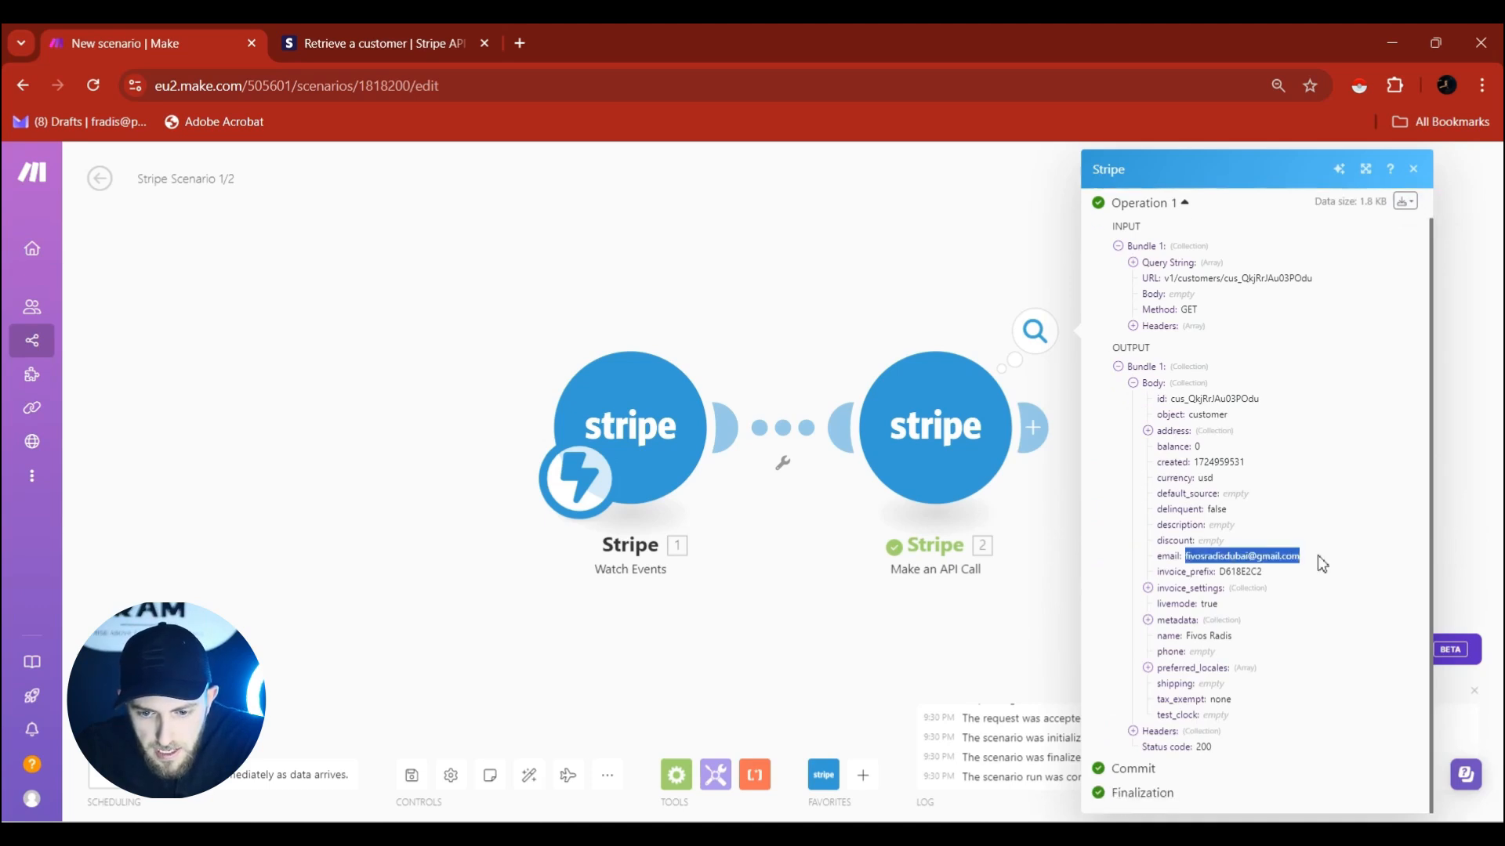
pyautogui.click(1062, 632)
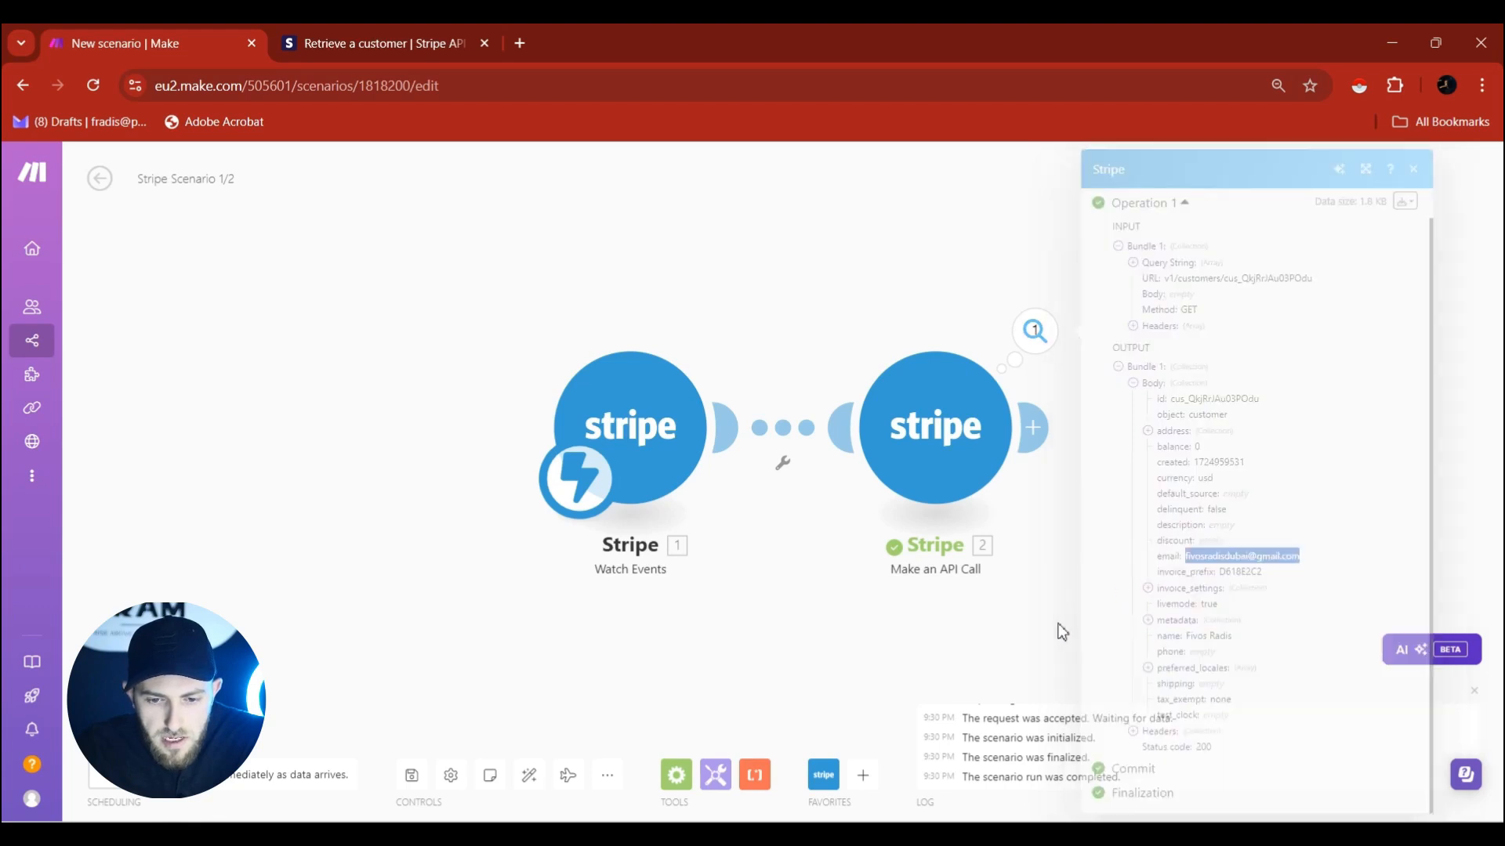
# Add a Router after the API Call and put Gmail Send an Email on route 1.
pyautogui.click(1041, 438)
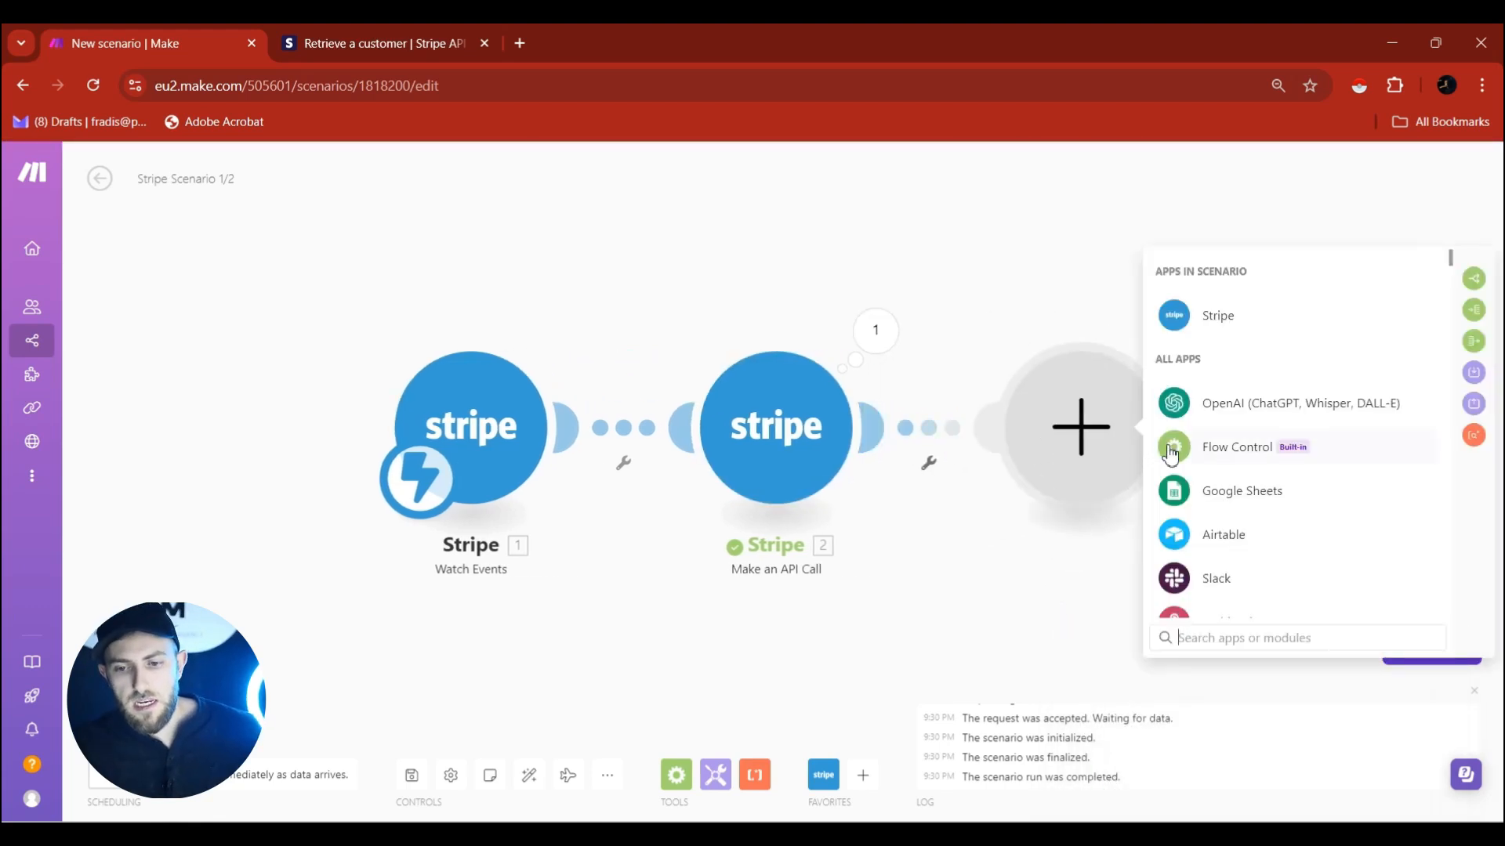
pyautogui.click(1473, 278)
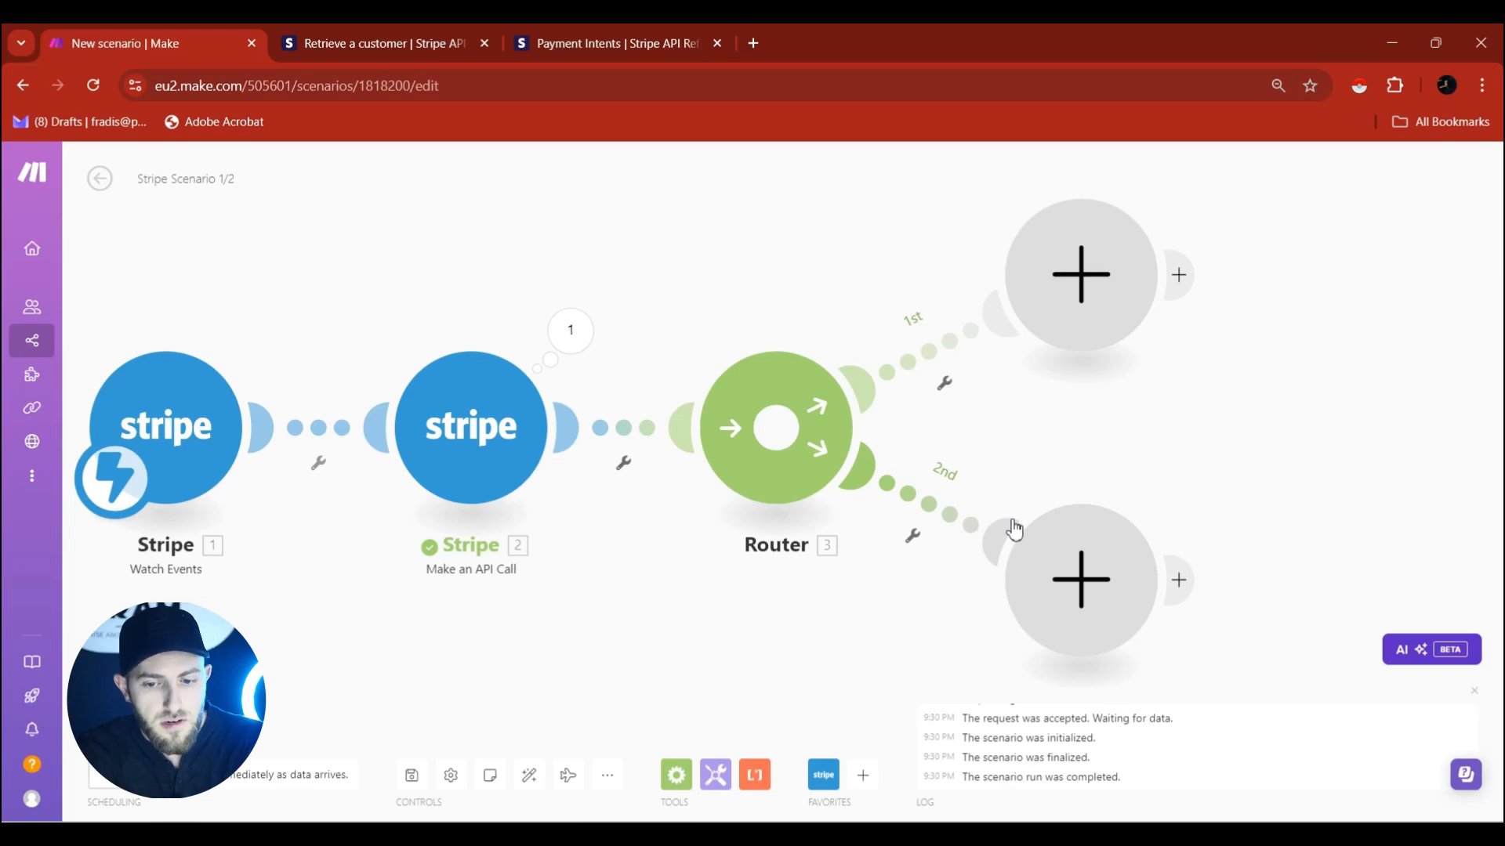
pyautogui.click(1082, 298)
pyautogui.write('gmail')
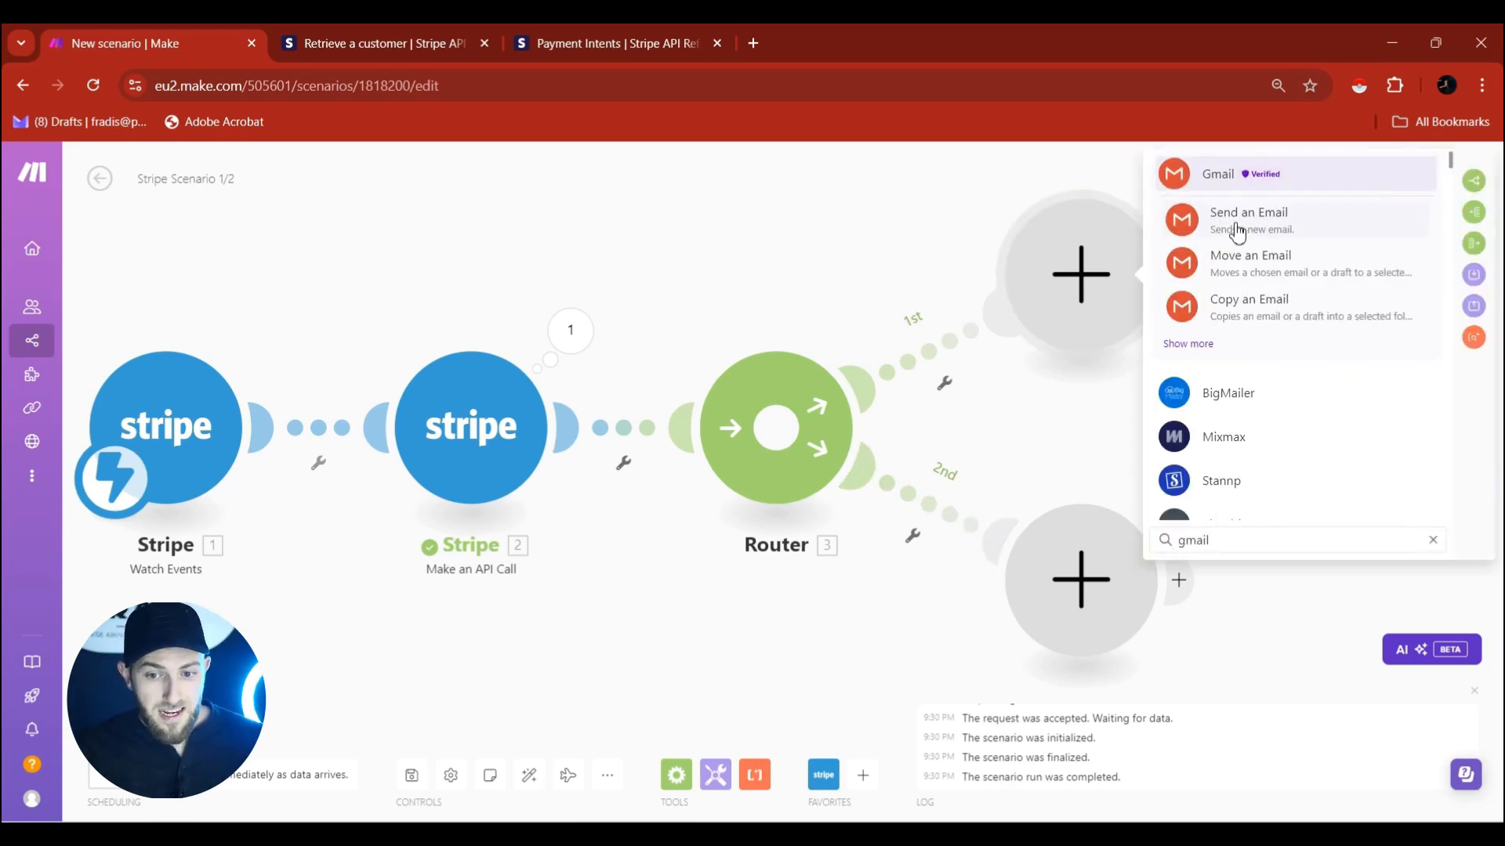
pyautogui.click(1237, 233)
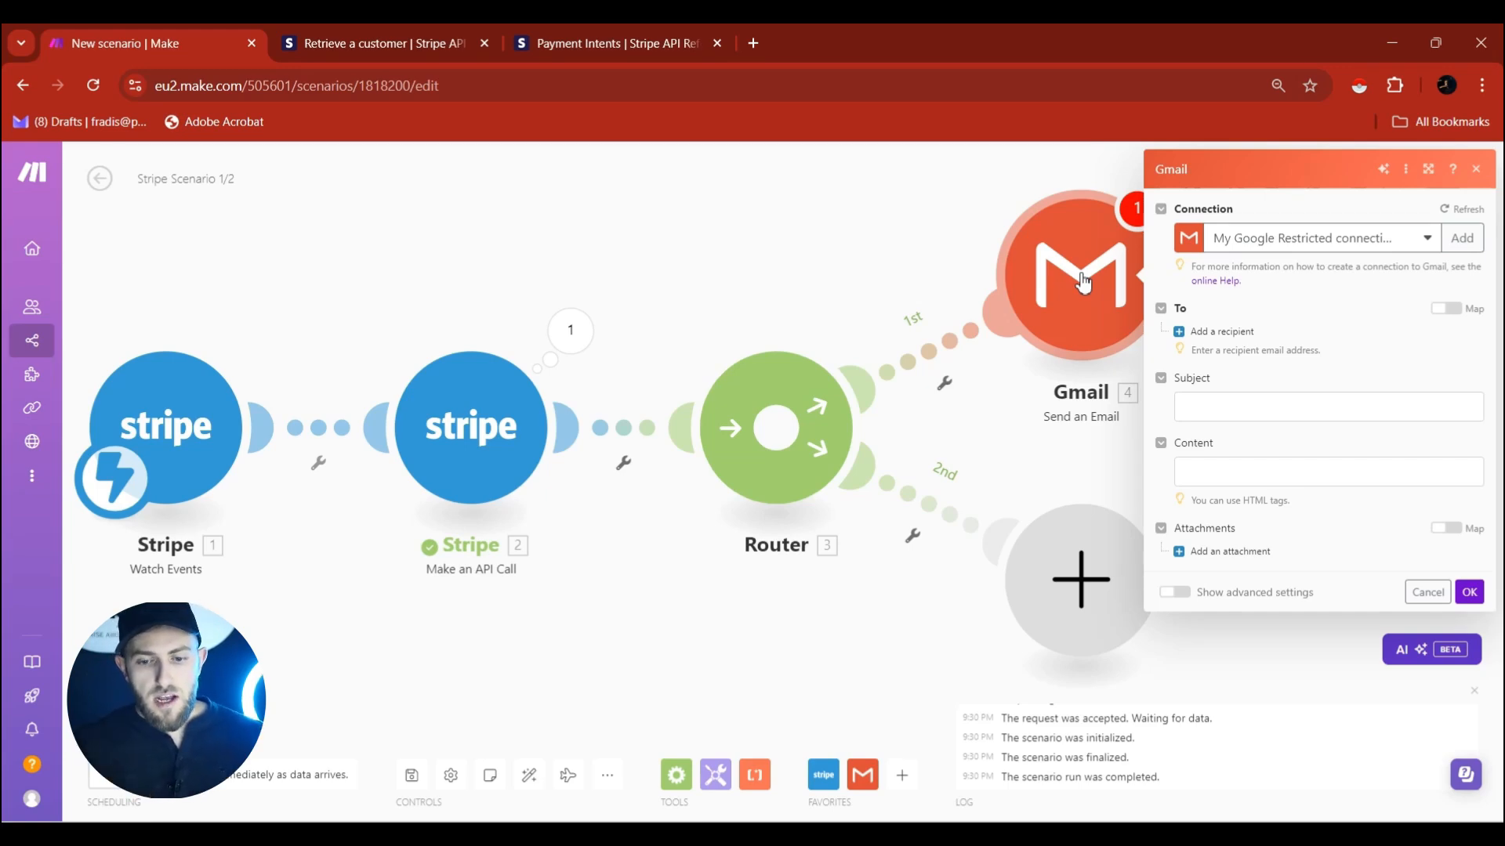
# Place a Gmail Send an Email module on the Router's 2nd route.
pyautogui.click(1084, 282)
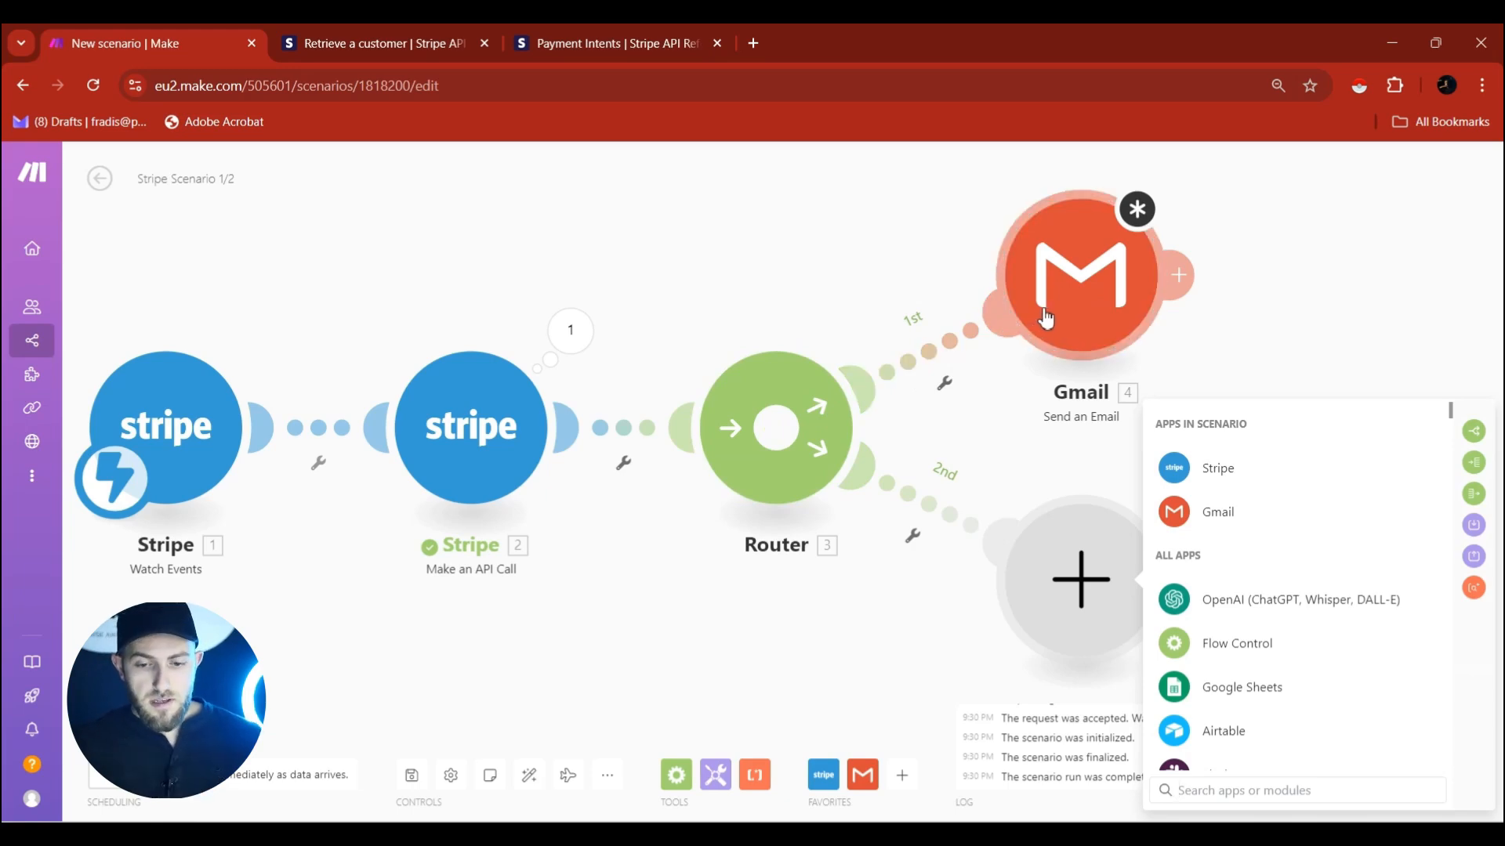
pyautogui.click(1175, 511)
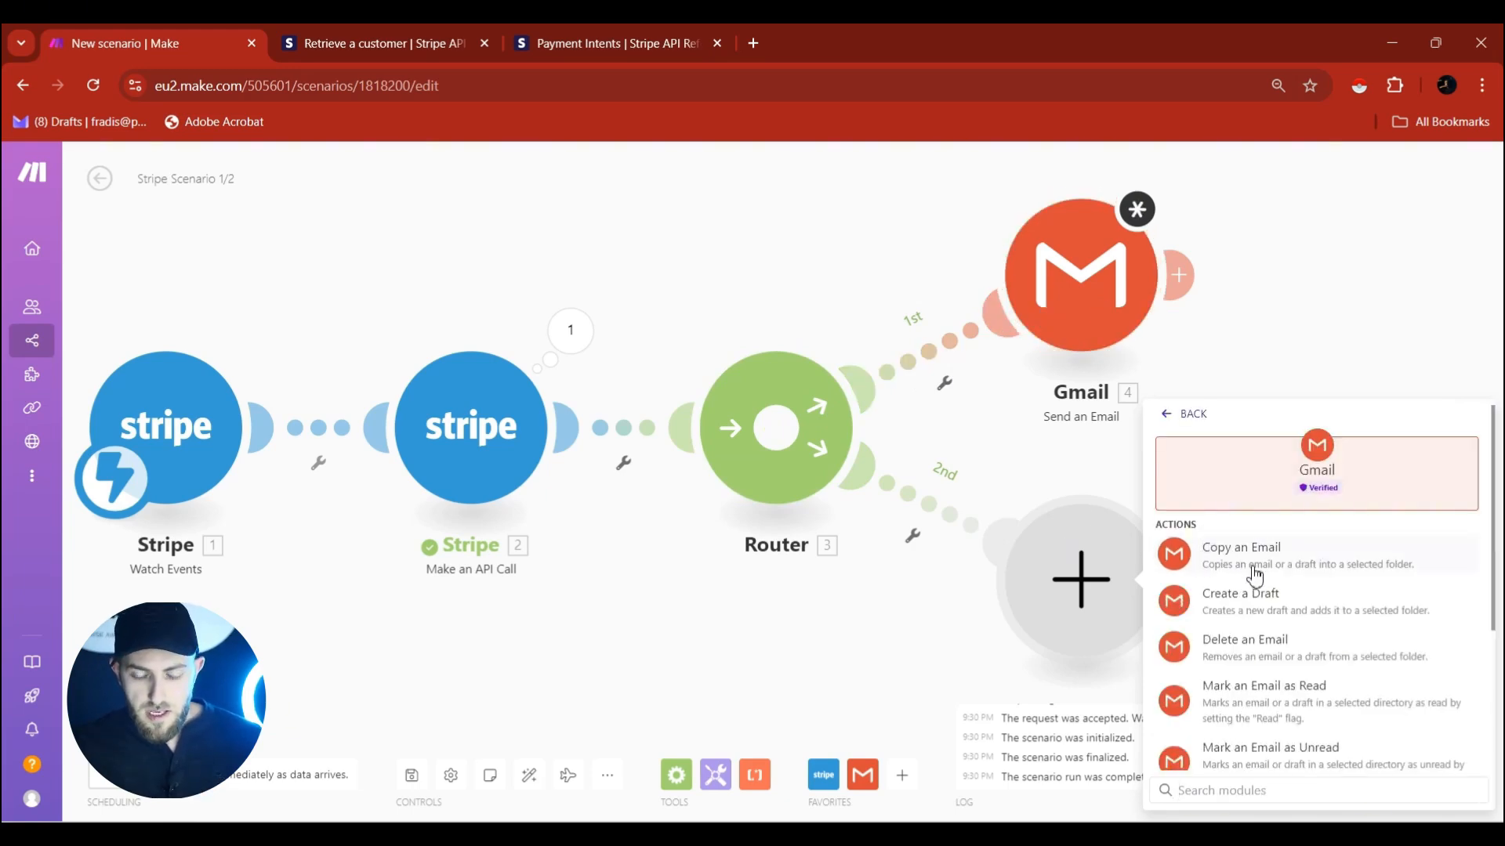
pyautogui.scroll(-5, 1258, 588)
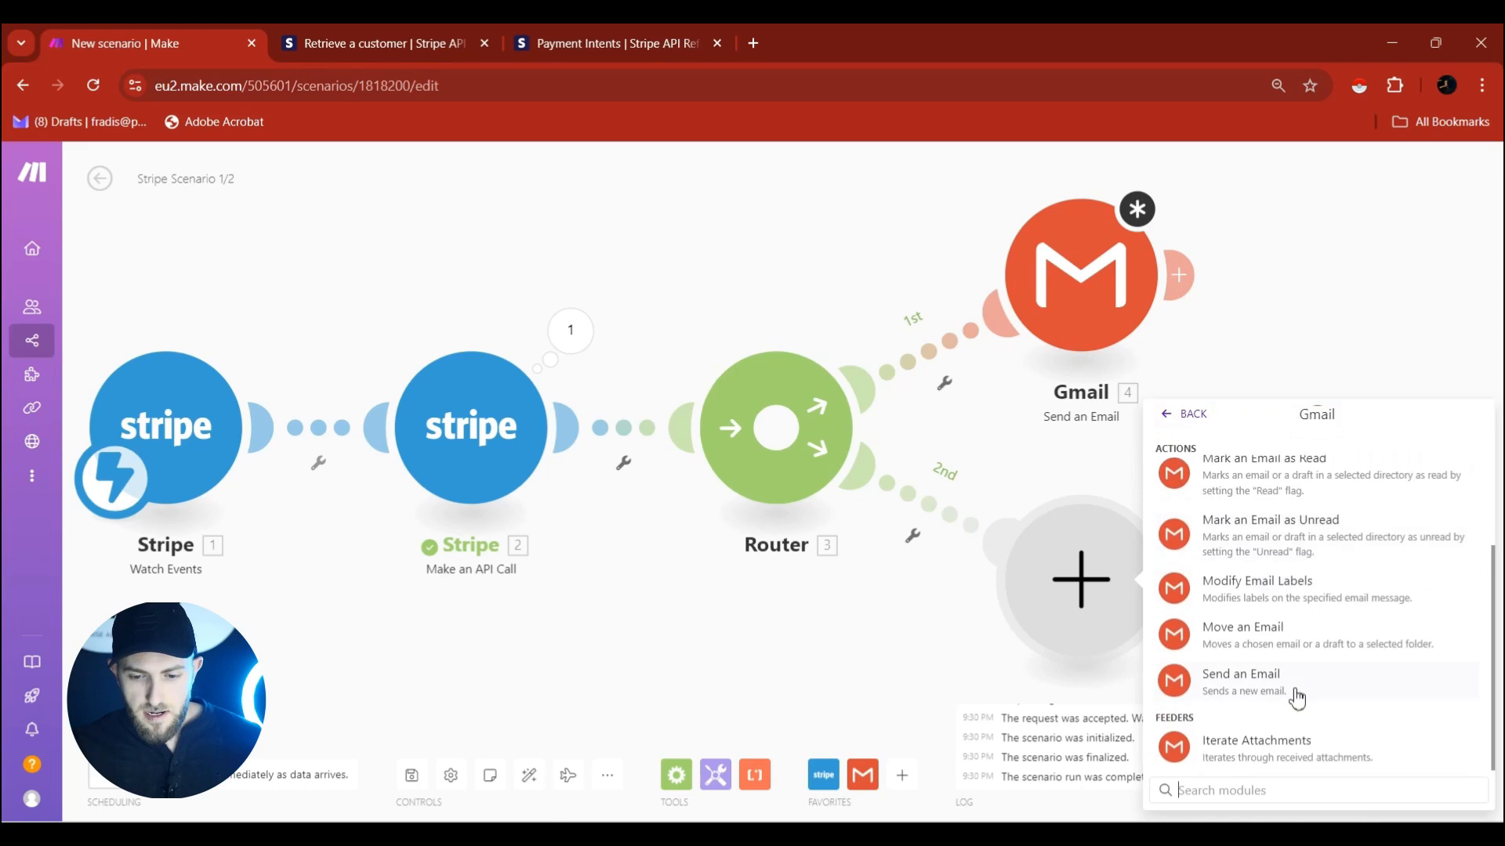
pyautogui.click(1292, 689)
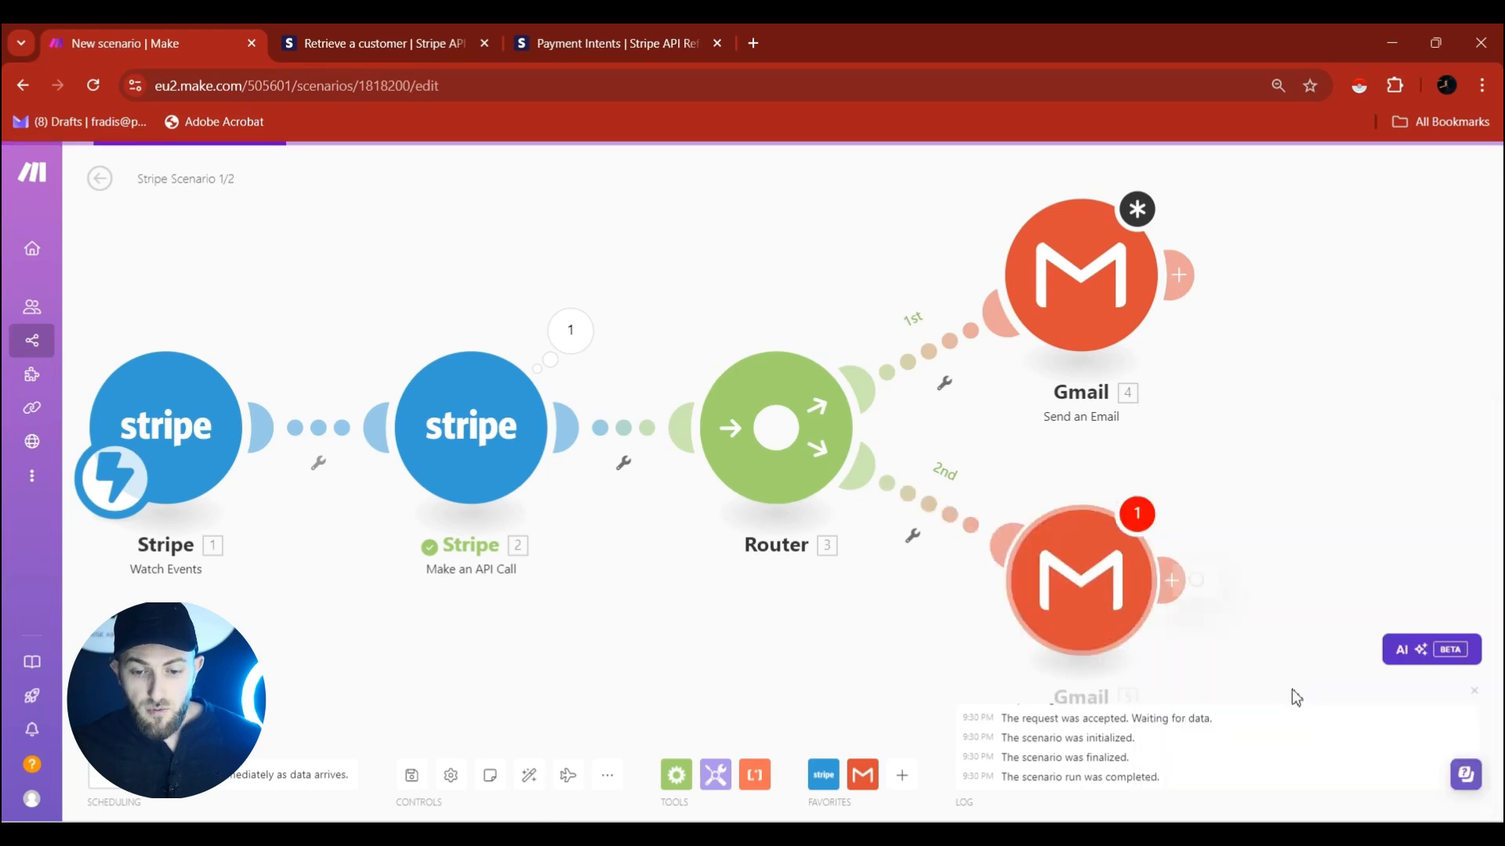
pyautogui.click(999, 619)
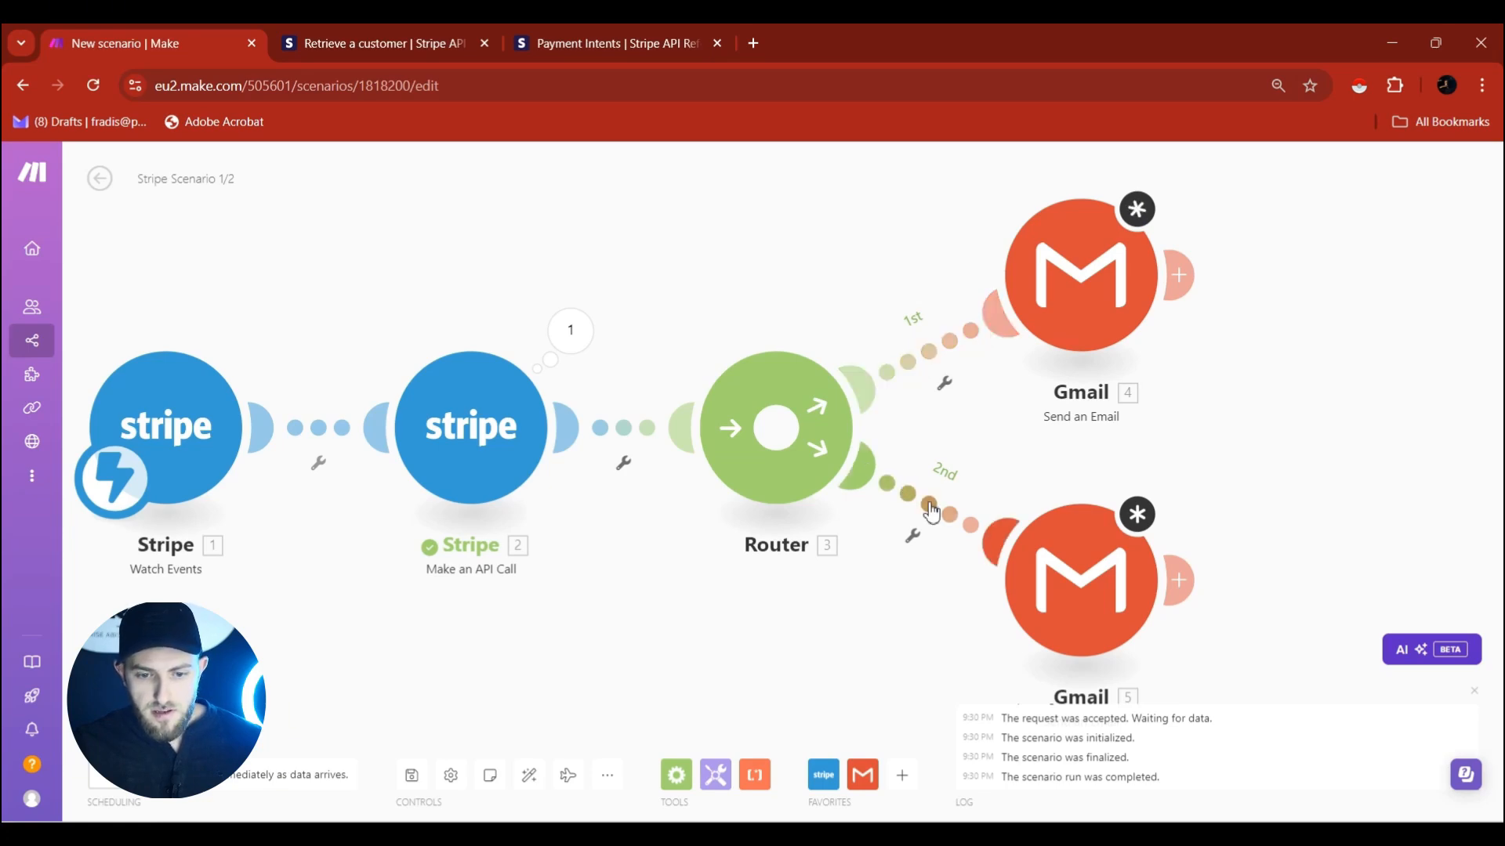
# Start a filter on route 1 labelled 'Amount -> $2.37'.
pyautogui.click(950, 341)
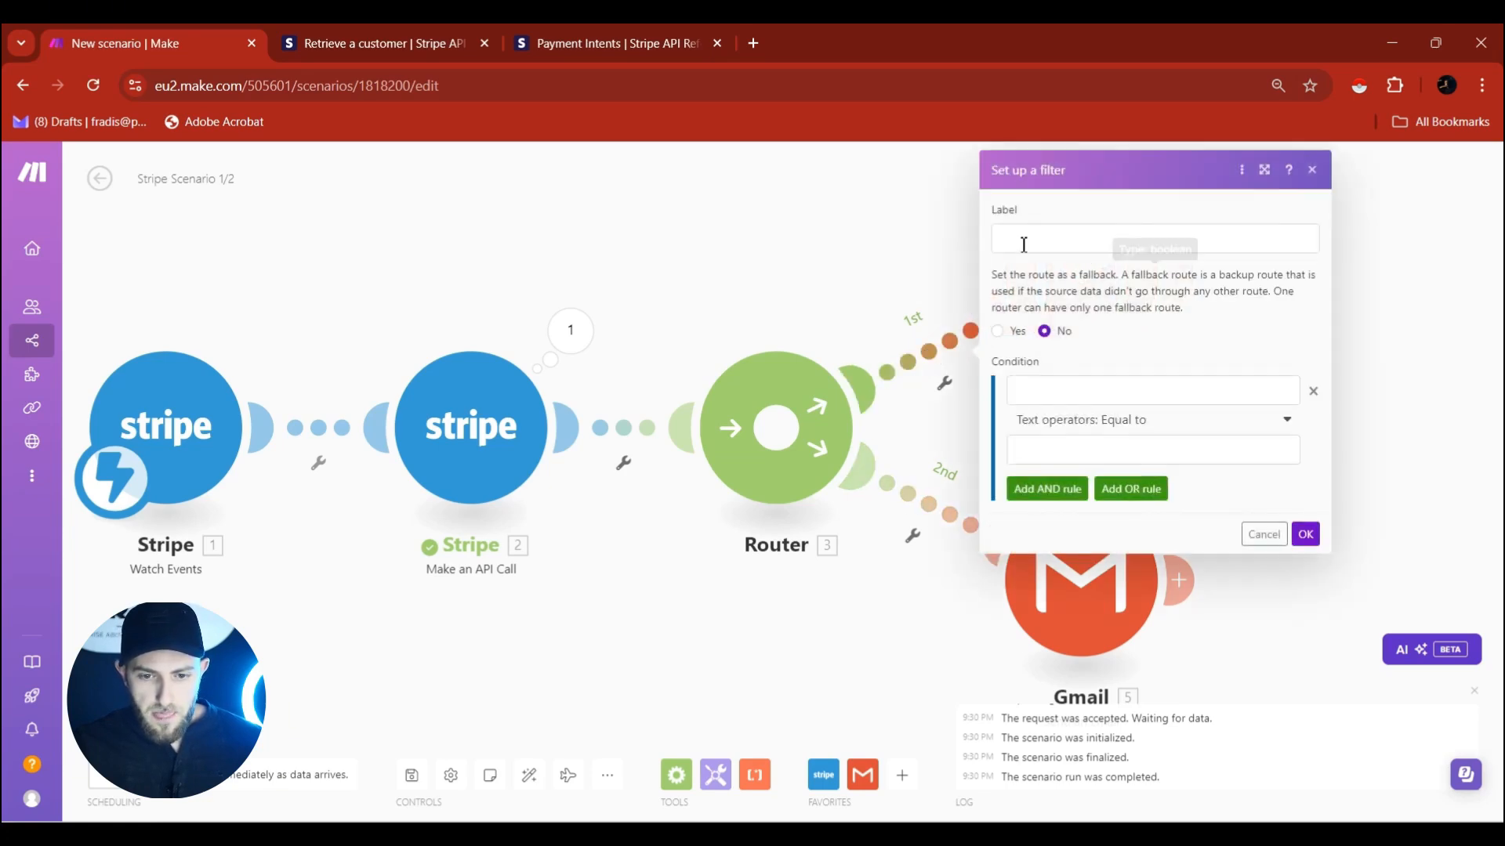
pyautogui.click(1033, 233)
pyautogui.write('Amou')
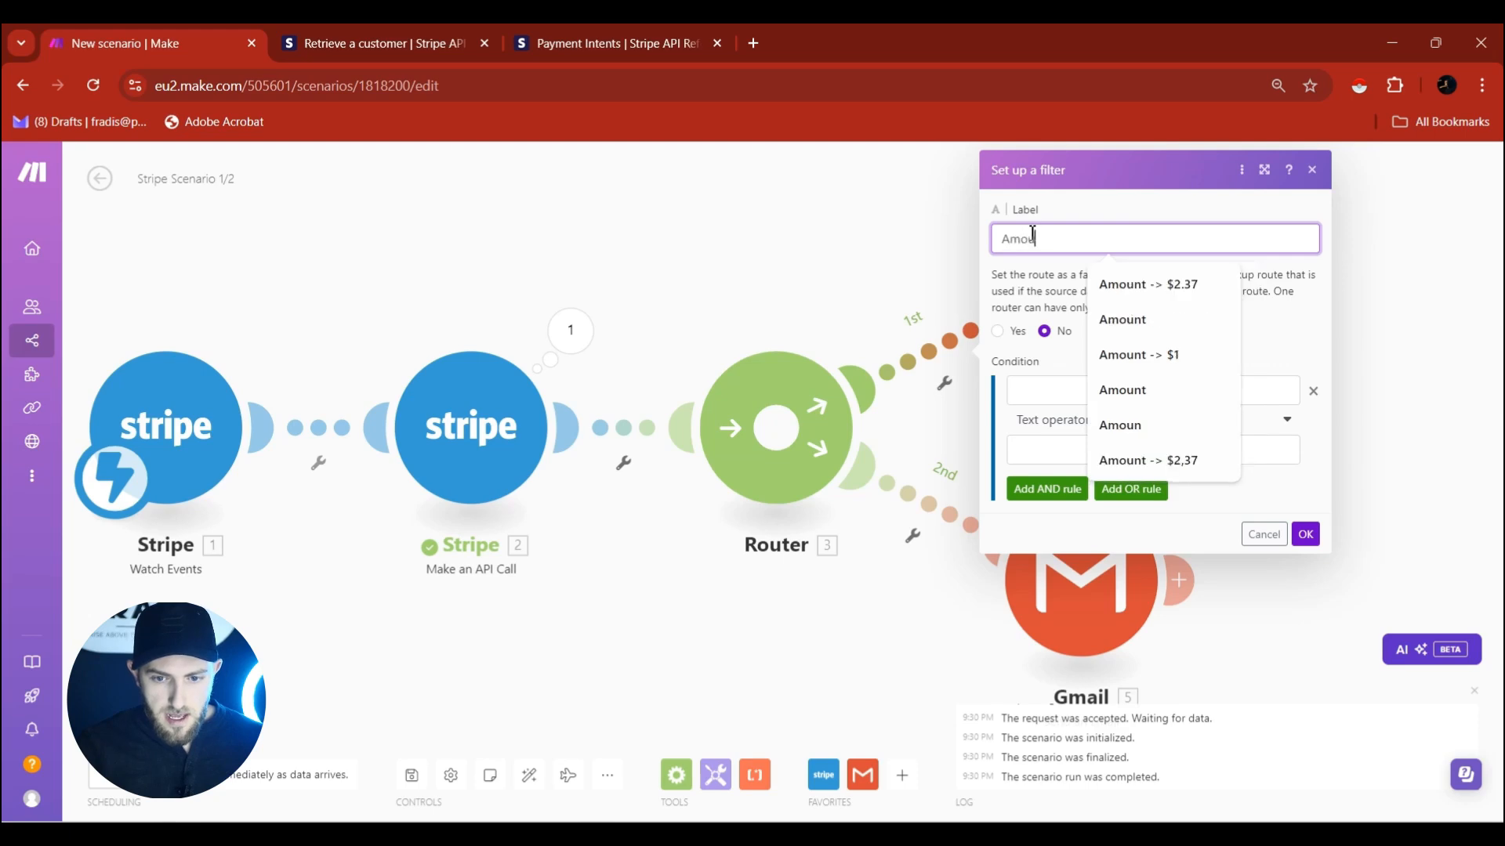
pyautogui.write('n')
pyautogui.press('Down')
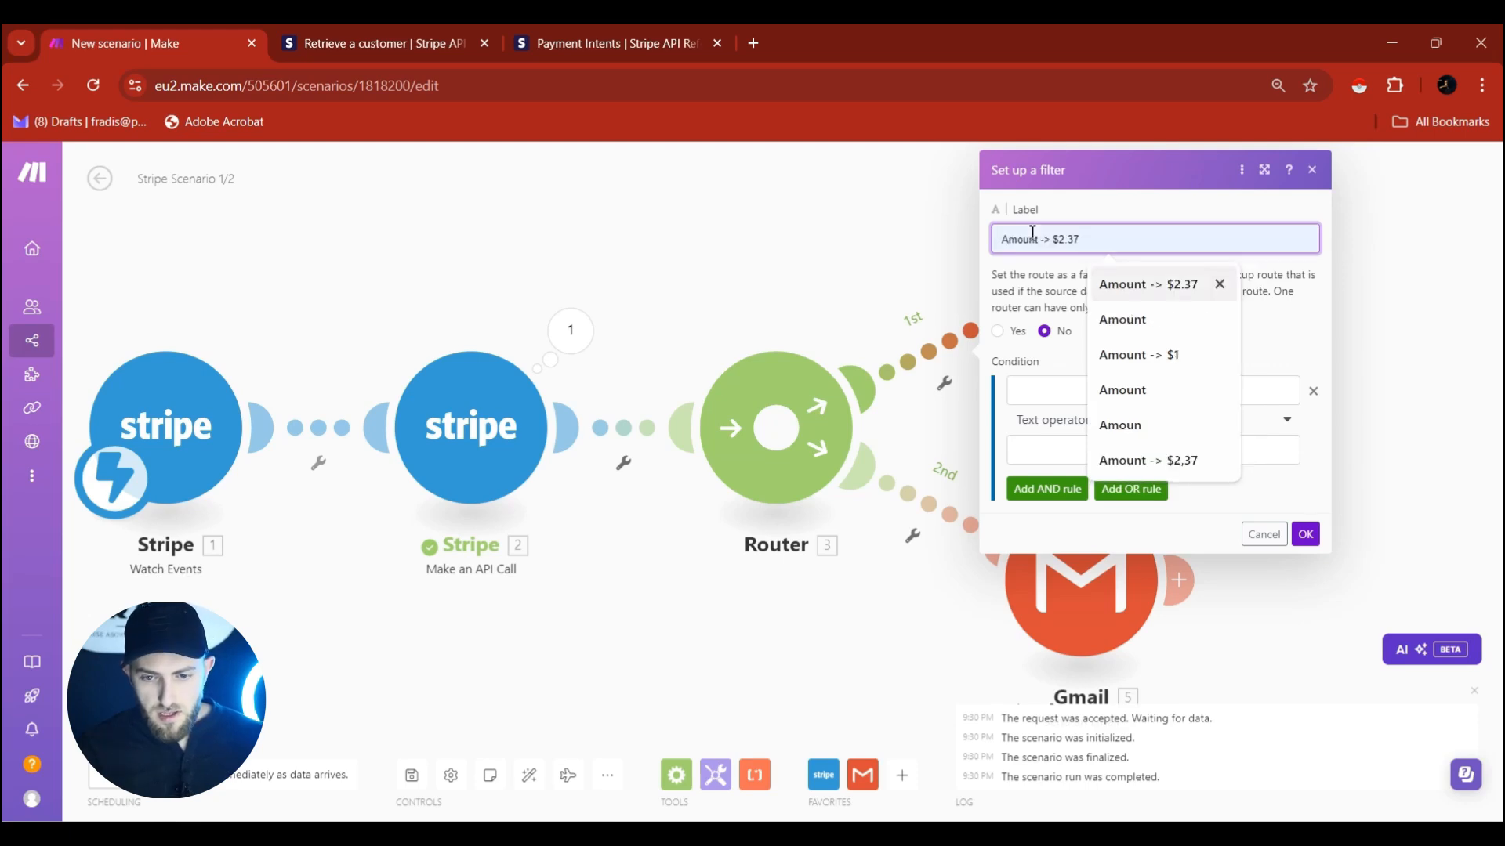
pyautogui.press('Return')
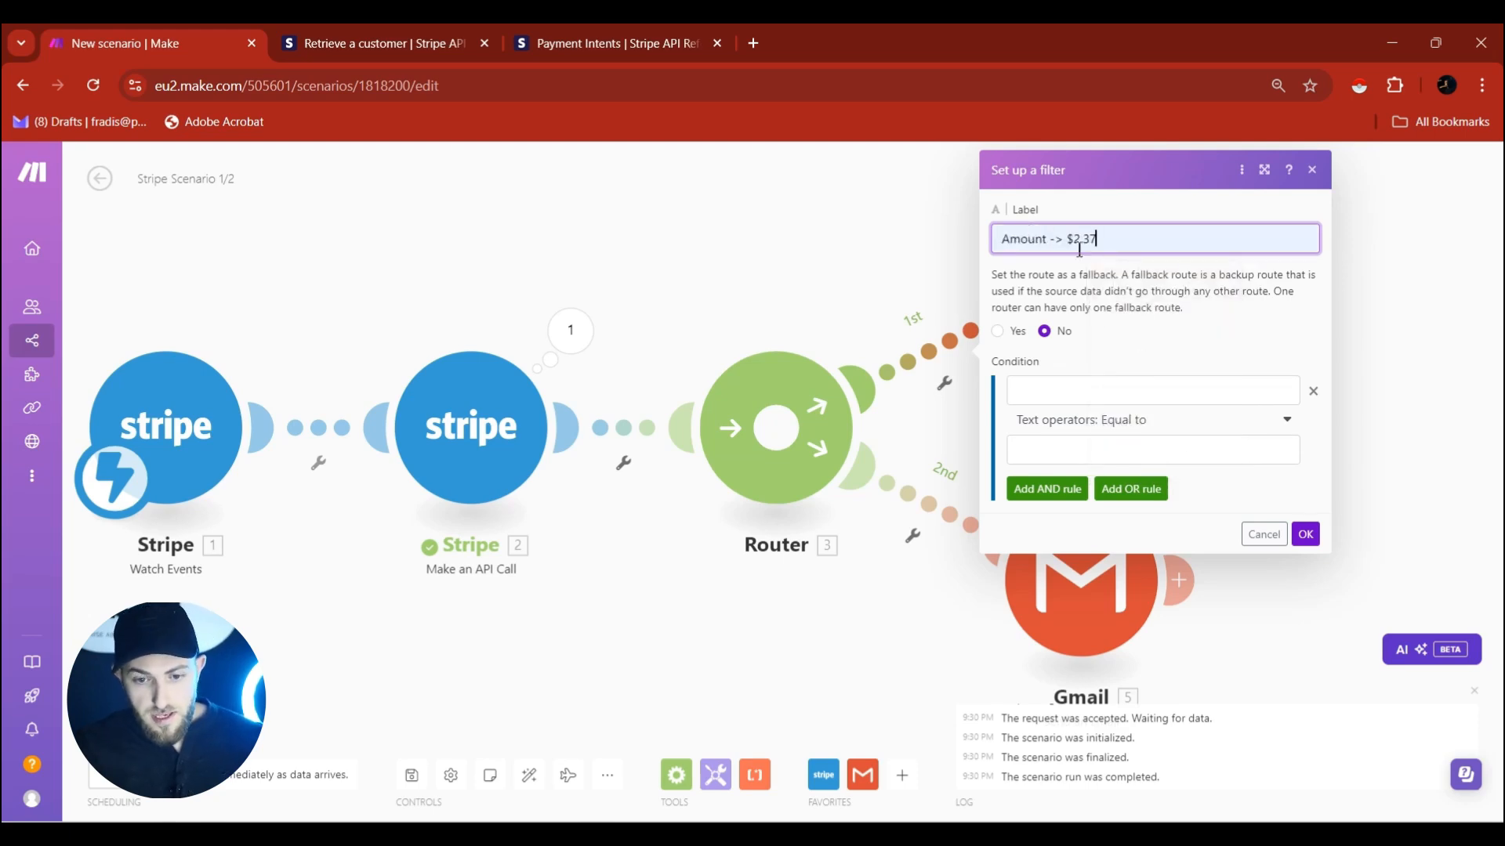
# Set the condition to Plan Amount Equal to (case insensitive) 237.
pyautogui.click(1120, 390)
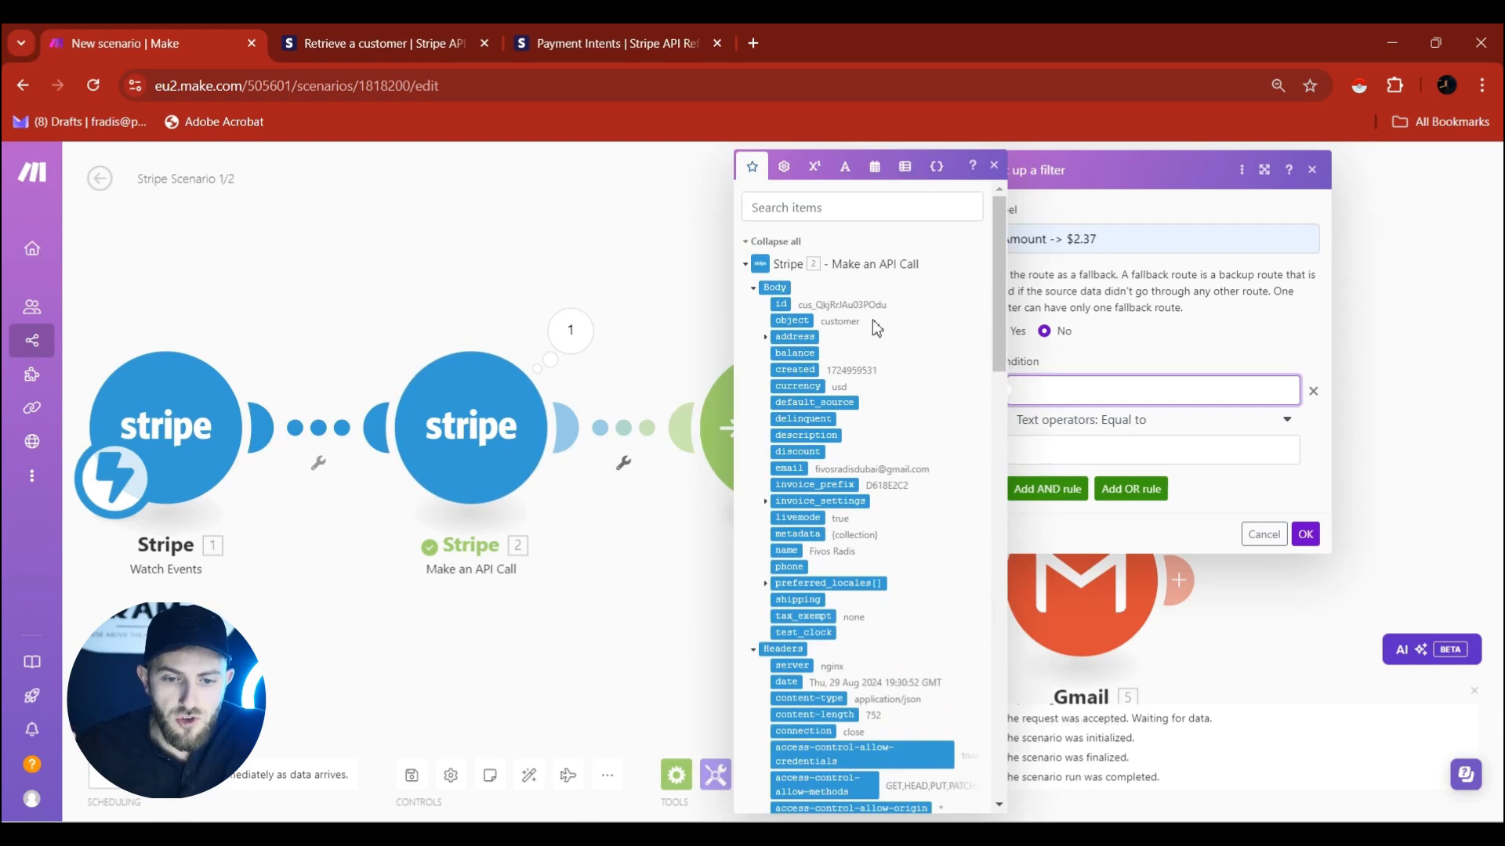
pyautogui.scroll(-15, 872, 319)
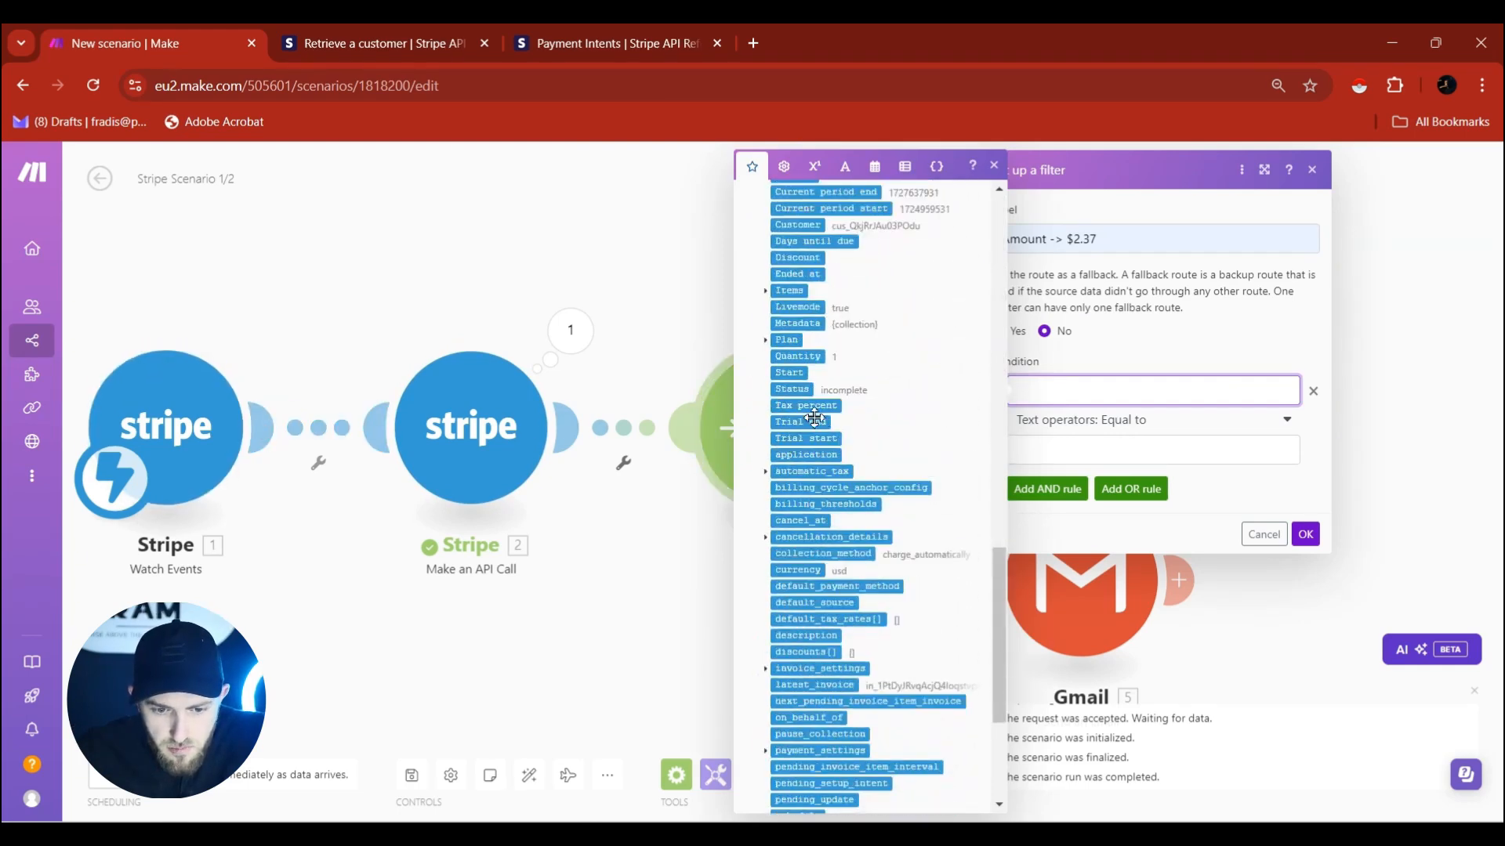
pyautogui.scroll(2, 827, 414)
pyautogui.click(765, 389)
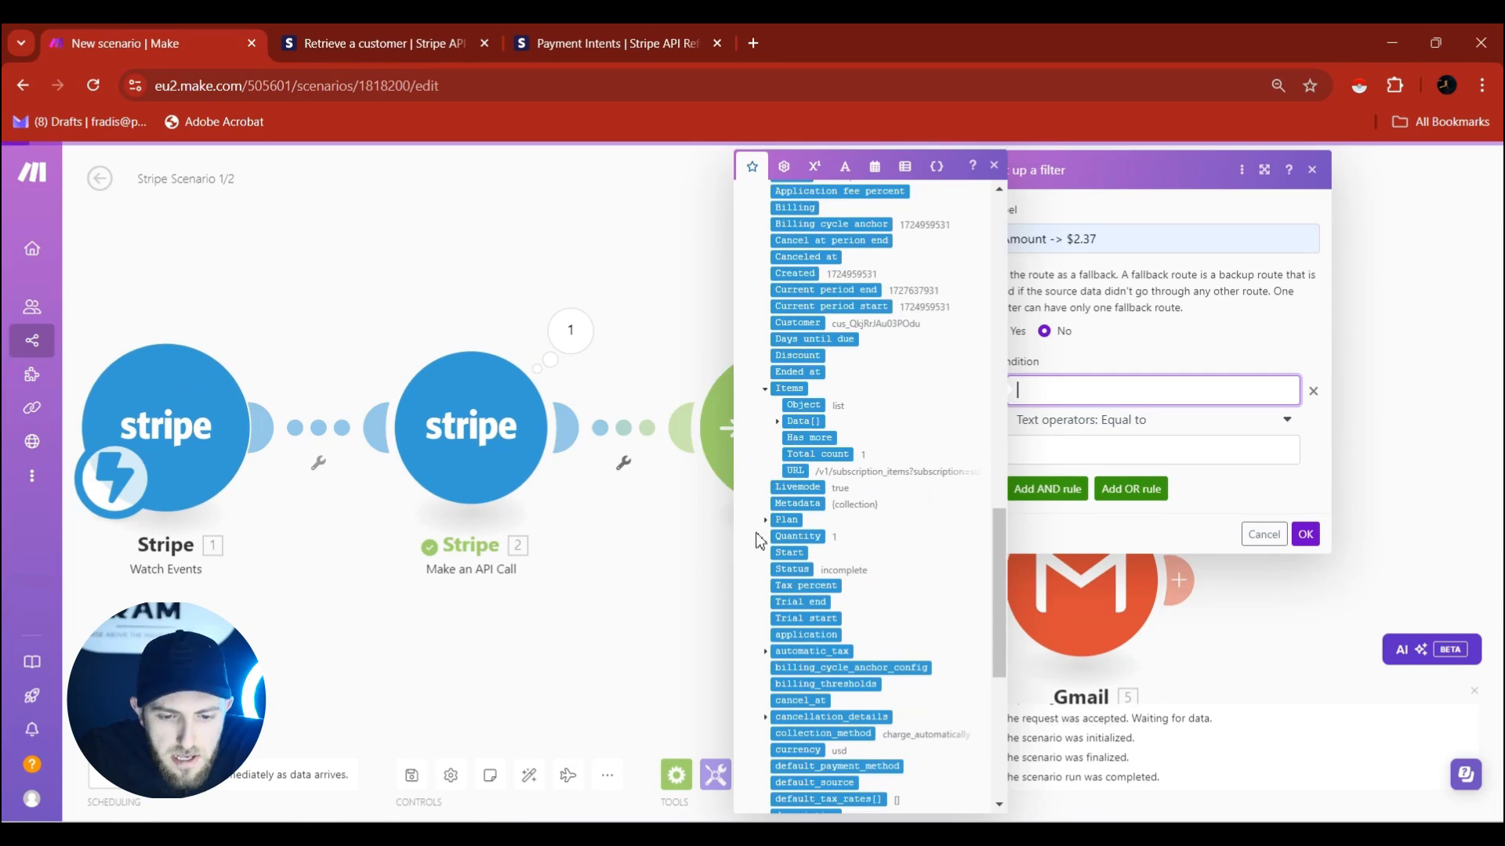
pyautogui.click(767, 522)
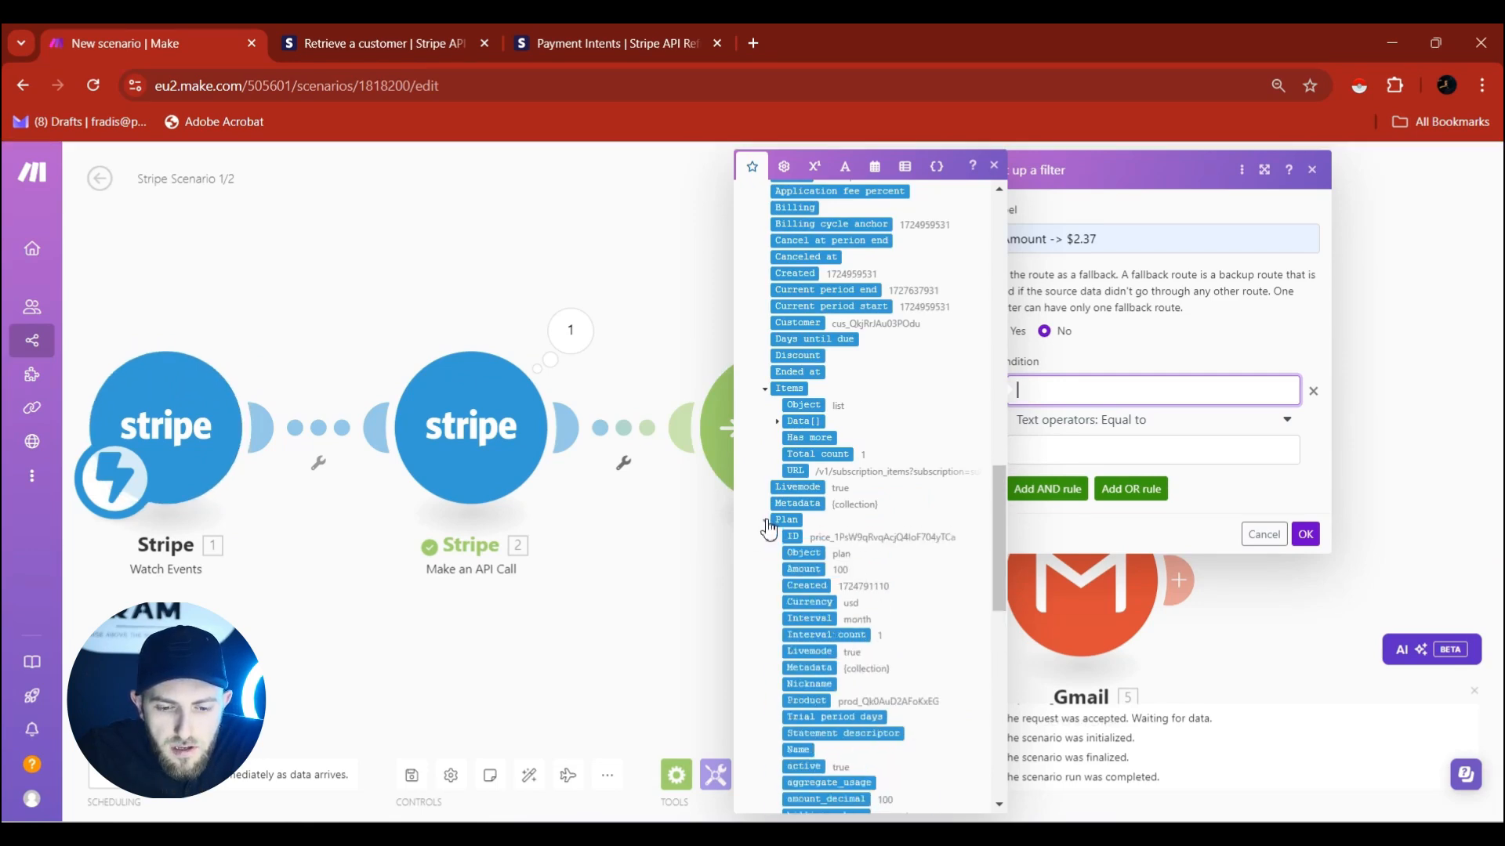
pyautogui.scroll(-2, 850, 570)
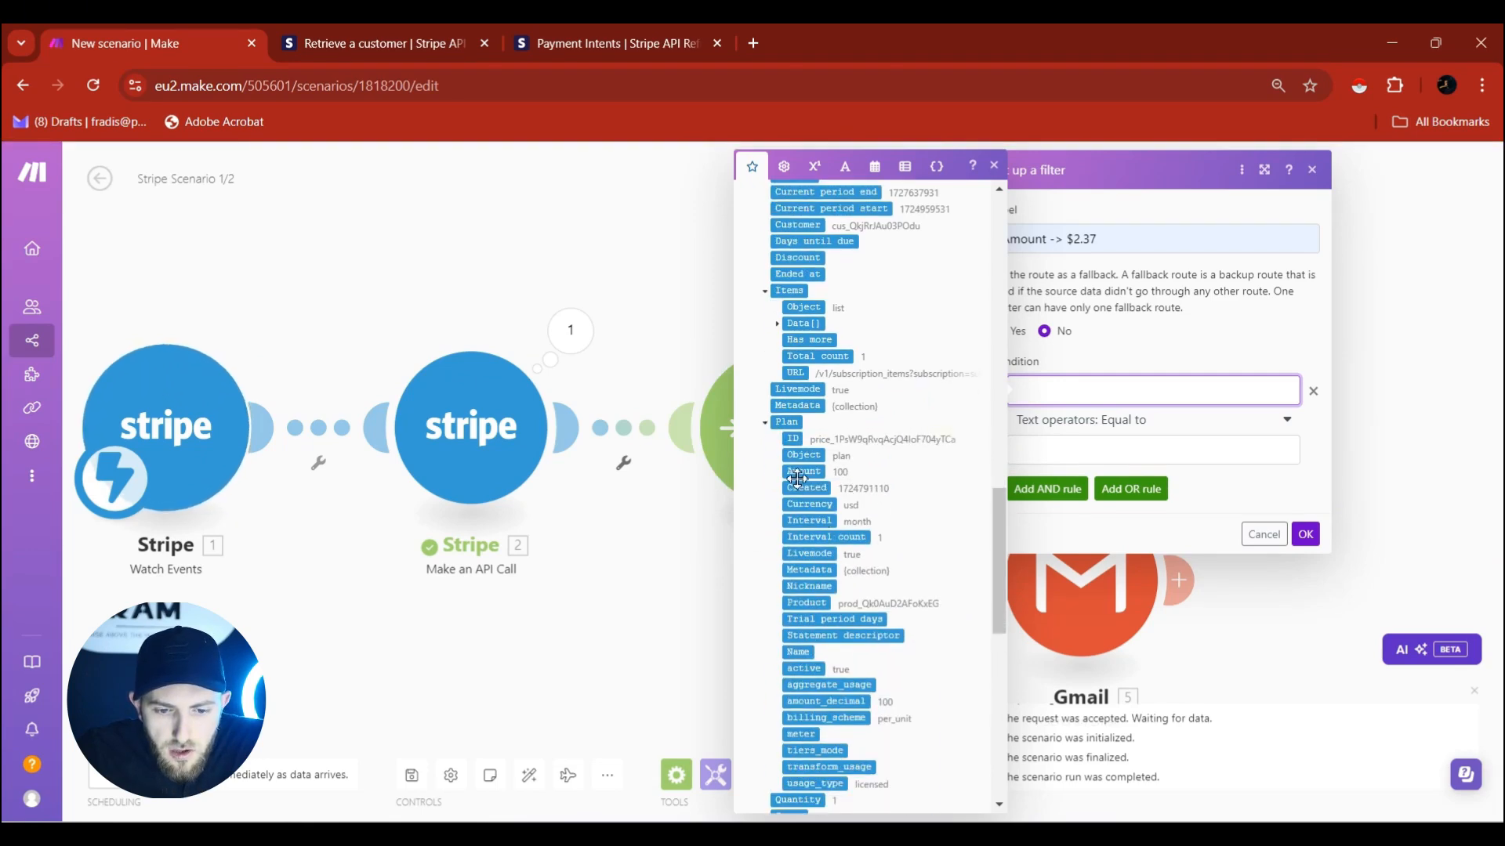
pyautogui.moveTo(797, 475); pyautogui.dragTo(1152, 392)
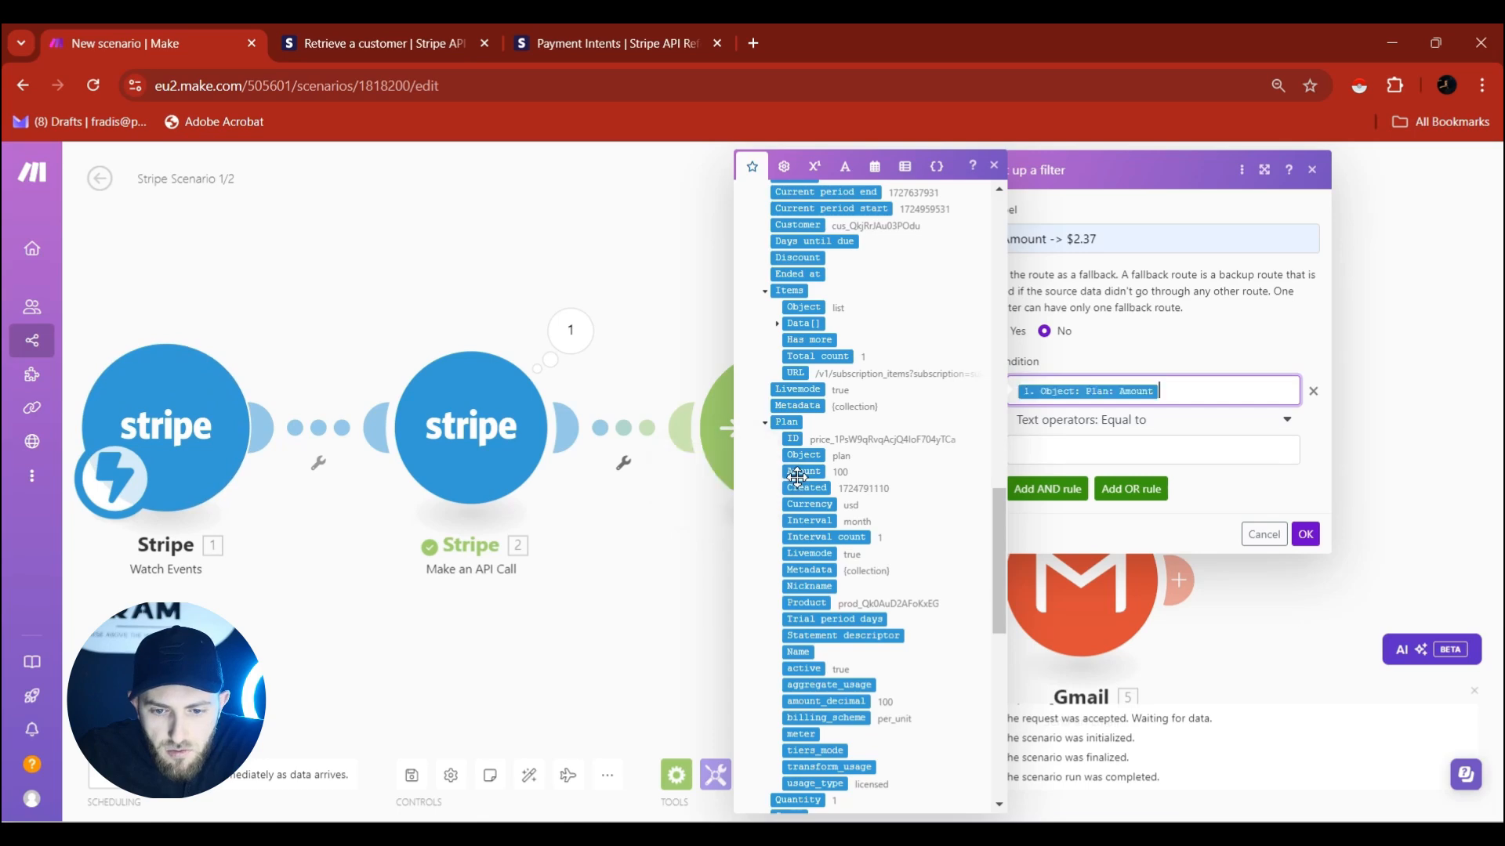
pyautogui.click(1127, 431)
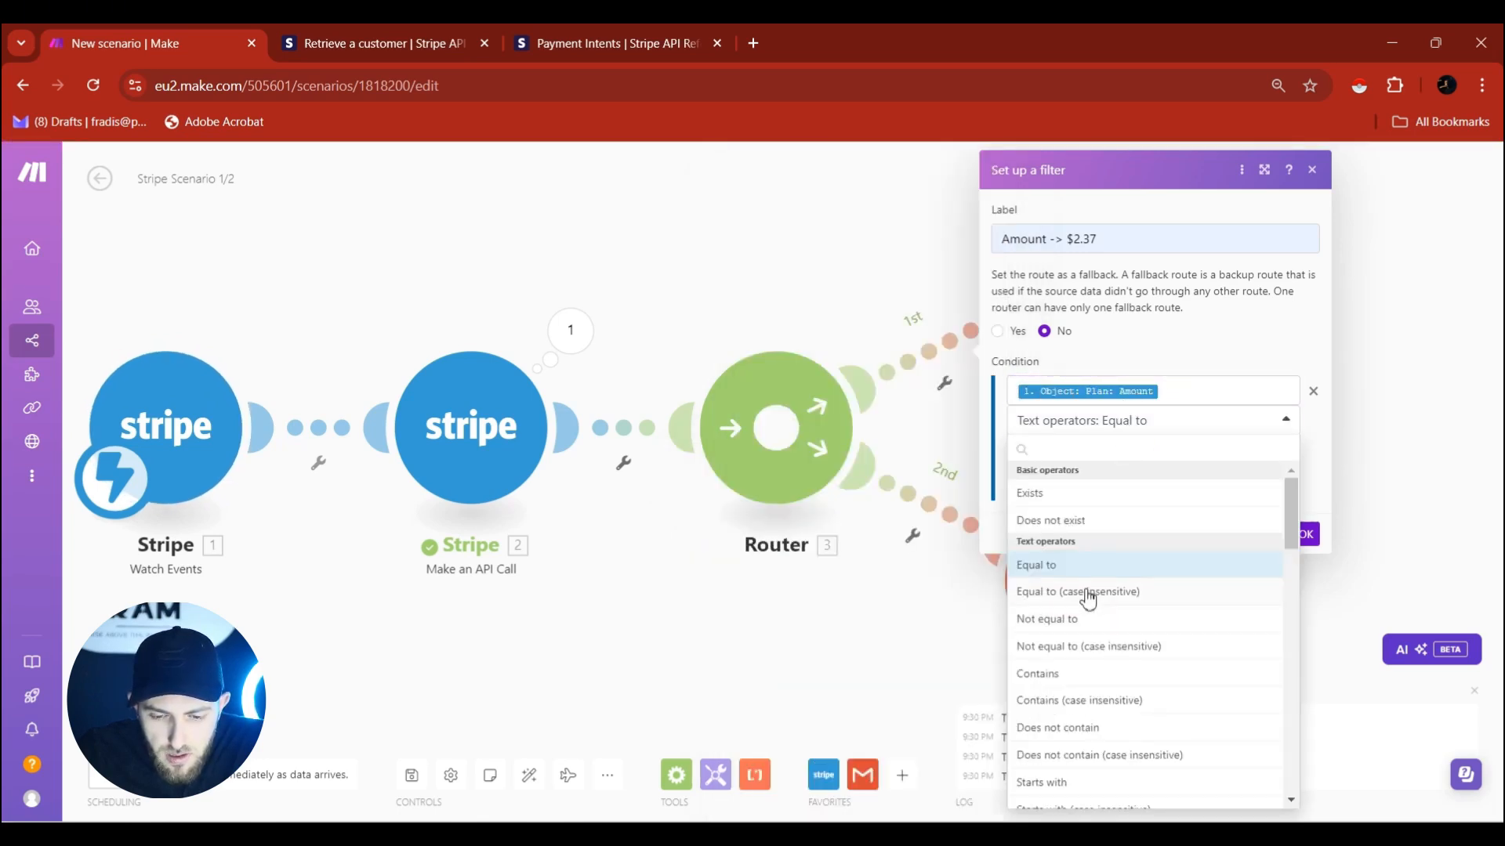
pyautogui.click(1089, 593)
pyautogui.click(1121, 453)
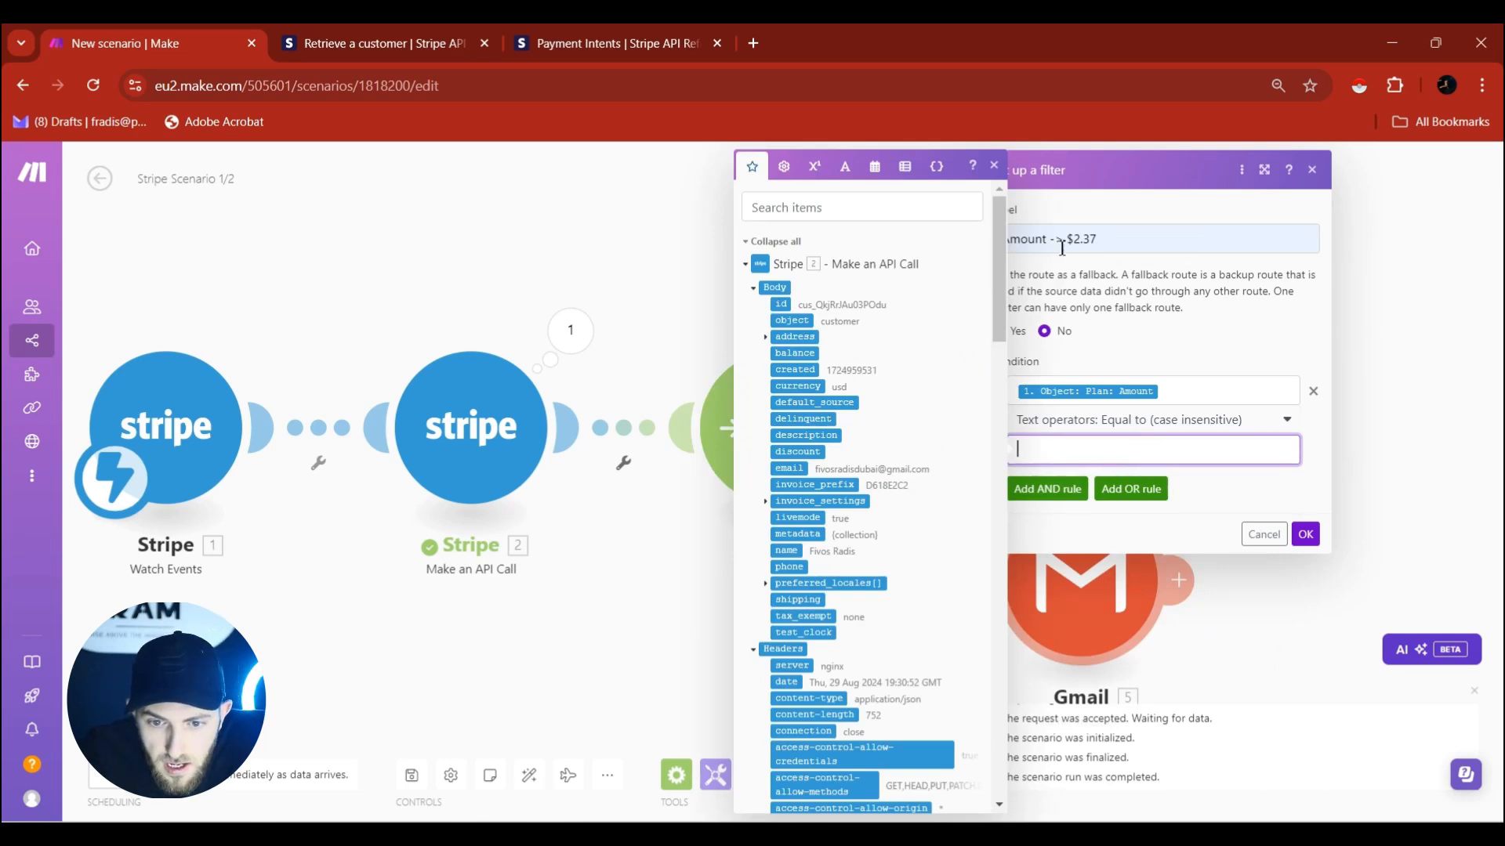
pyautogui.write('237')
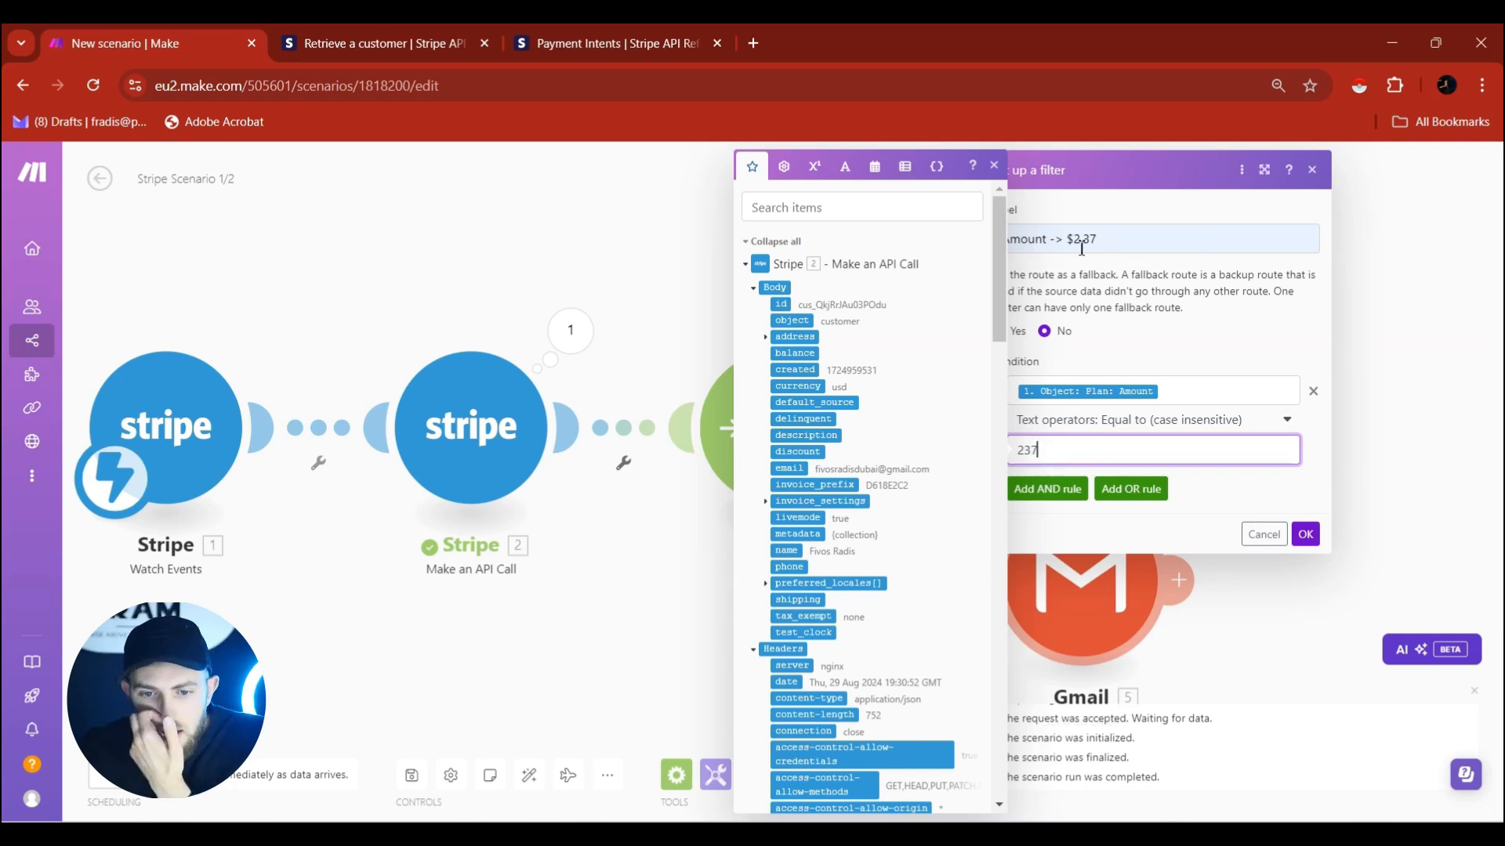
# Check Stripe's PaymentIntent amount is integer cents (100 = $1.00, max 99999999), then return to Make.
pyautogui.click(619, 50)
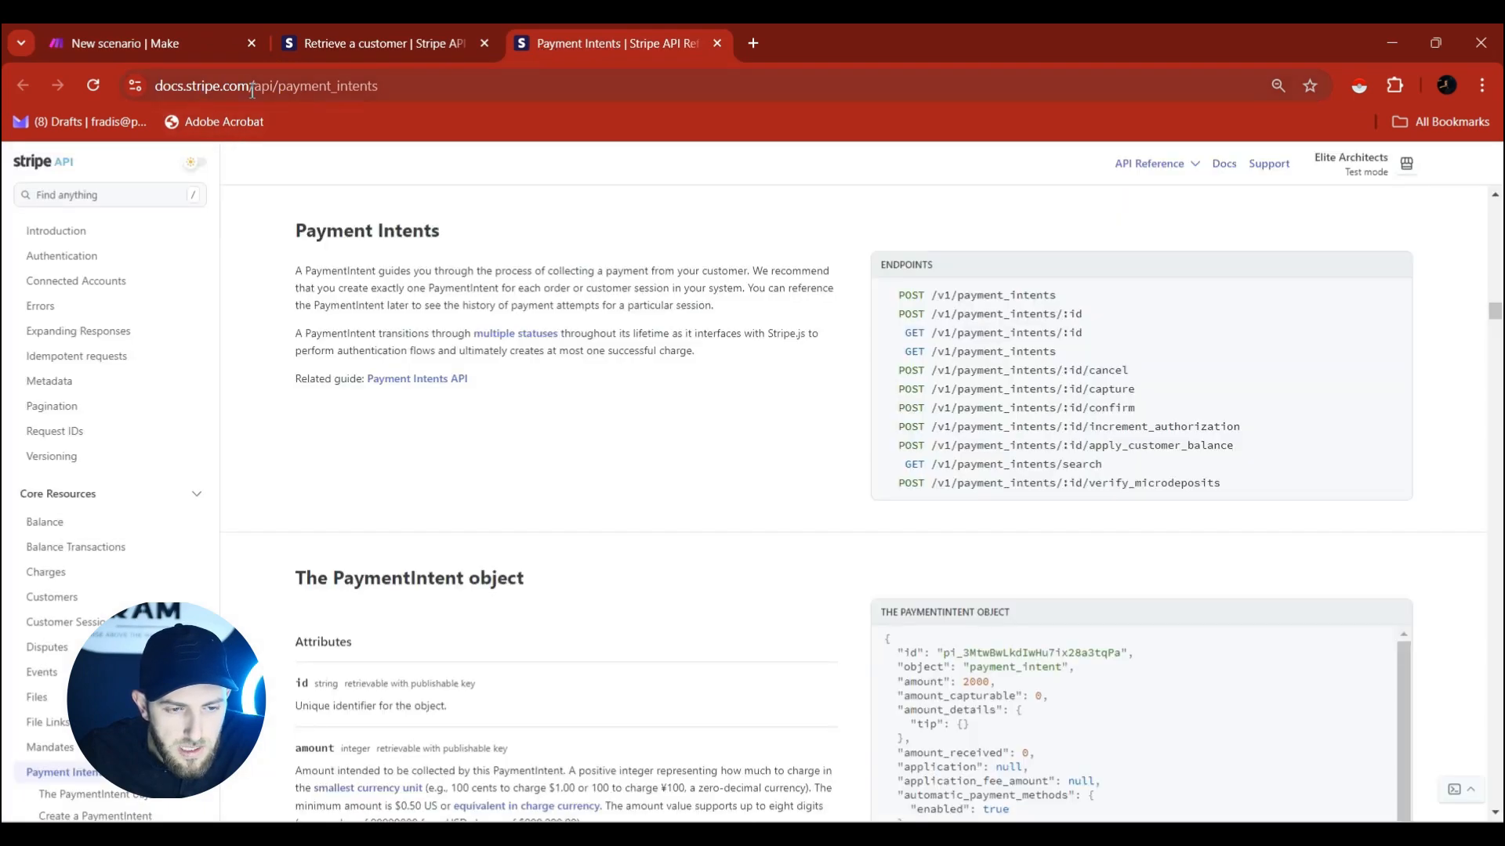
pyautogui.scroll(-3, 441, 400)
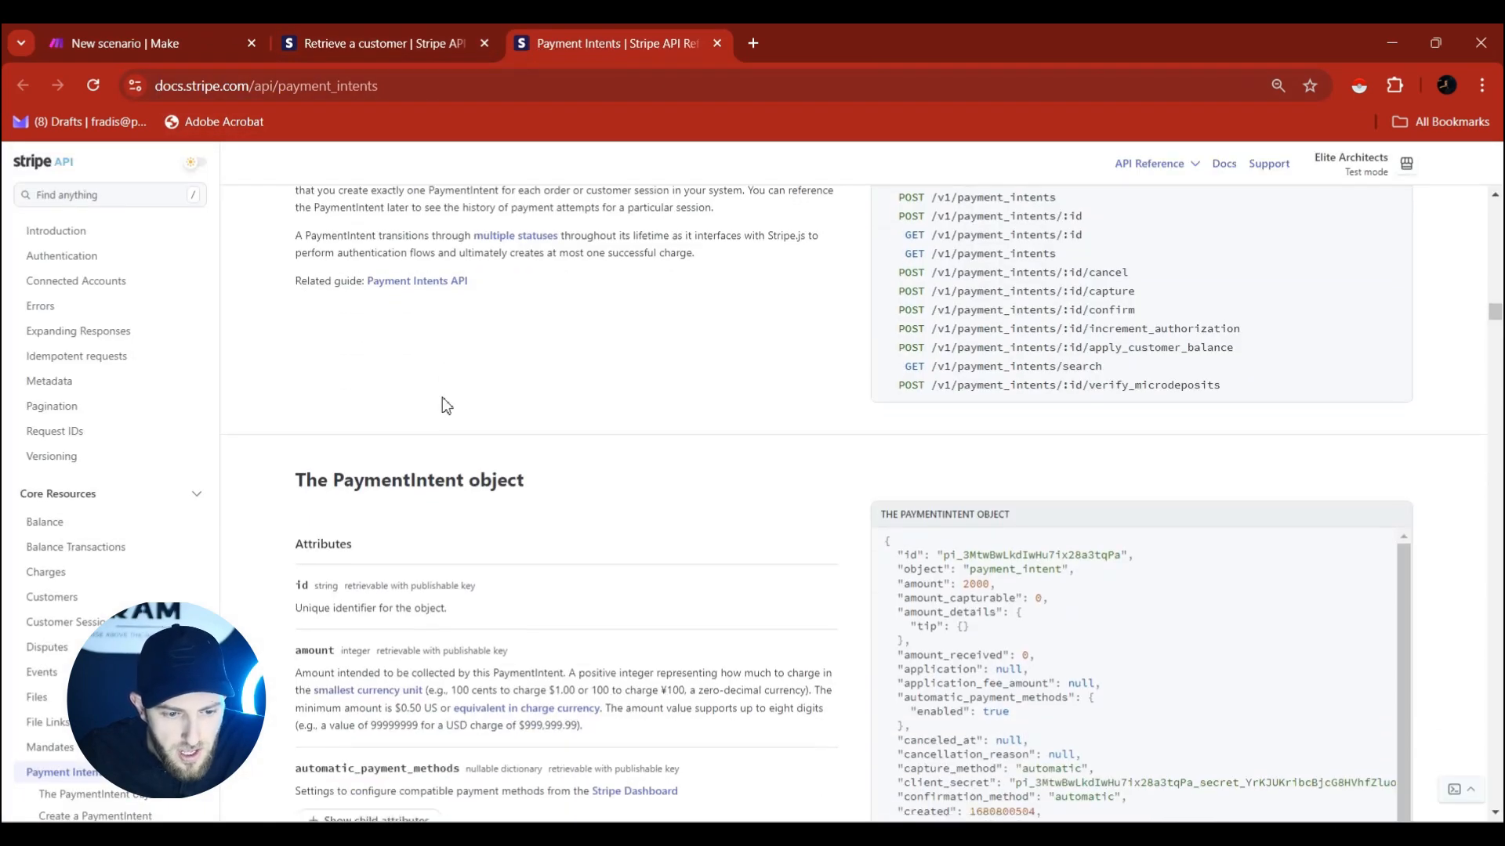
pyautogui.scroll(-1, 479, 470)
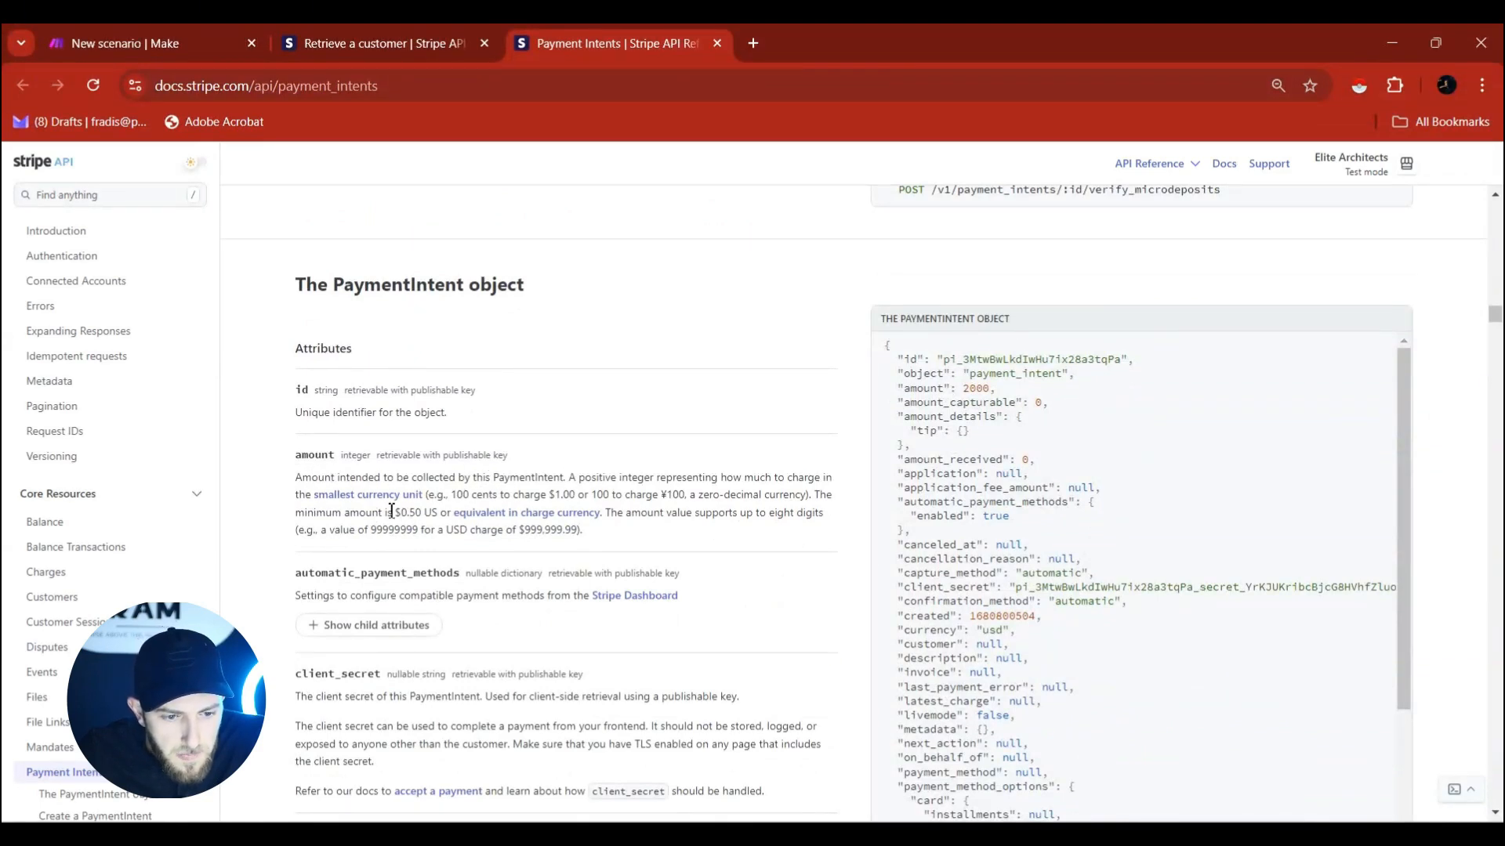
pyautogui.doubleClick(635, 478)
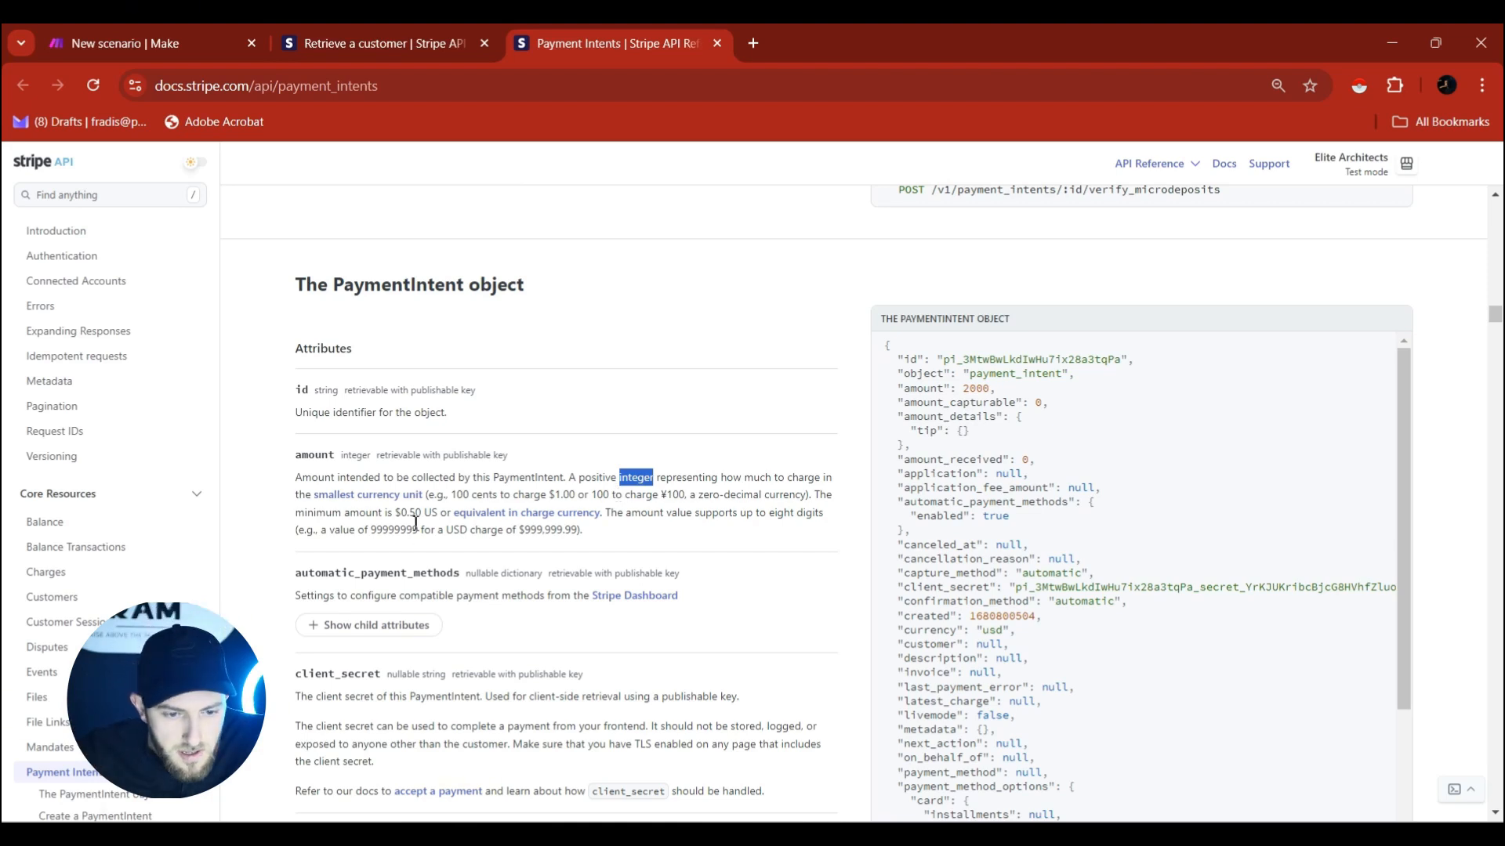
pyautogui.doubleClick(556, 497)
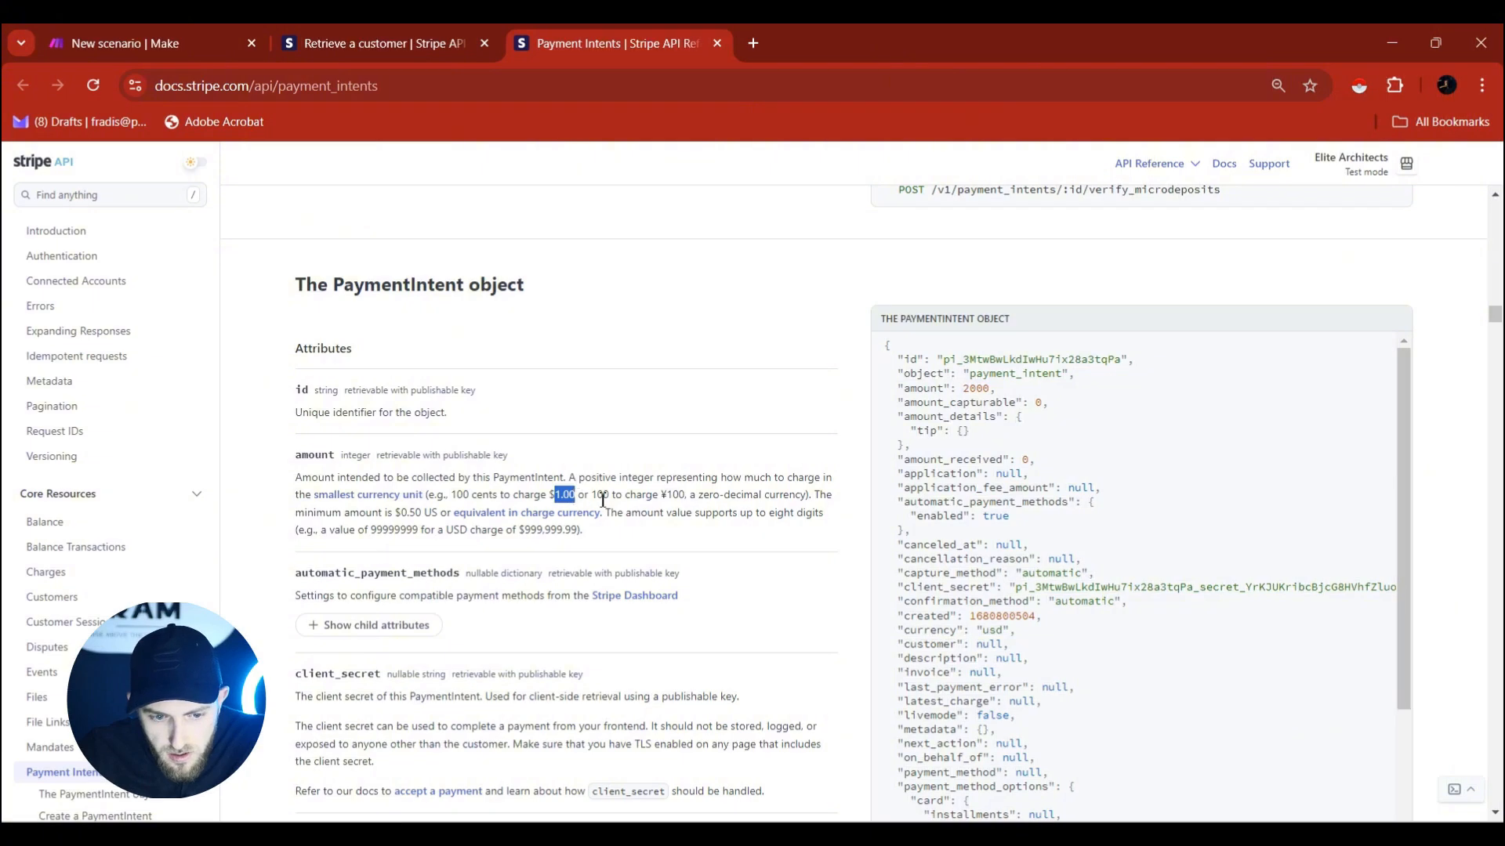
pyautogui.doubleClick(597, 495)
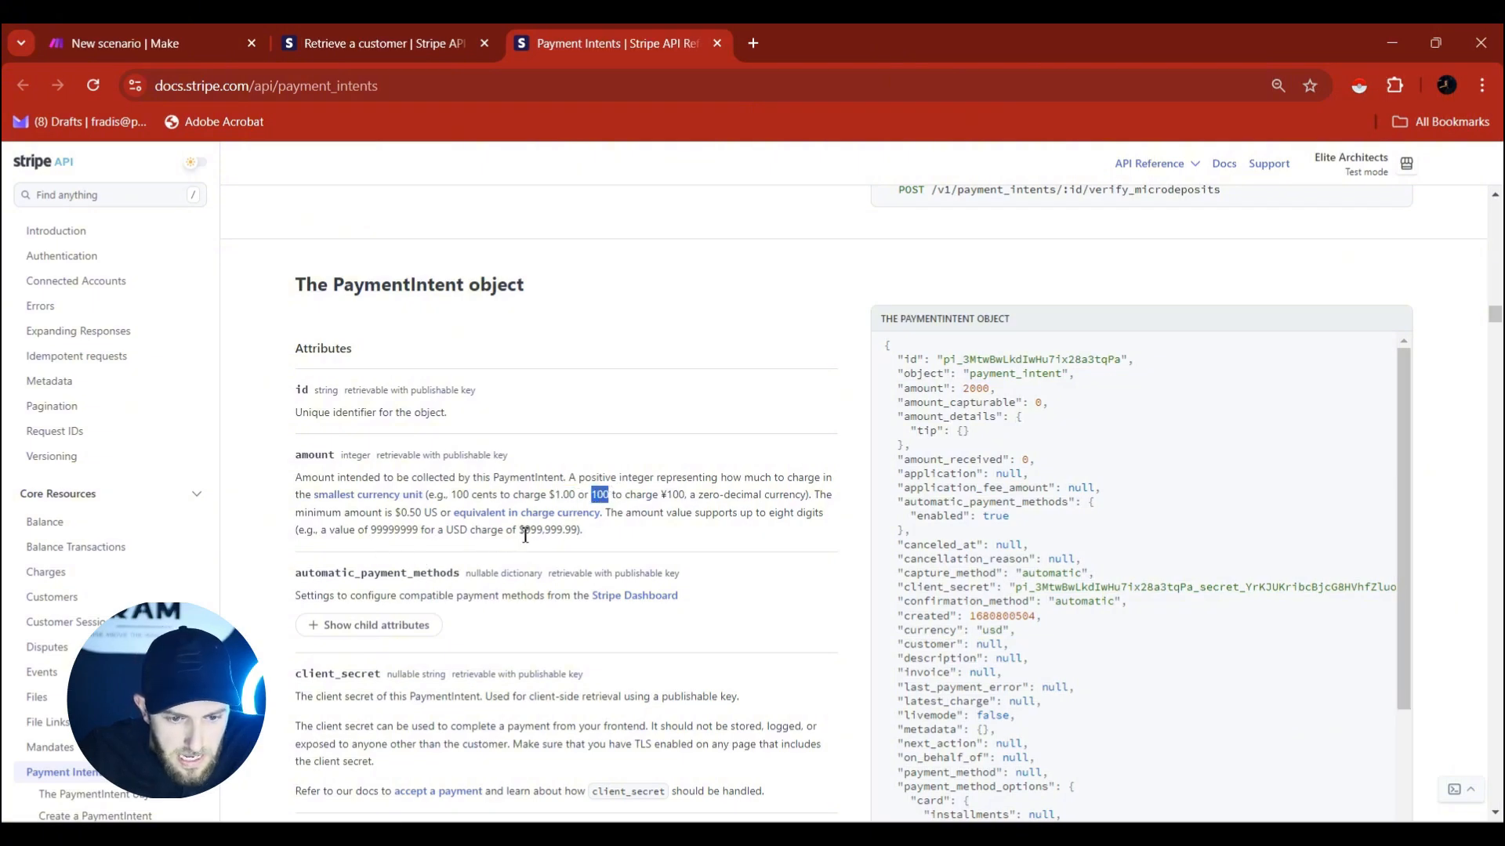
pyautogui.moveTo(523, 530); pyautogui.dragTo(565, 533)
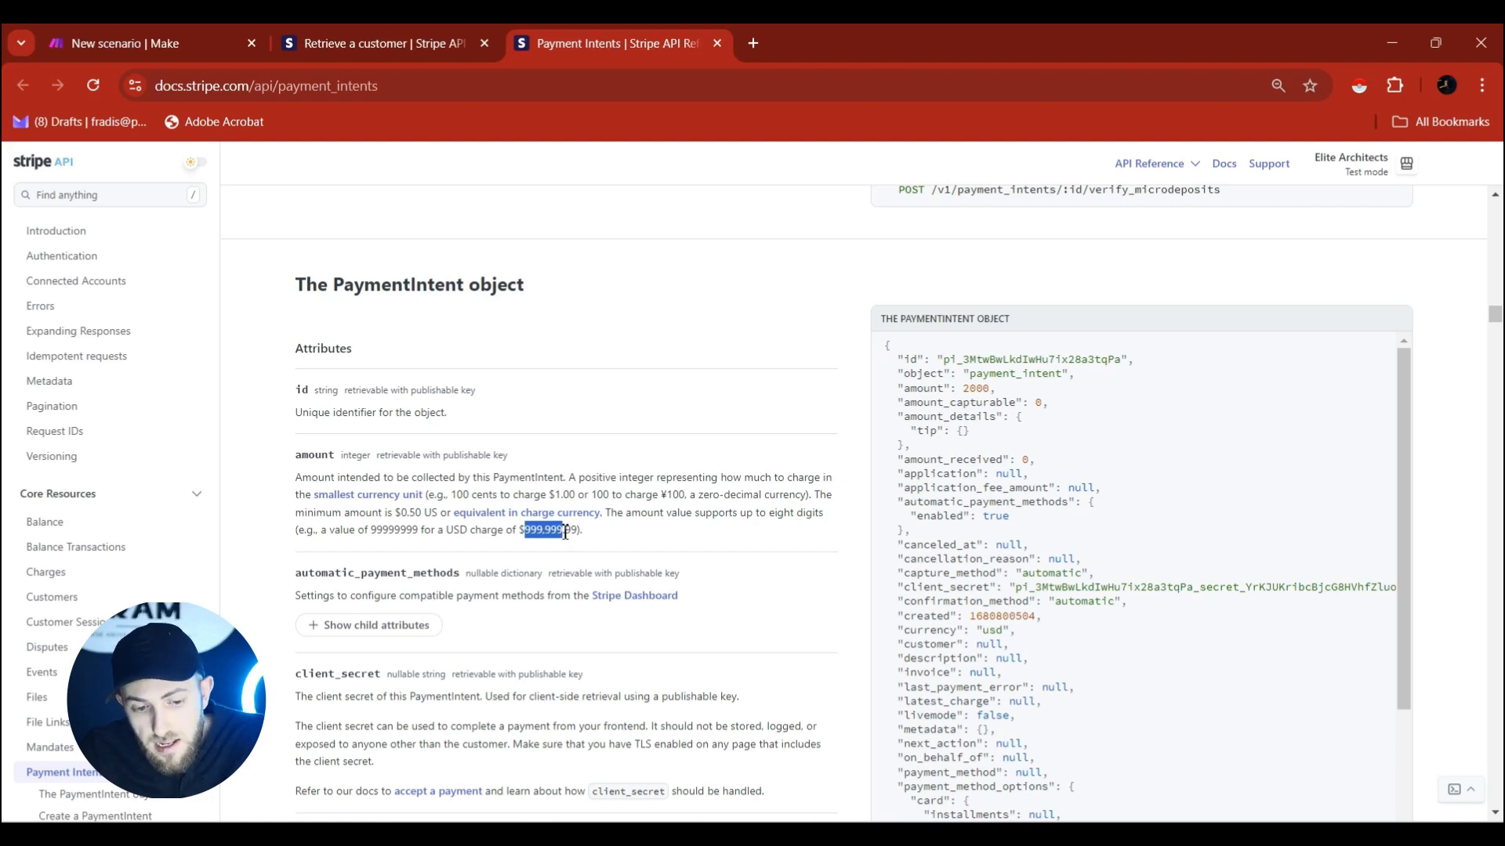
pyautogui.moveTo(571, 532); pyautogui.dragTo(580, 532)
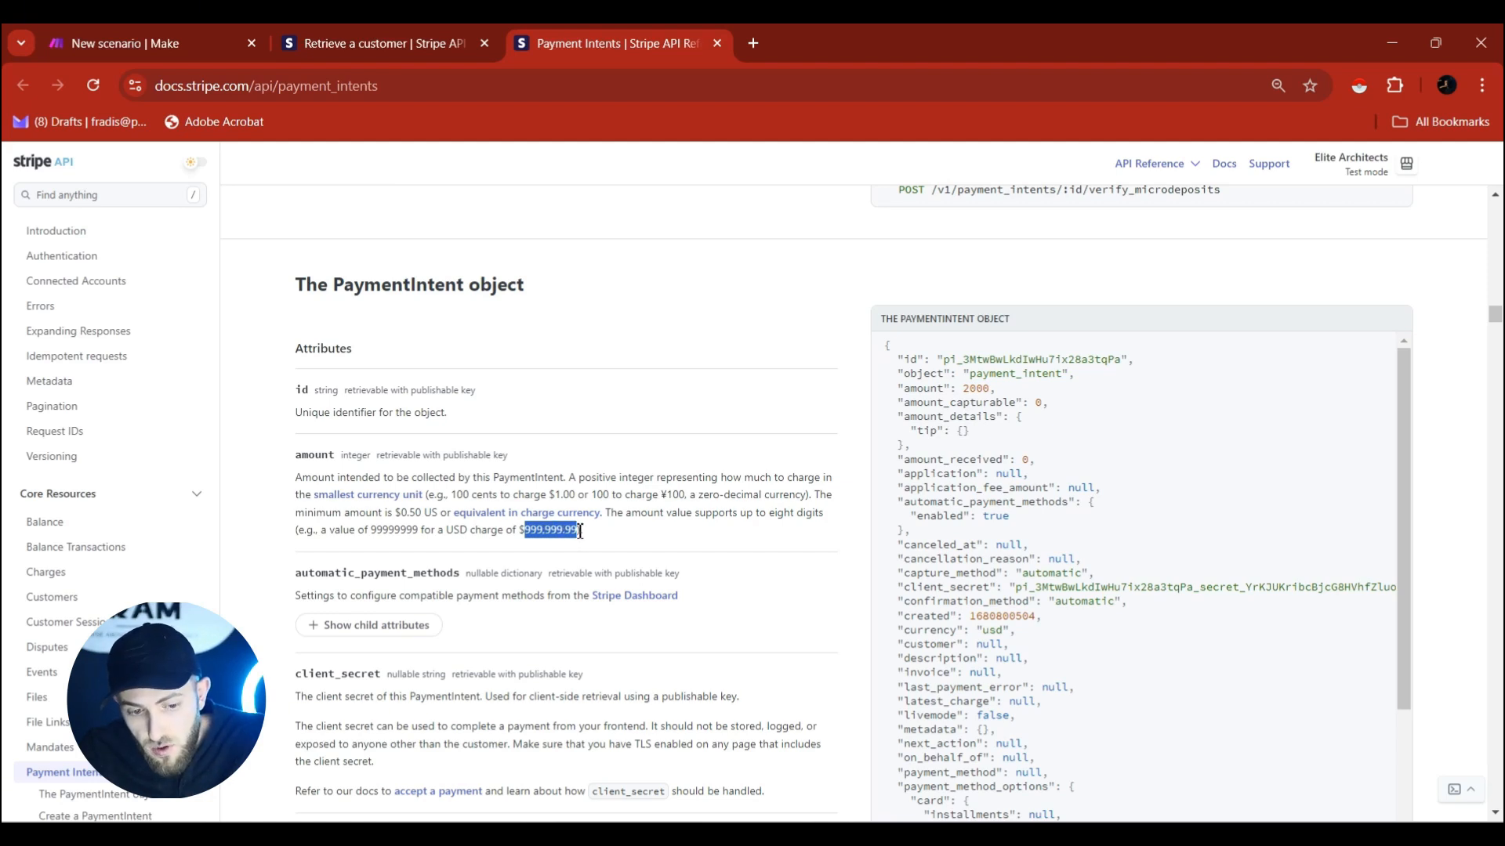
pyautogui.moveTo(373, 532); pyautogui.dragTo(418, 533)
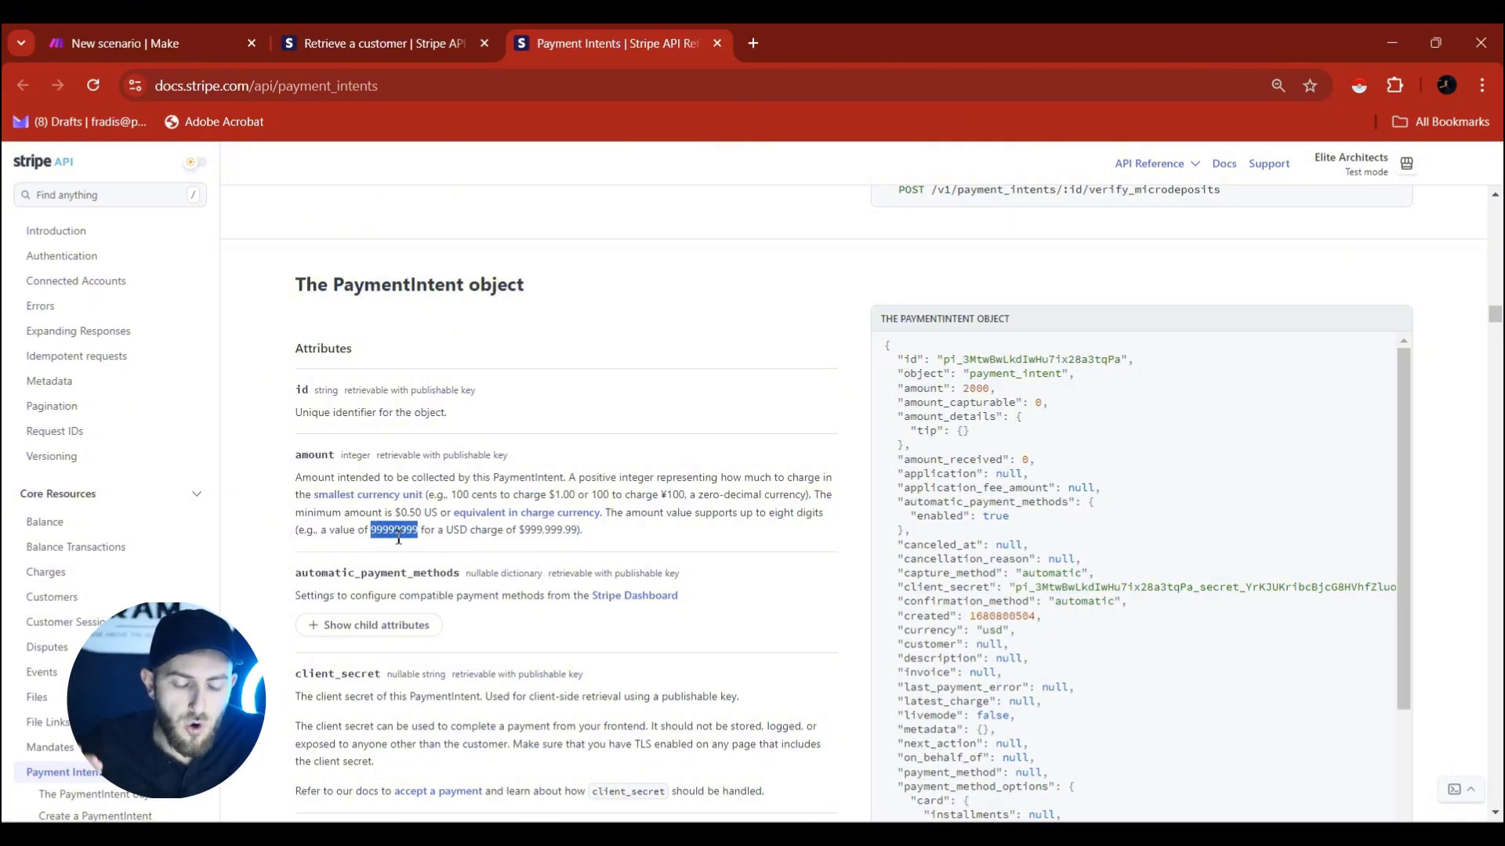
pyautogui.click(563, 535)
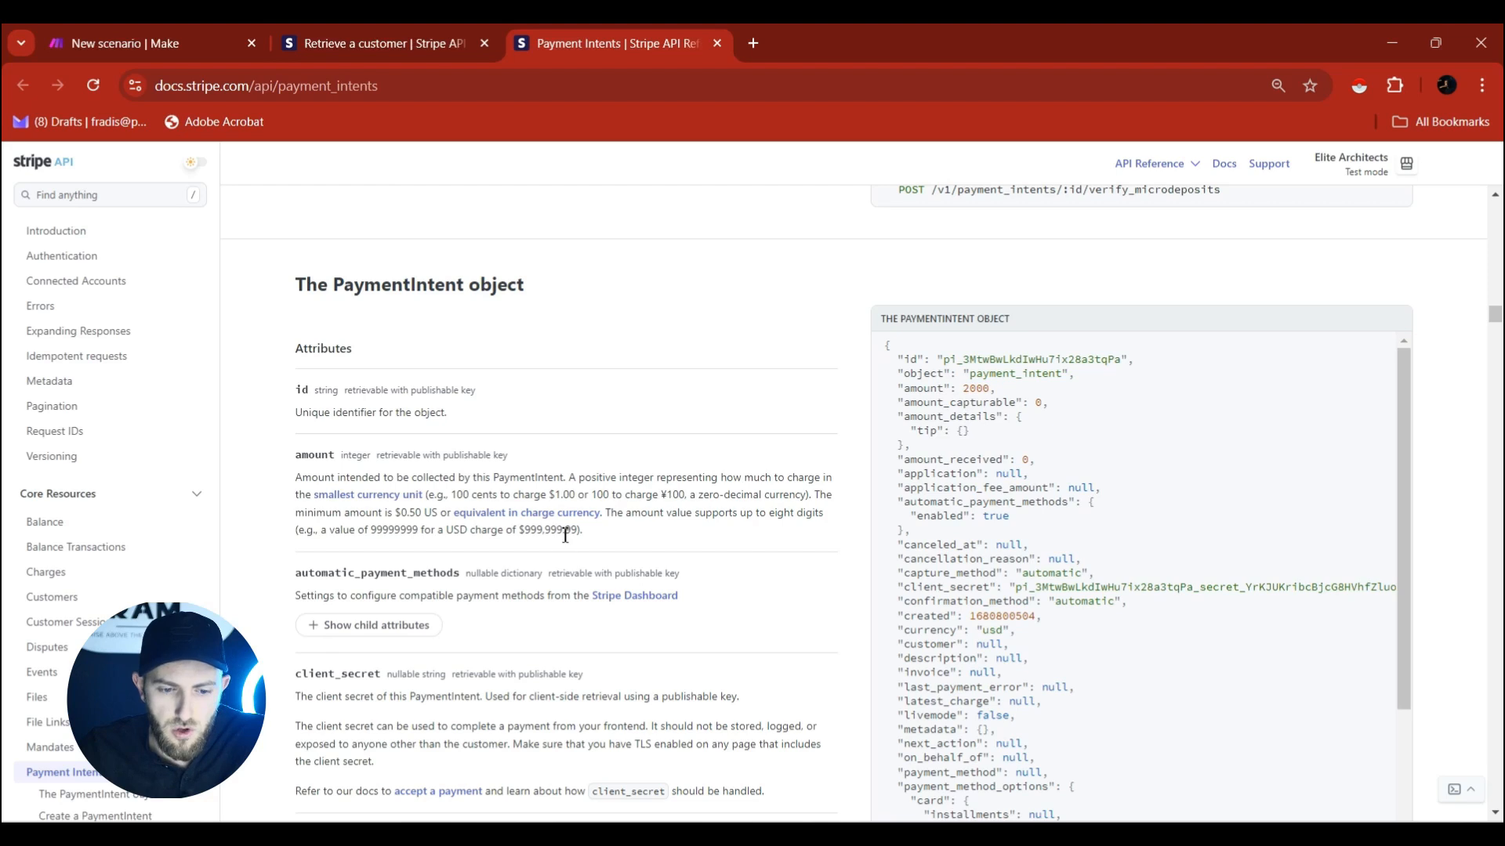
pyautogui.click(203, 33)
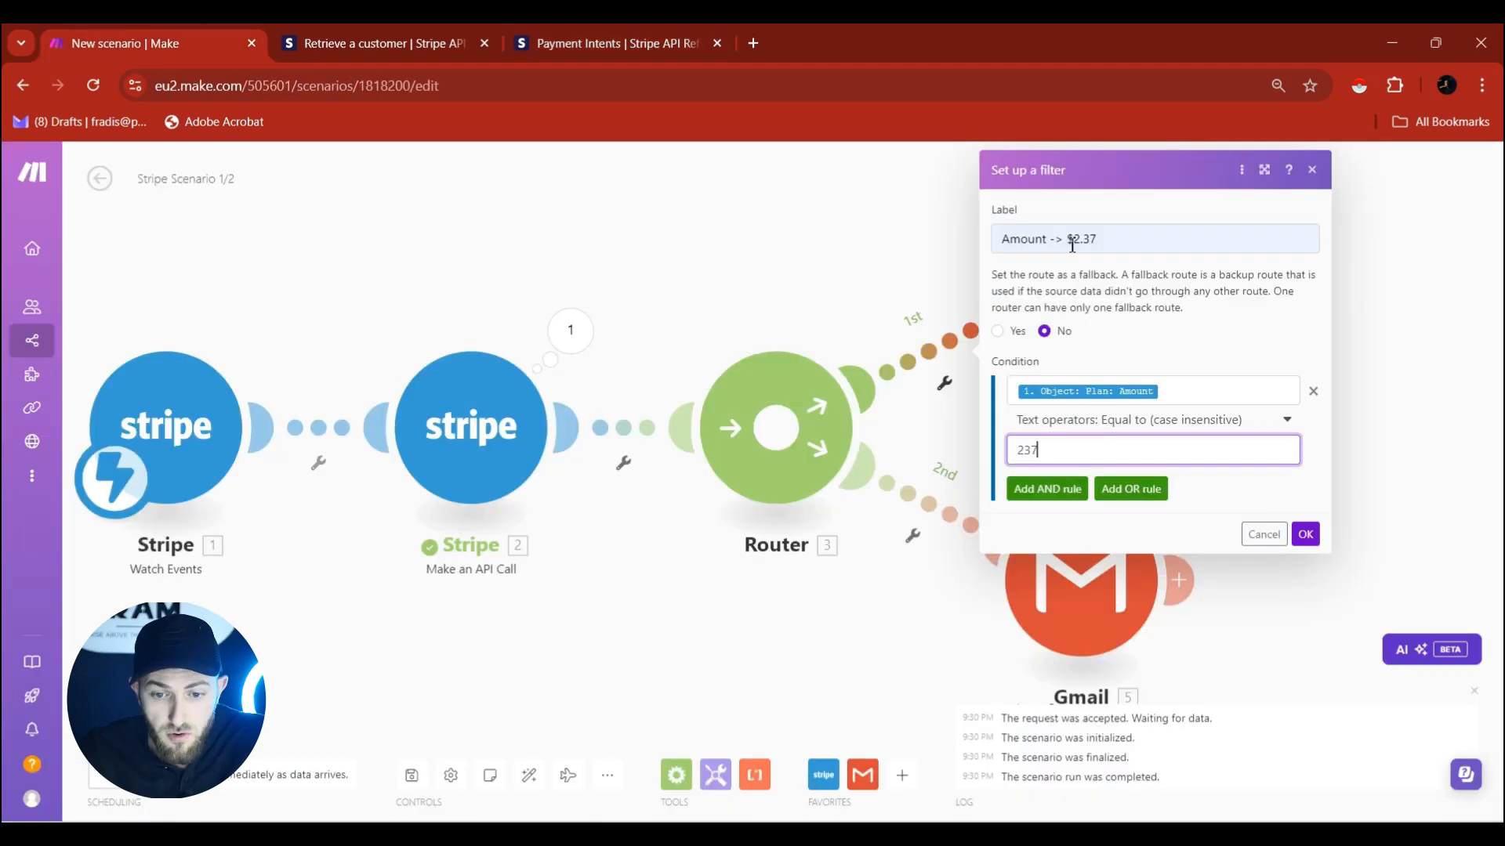
# Save the $2.37 filter and label the second route's filter 'Amount -> $1'.
pyautogui.click(1016, 457)
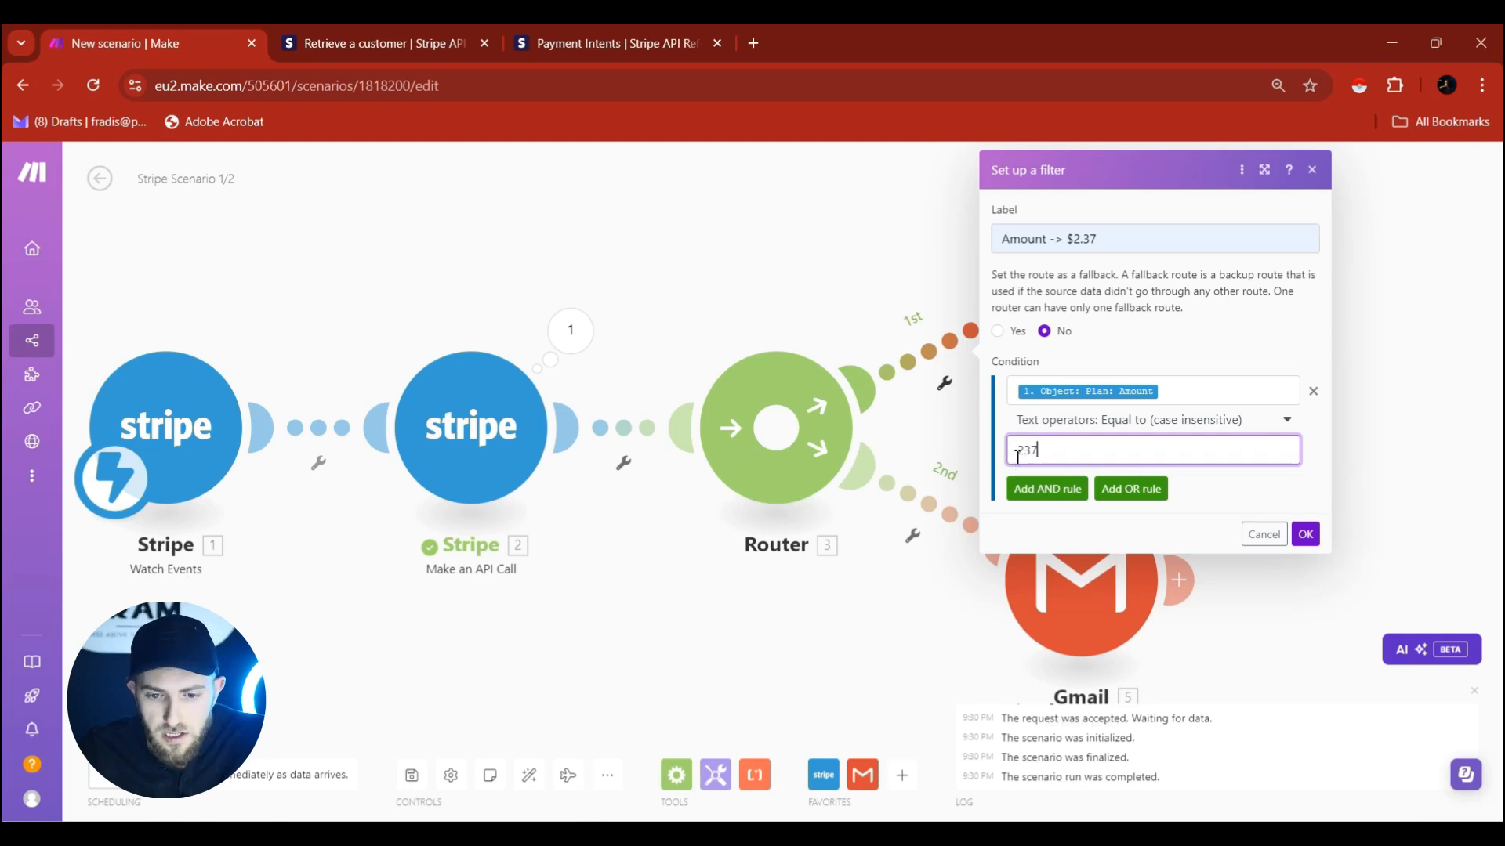
pyautogui.click(1304, 536)
pyautogui.click(960, 519)
pyautogui.click(1053, 391)
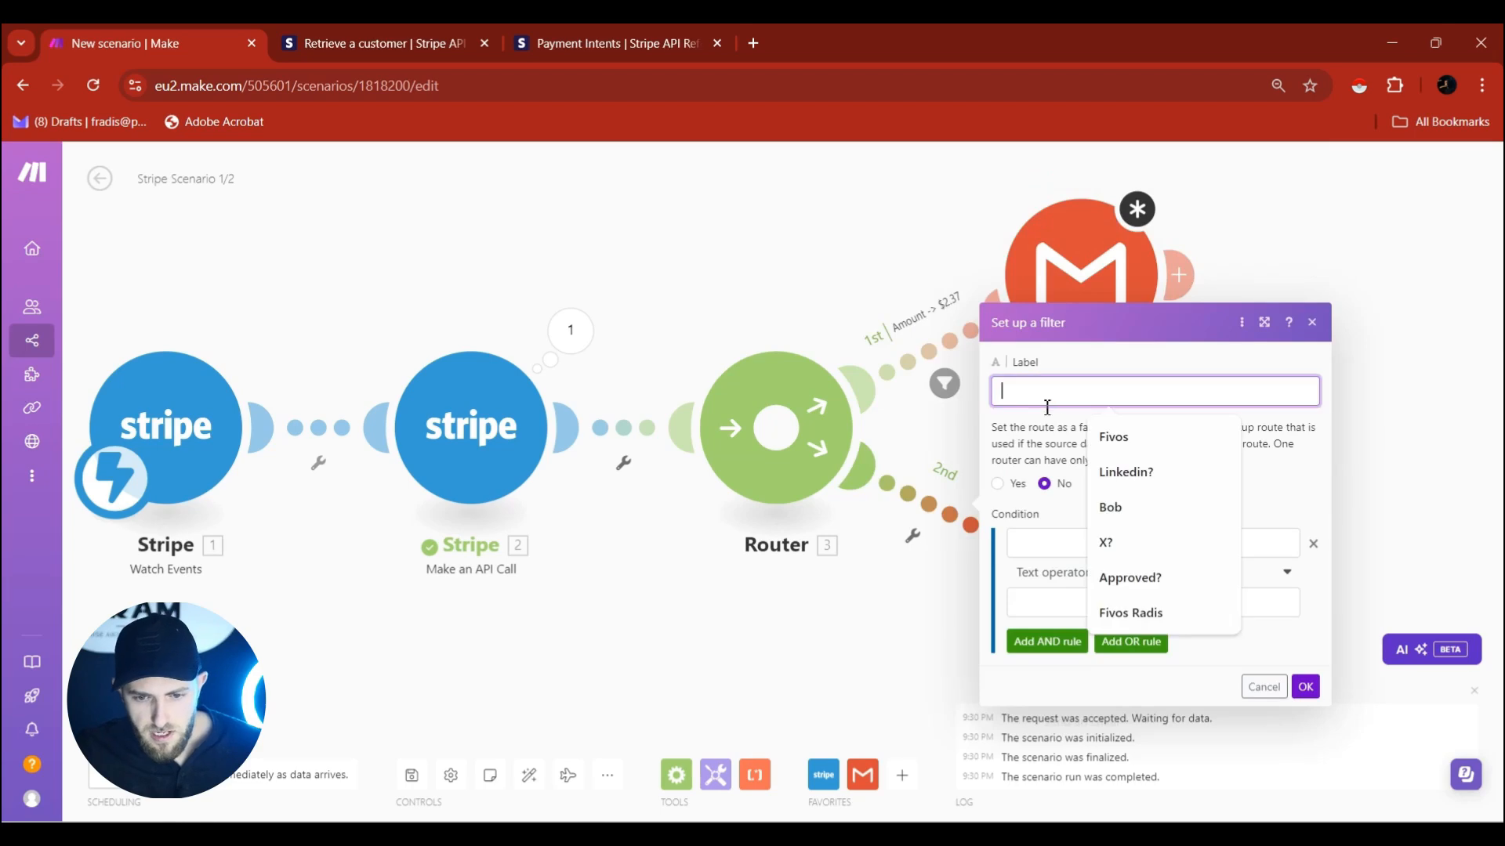
pyautogui.write('Amount')
pyautogui.click(1156, 511)
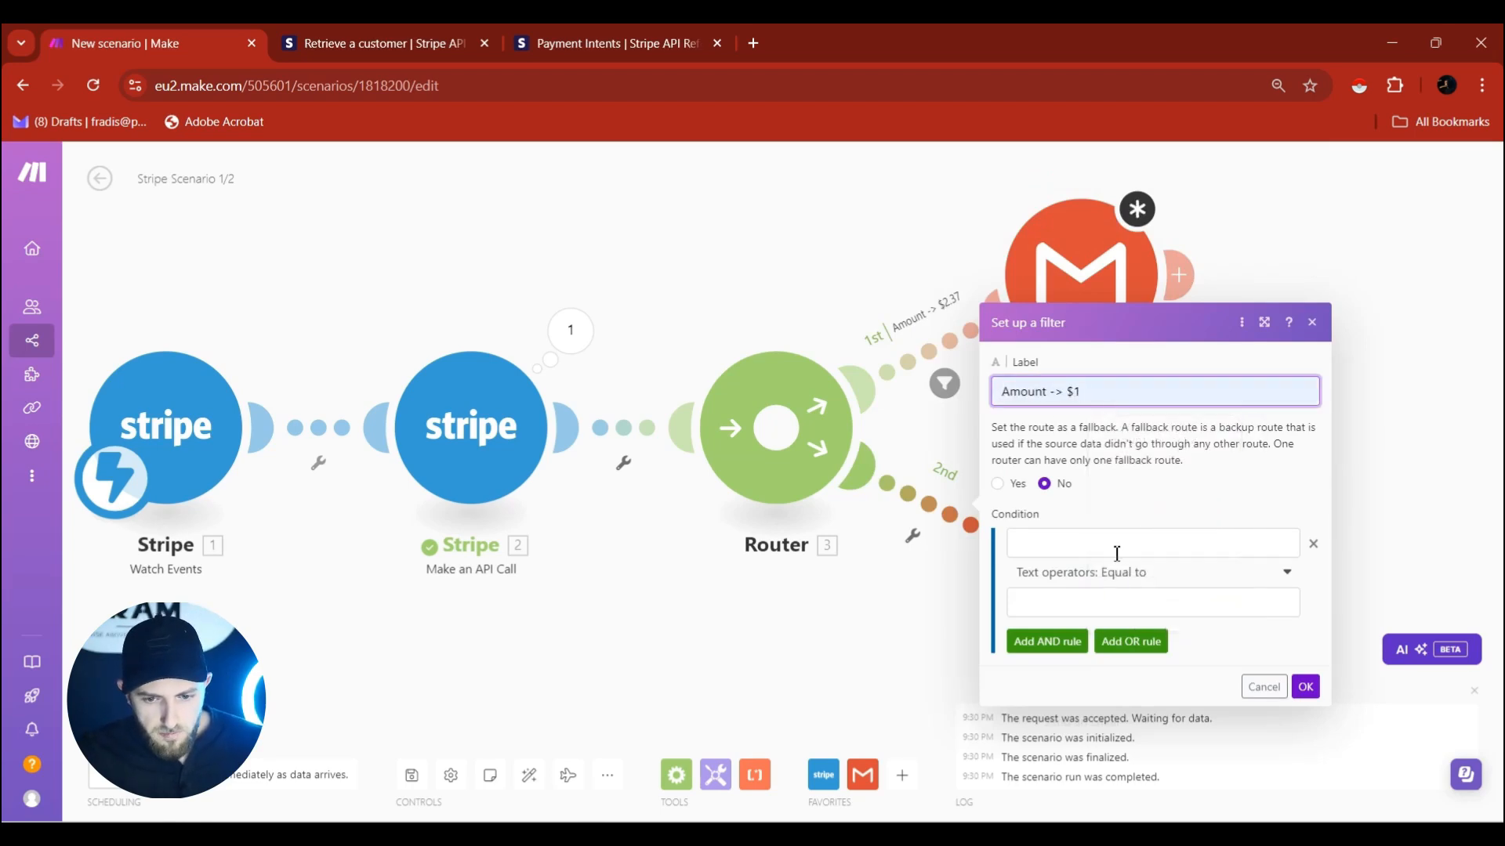
# Set route 2's condition to Plan Amount Equal to (case insensitive) 100 and save.
pyautogui.click(1117, 544)
pyautogui.scroll(-5, 782, 439)
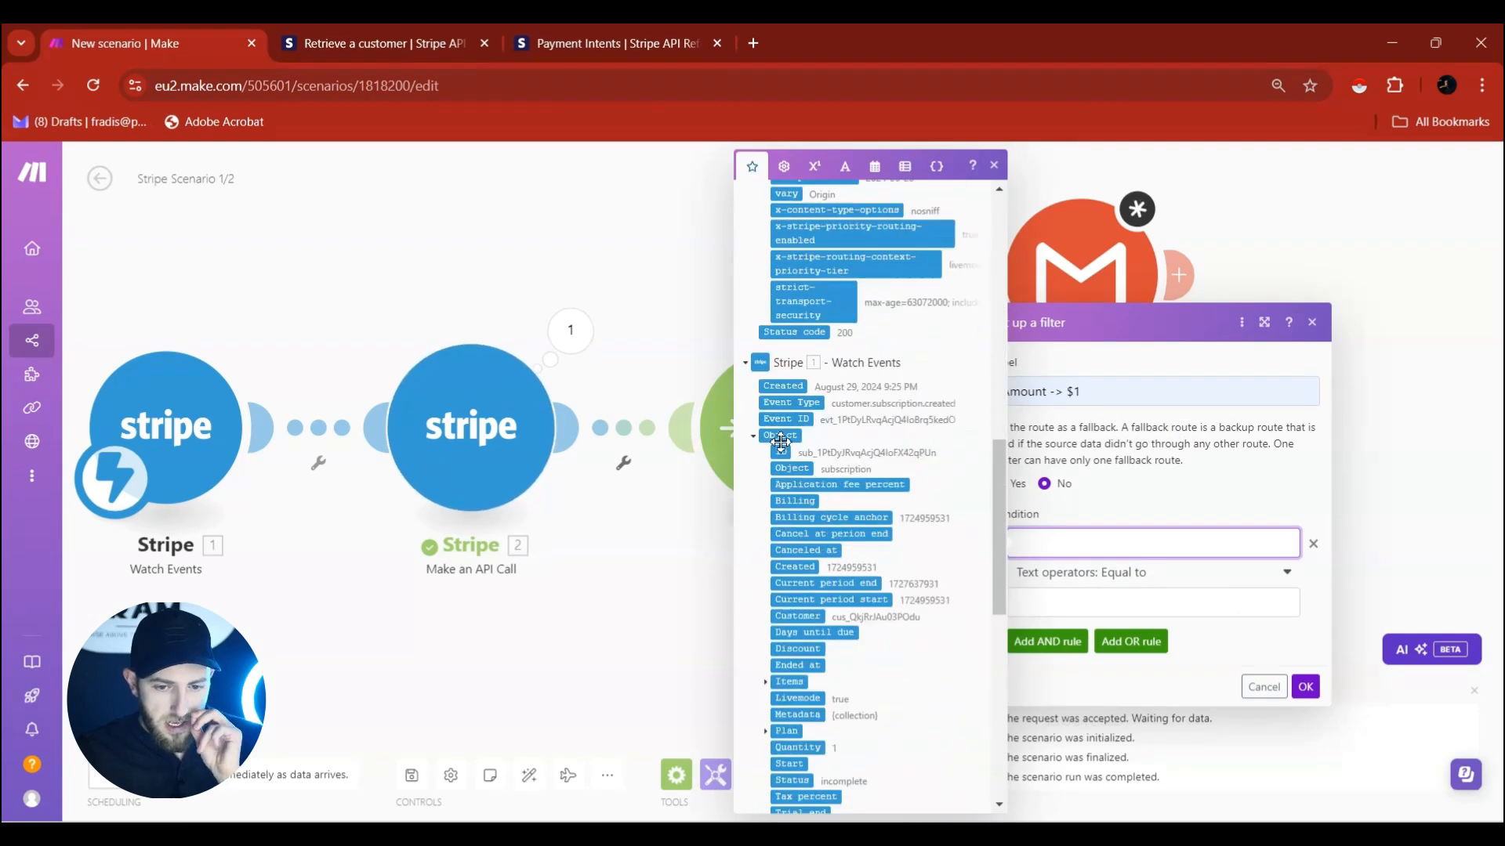
pyautogui.scroll(-1, 810, 476)
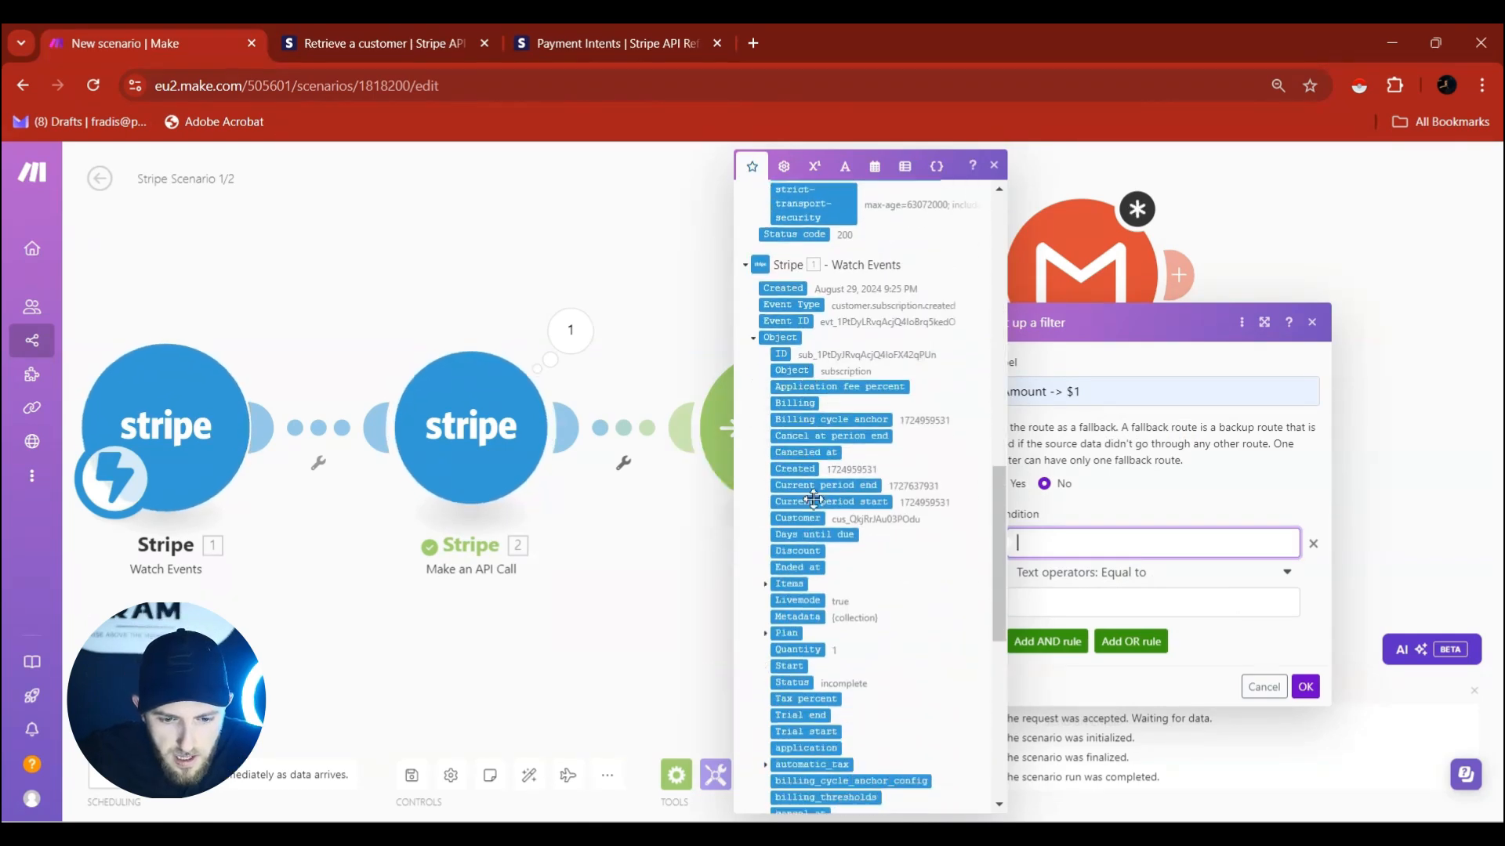
pyautogui.click(766, 635)
pyautogui.scroll(-1, 776, 619)
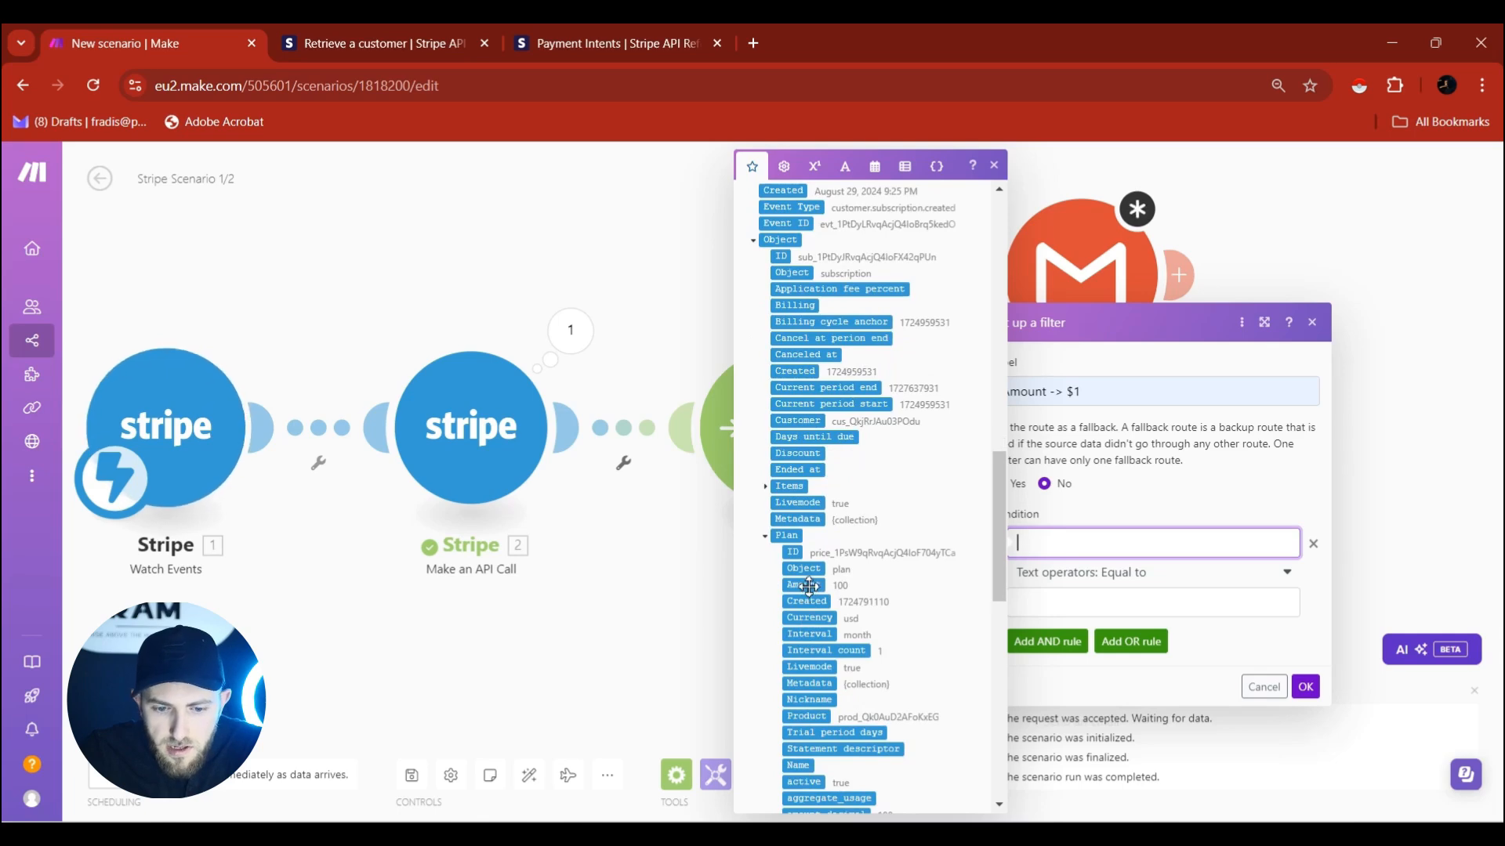
pyautogui.moveTo(810, 590); pyautogui.dragTo(1097, 545)
pyautogui.click(1116, 584)
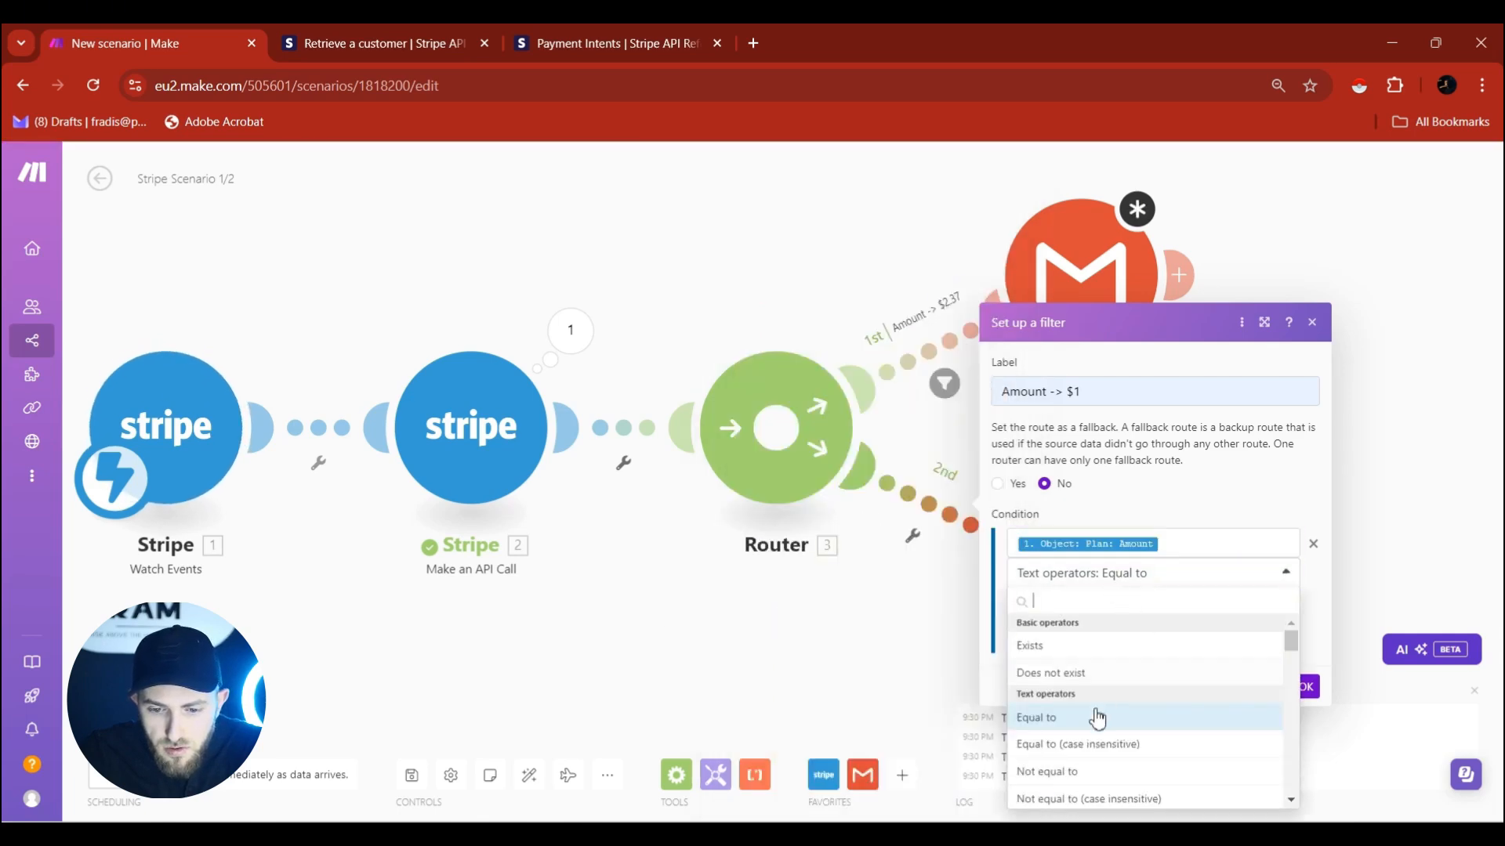
pyautogui.click(1089, 749)
pyautogui.click(1077, 607)
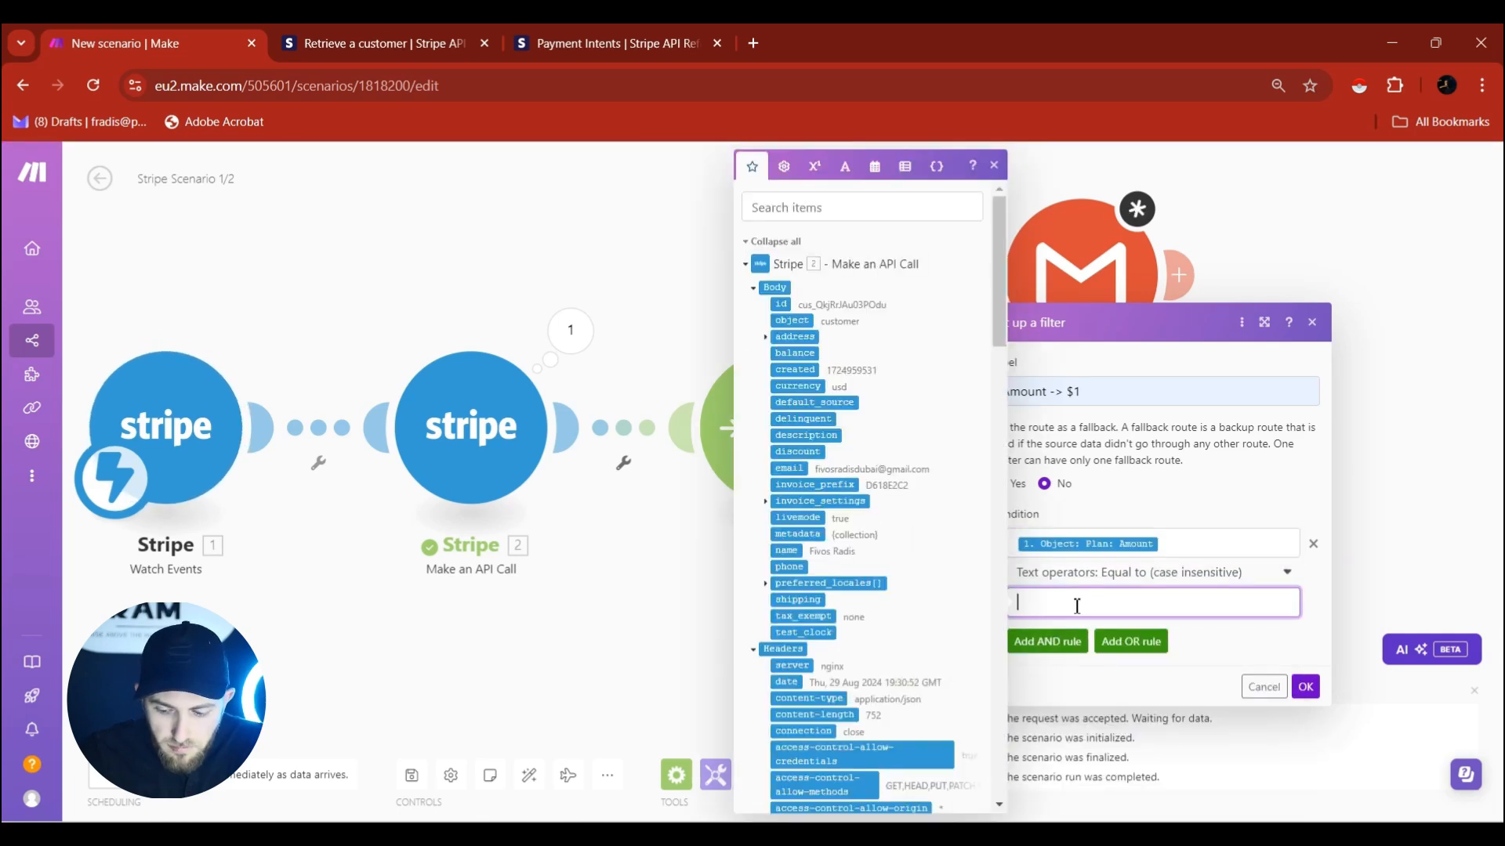
pyautogui.write('100')
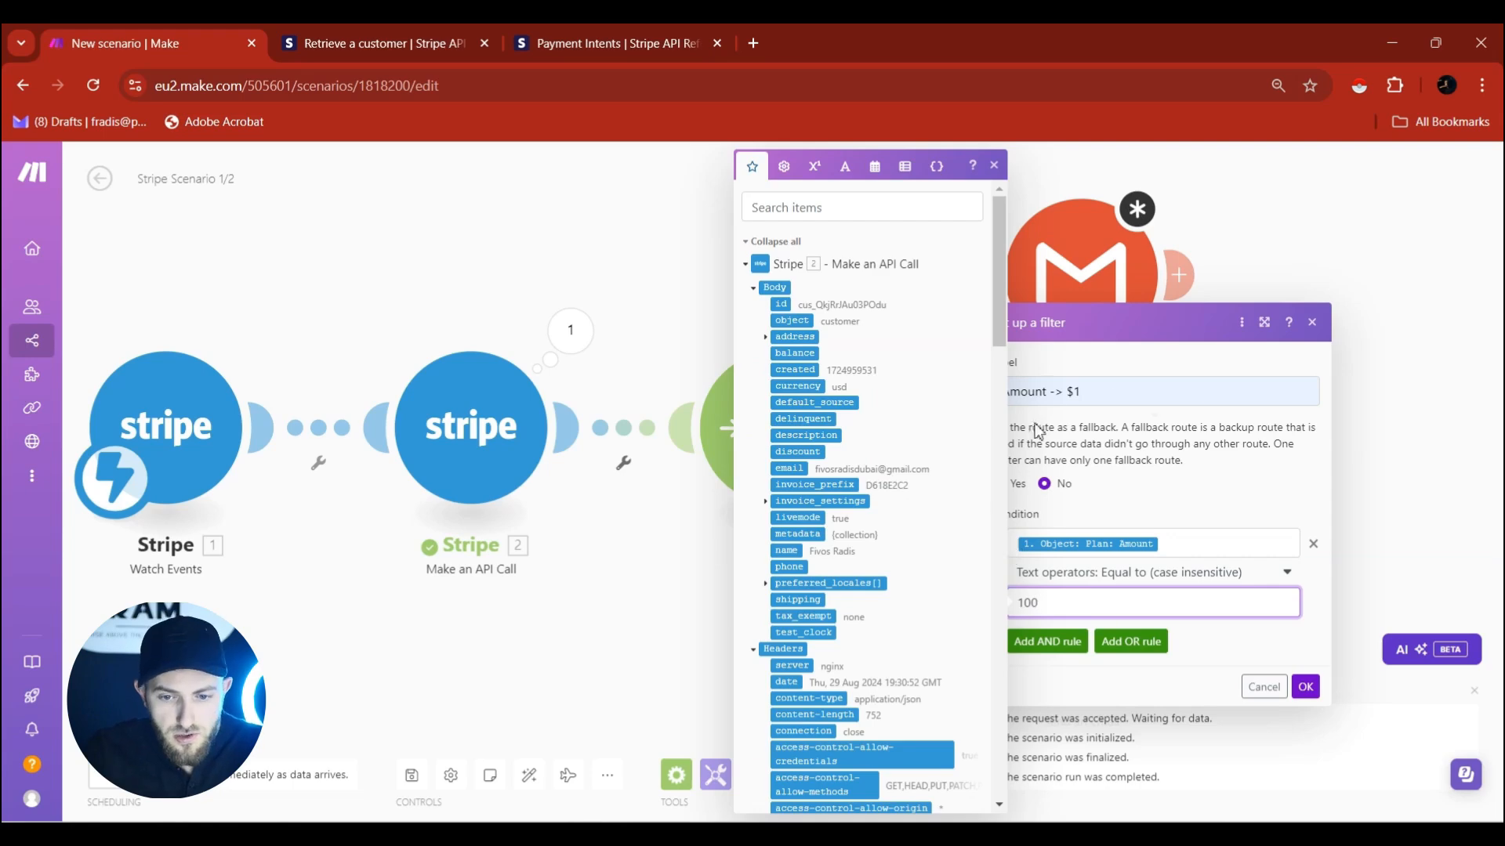
pyautogui.click(1306, 687)
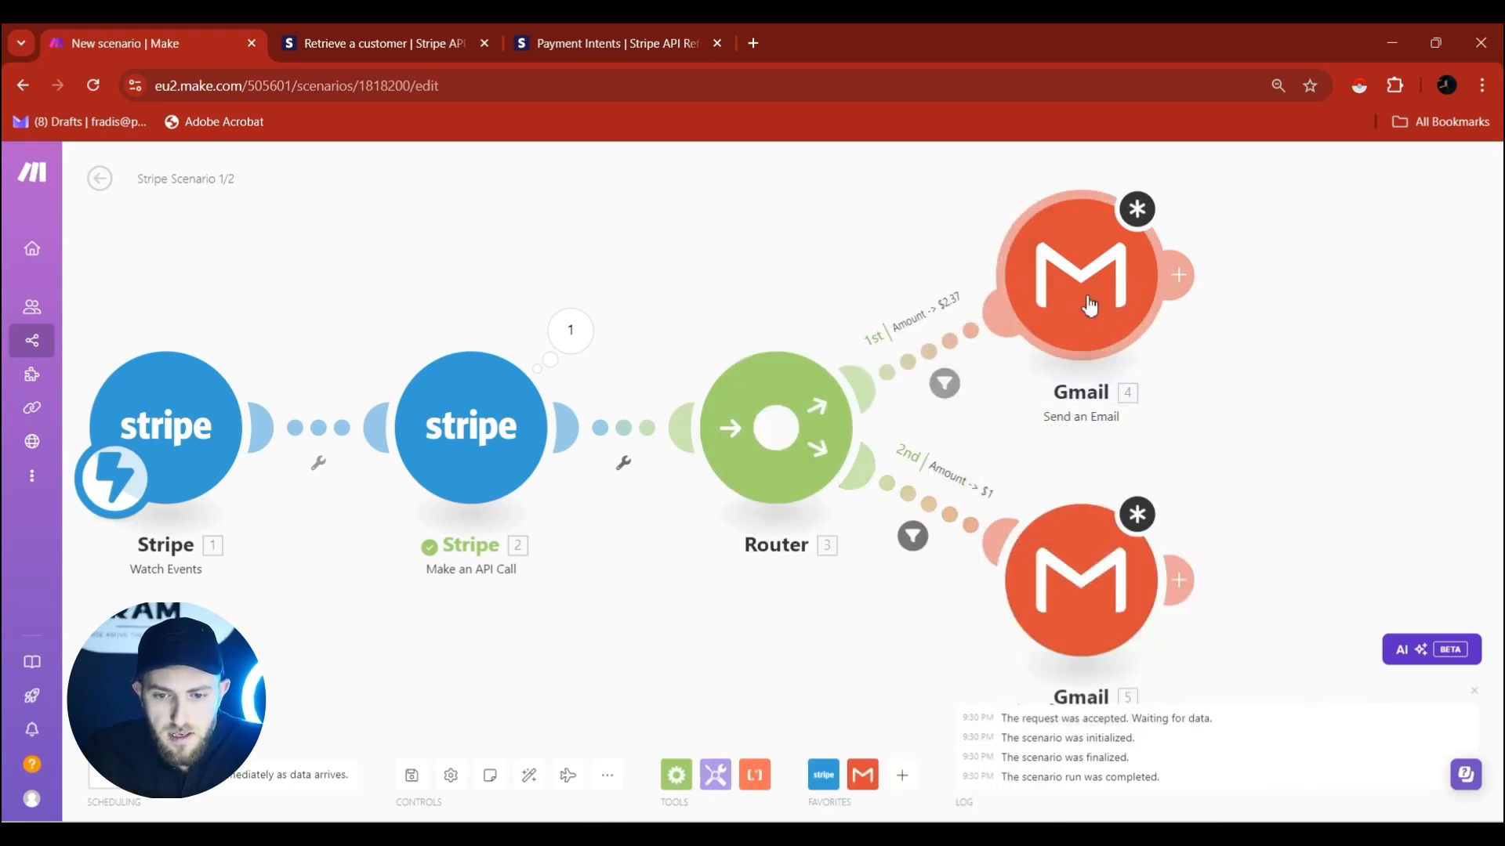
# Send route 1's Gmail email to the customer's email with subject 'Welcome to Test Subscription #2'.
pyautogui.click(1089, 305)
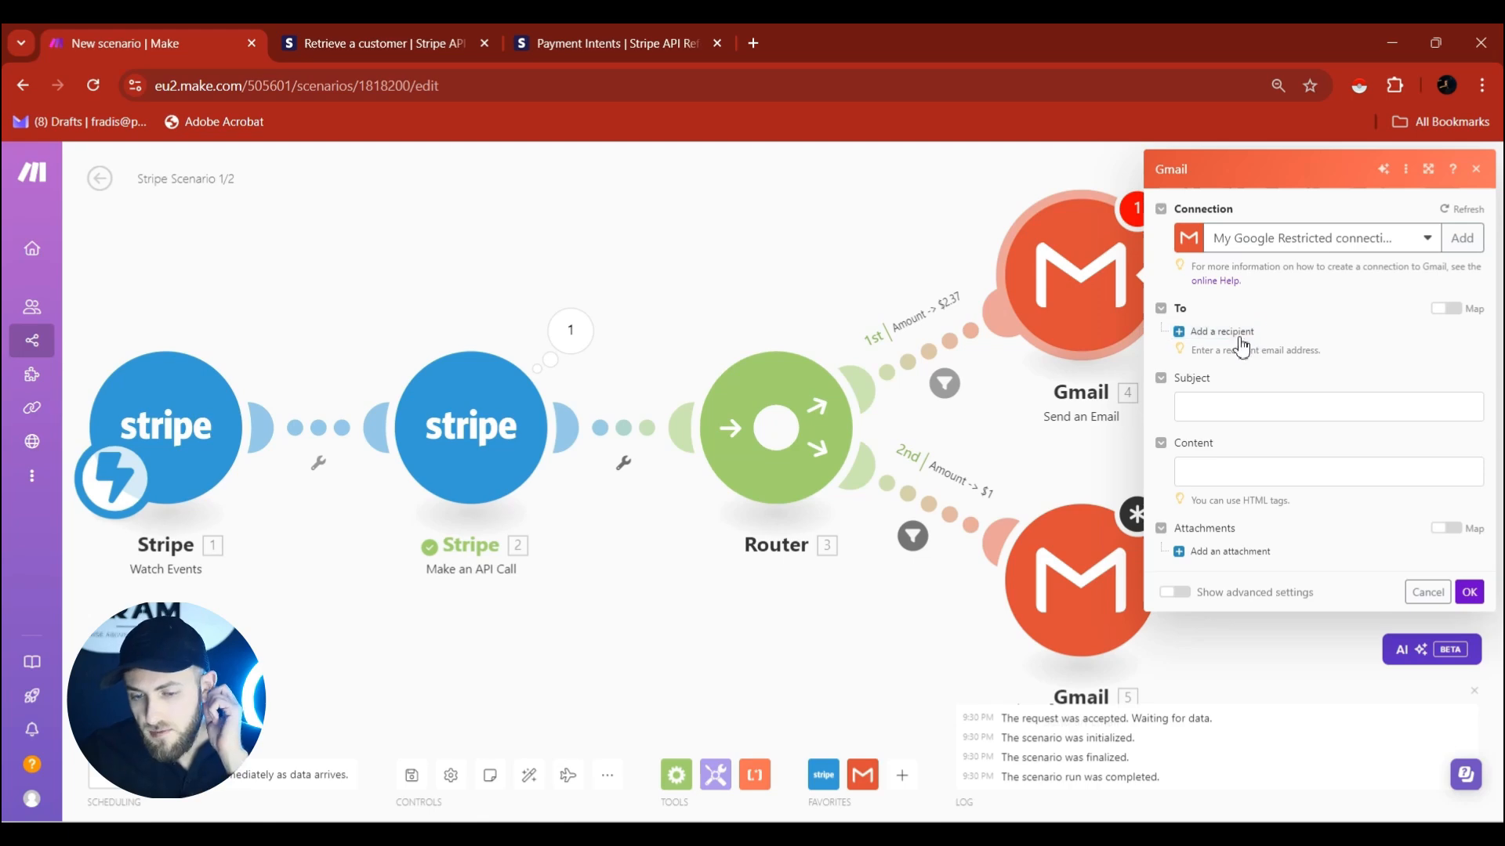
pyautogui.click(1228, 332)
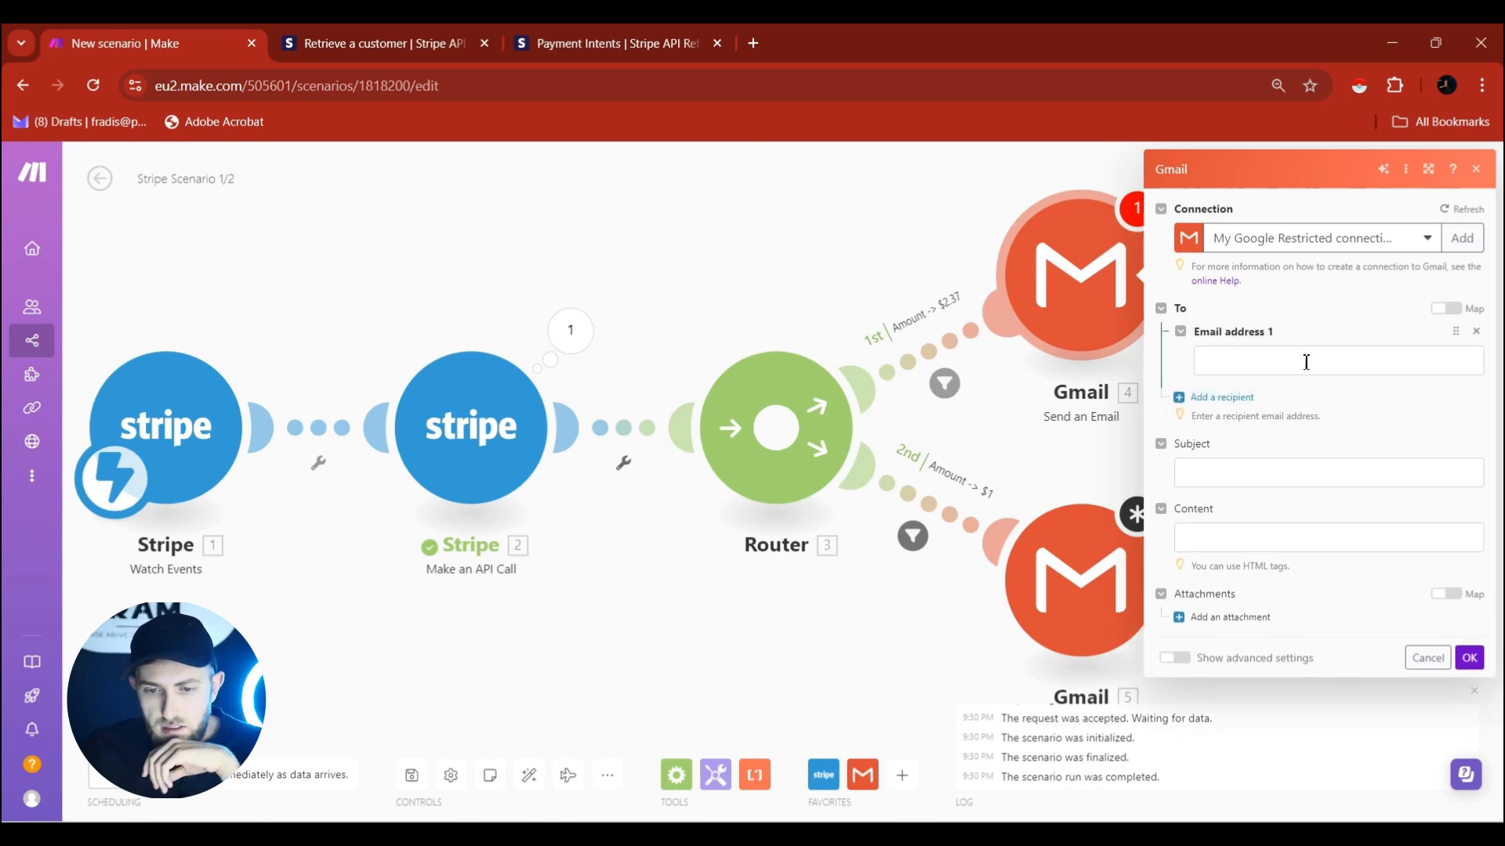
pyautogui.click(1336, 362)
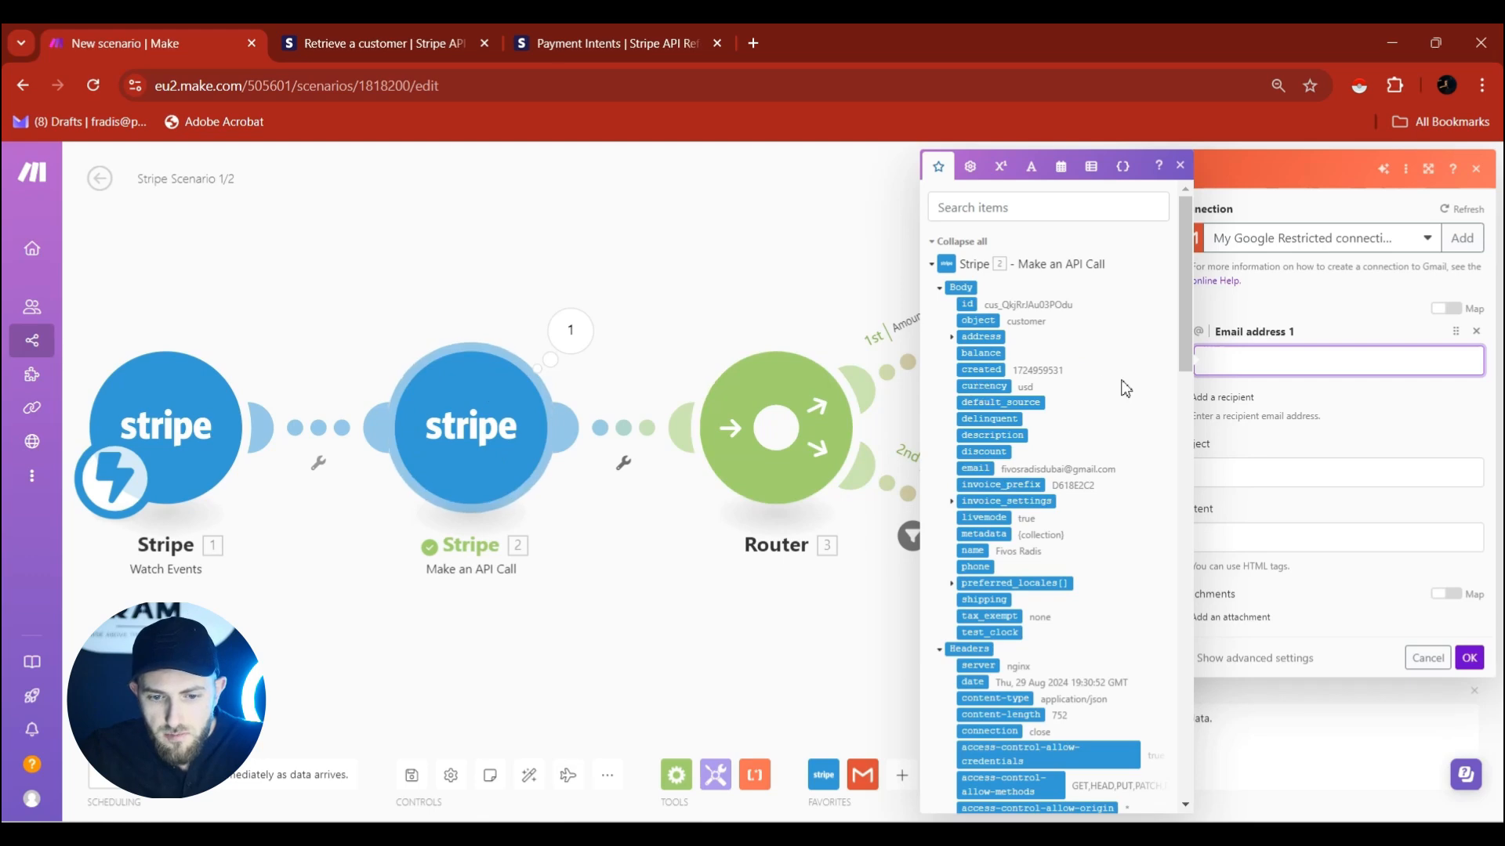
pyautogui.click(978, 468)
pyautogui.click(976, 469)
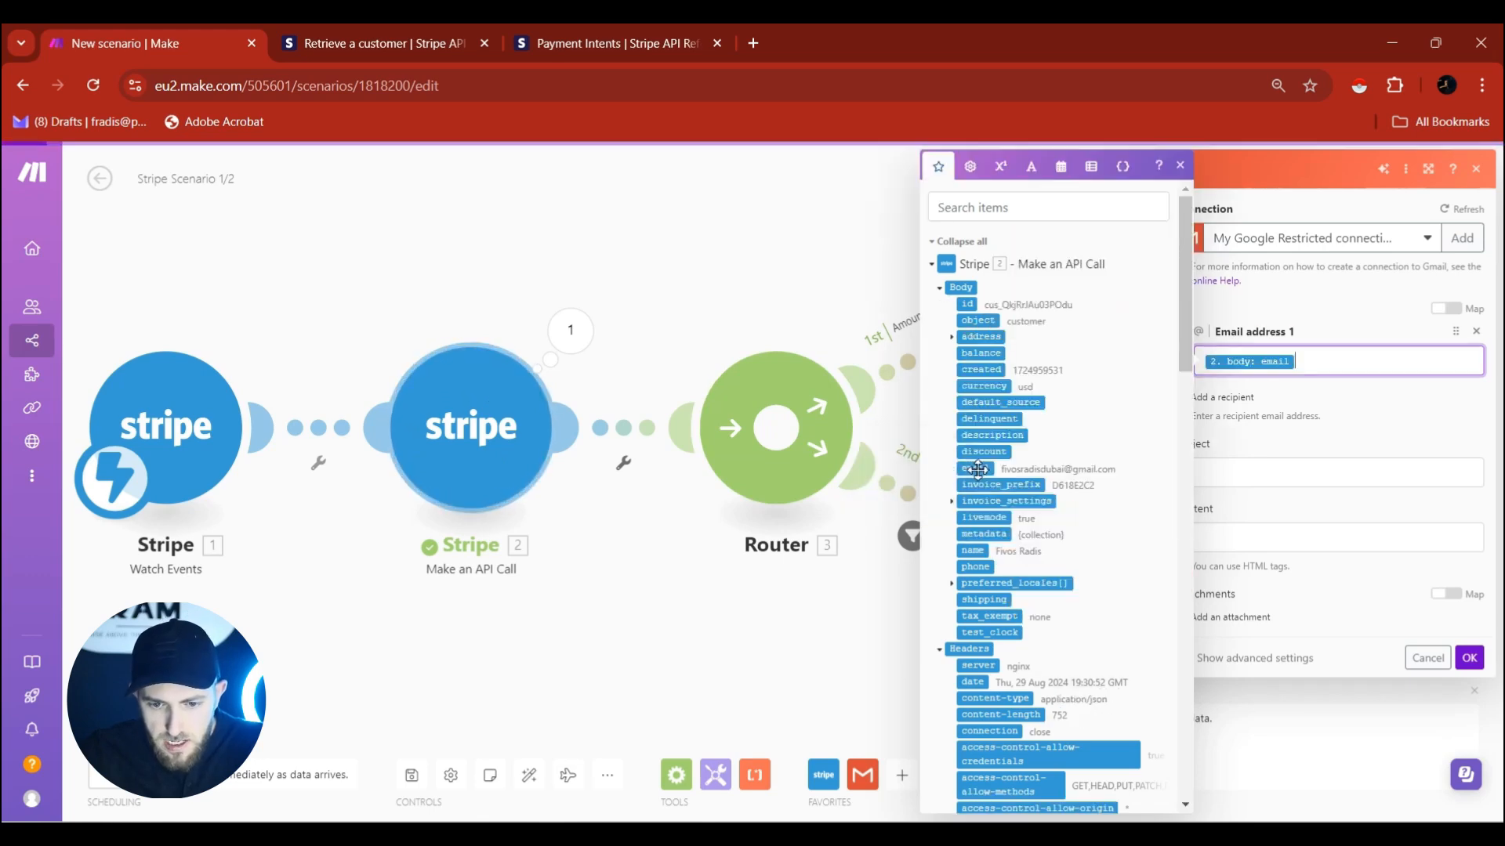
pyautogui.click(1330, 433)
pyautogui.click(1203, 474)
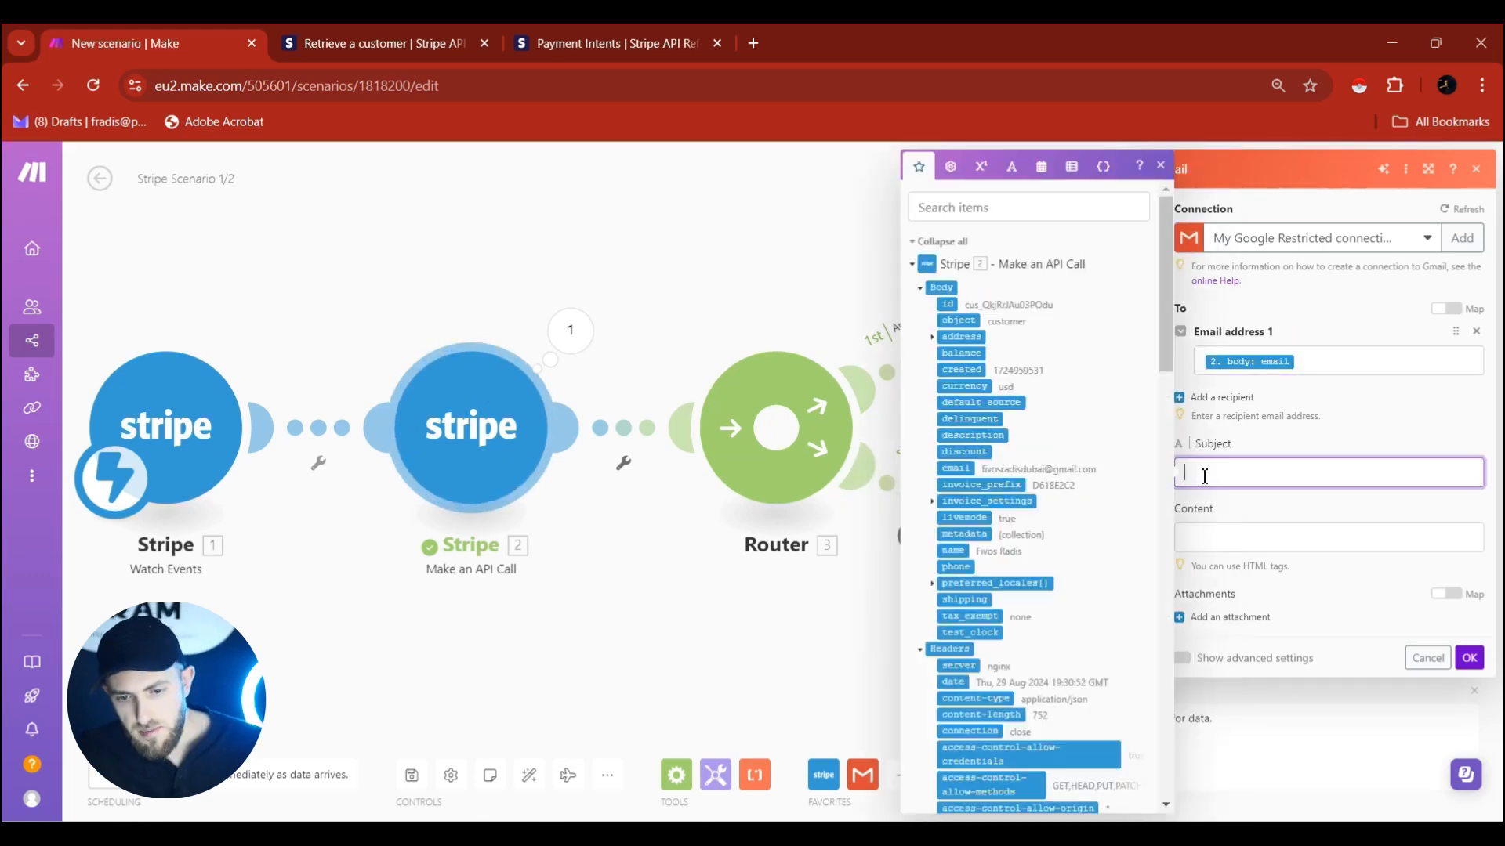
pyautogui.write('Welcome to')
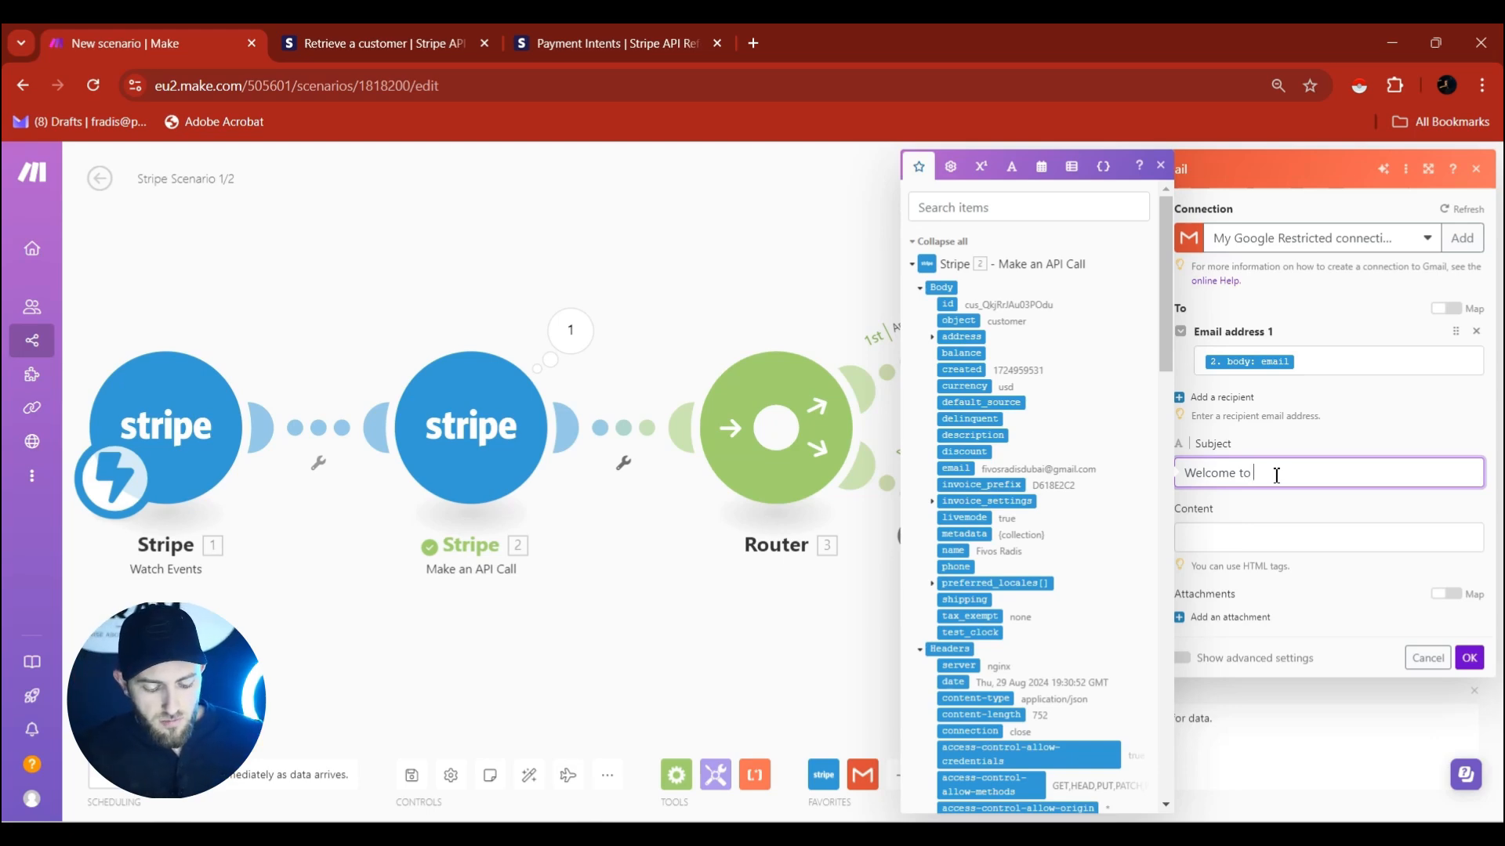
pyautogui.write('Test Su')
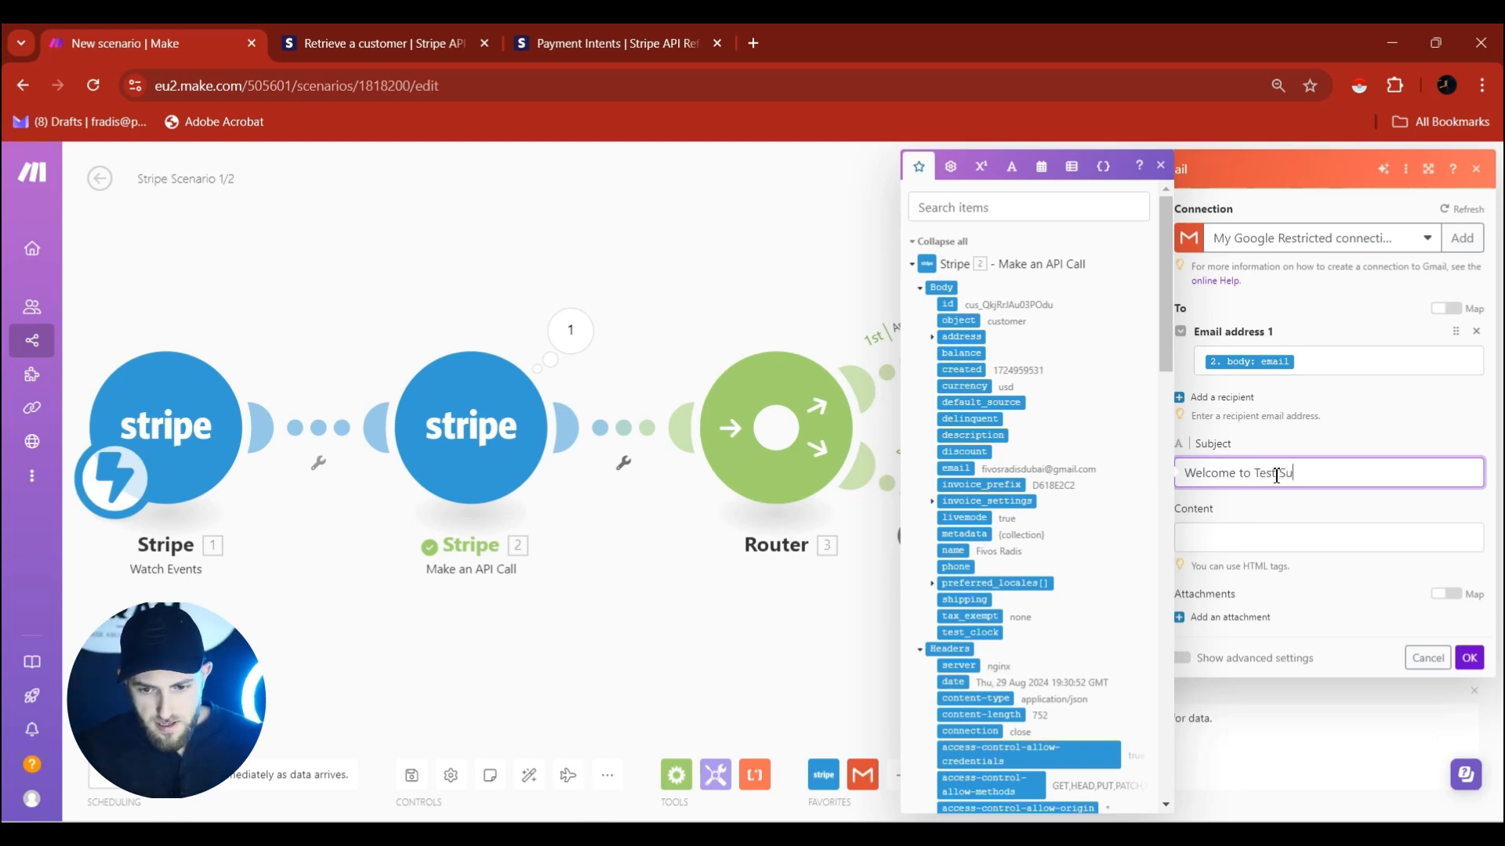
pyautogui.write('bscription #2')
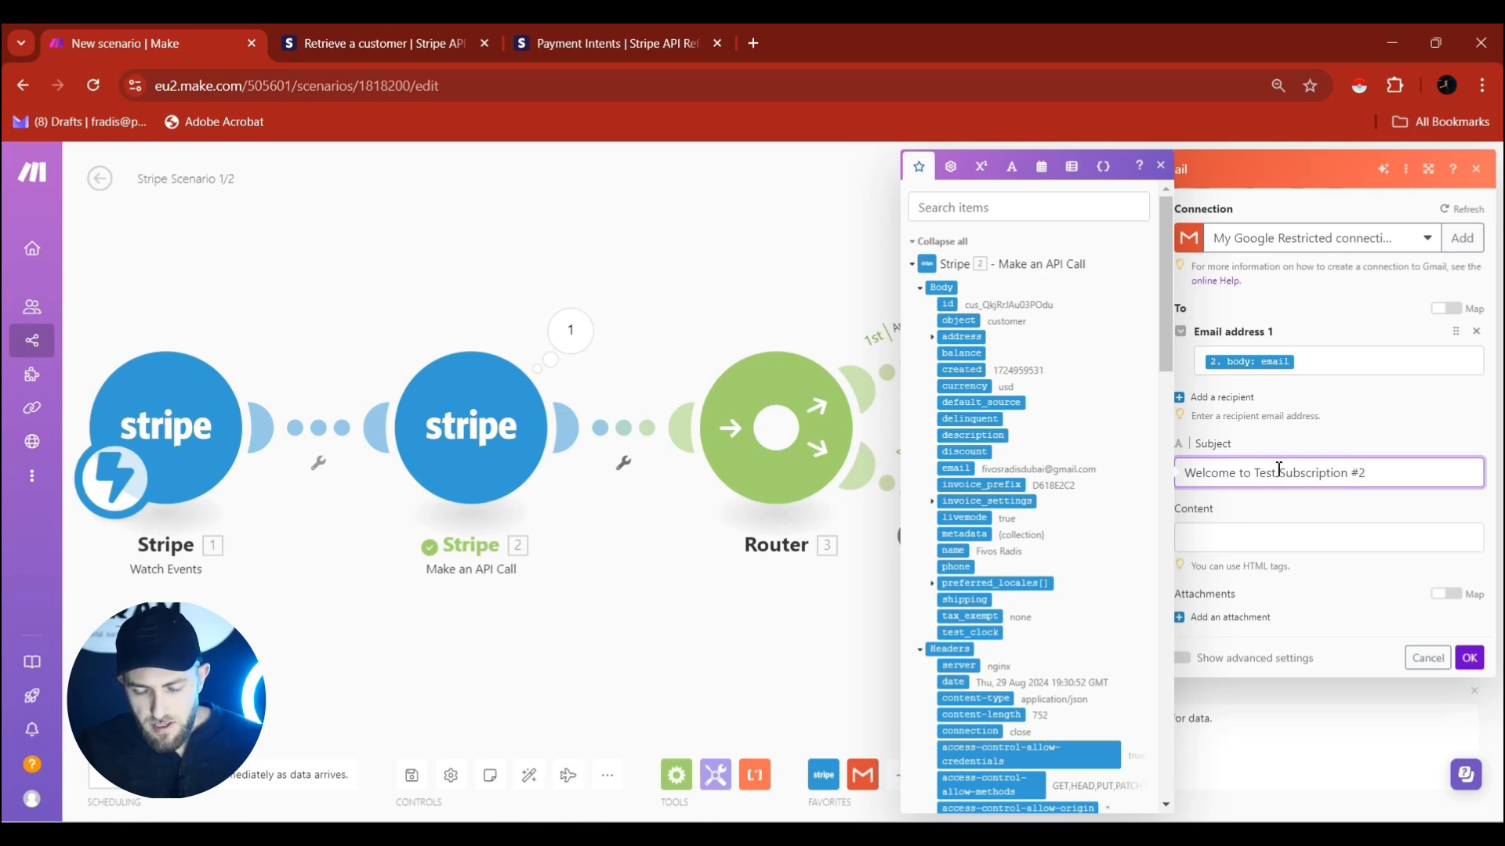
# Write the body: greeting, 'Welcome to Test Subscription #2.', '...', and a 'Best,' sign-off with the sender's name.
pyautogui.click(1275, 540)
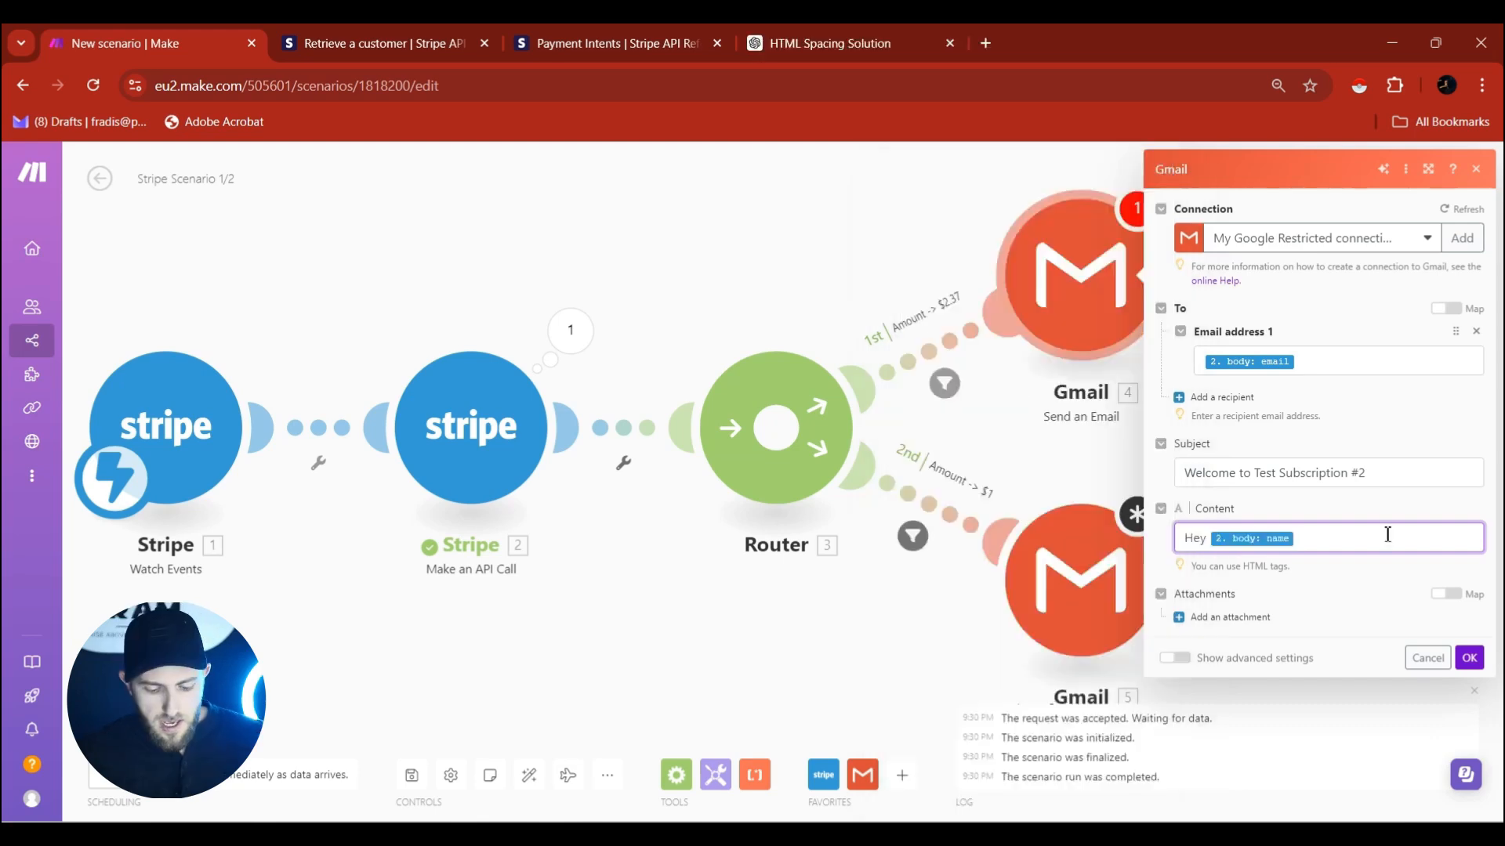
pyautogui.press('Return')
pyautogui.press('Return')
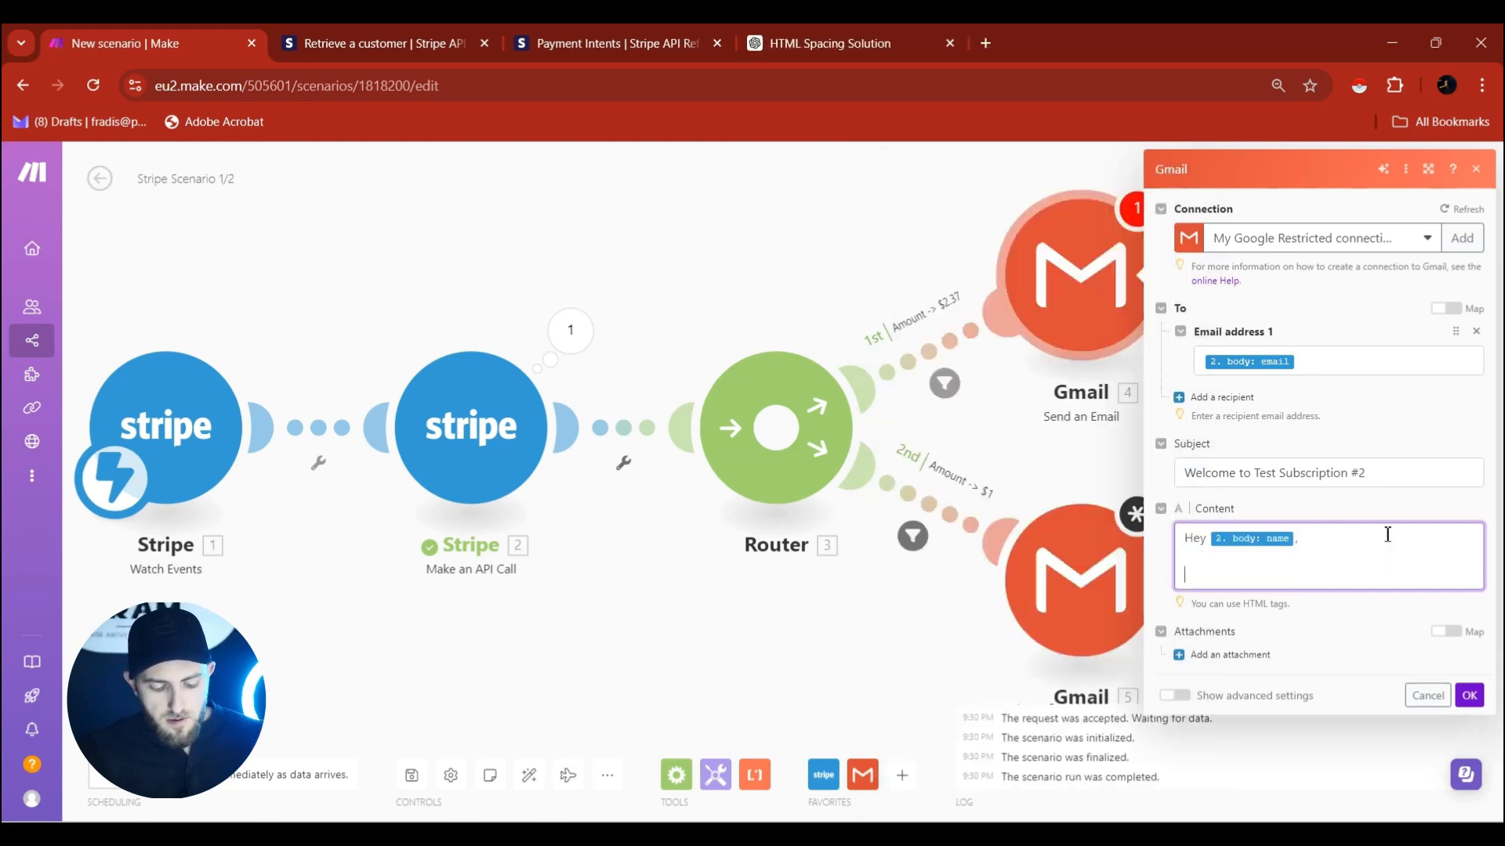
pyautogui.write('Welcome to')
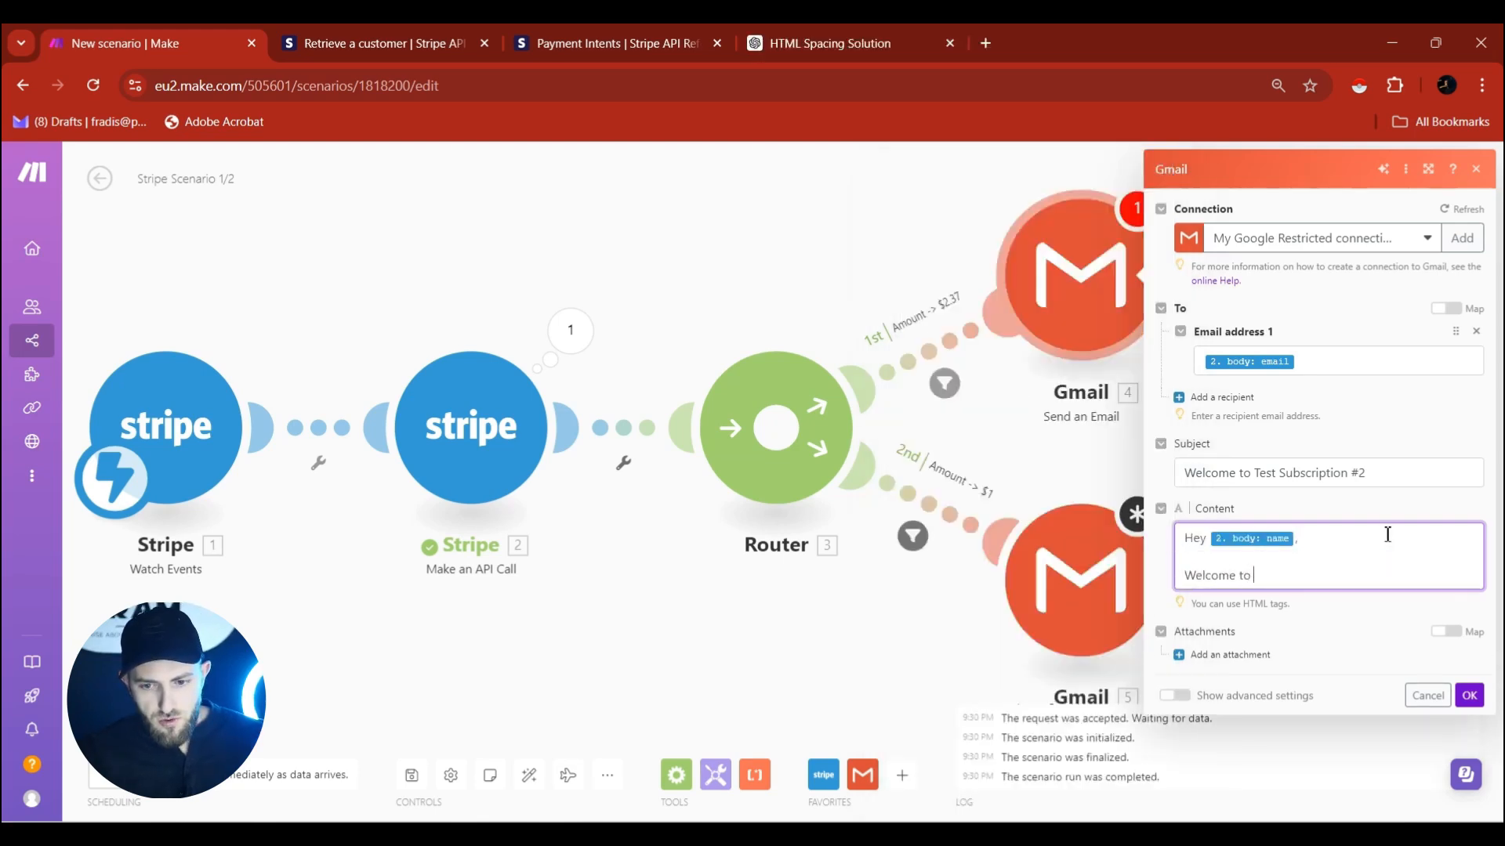
pyautogui.write(' Test')
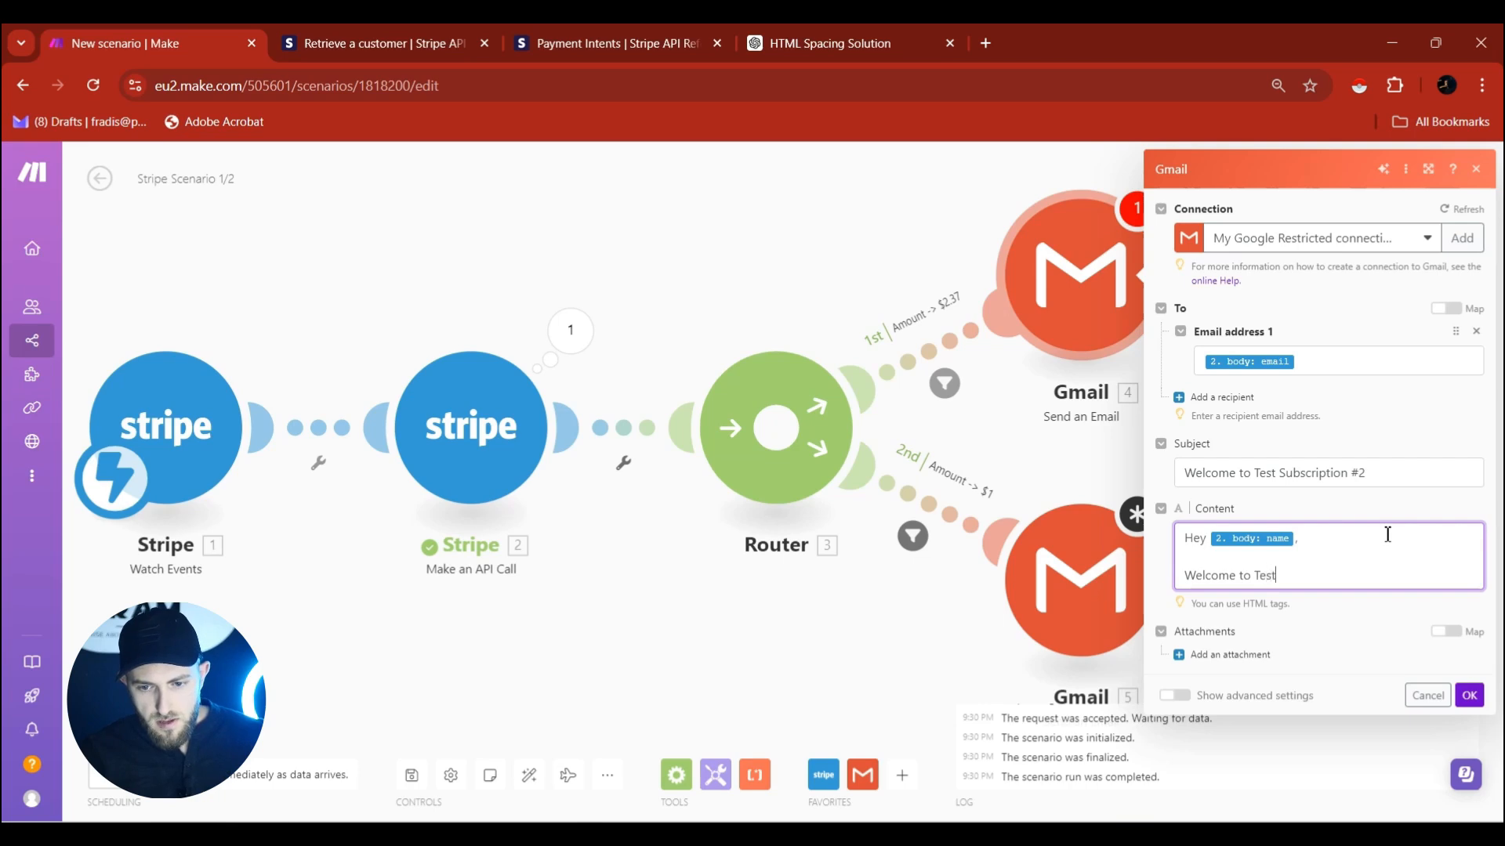
pyautogui.write(' Subscription #2')
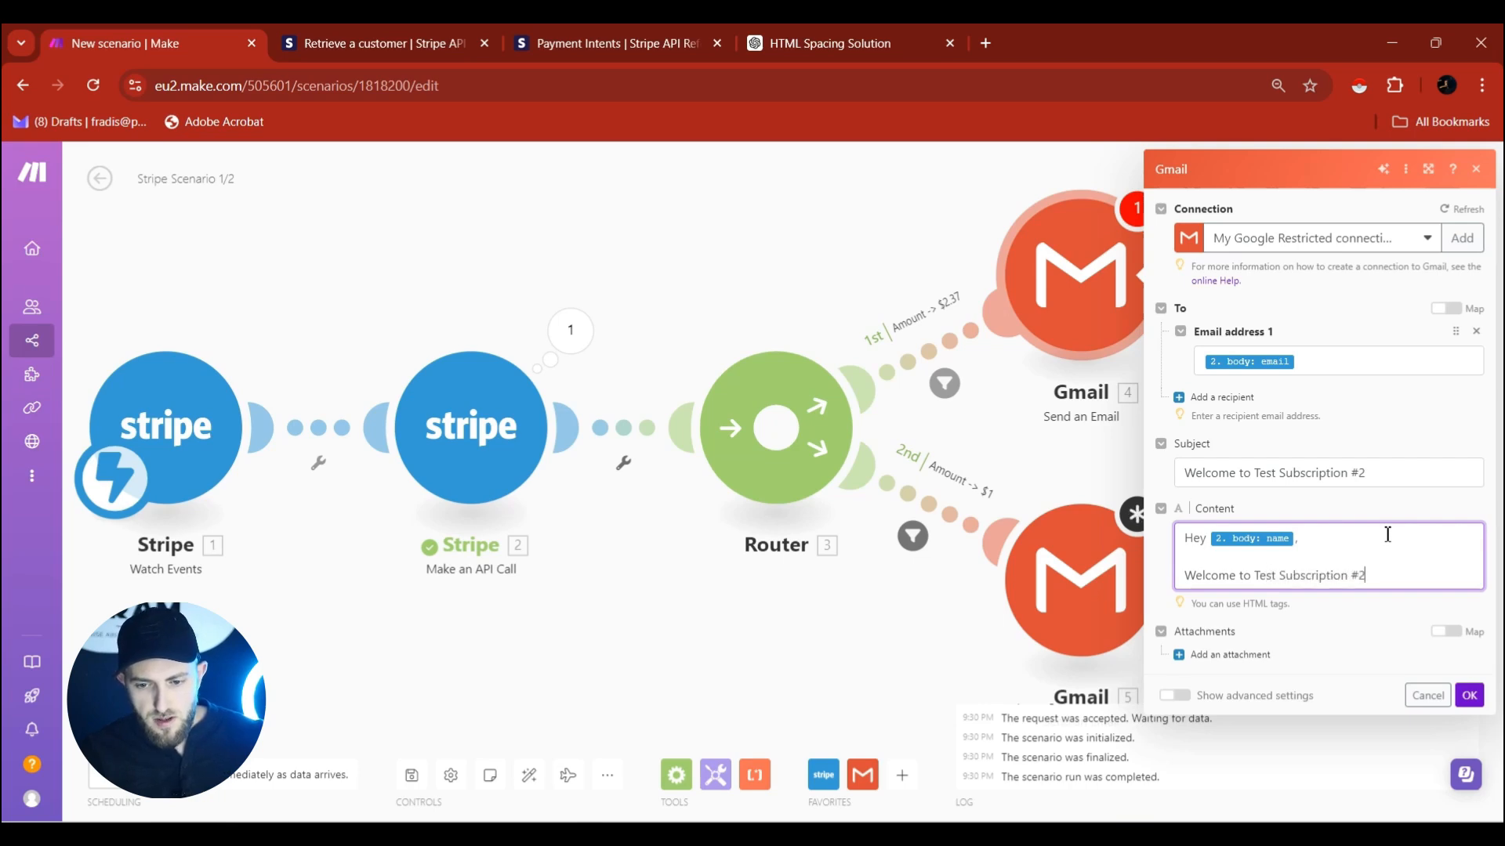
pyautogui.write('.')
pyautogui.press('Return')
pyautogui.press('Return')
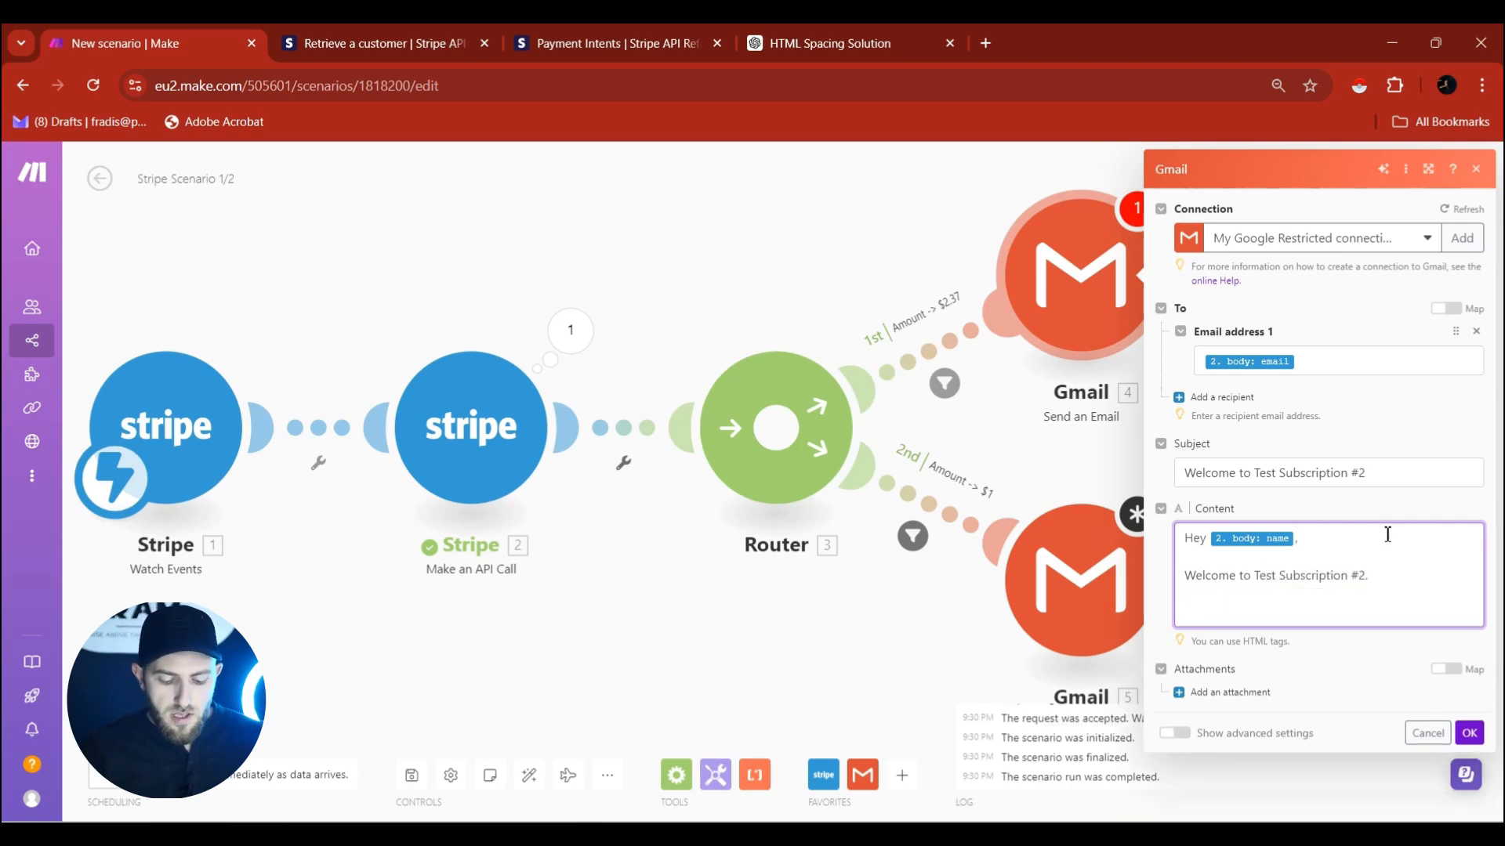
pyautogui.write('...')
pyautogui.press('Return')
pyautogui.press('Return')
pyautogui.write('Be')
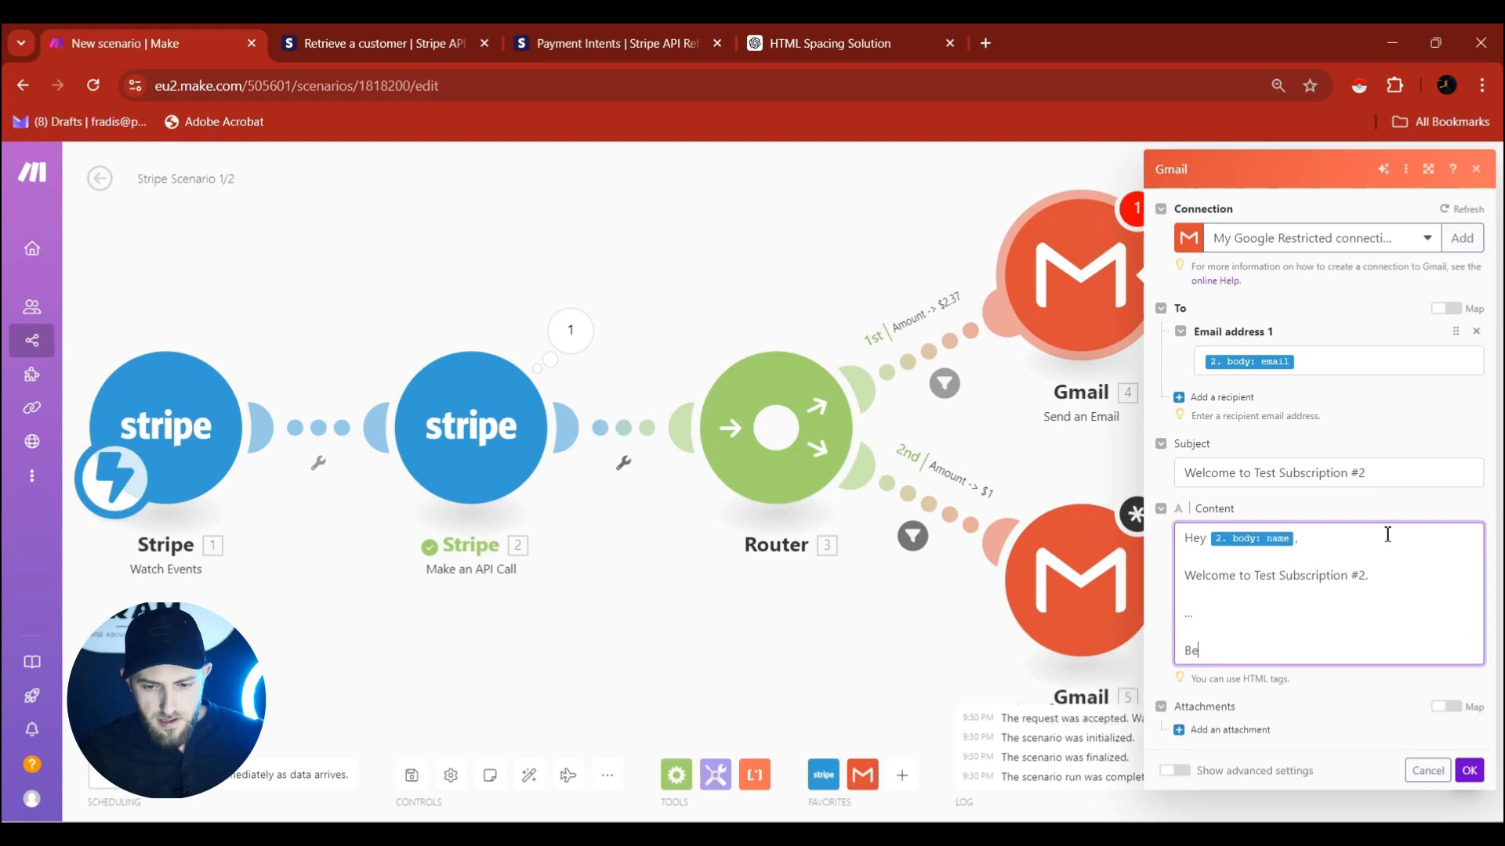
pyautogui.write('st, Fivos')
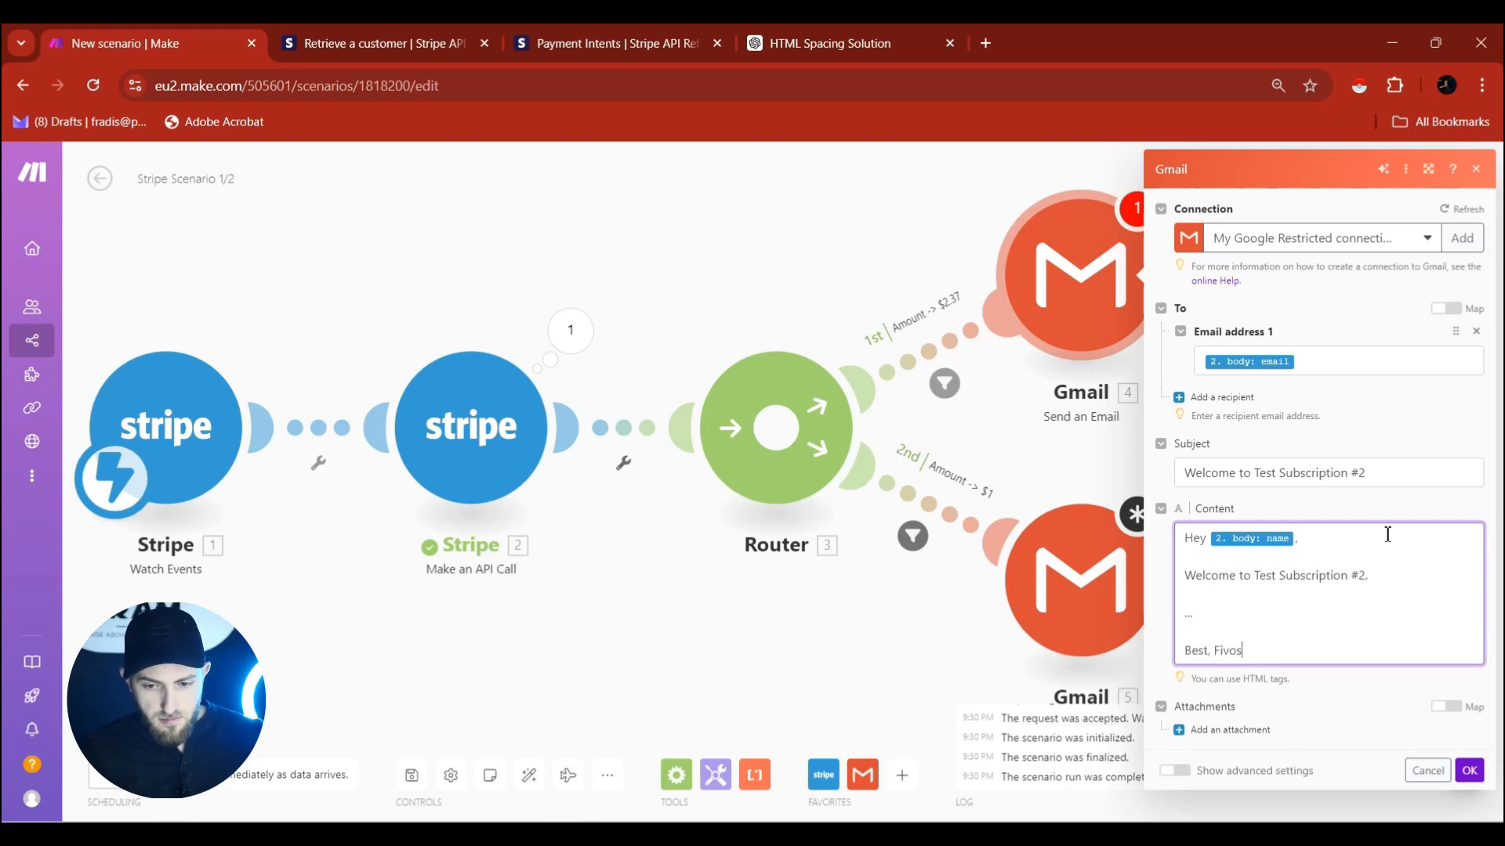
pyautogui.tripleClick(1240, 679)
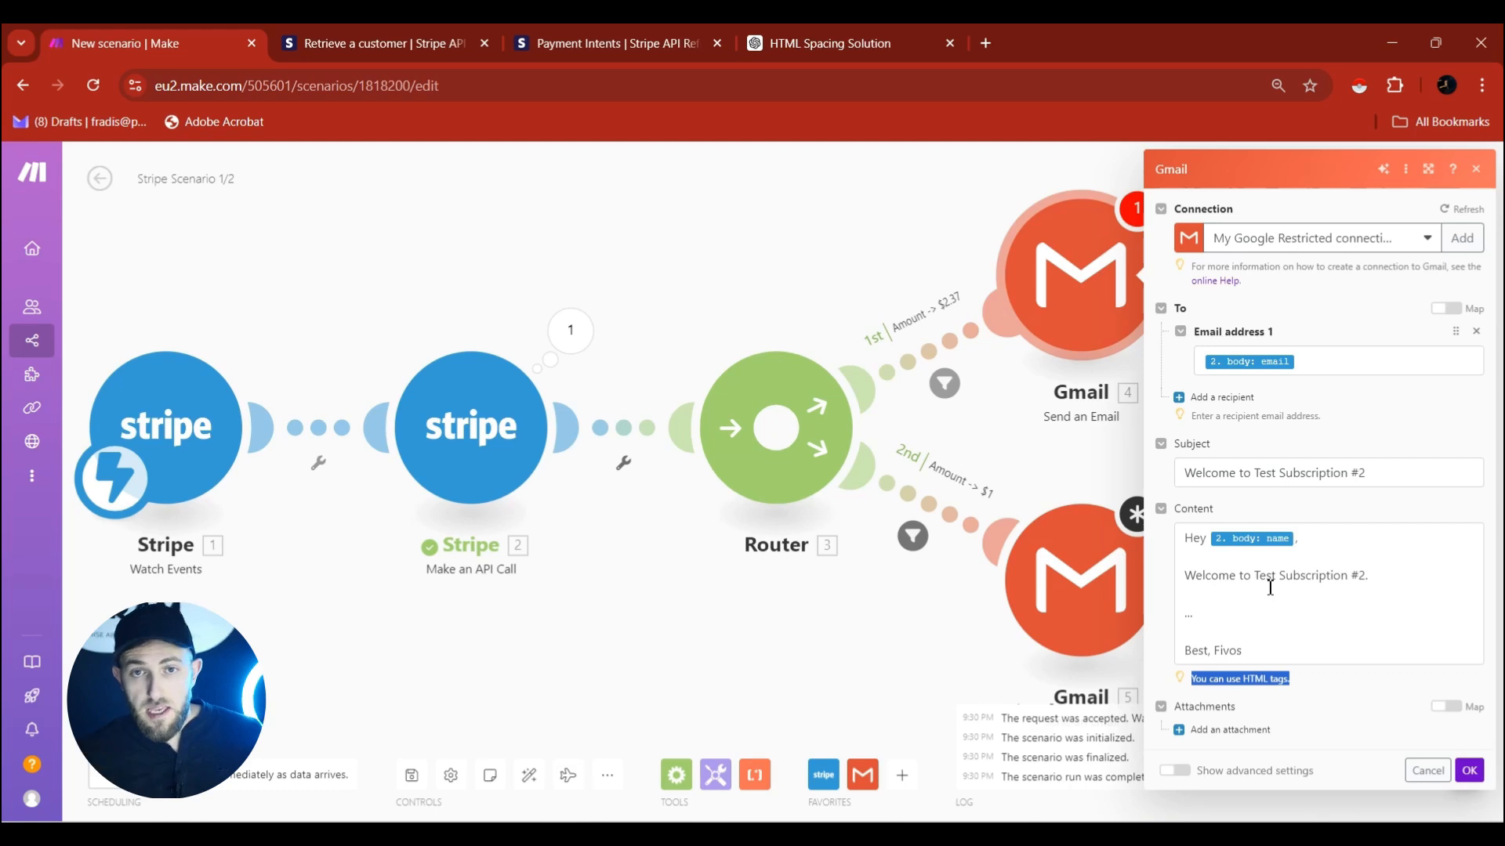
pyautogui.click(1270, 588)
pyautogui.hotkey('ctrl', 'a')
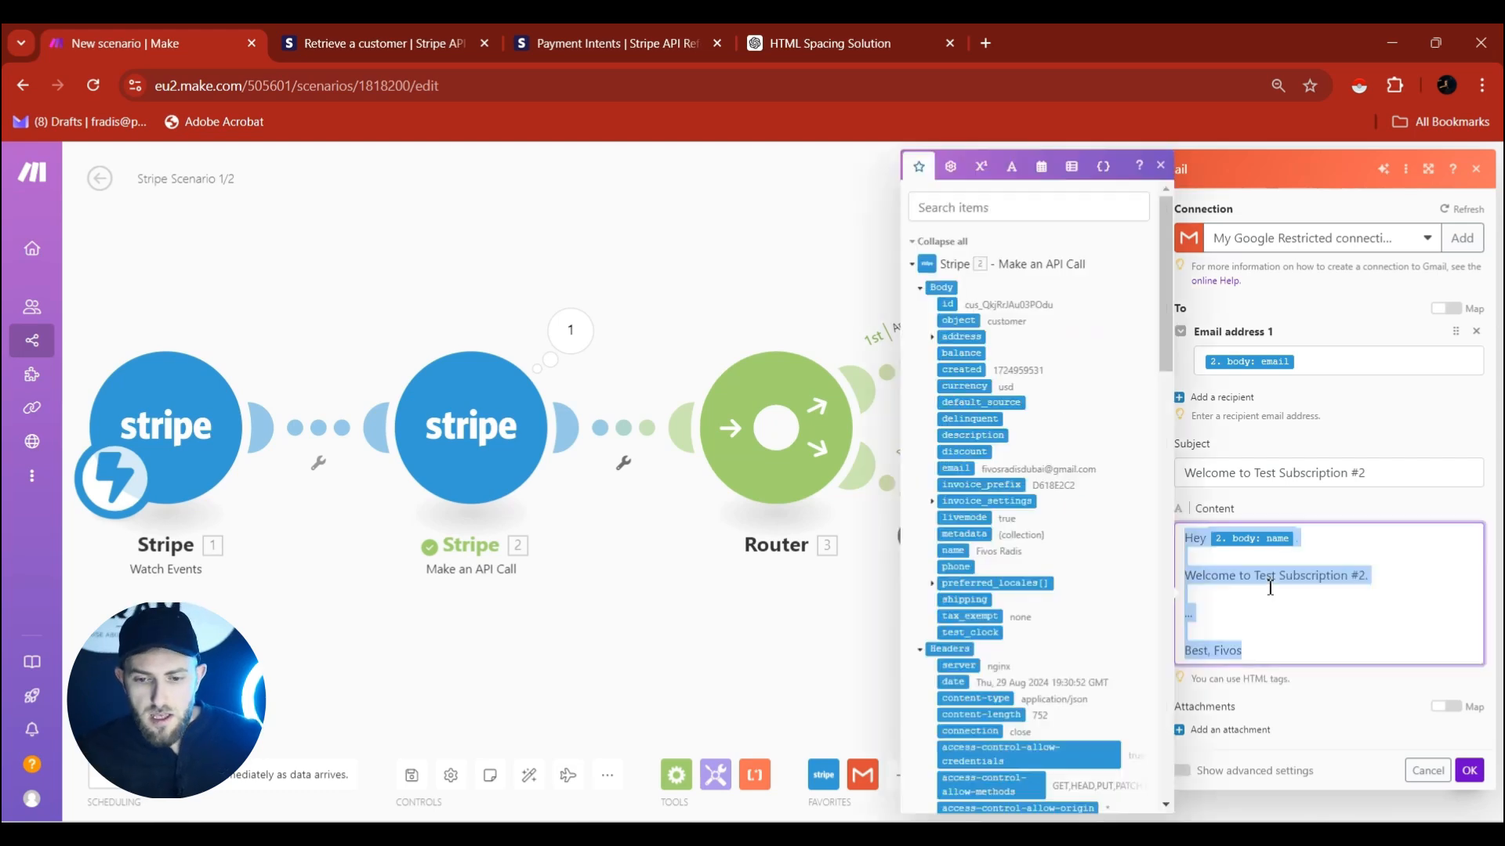
# Have ChatGPT convert the pasted email text into HTML with 'Convert the above into html', then copy the code.
pyautogui.click(842, 43)
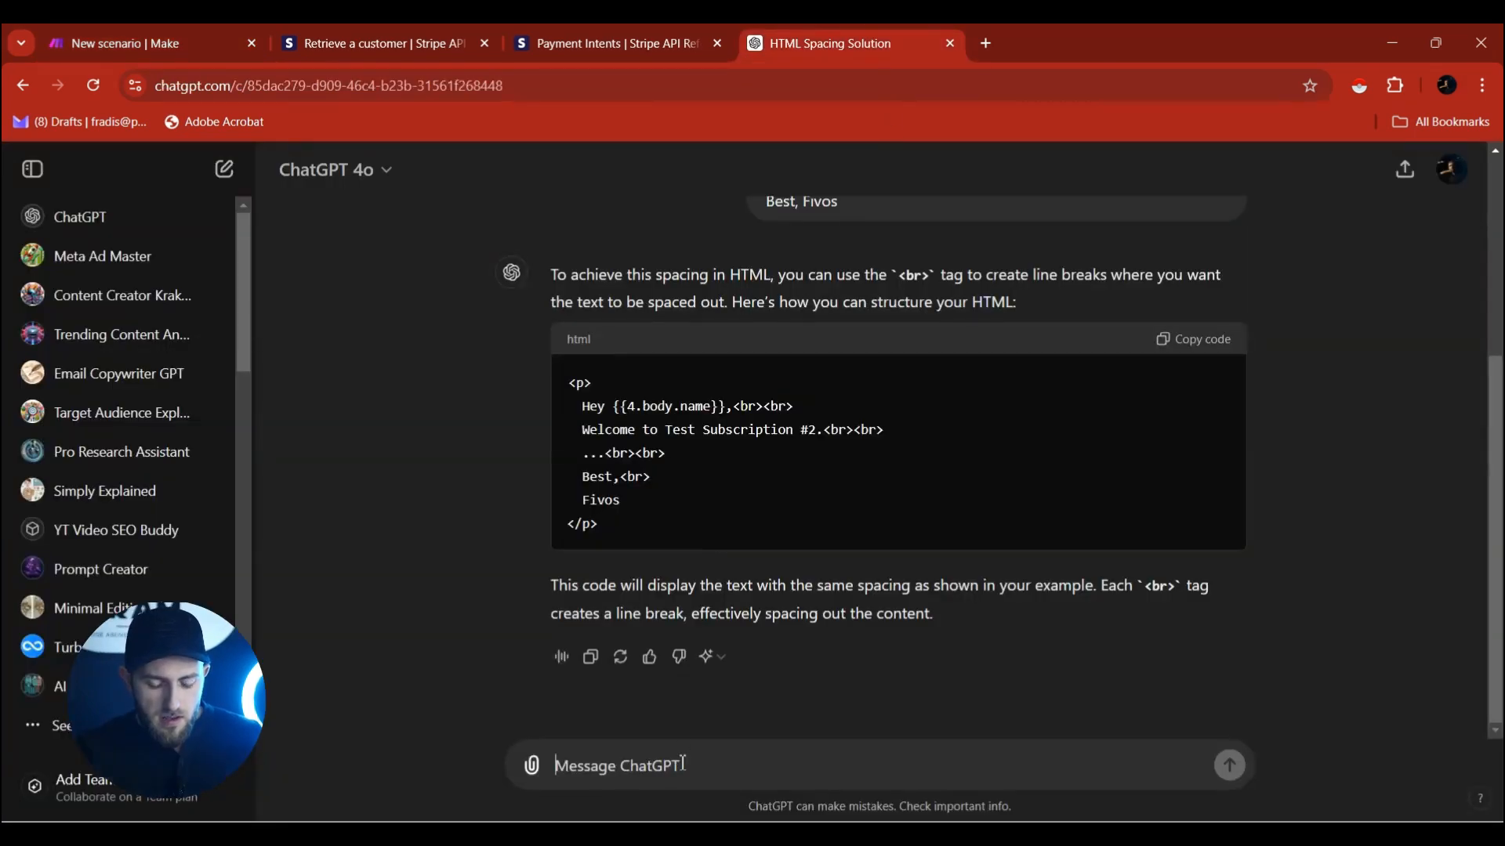
pyautogui.write('Hey {{4.body.name}},  Welcome to Test Subscription #2.  ...  Best, Fivos')
pyautogui.hotkey('shift', 'Return')
pyautogui.write('C')
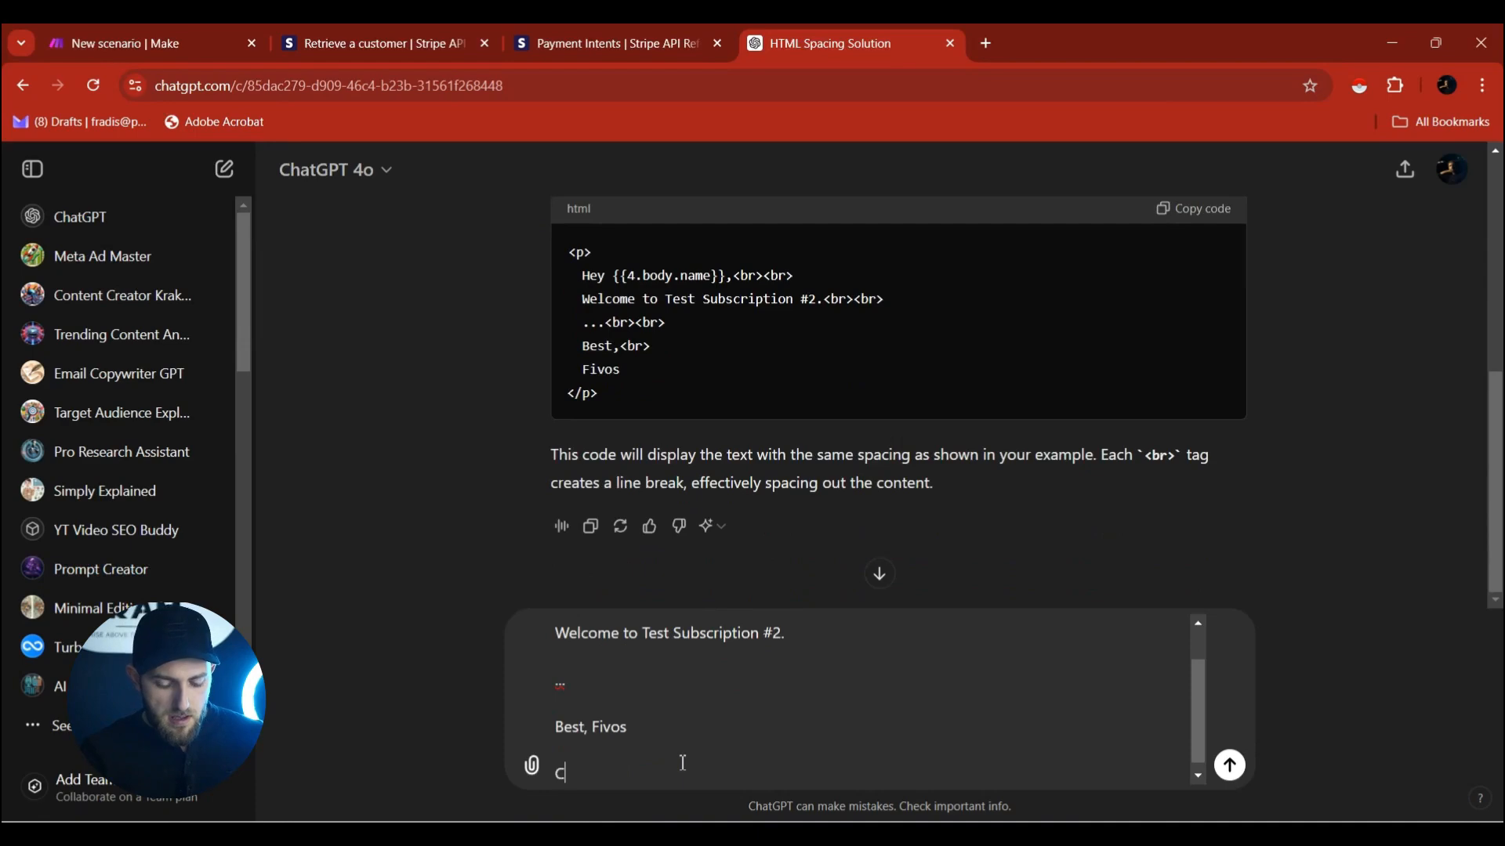
pyautogui.write('onvert the above')
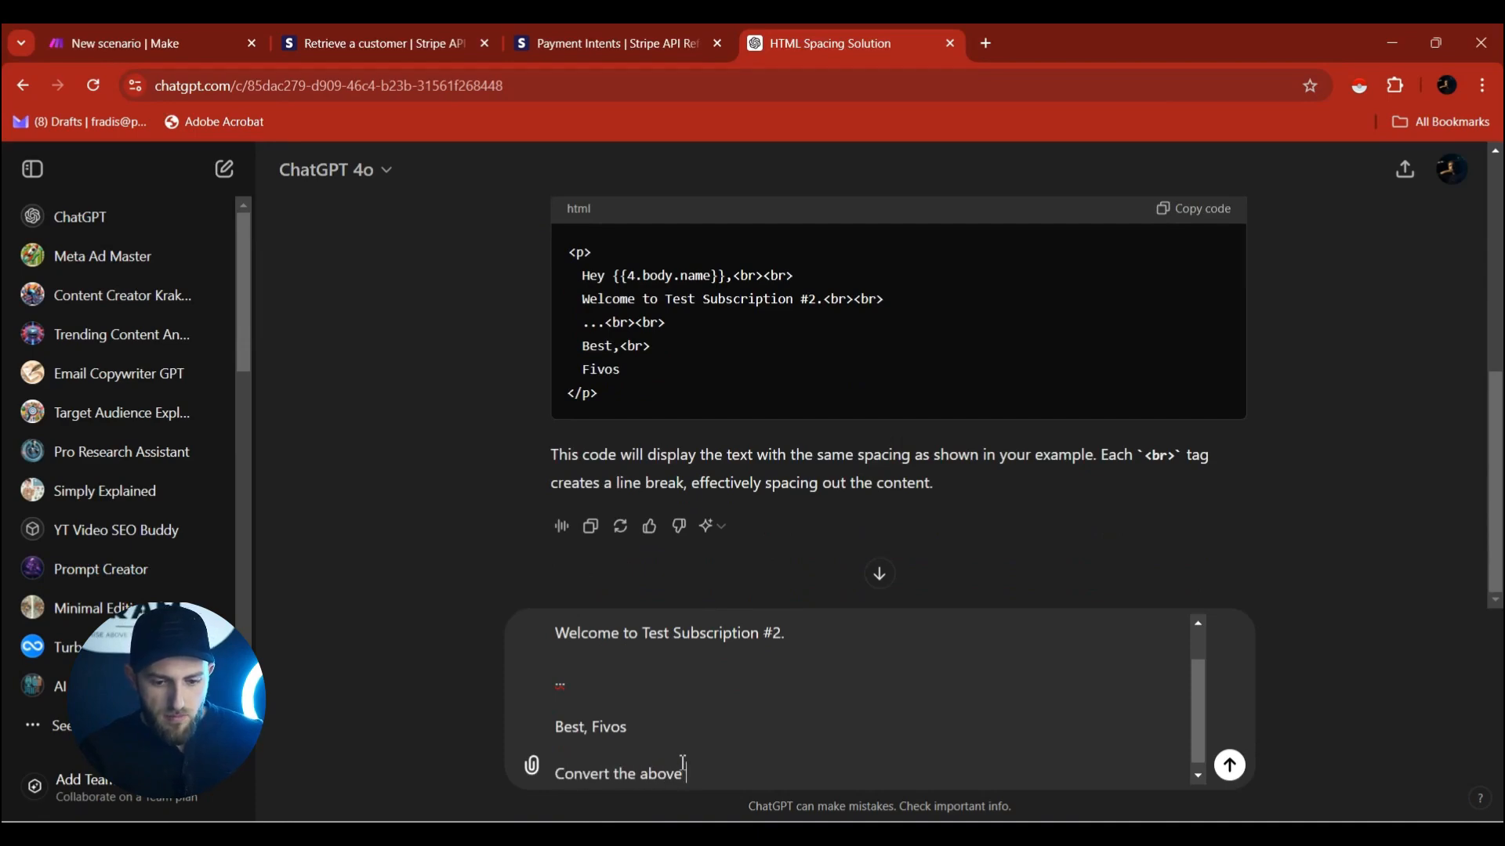
pyautogui.write(' into html')
pyautogui.press('Return')
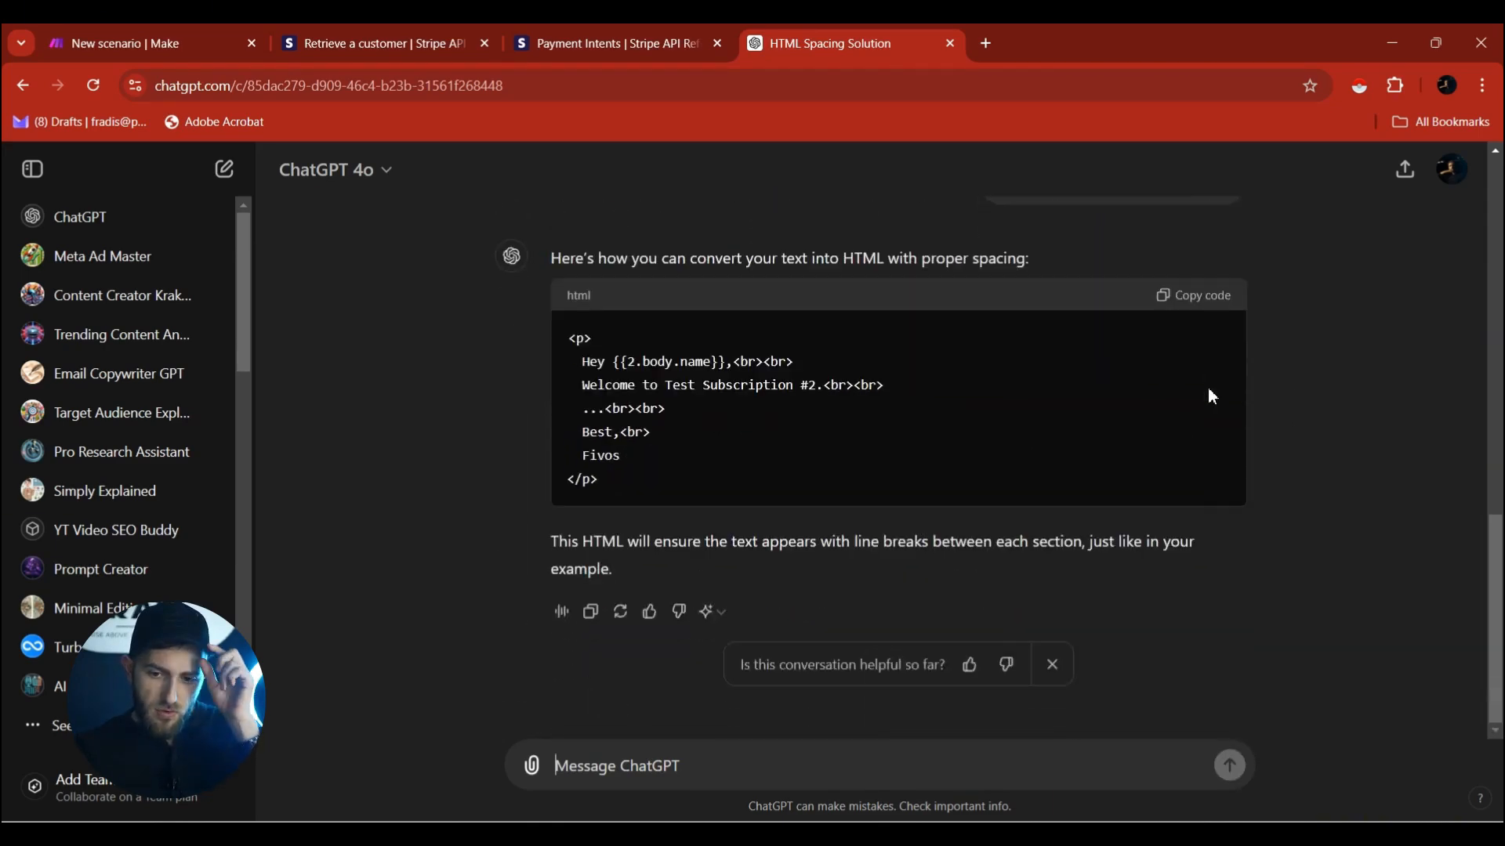
pyautogui.click(1210, 303)
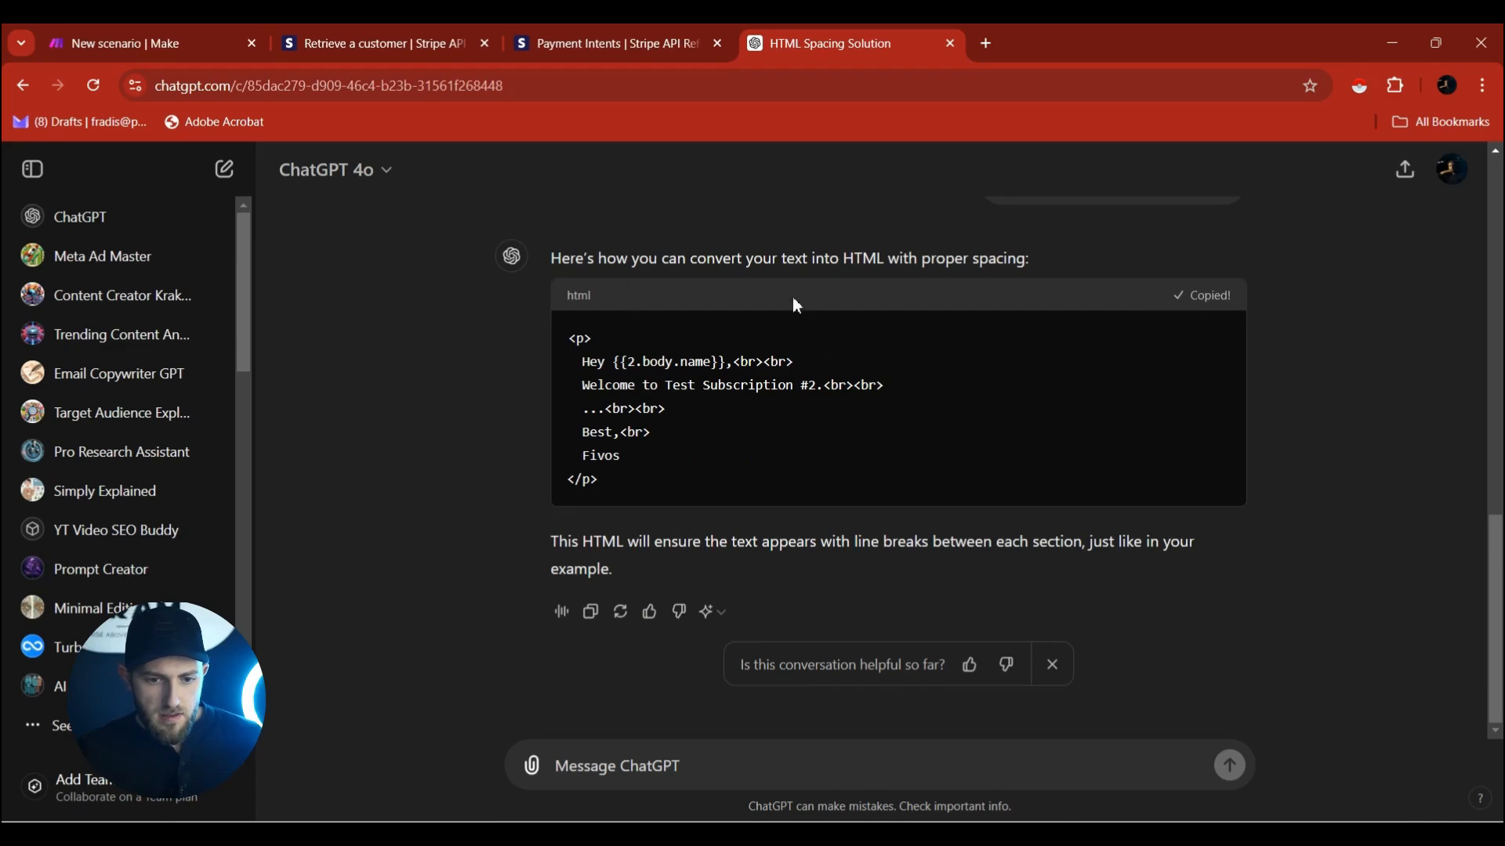
pyautogui.click(205, 33)
# Replace the route-1 Gmail email content with the copied HTML, drop the trailing blank line, and save.
pyautogui.write('<p>   Hey 2. body: name,<br><br>   Welcome to Test Subscription #2.<br><br>   ...<br><br>   Best,<br>   Fivos </p>')
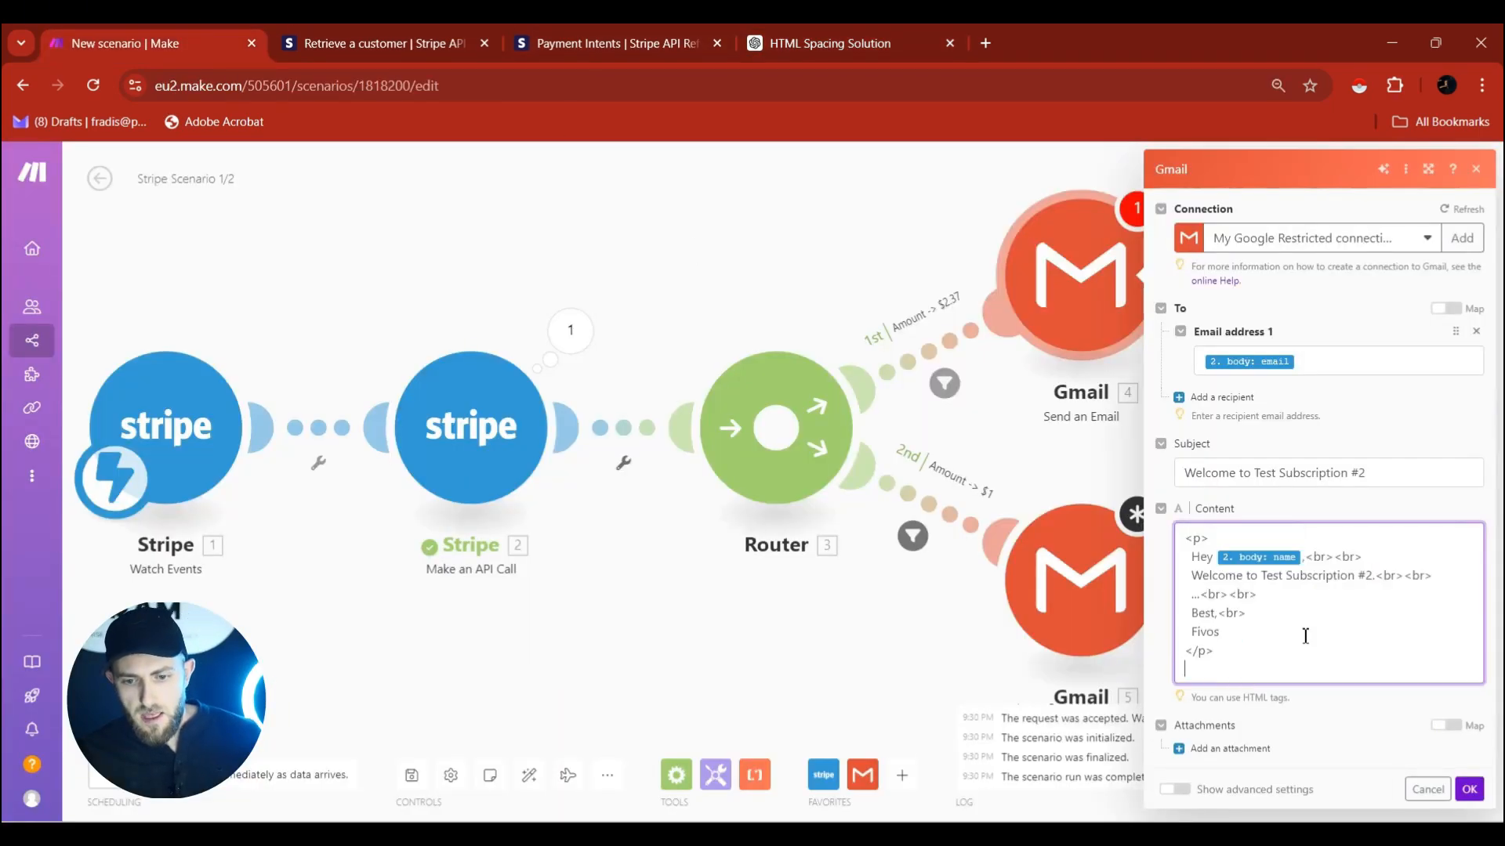
pyautogui.press('BackSpace')
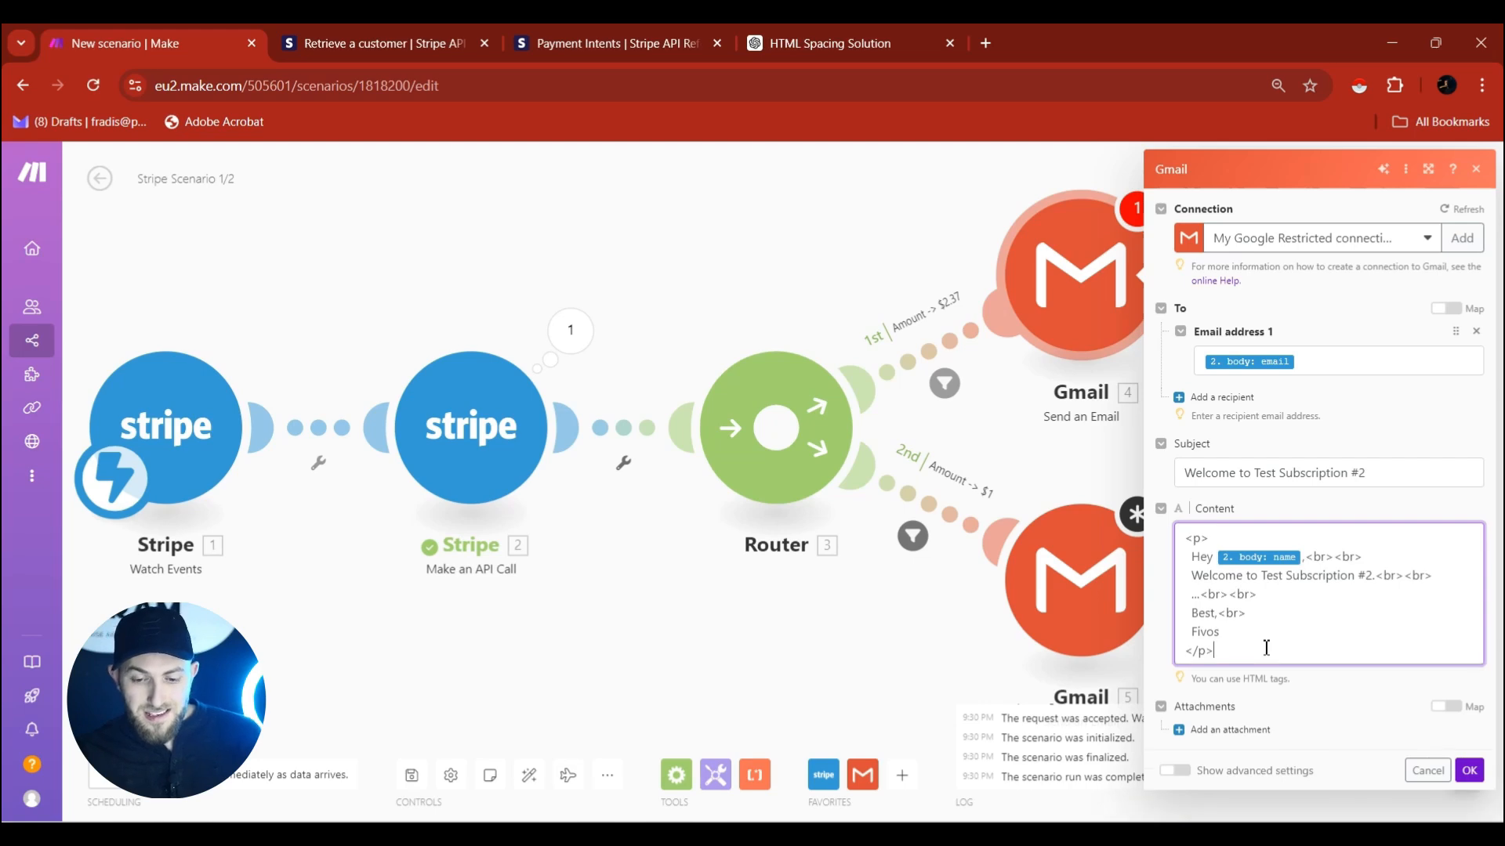
pyautogui.click(1473, 774)
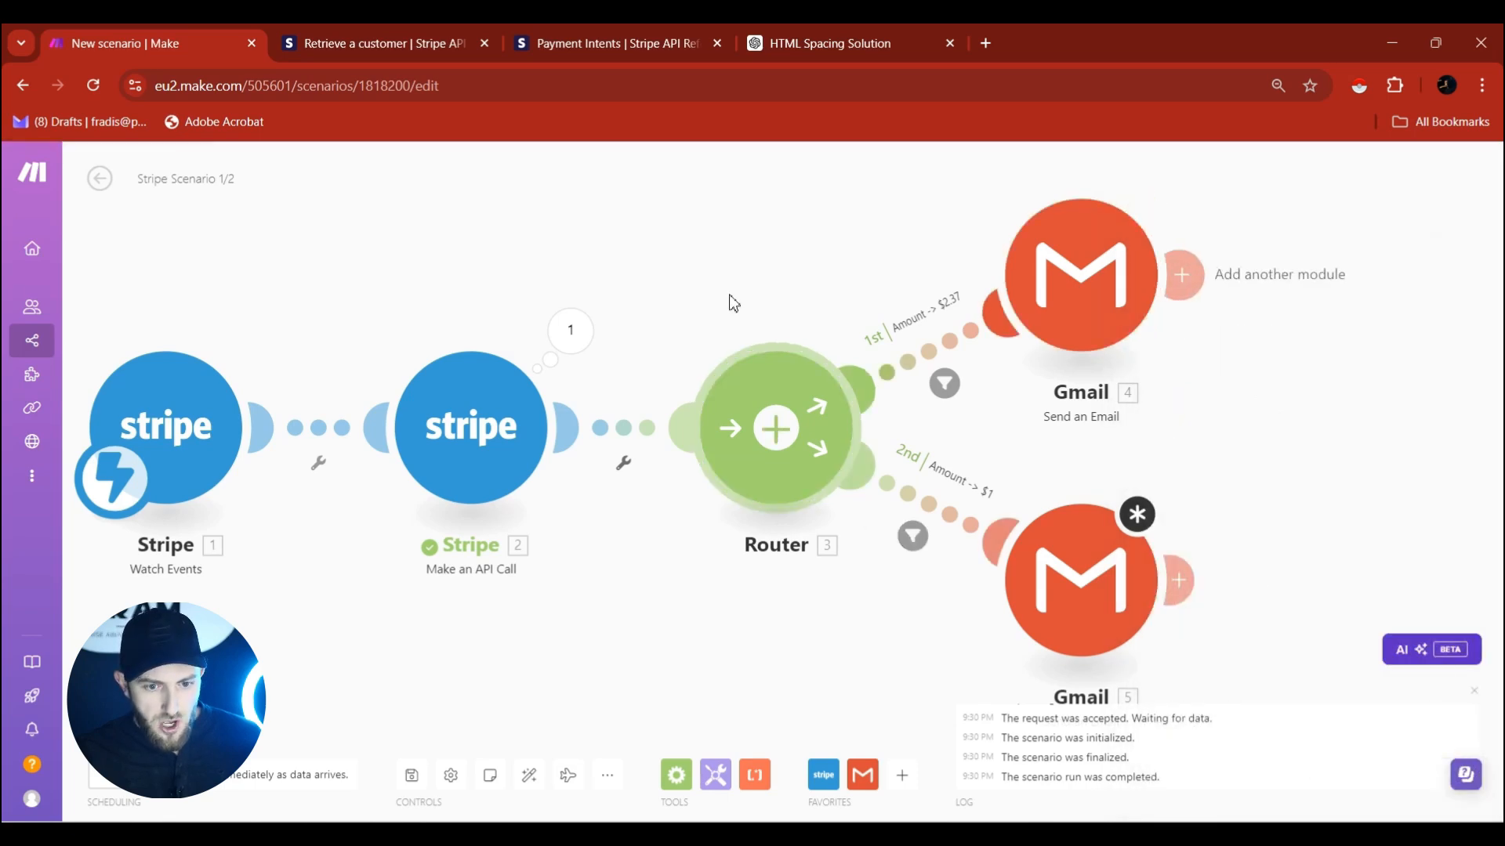
pyautogui.moveTo(738, 286); pyautogui.dragTo(809, 303)
pyautogui.scroll(-2, 809, 303)
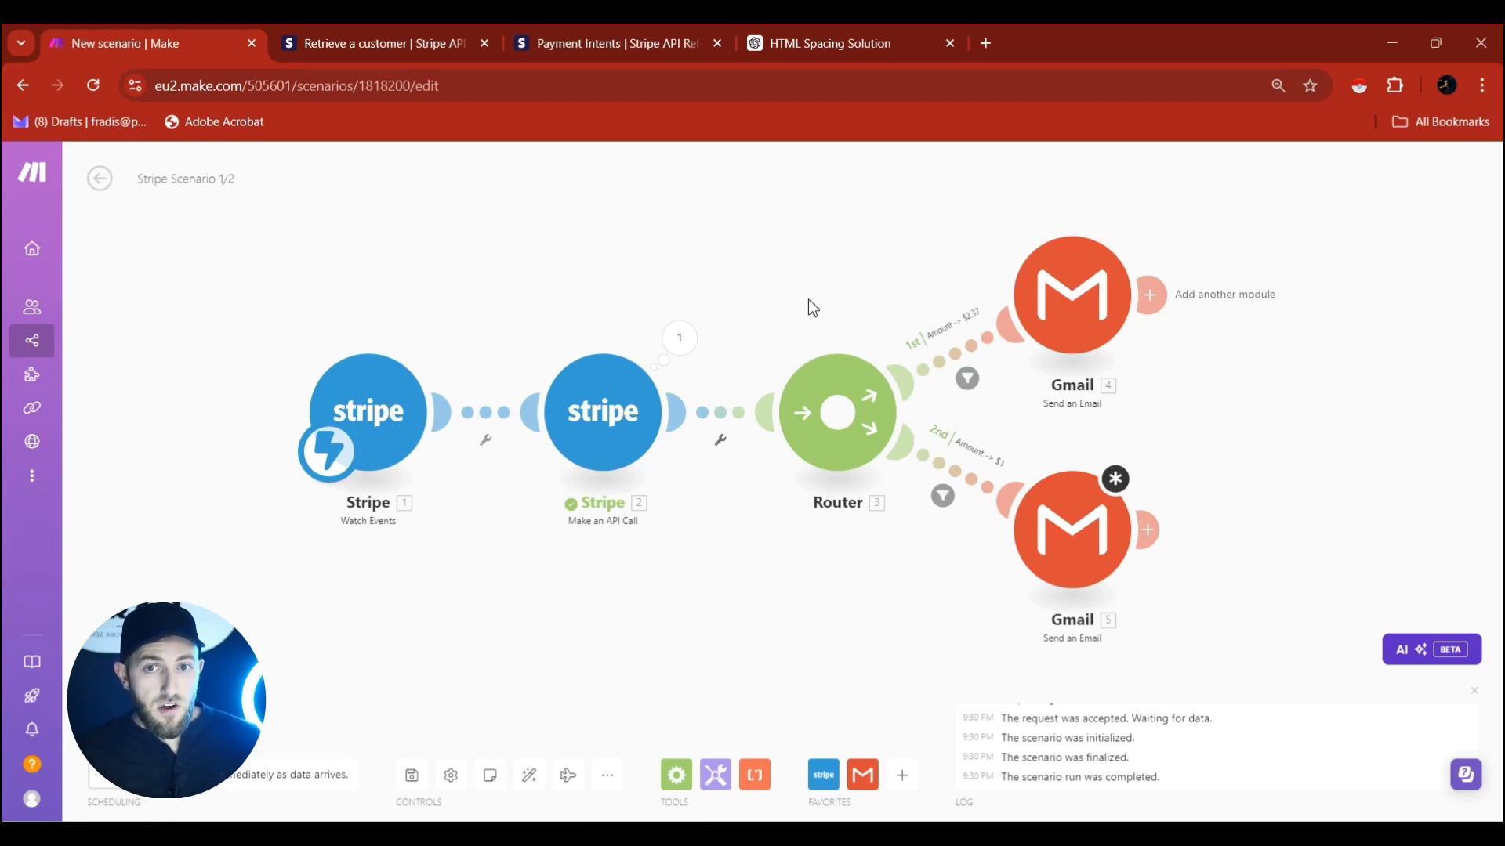
# Open a new blank scenario in a separate browser tab from Scenarios.
pyautogui.moveTo(74, 351)
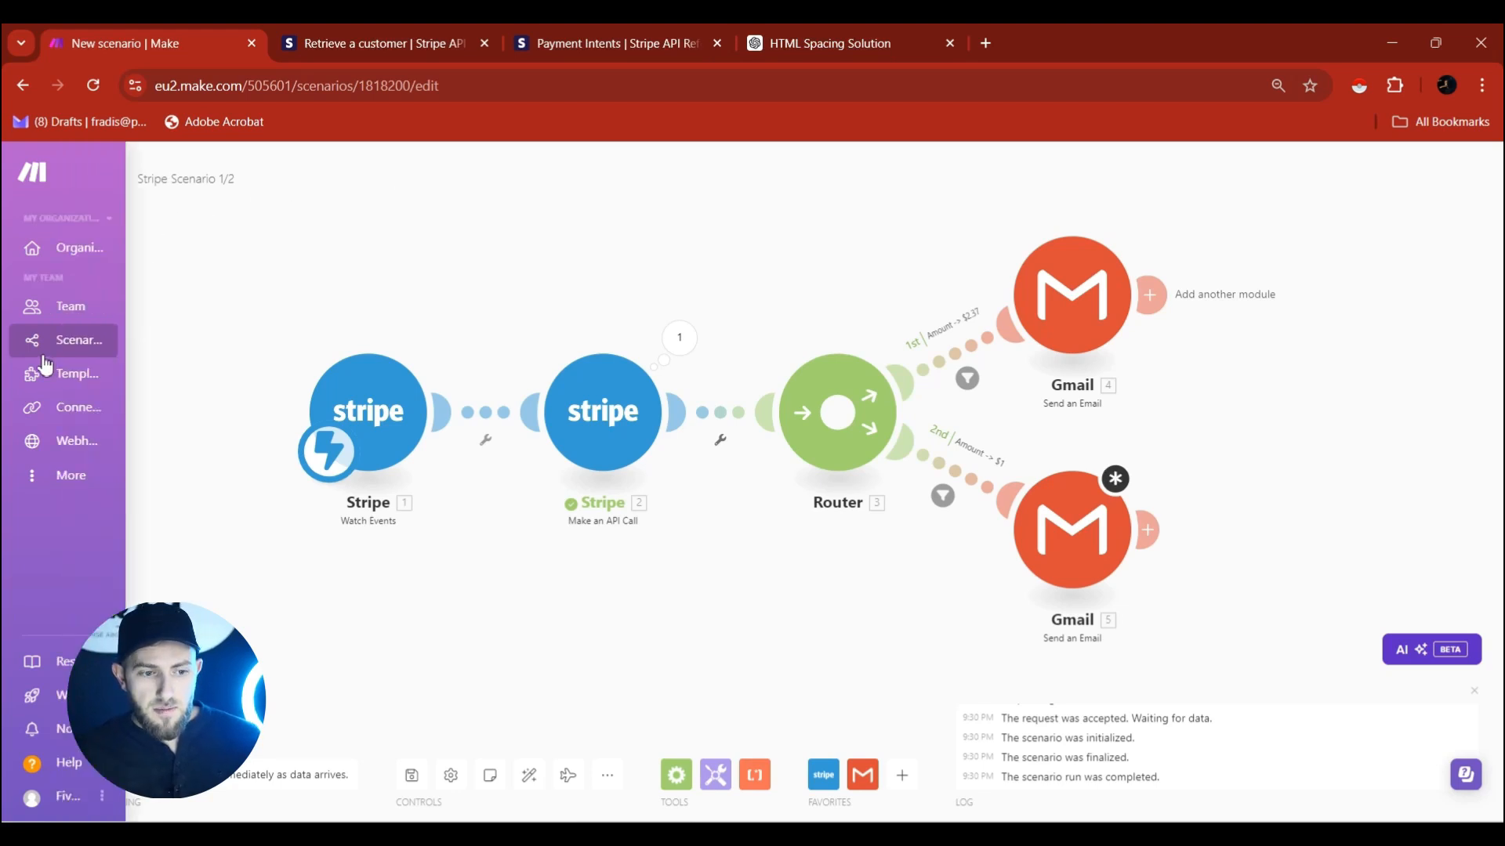
pyautogui.middleClick(75, 349)
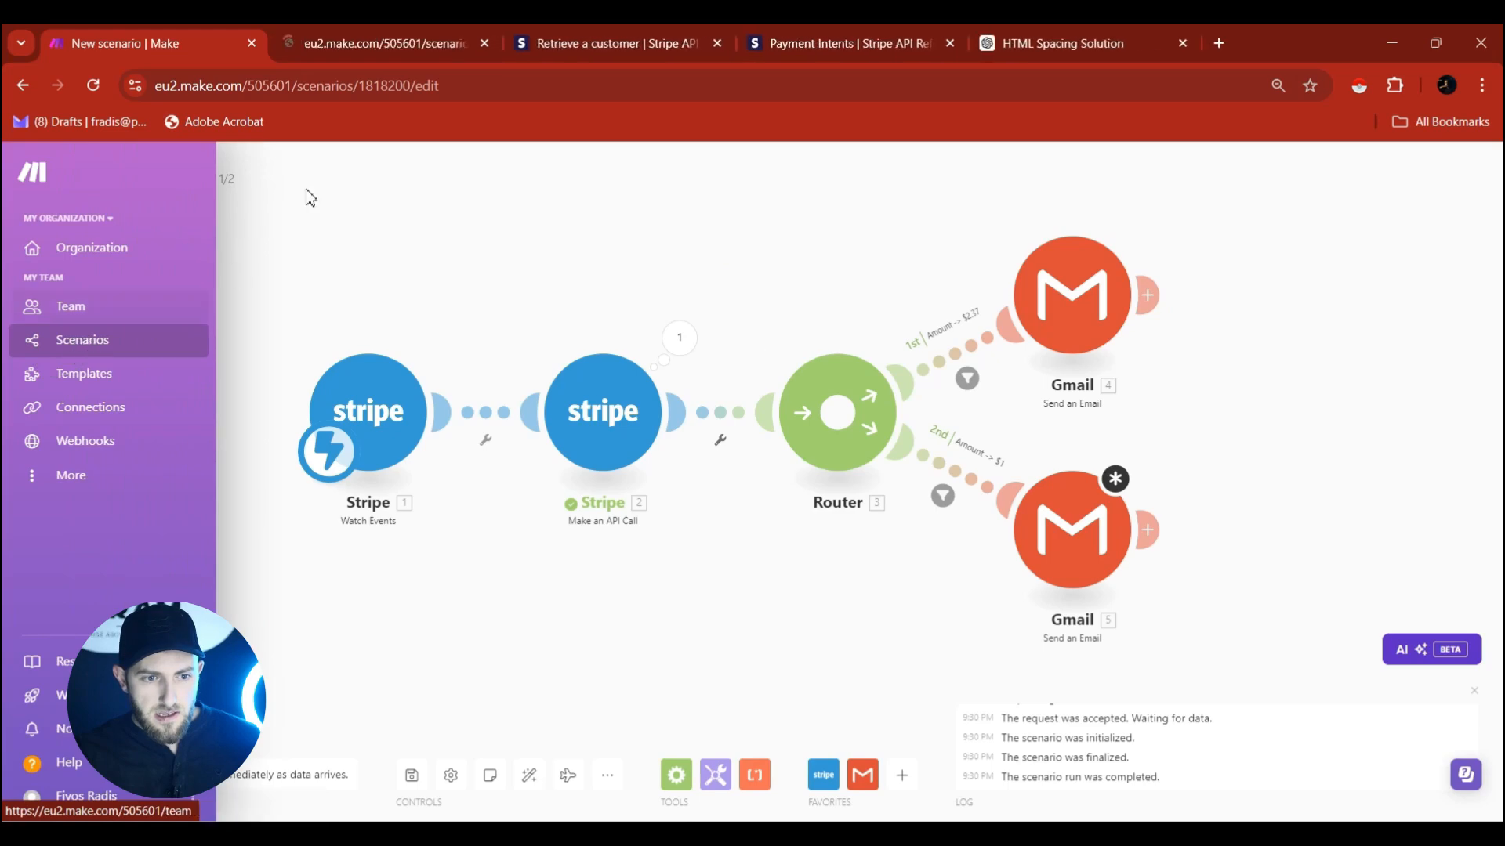
pyautogui.click(352, 33)
# Name the scenario 'Subscription Cancellation Scenario 2/2' and bring up the app picker.
pyautogui.click(178, 188)
pyautogui.write('C')
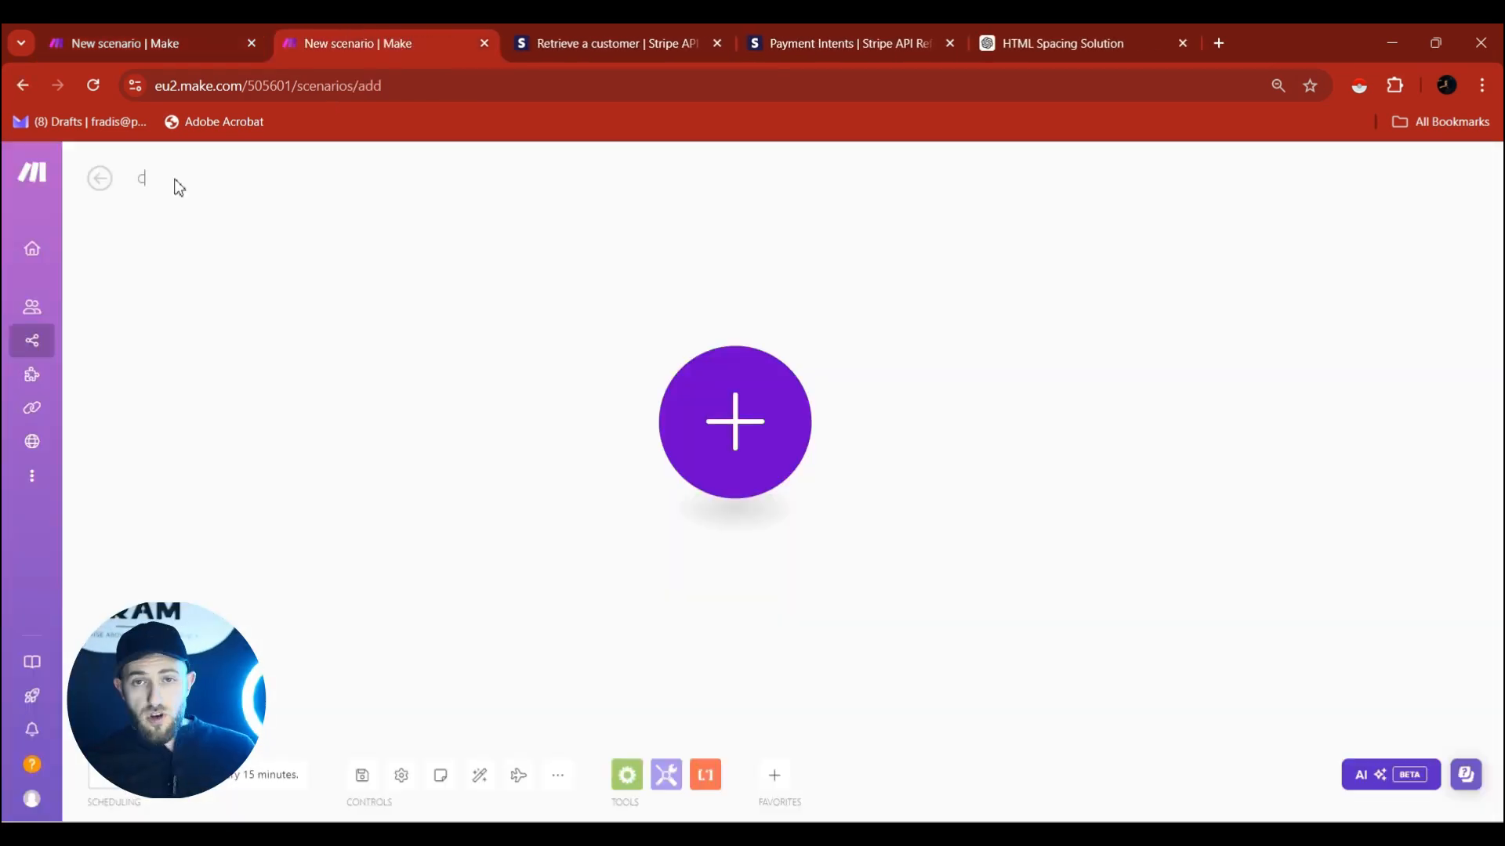
pyautogui.write('an')
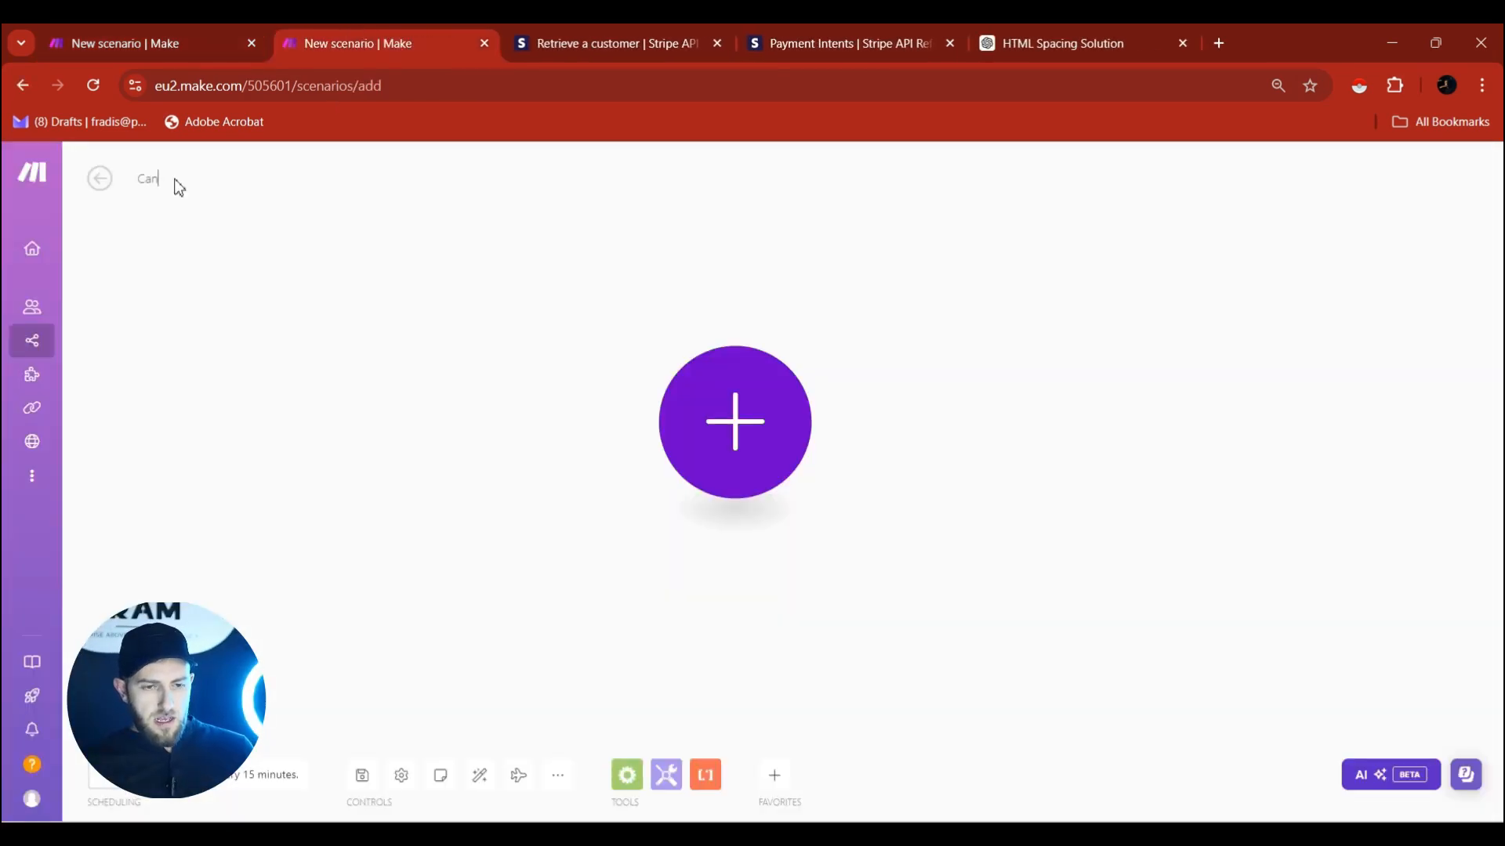
pyautogui.press('BackSpace')
pyautogui.write('Subscr')
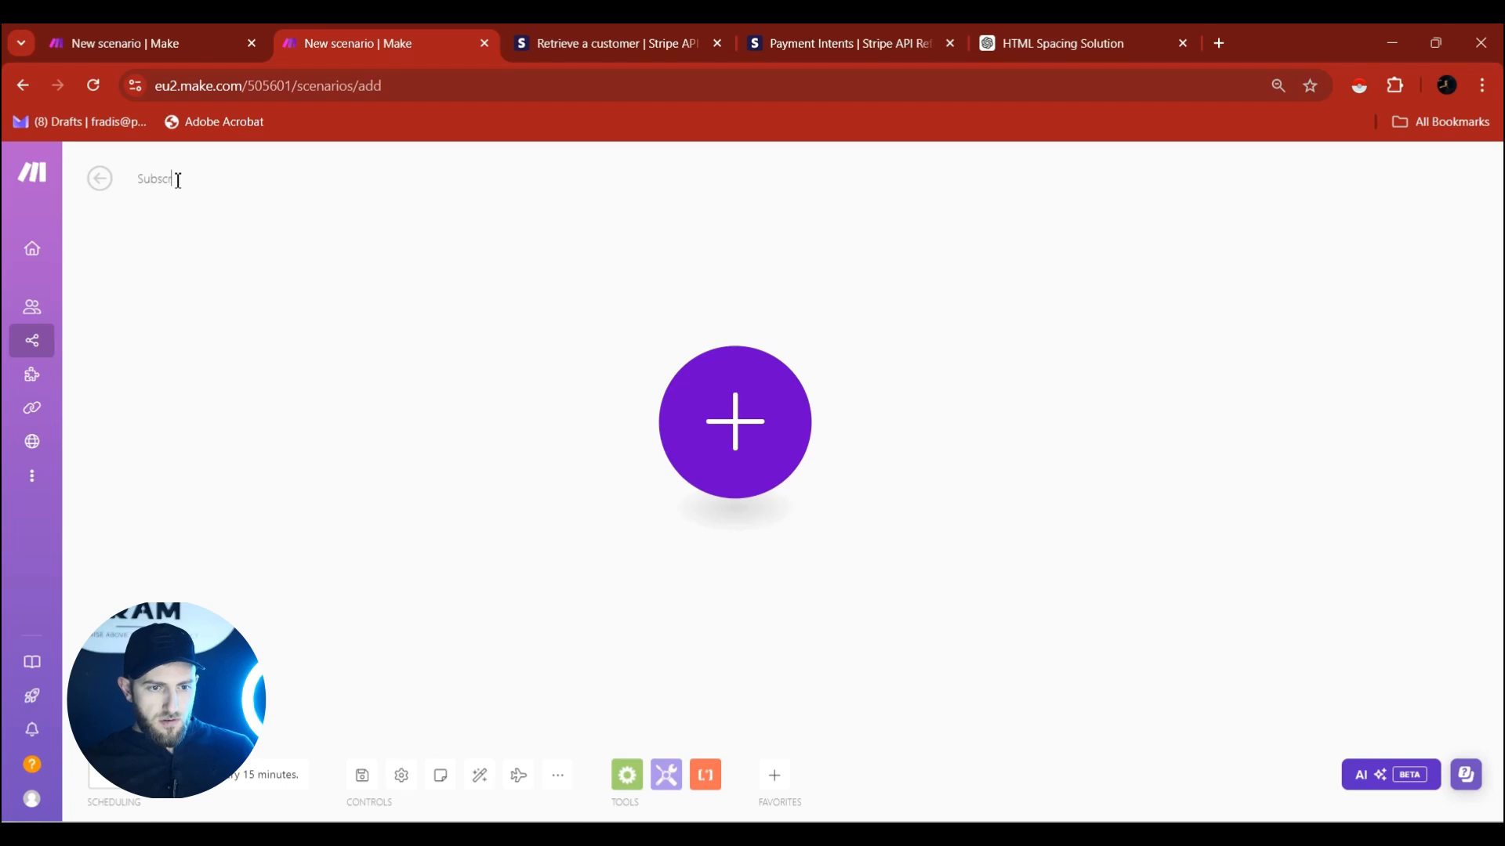
pyautogui.write('iption Cancellati')
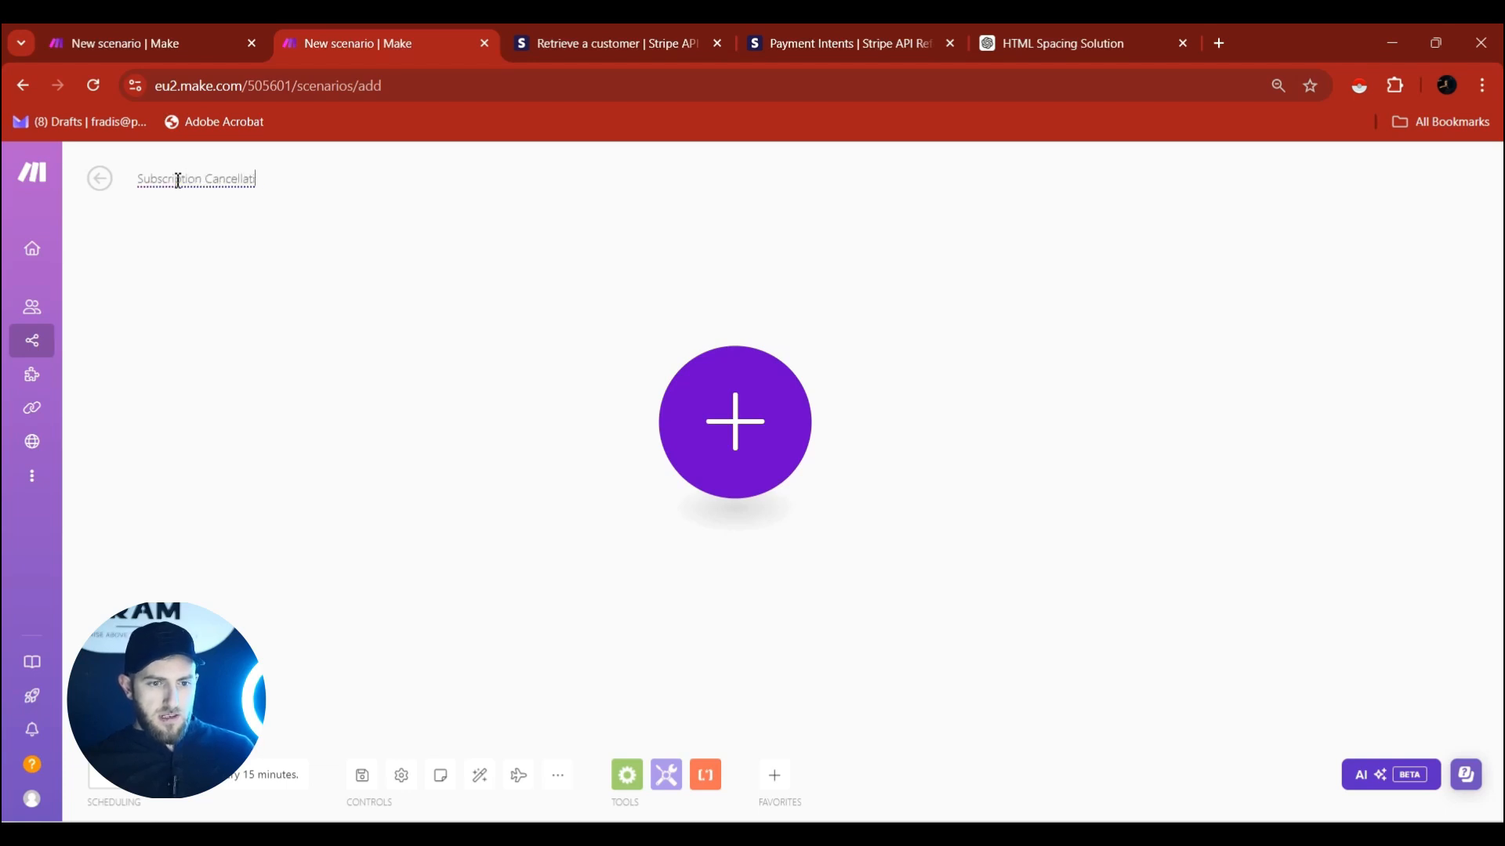
pyautogui.write('on S')
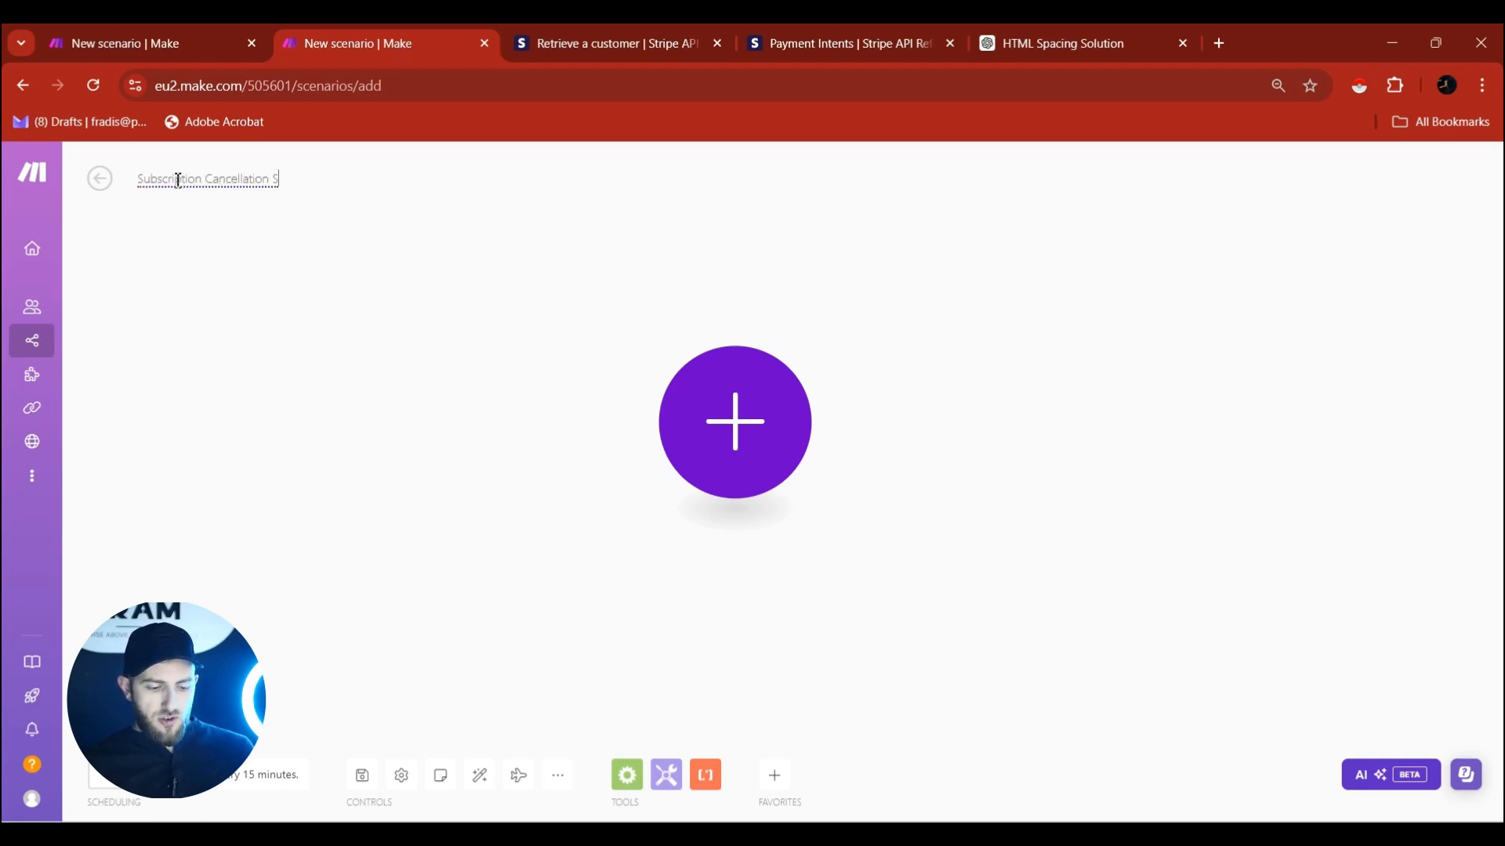
pyautogui.write('cenario 2')
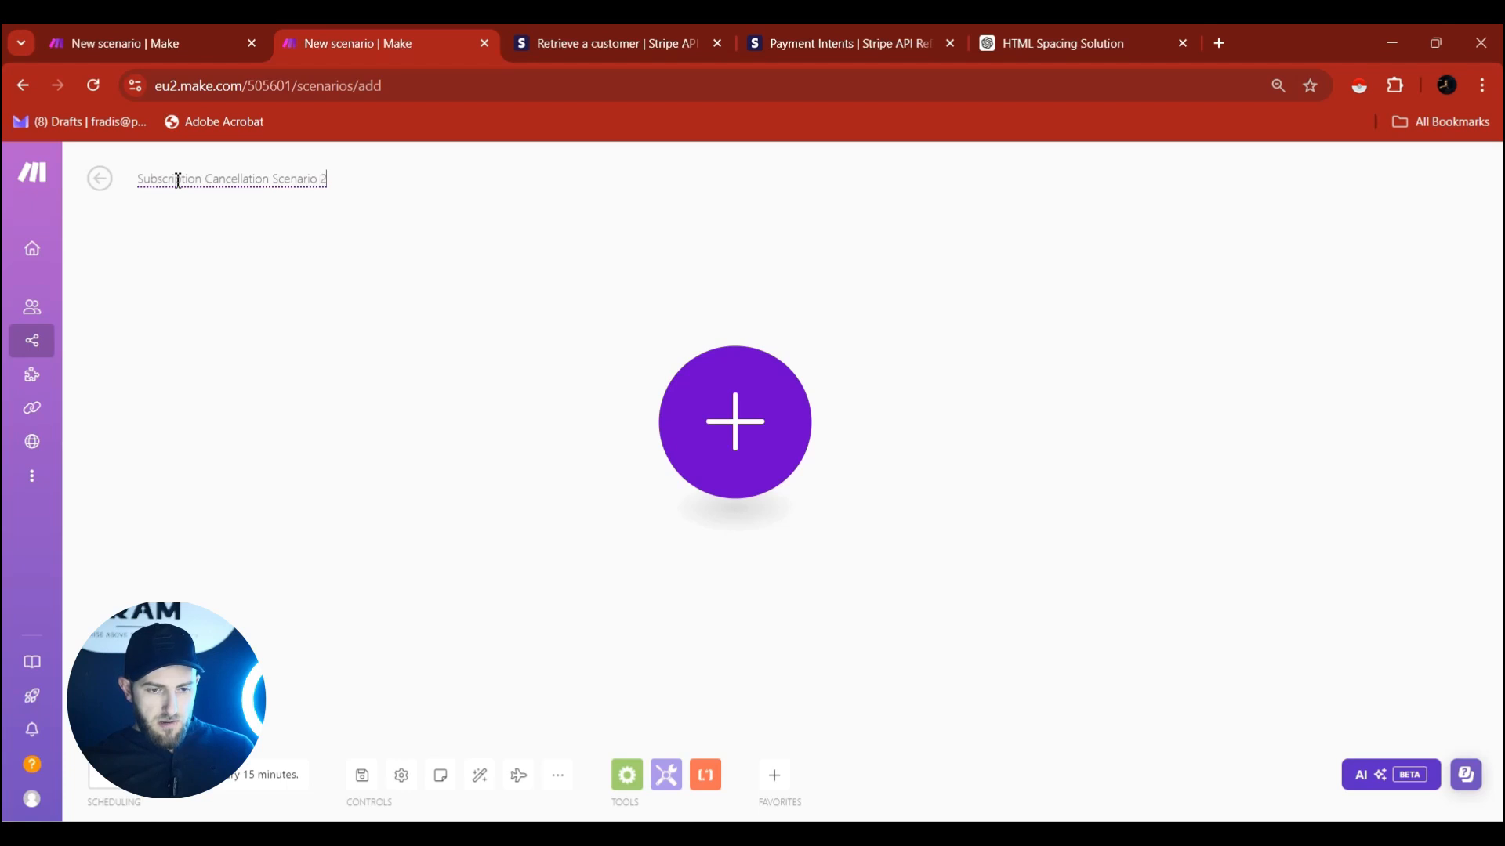
pyautogui.write('/2')
pyautogui.press('Return')
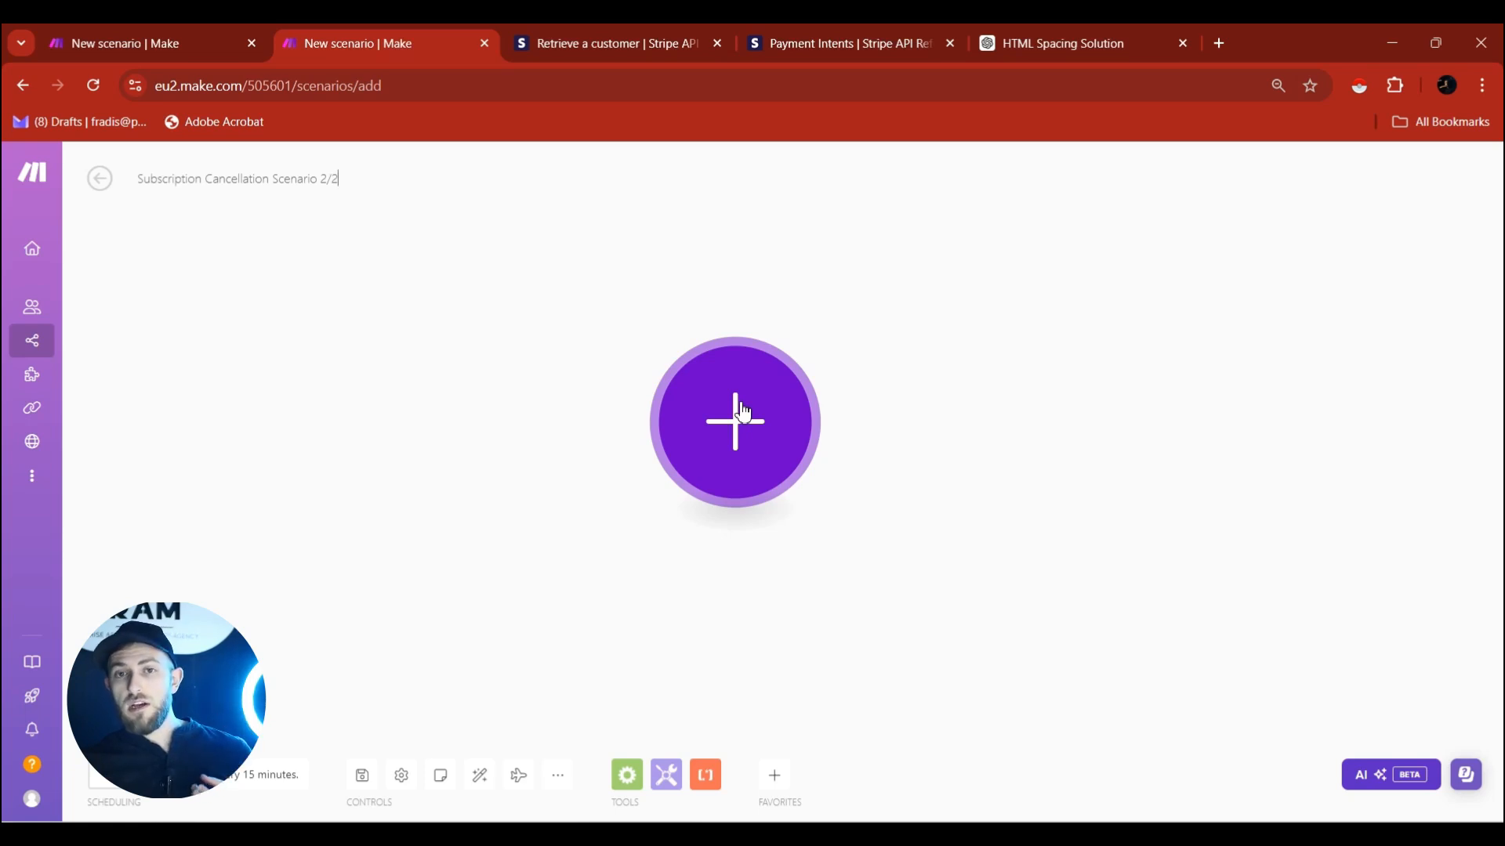
pyautogui.click(737, 447)
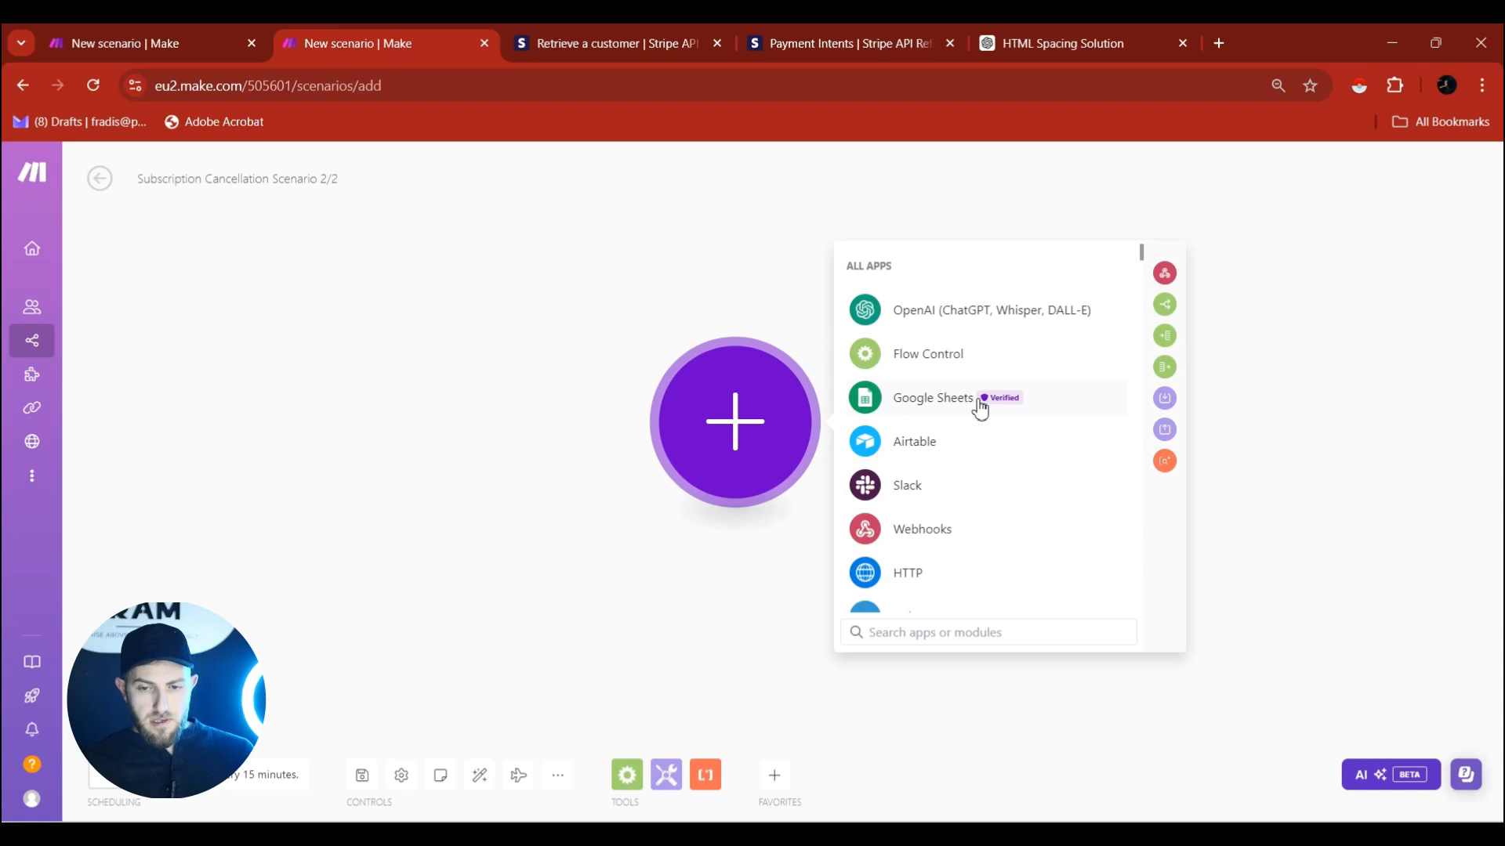
# Add a Gmail Watch Emails trigger with Folder set to All Mail and Filter type Gmail filter.
pyautogui.moveTo(992, 406)
pyautogui.write('gmail')
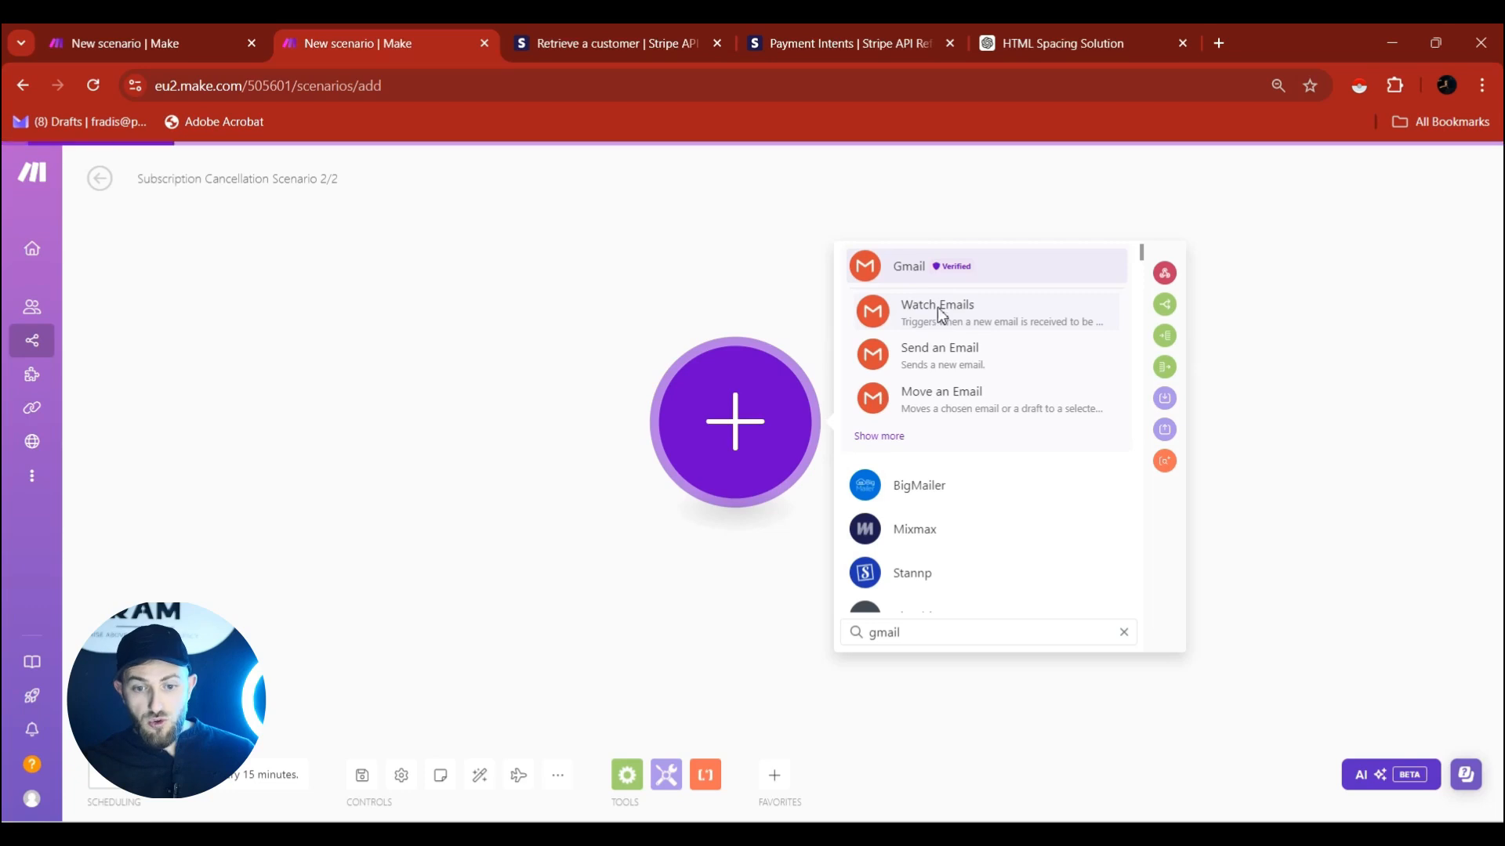
pyautogui.click(940, 313)
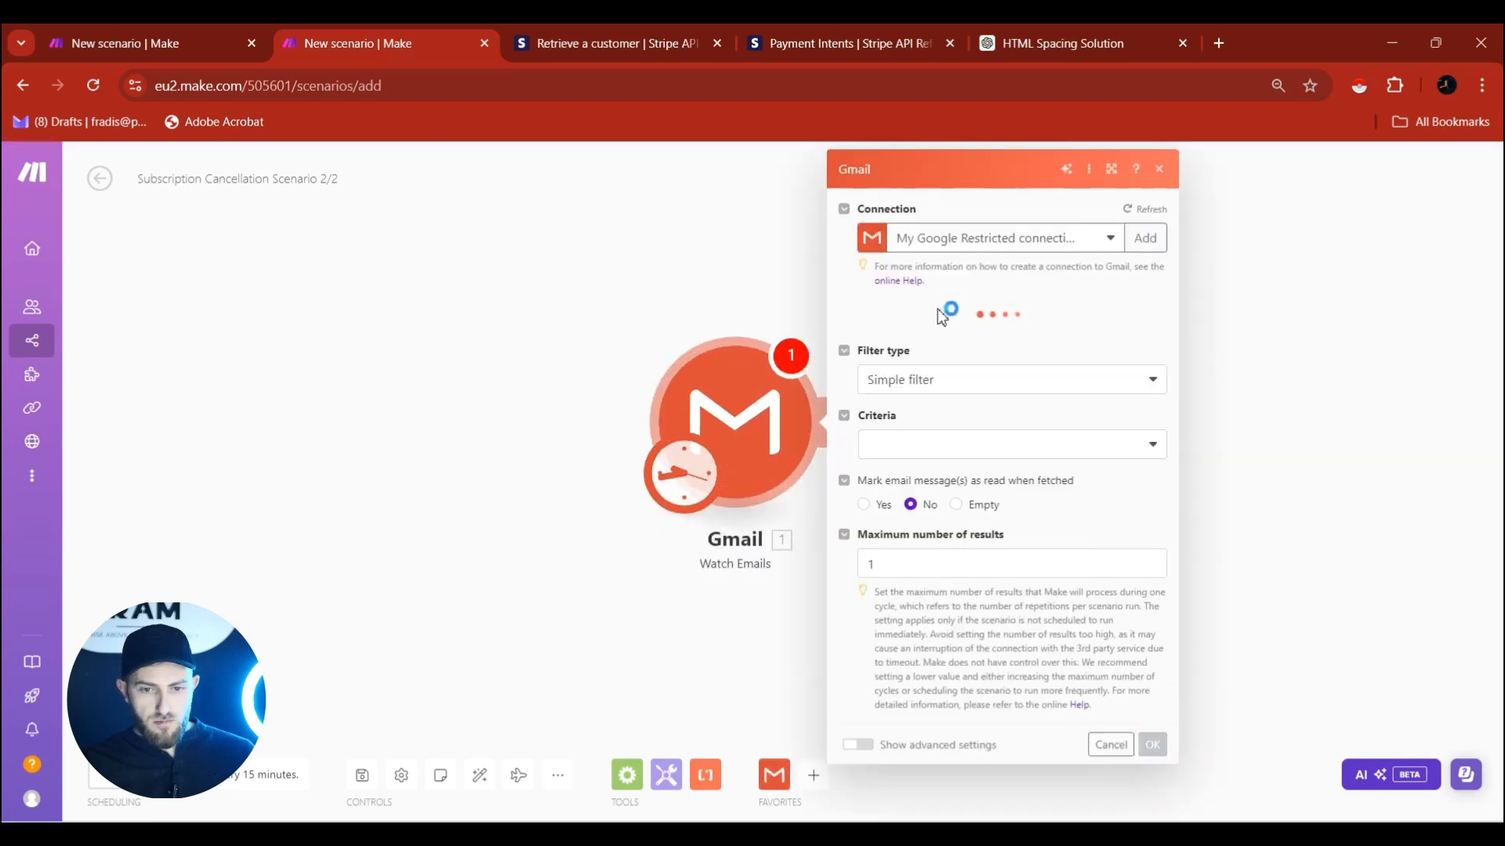
pyautogui.click(898, 343)
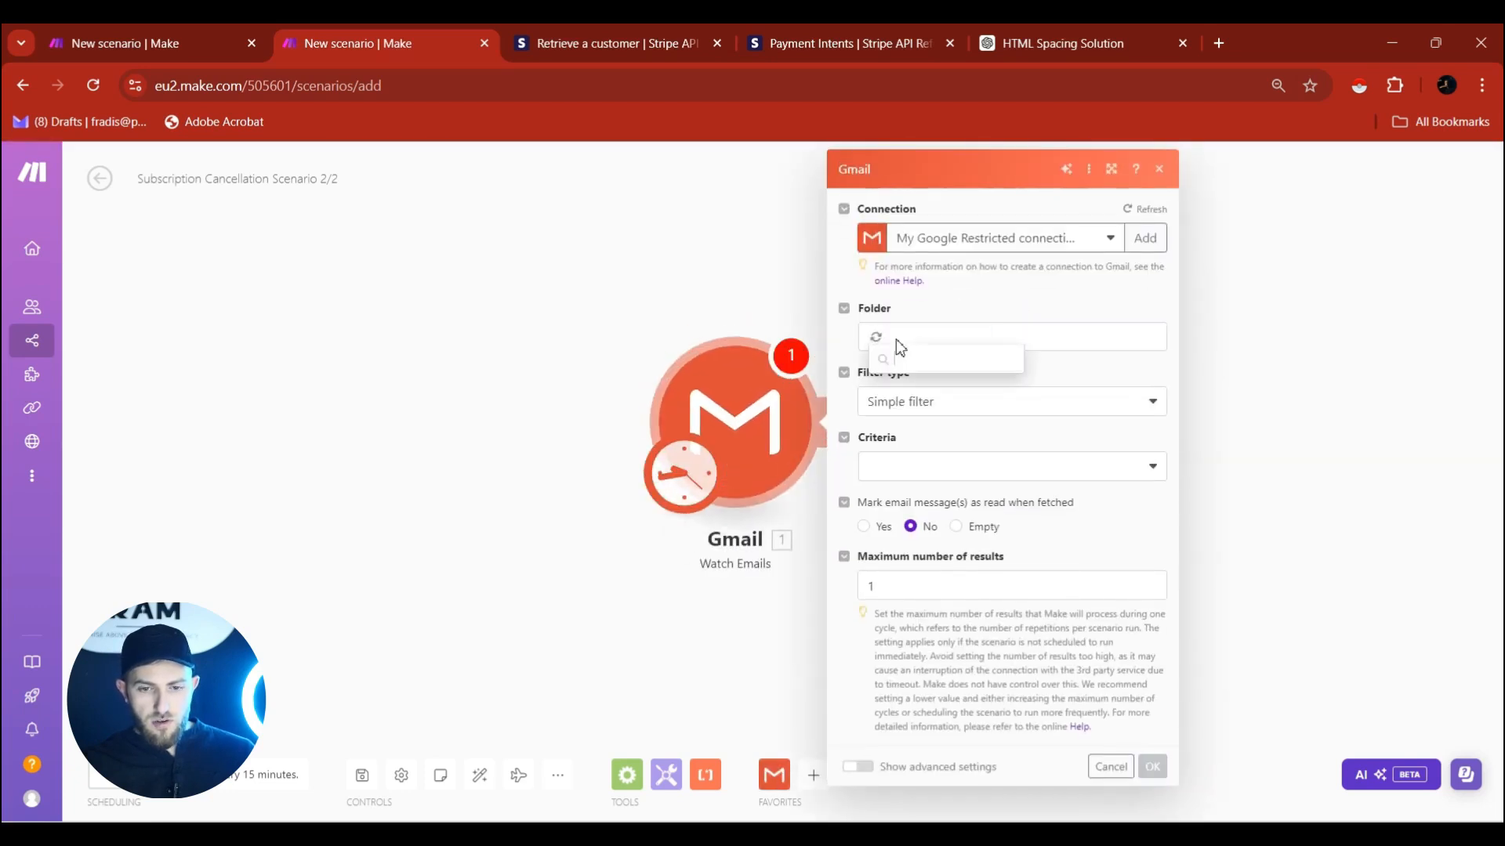
pyautogui.click(923, 360)
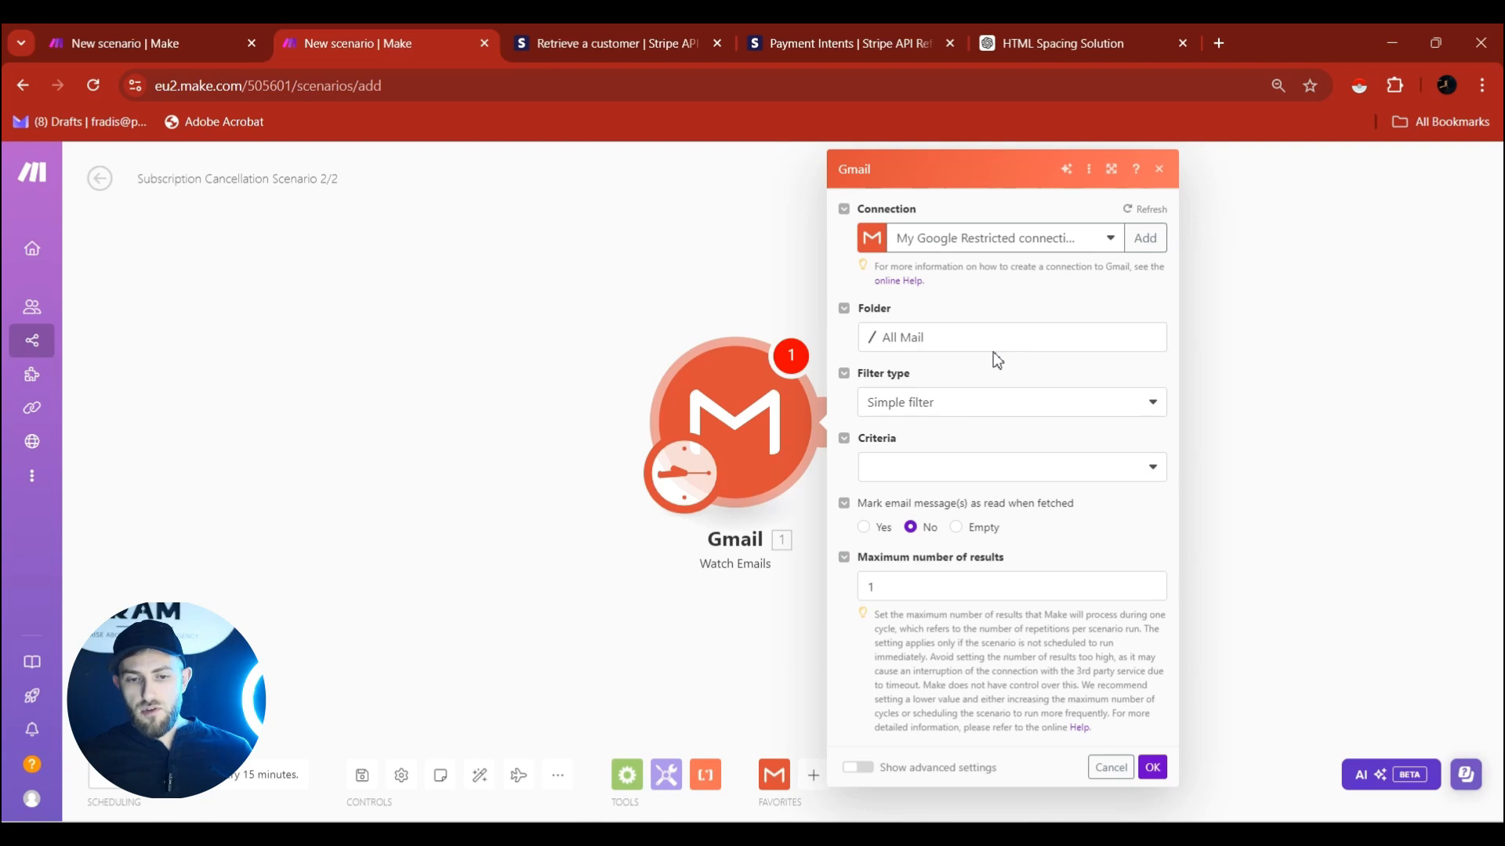
pyautogui.click(935, 410)
pyautogui.click(934, 458)
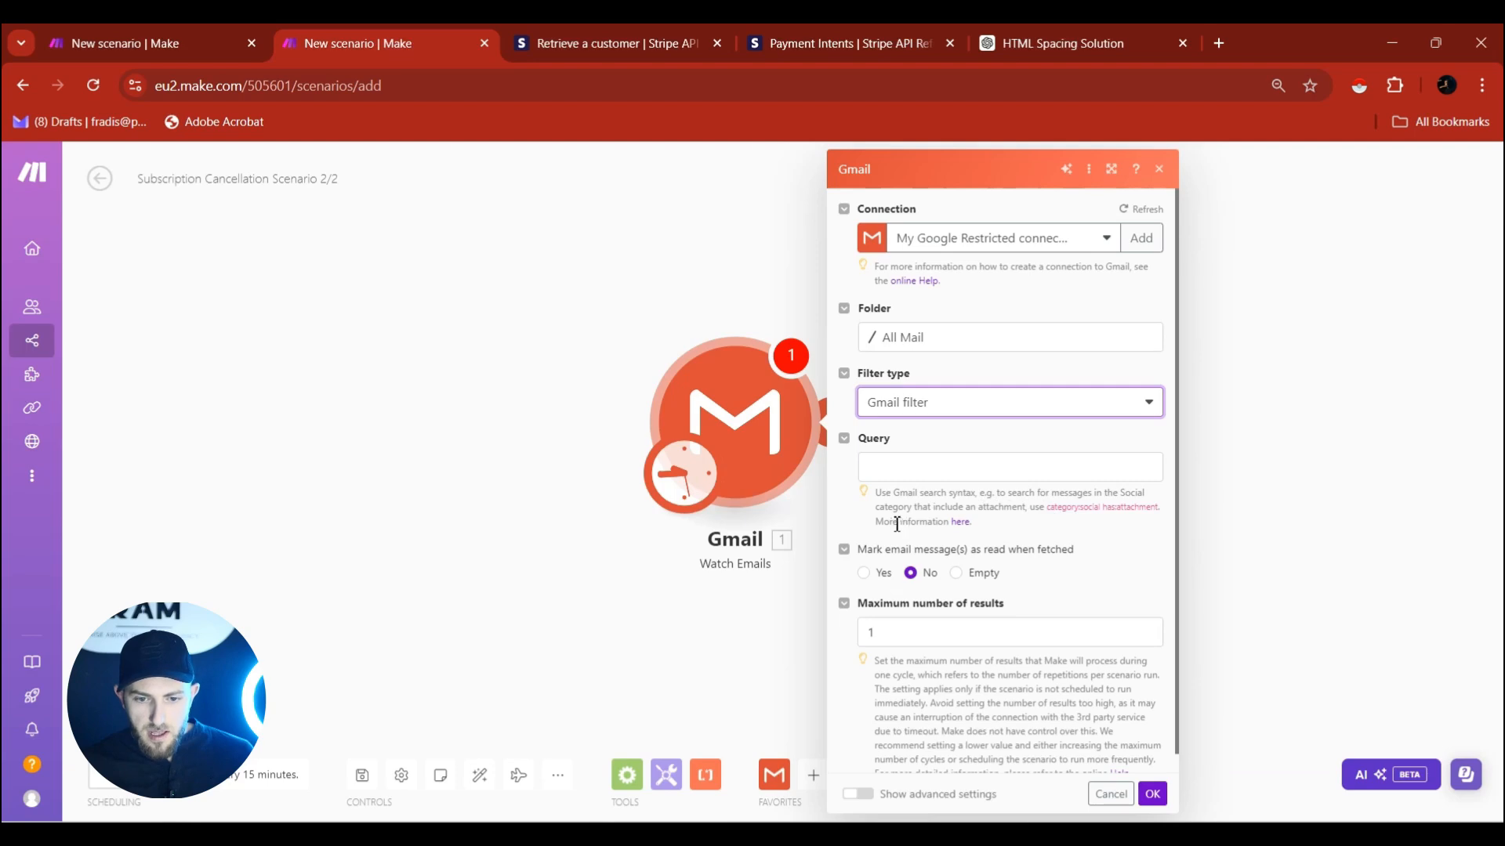
# Find the quoted exact-phrase operator in Gmail Help's search operator table, then return to Make.
pyautogui.click(961, 522)
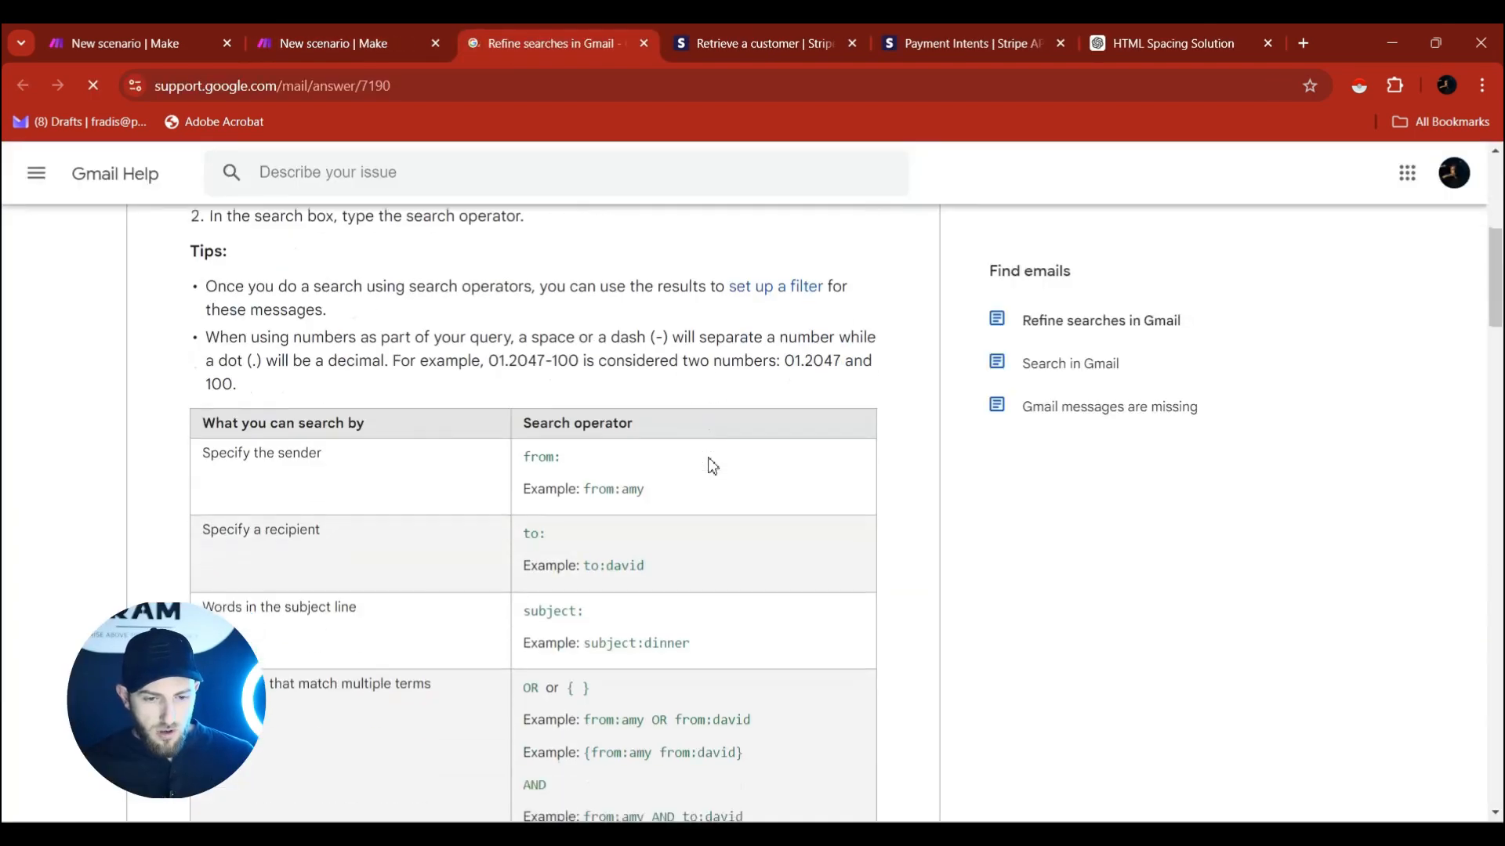
pyautogui.scroll(-1, 712, 467)
pyautogui.scroll(-10, 211, 513)
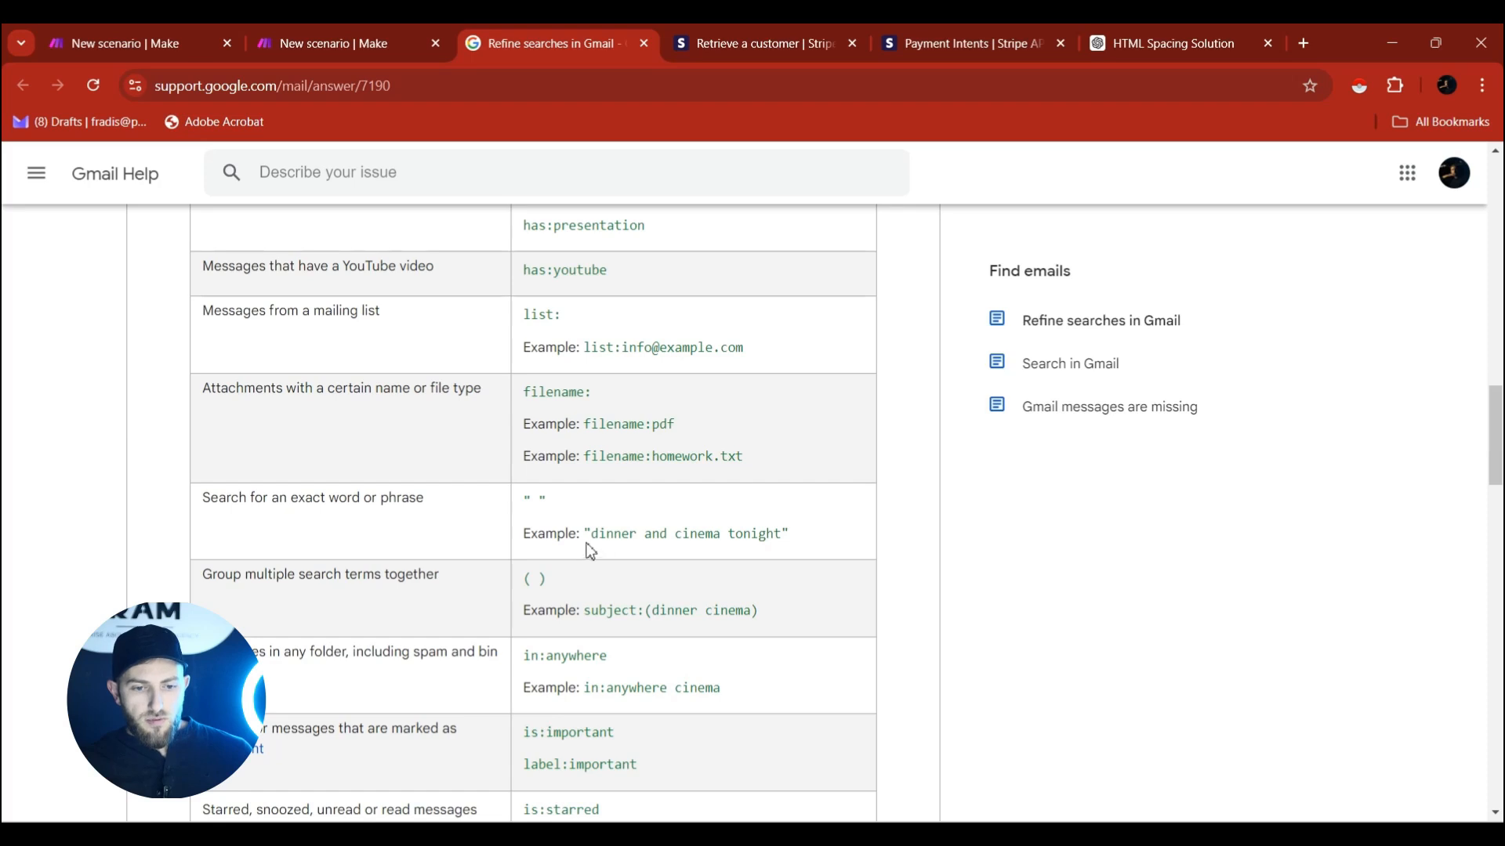
pyautogui.moveTo(525, 502); pyautogui.dragTo(546, 502)
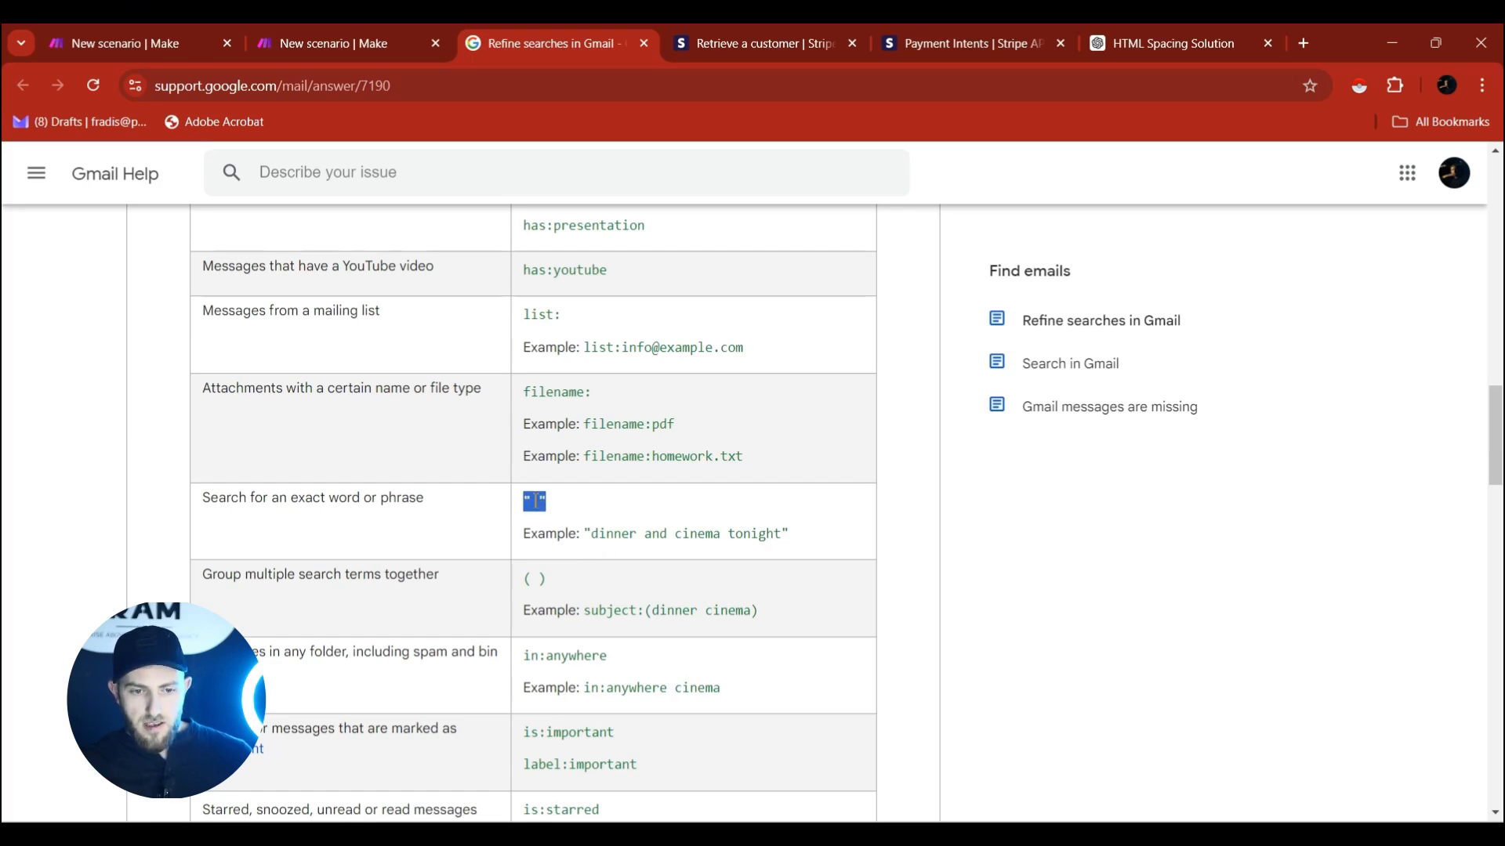
pyautogui.click(539, 503)
pyautogui.doubleClick(539, 503)
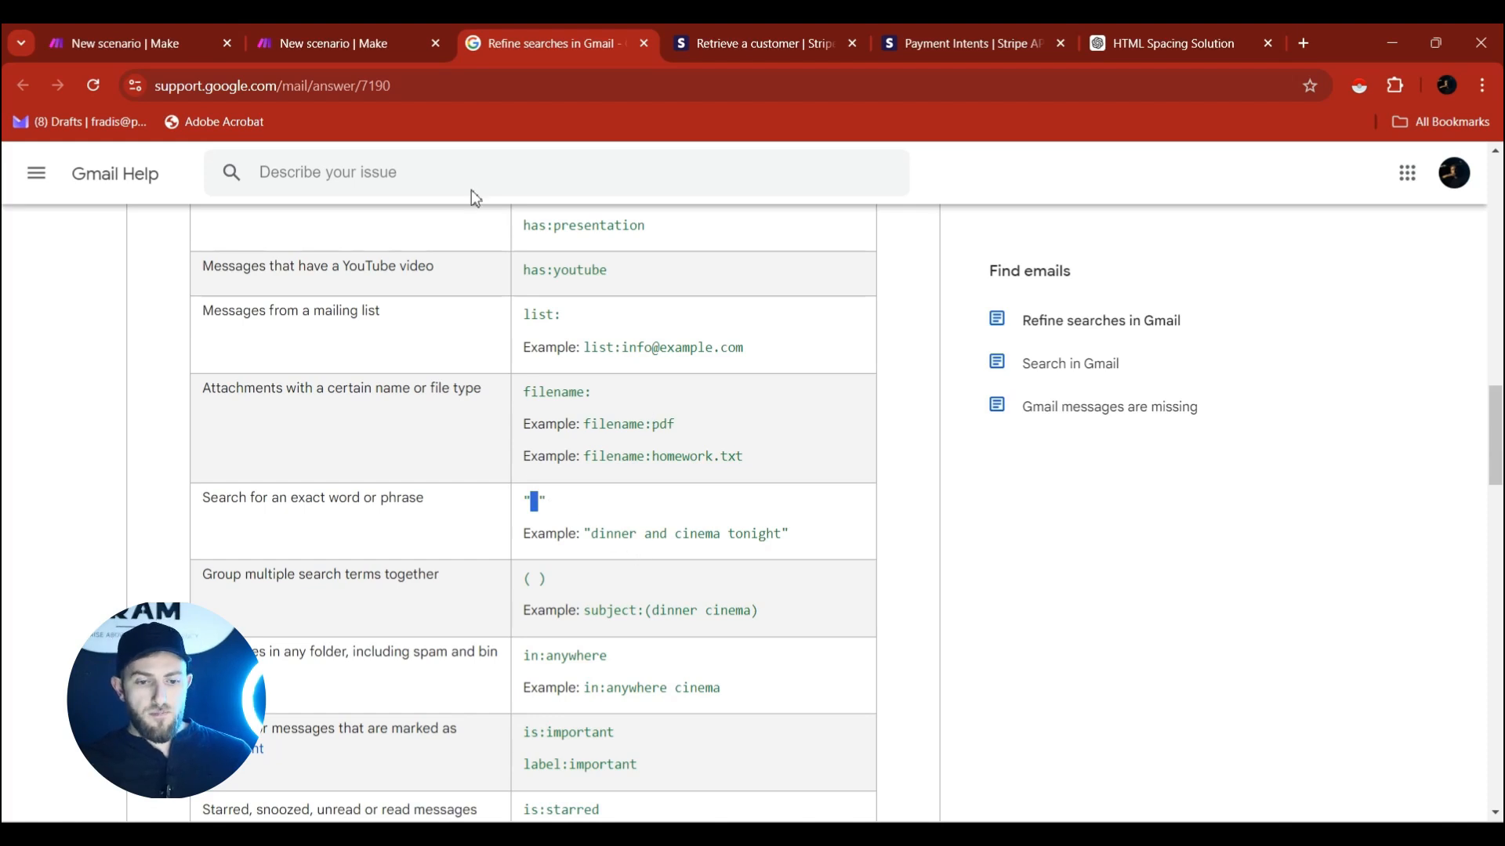
pyautogui.moveTo(325, 26)
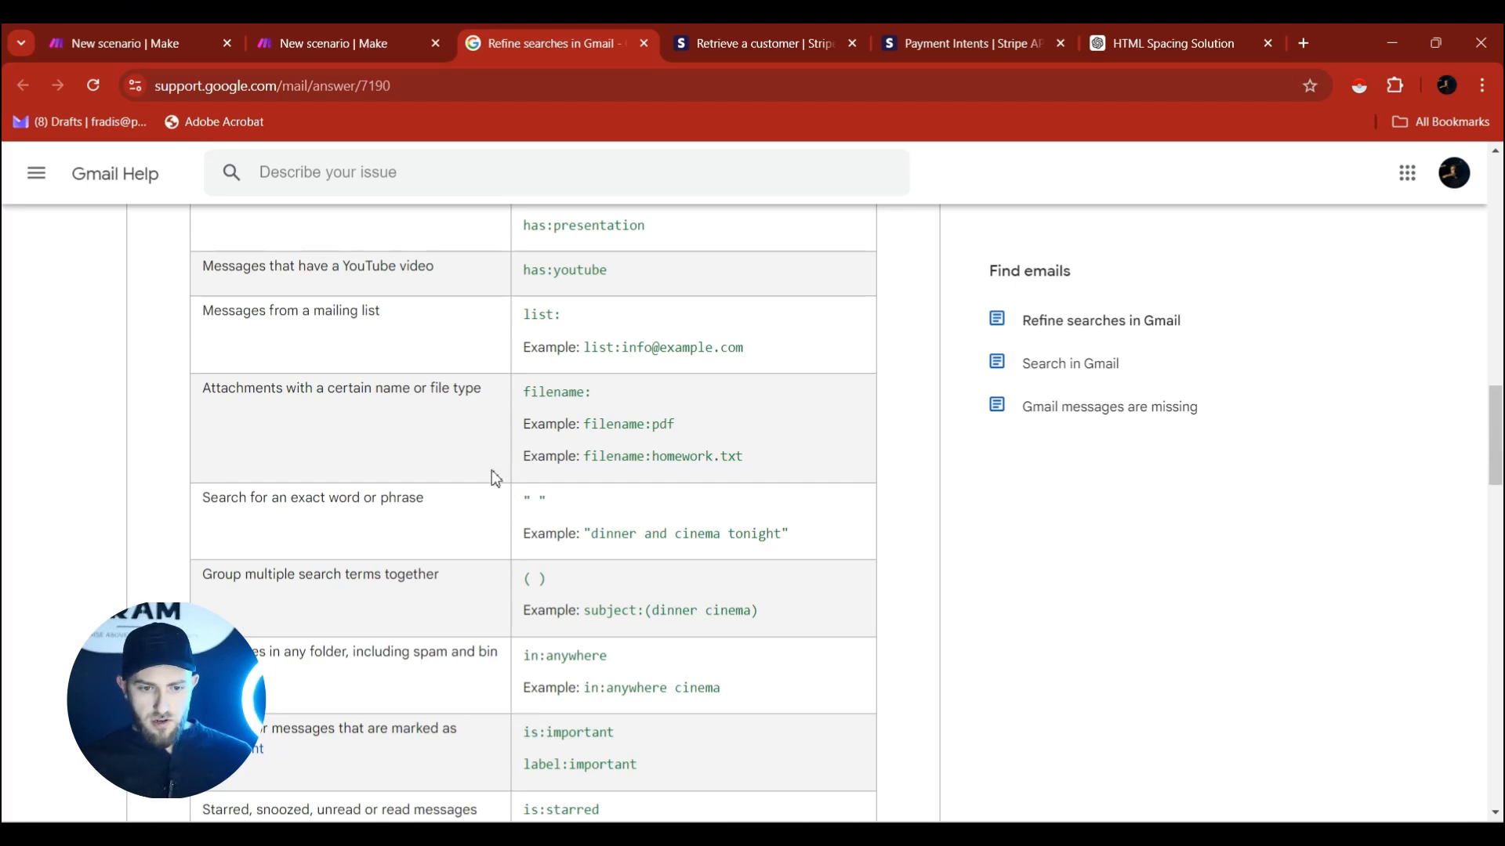
pyautogui.click(286, 40)
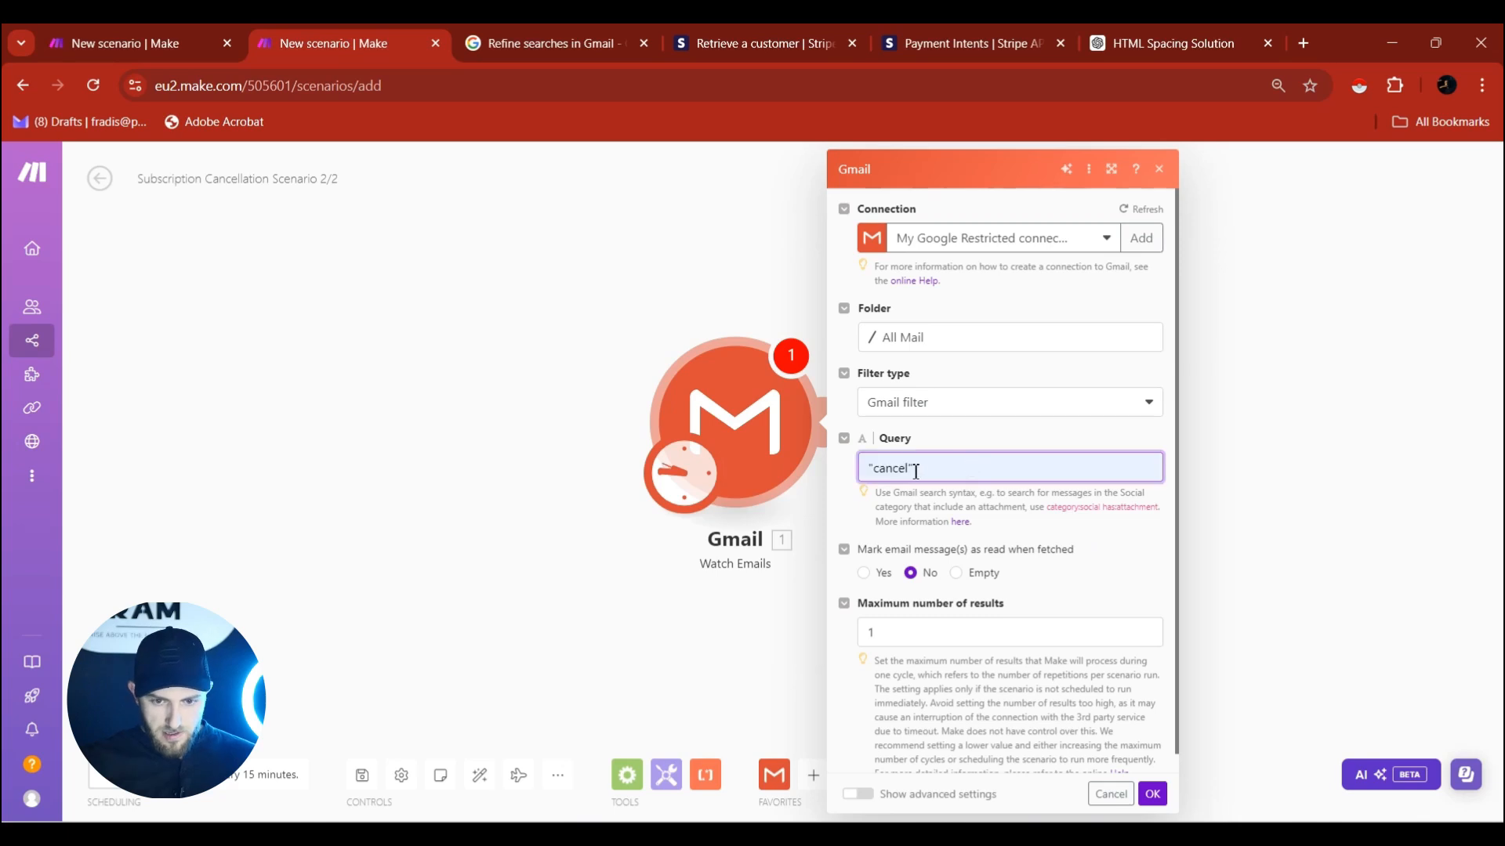
# Set the query to "cancel subscription", save the trigger starting From now on, and add a module slot.
pyautogui.click(911, 470)
pyautogui.write('subscription')
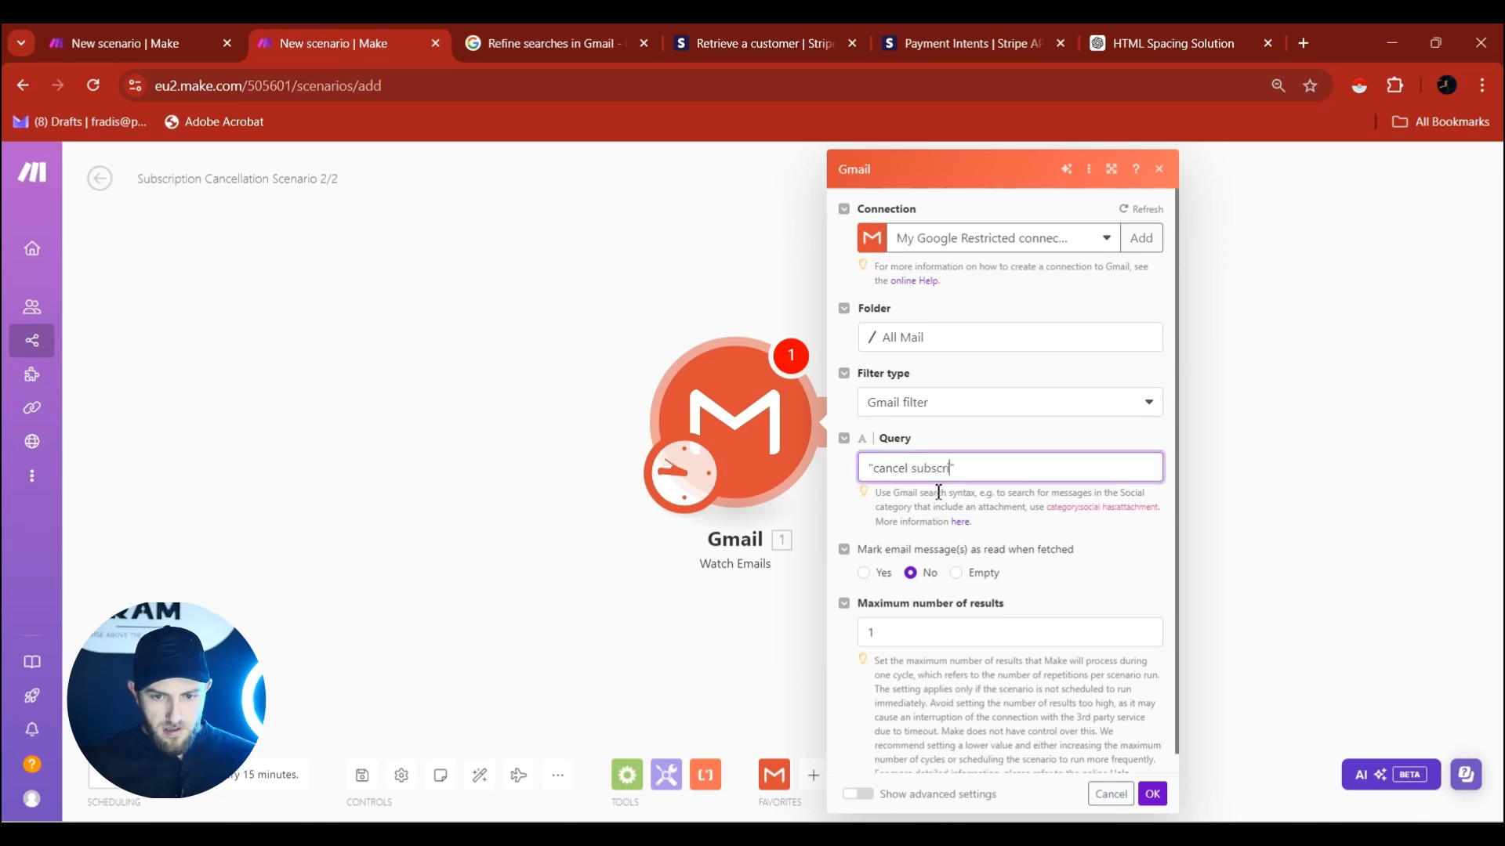
pyautogui.moveTo(876, 469); pyautogui.dragTo(983, 465)
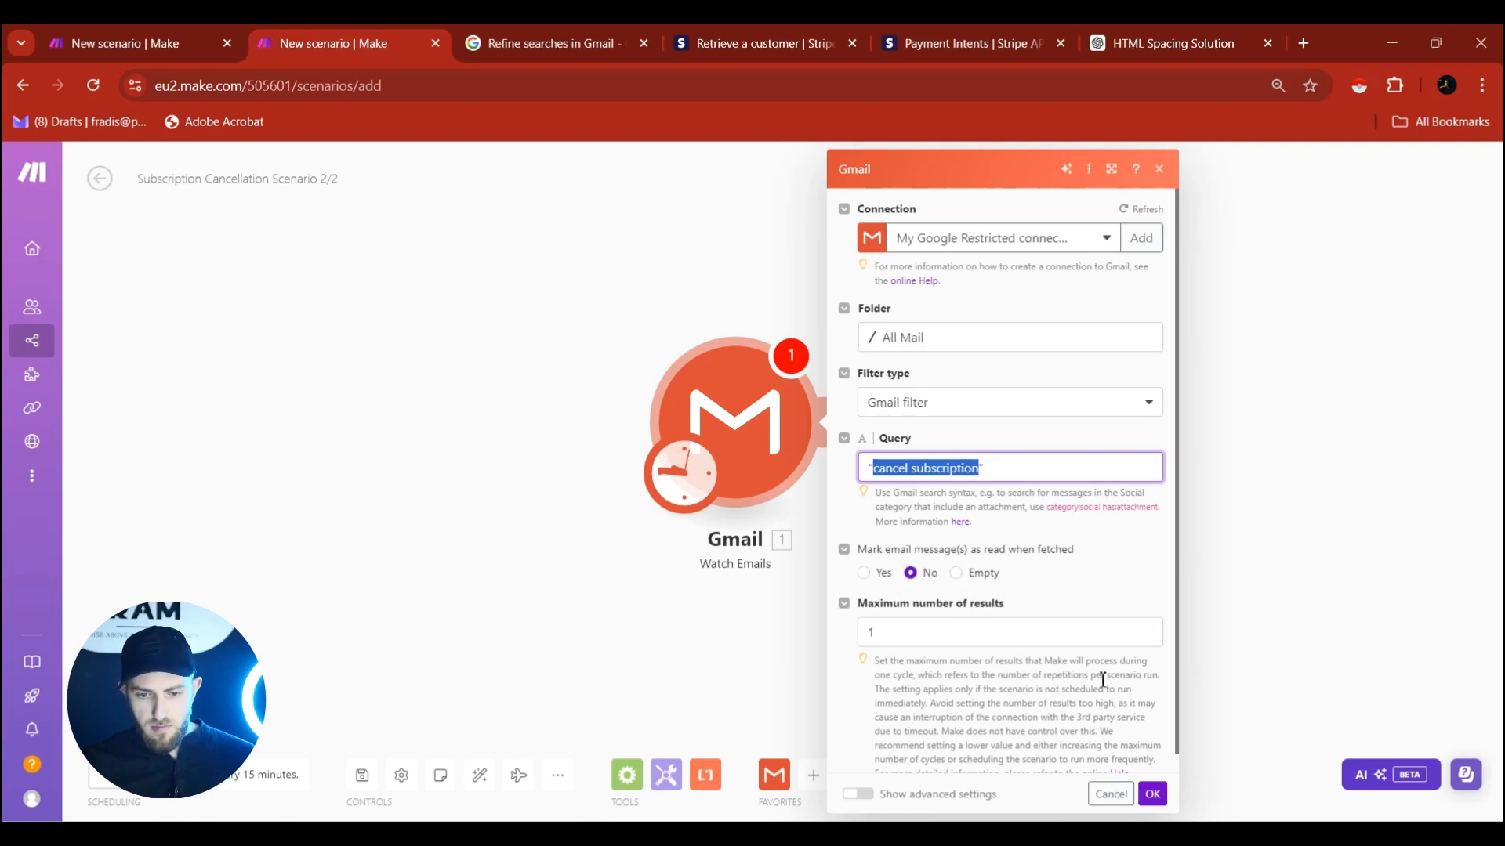
pyautogui.scroll(-1, 979, 654)
pyautogui.click(1166, 794)
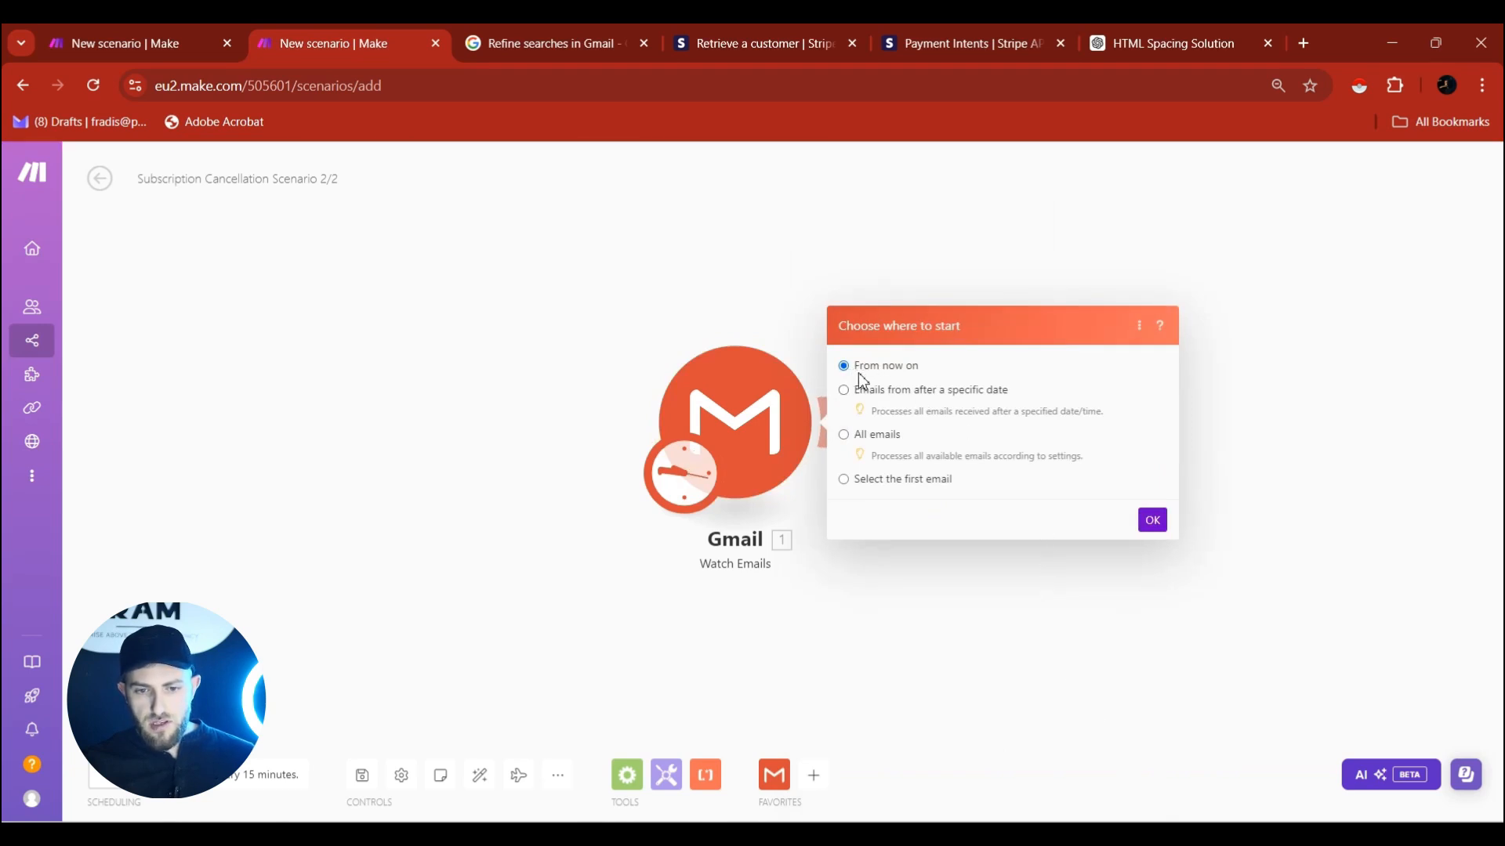
pyautogui.click(1149, 523)
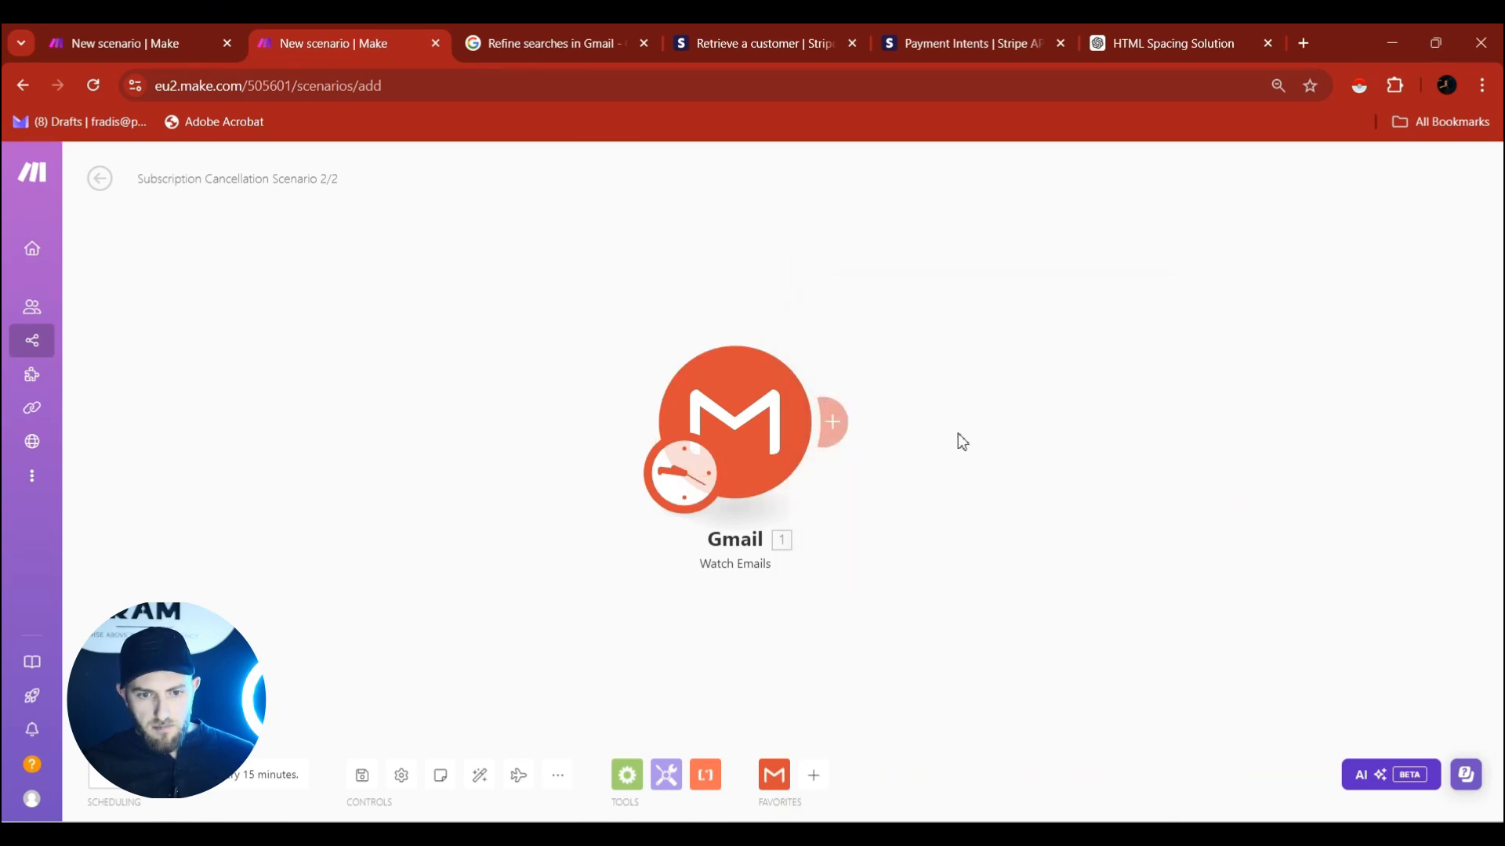
pyautogui.click(832, 421)
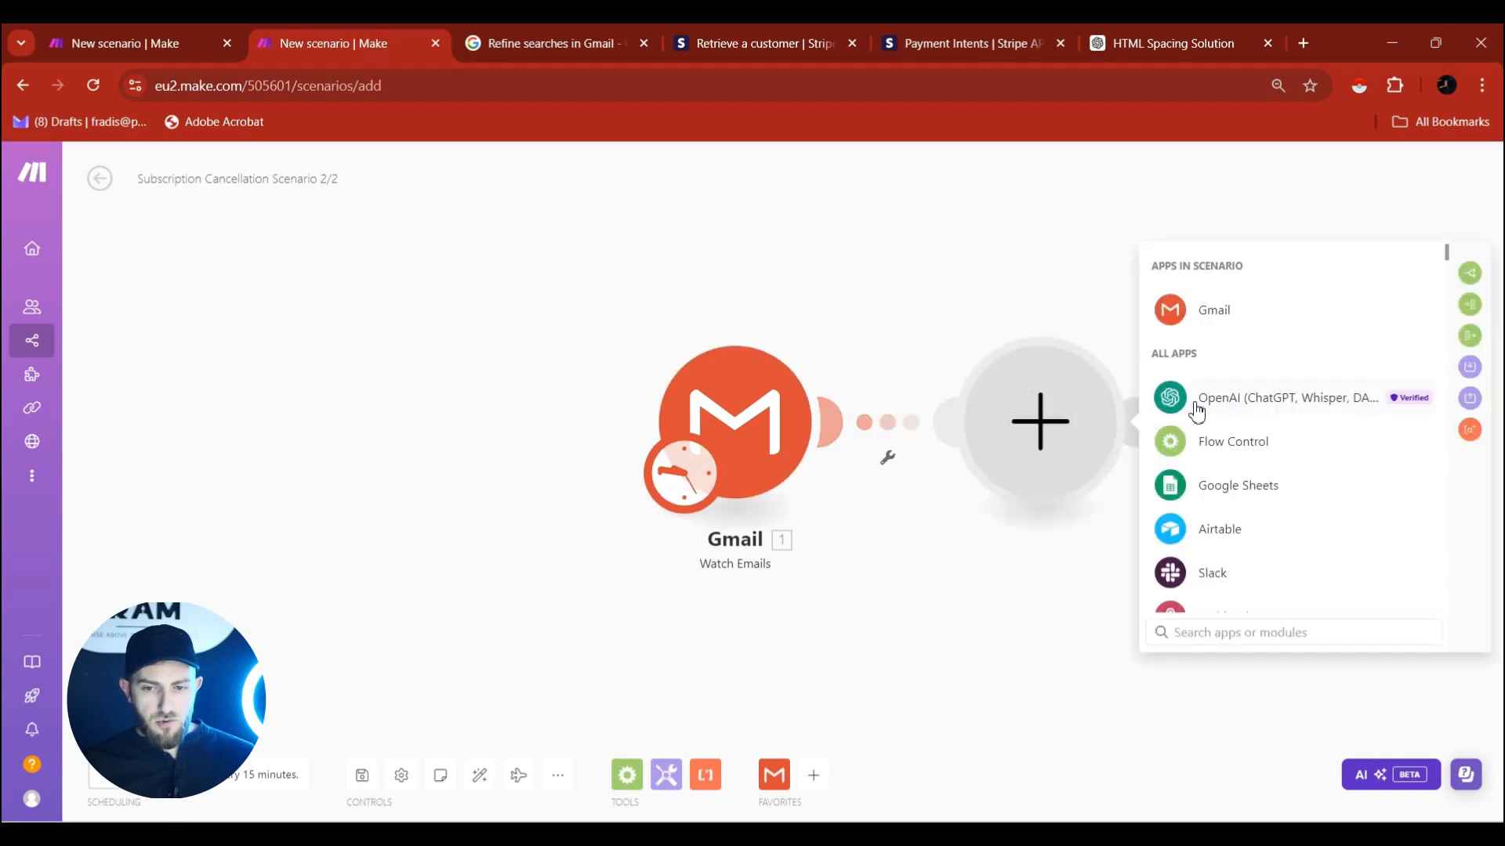
# Add OpenAI Create a Completion using gpt-4o, with Message 1 set to the System role.
pyautogui.click(1200, 408)
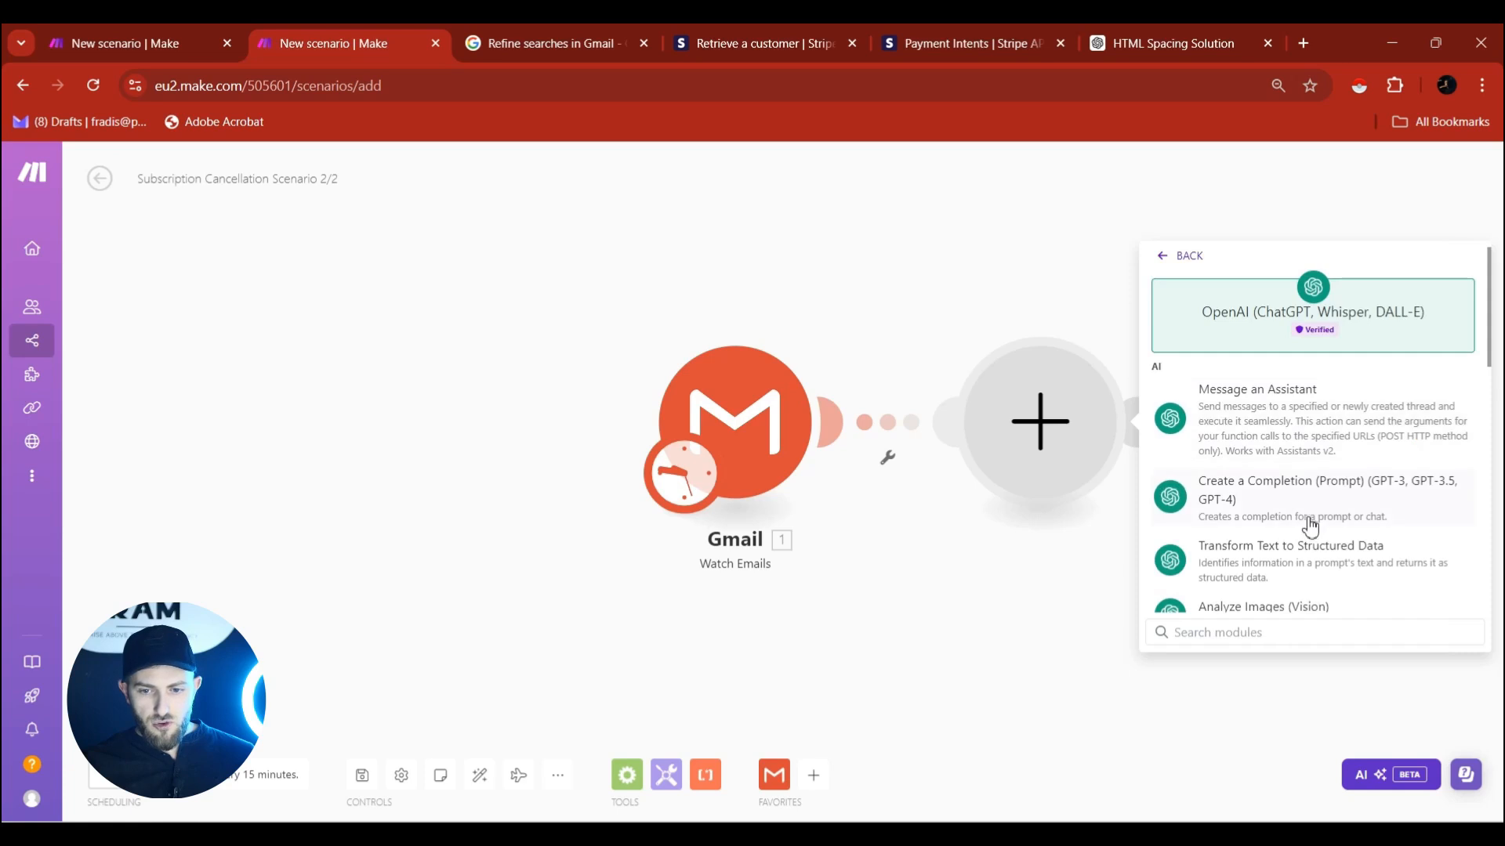
pyautogui.click(1246, 507)
pyautogui.click(1265, 409)
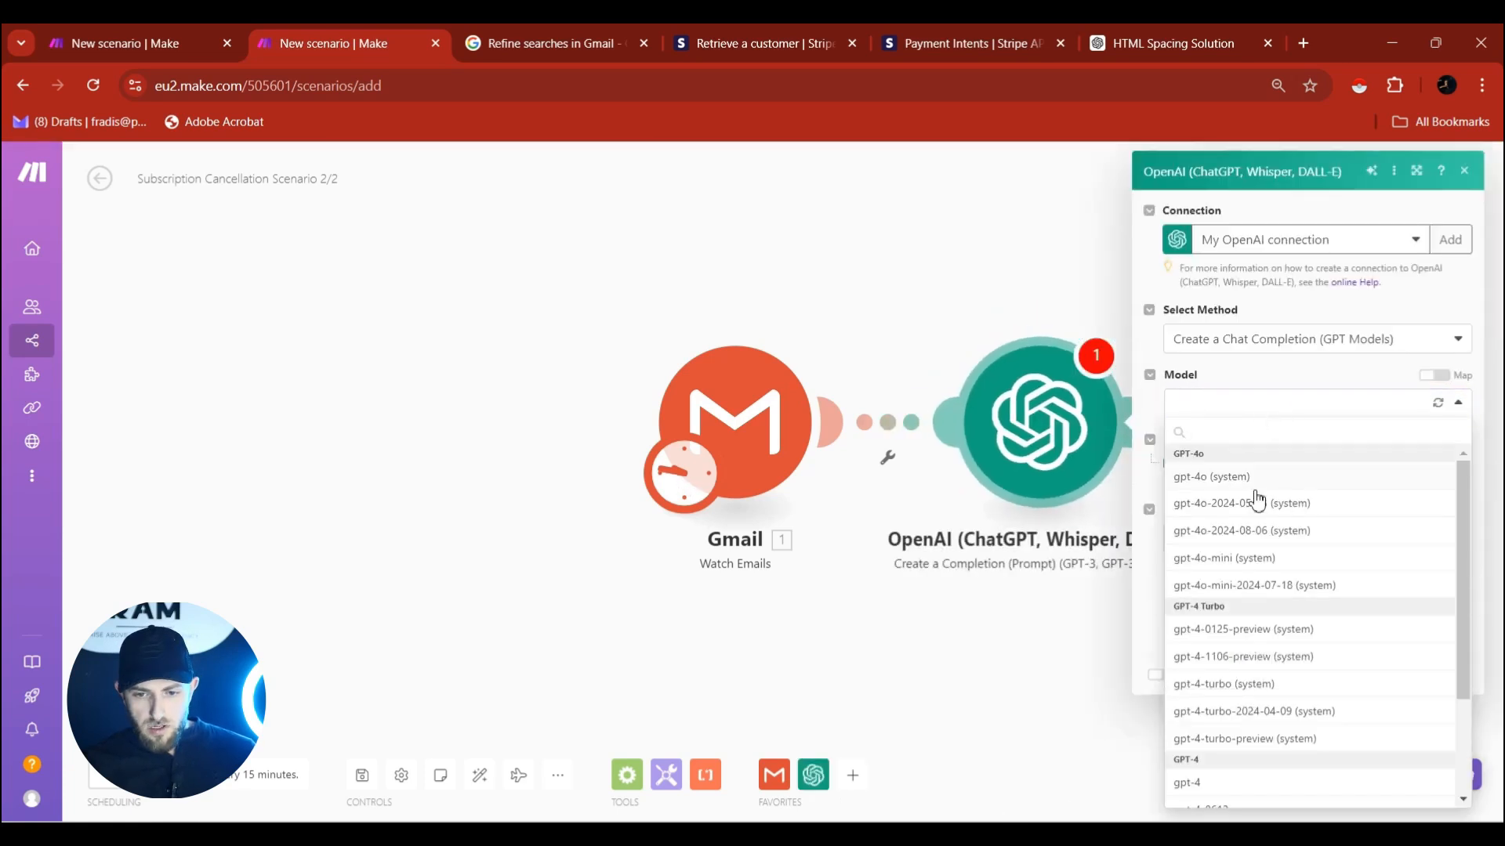
pyautogui.click(1211, 478)
pyautogui.click(1205, 472)
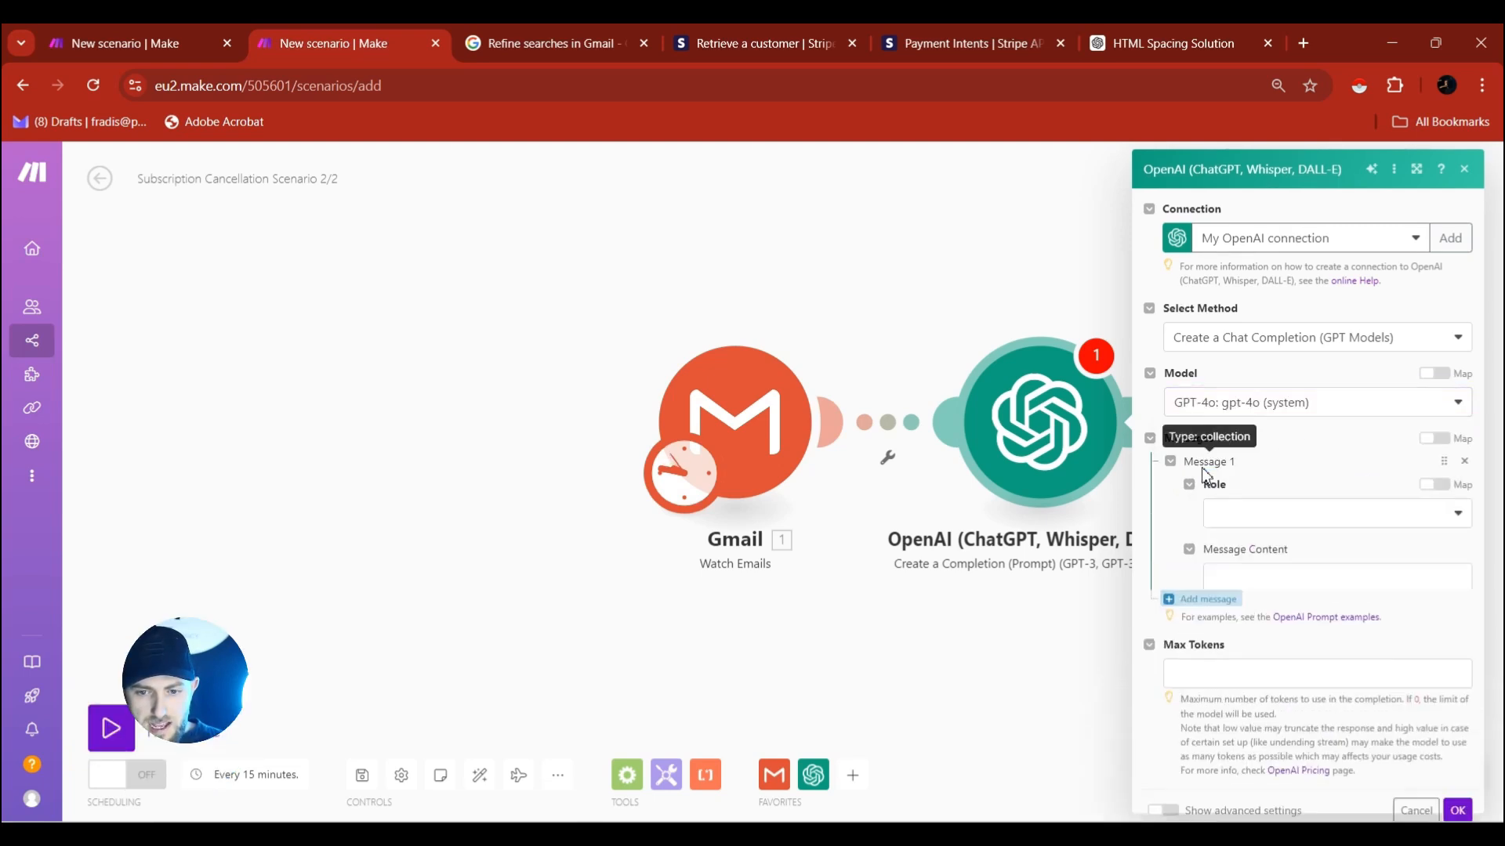
pyautogui.click(1246, 513)
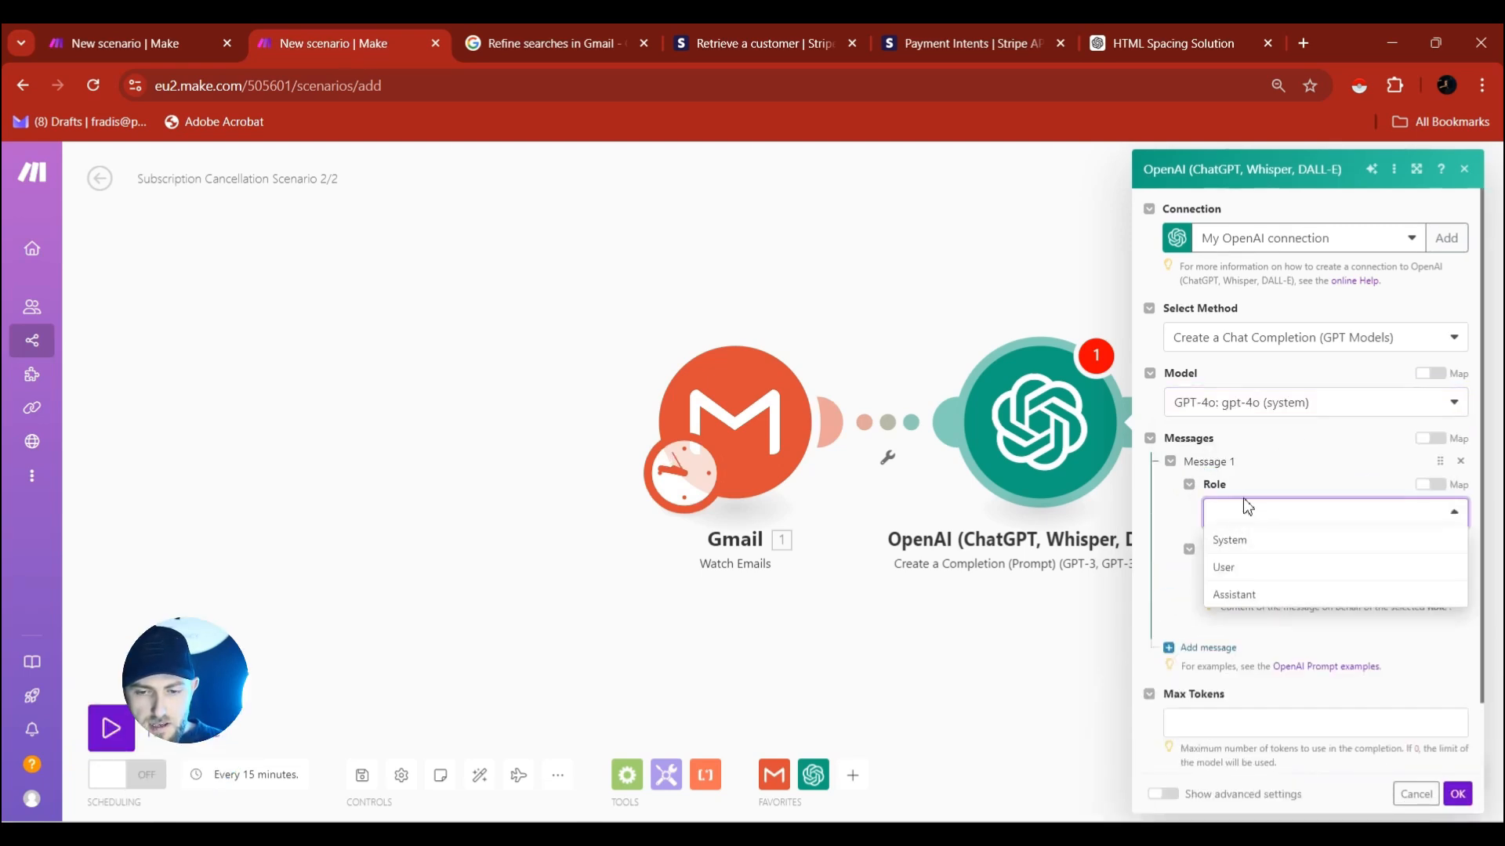
pyautogui.click(1240, 547)
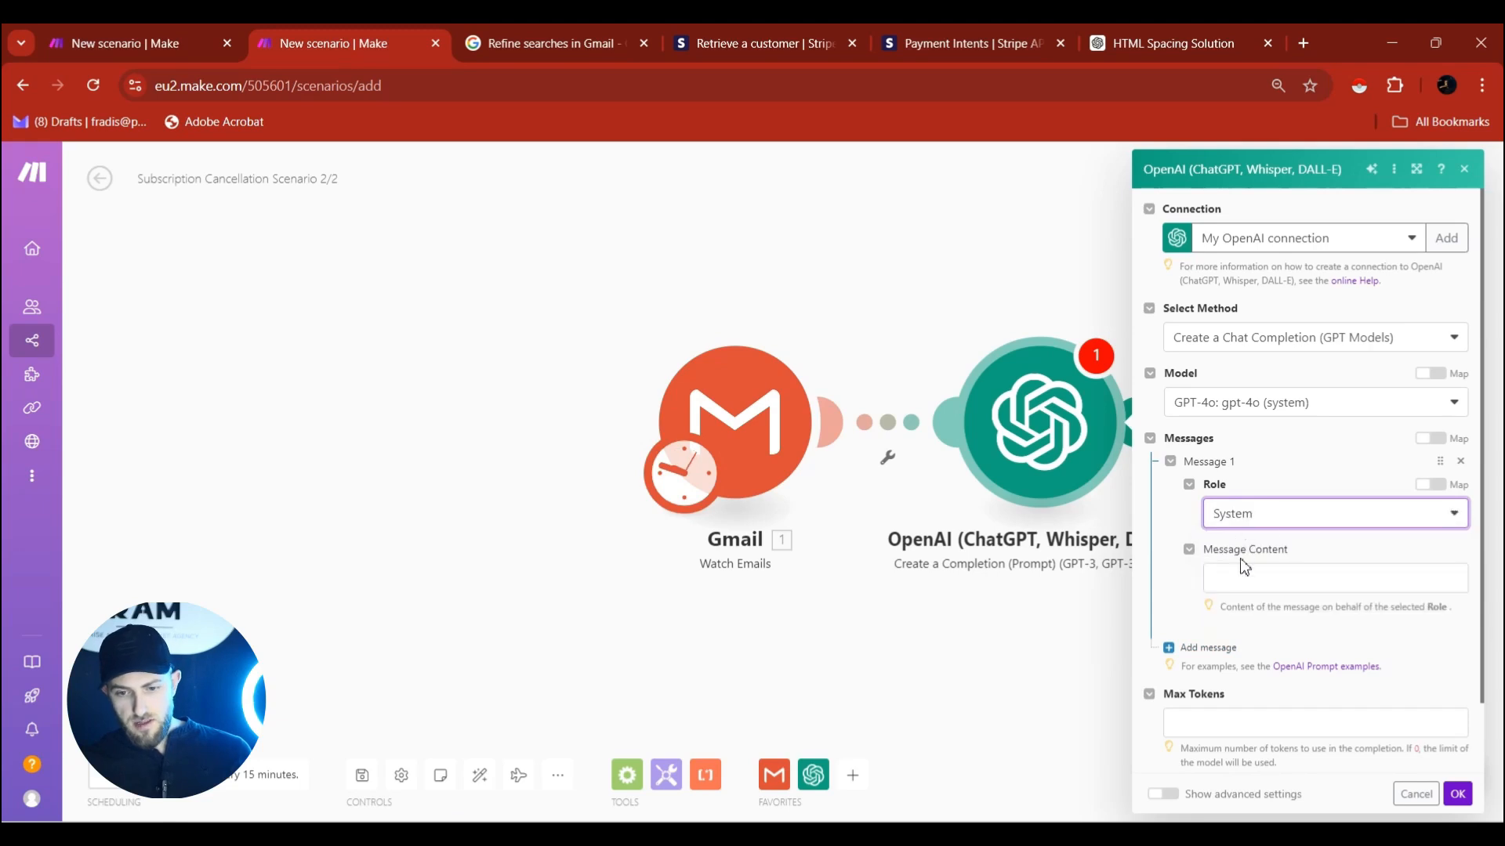
# Paste the system prompt asking which subscription, $1/month or $2.37/month, to cancel into Message 1.
pyautogui.click(1335, 580)
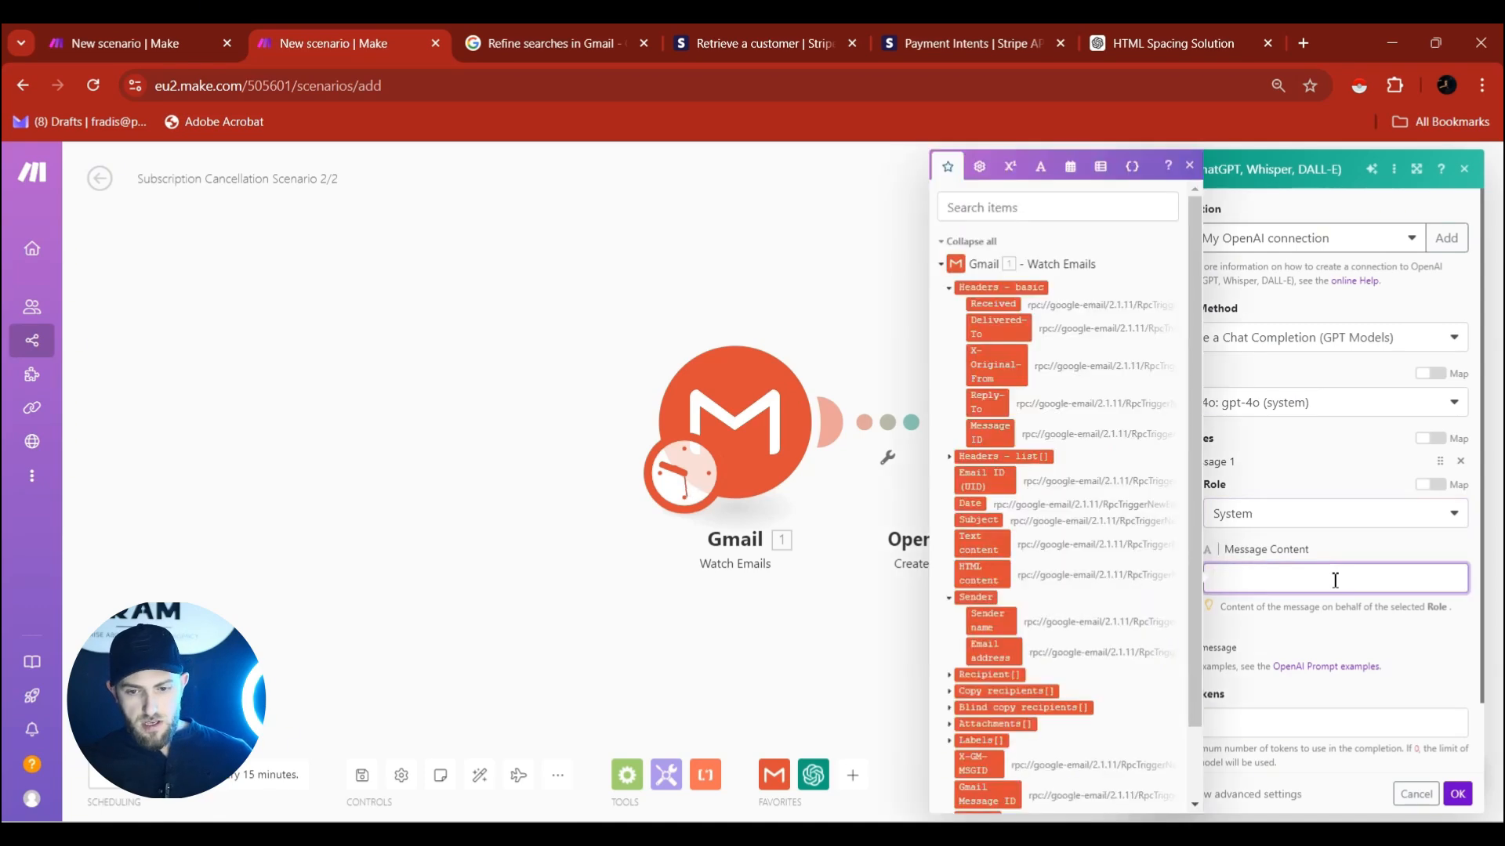
pyautogui.hotkey('ctrl', 'v')
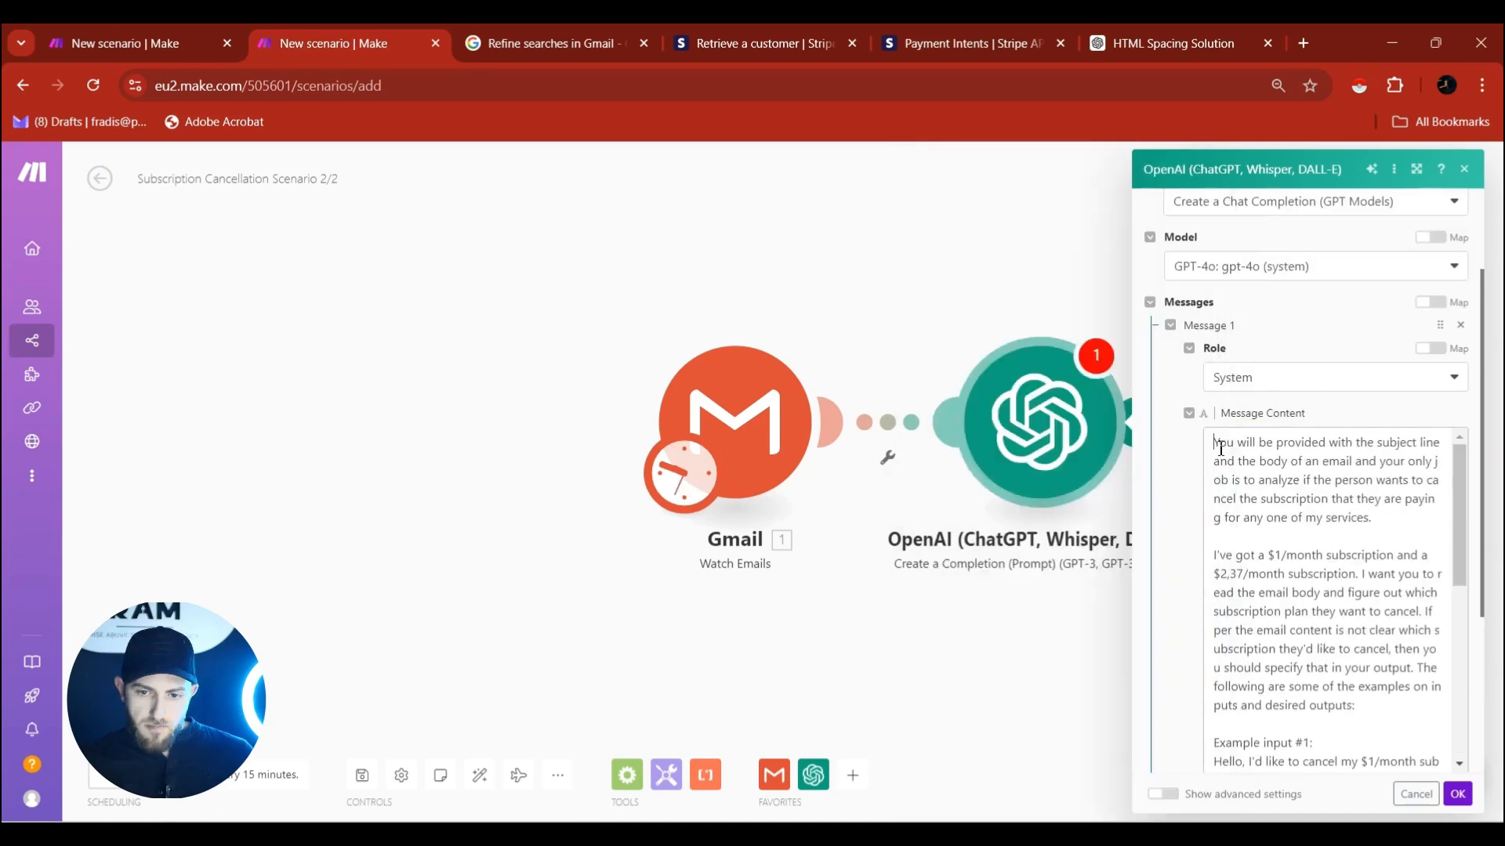
pyautogui.moveTo(1219, 444); pyautogui.dragTo(1344, 725)
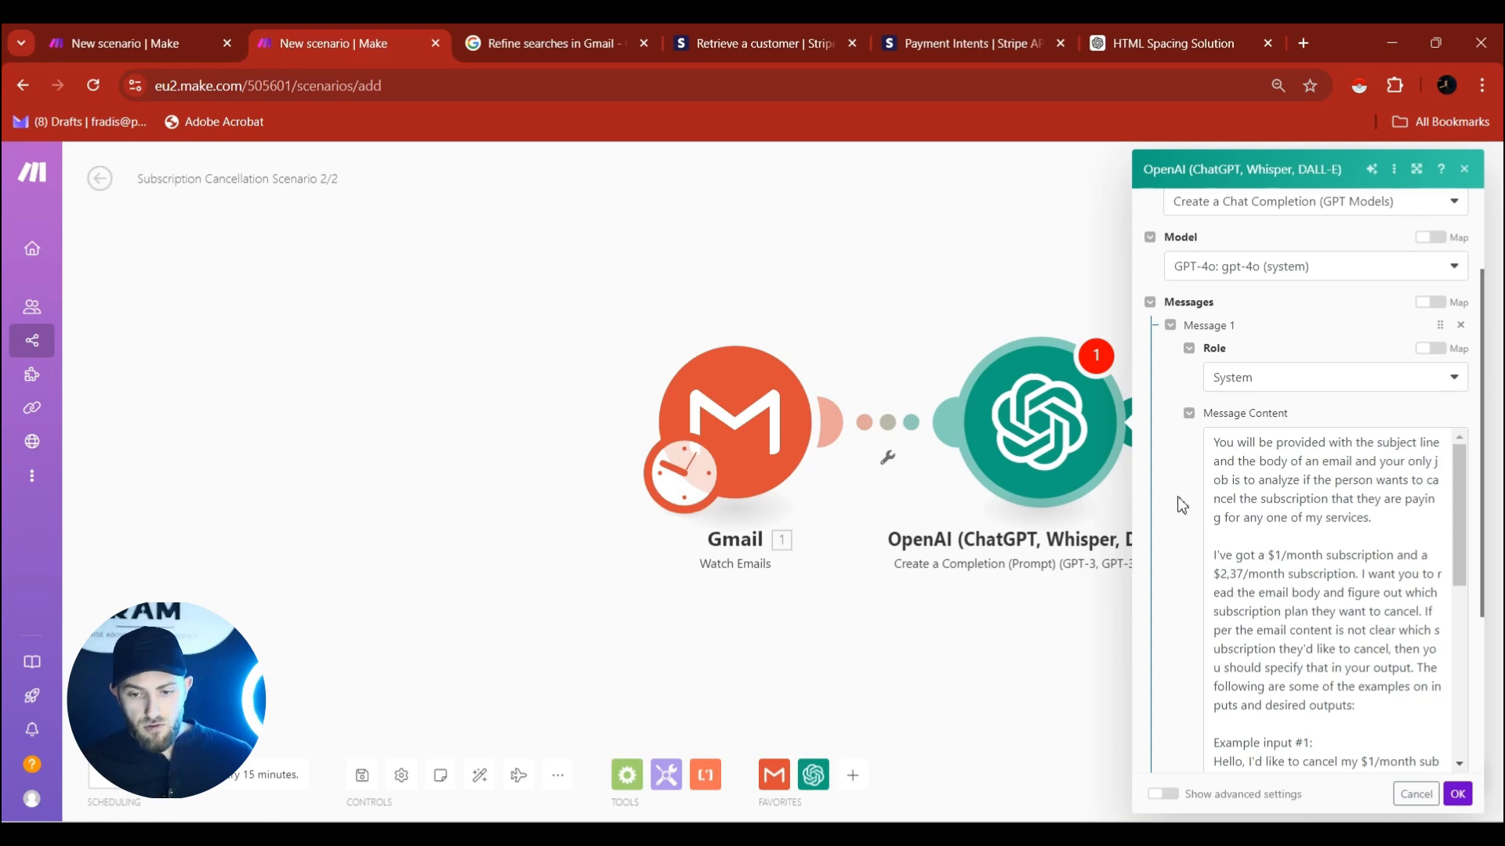
pyautogui.scroll(-3, 1267, 561)
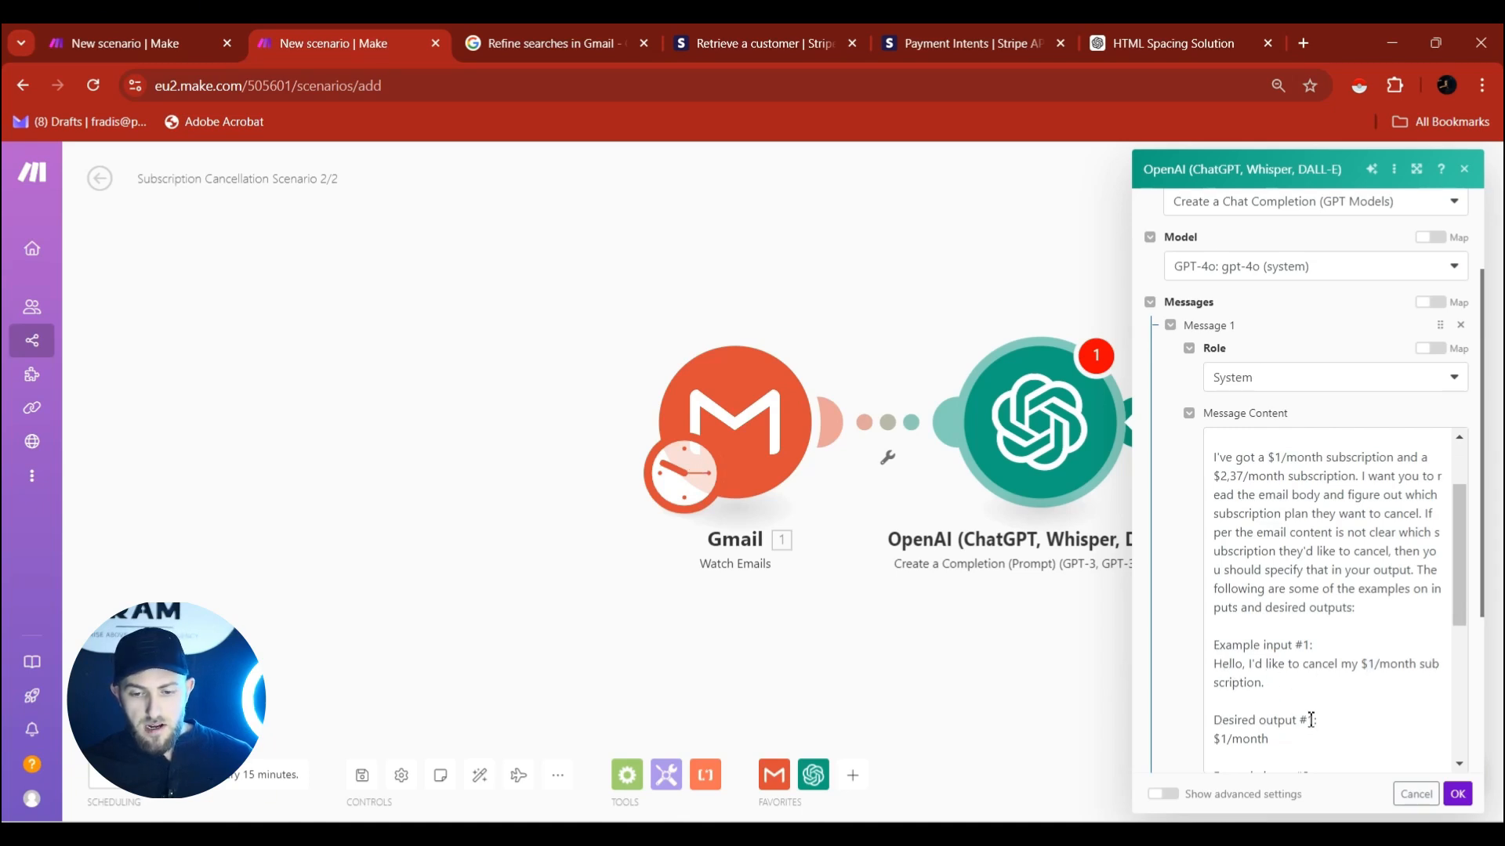
pyautogui.moveTo(1215, 741); pyautogui.dragTo(1264, 697)
pyautogui.scroll(-1, 1254, 705)
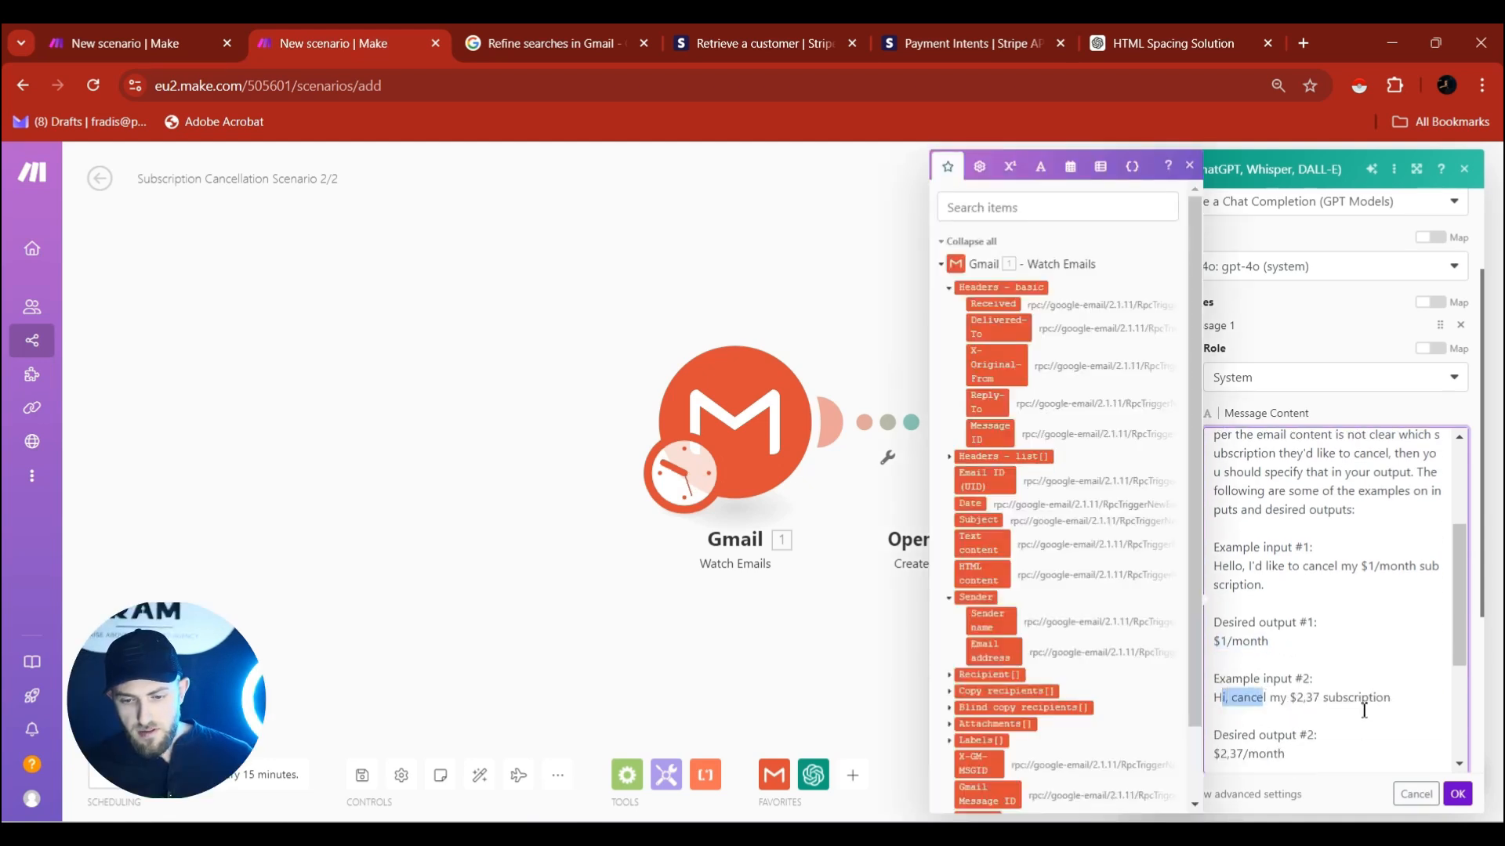
pyautogui.scroll(-1, 1218, 737)
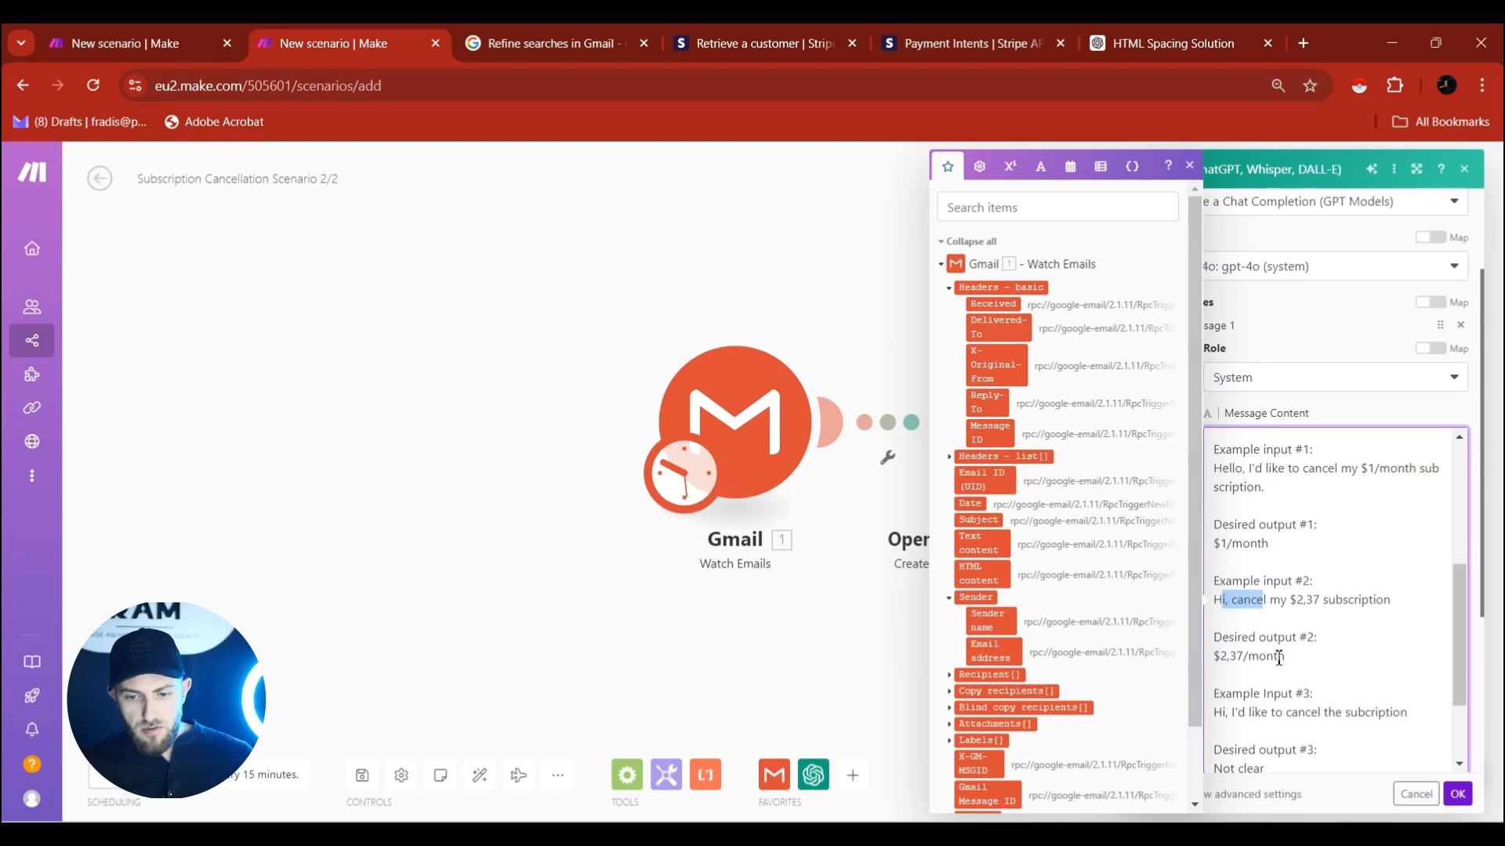
pyautogui.scroll(-1, 1246, 669)
pyautogui.scroll(1, 1246, 669)
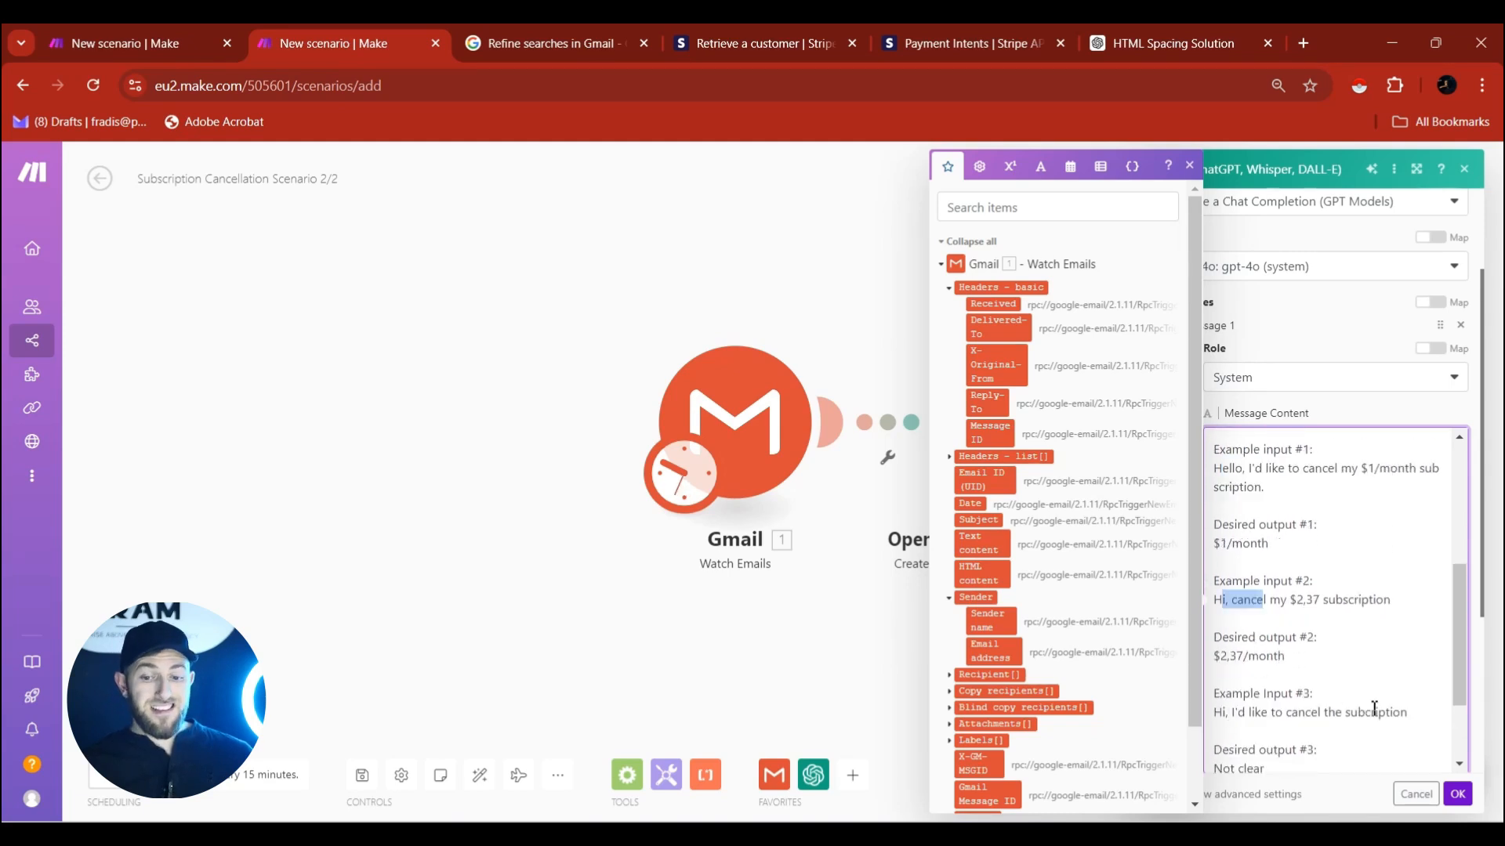
pyautogui.moveTo(1337, 756); pyautogui.dragTo(1218, 757)
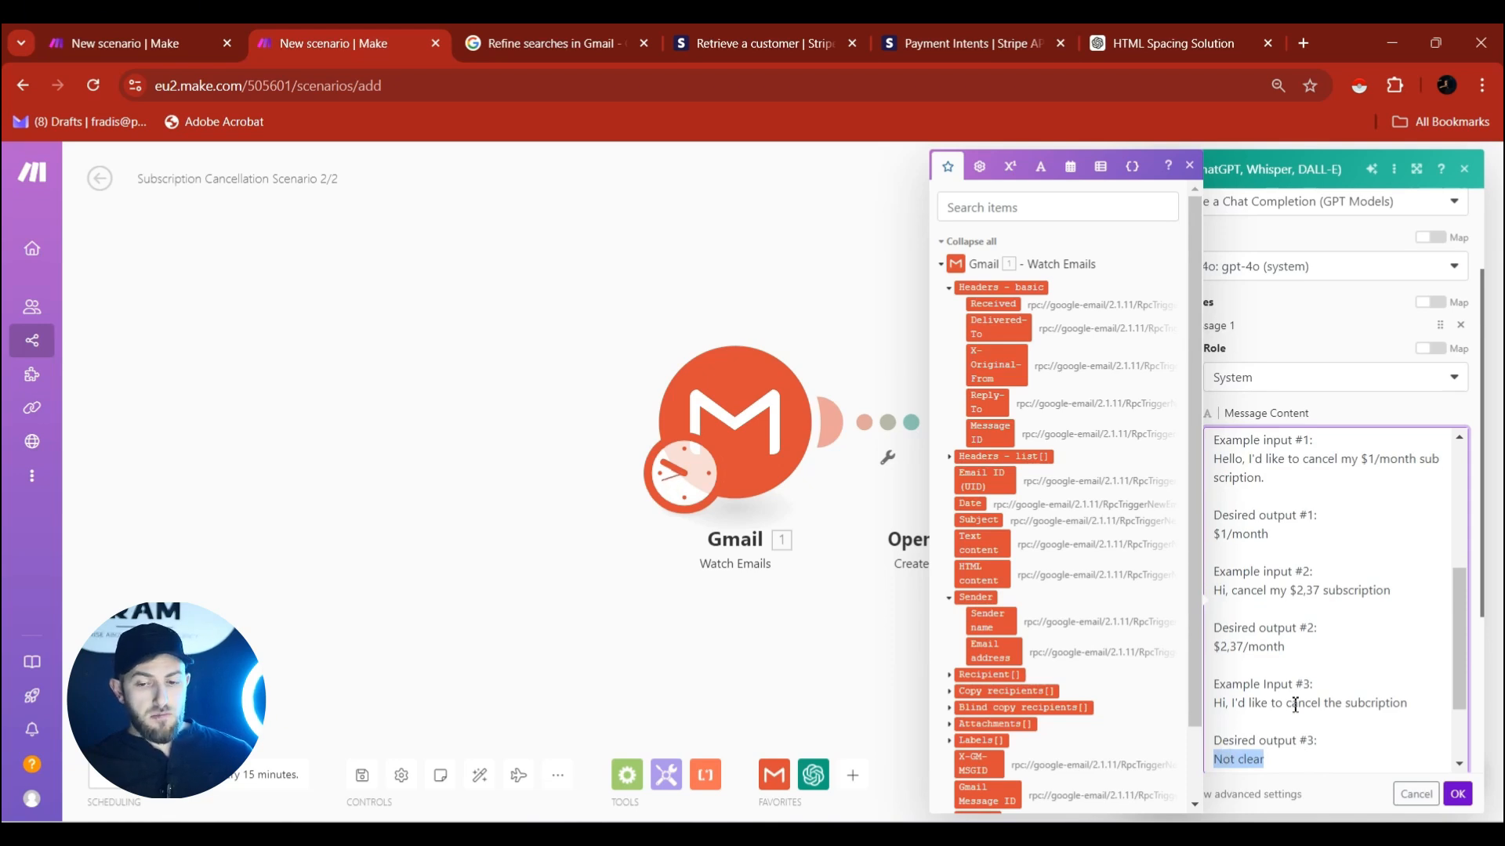
pyautogui.scroll(5, 1295, 702)
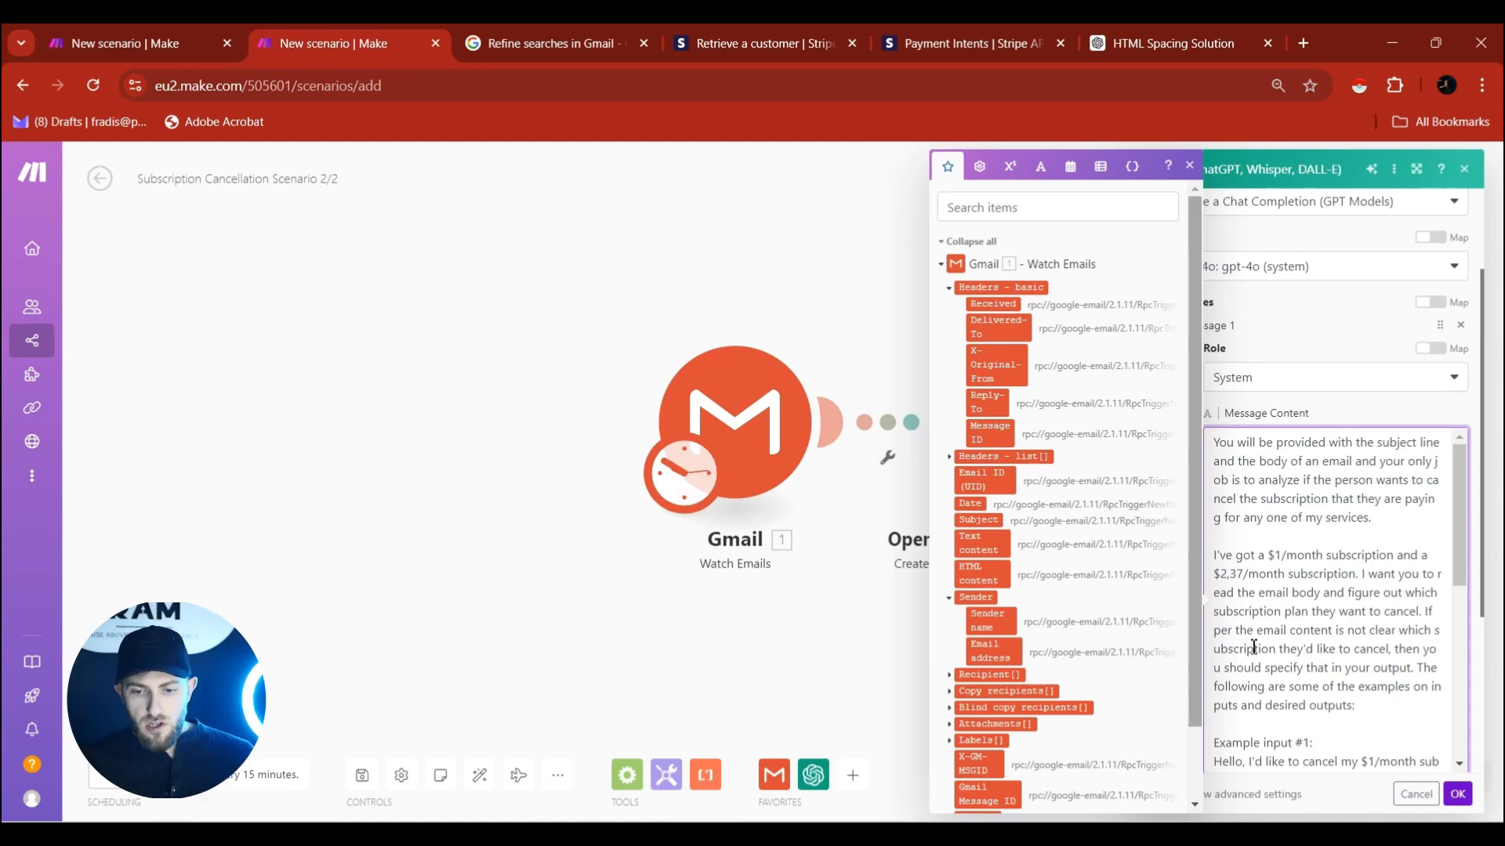
pyautogui.click(1354, 421)
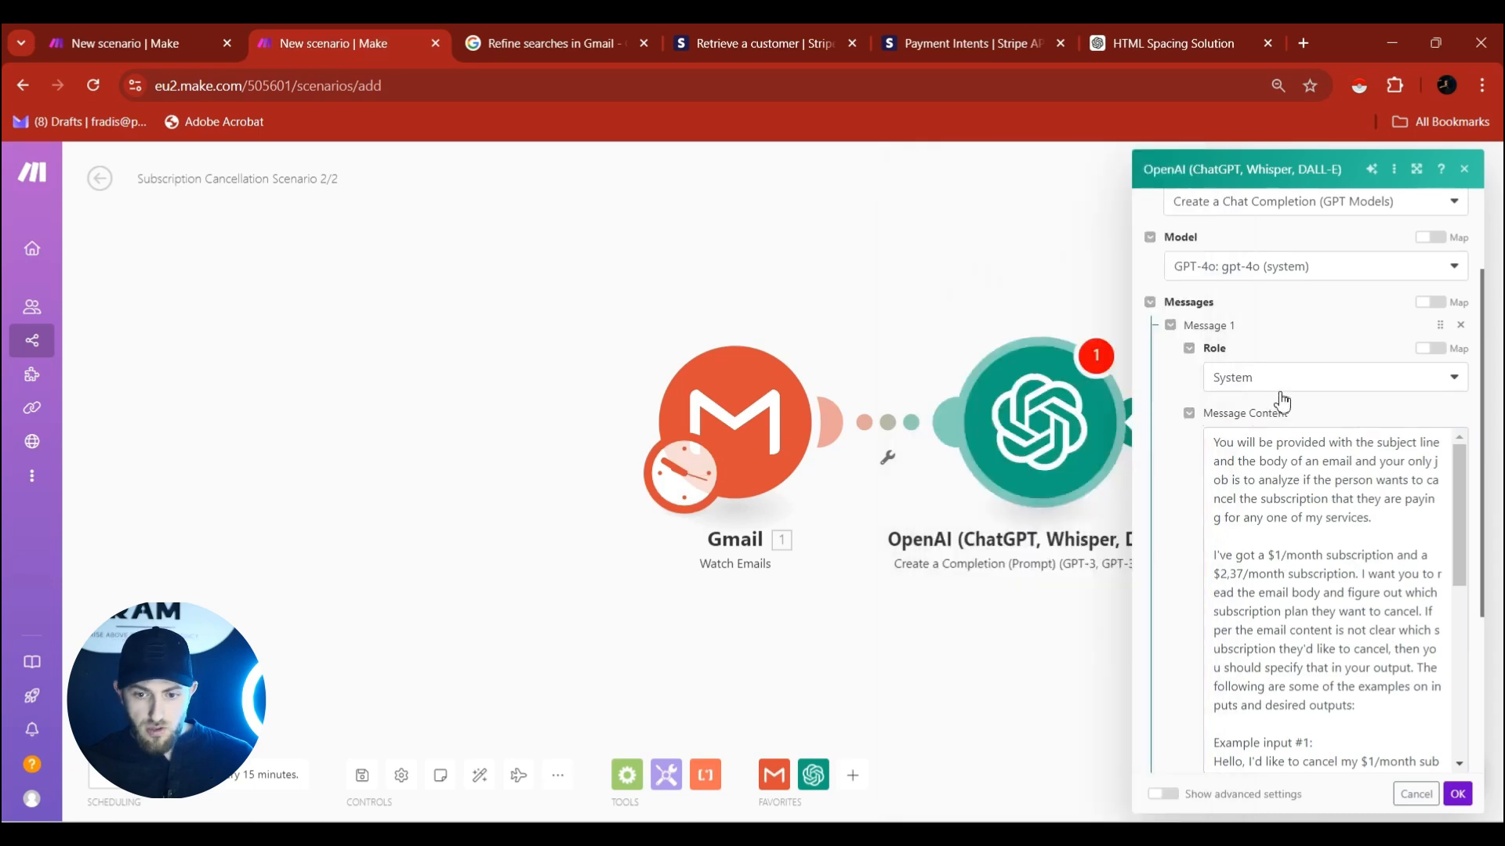
# Add Message 2 with the User role and begin filling its content.
pyautogui.scroll(-3, 1370, 402)
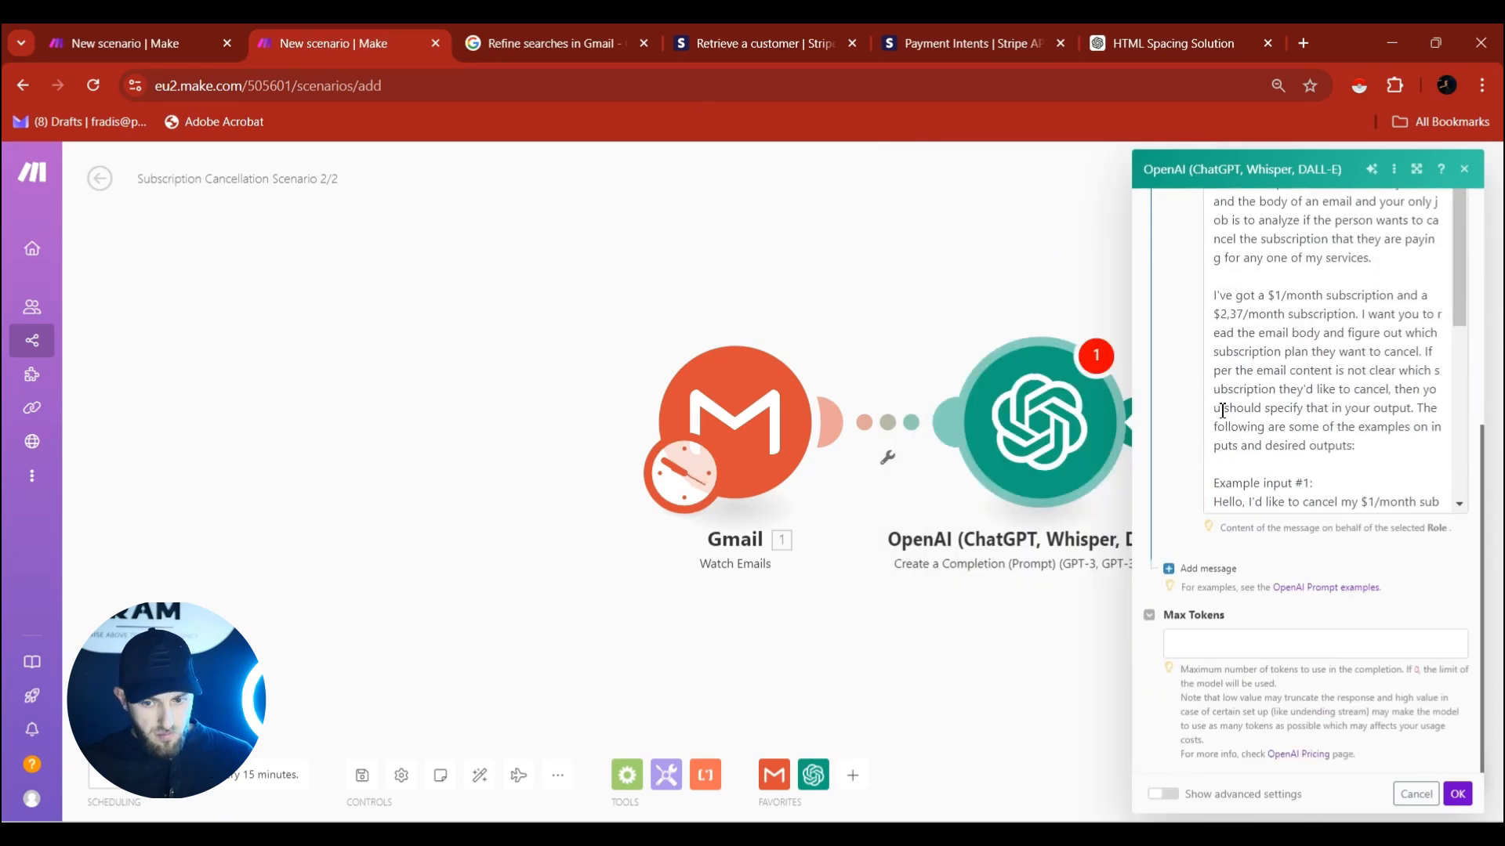
pyautogui.click(1178, 570)
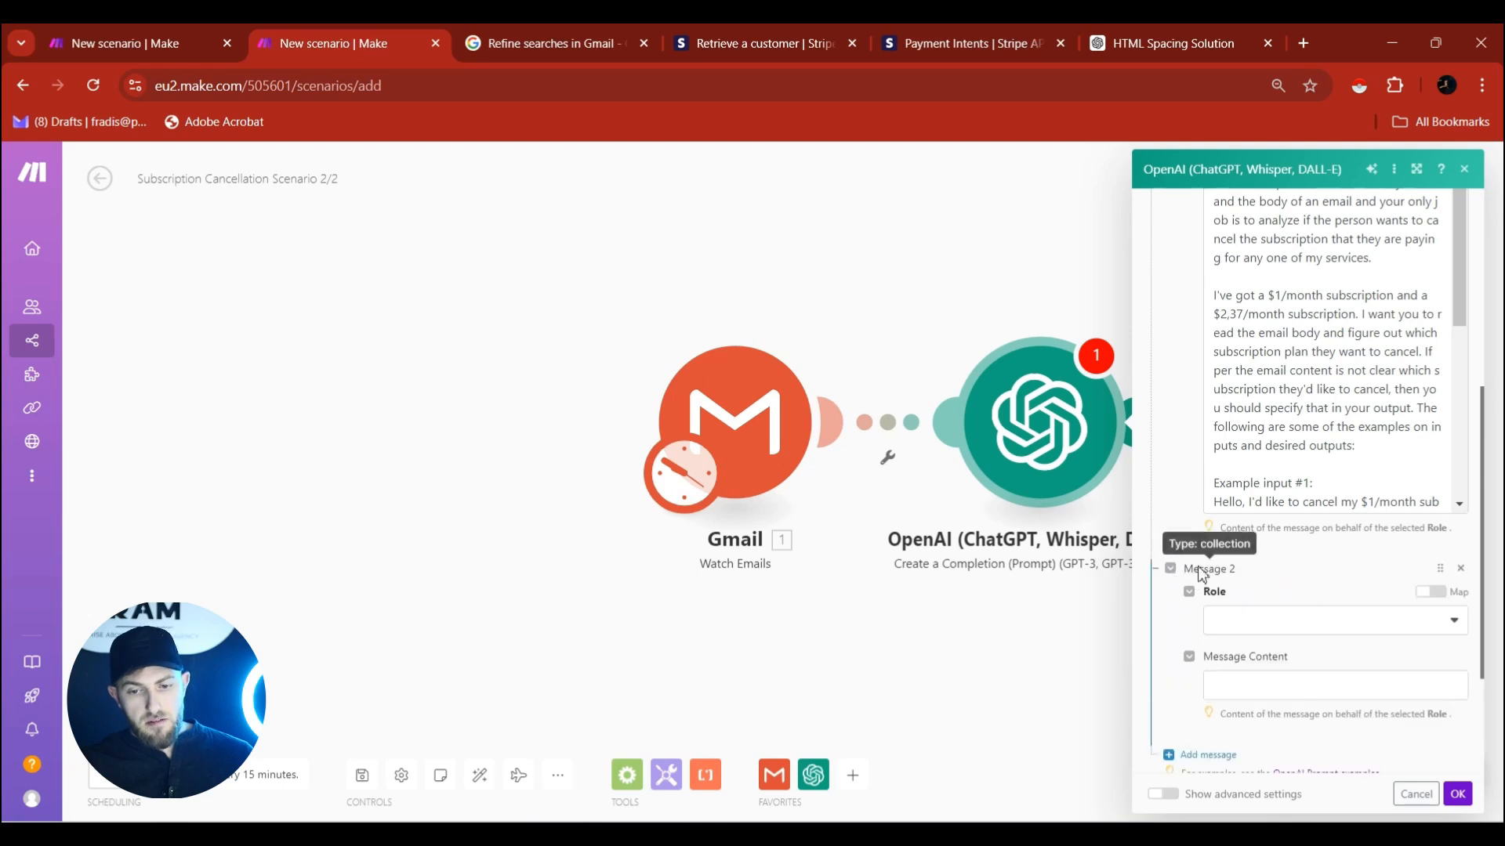
pyautogui.click(1277, 621)
pyautogui.click(1263, 644)
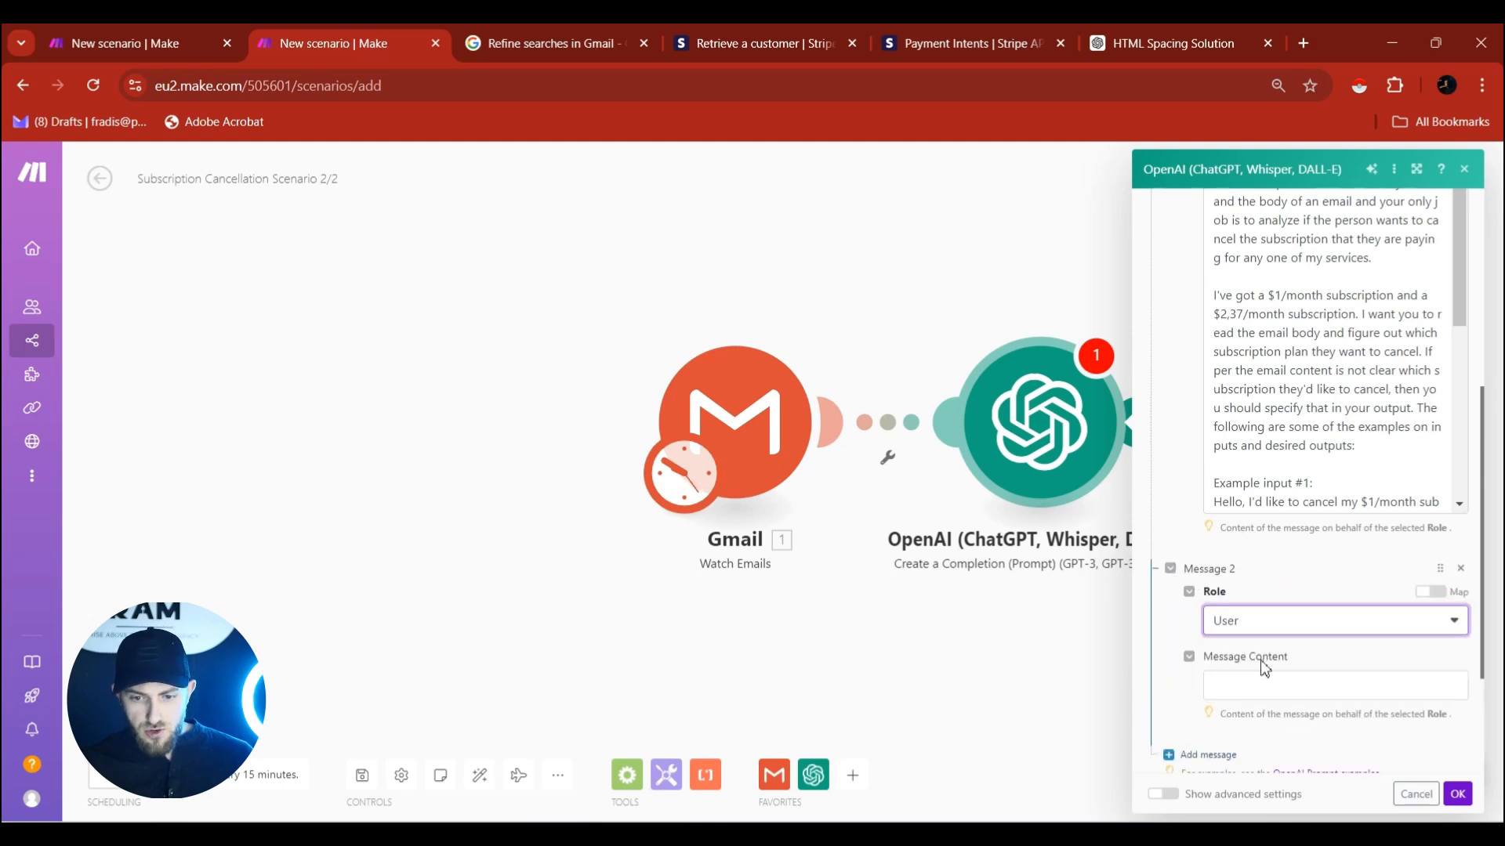
pyautogui.click(1261, 685)
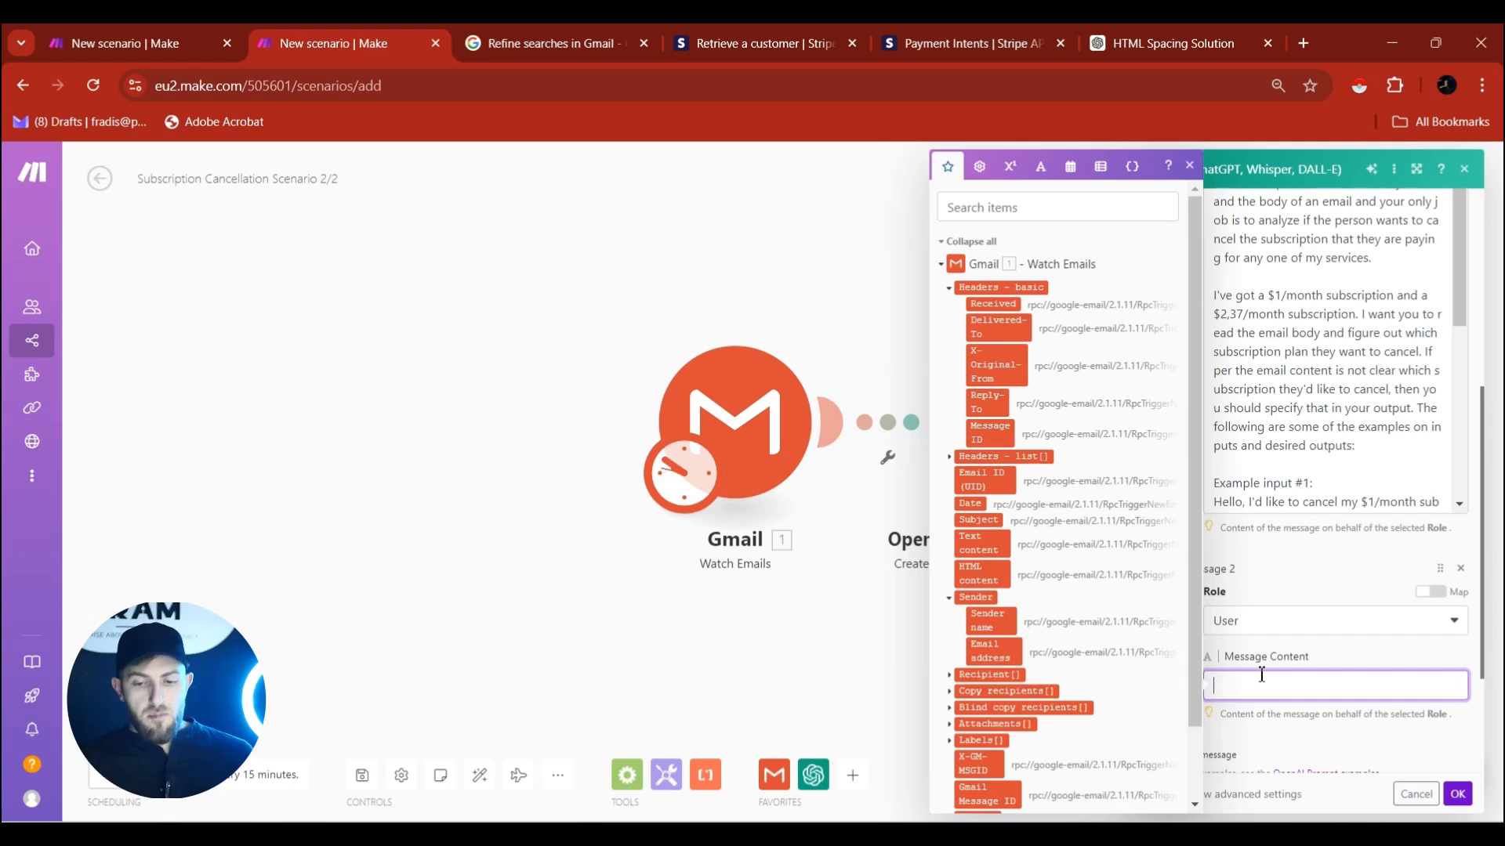
pyautogui.click(1232, 667)
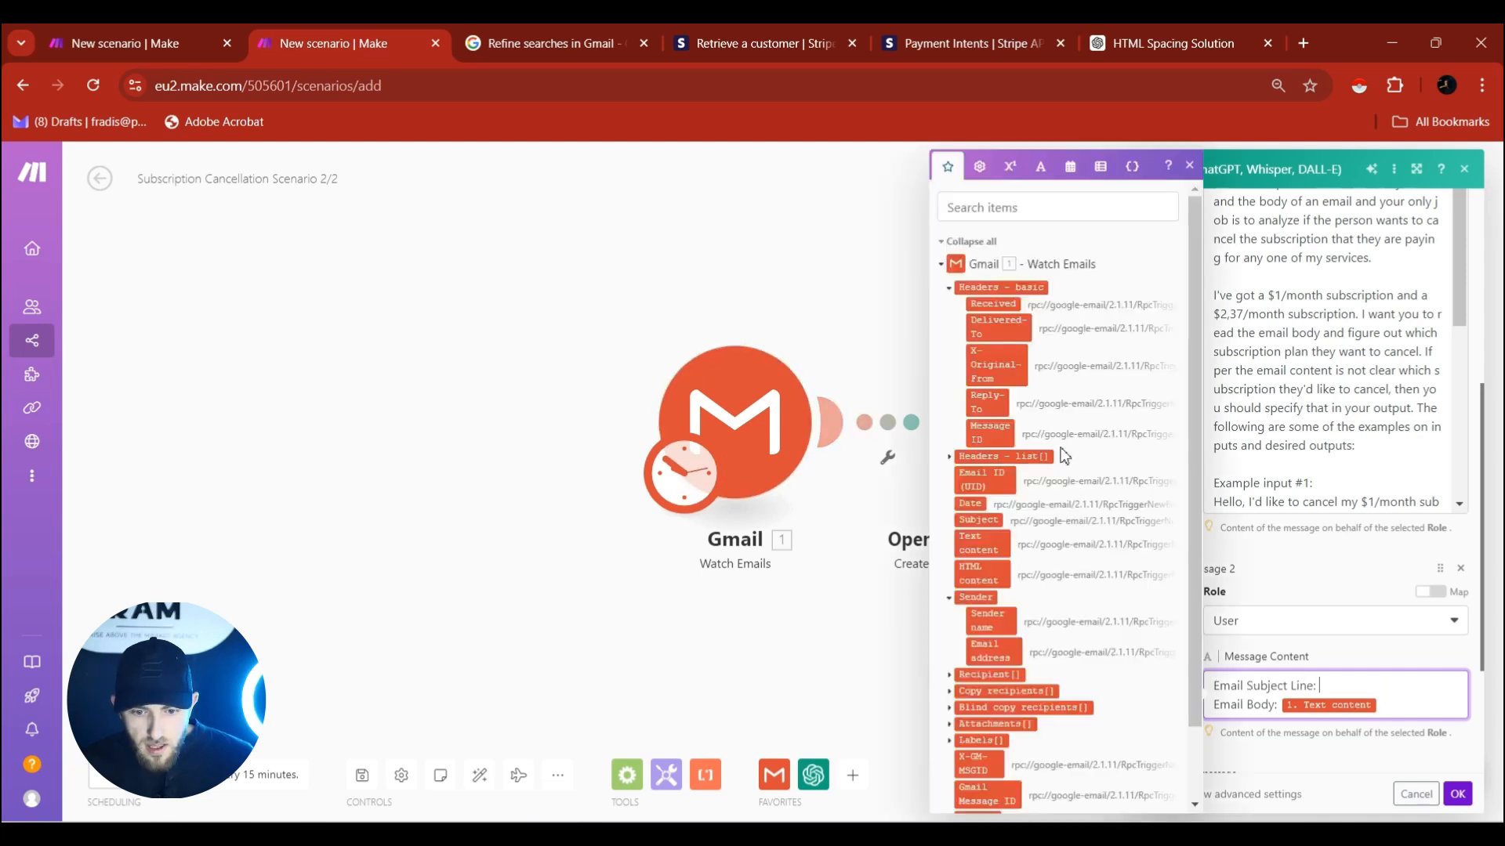
# Map the email Subject into Message 2, set Max Tokens to 0, and save the OpenAI module.
pyautogui.scroll(-1, 1064, 458)
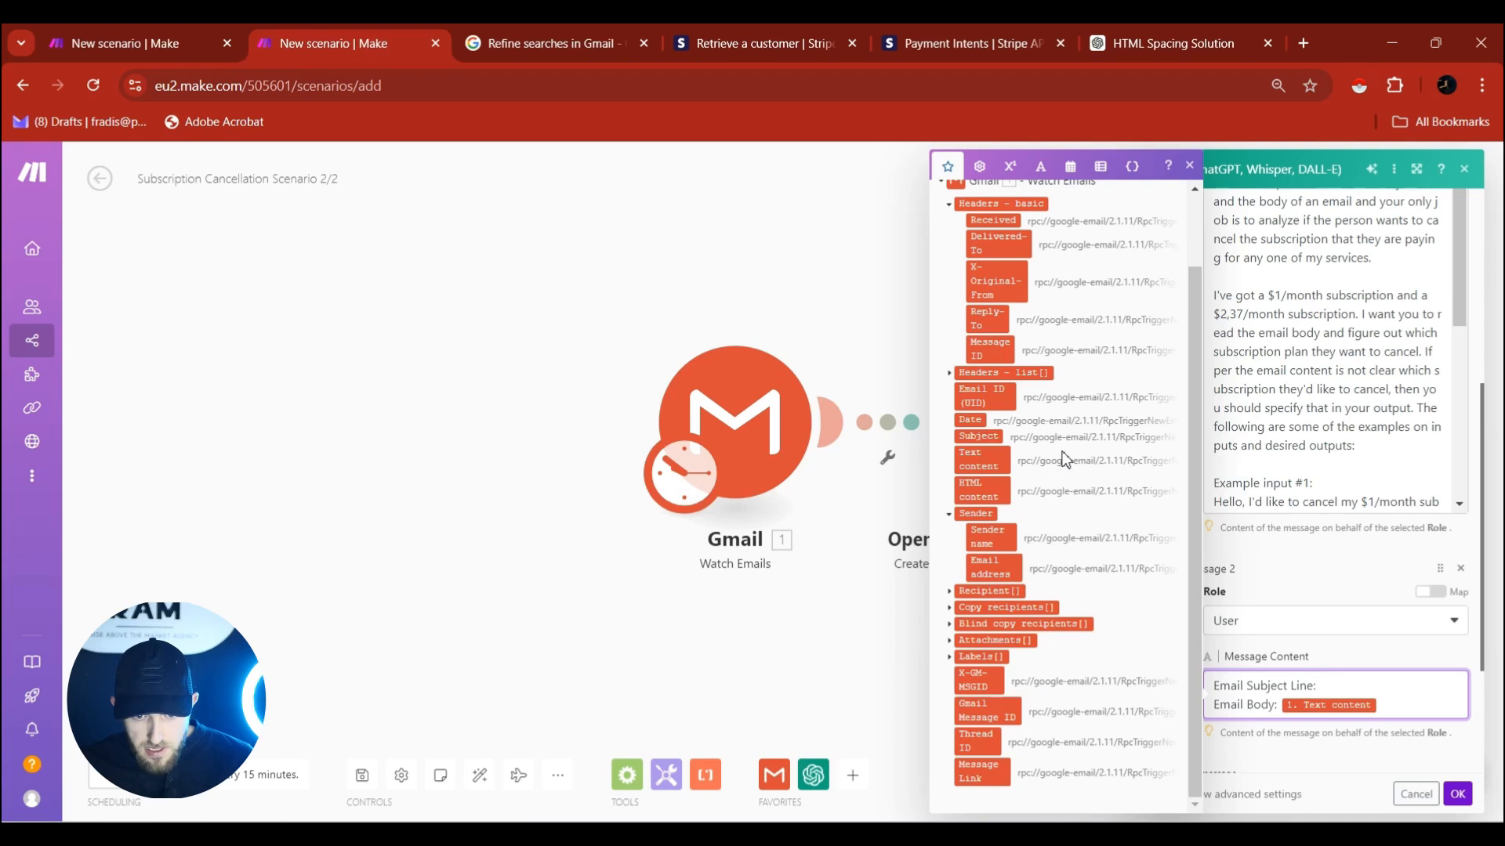
pyautogui.click(971, 441)
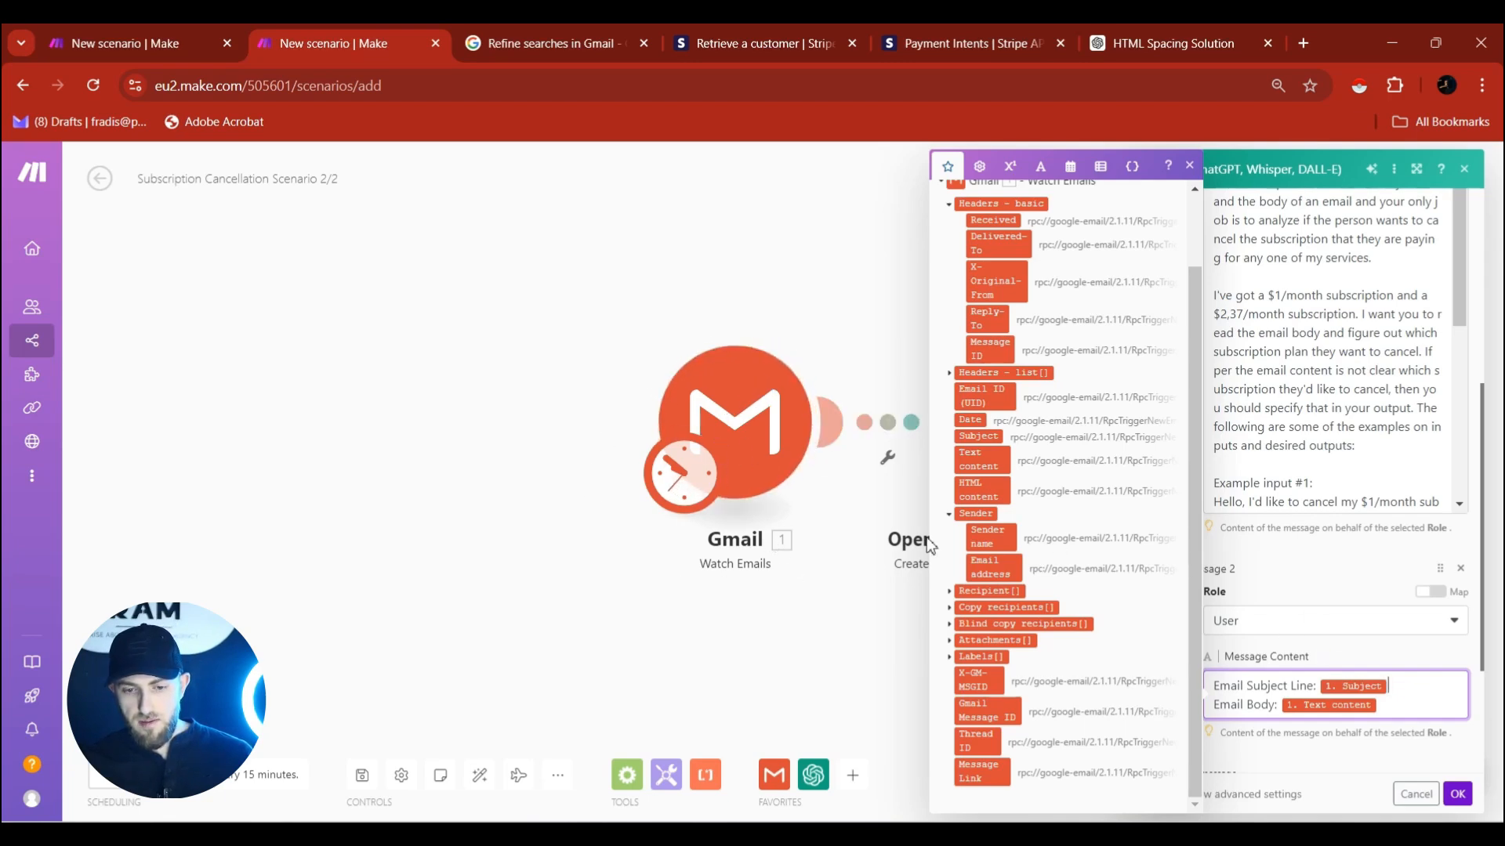
pyautogui.scroll(-3, 1302, 569)
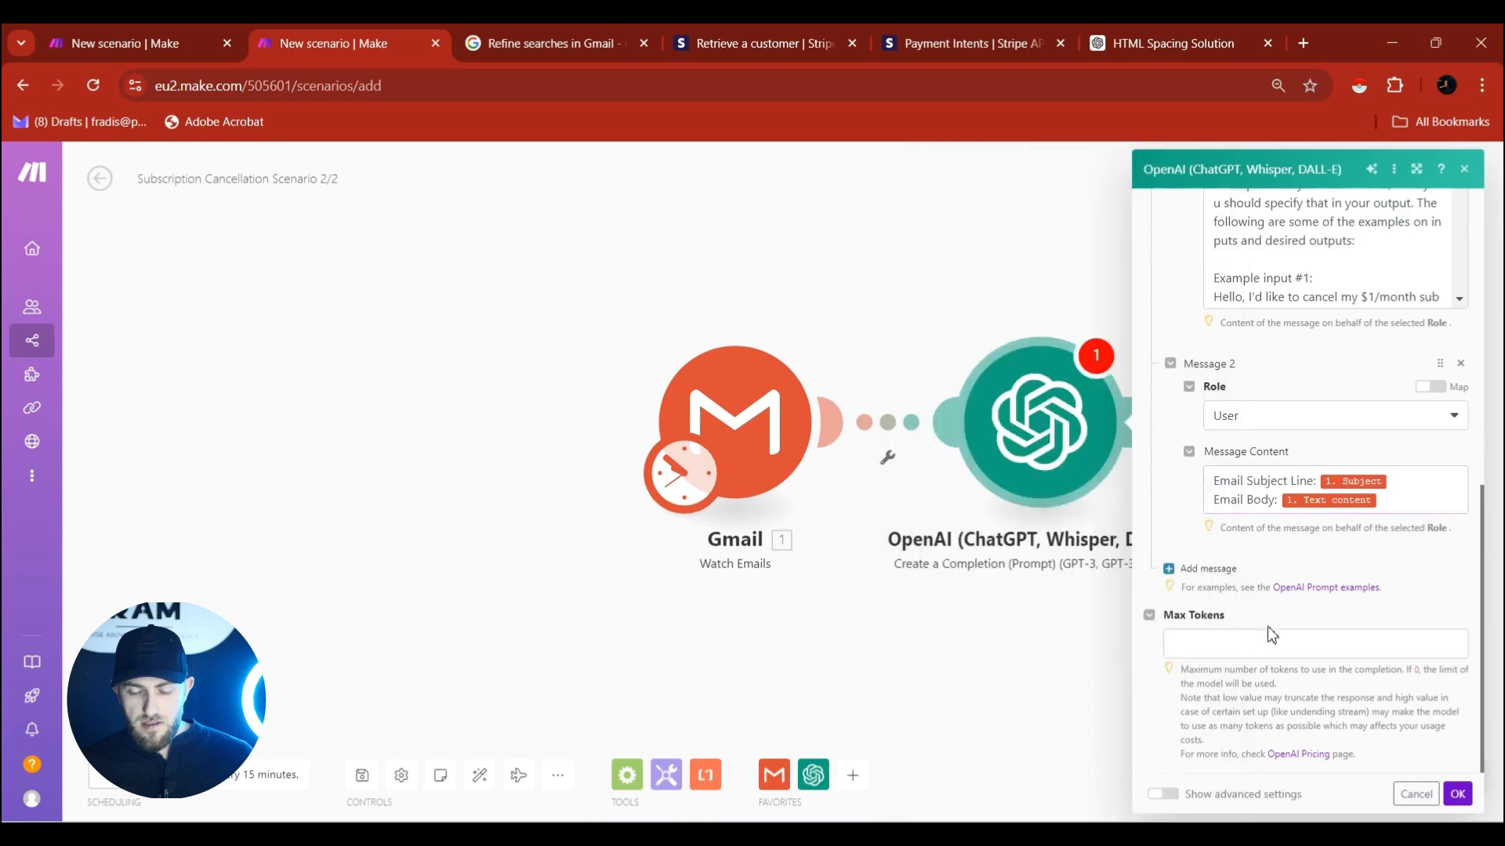
pyautogui.click(1274, 641)
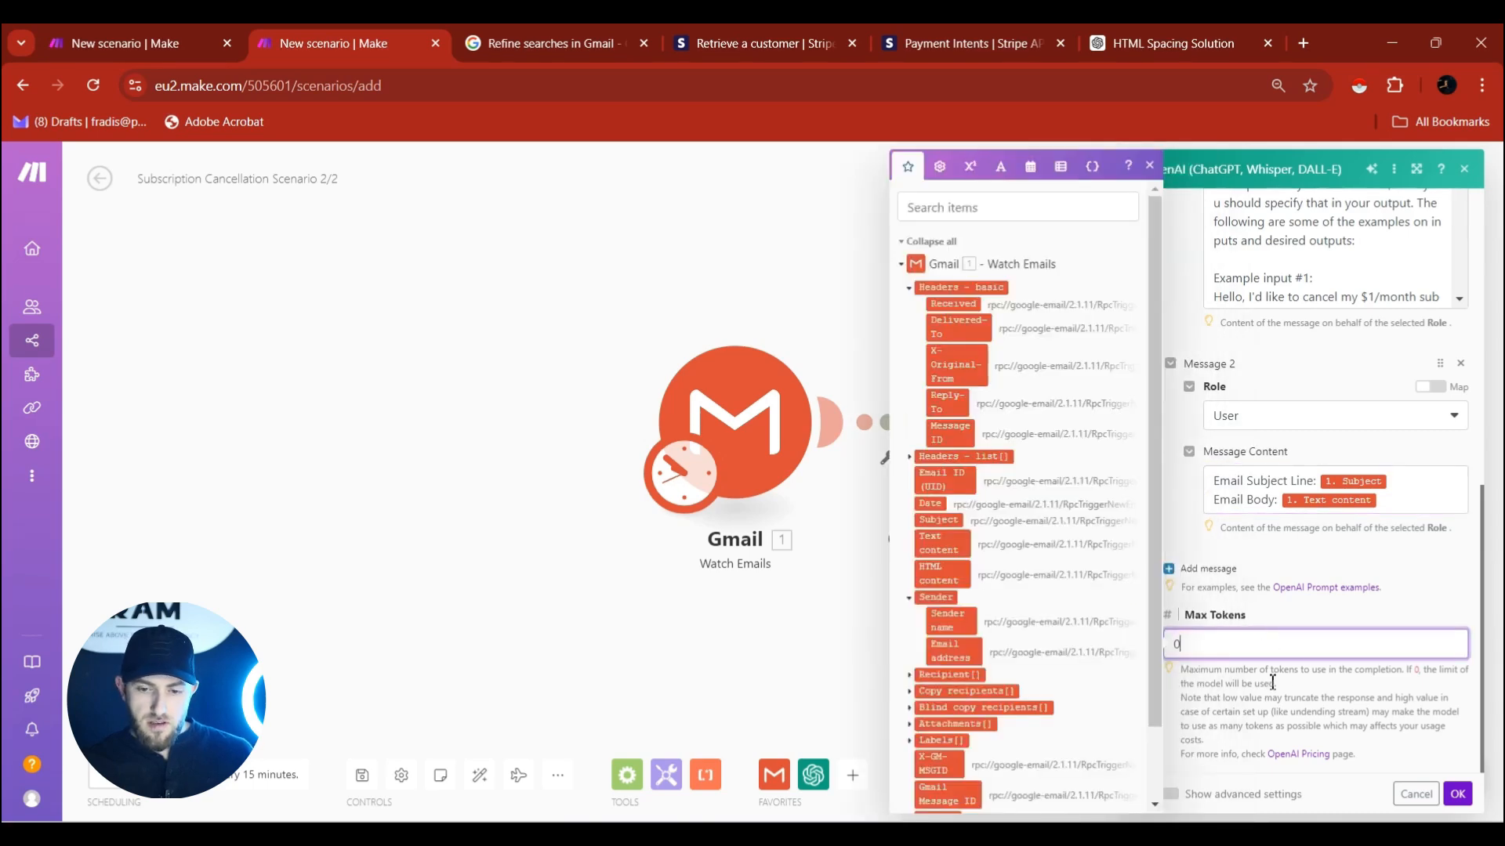
pyautogui.click(1456, 794)
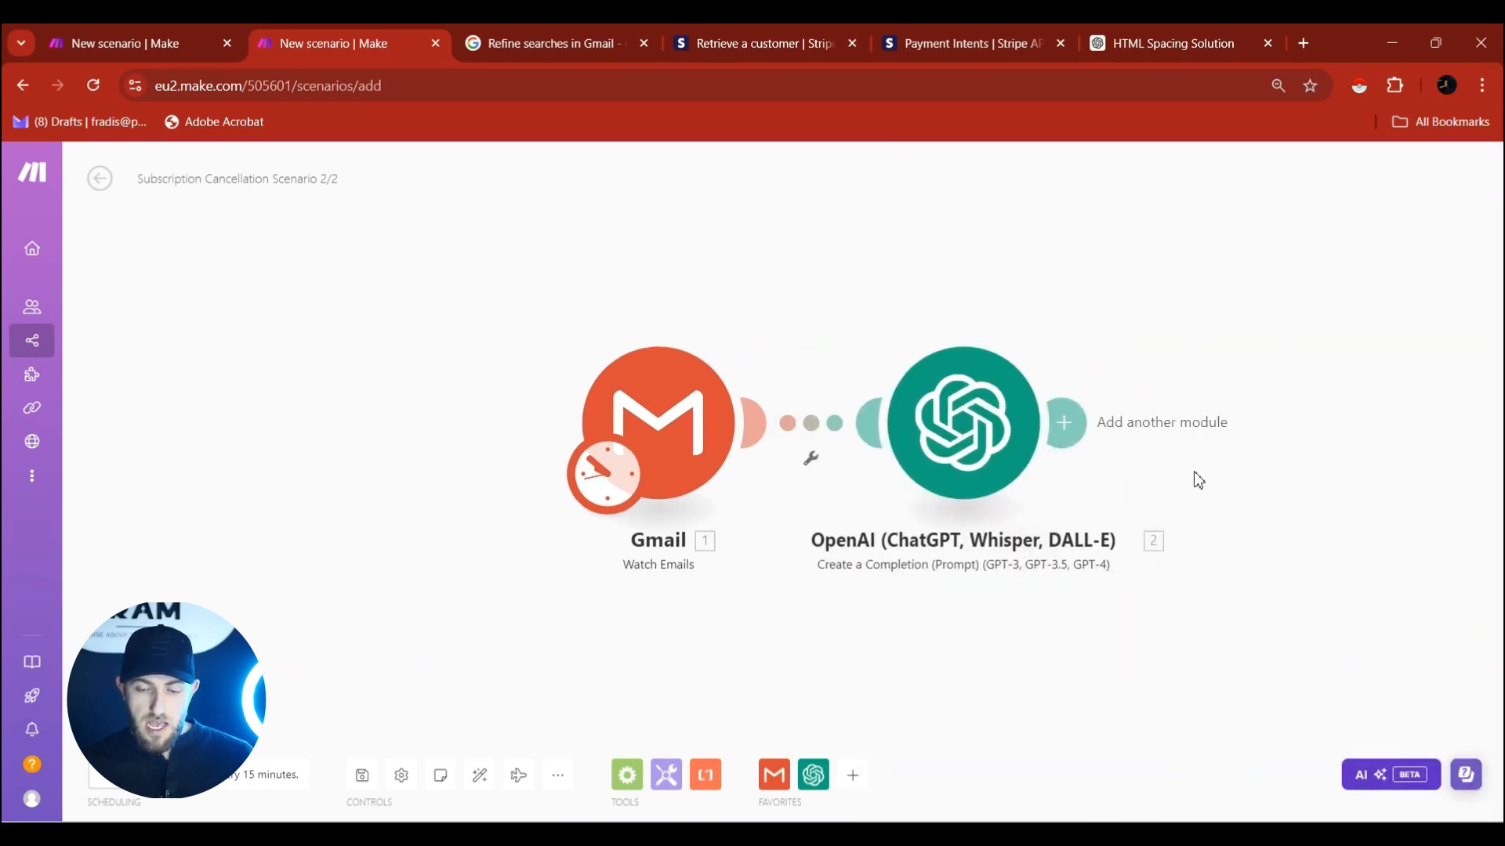
# Place a Router from Flow Control after the OpenAI module, producing three empty routes.
pyautogui.click(1048, 422)
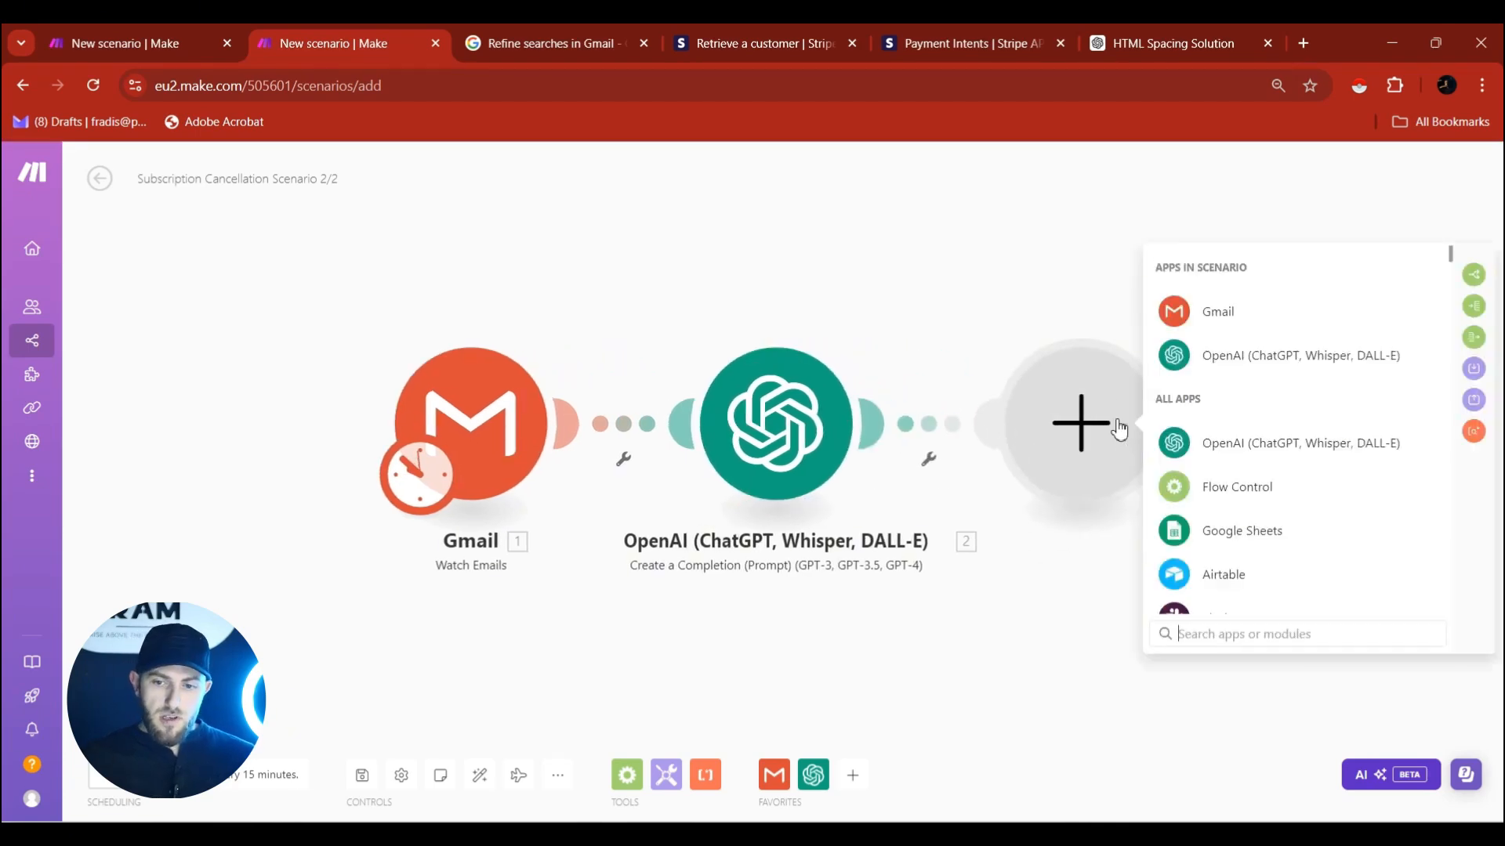
pyautogui.click(1478, 276)
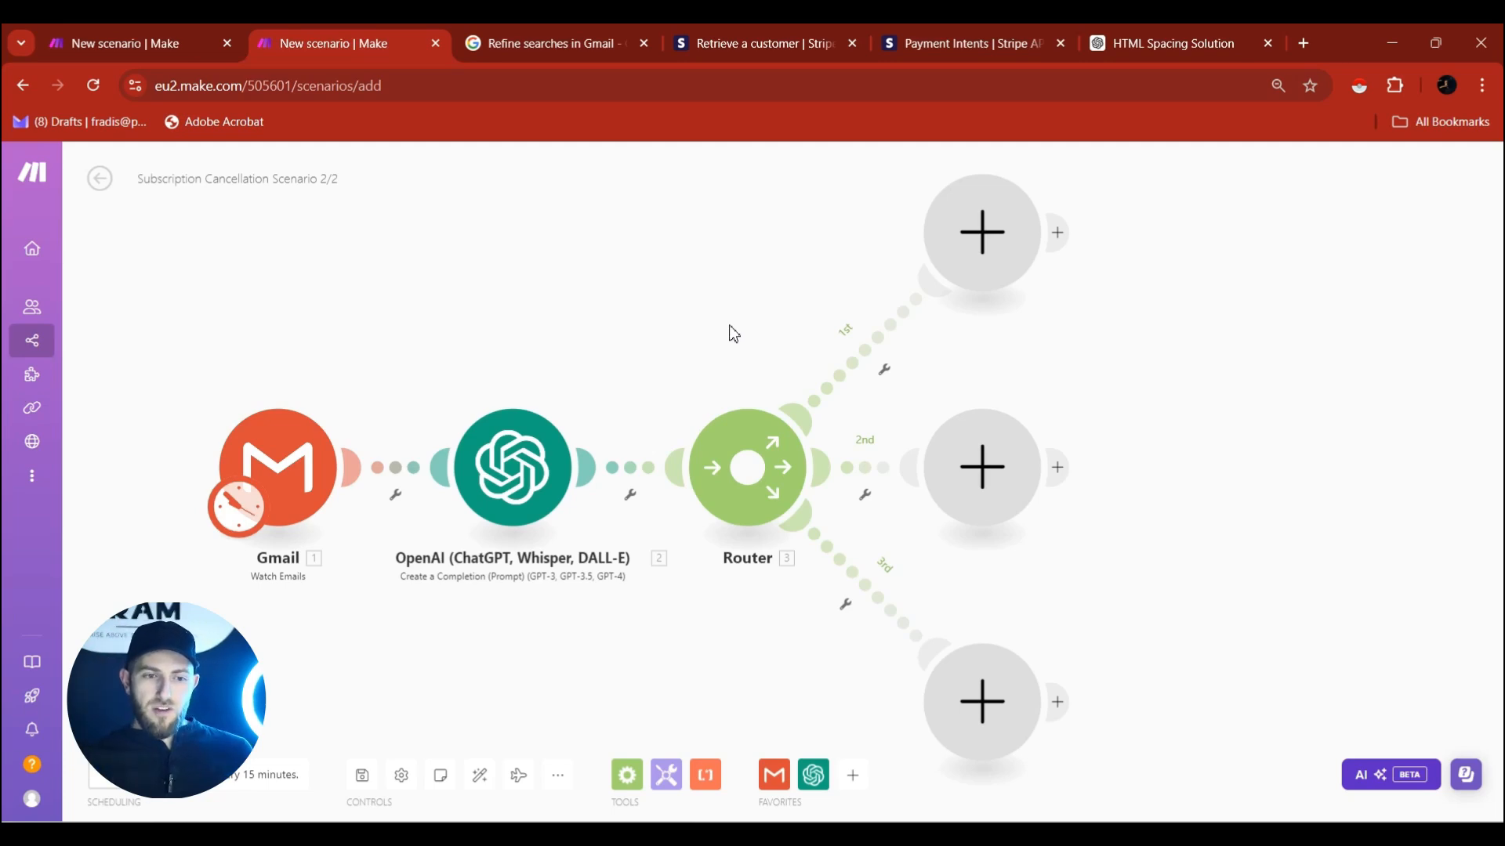
pyautogui.moveTo(733, 320)
pyautogui.mouseDown()
pyautogui.moveTo(743, 363)
pyautogui.moveTo(728, 308)
pyautogui.mouseUp()
pyautogui.moveTo(644, 280); pyautogui.dragTo(644, 293)
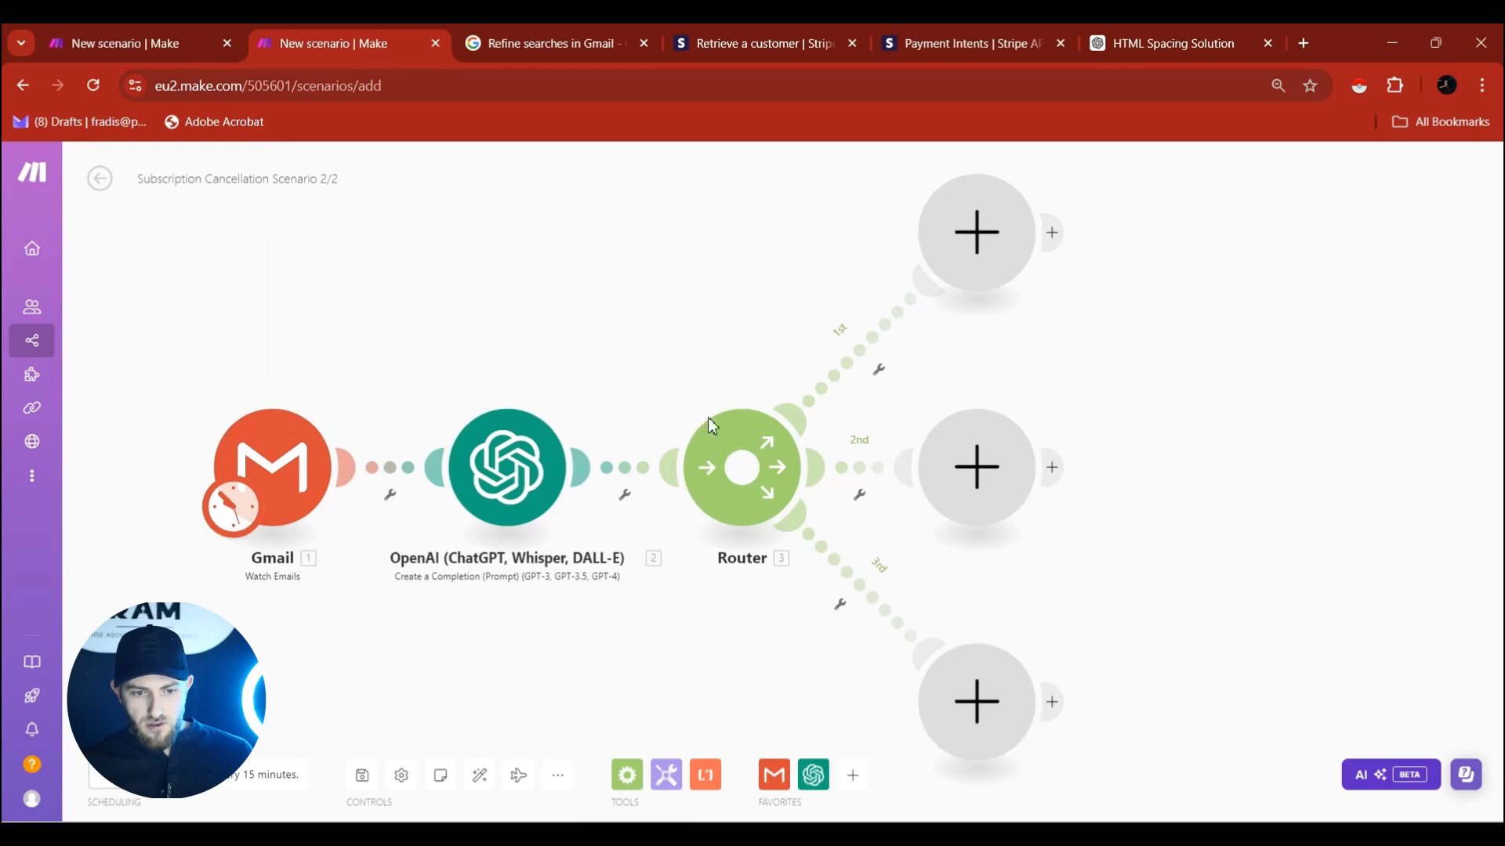
# Label the first route's filter 'Amount -> $2.37'.
pyautogui.moveTo(808, 264); pyautogui.dragTo(769, 289)
pyautogui.click(835, 384)
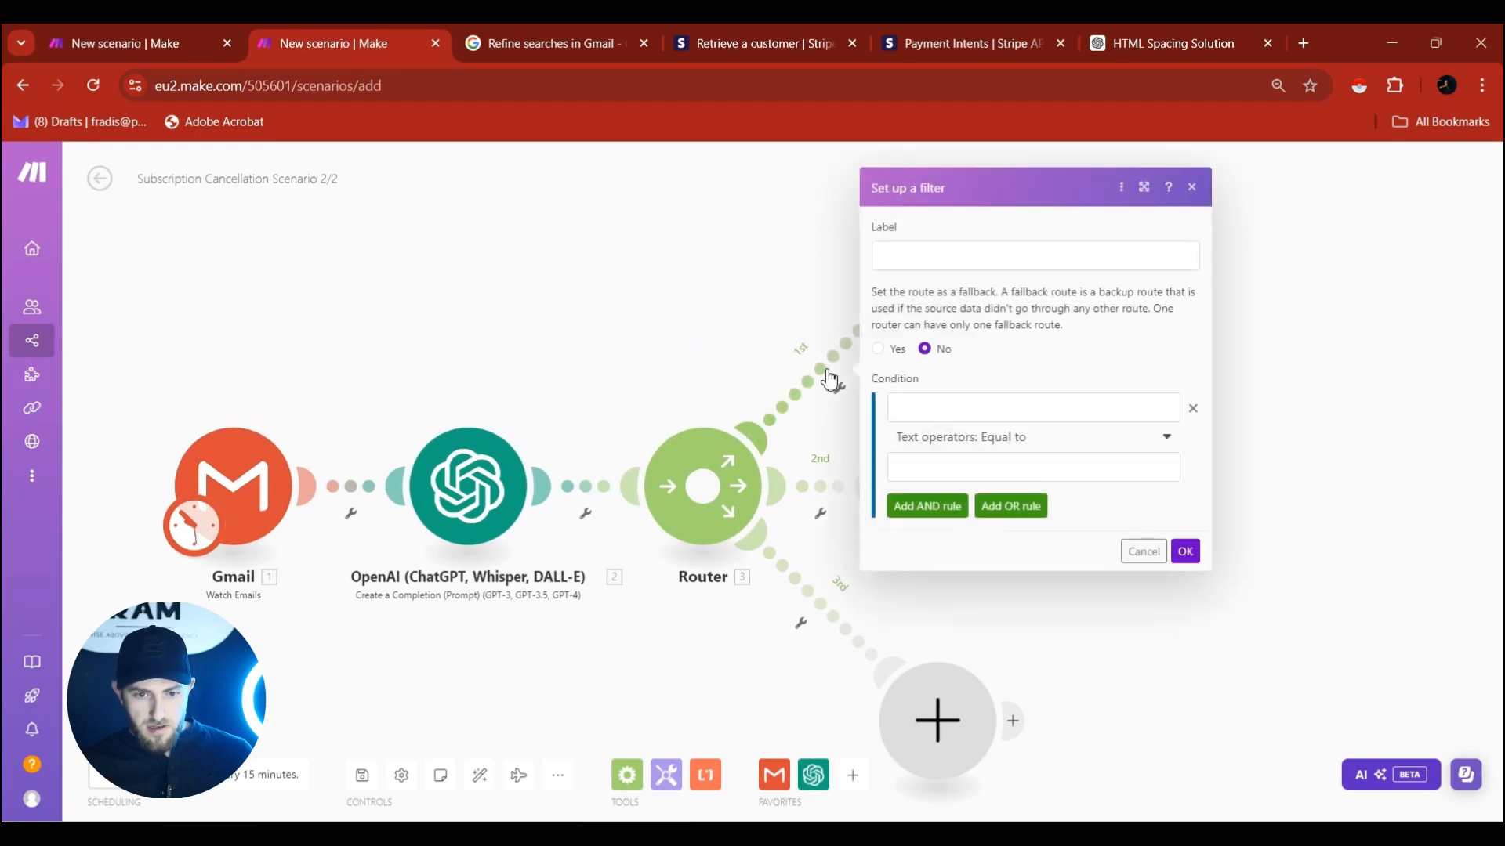
pyautogui.click(936, 261)
pyautogui.write('Amount -> $2.37')
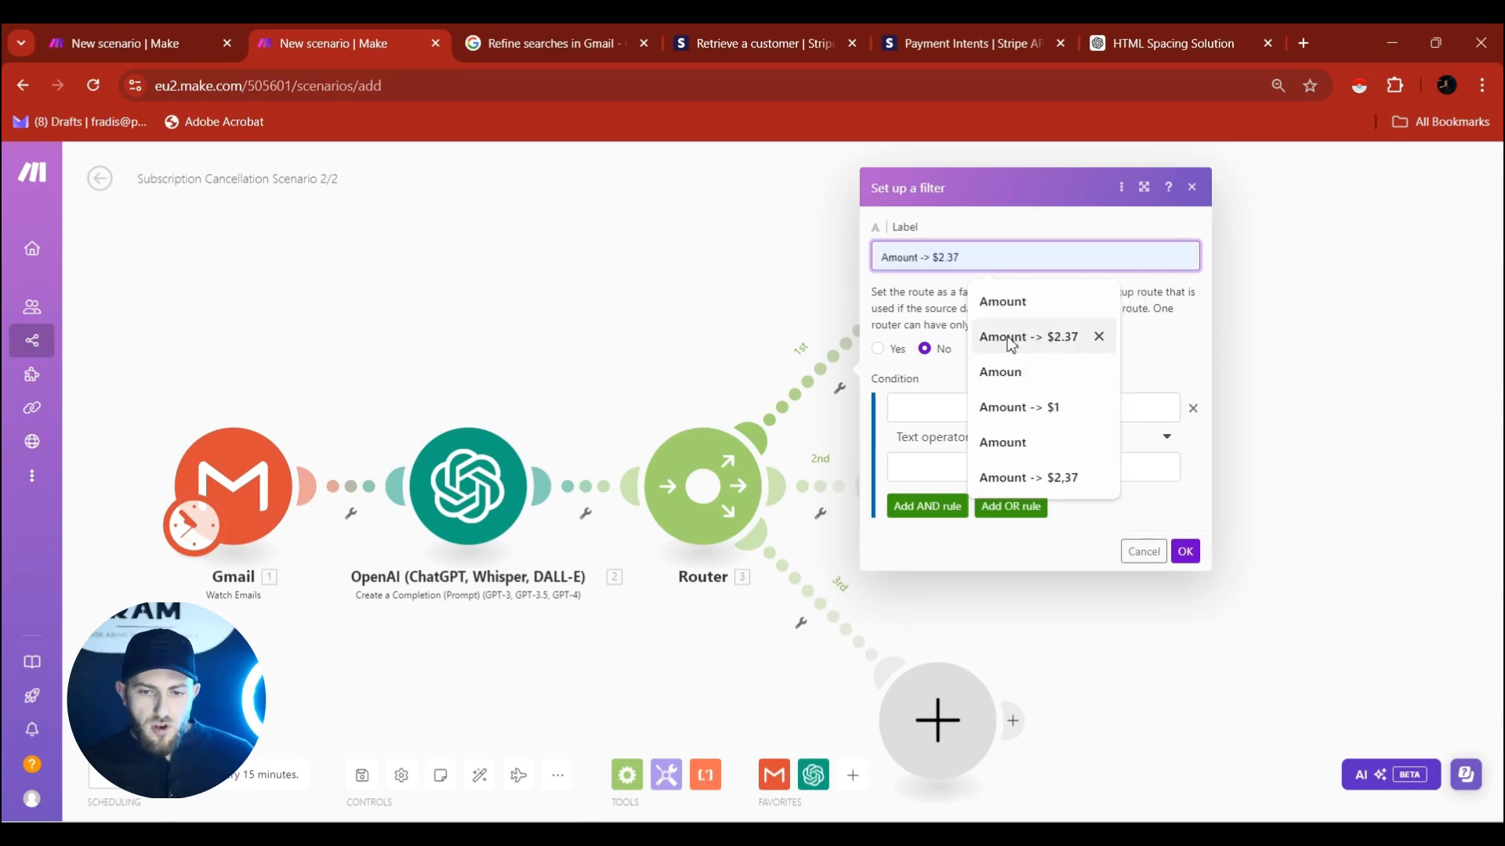
pyautogui.click(1011, 339)
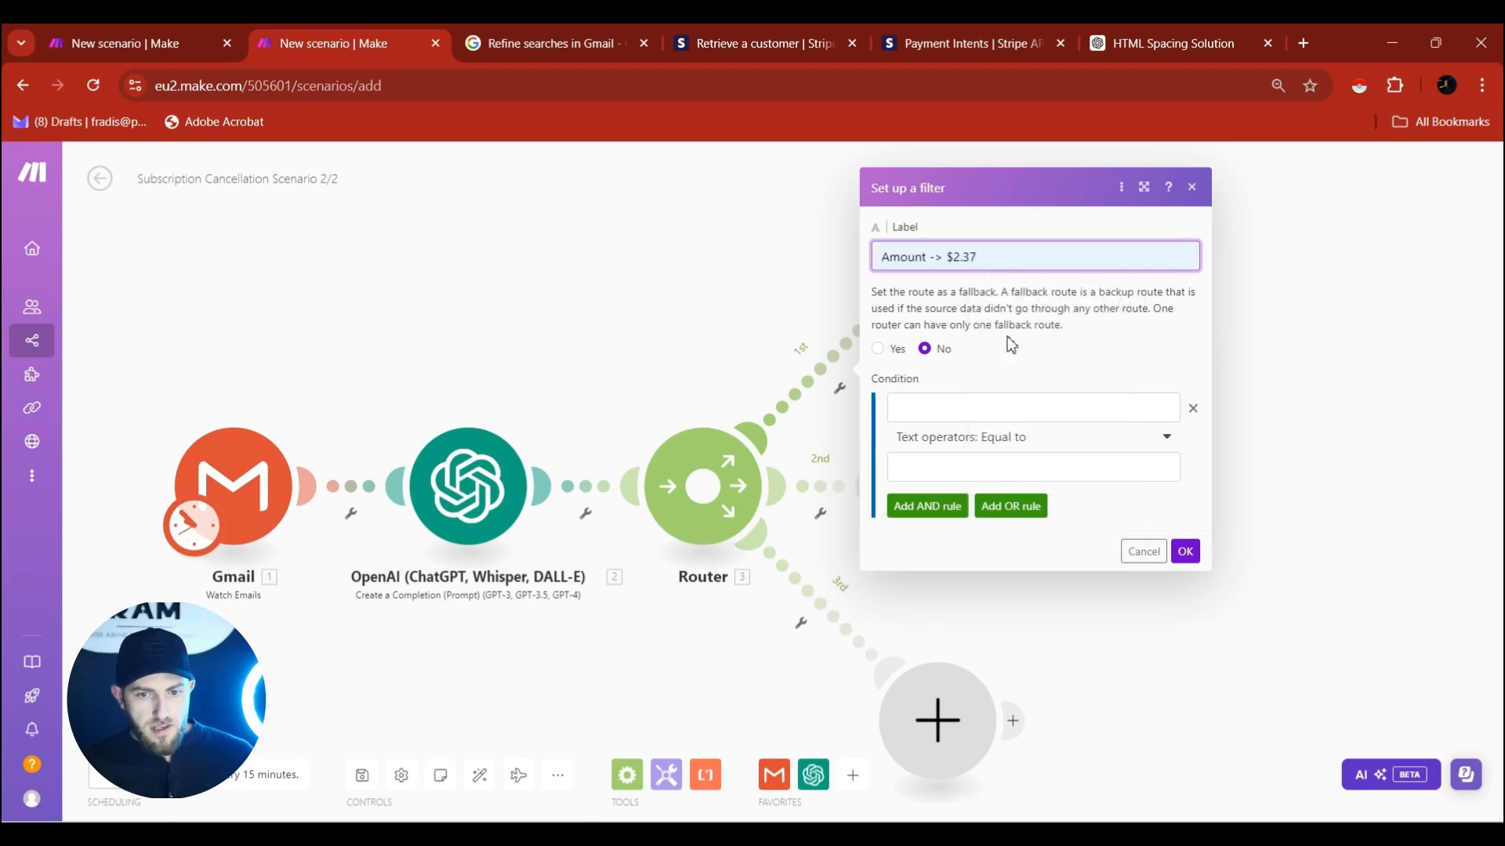
# Set the filter condition to OpenAI Result contains (case insensitive) 2,37 and save it.
pyautogui.click(964, 411)
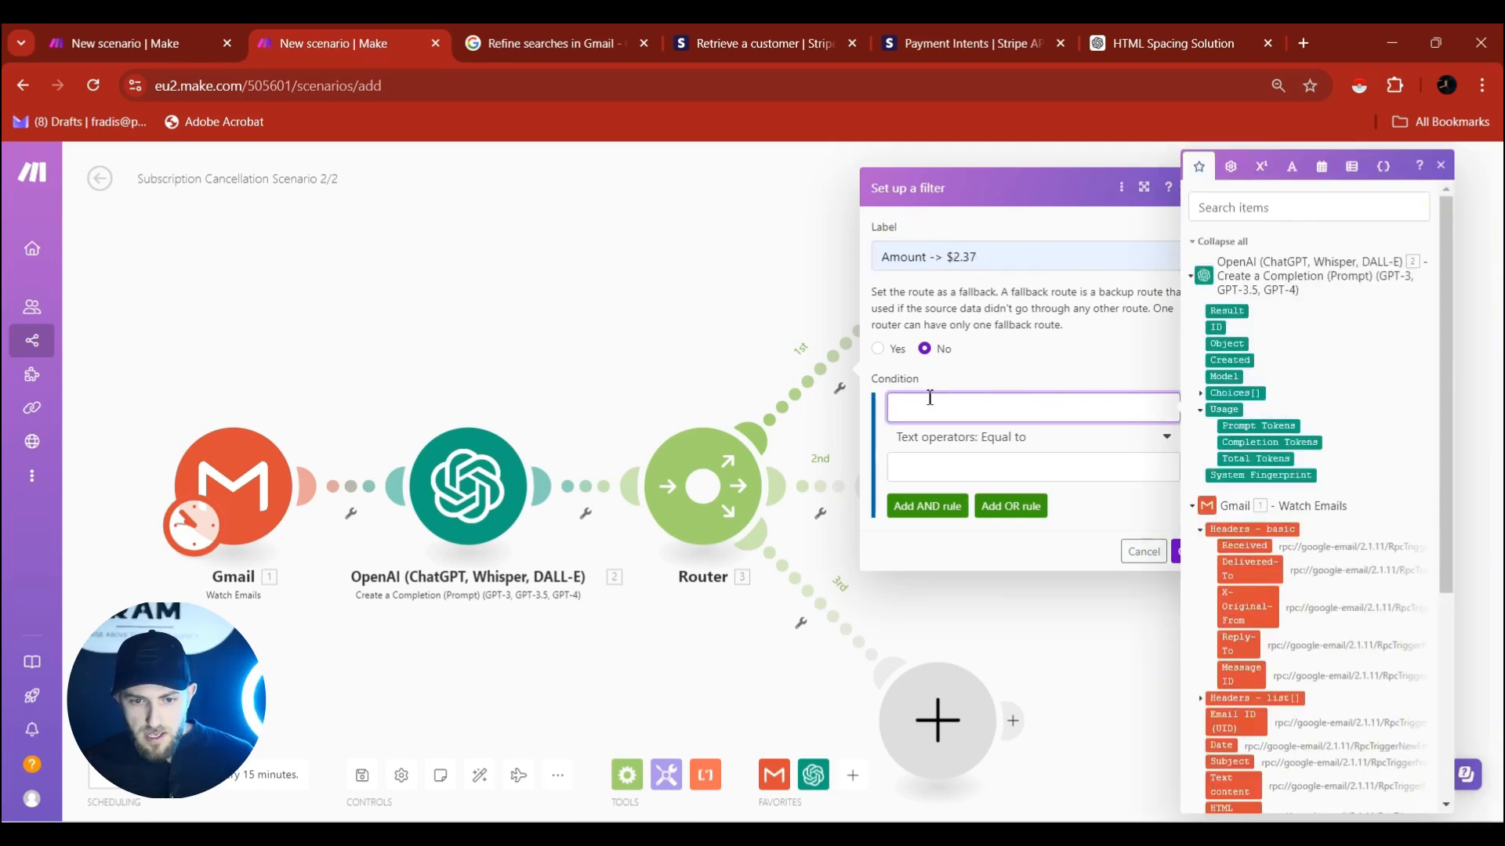
pyautogui.click(1227, 310)
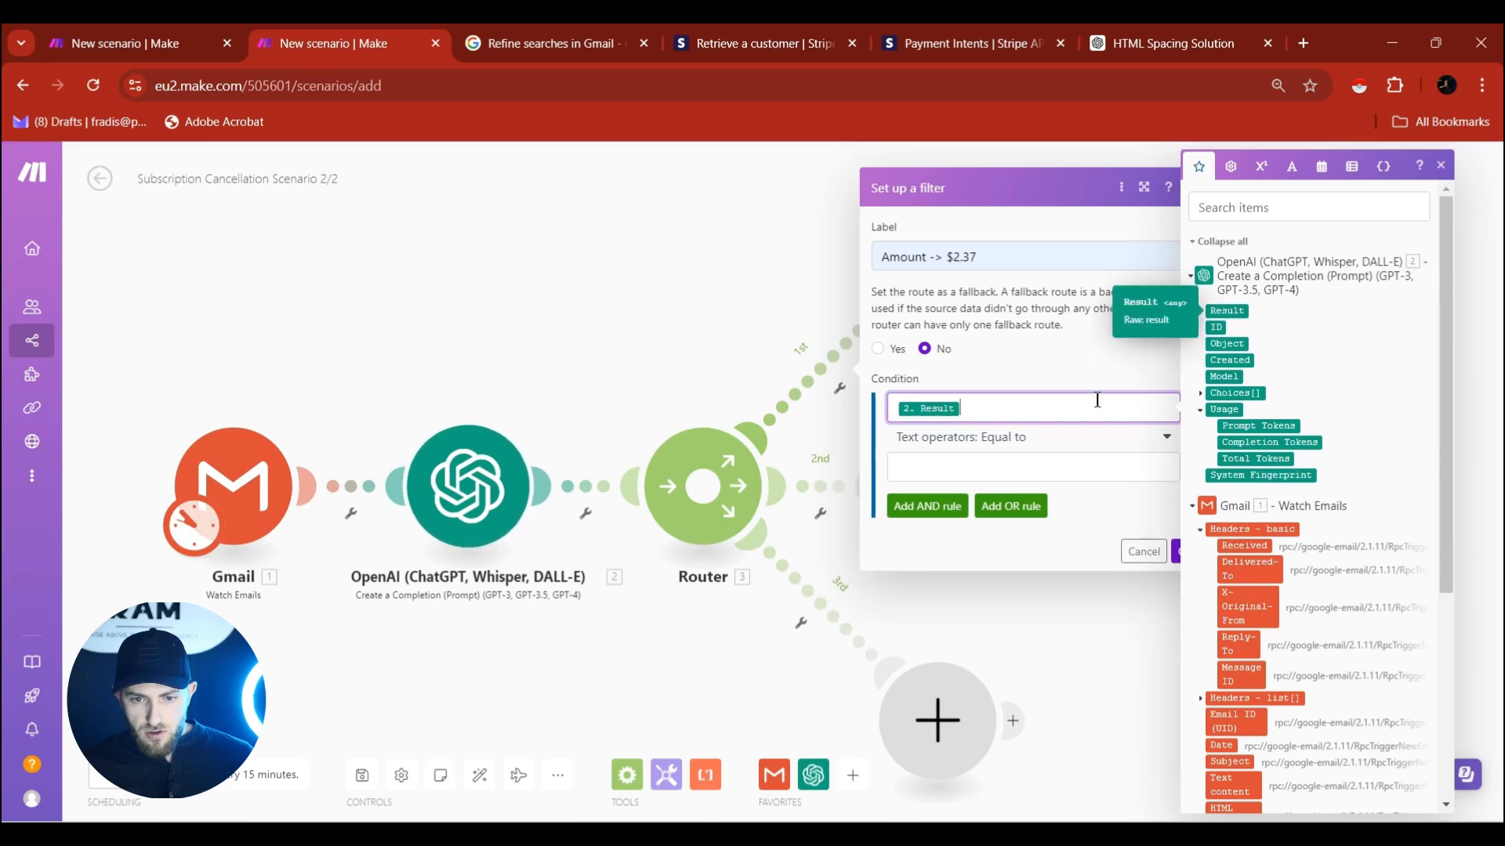
pyautogui.click(1027, 437)
pyautogui.click(950, 717)
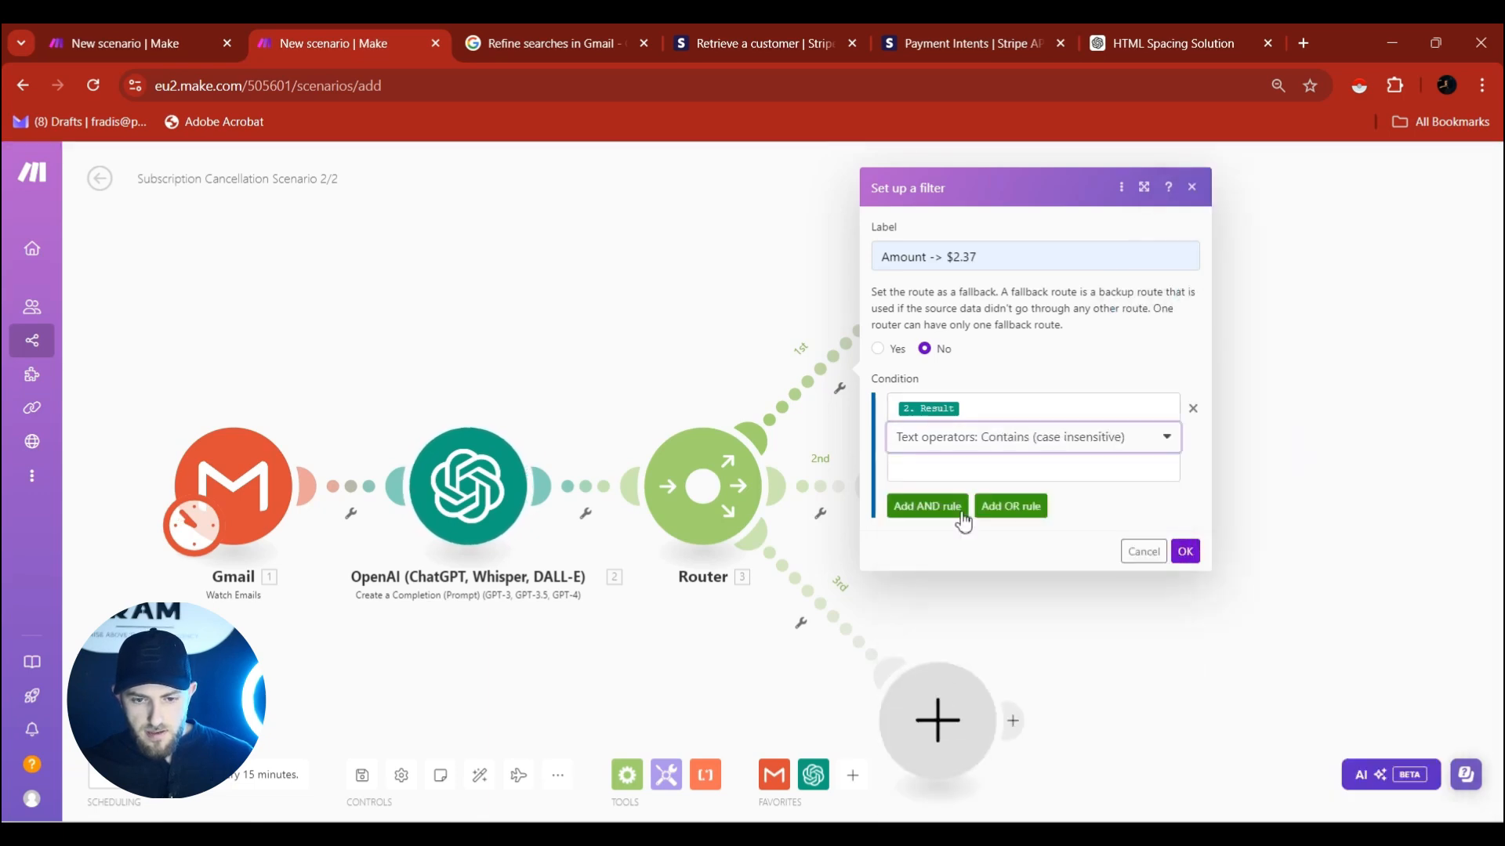
pyautogui.click(972, 463)
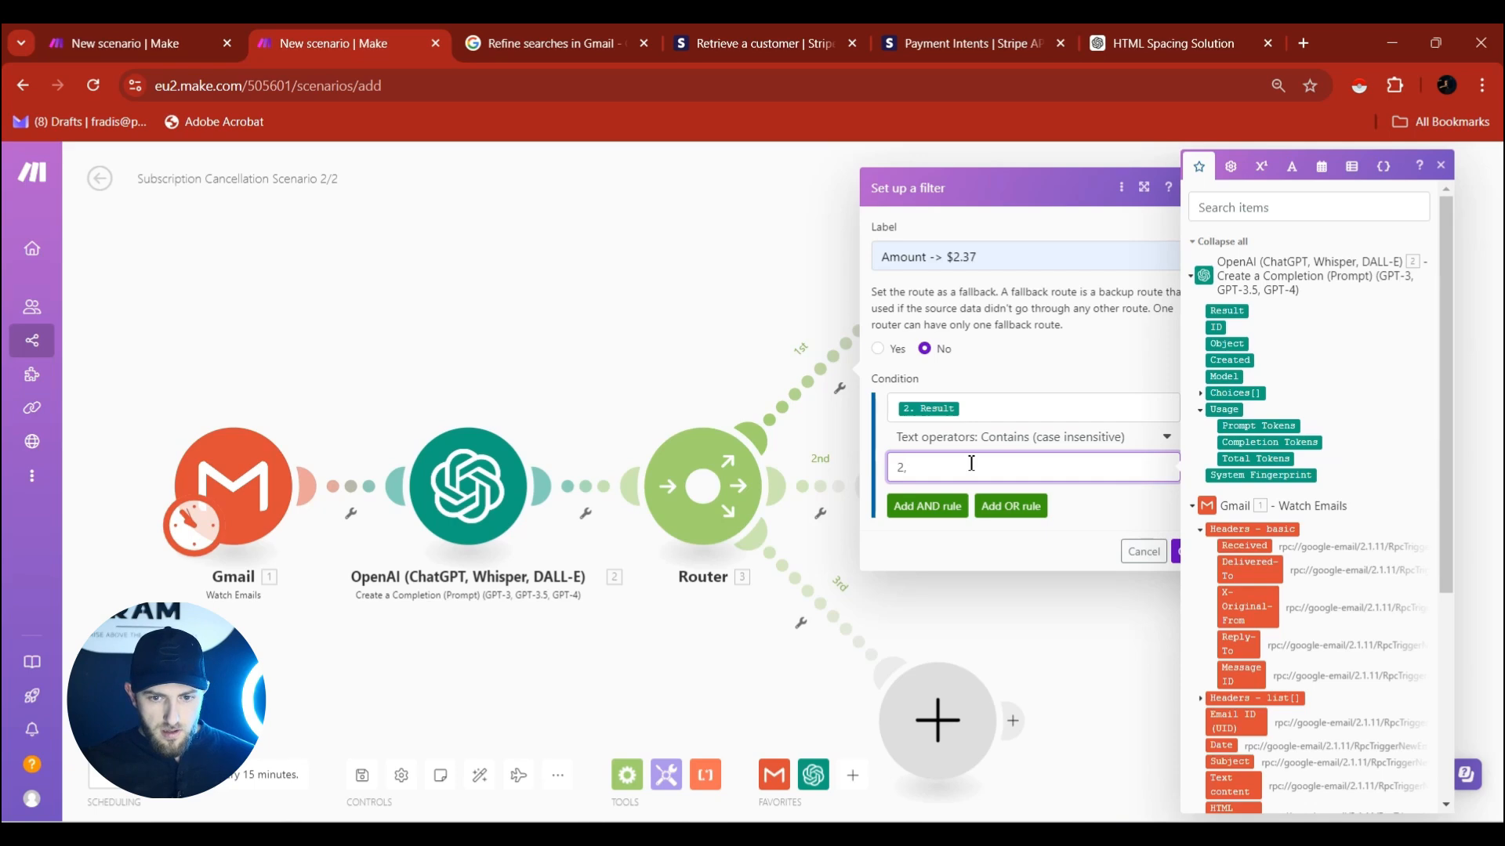
pyautogui.write('2,36')
pyautogui.press('BackSpace')
pyautogui.write('7')
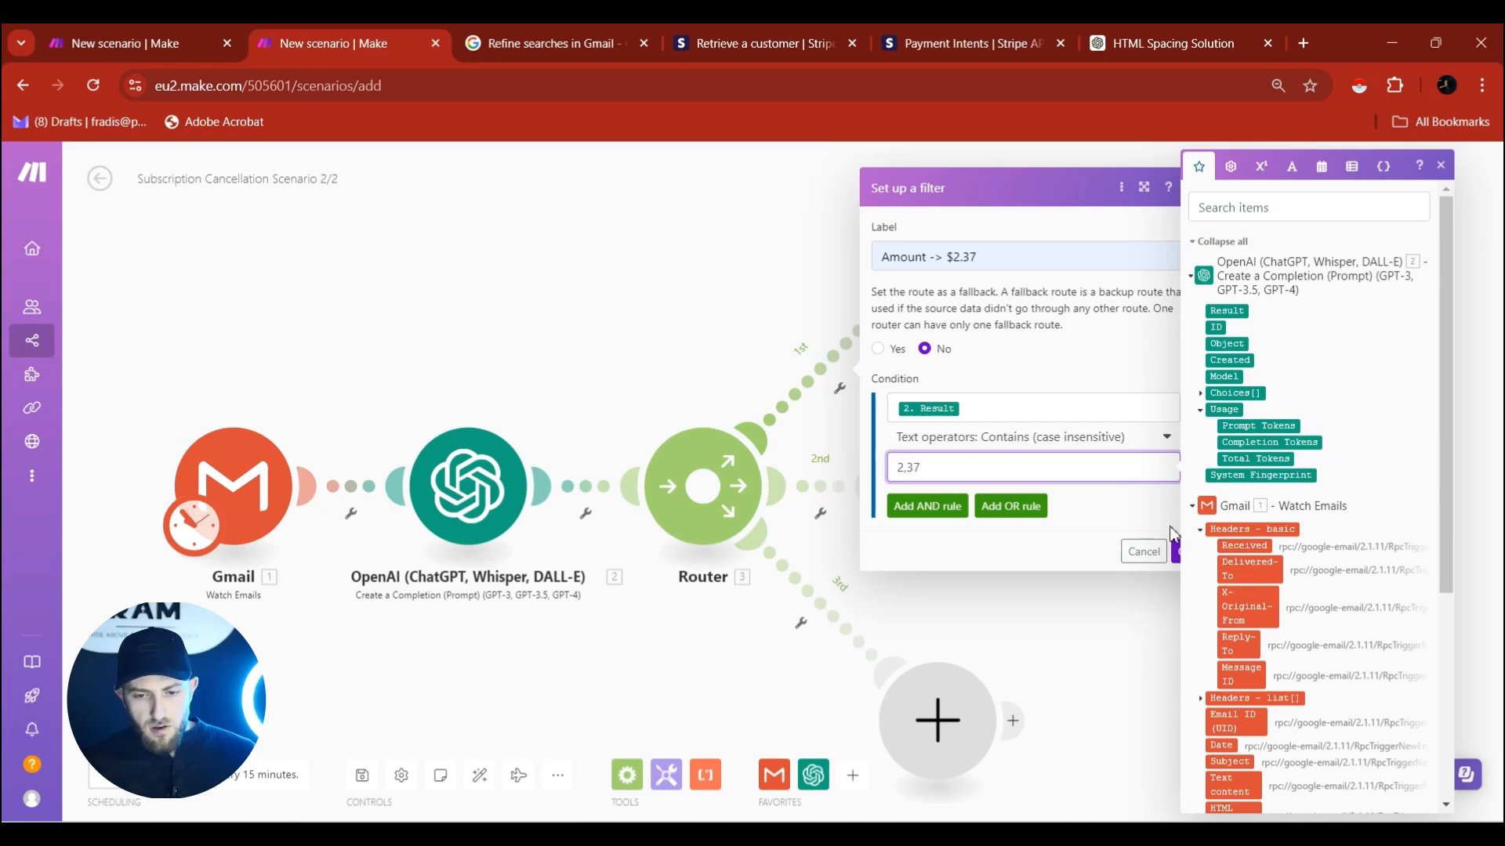
pyautogui.click(1177, 552)
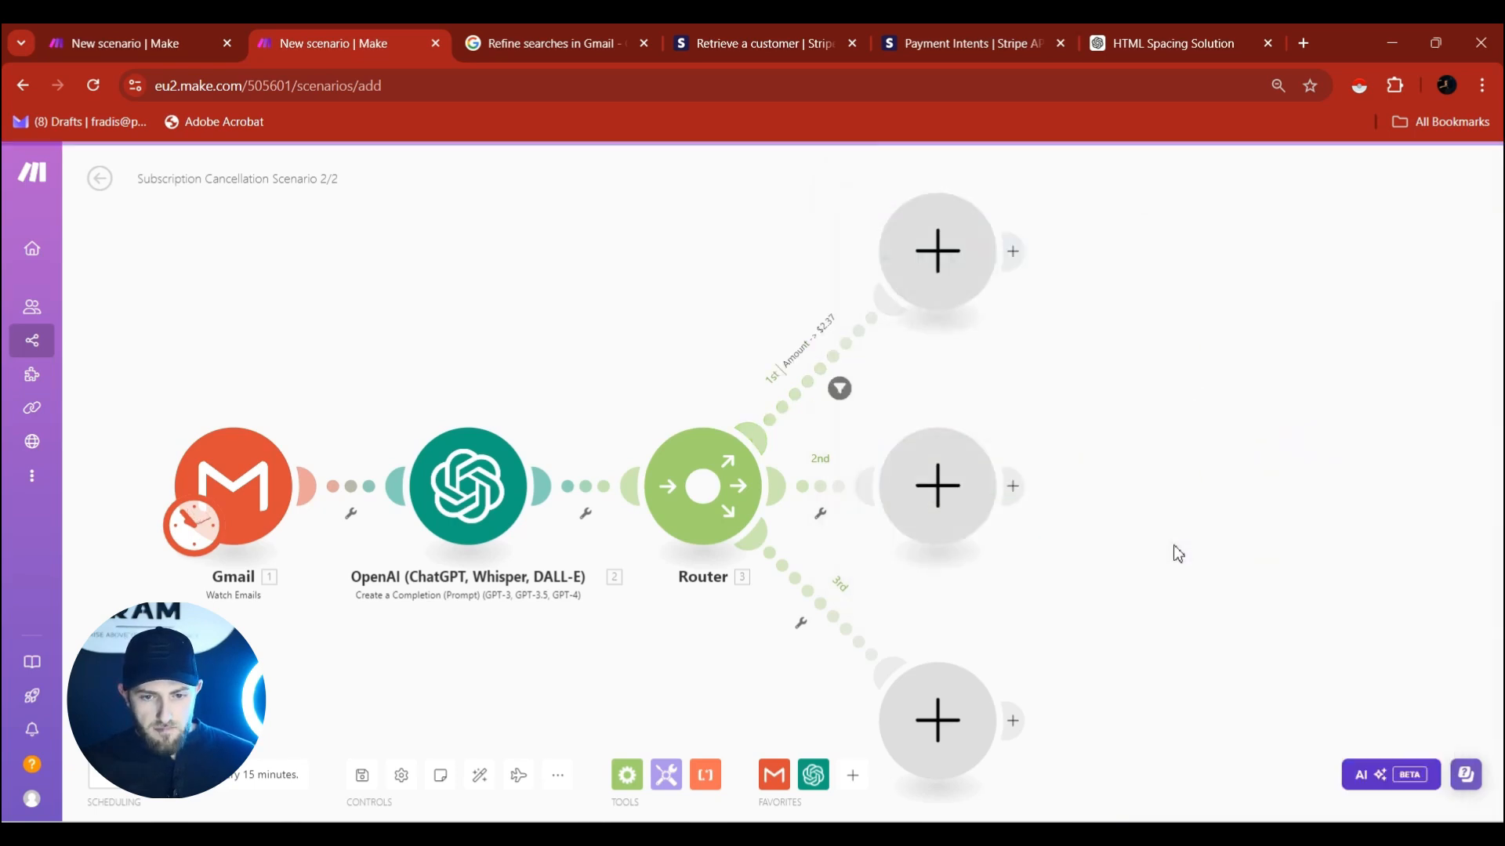
pyautogui.click(509, 478)
pyautogui.scroll(-8, 744, 489)
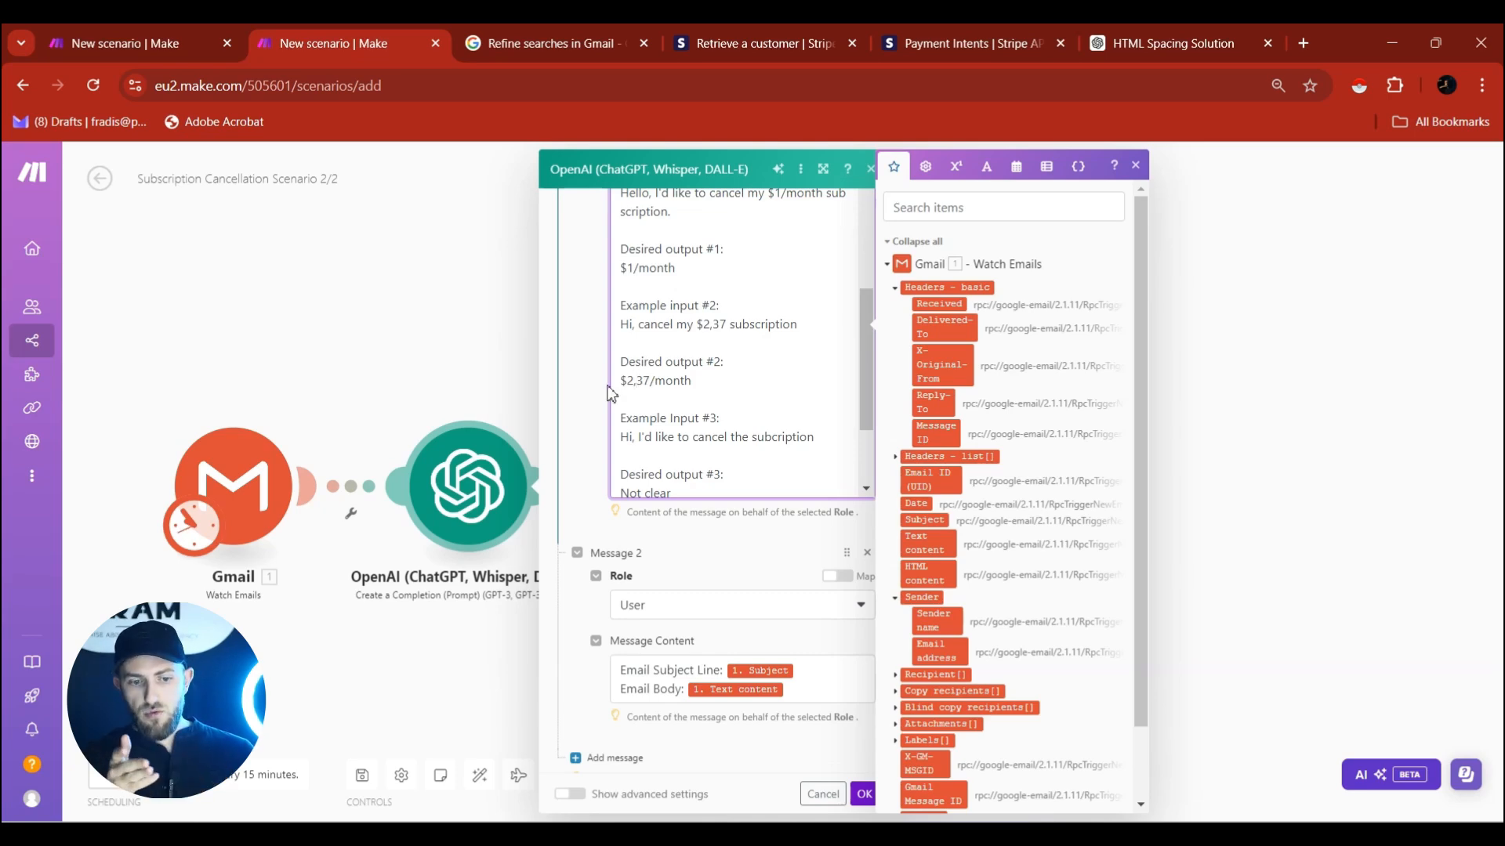
pyautogui.click(635, 381)
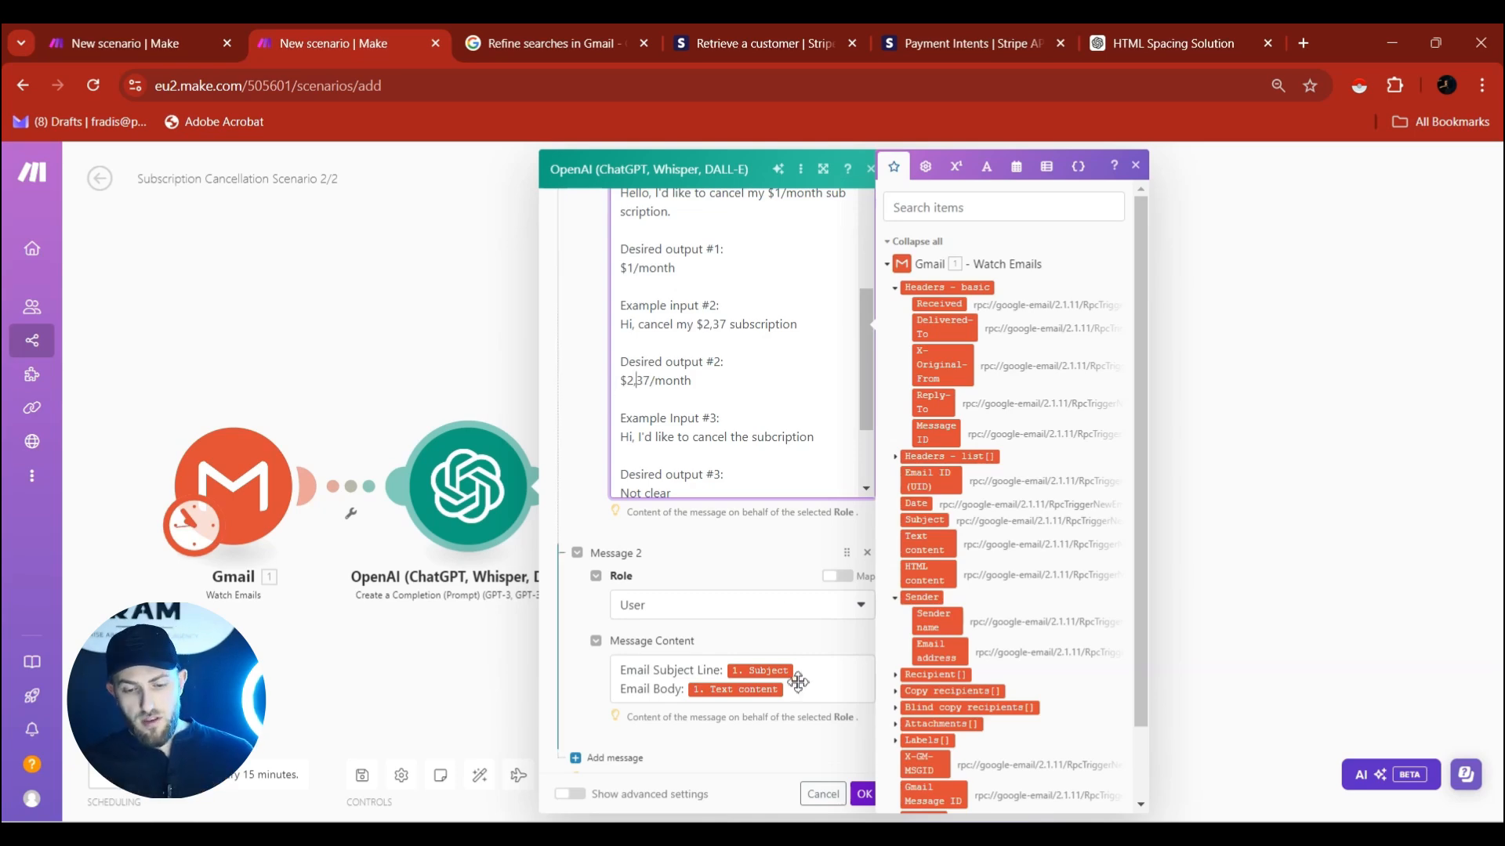
pyautogui.click(864, 793)
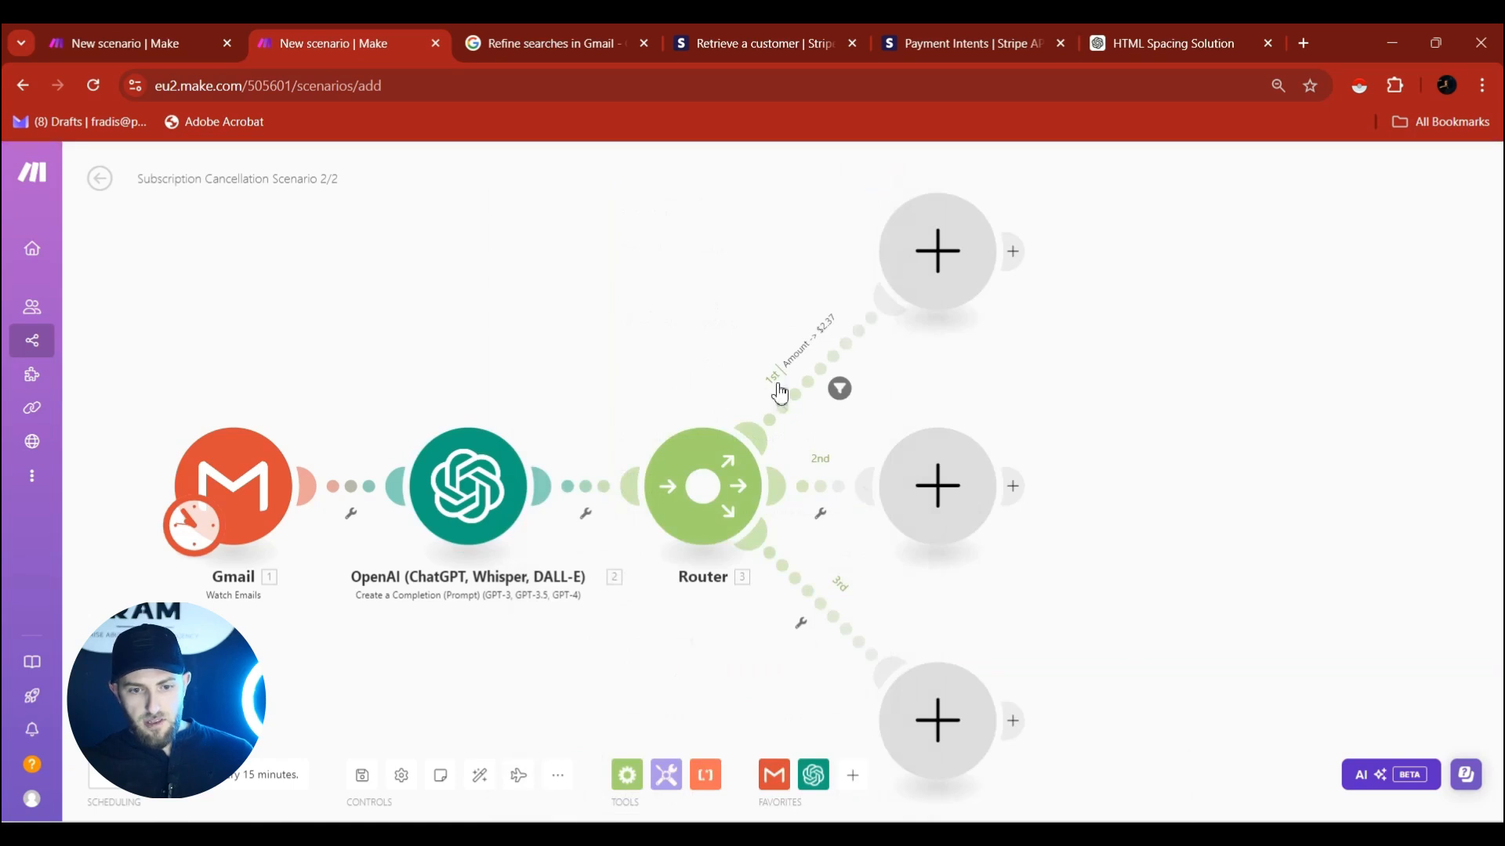
pyautogui.click(832, 373)
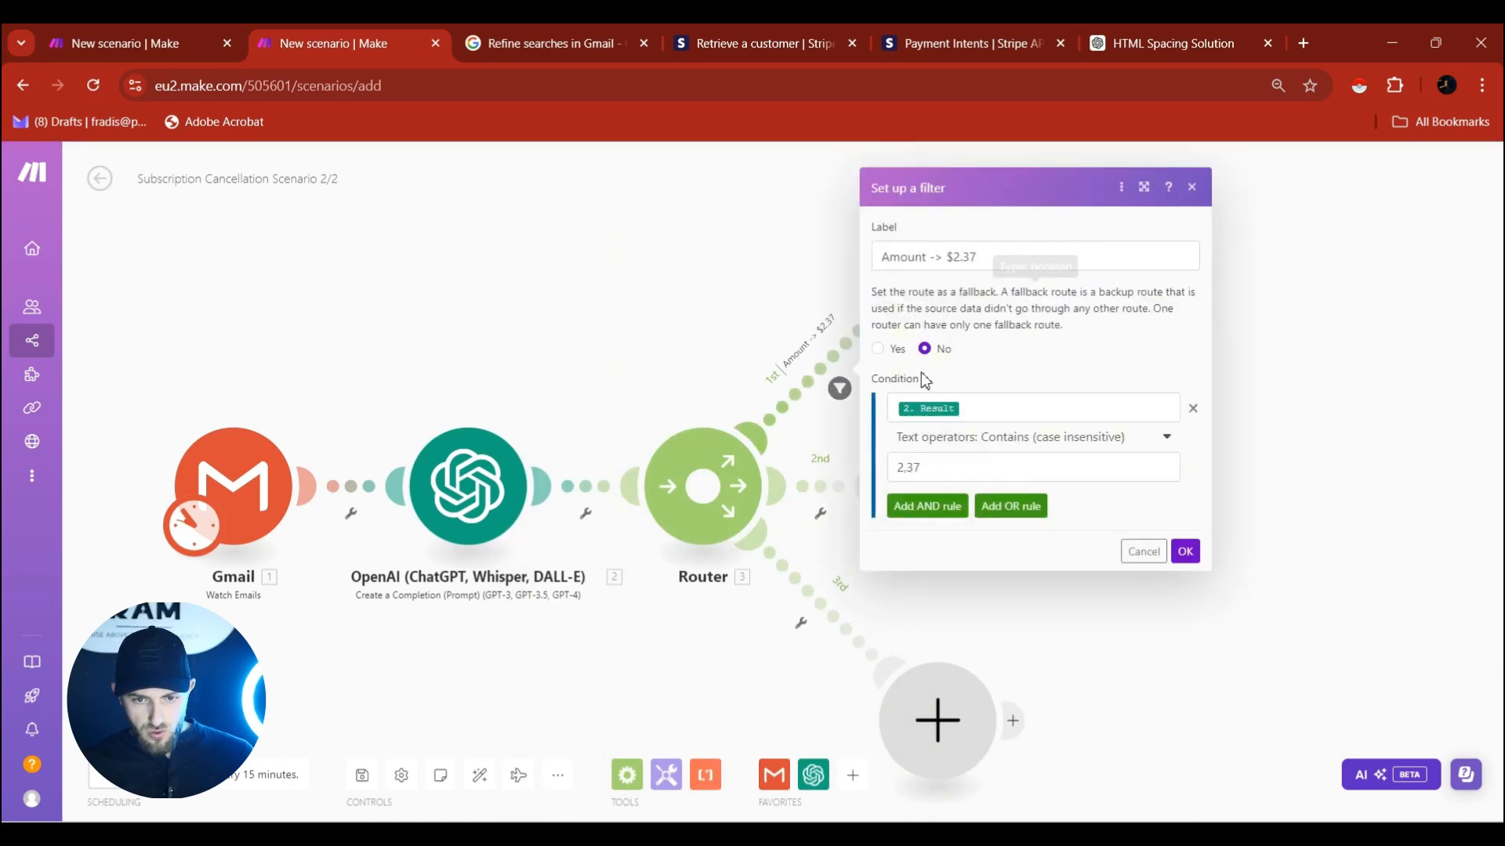
pyautogui.click(1185, 553)
# Give the second route an 'Amount -> $1' filter: OpenAI Result contains (case insensitive) 1.
pyautogui.click(818, 499)
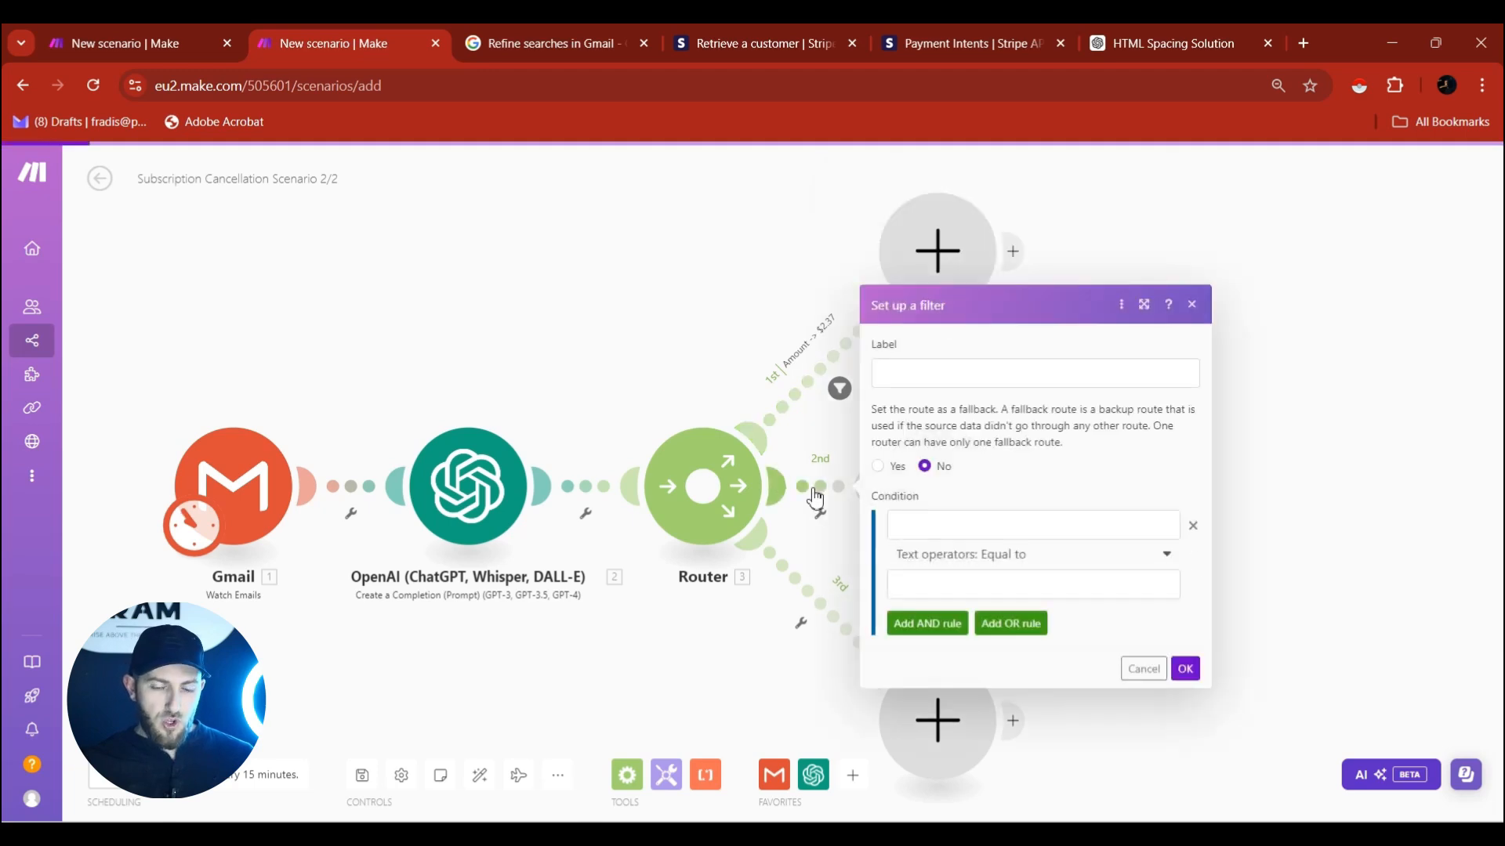
pyautogui.click(929, 378)
pyautogui.write('Amount -> $1')
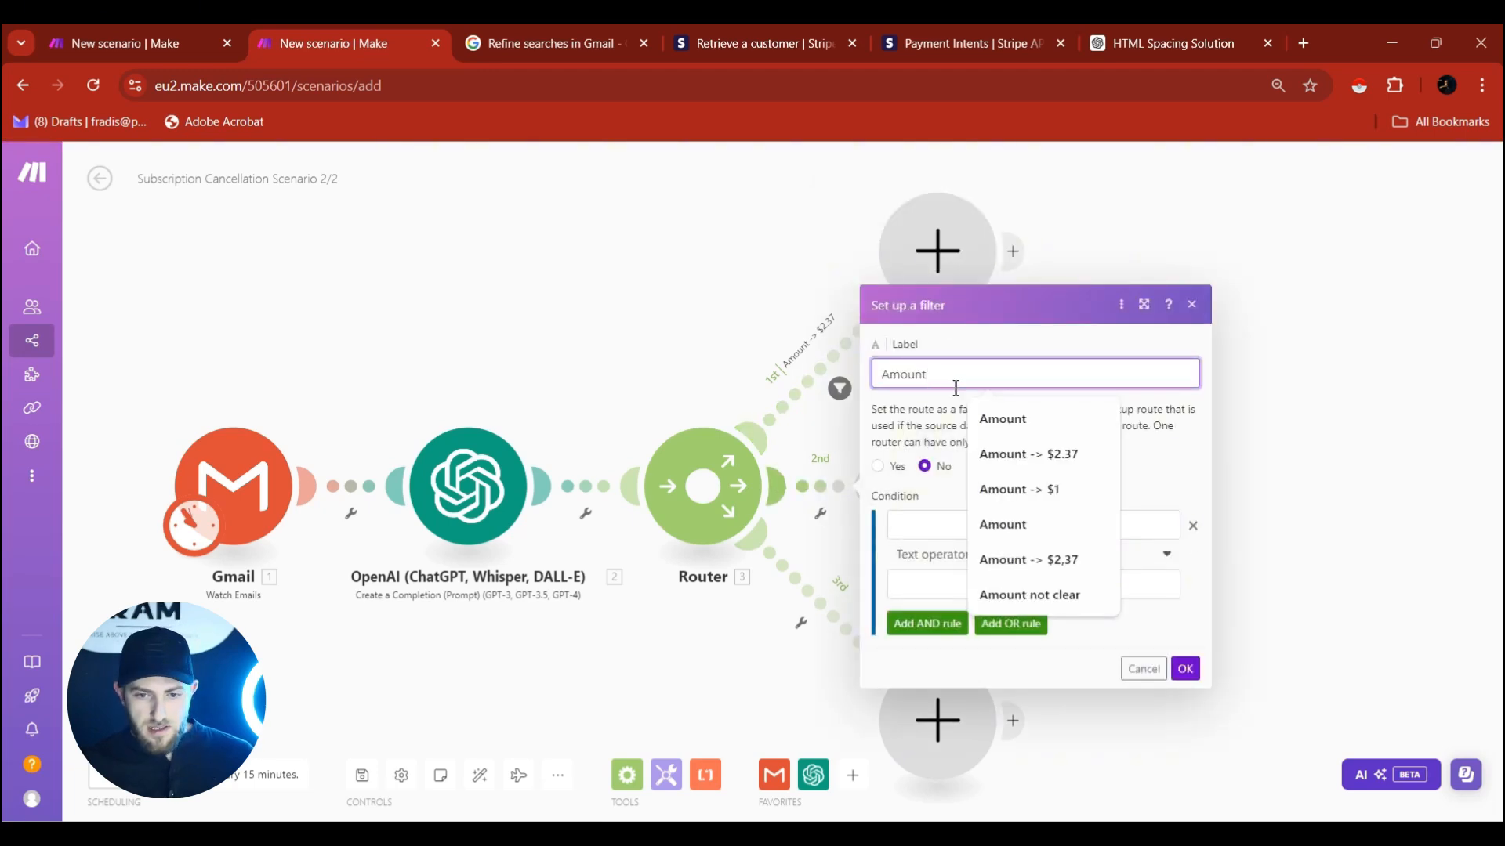
pyautogui.click(1069, 501)
pyautogui.click(989, 523)
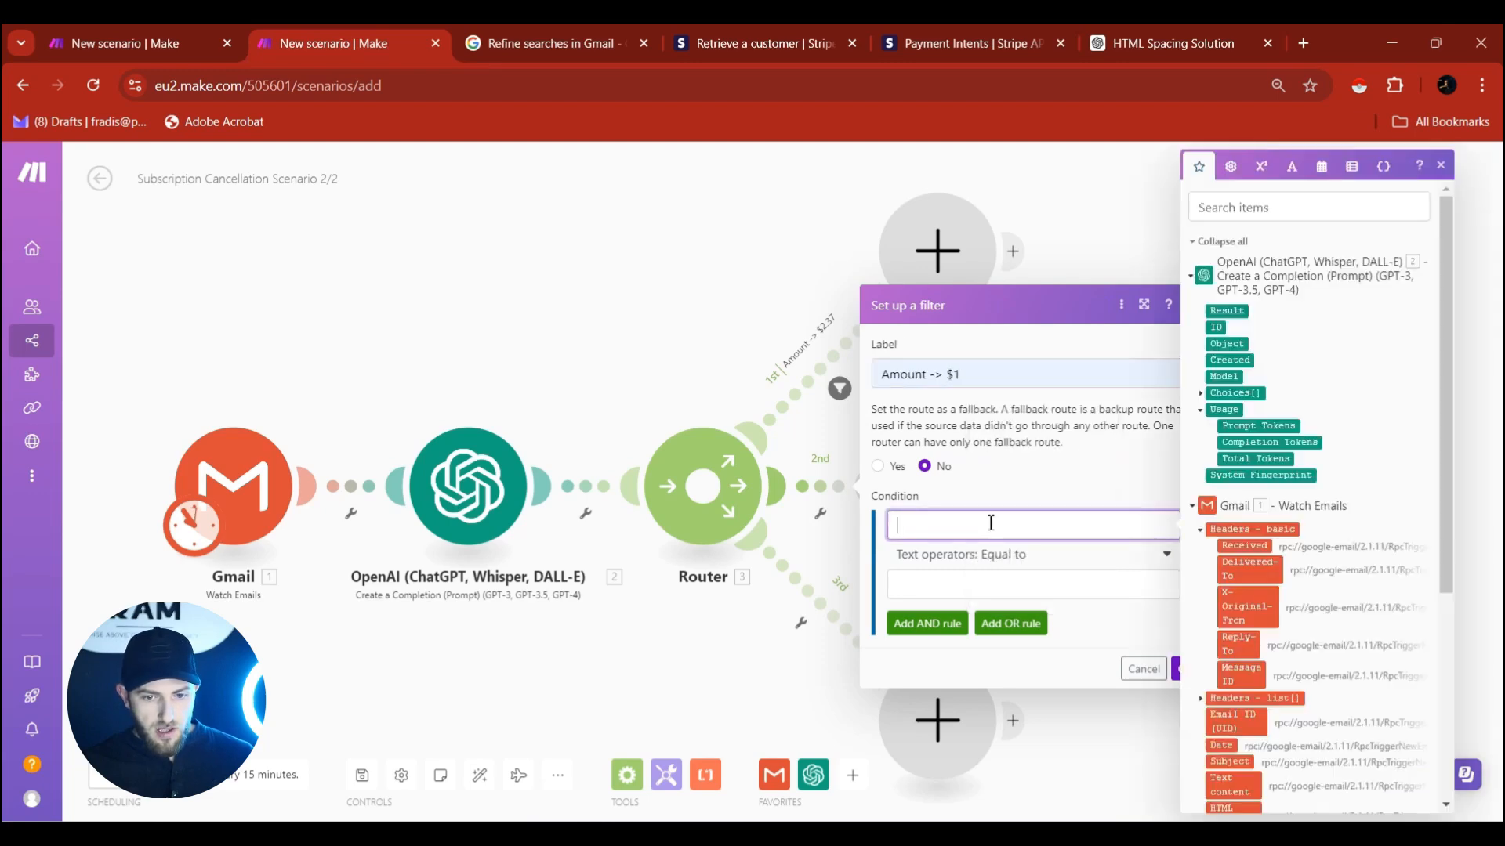
pyautogui.click(1226, 312)
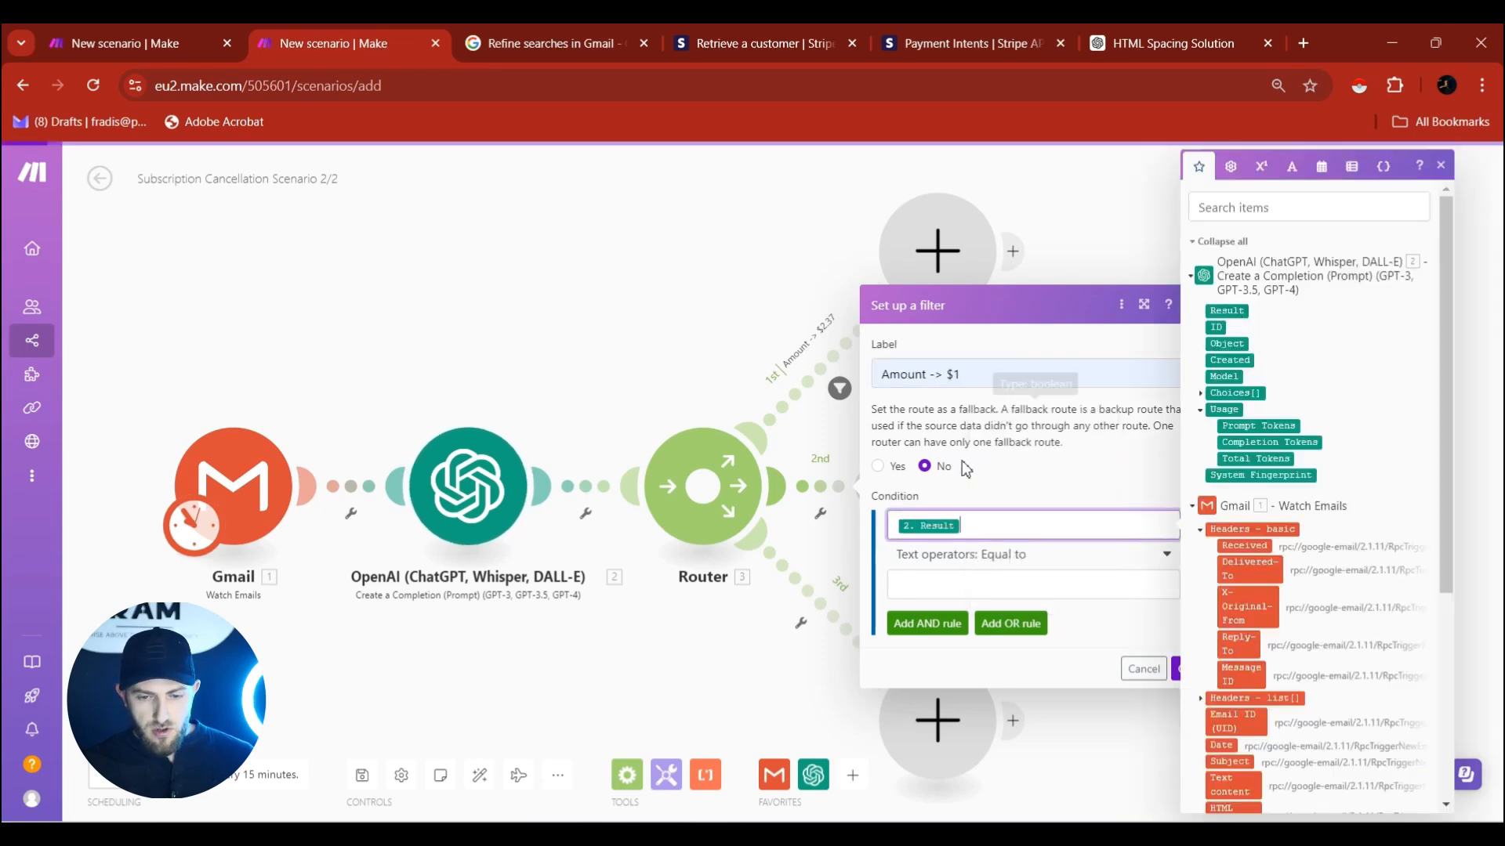
pyautogui.click(1021, 555)
pyautogui.click(959, 738)
pyautogui.click(991, 588)
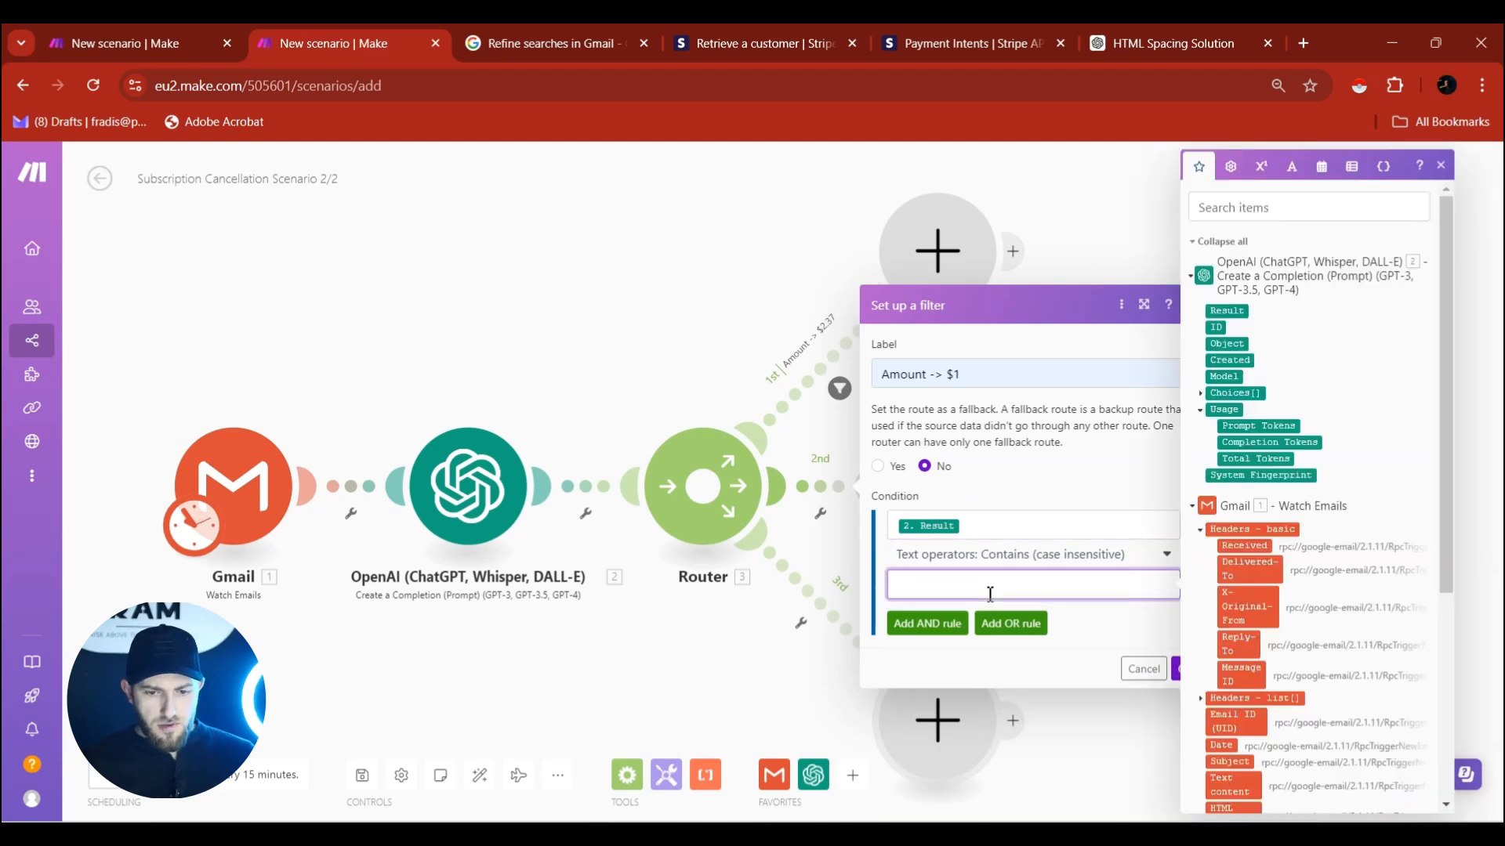
pyautogui.click(1180, 672)
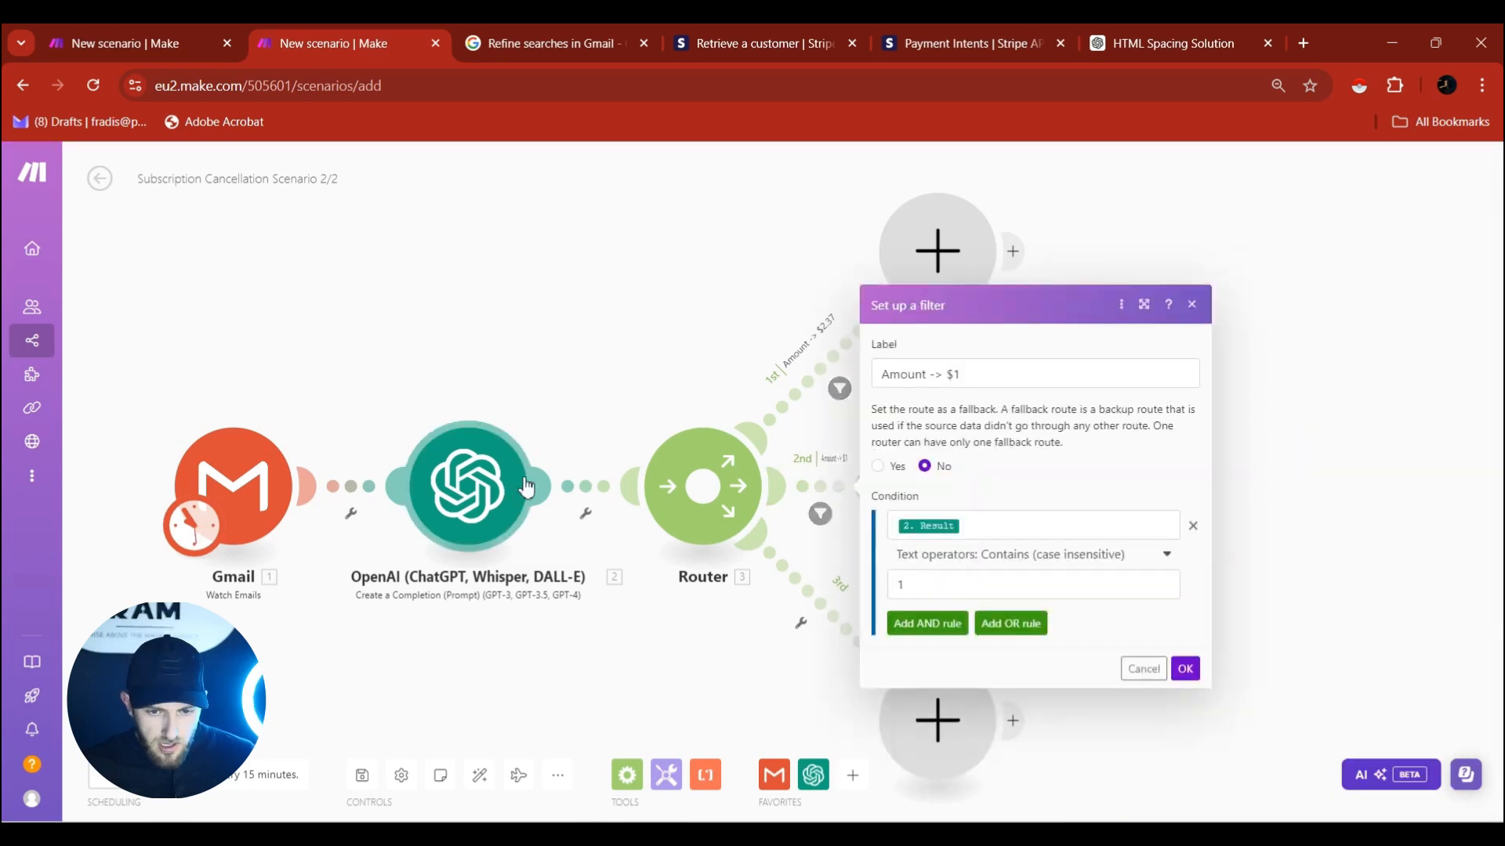
# Copy the '$1/month' desired output text from the OpenAI module's prompt.
pyautogui.click(820, 390)
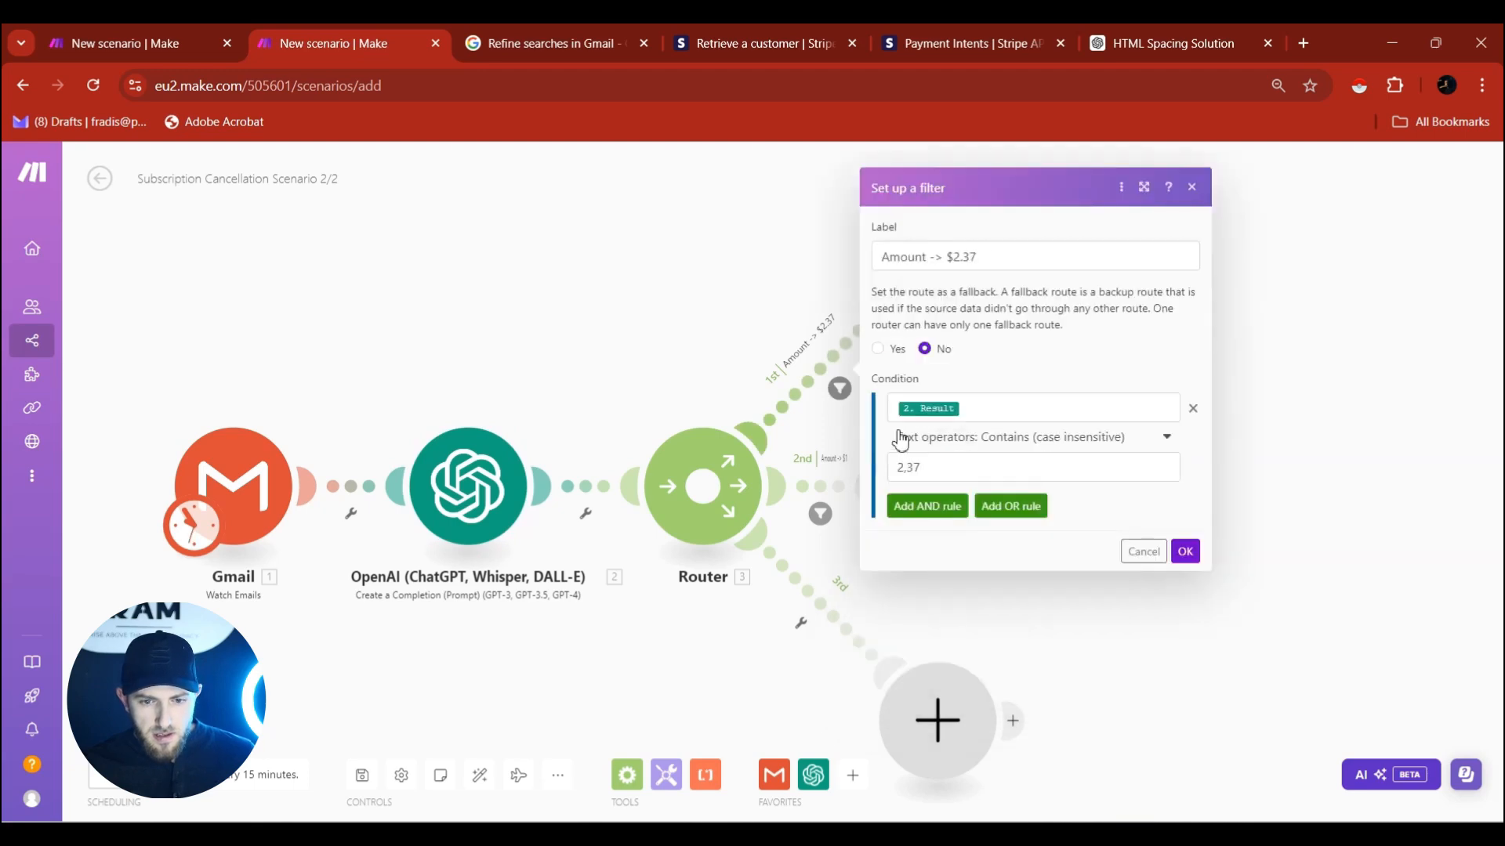
pyautogui.click(515, 486)
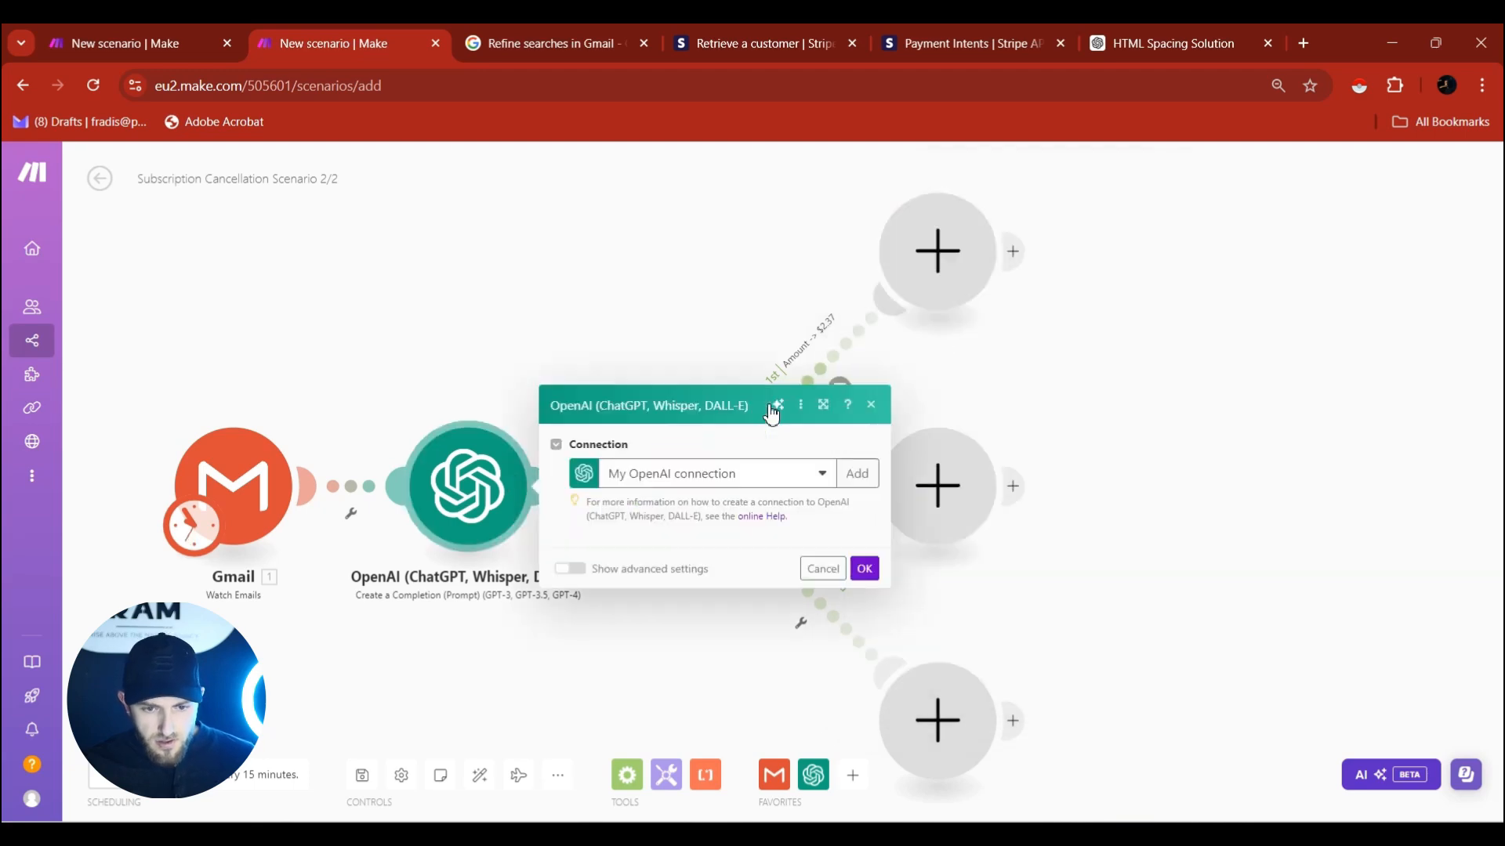
pyautogui.scroll(-4, 709, 480)
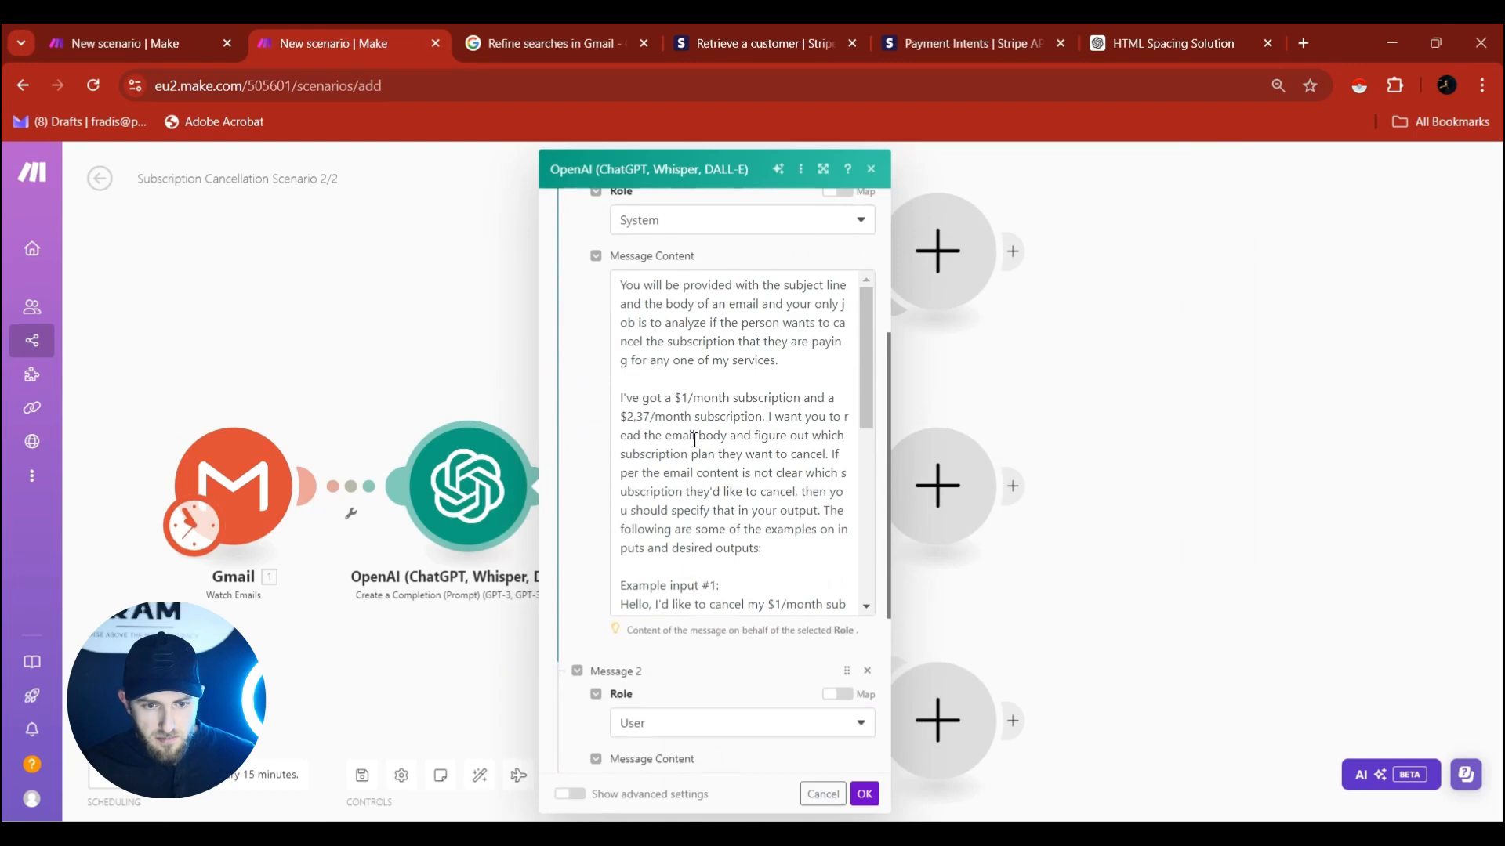
pyautogui.scroll(-3, 694, 440)
pyautogui.moveTo(687, 484); pyautogui.dragTo(605, 493)
pyautogui.hotkey('ctrl', 'c')
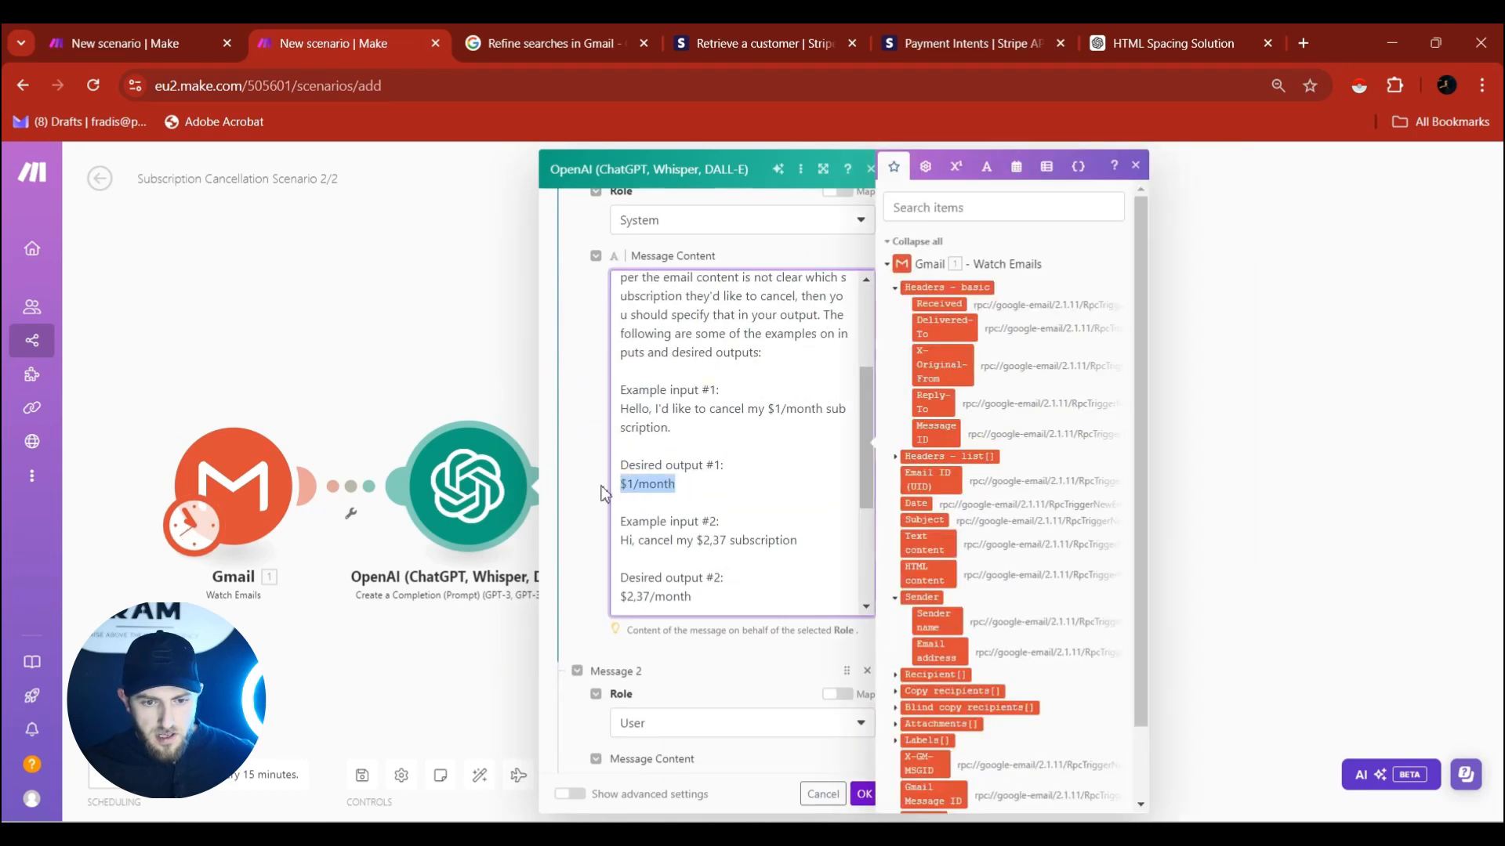
pyautogui.click(509, 400)
# Change the second route's filter comparison value to $1/month.
pyautogui.click(818, 484)
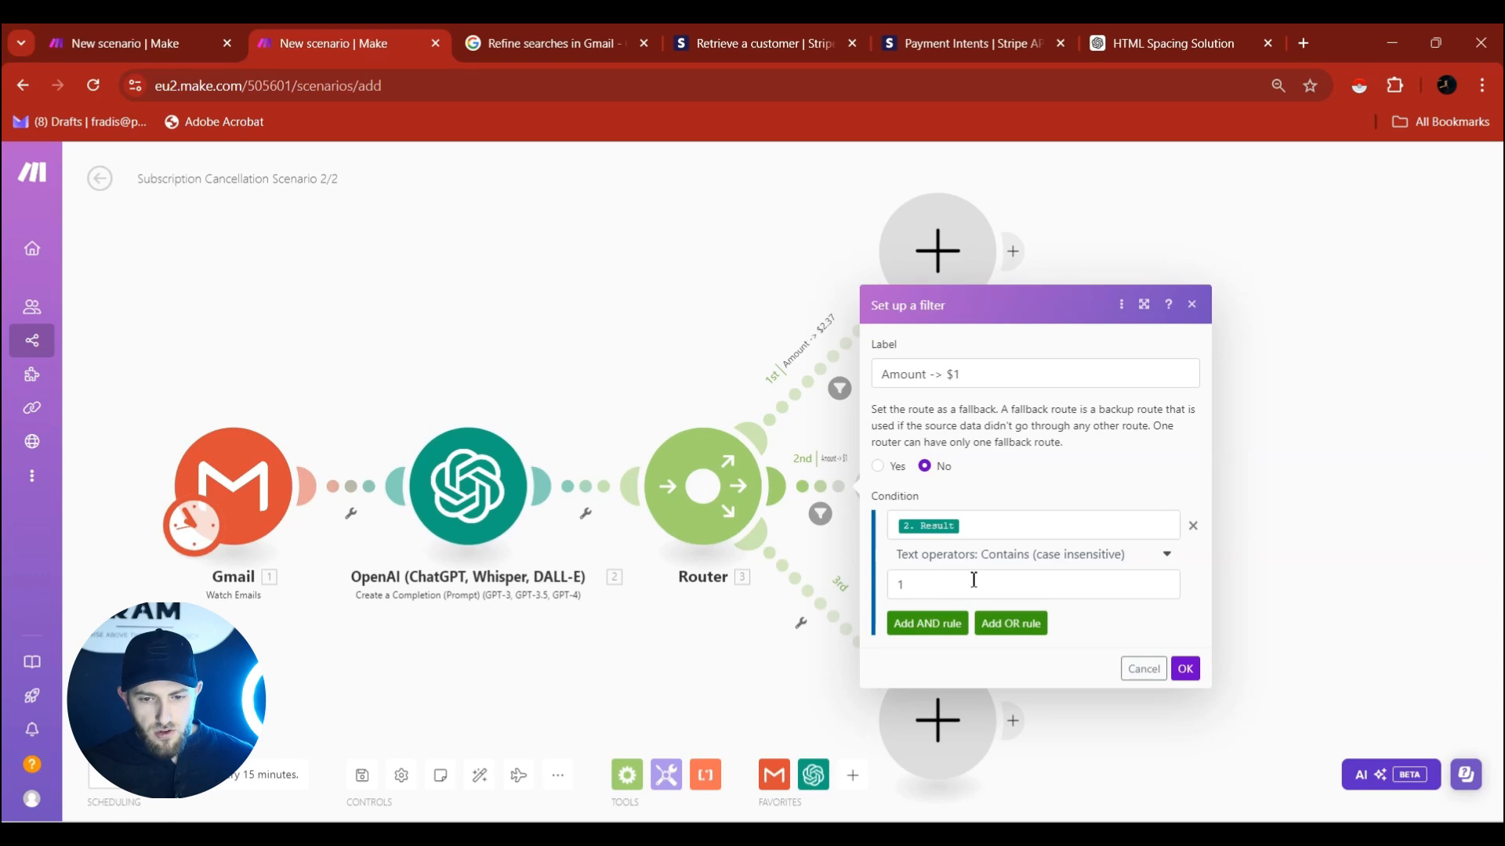
pyautogui.moveTo(976, 588); pyautogui.dragTo(881, 590)
pyautogui.hotkey('ctrl', 'v')
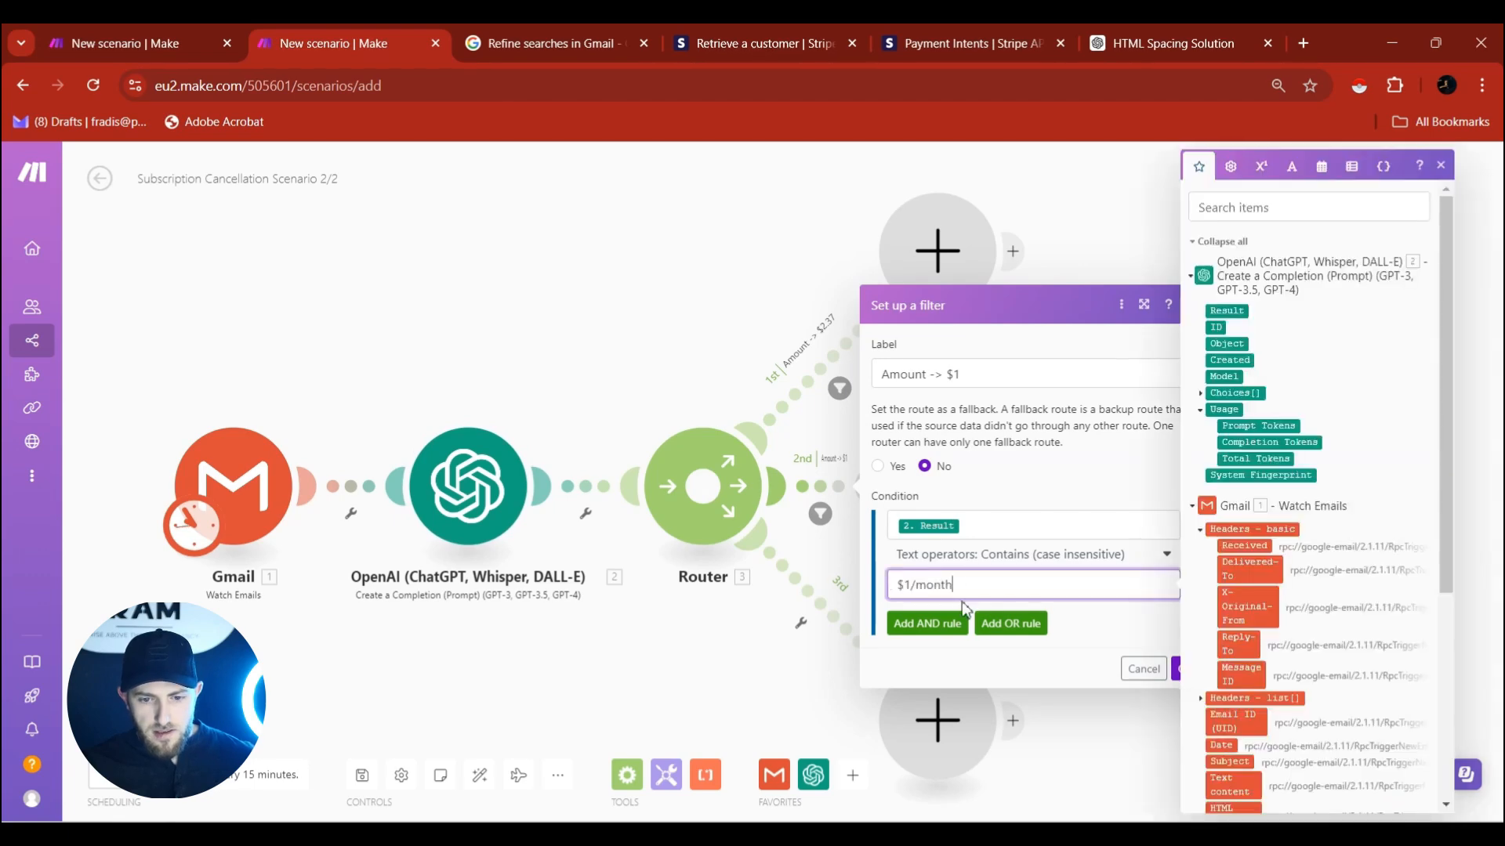
pyautogui.click(1180, 668)
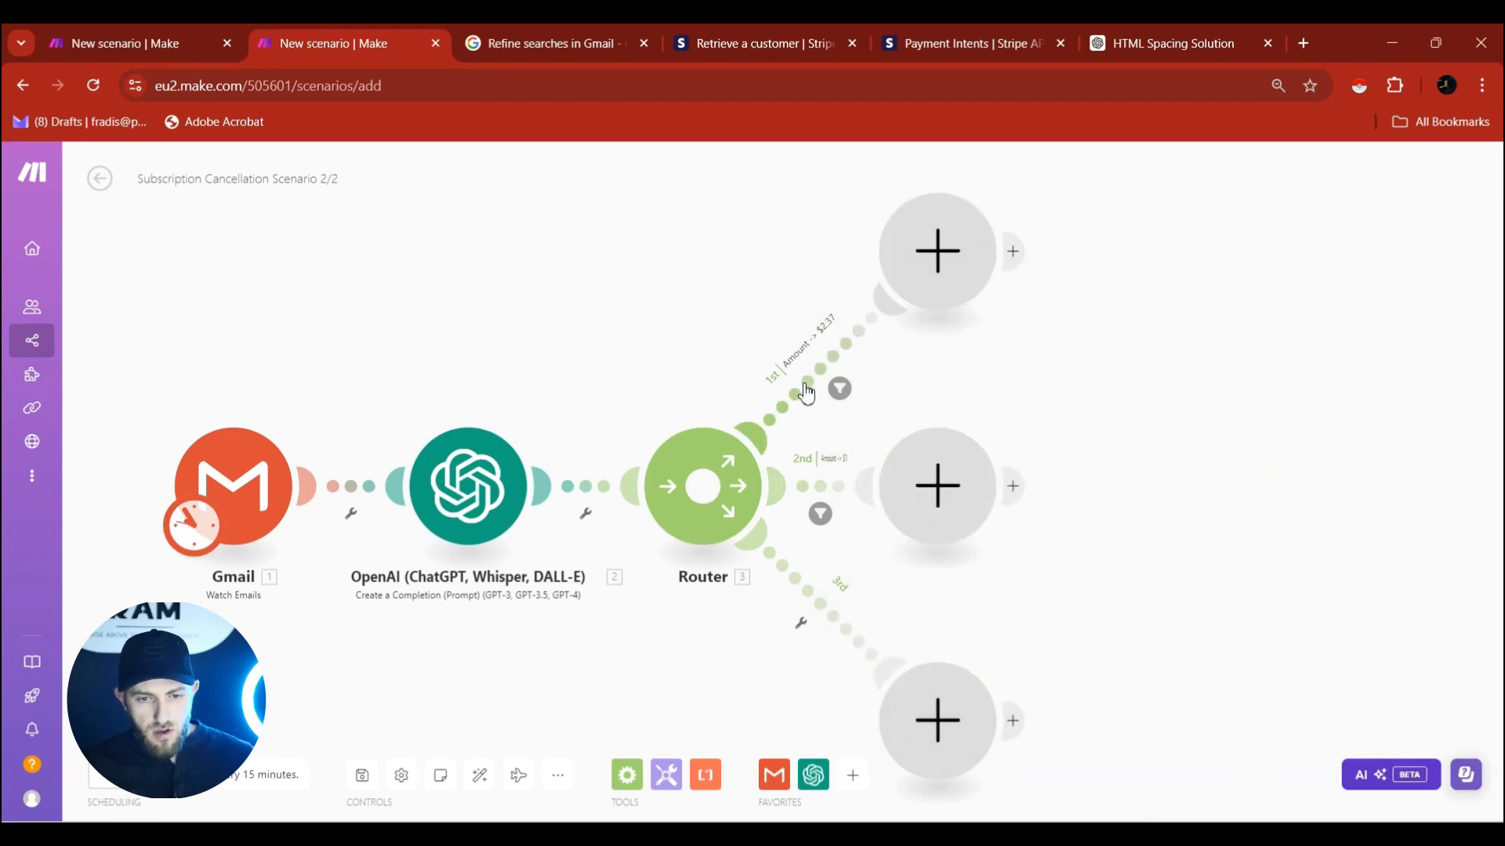
# Change the first route's filter comparison value to $2.37/month.
pyautogui.click(835, 352)
pyautogui.moveTo(953, 471); pyautogui.dragTo(891, 470)
pyautogui.hotkey('ctrl', 'v')
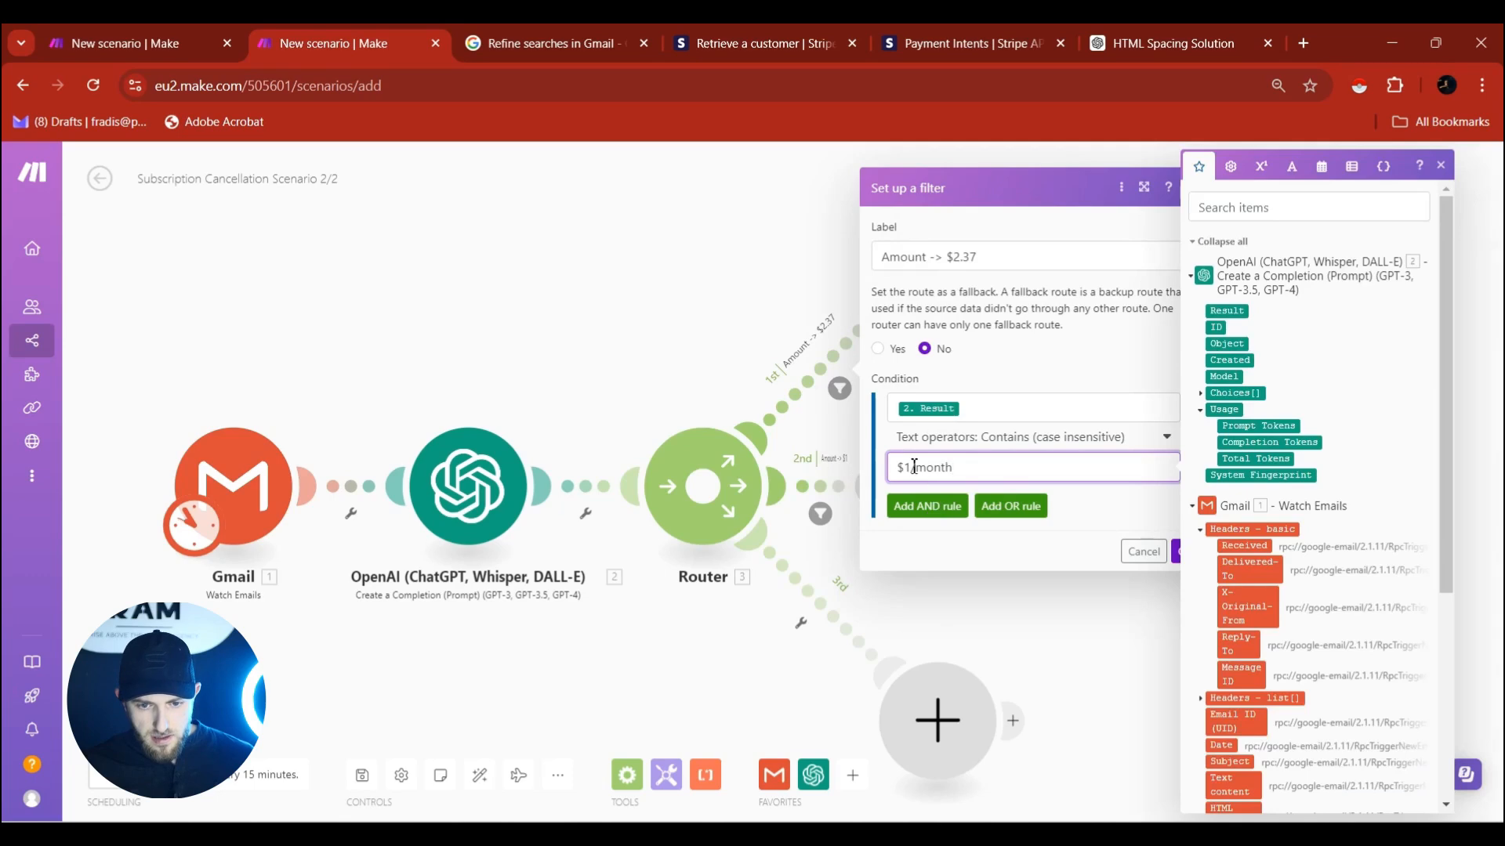
pyautogui.press('BackSpace')
pyautogui.write('2.3')
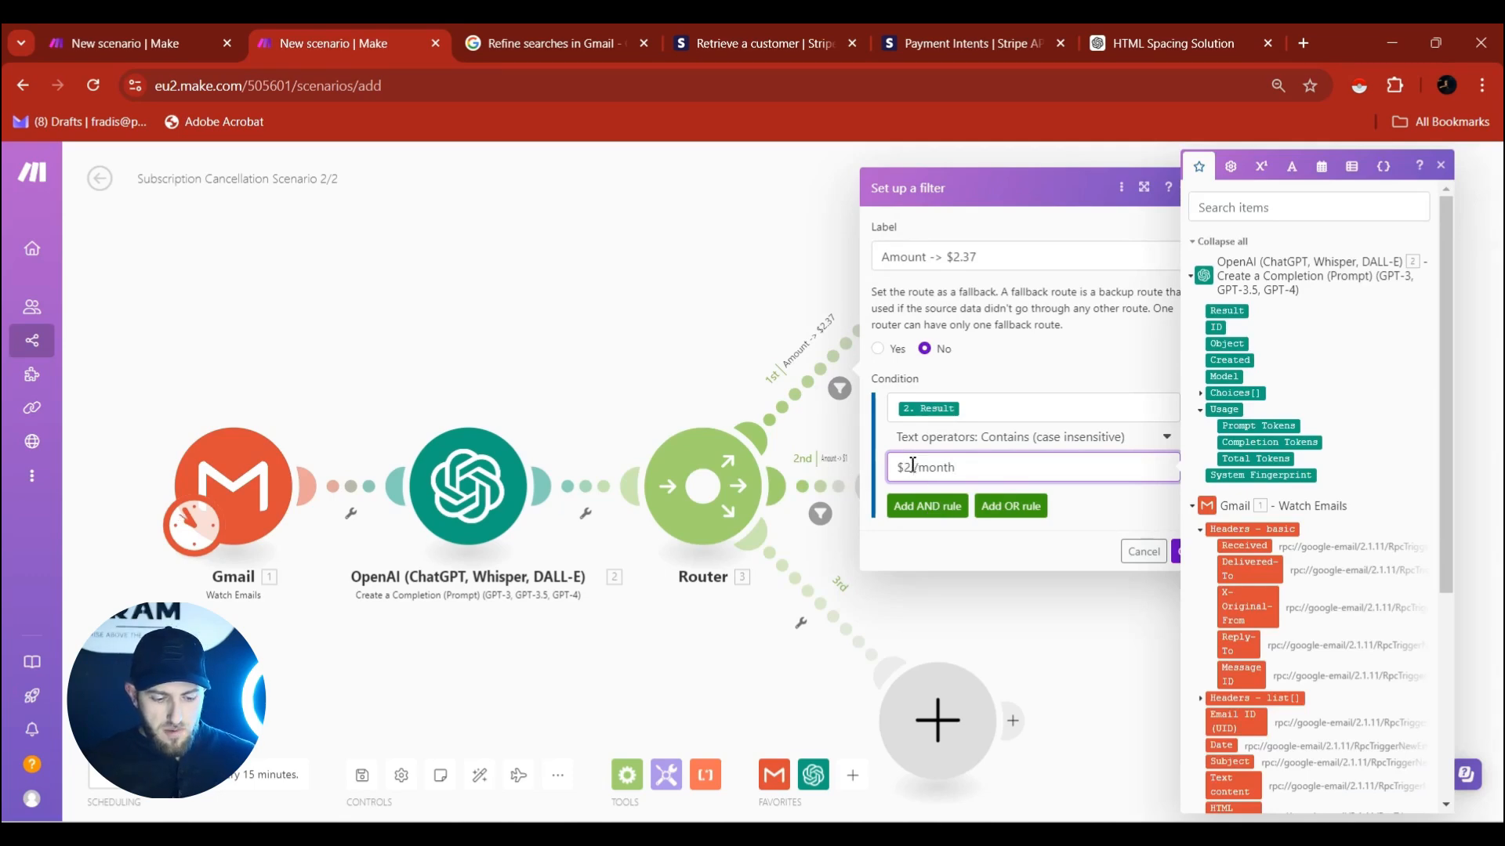
pyautogui.write('7')
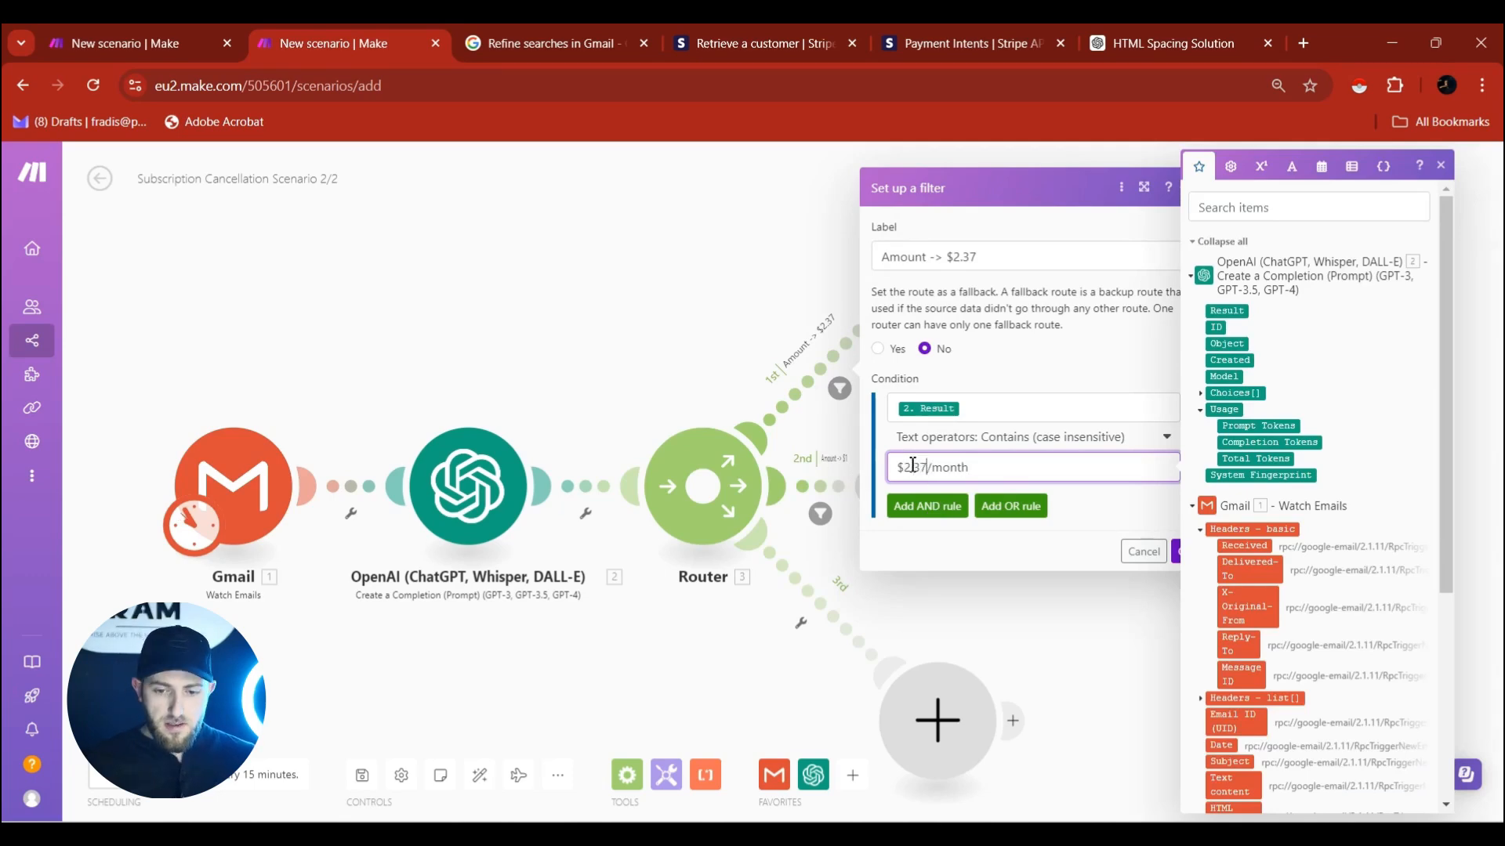
pyautogui.click(1177, 552)
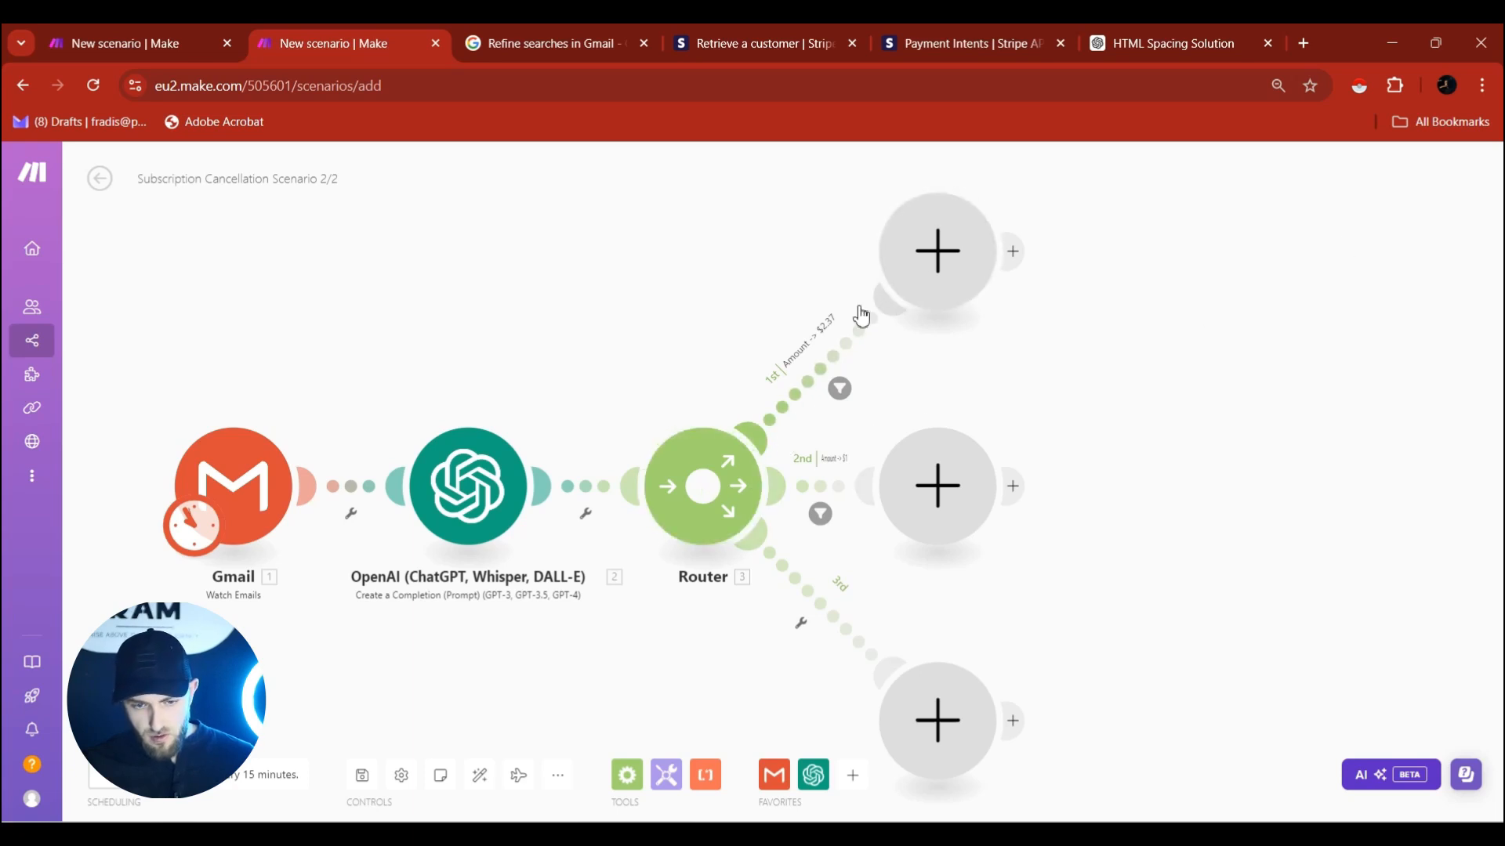
# Label the third route's filter 'Amount not clear'.
pyautogui.click(807, 619)
pyautogui.click(922, 491)
pyautogui.write('Amou')
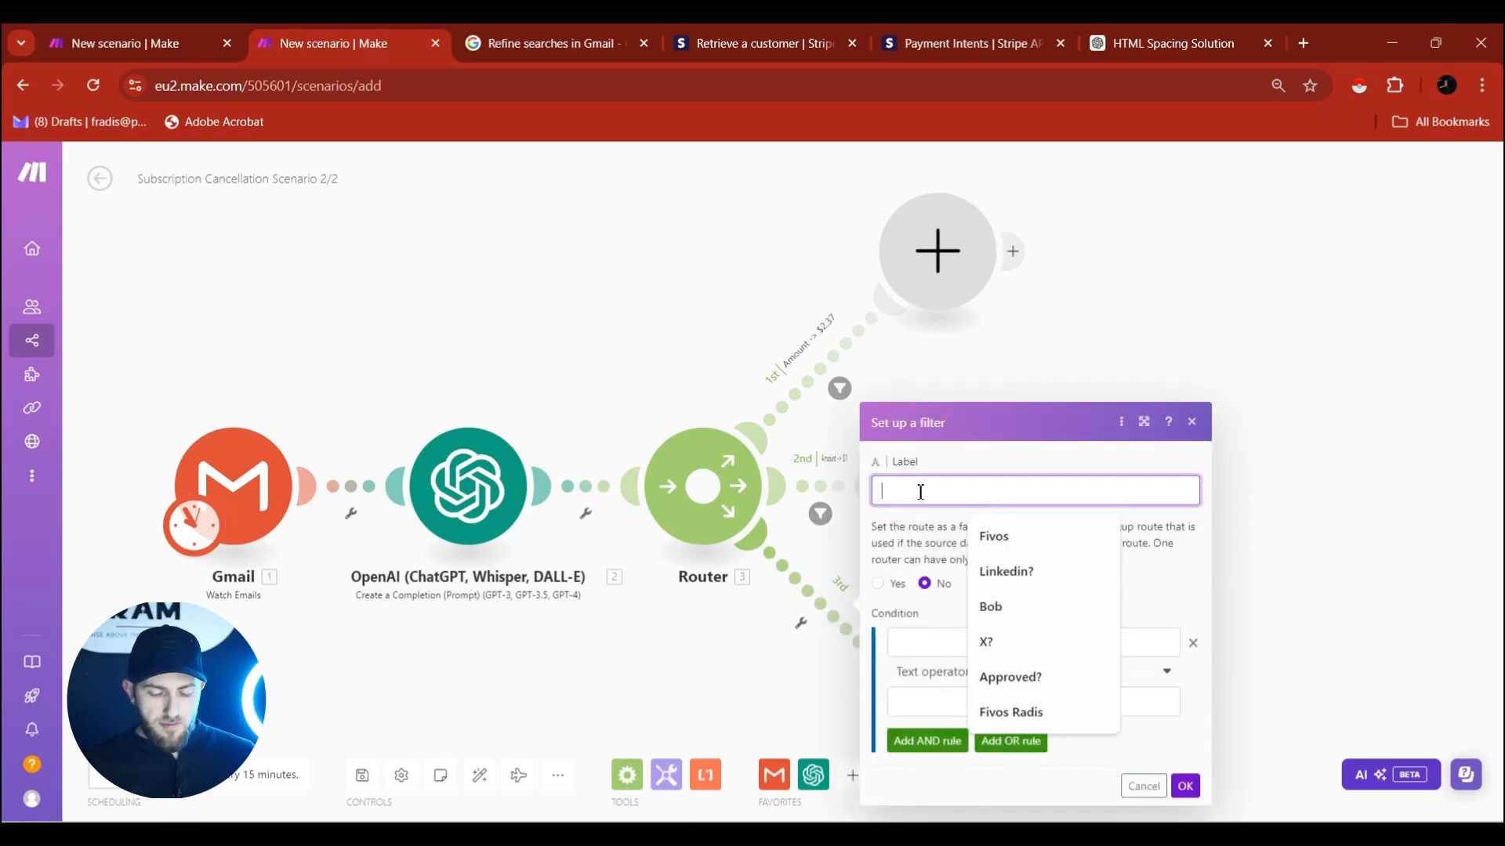
pyautogui.write('nt')
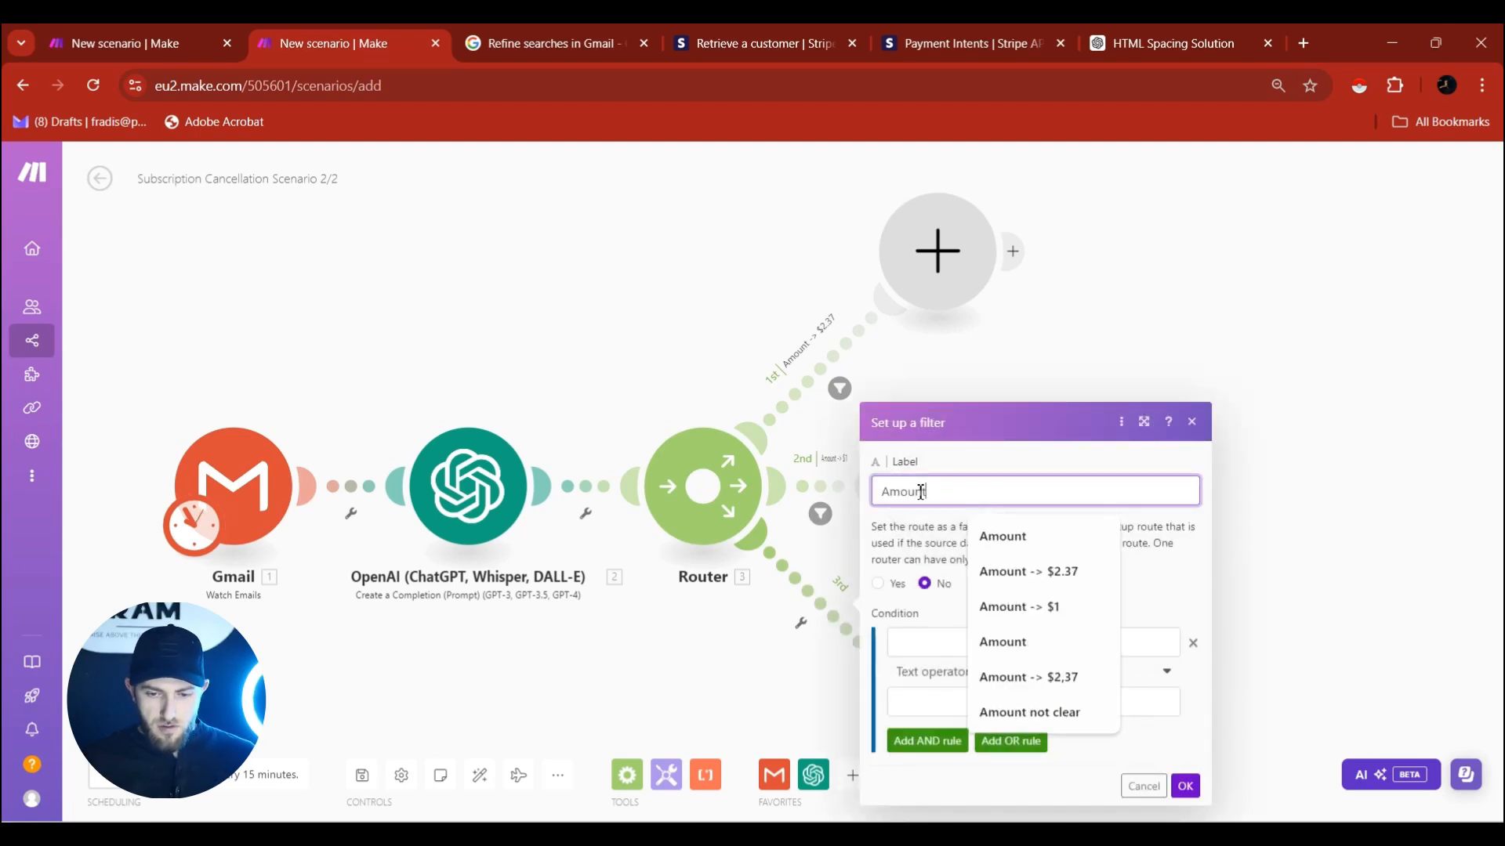
pyautogui.click(1034, 712)
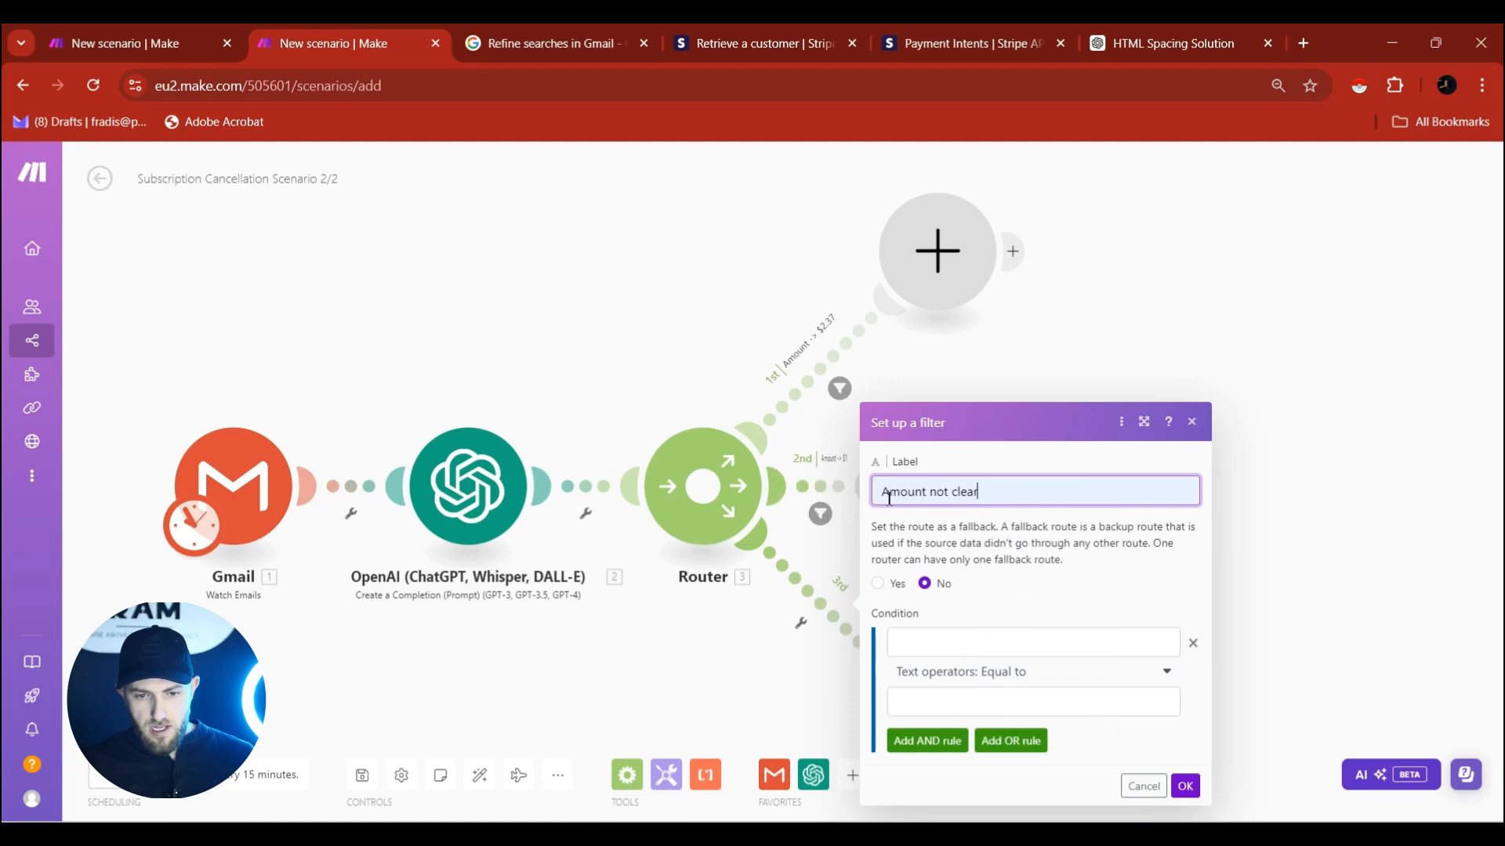
# Set the condition to OpenAI Result contains (case insensitive) 'not' and save it.
pyautogui.click(912, 644)
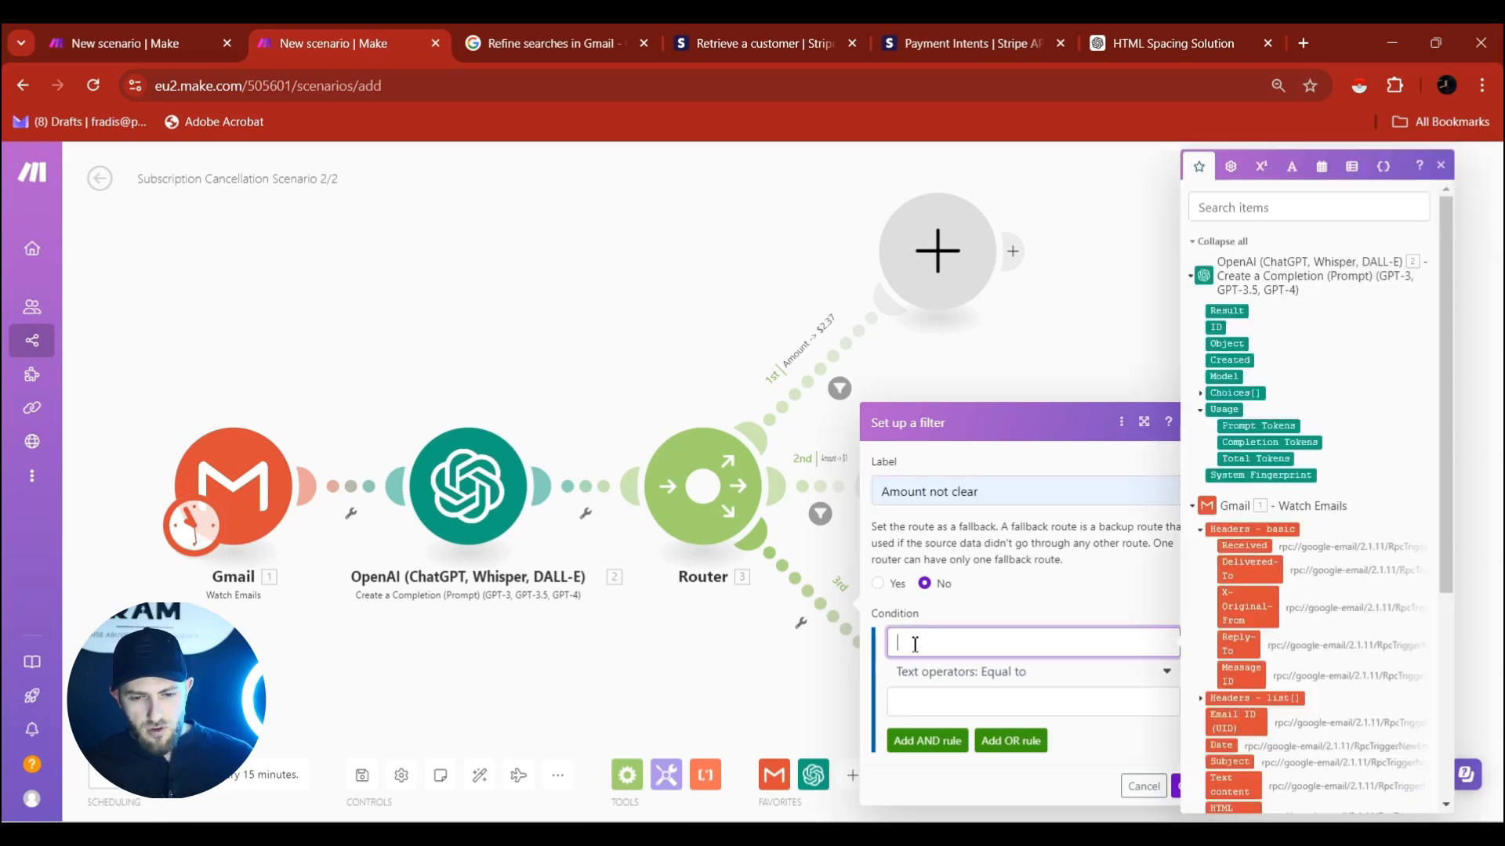
pyautogui.click(1226, 311)
pyautogui.click(991, 686)
pyautogui.scroll(-2, 964, 614)
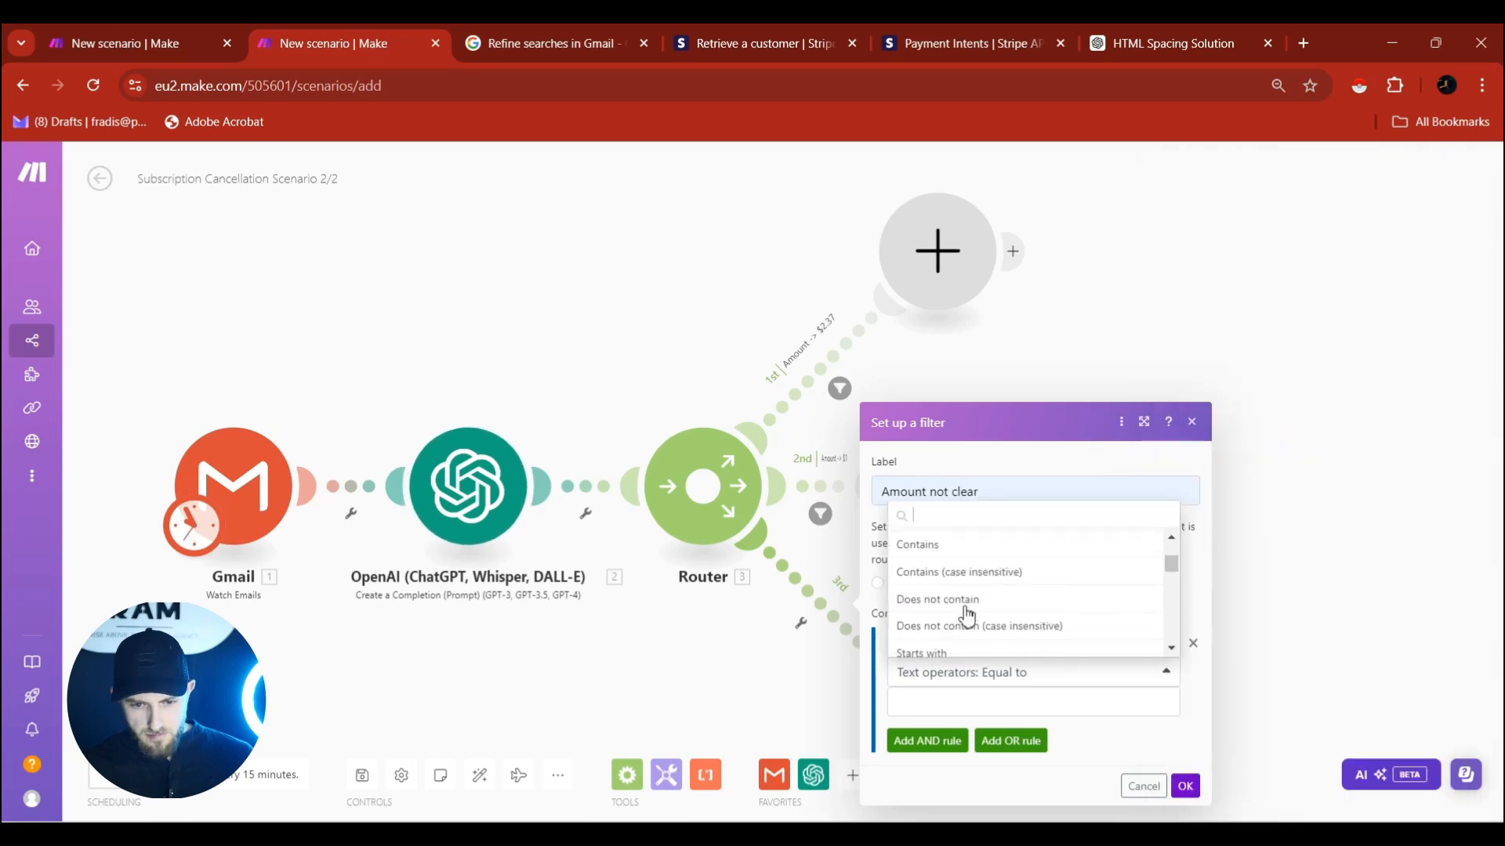
pyautogui.click(962, 584)
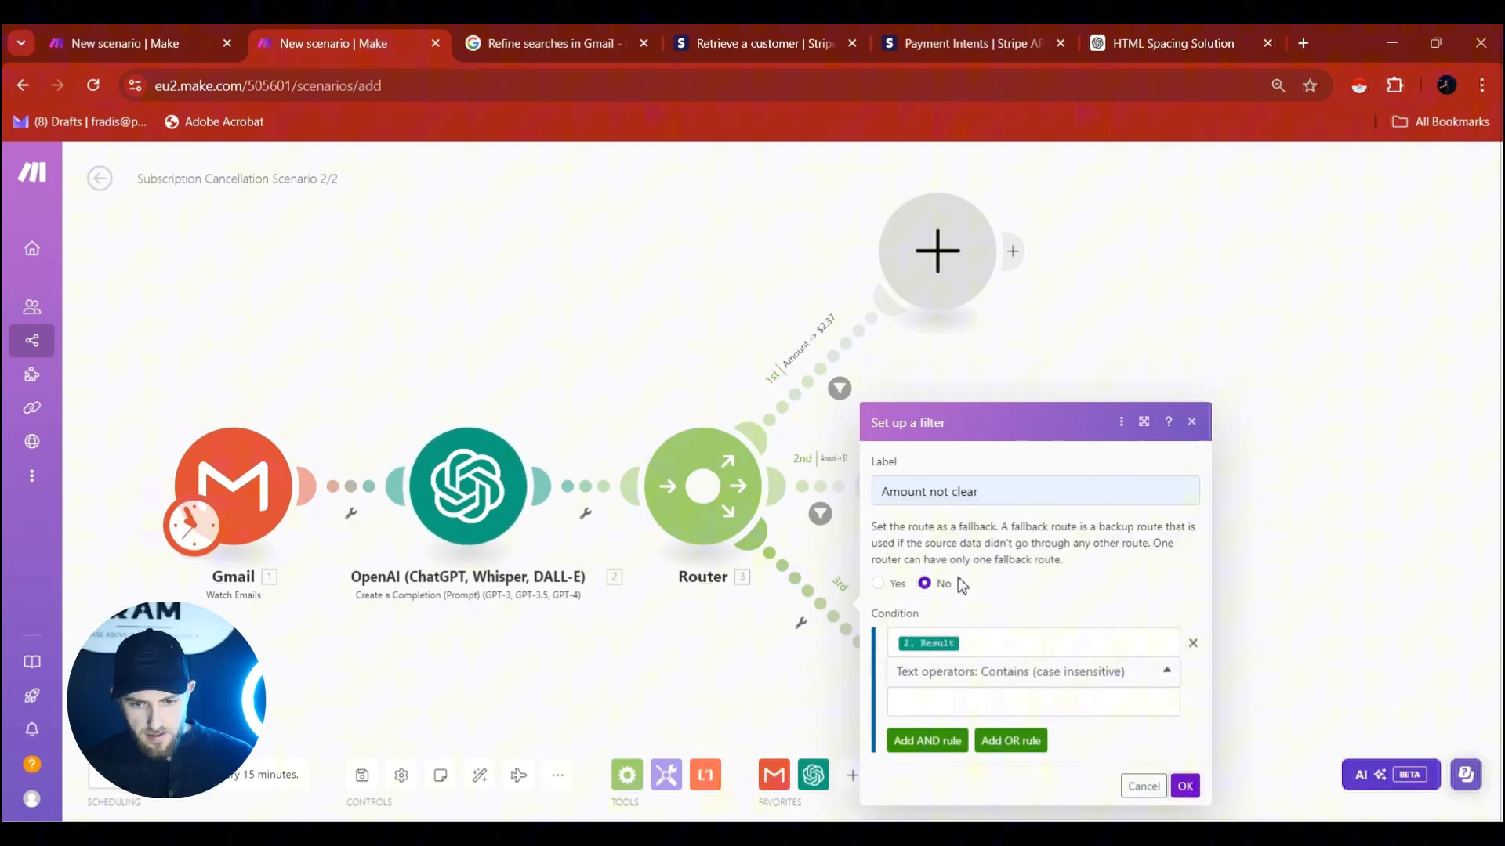
pyautogui.click(987, 702)
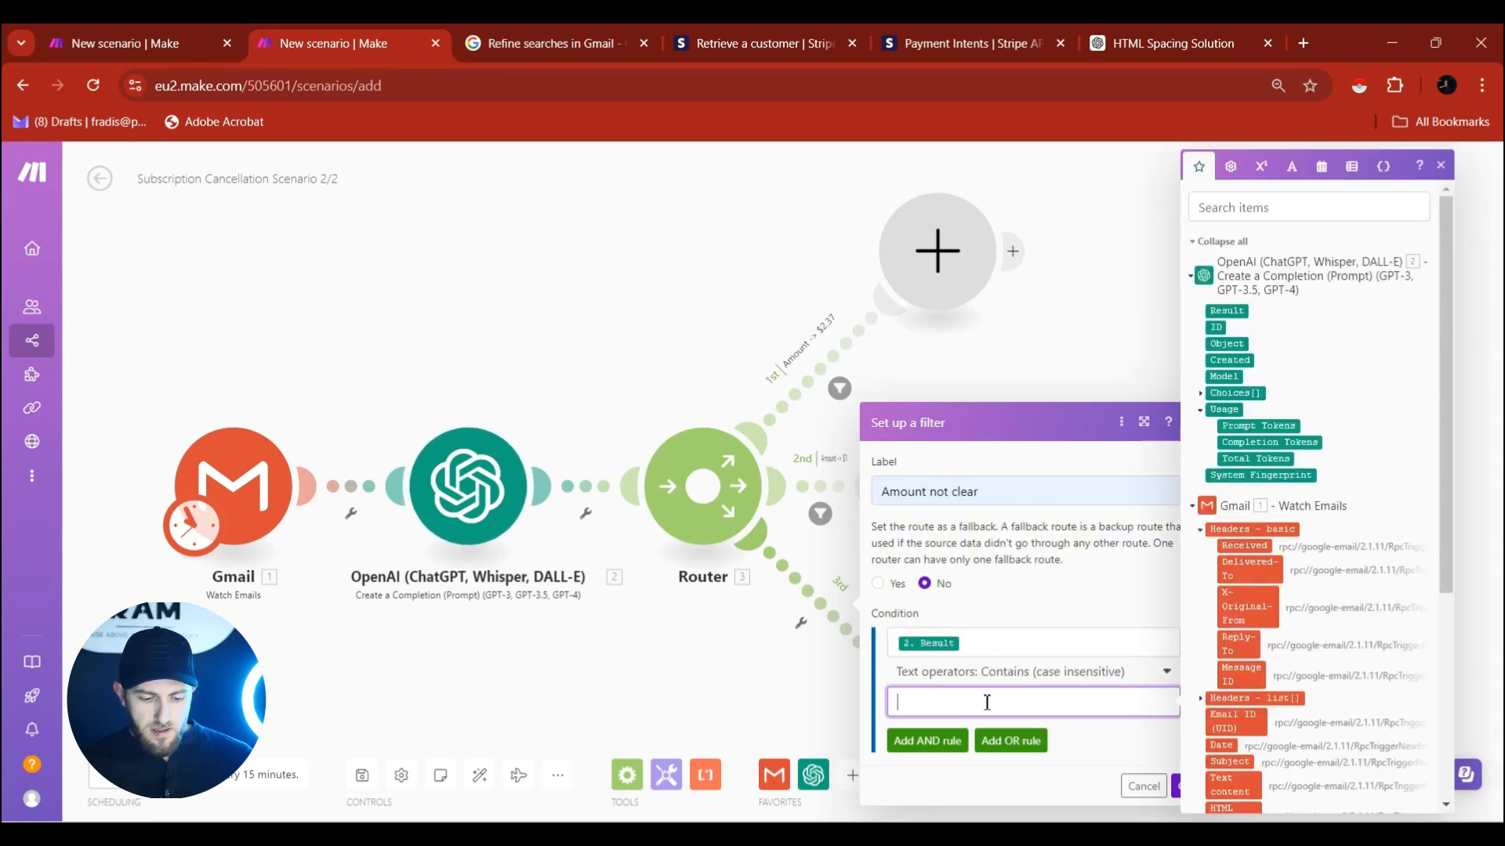
pyautogui.click(1178, 786)
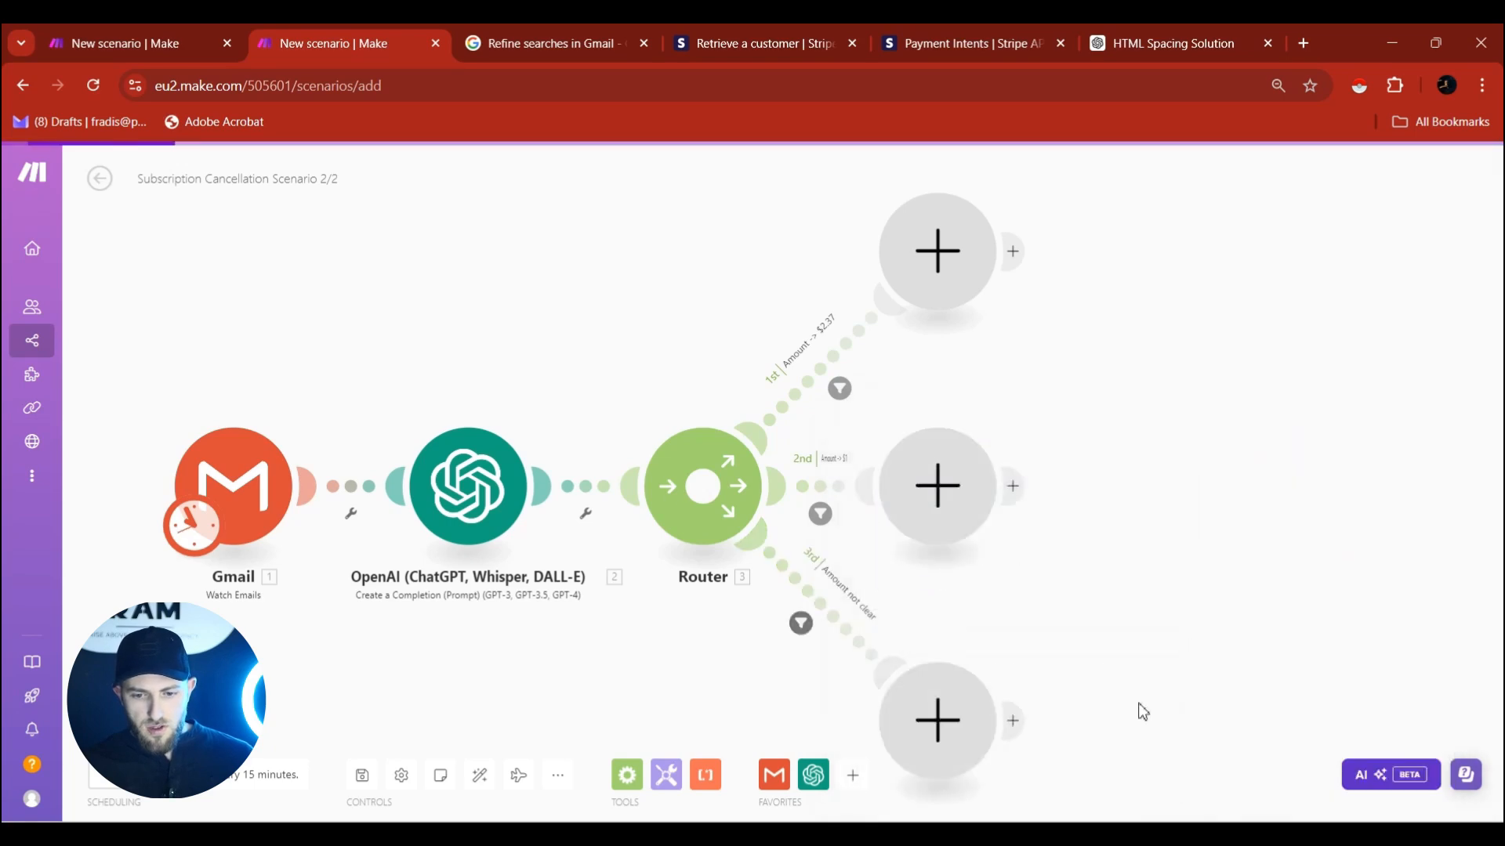
# Open the OpenAI module's settings and scroll down its prompt.
pyautogui.click(487, 508)
pyautogui.scroll(-2, 690, 439)
pyautogui.scroll(-8, 710, 602)
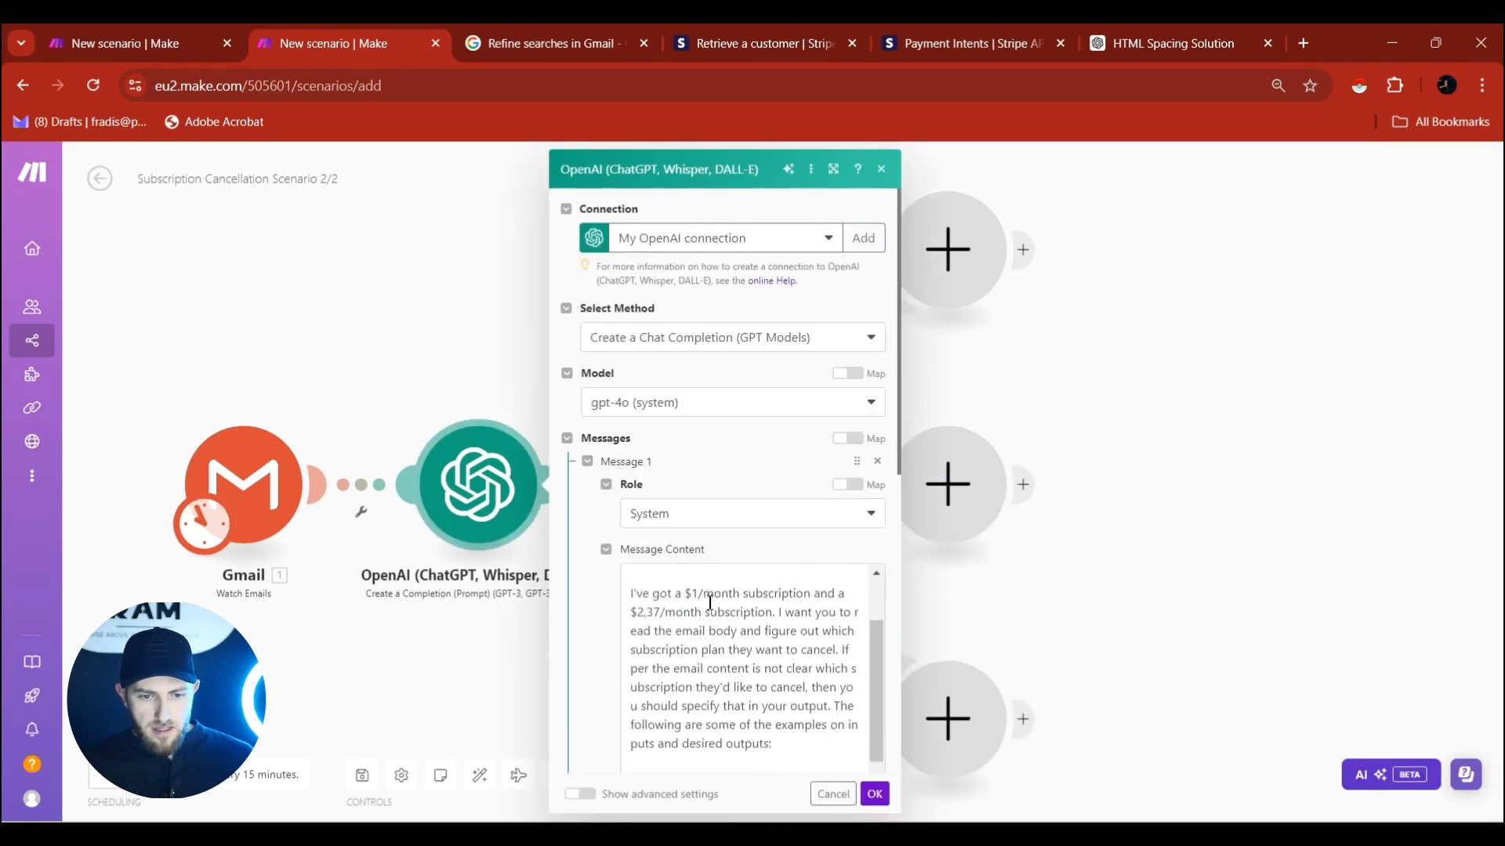
# Review the prompt's 'Not clear' example output and email text, then close the OpenAI settings.
pyautogui.scroll(-6, 710, 602)
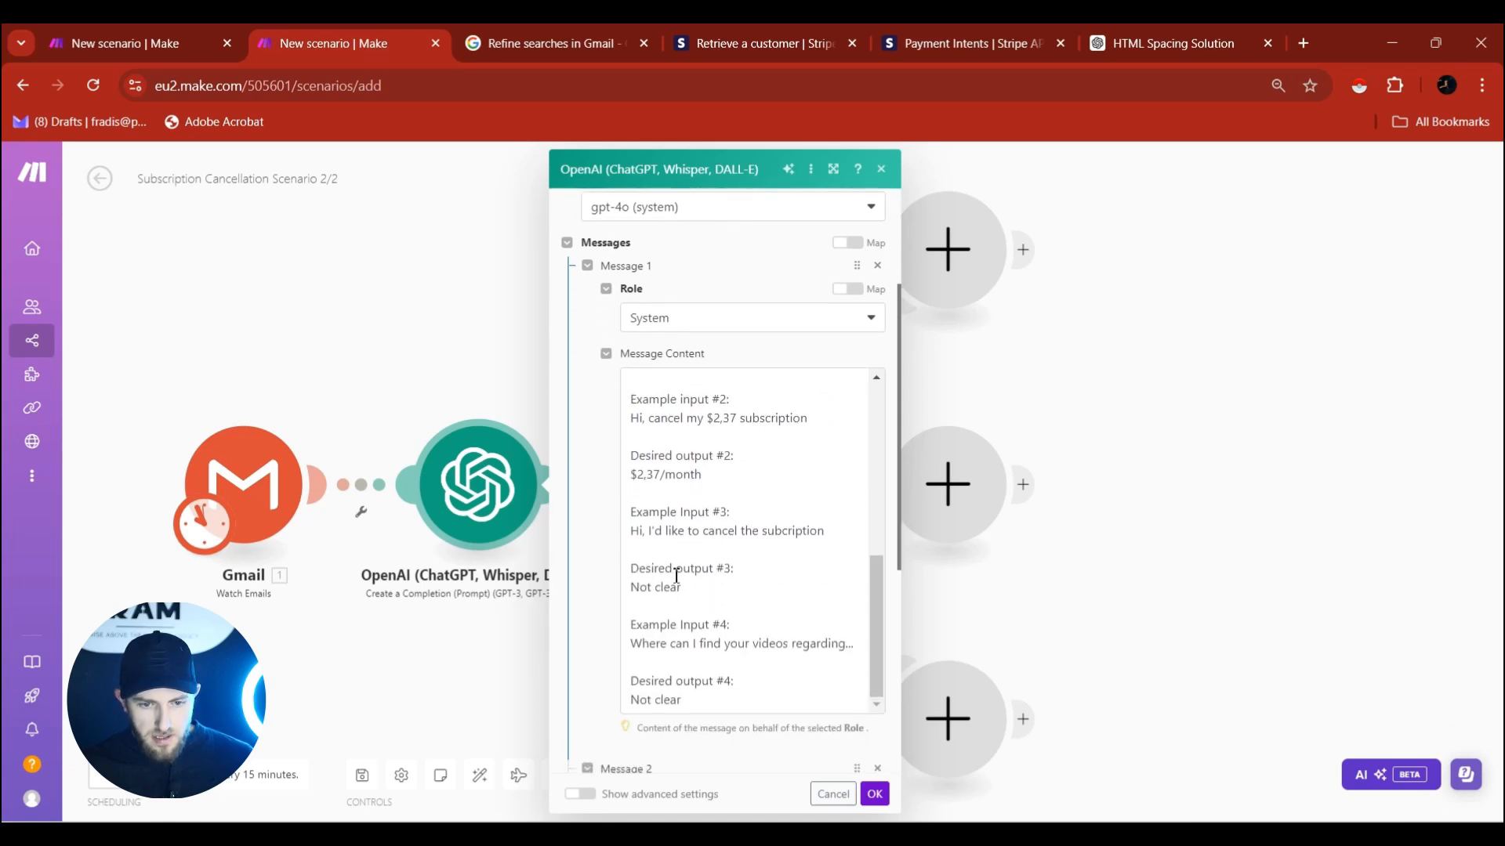
pyautogui.moveTo(686, 589); pyautogui.dragTo(638, 589)
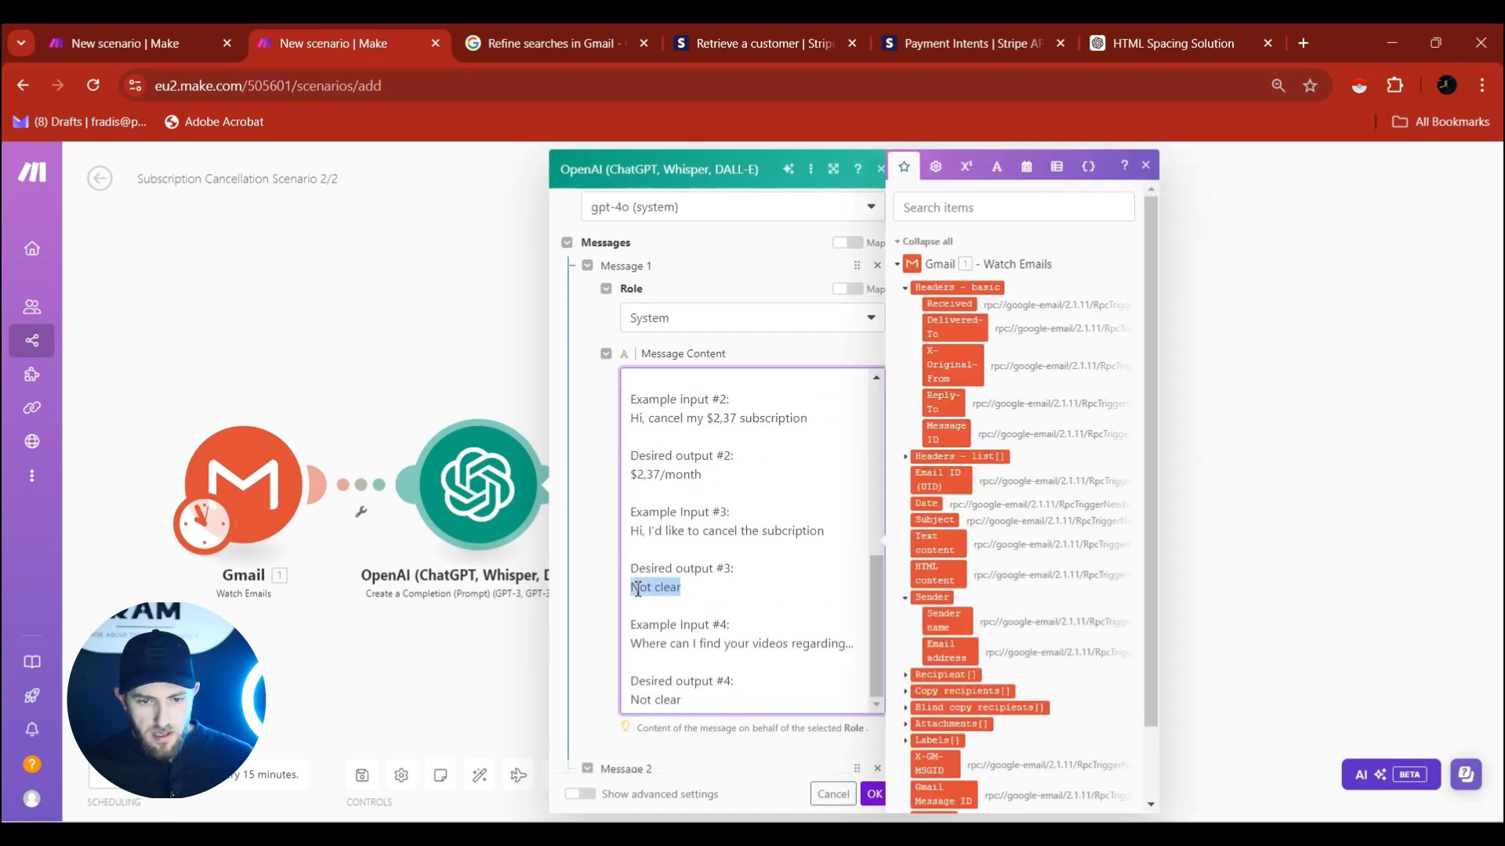
pyautogui.moveTo(642, 538); pyautogui.dragTo(832, 539)
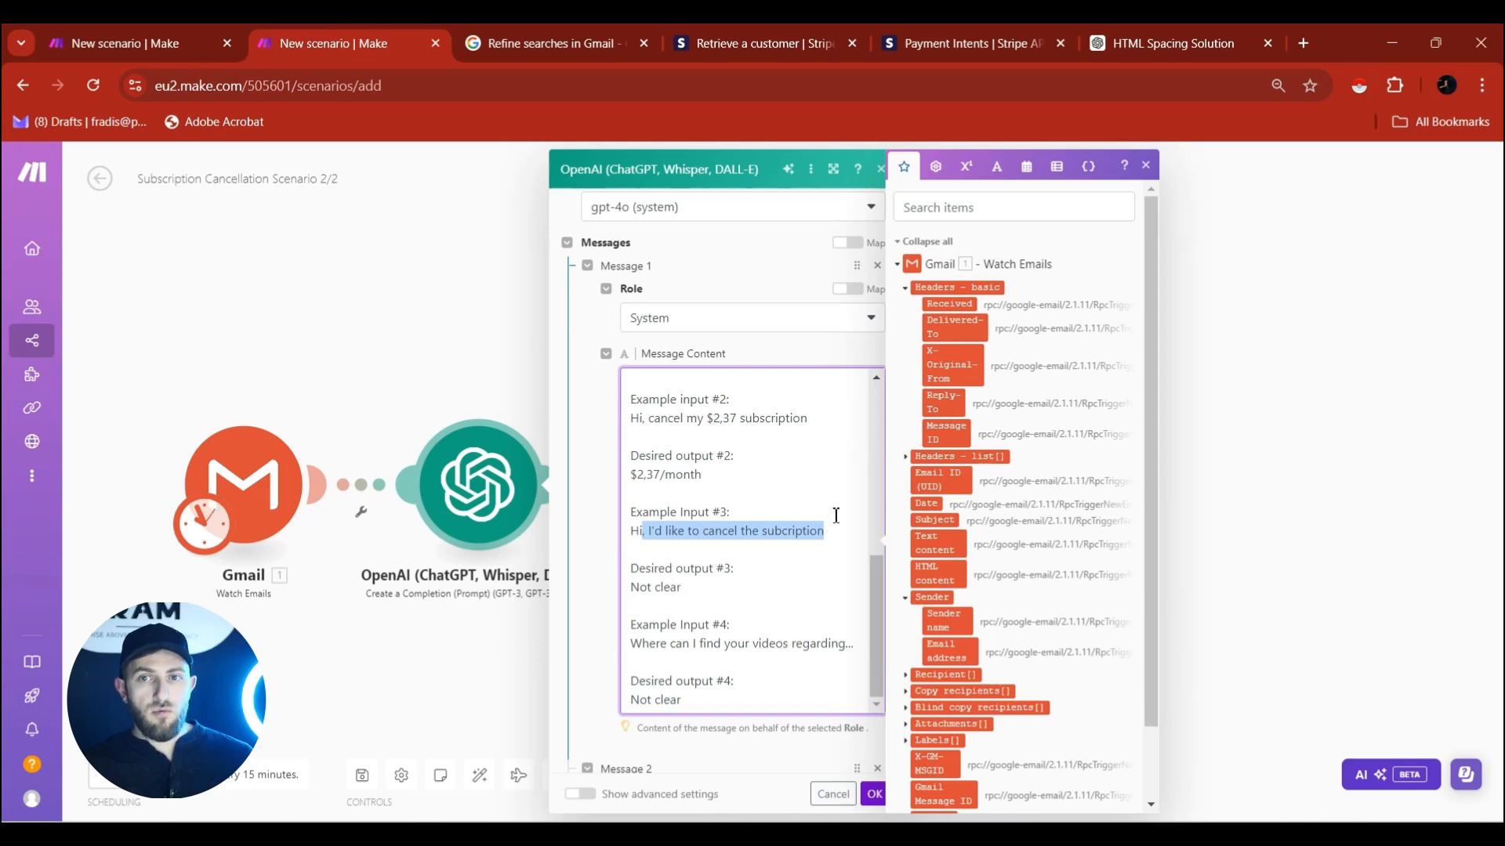
pyautogui.click(1287, 505)
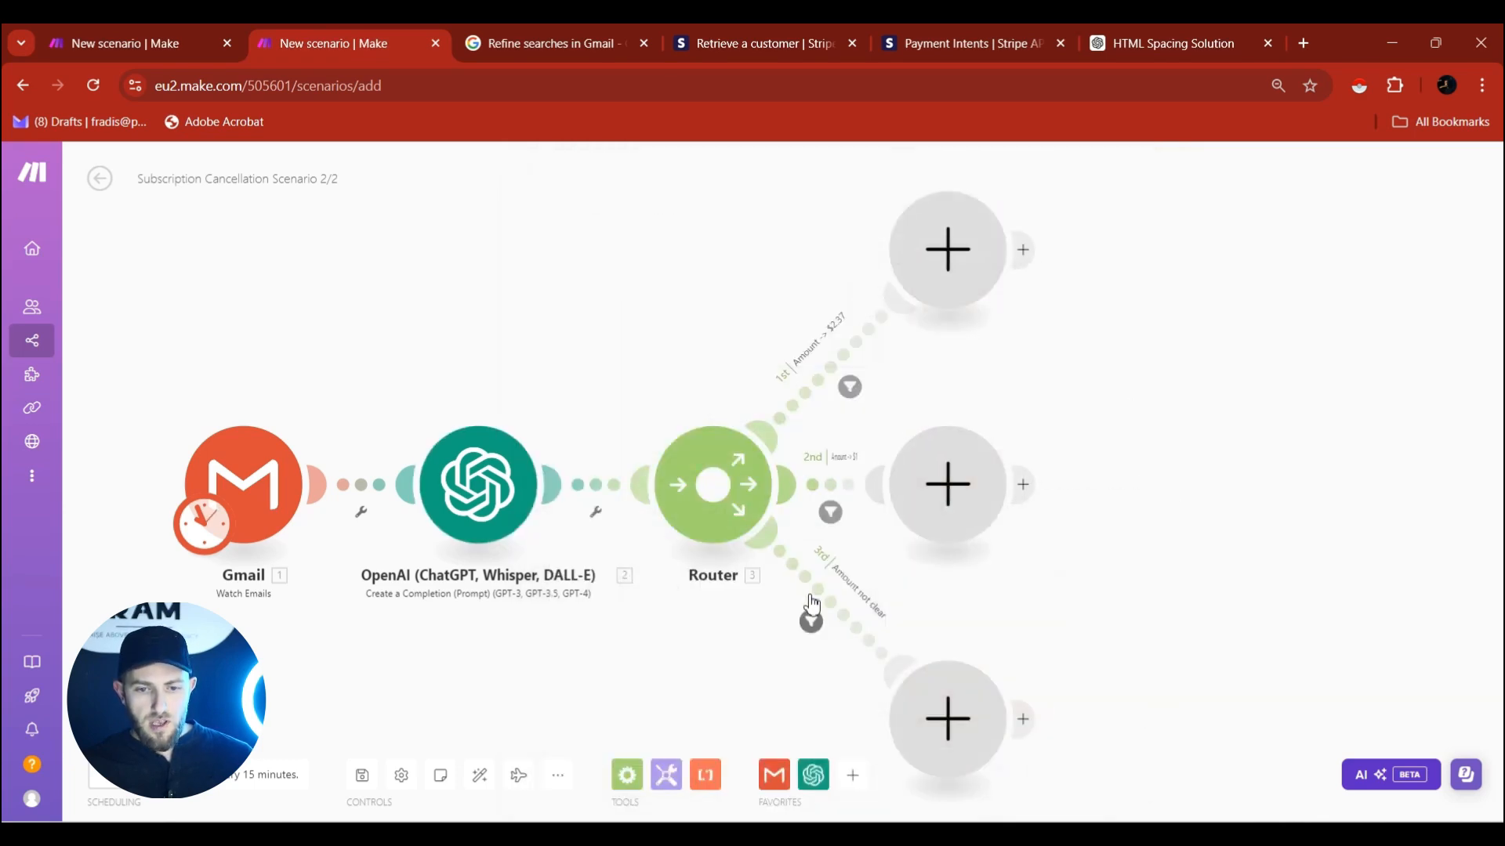
# Reopen the third route's filter, check its 'not' value, and confirm it unchanged.
pyautogui.click(840, 627)
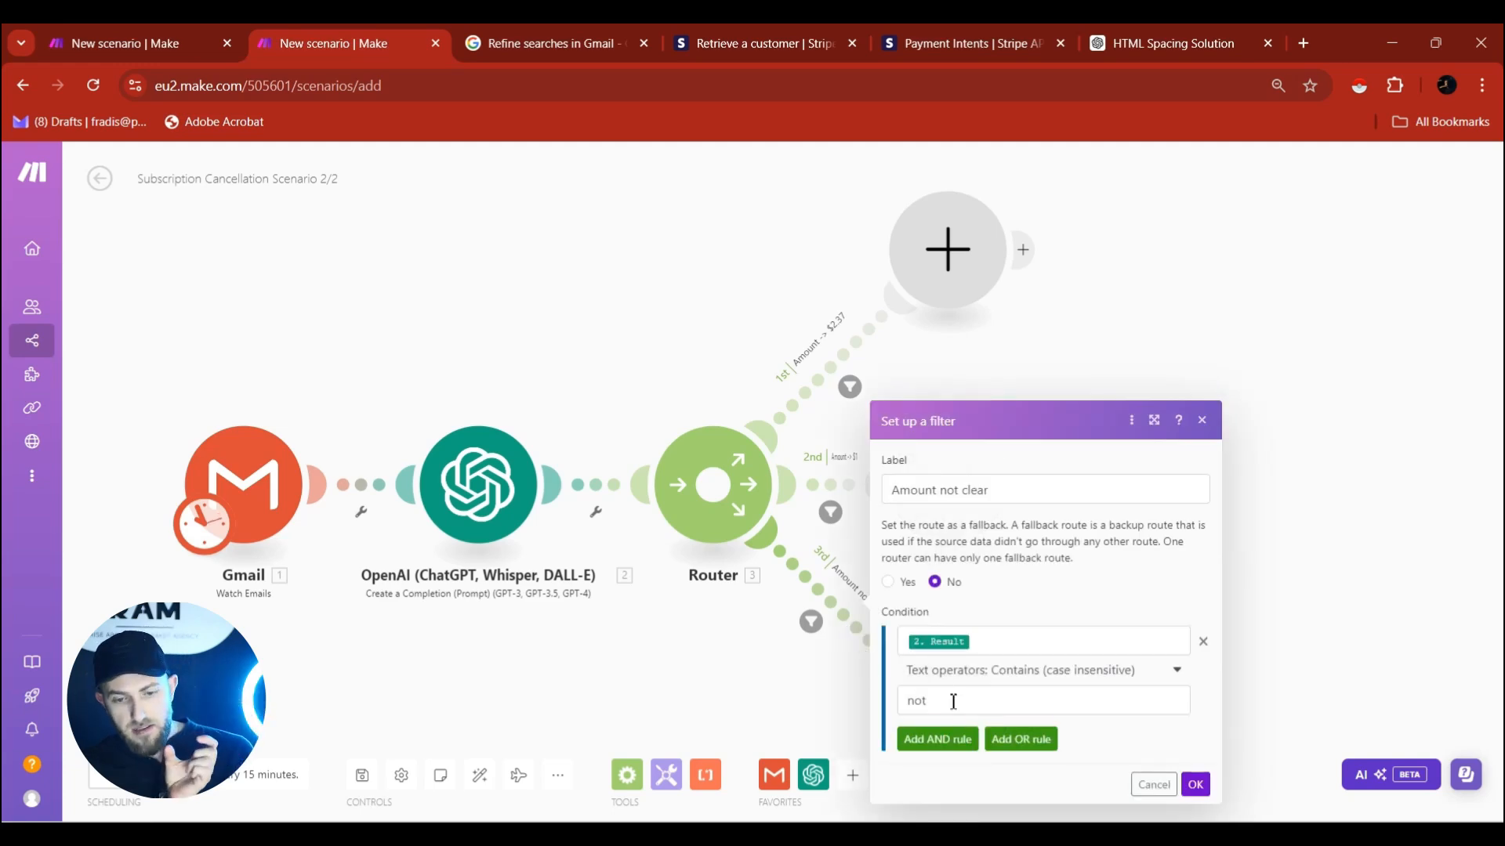
pyautogui.moveTo(950, 700); pyautogui.dragTo(904, 707)
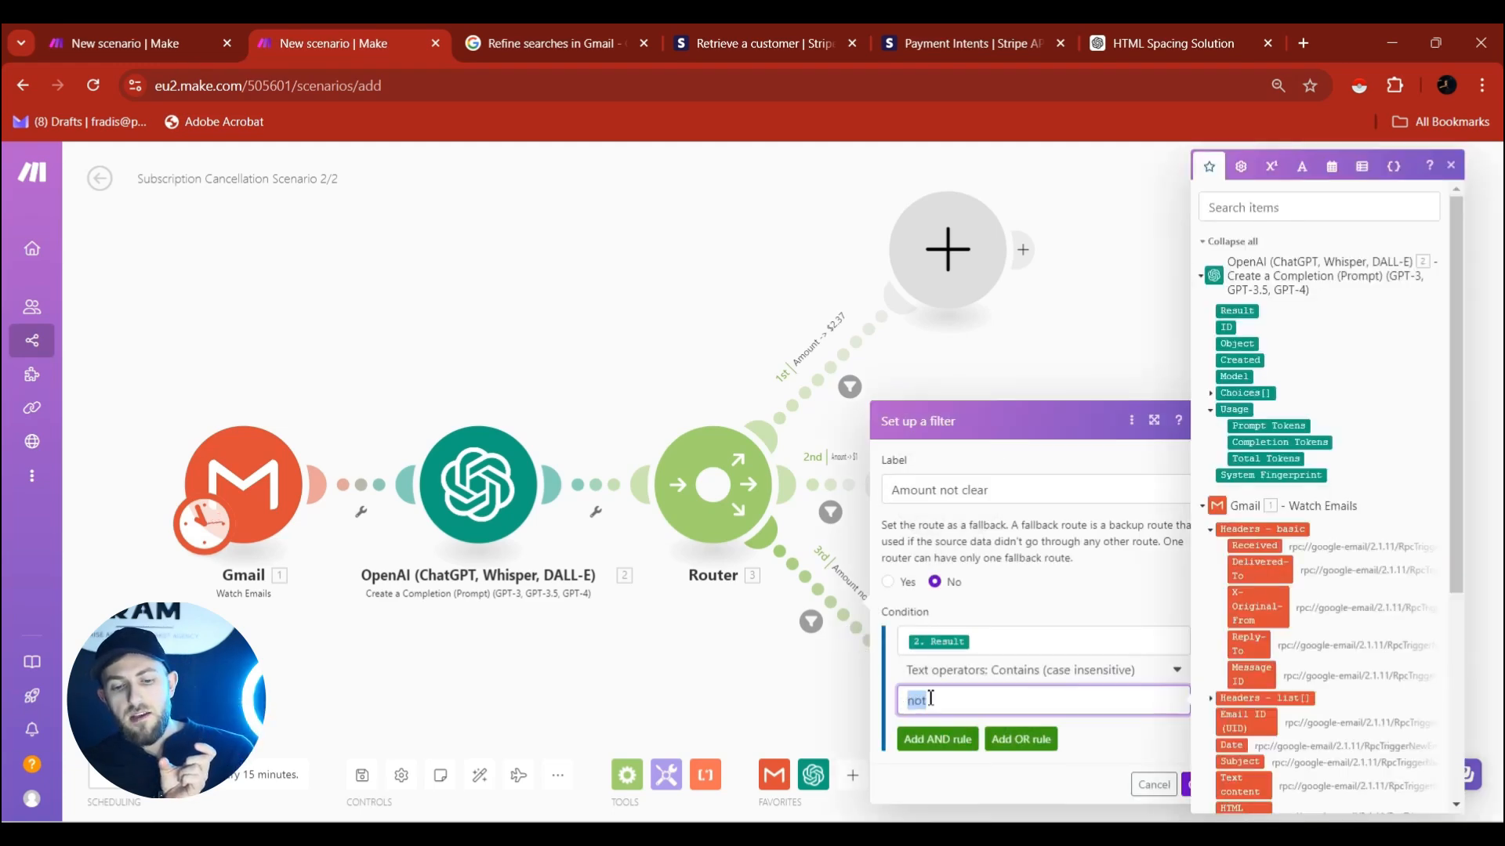
pyautogui.click(1182, 756)
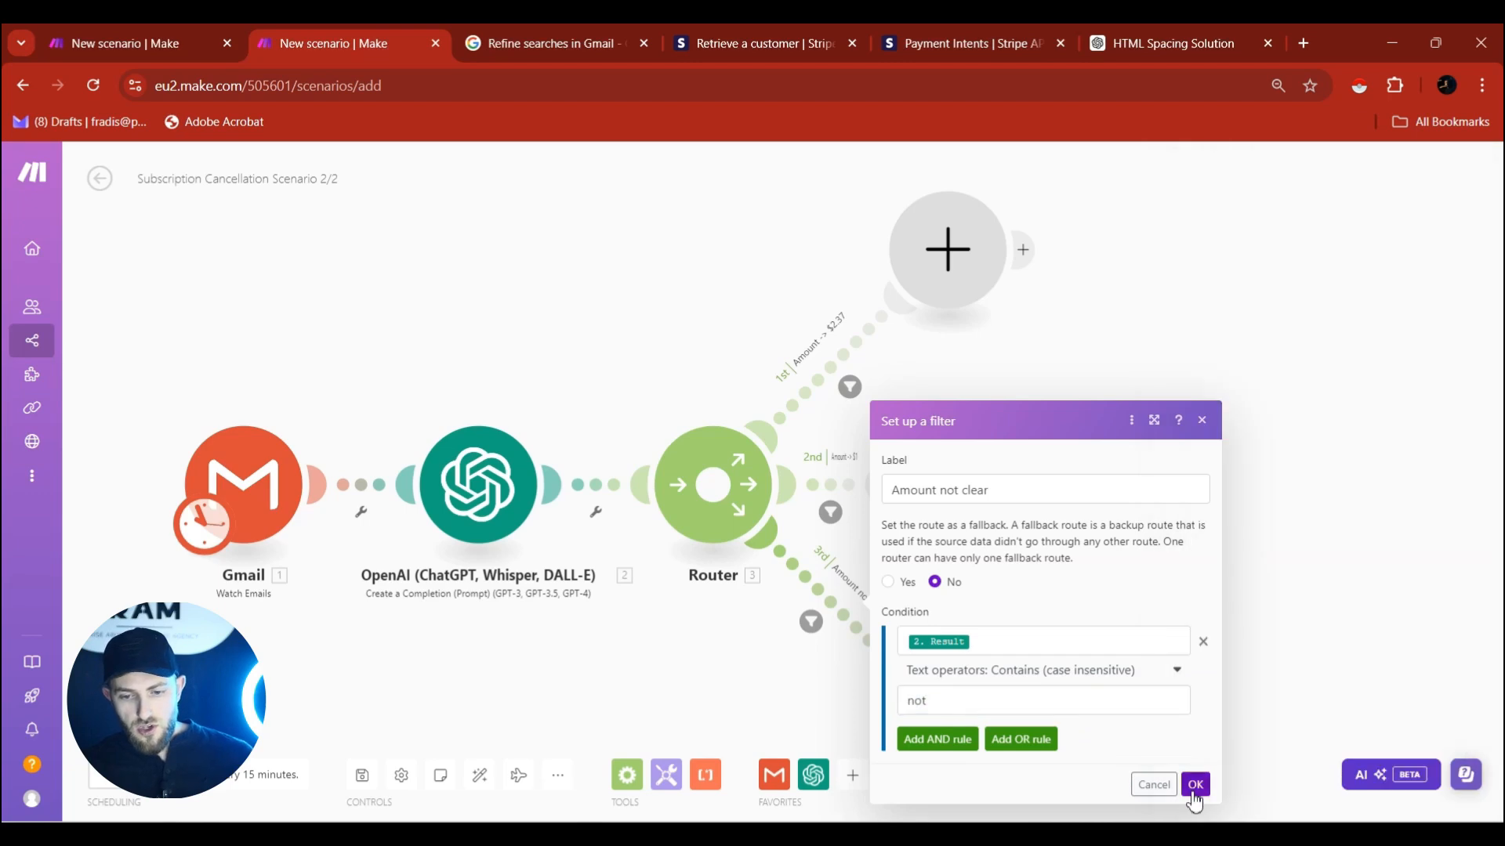
pyautogui.click(1190, 786)
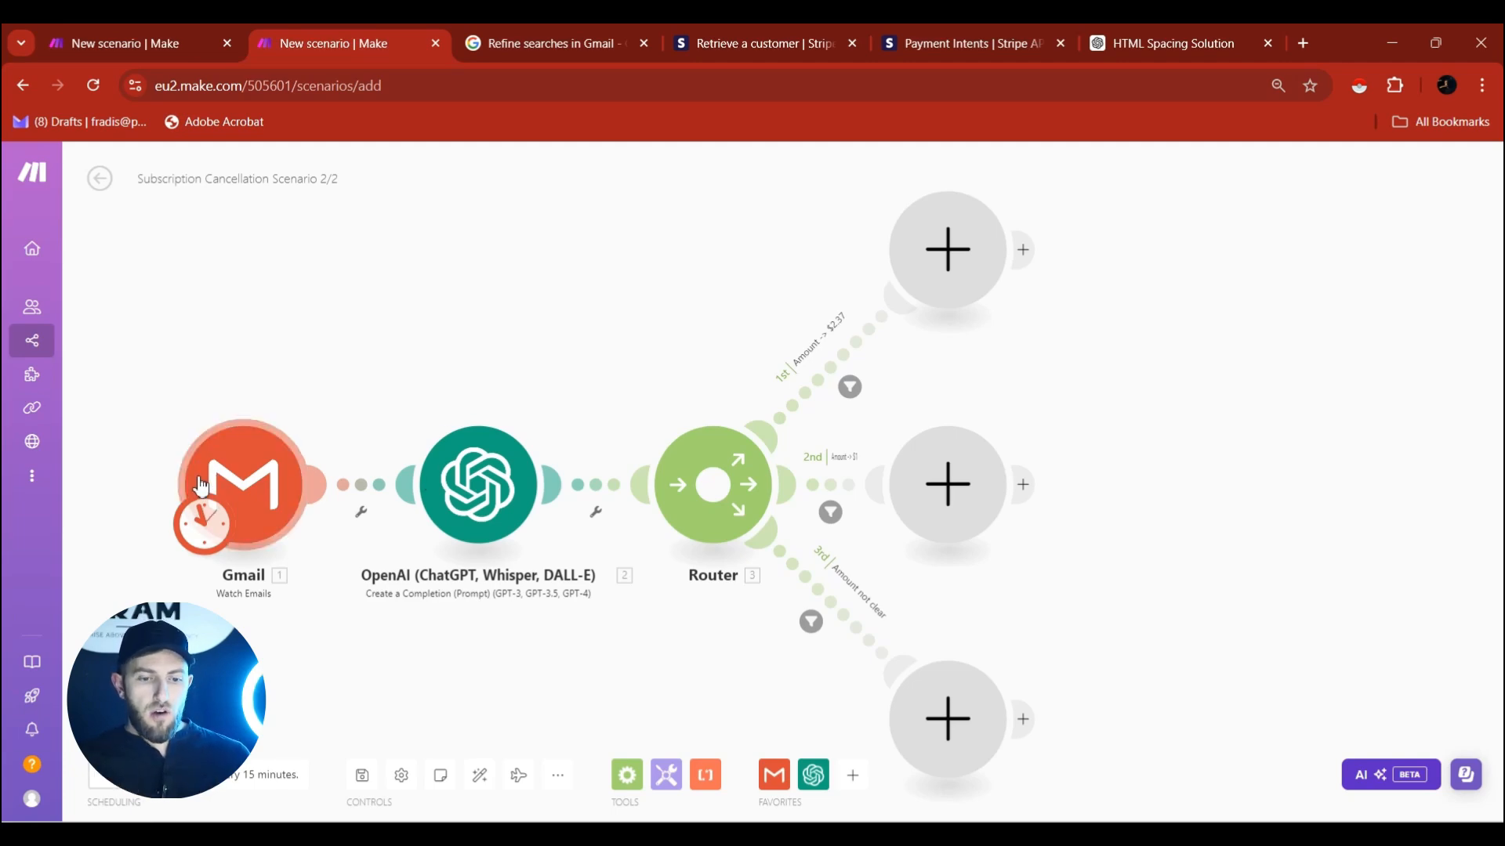
# Unlink Gmail from OpenAI and open the Gmail trigger to view the $2,37/month cancellation email.
pyautogui.click(357, 497)
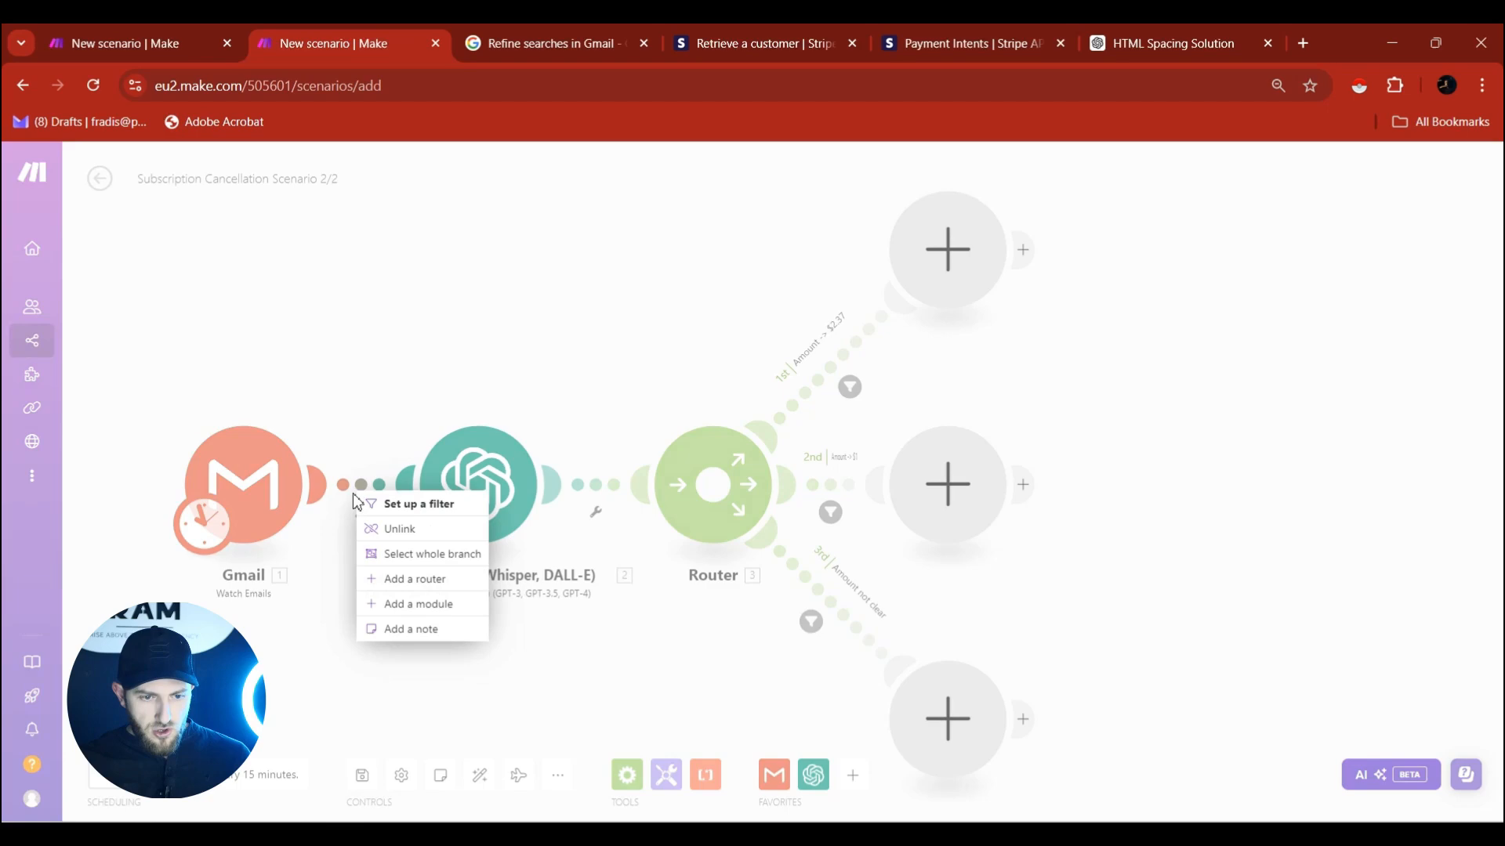
pyautogui.click(375, 529)
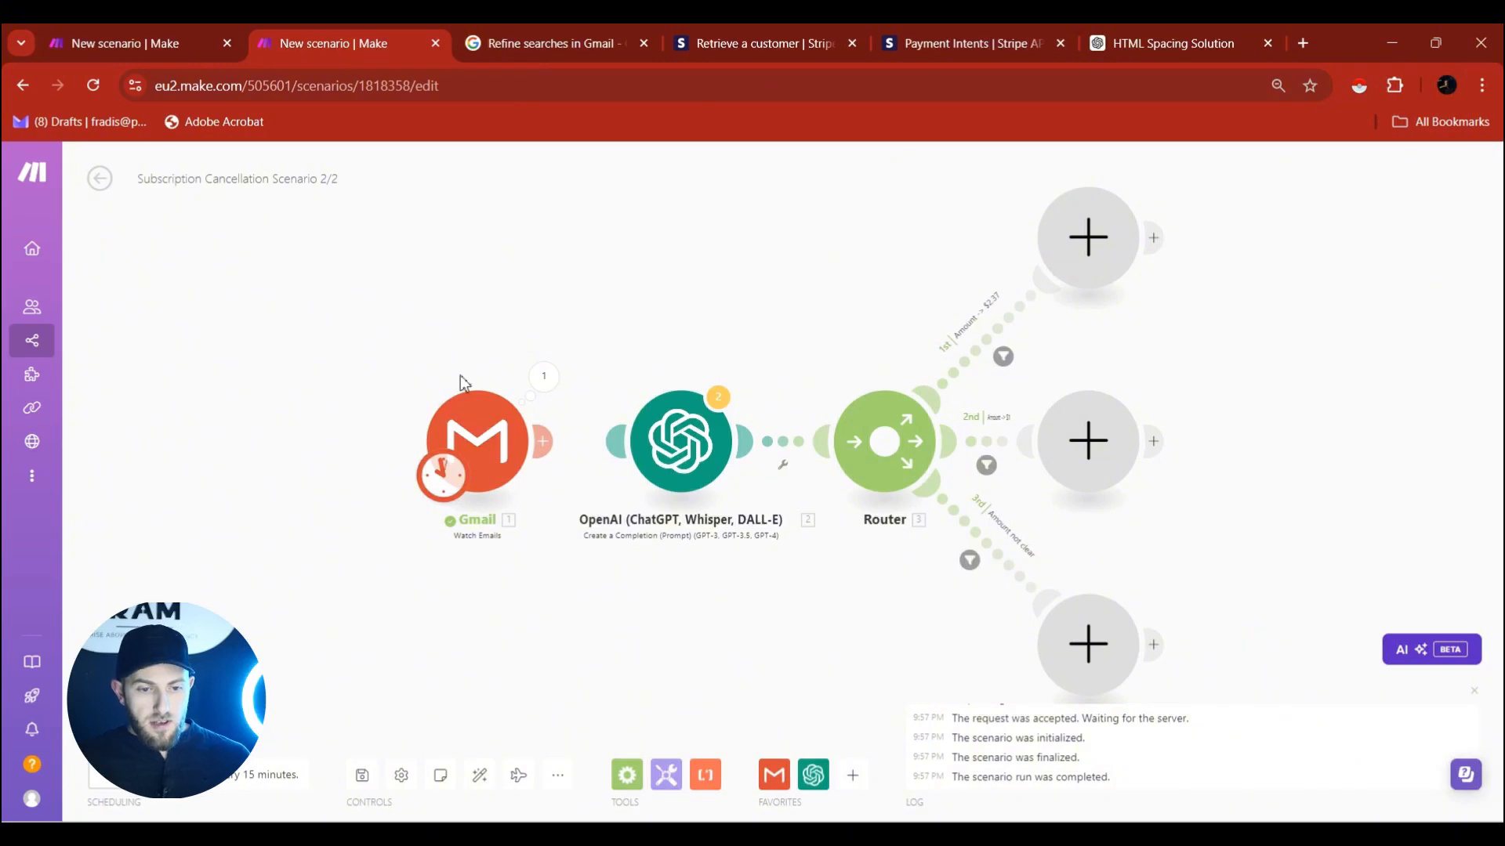
pyautogui.click(470, 427)
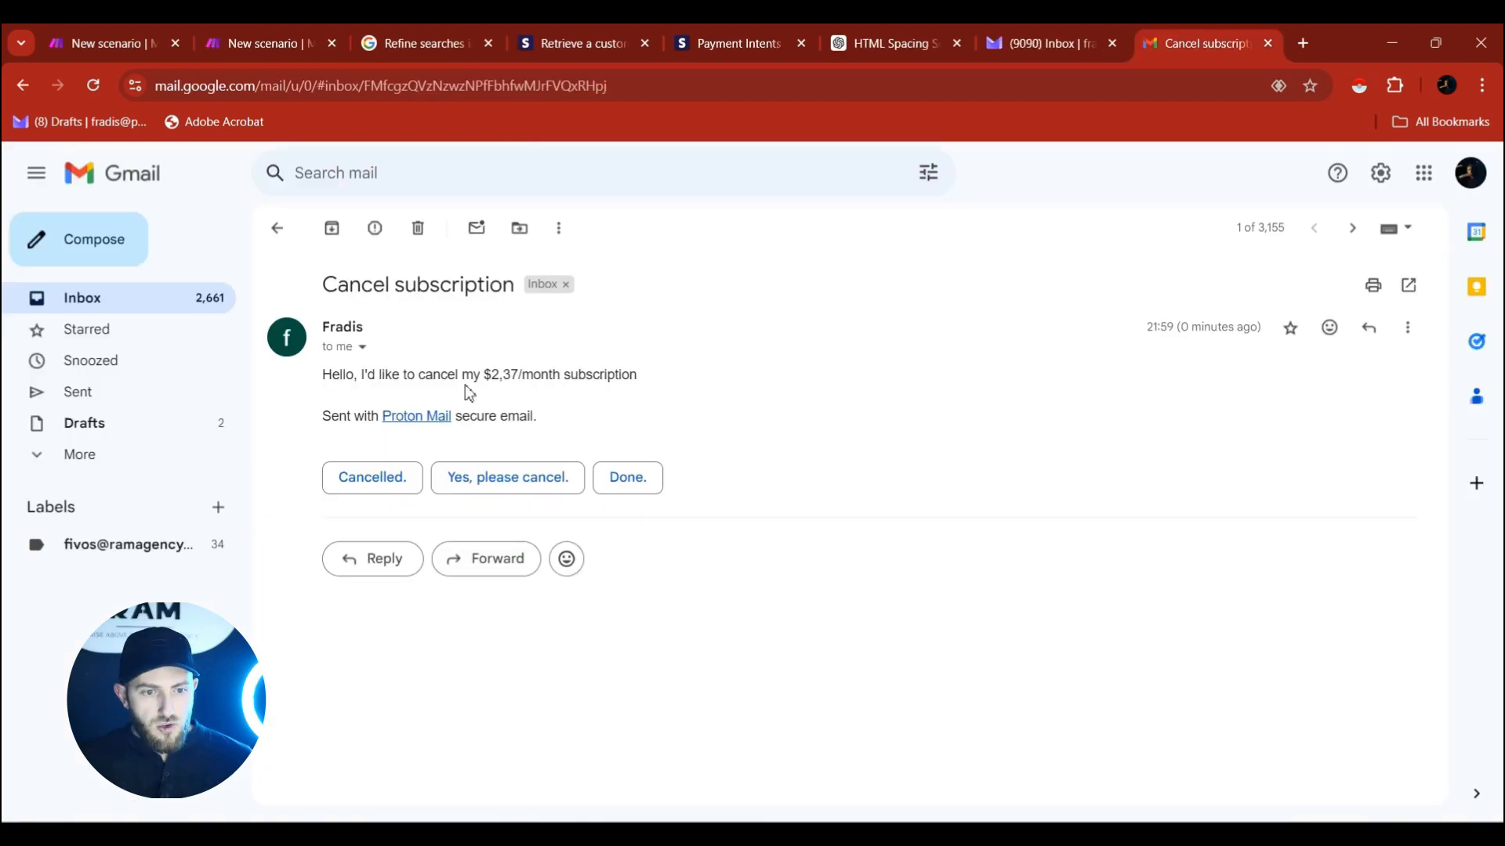
pyautogui.moveTo(325, 380); pyautogui.dragTo(630, 380)
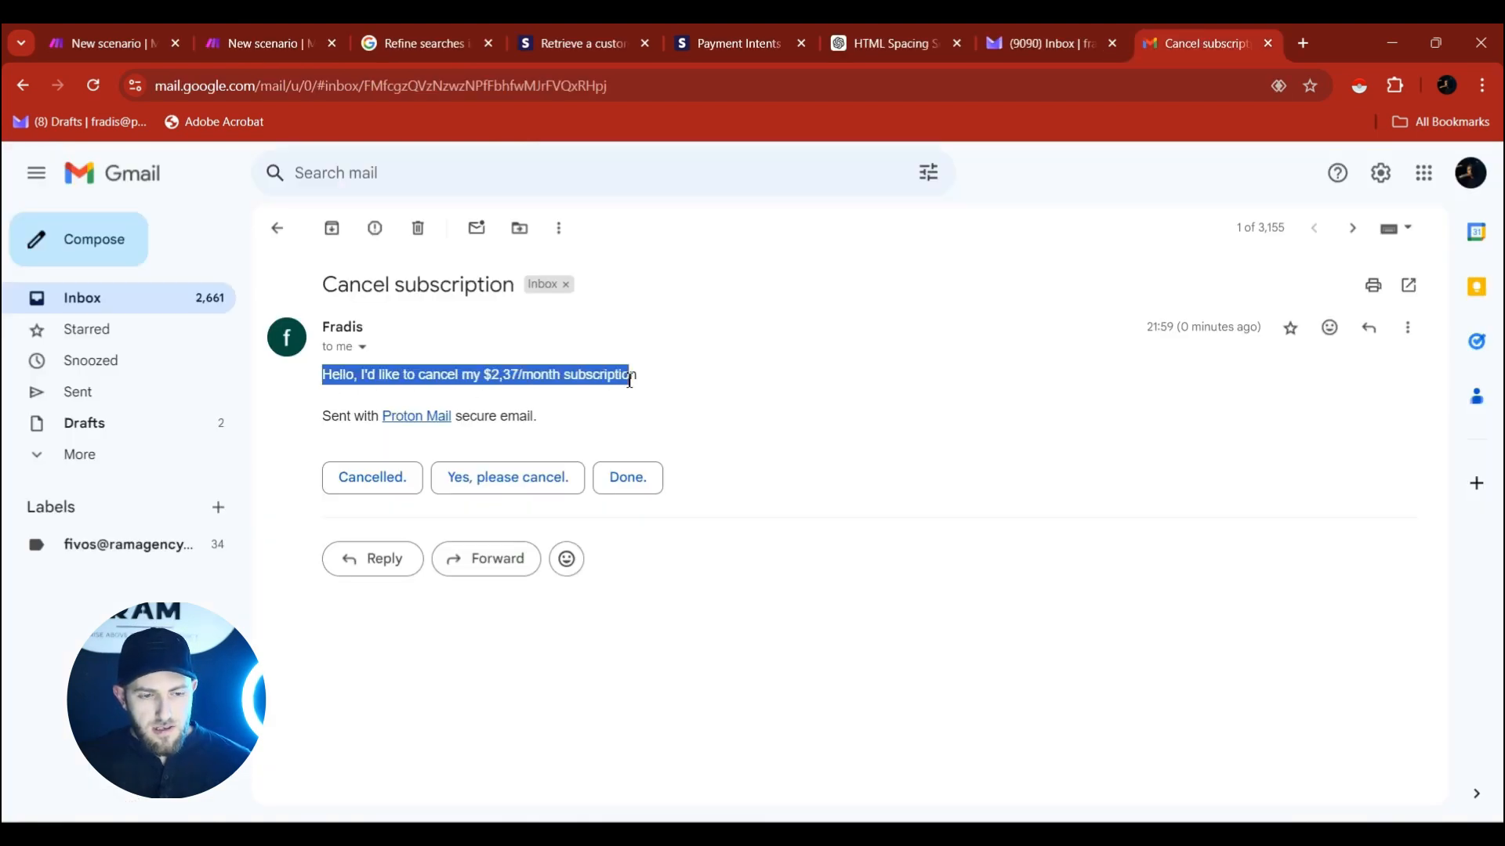
pyautogui.click(685, 427)
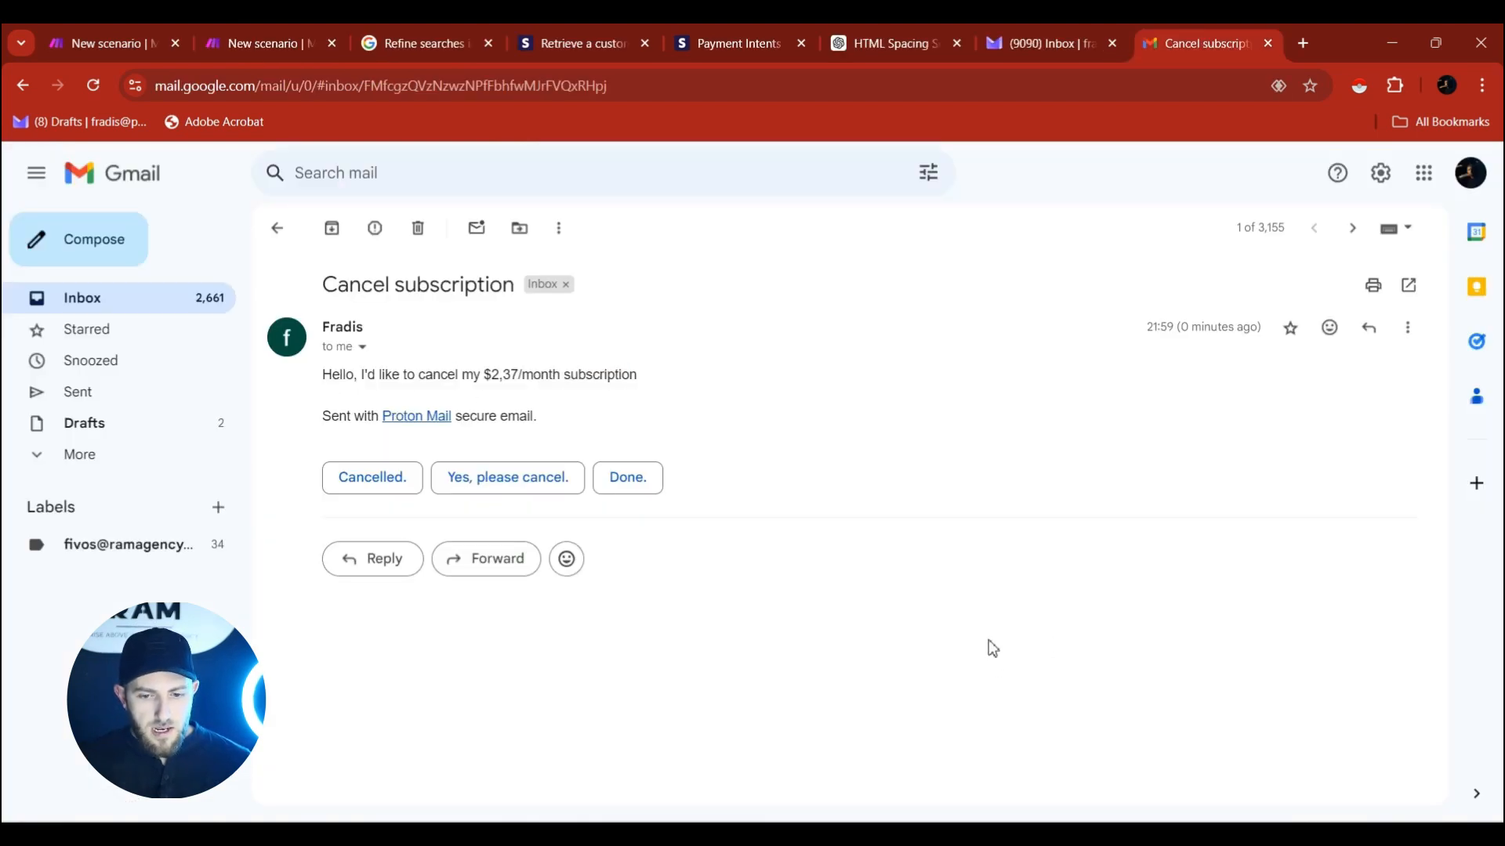
# Back in the cancellation scenario, start the Gmail trigger from the first email.
pyautogui.moveTo(990, 834)
pyautogui.click(118, 35)
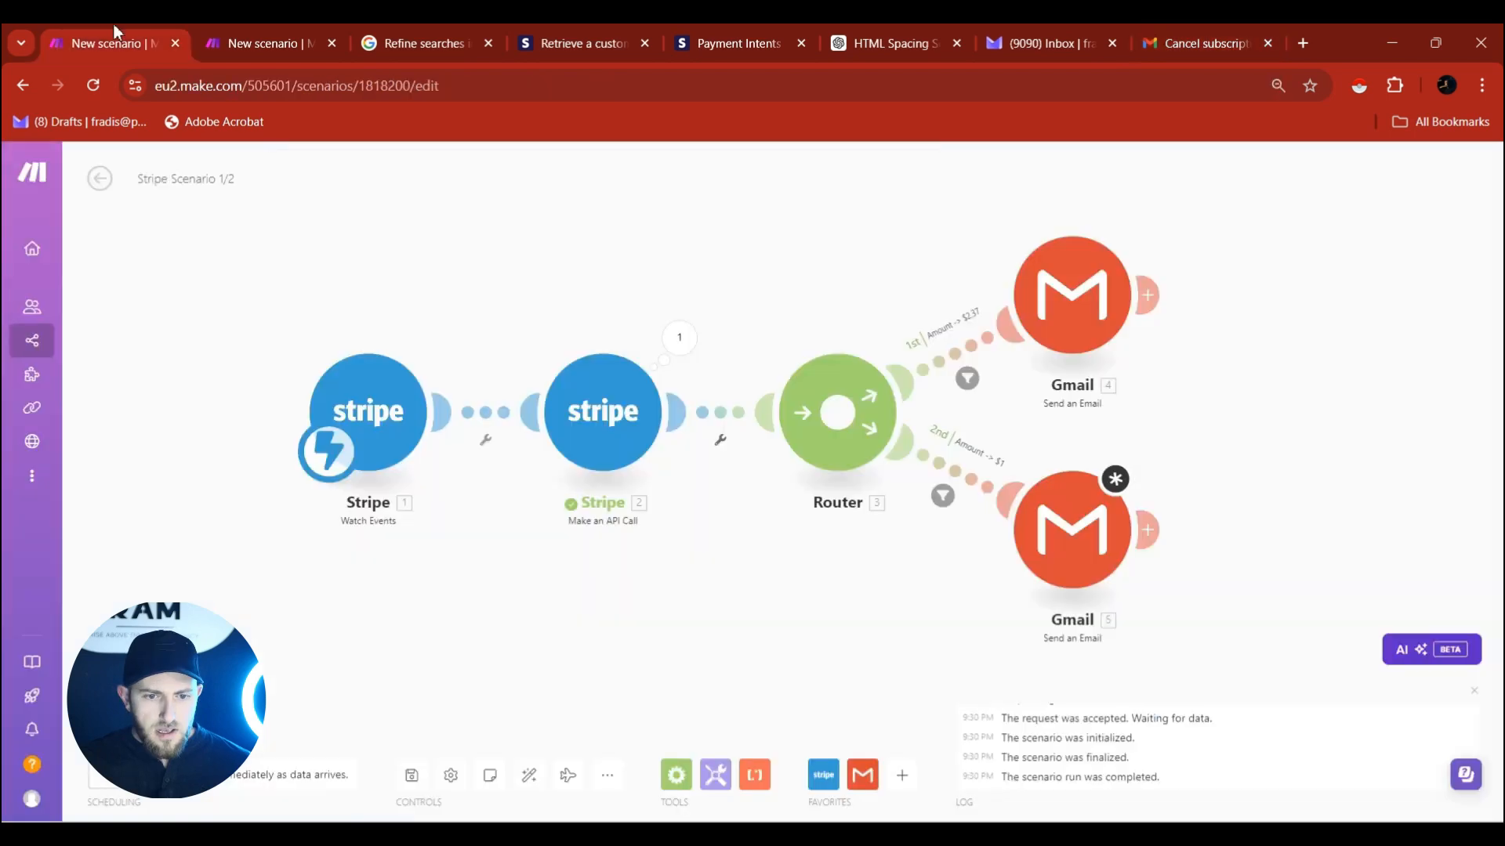
pyautogui.click(194, 24)
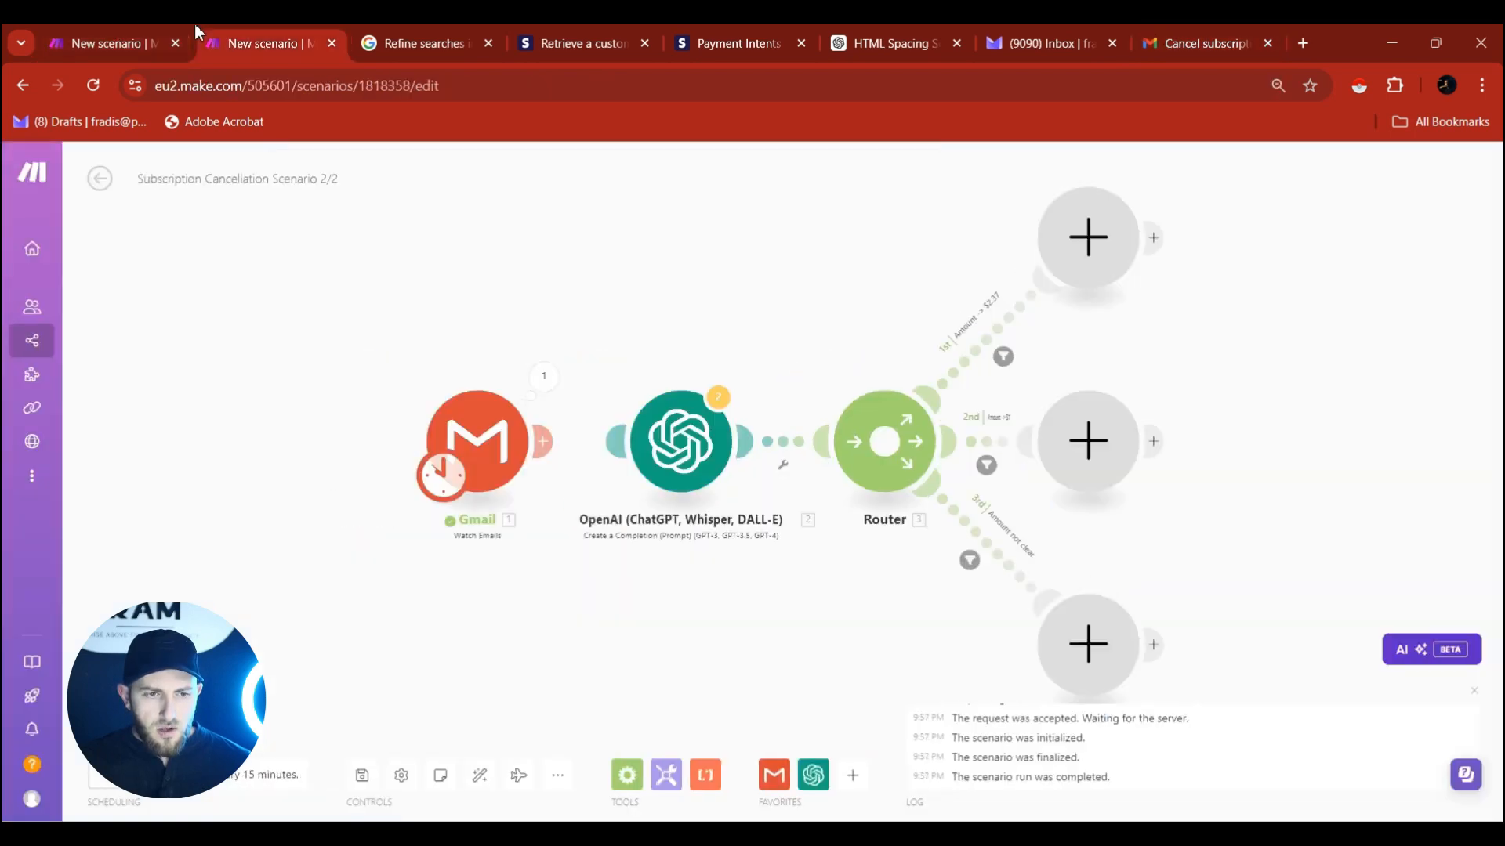
pyautogui.rightClick(492, 431)
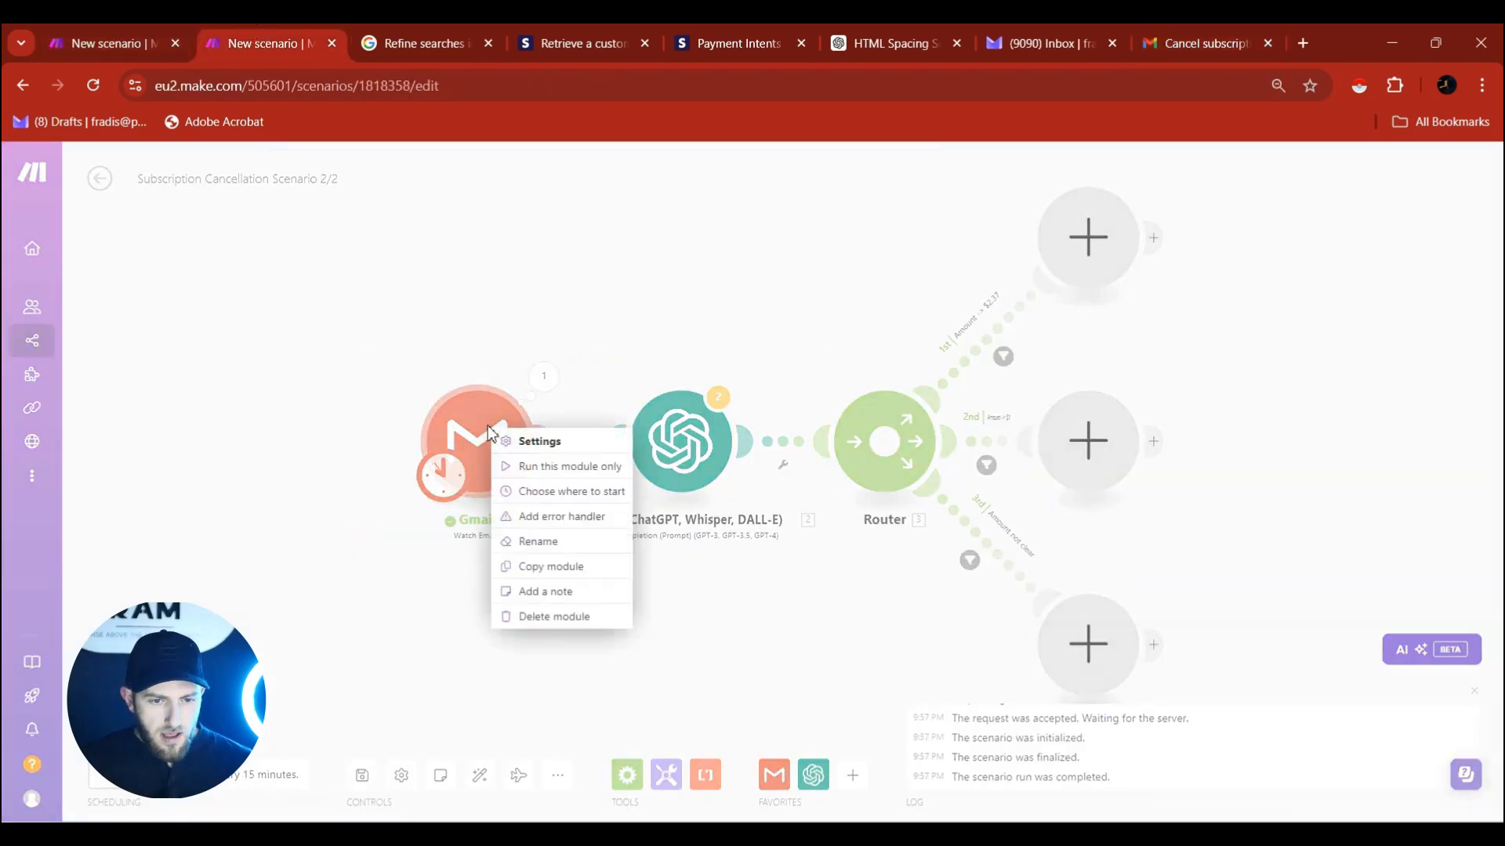
pyautogui.click(559, 497)
pyautogui.click(580, 502)
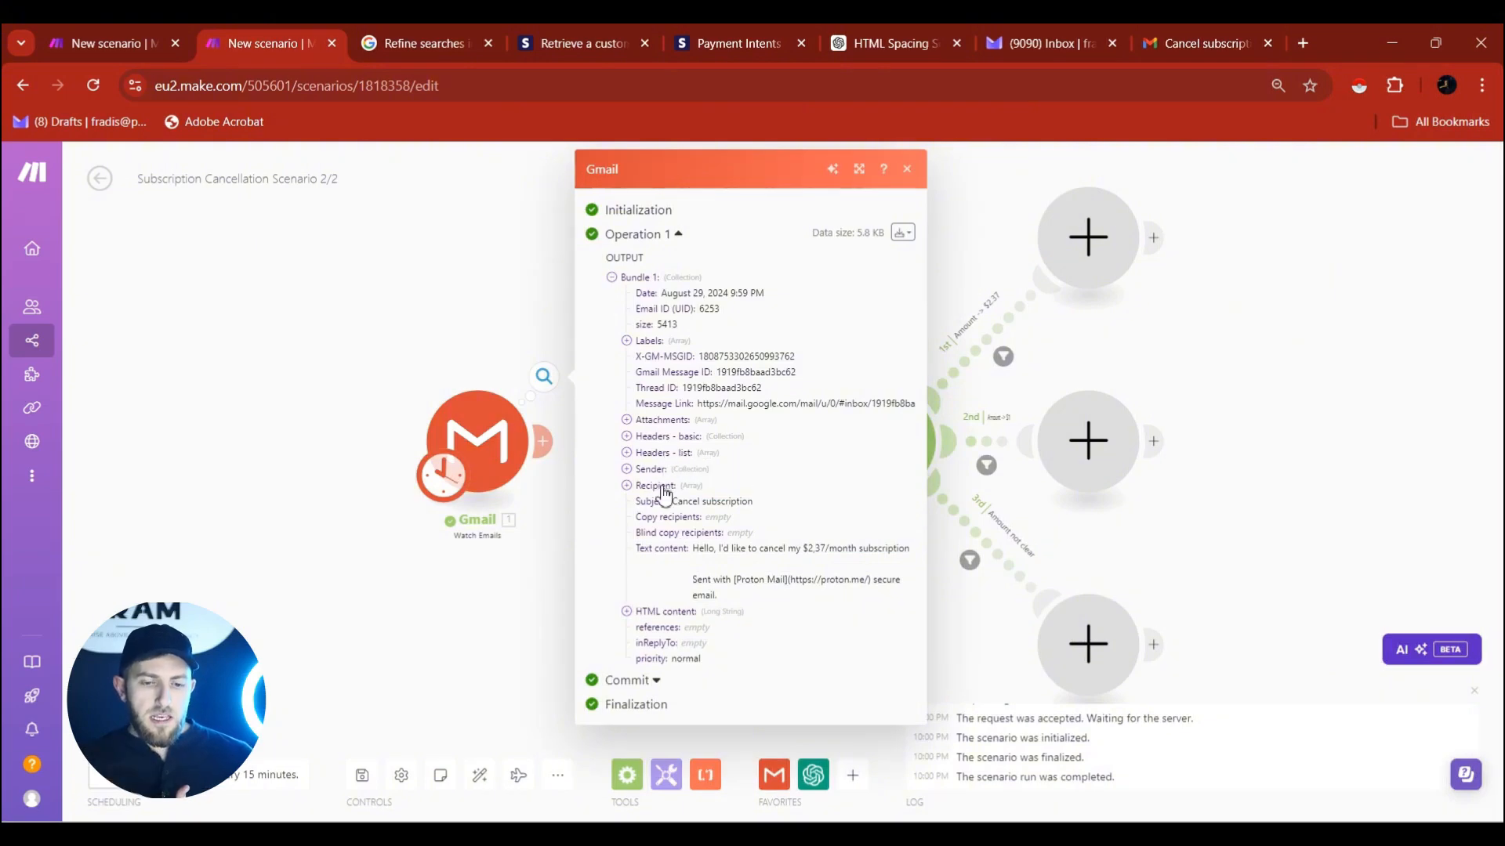
pyautogui.click(462, 285)
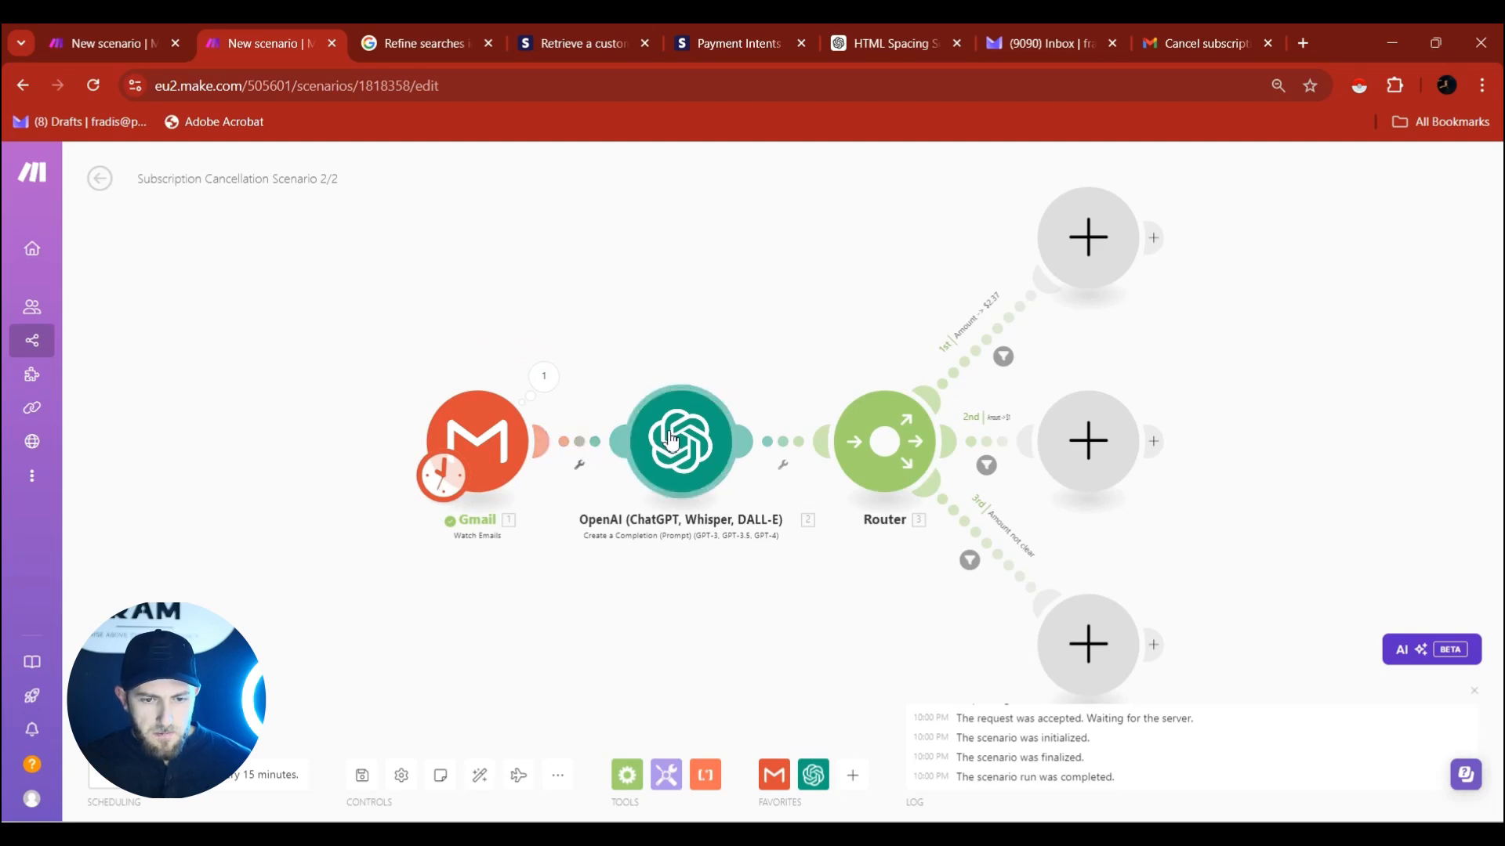
# Choose the Cancel subscription email as the starting email and run the scenario once.
pyautogui.rightClick(506, 428)
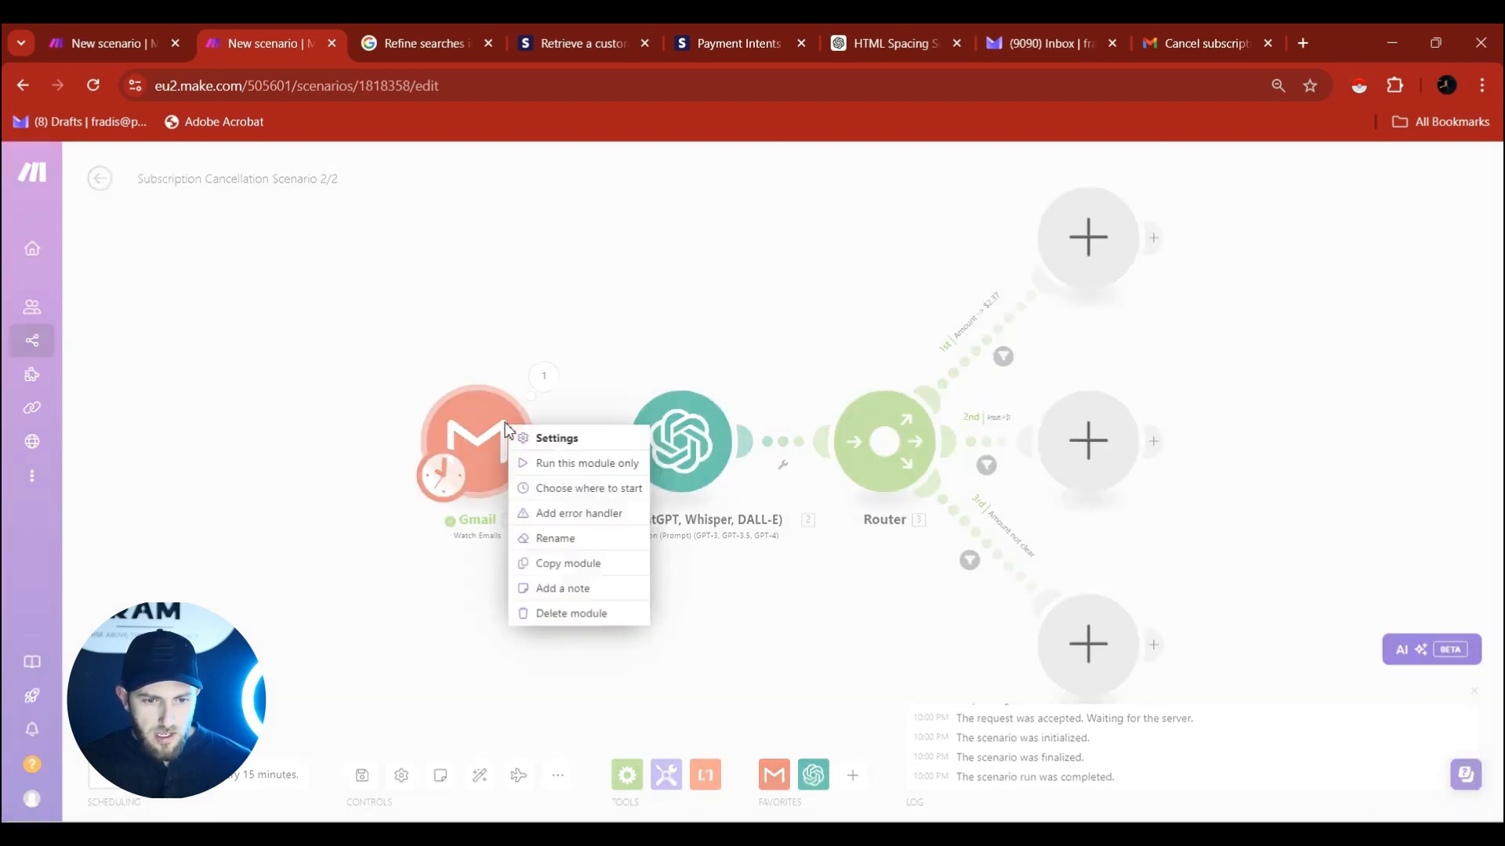
pyautogui.click(578, 488)
pyautogui.click(613, 498)
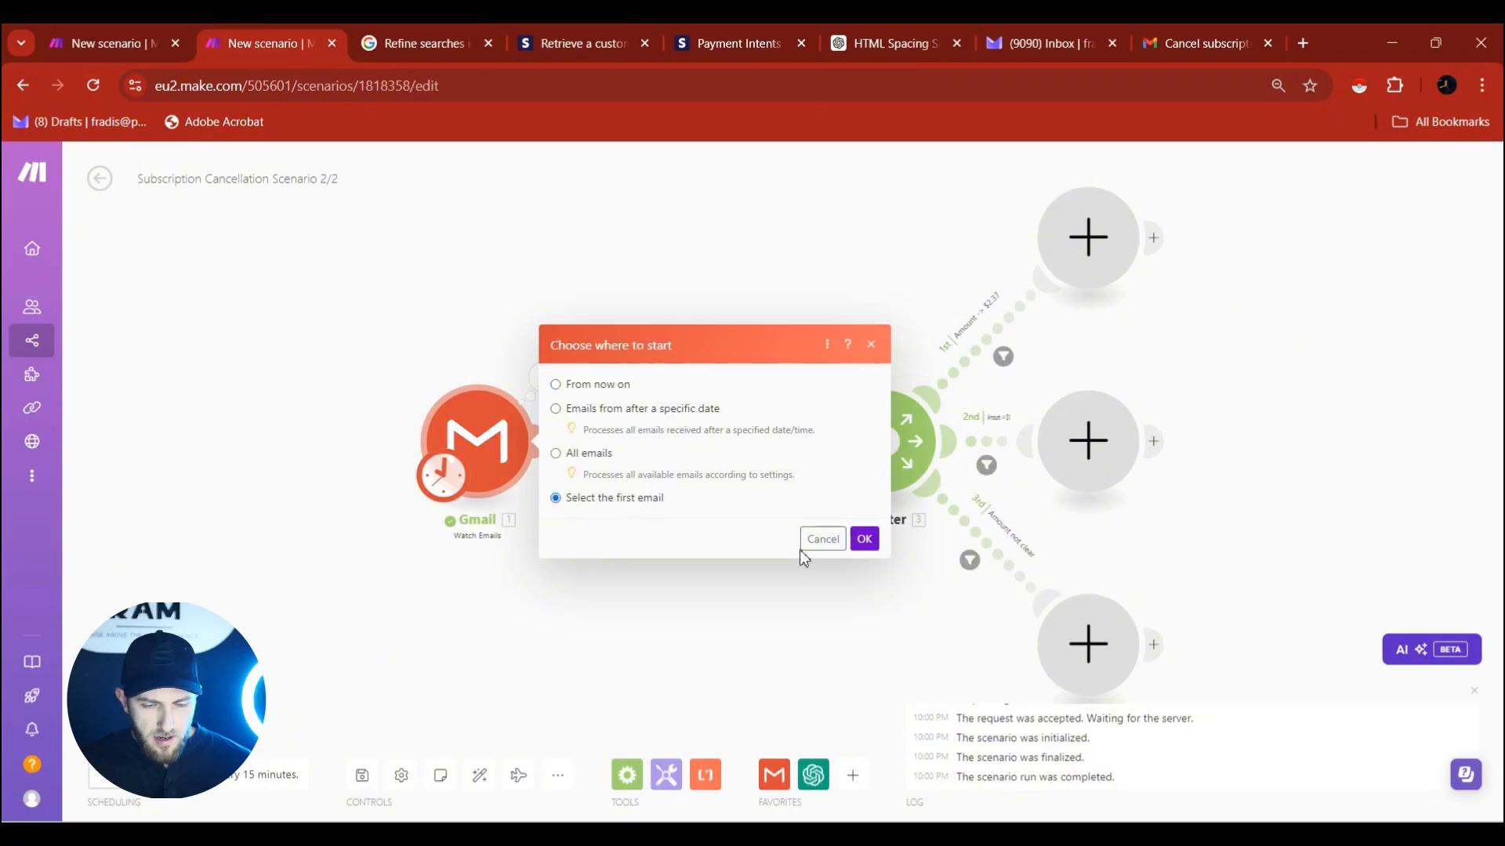
pyautogui.click(682, 535)
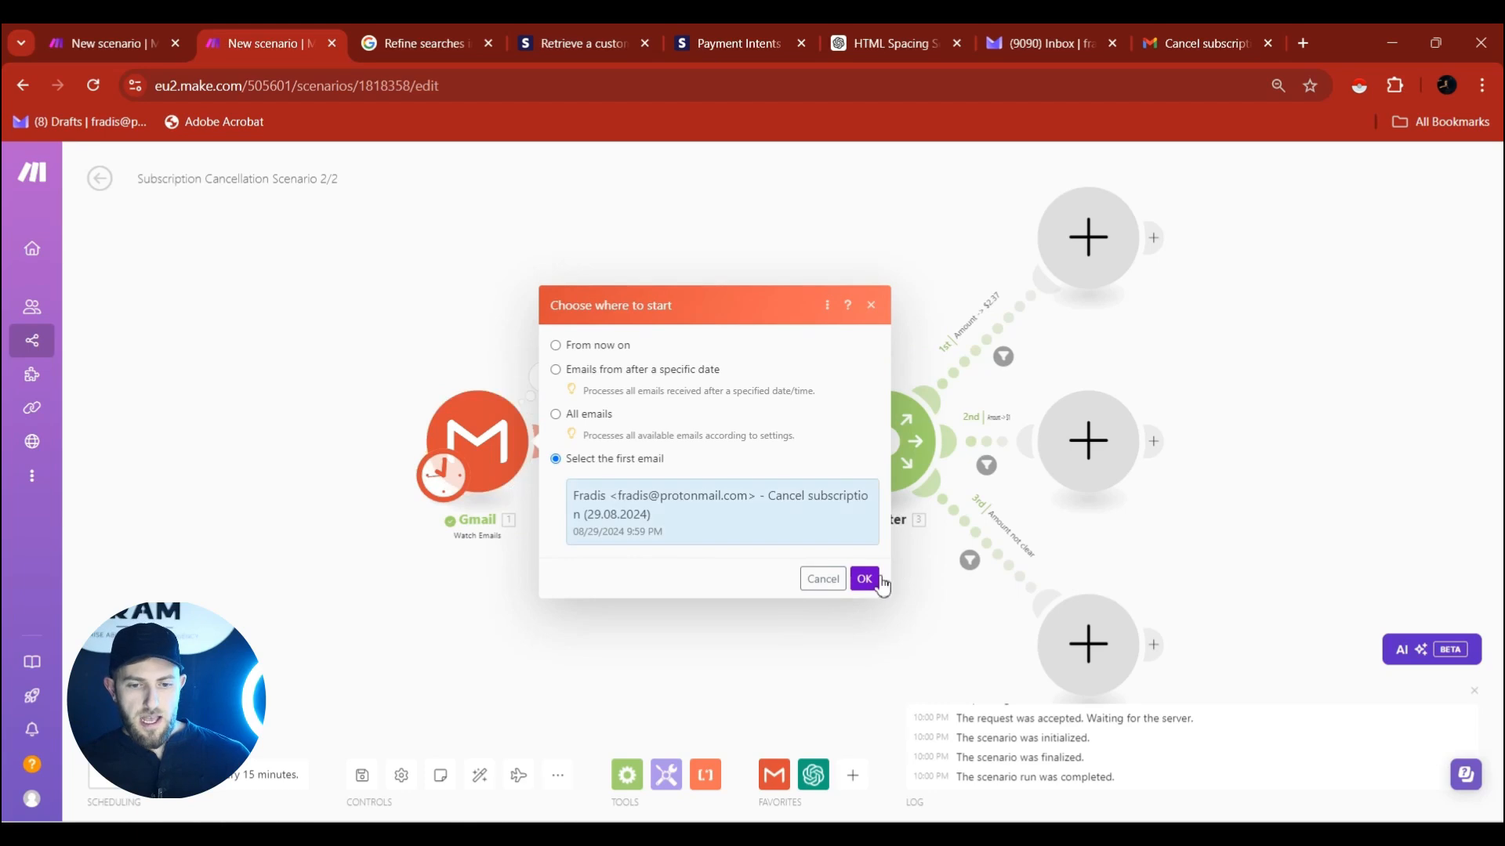
pyautogui.click(864, 578)
pyautogui.click(139, 729)
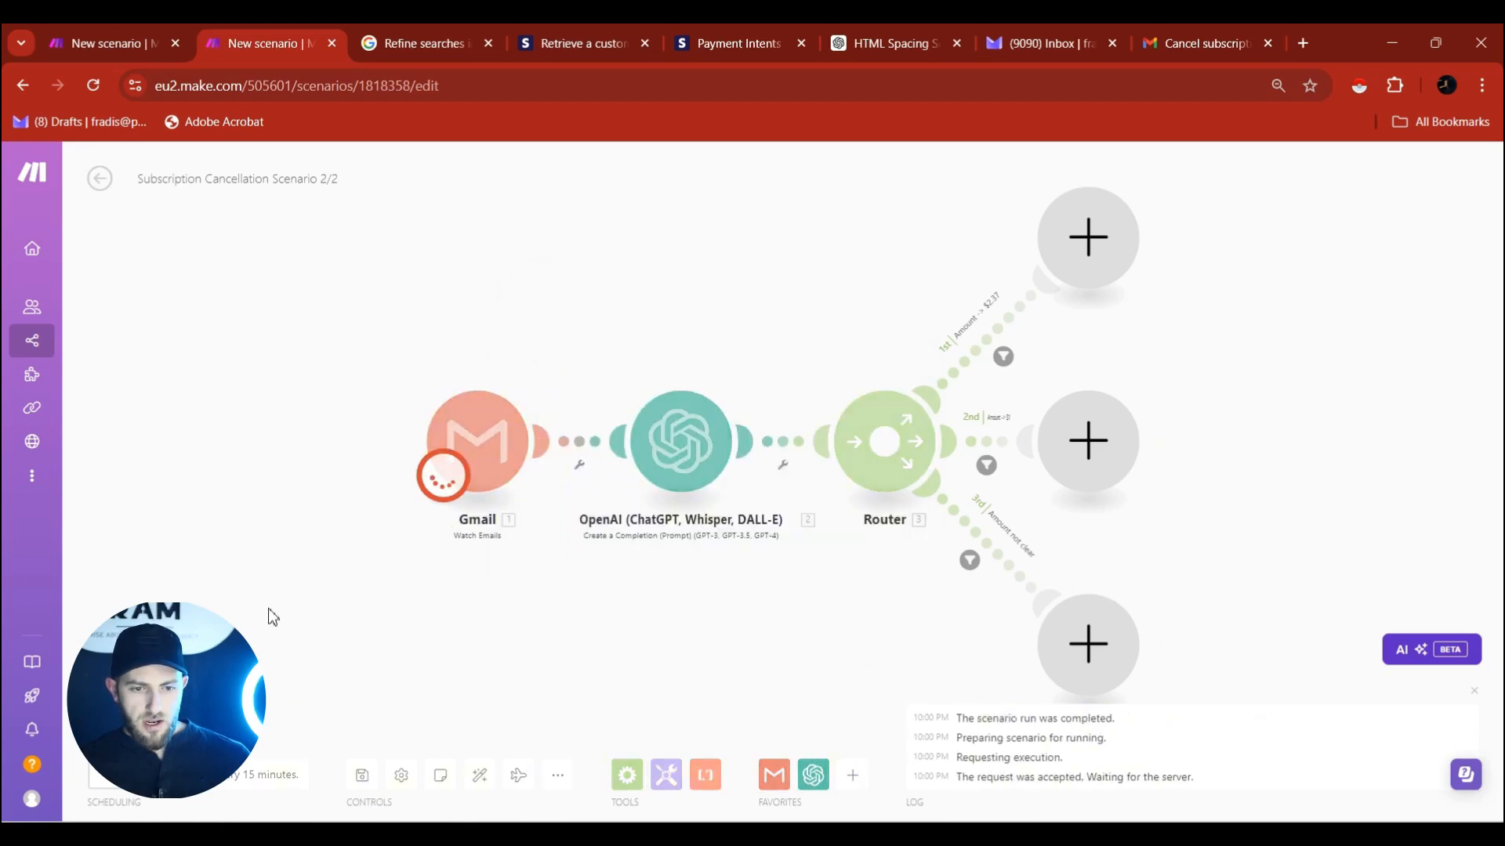
# Inspect the OpenAI output showing the $2.37/month result, then centre the router branches.
pyautogui.click(747, 377)
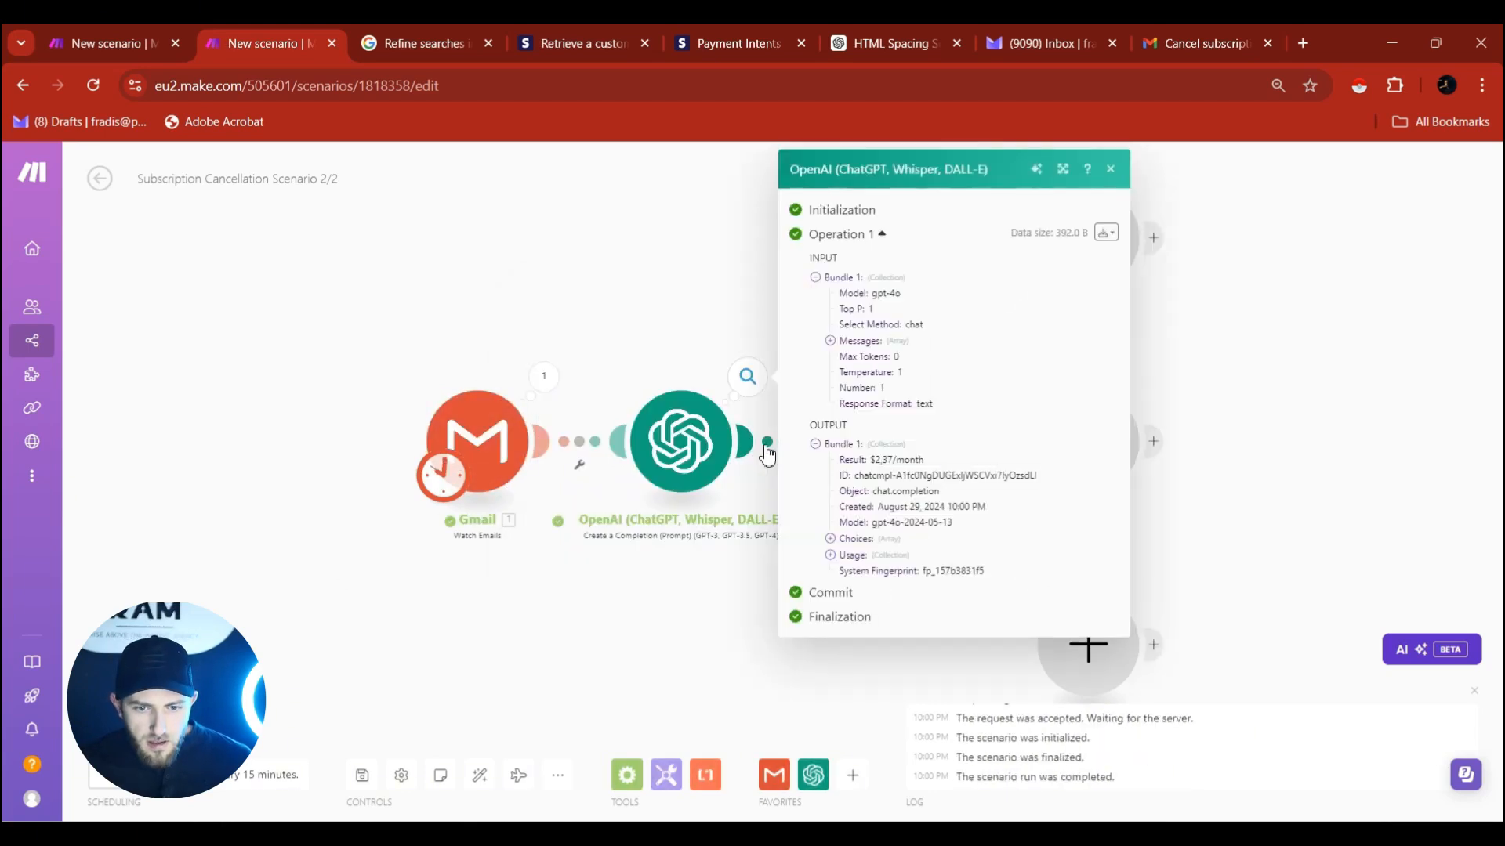
pyautogui.moveTo(871, 460); pyautogui.dragTo(933, 464)
pyautogui.click(757, 298)
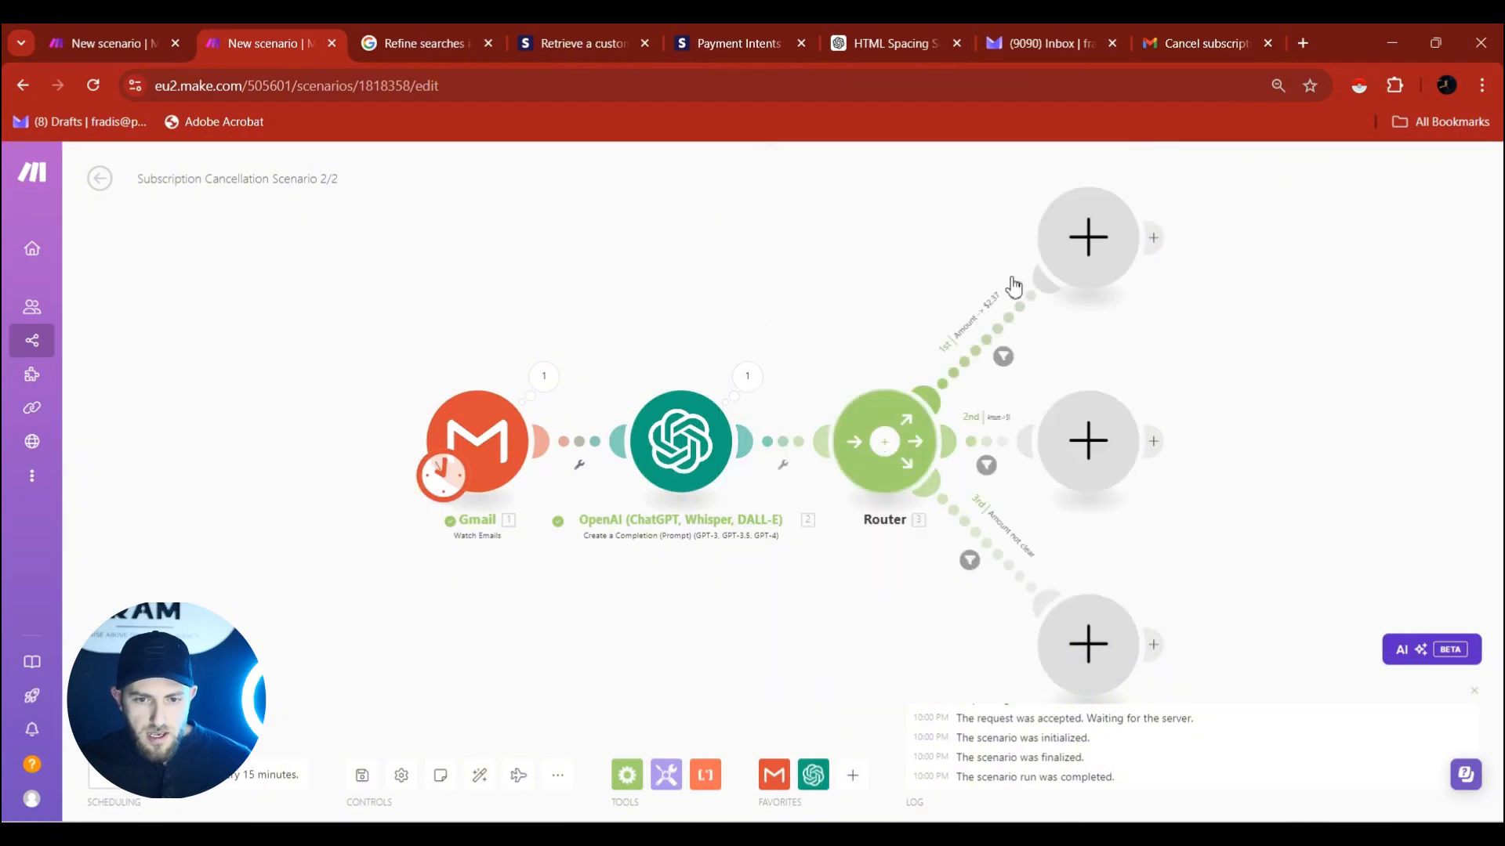
pyautogui.moveTo(1362, 319); pyautogui.dragTo(1132, 377)
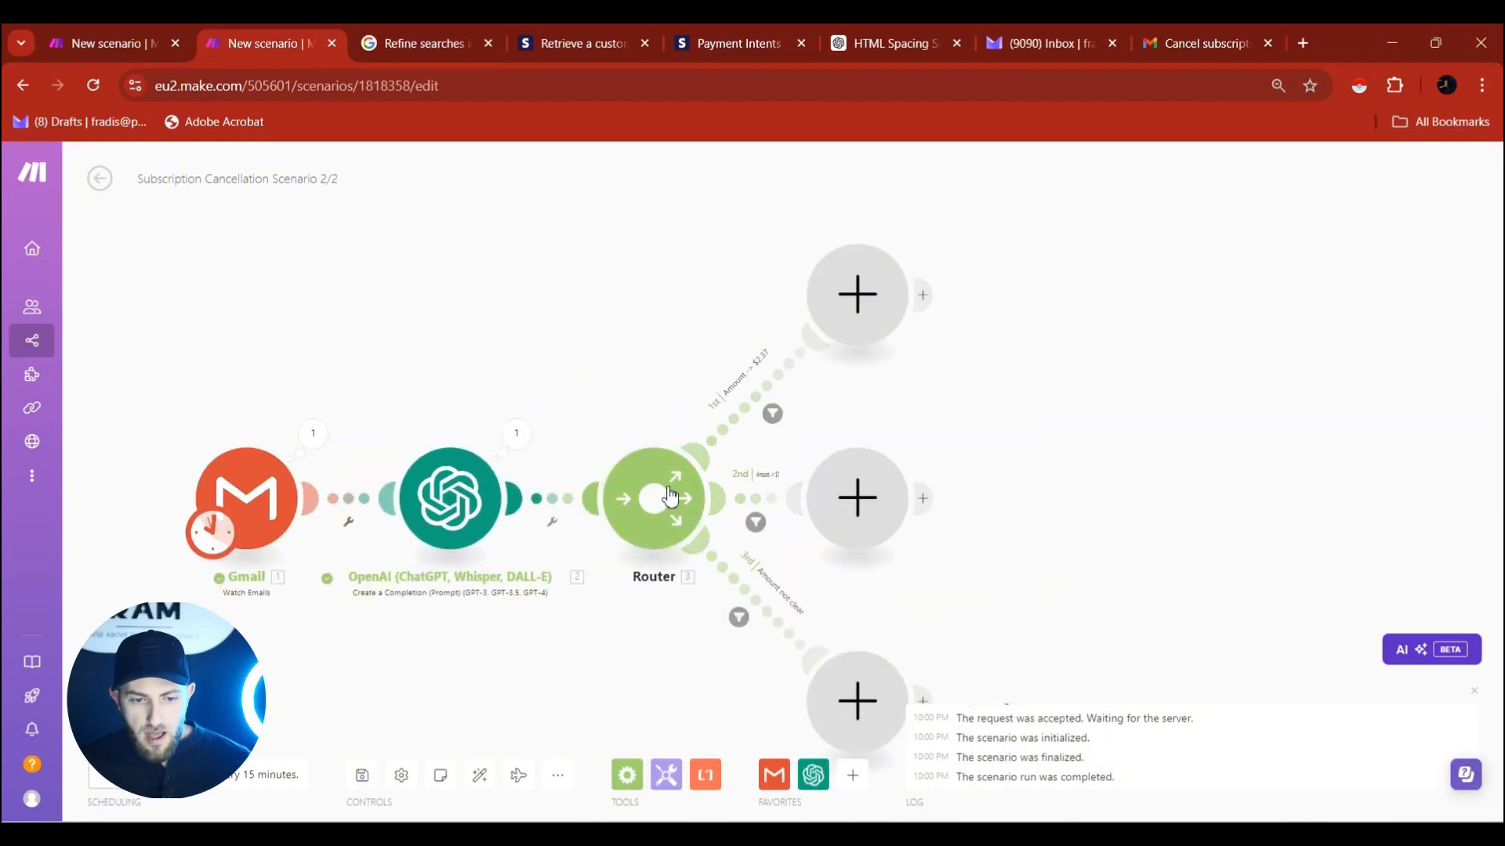
# Add Stripe Search Customers on route one, mapping the Gmail sender's email, limit 100.
pyautogui.click(865, 292)
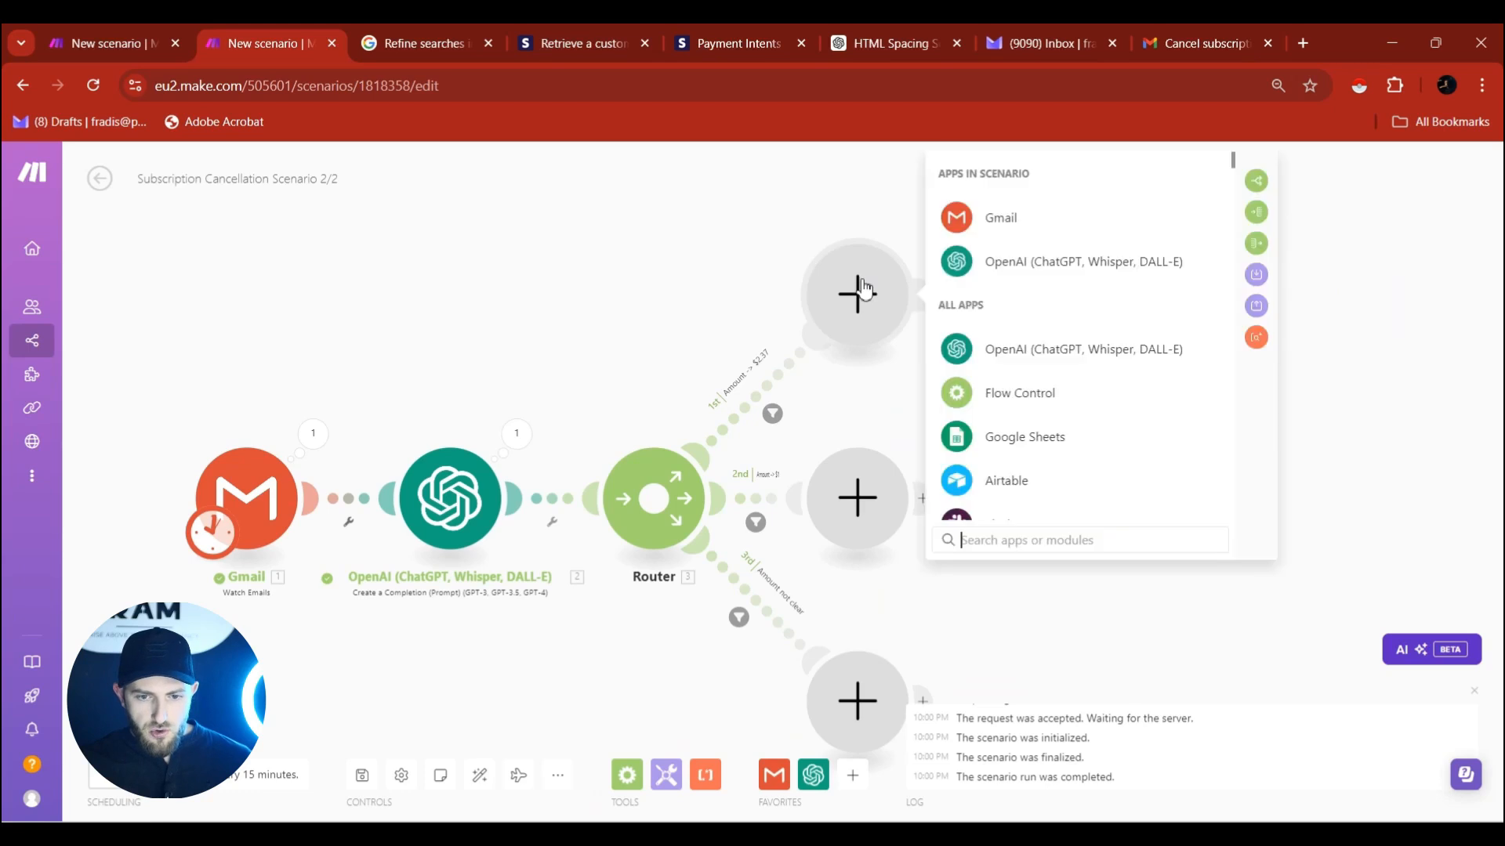
pyautogui.write('stri')
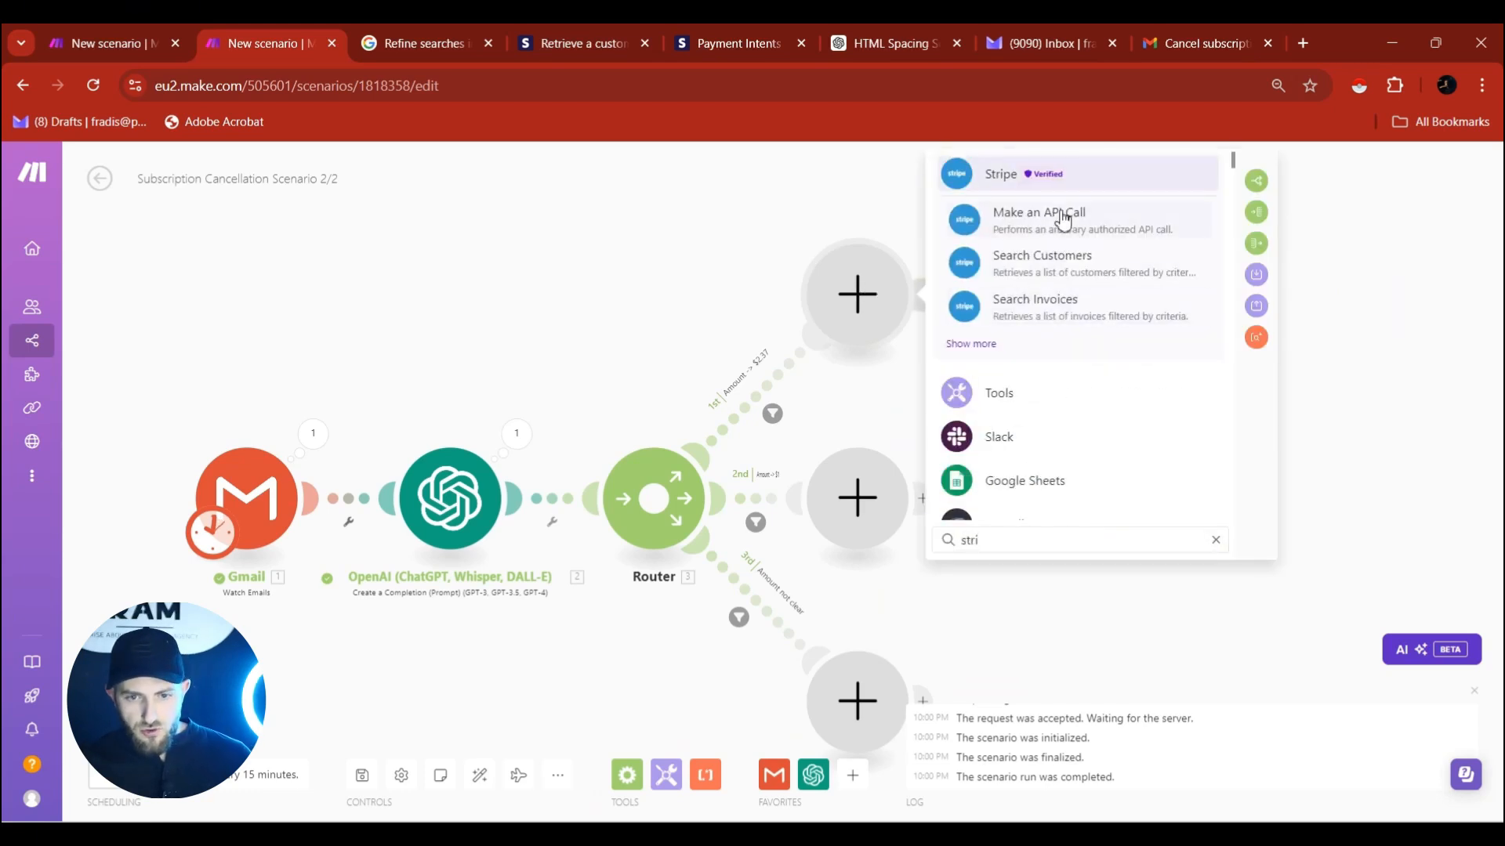
pyautogui.click(1098, 264)
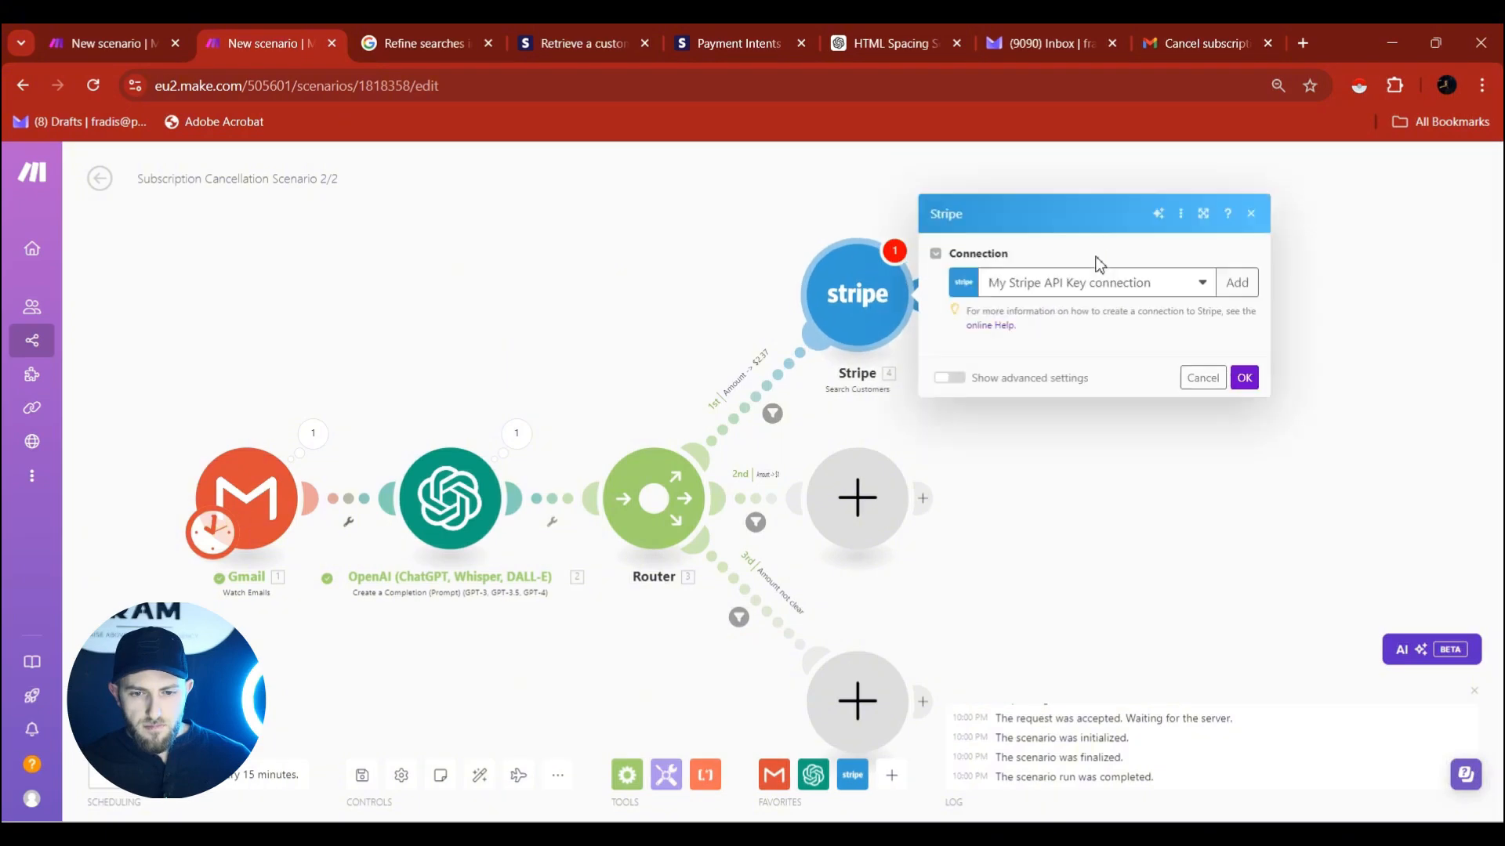
pyautogui.click(1032, 333)
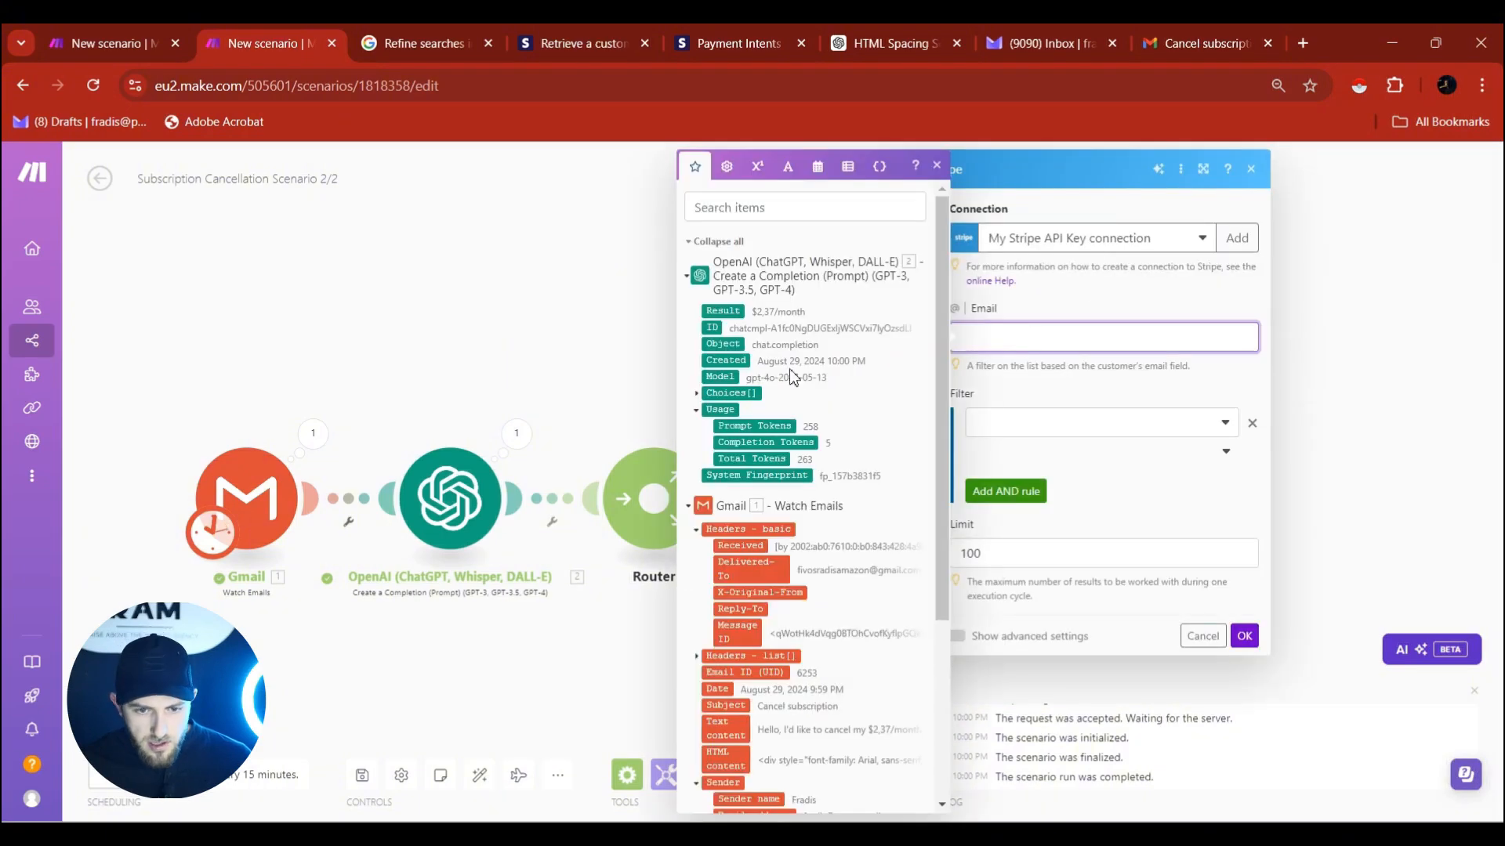
pyautogui.scroll(-1, 793, 377)
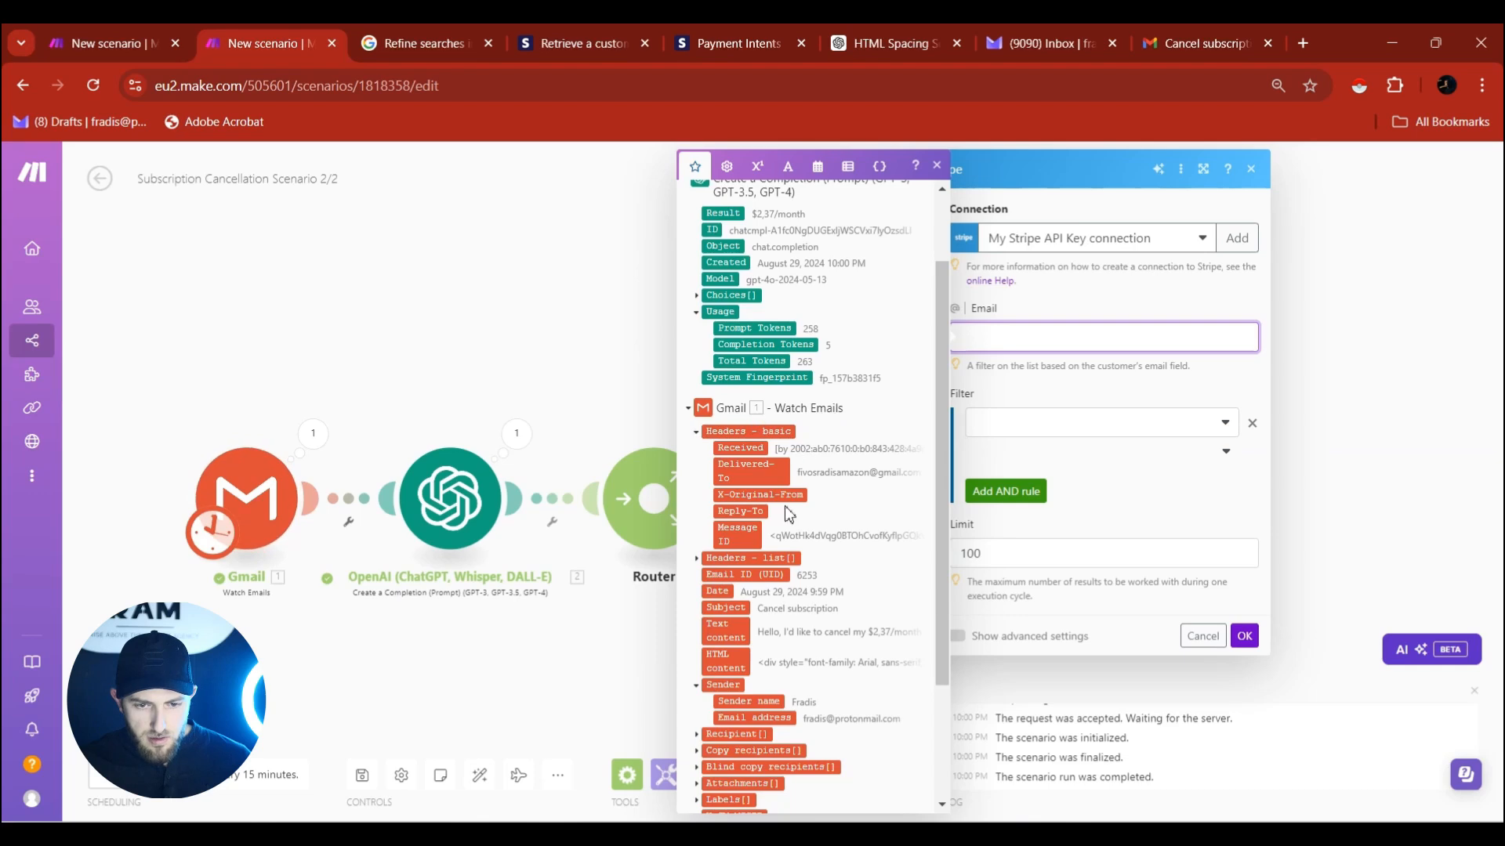
pyautogui.scroll(-1, 856, 535)
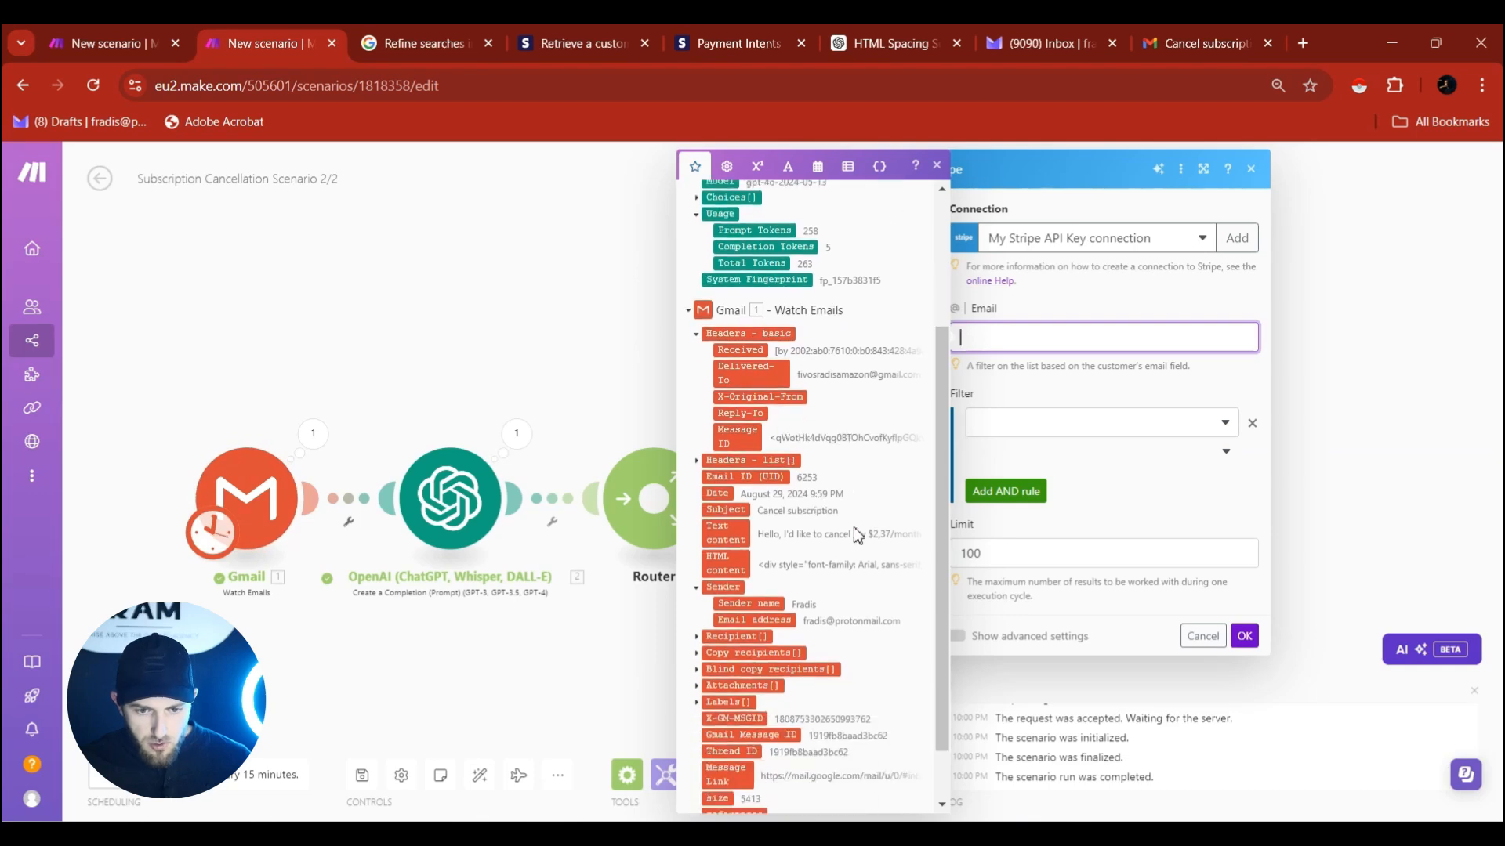
pyautogui.click(781, 623)
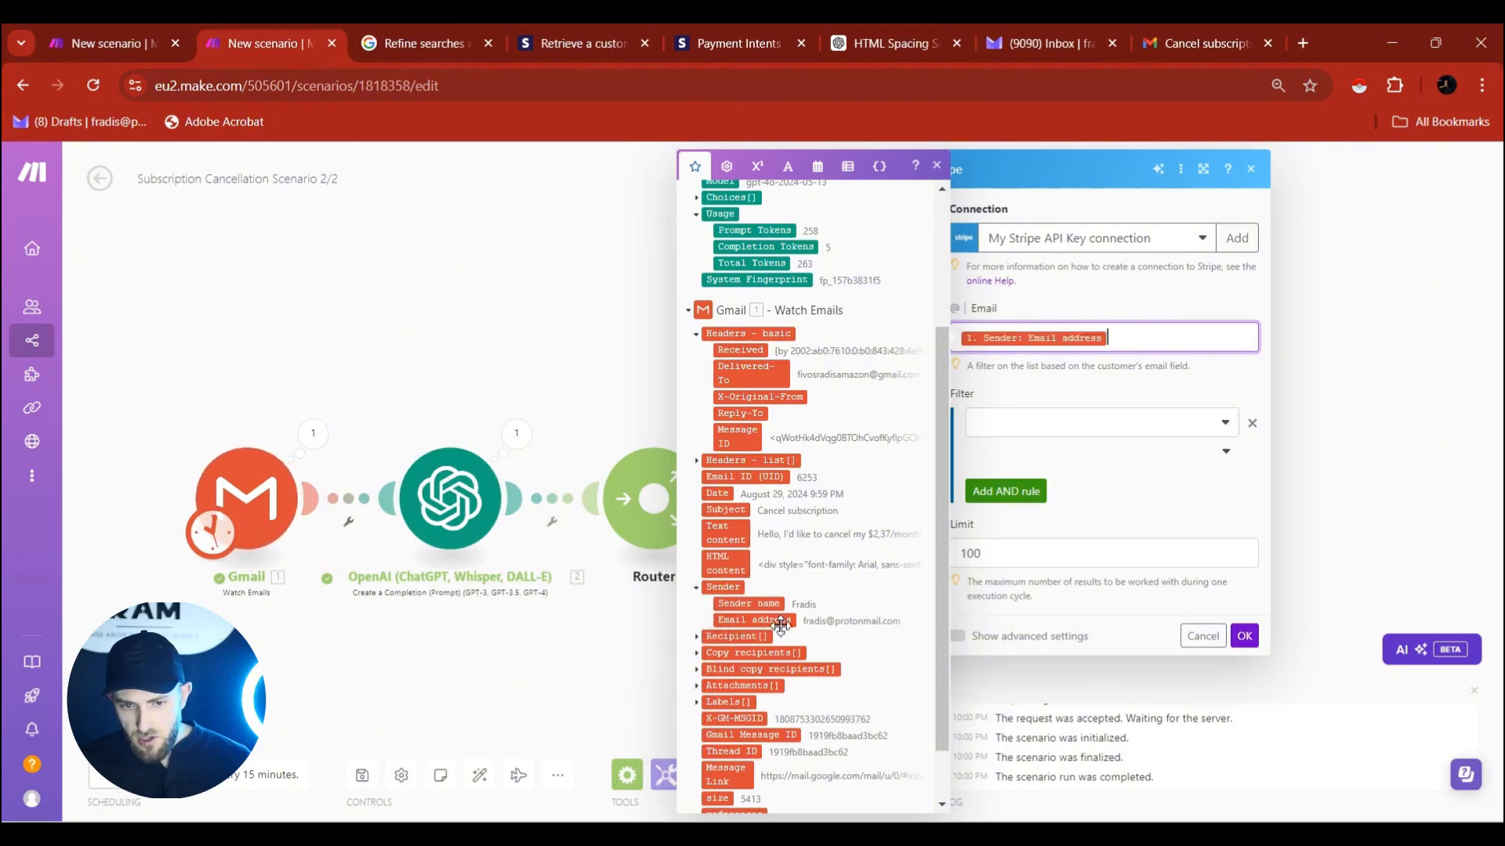
pyautogui.click(1254, 425)
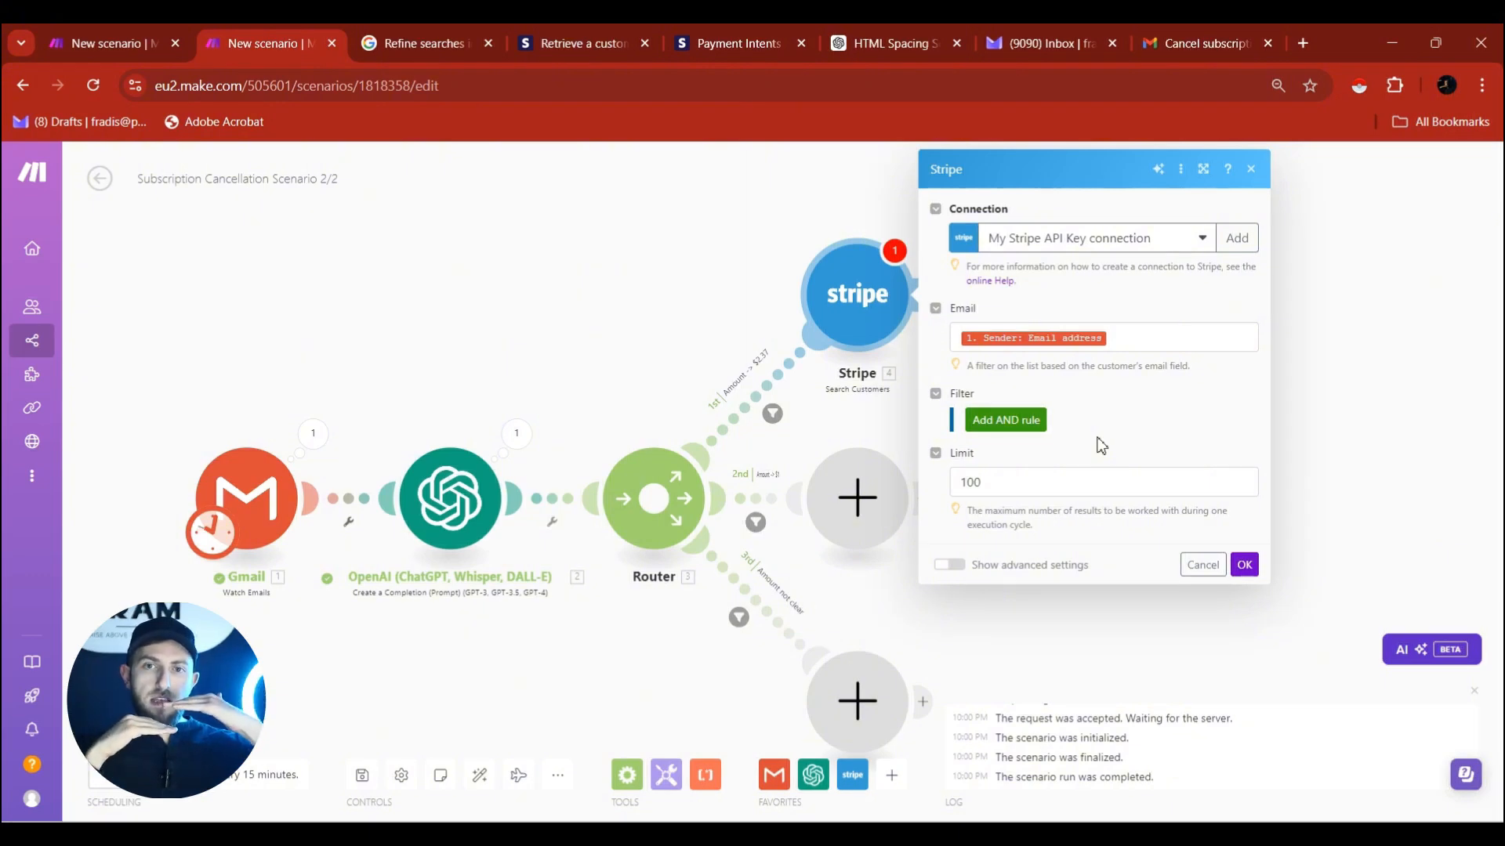
pyautogui.doubleClick(965, 483)
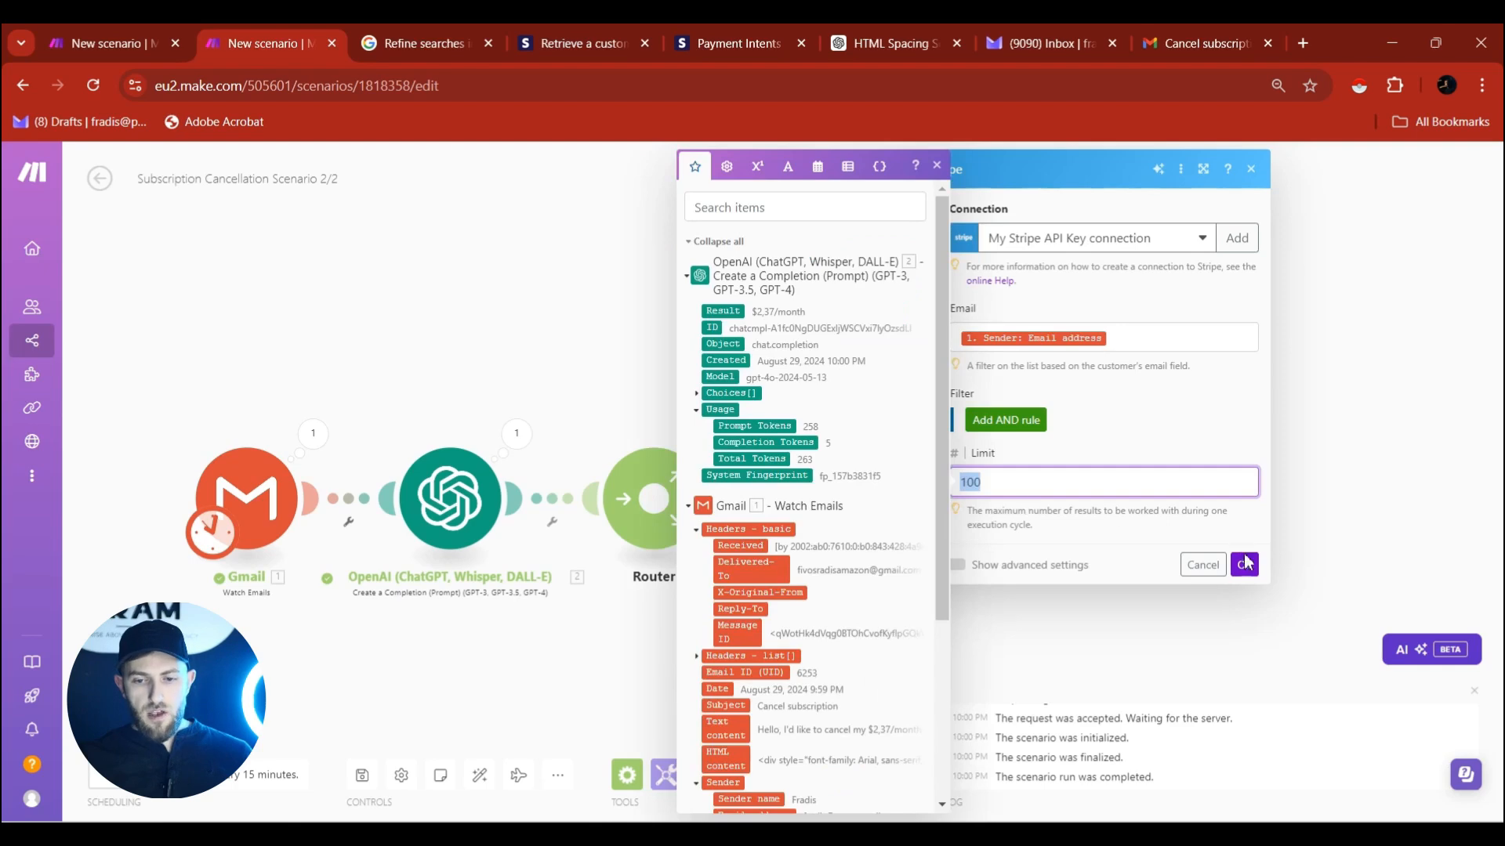
pyautogui.click(1244, 565)
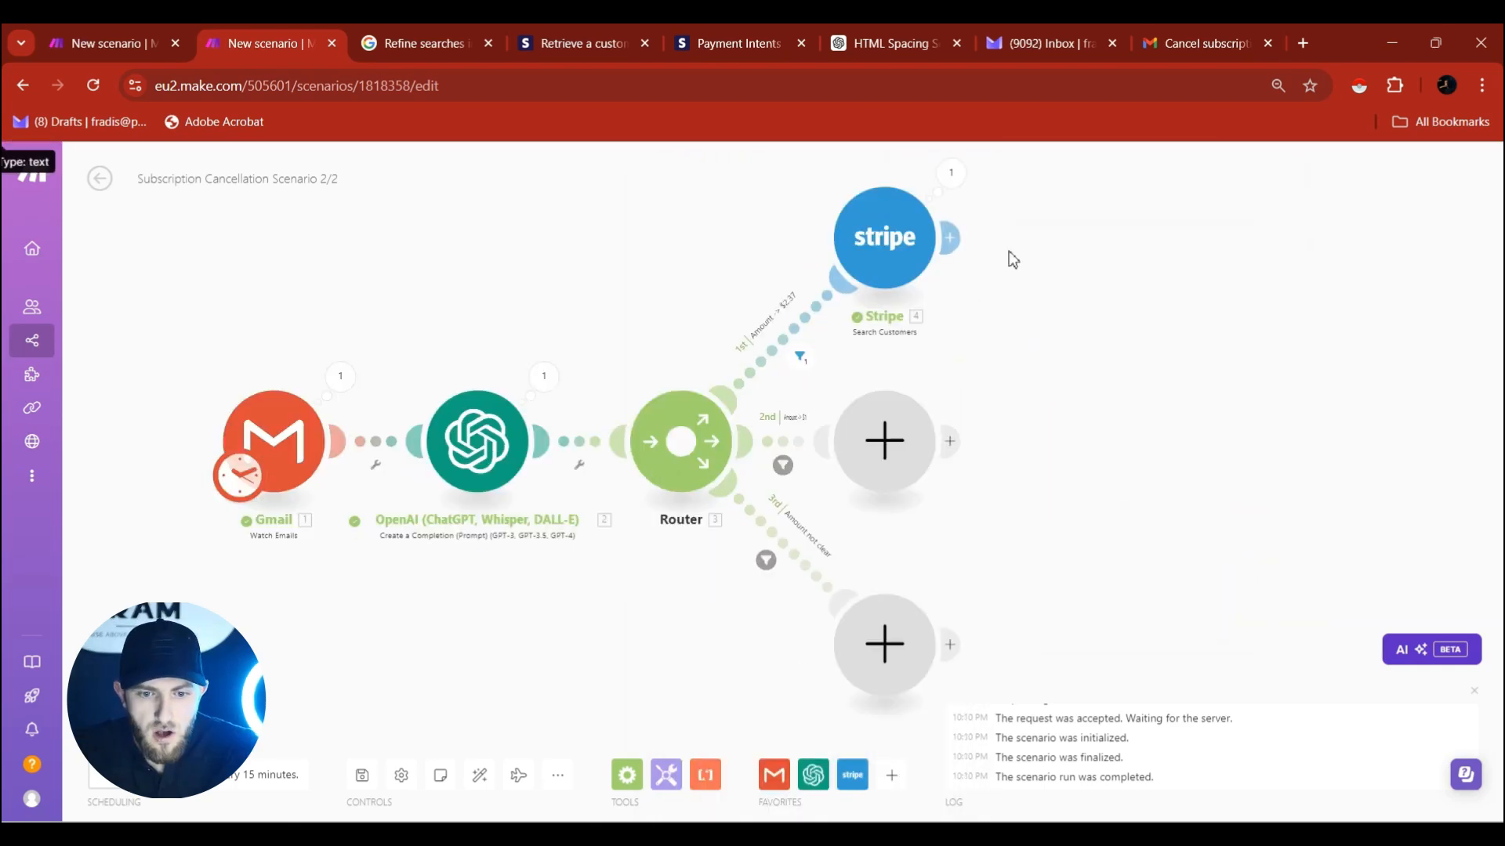
# Add Stripe List Payment Intents after Search Customers, filtered by the found Customer ID.
pyautogui.click(958, 240)
pyautogui.click(1250, 320)
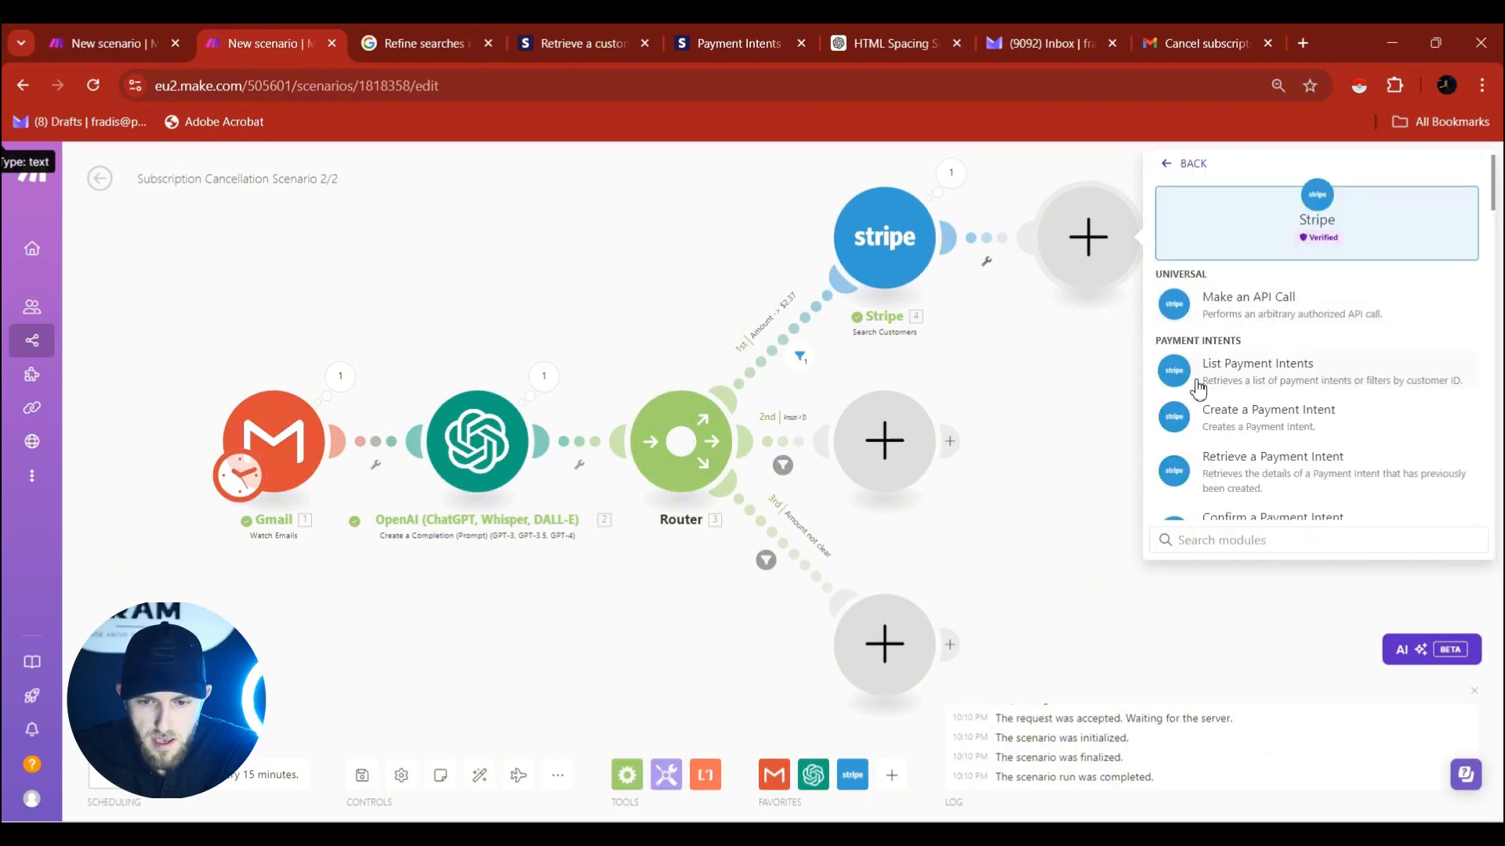
pyautogui.click(1237, 369)
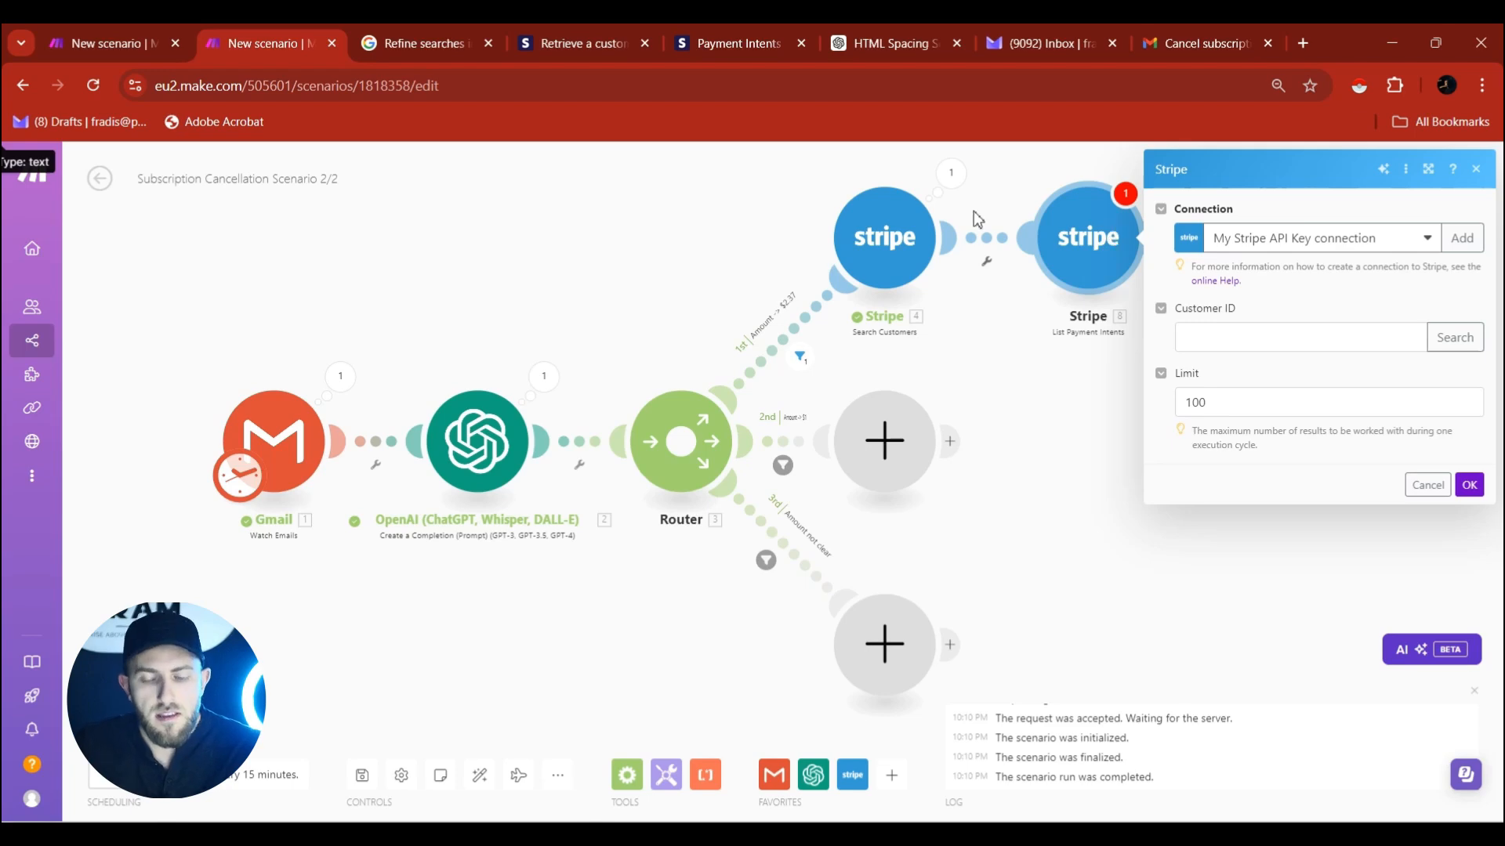
pyautogui.click(1237, 339)
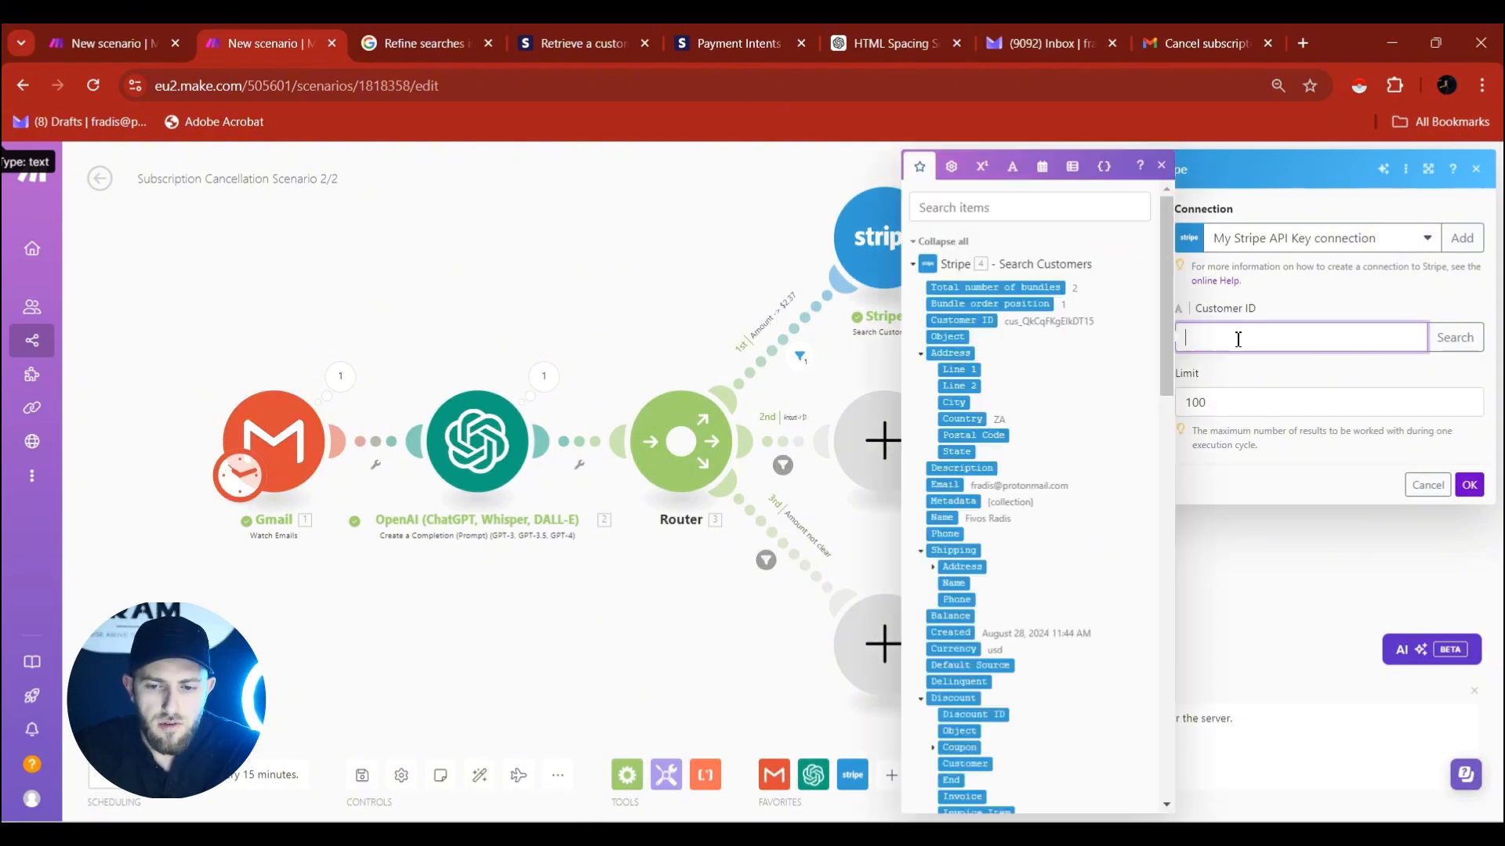
pyautogui.click(962, 320)
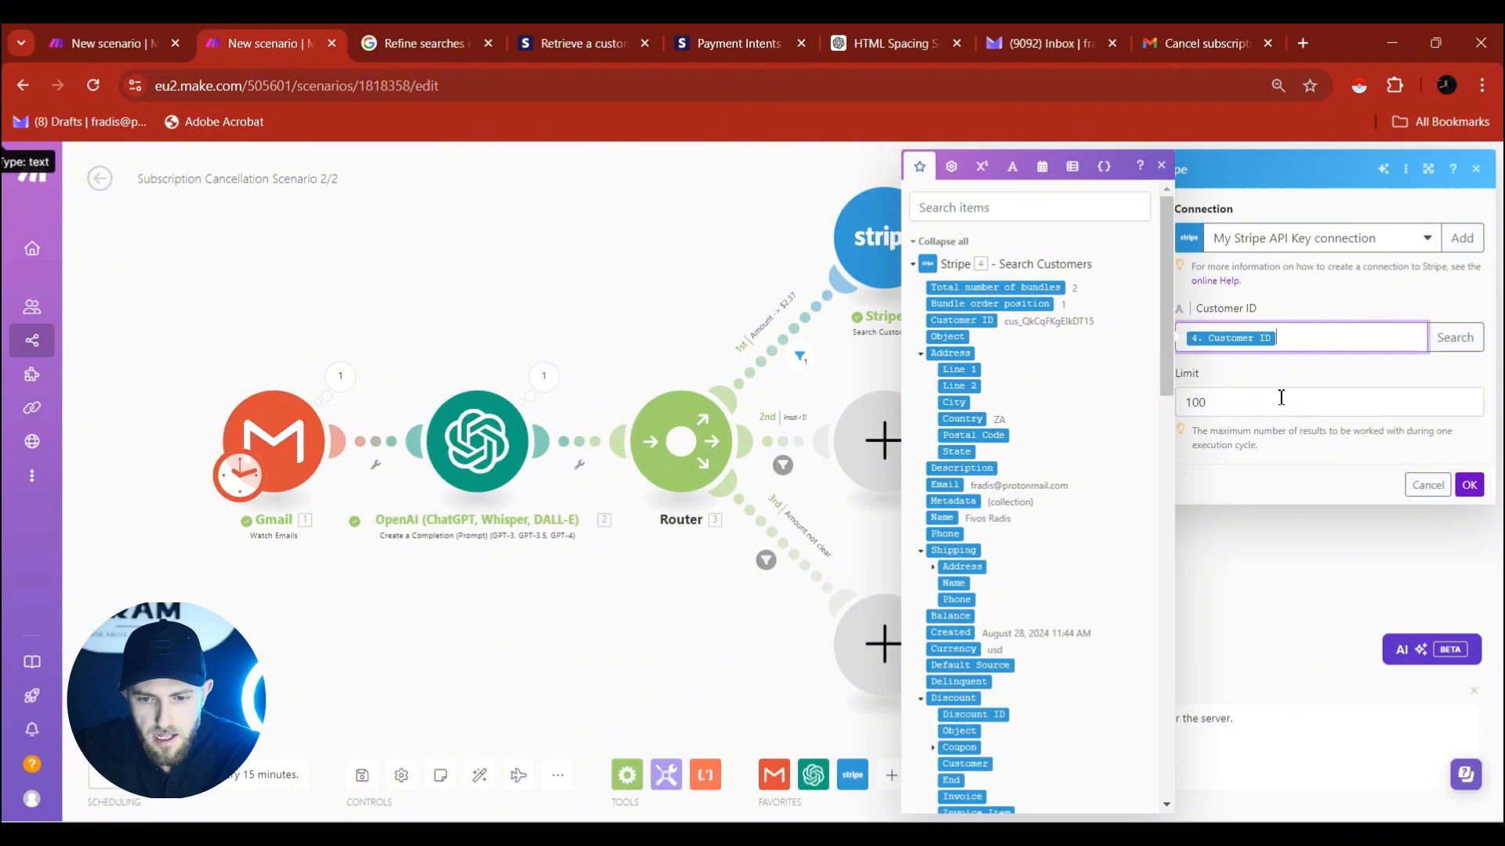
pyautogui.click(1469, 484)
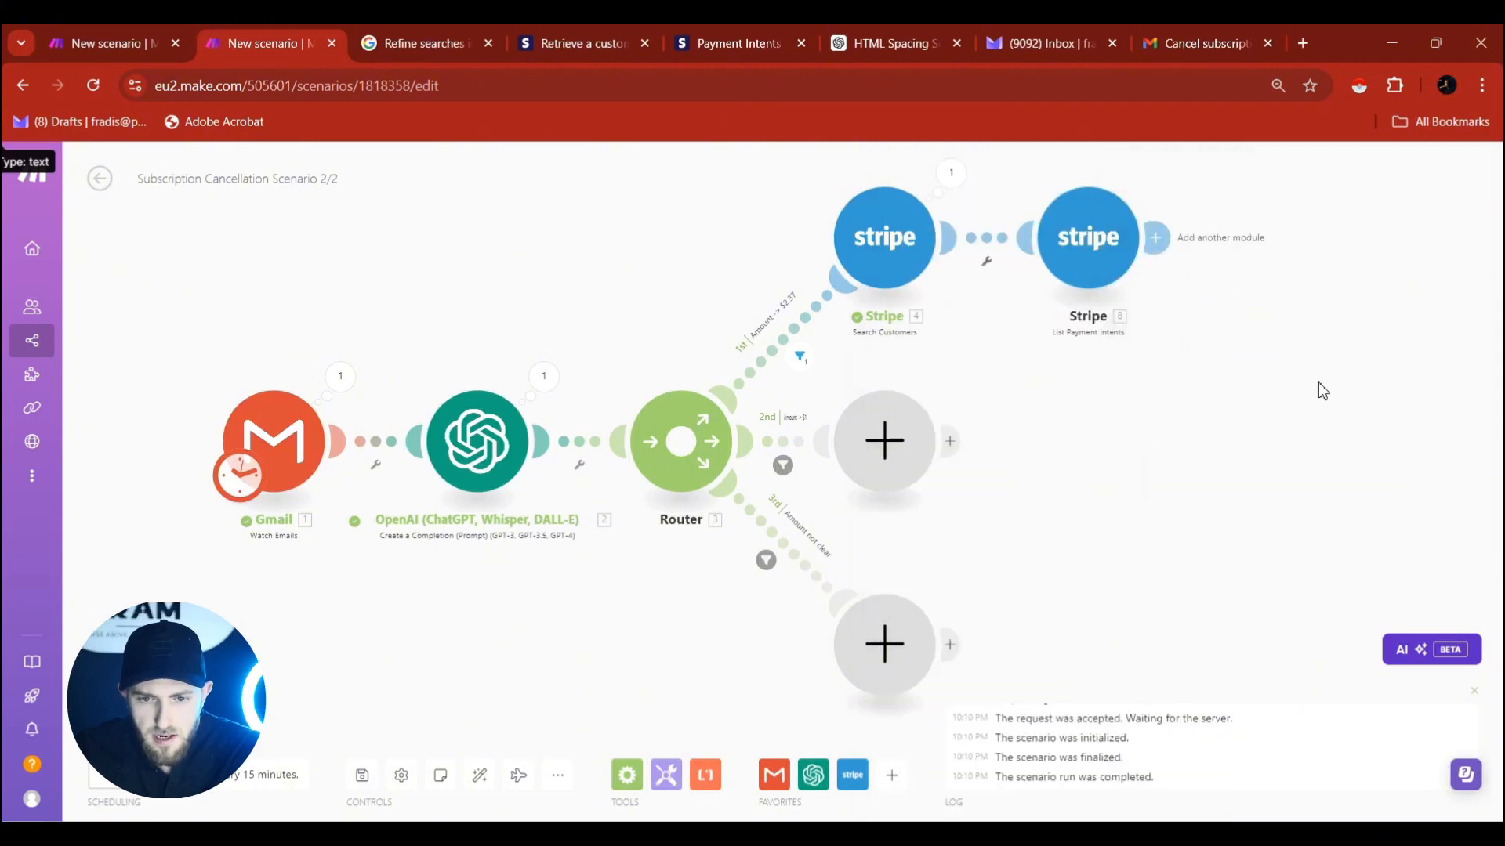
# Add a Stripe Make an API Call module after List Payment Intents.
pyautogui.click(1049, 273)
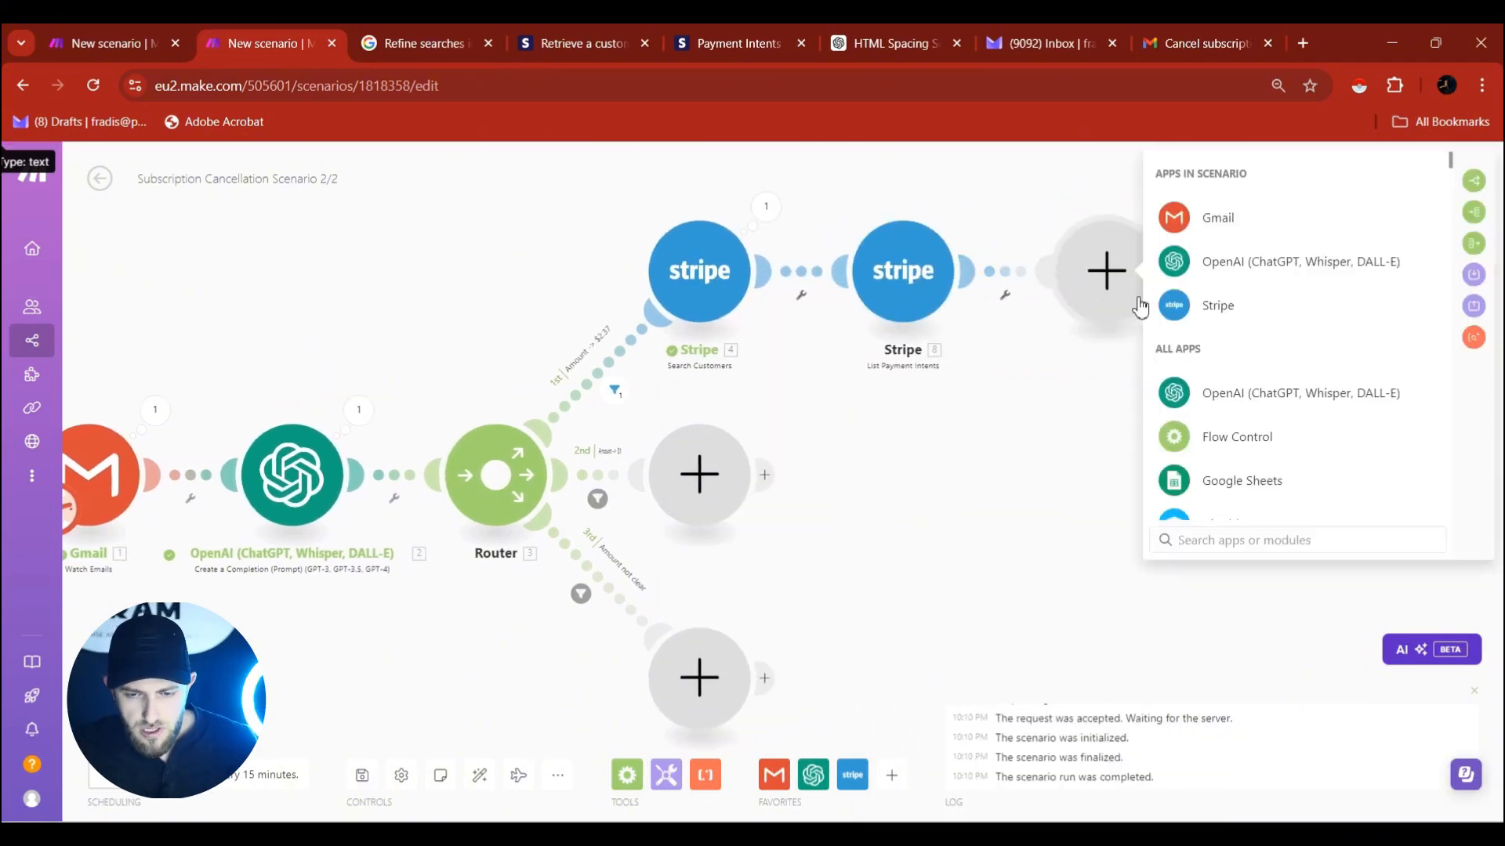
pyautogui.click(1250, 314)
pyautogui.click(1246, 309)
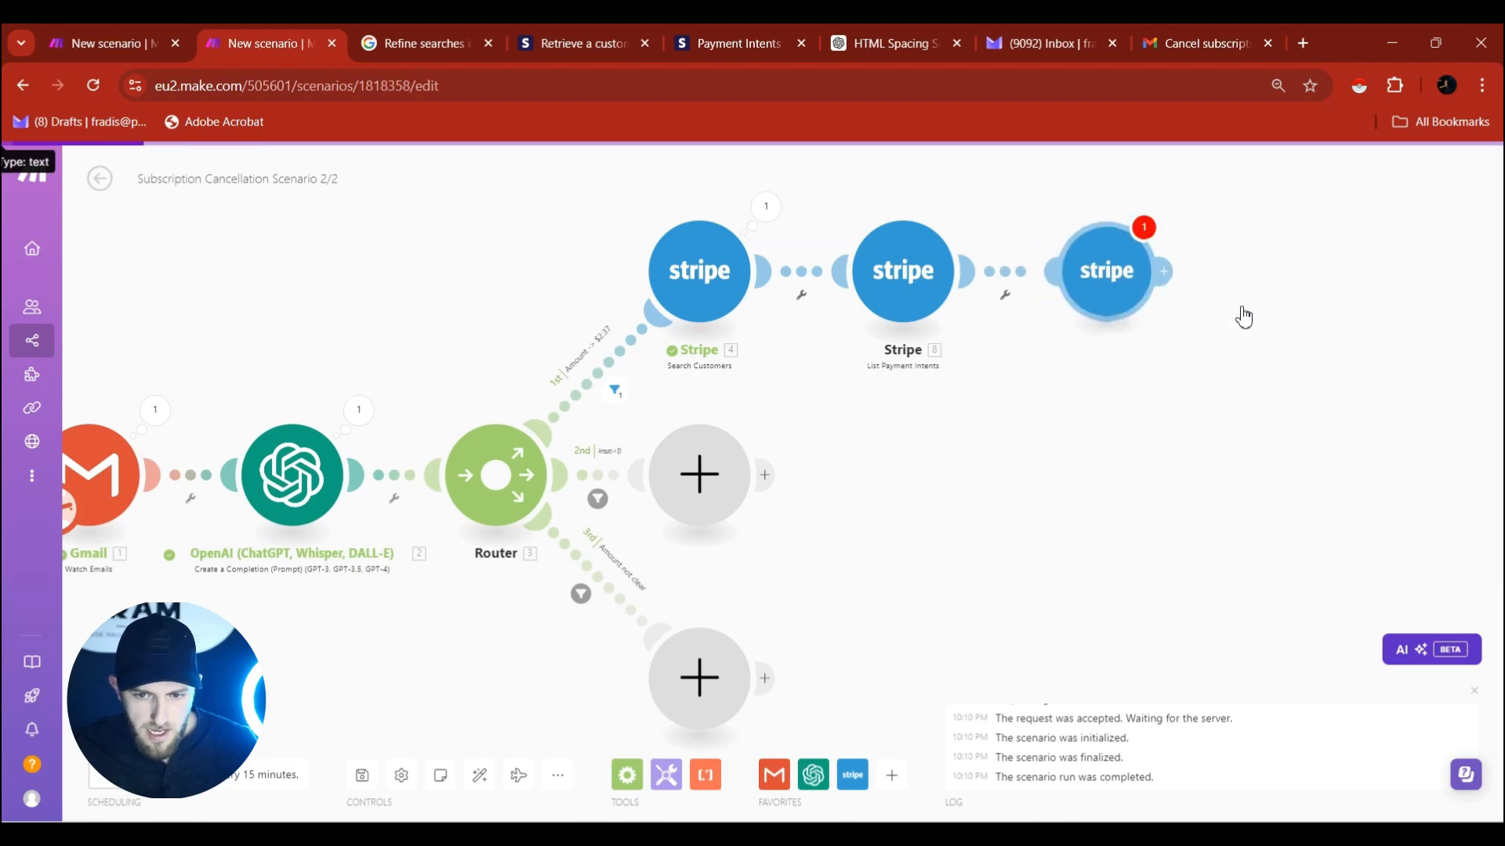
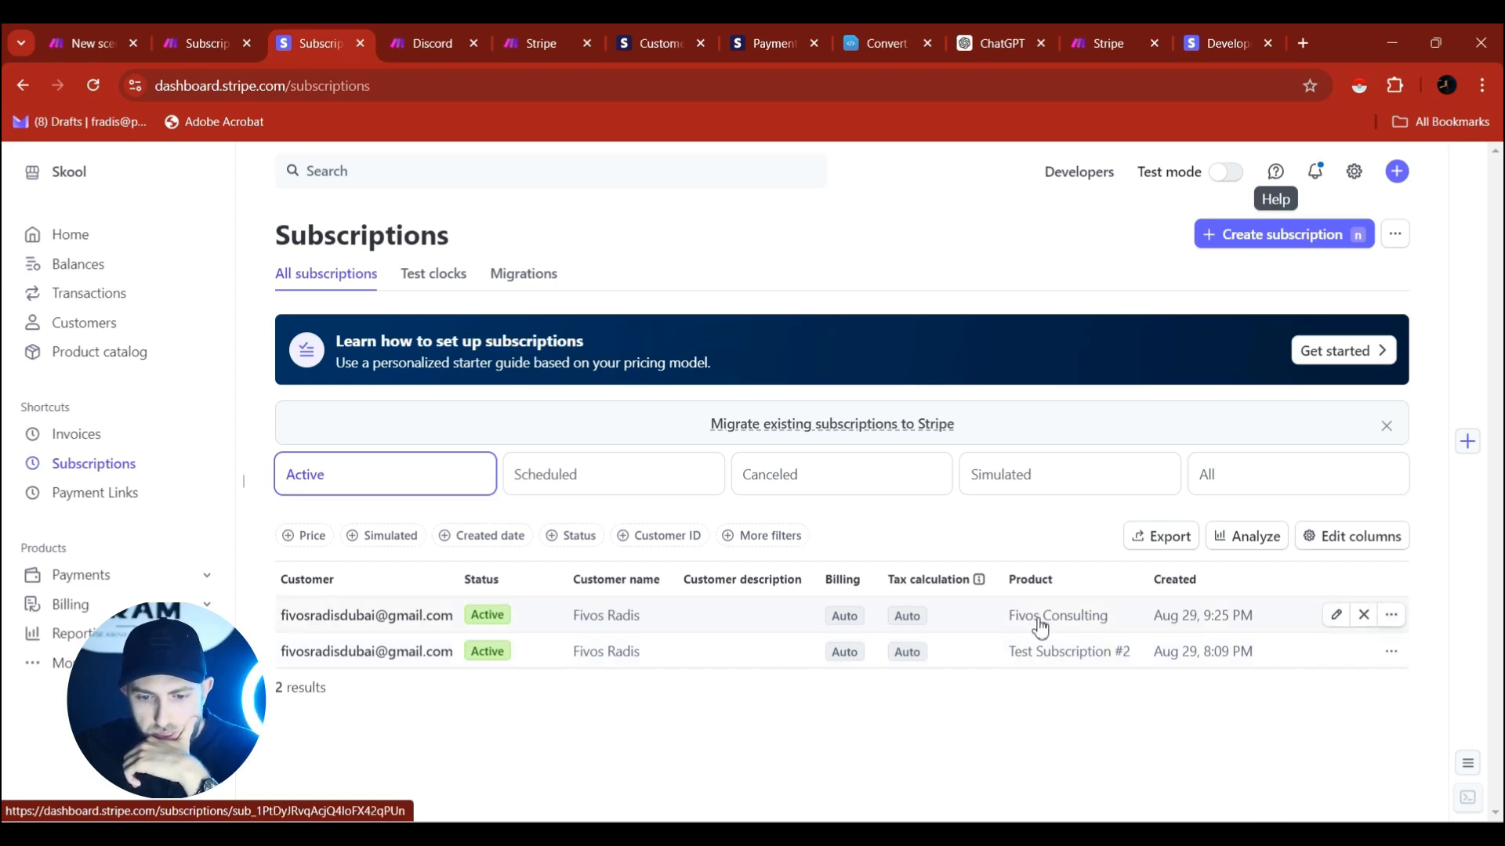
# Open the first active subscription, select its ID, and browse the Customers list.
pyautogui.click(1011, 620)
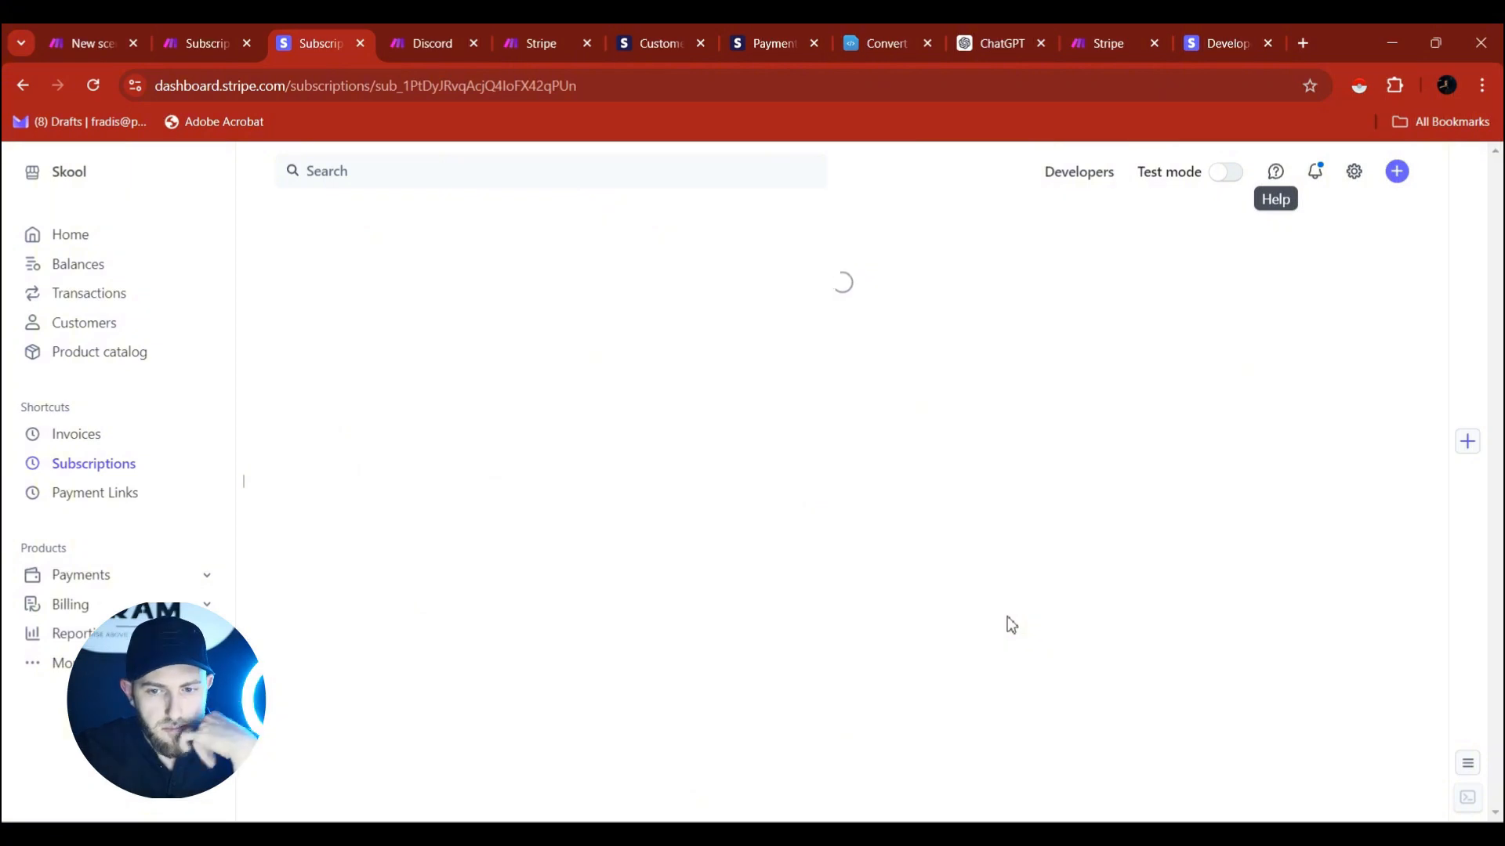
pyautogui.moveTo(453, 564); pyautogui.dragTo(660, 574)
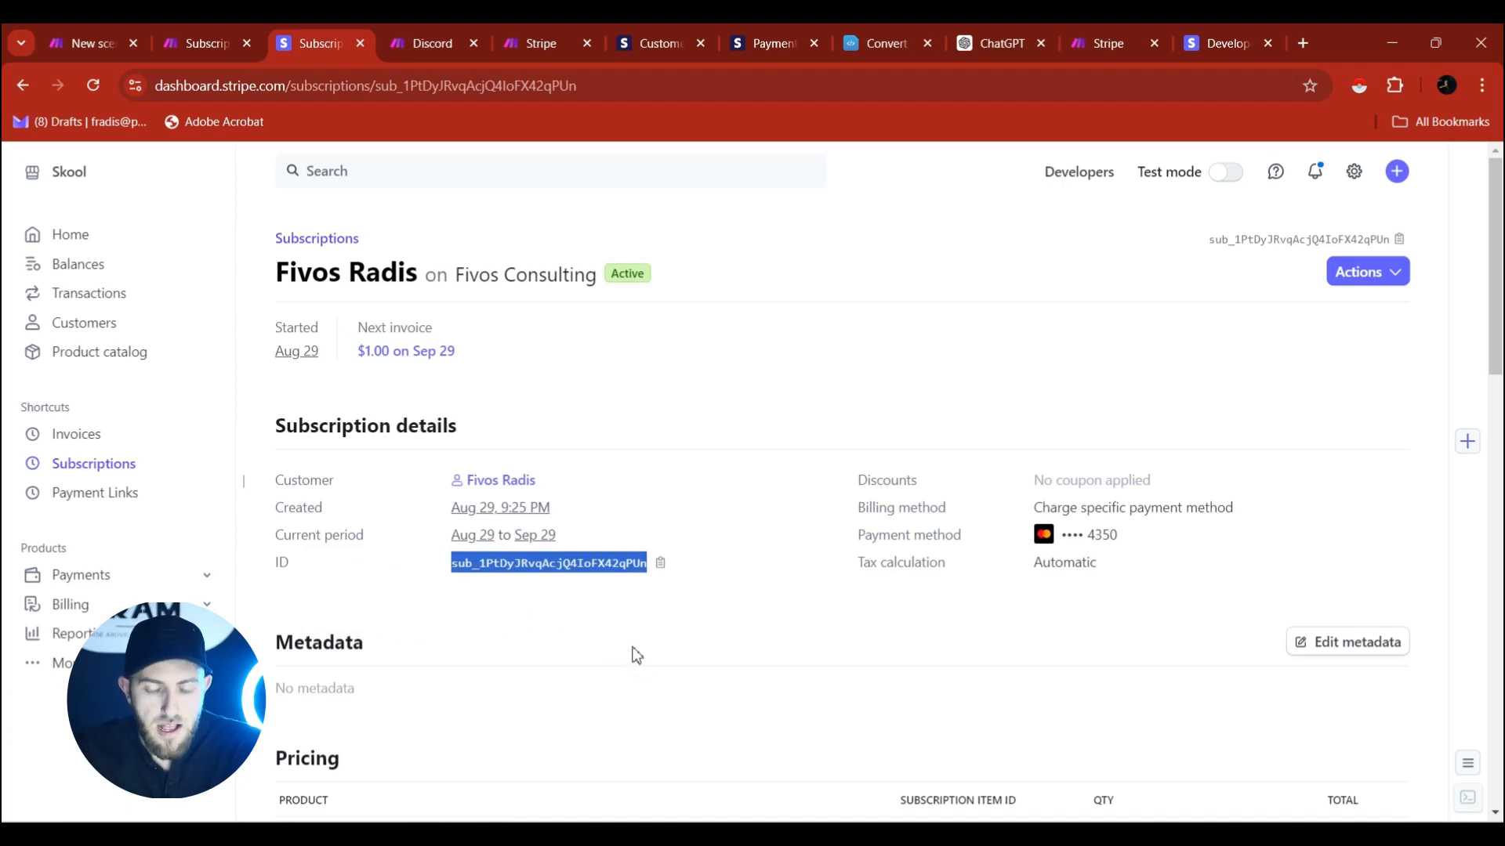
pyautogui.click(79, 322)
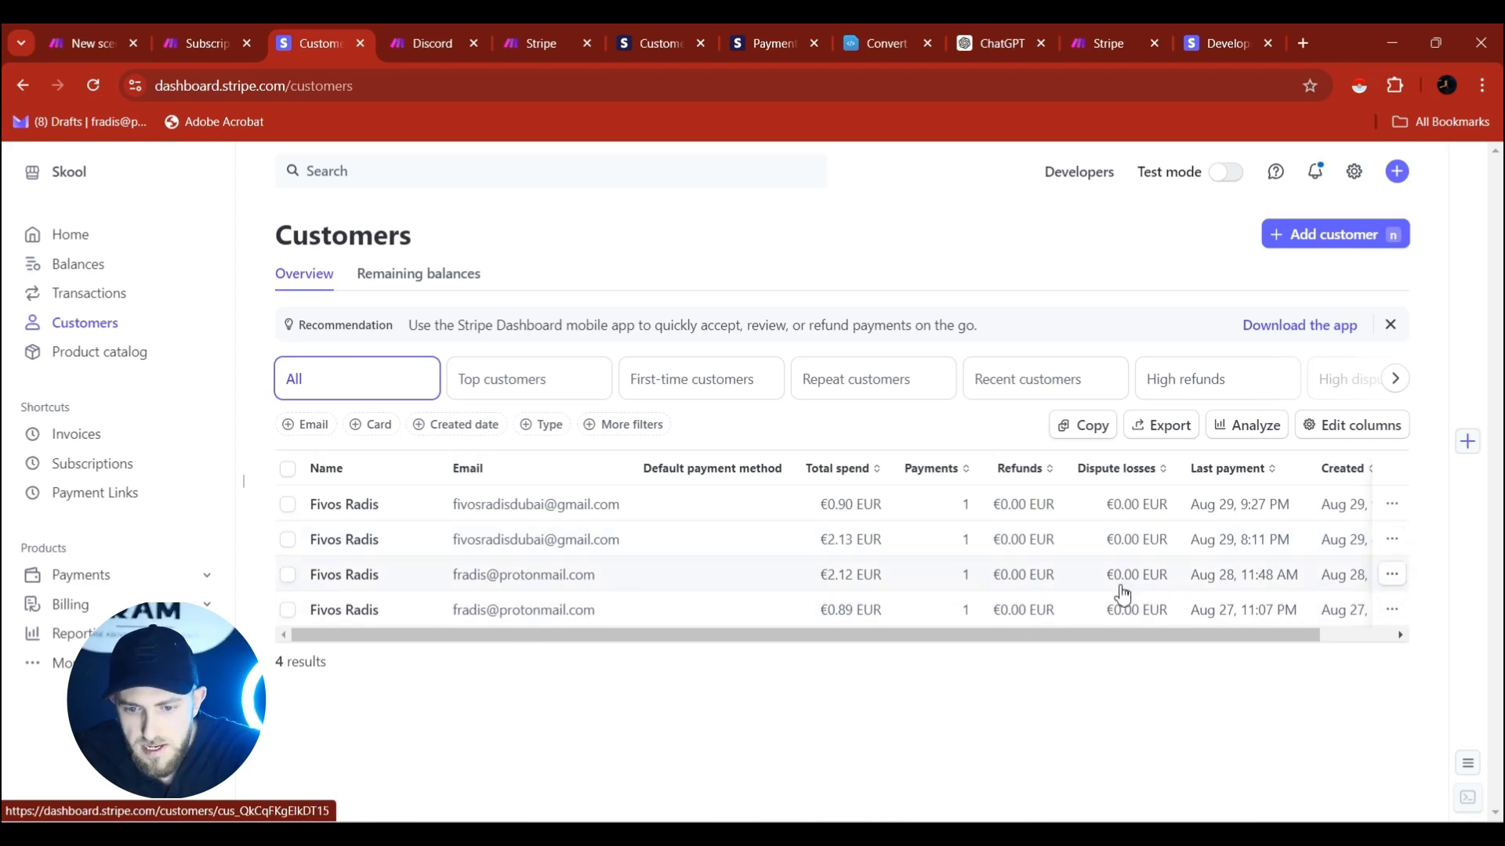
pyautogui.moveTo(1070, 635); pyautogui.dragTo(1107, 635)
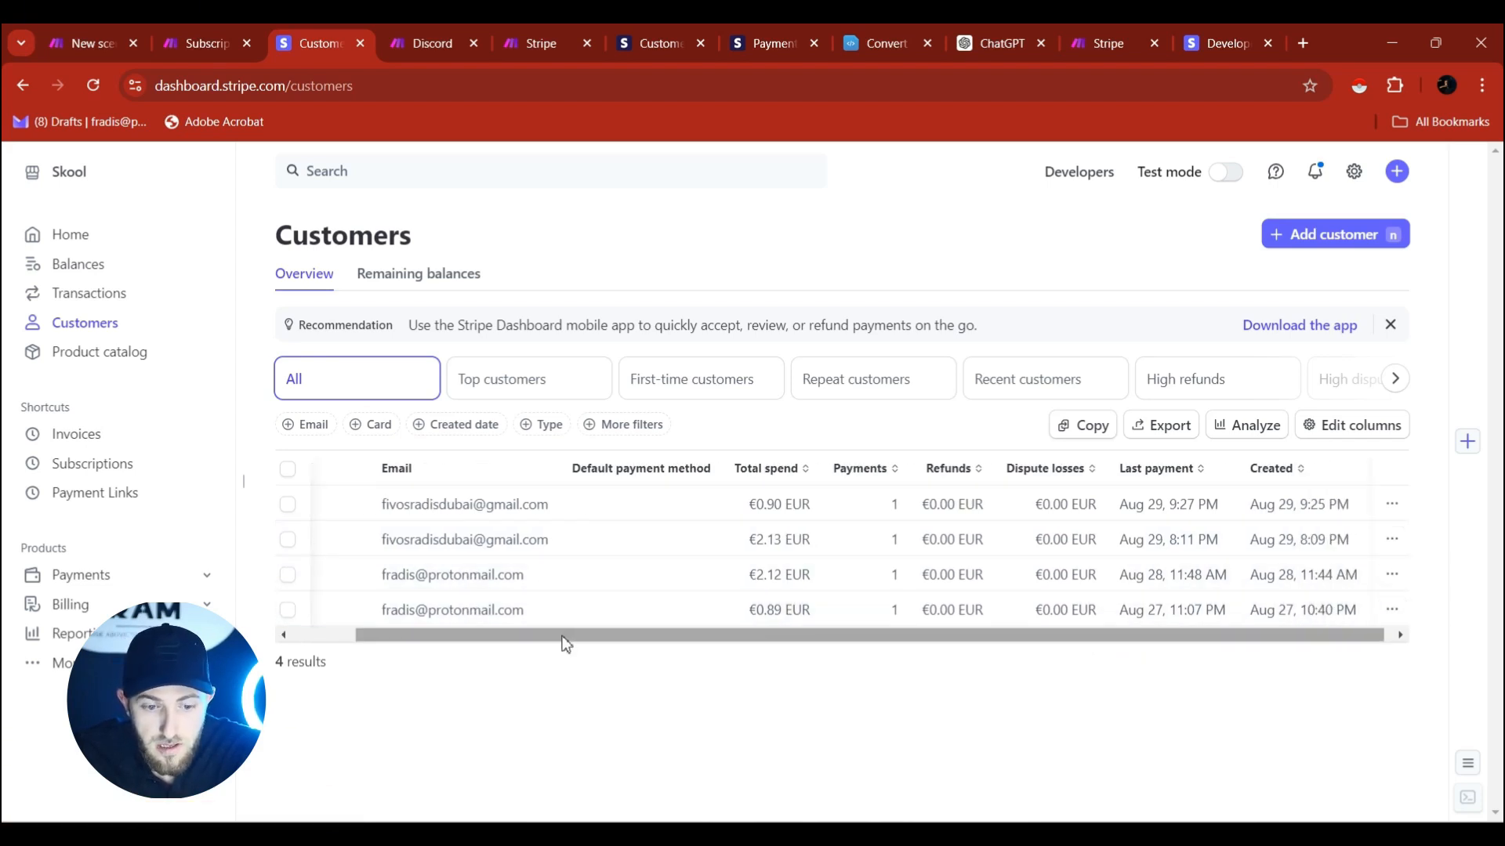
pyautogui.moveTo(561, 636); pyautogui.dragTo(457, 608)
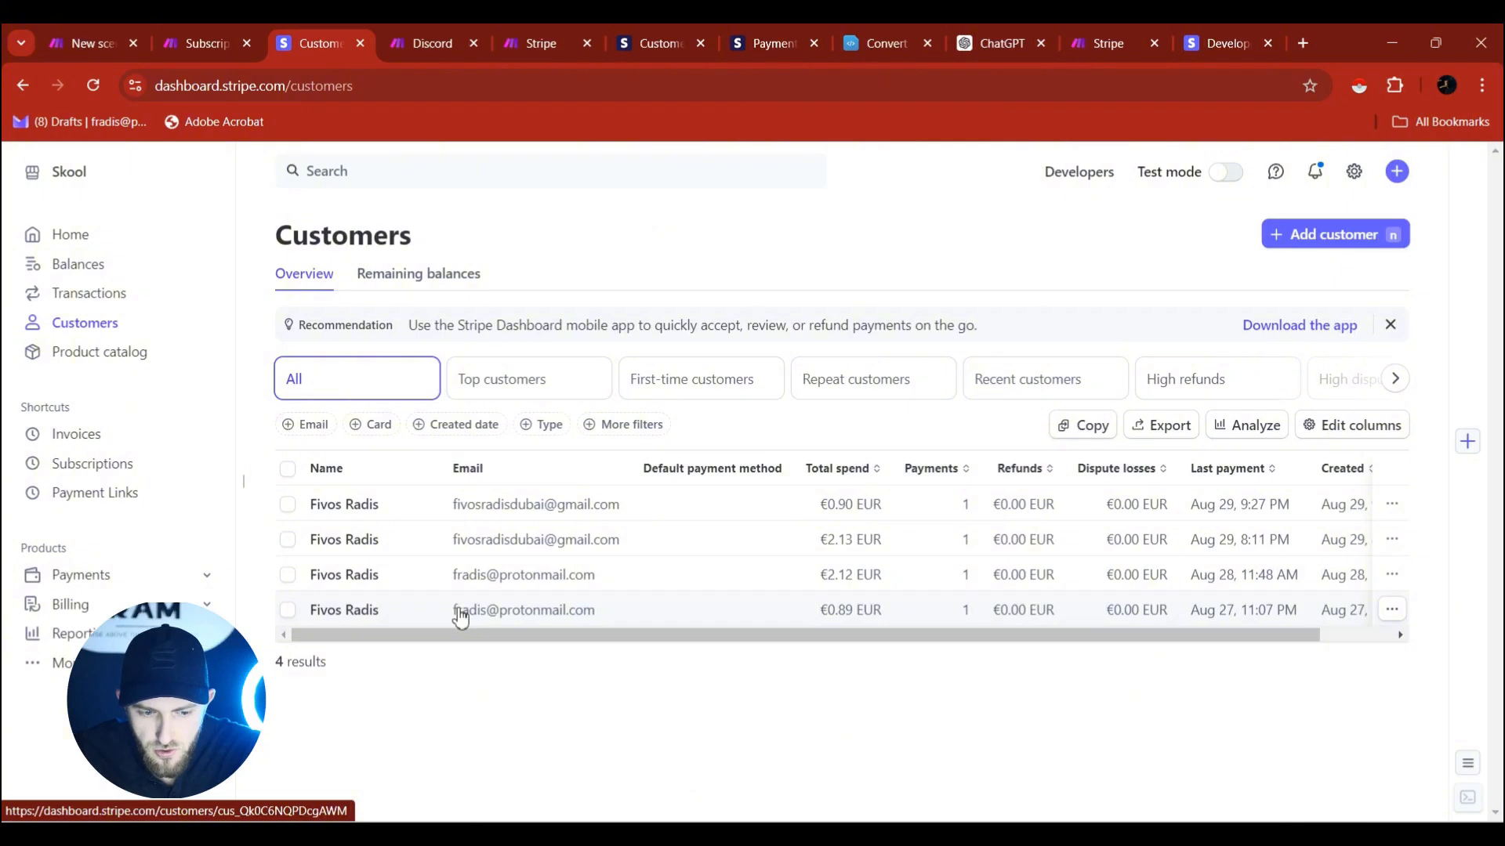
# Open the last and third customers, selecting each one's cus_ ID in the address bar.
pyautogui.click(459, 610)
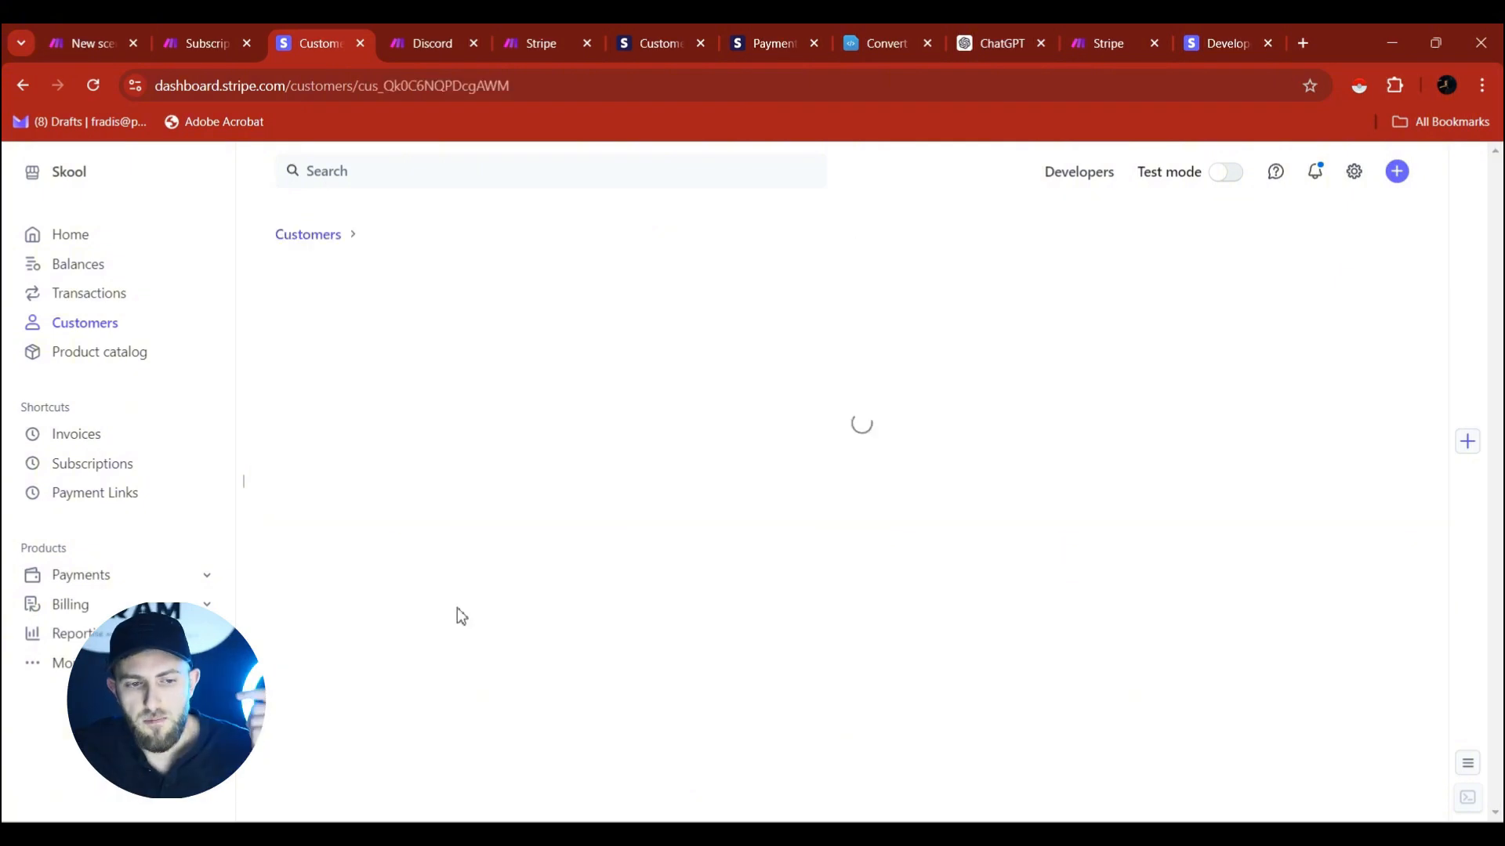
pyautogui.moveTo(403, 85); pyautogui.dragTo(581, 91)
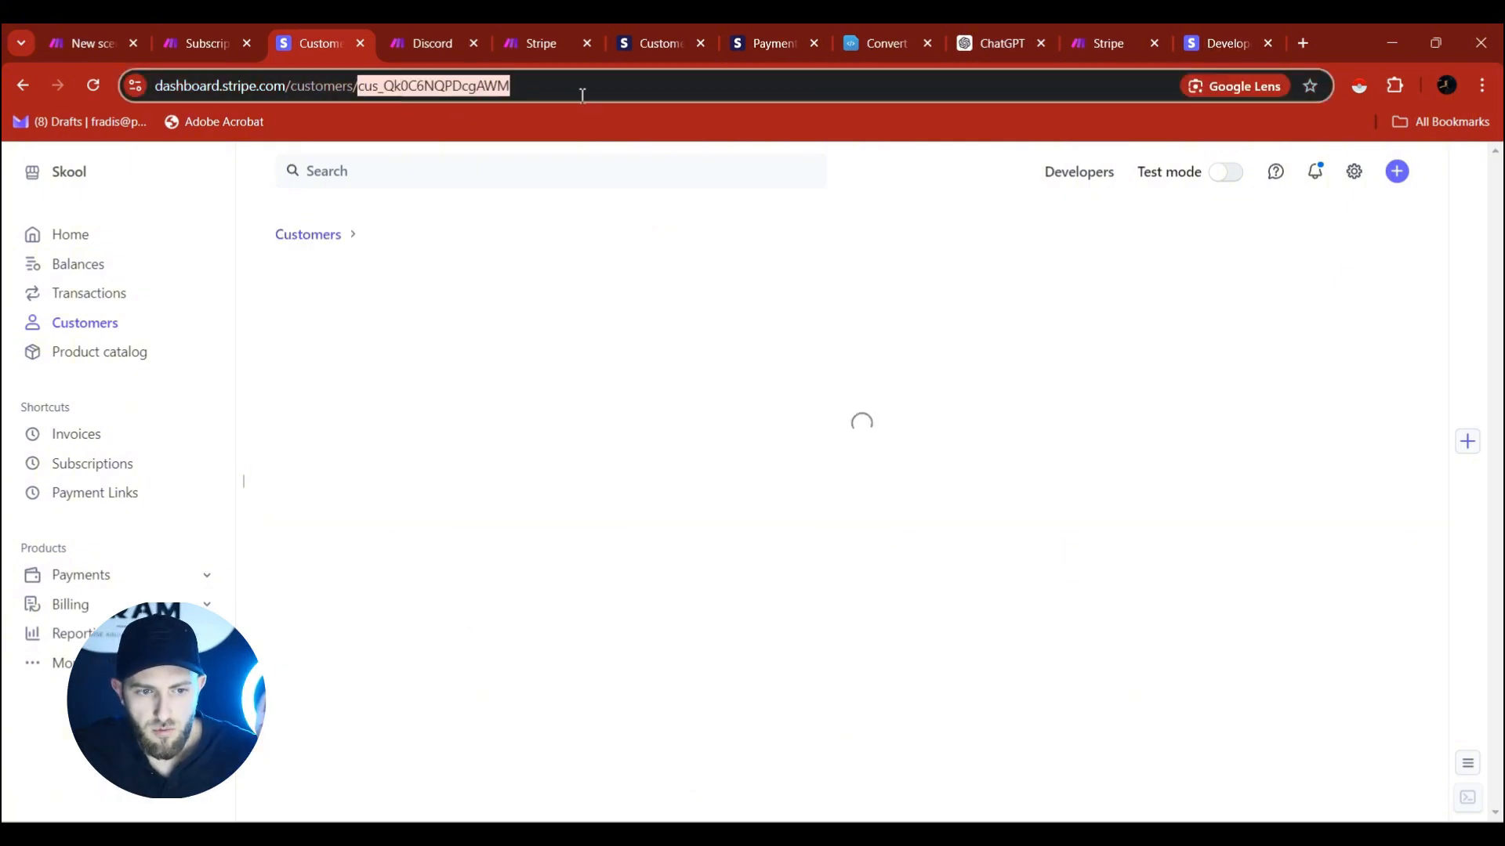
pyautogui.click(30, 89)
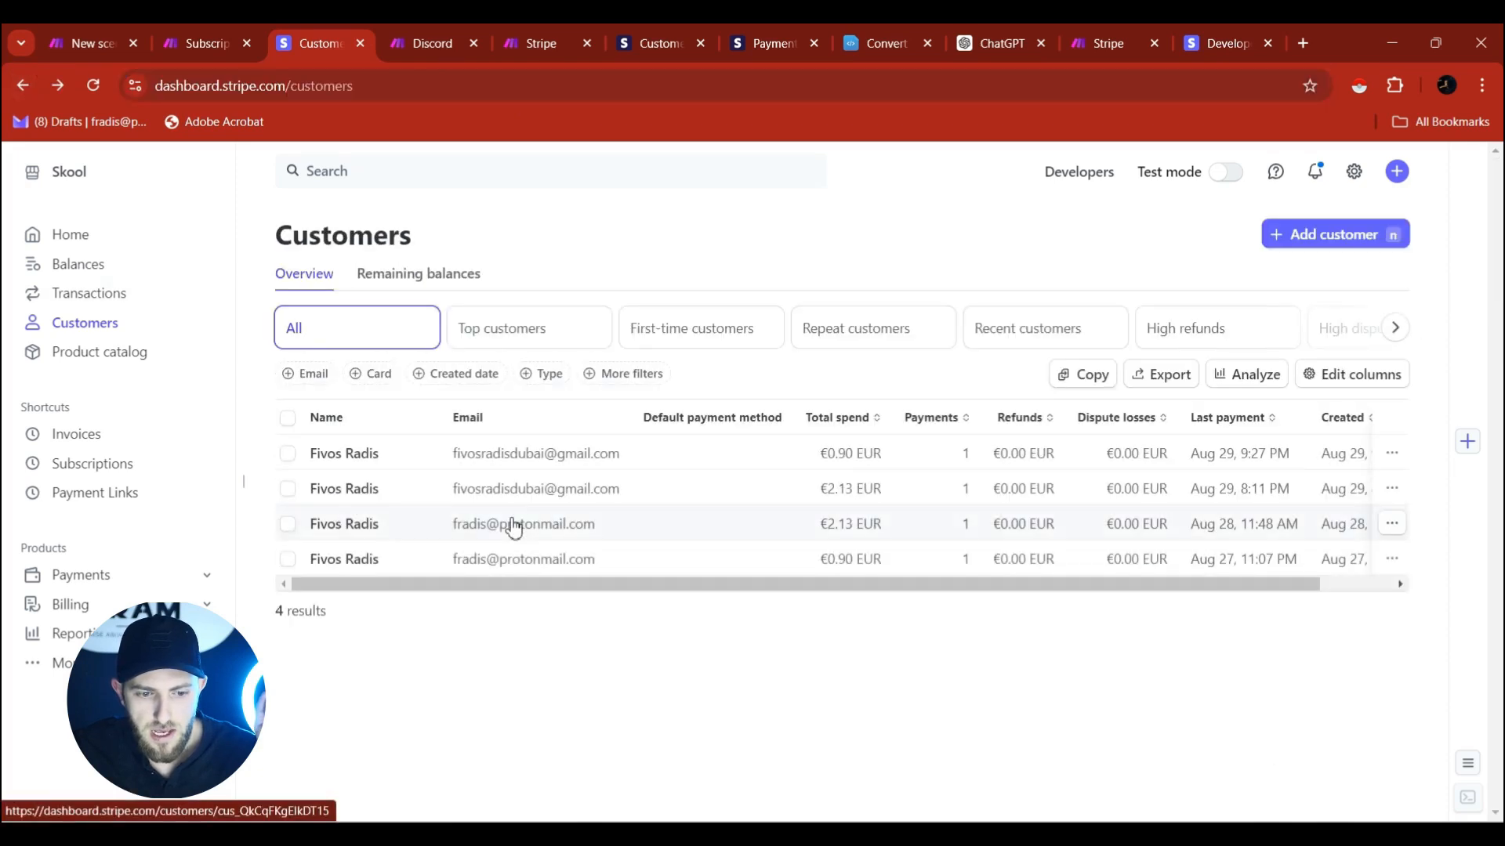
pyautogui.click(510, 526)
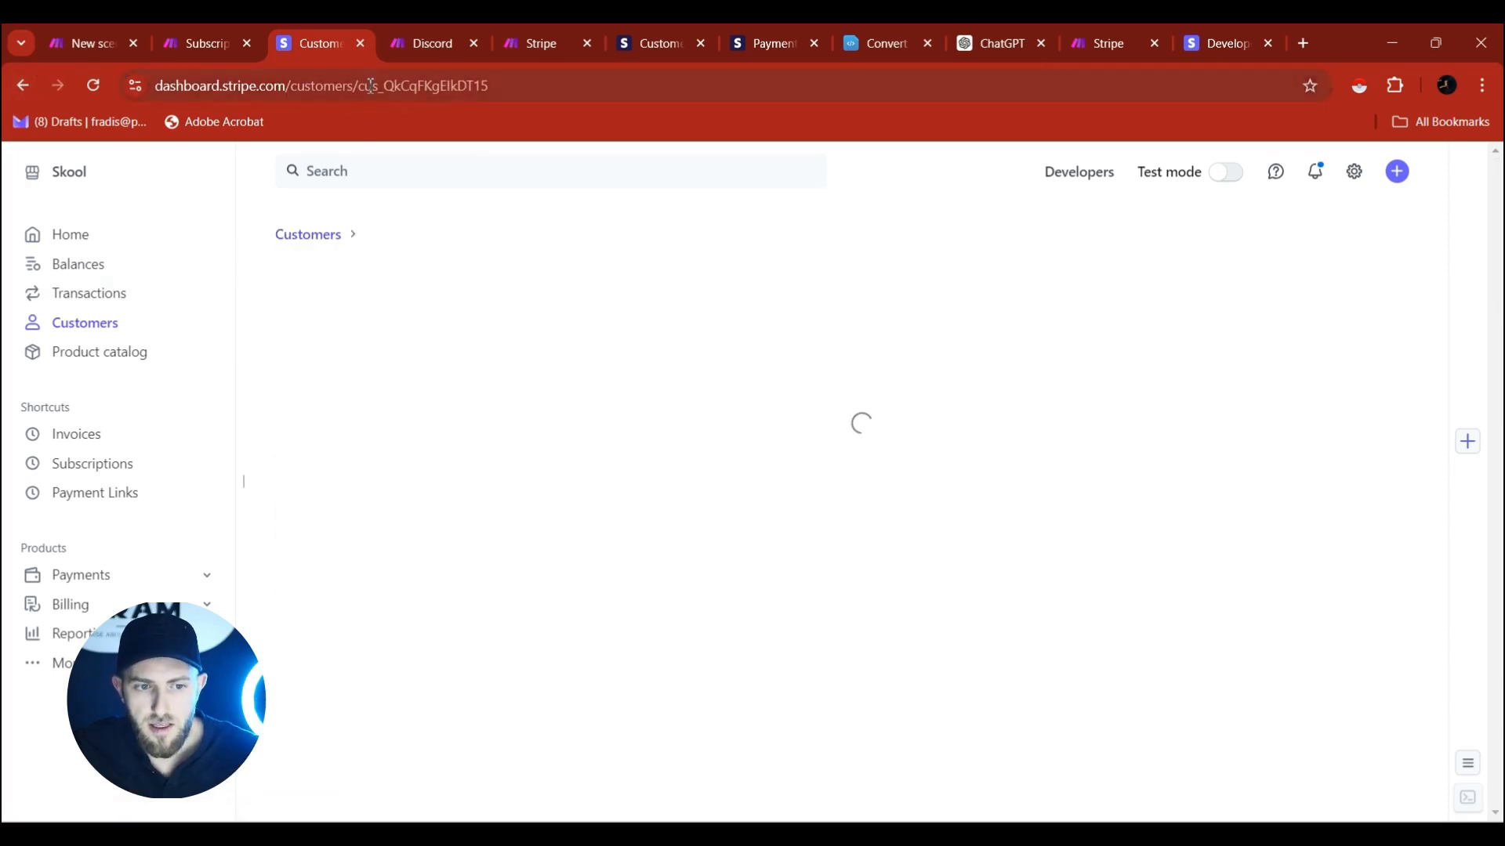
pyautogui.moveTo(408, 85); pyautogui.dragTo(598, 87)
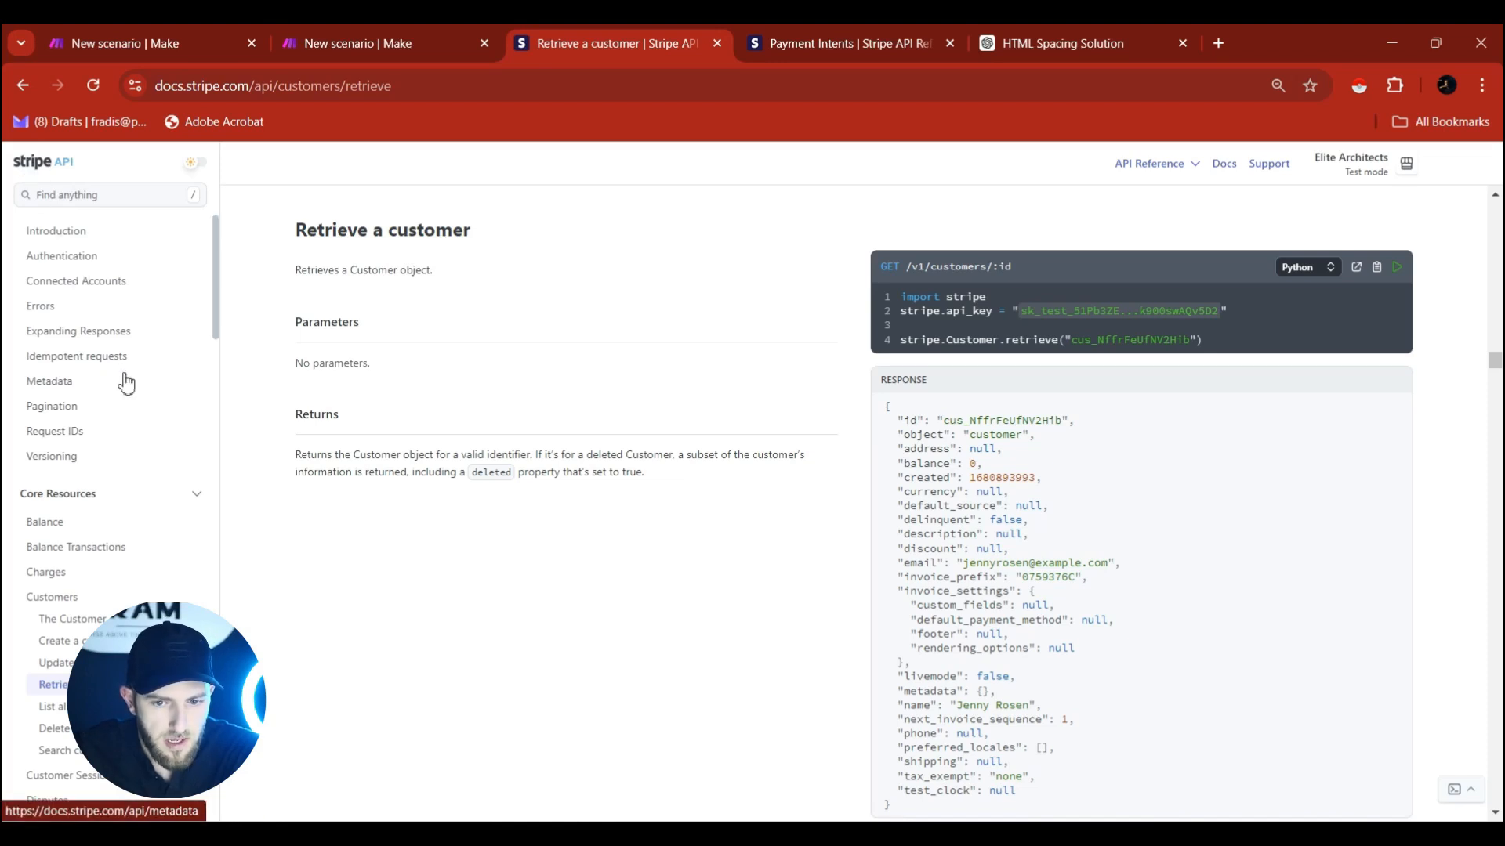
# Browse to Subscriptions › List subscriptions, select the /v1/subscriptions path, and return to Make.
pyautogui.scroll(-6, 125, 383)
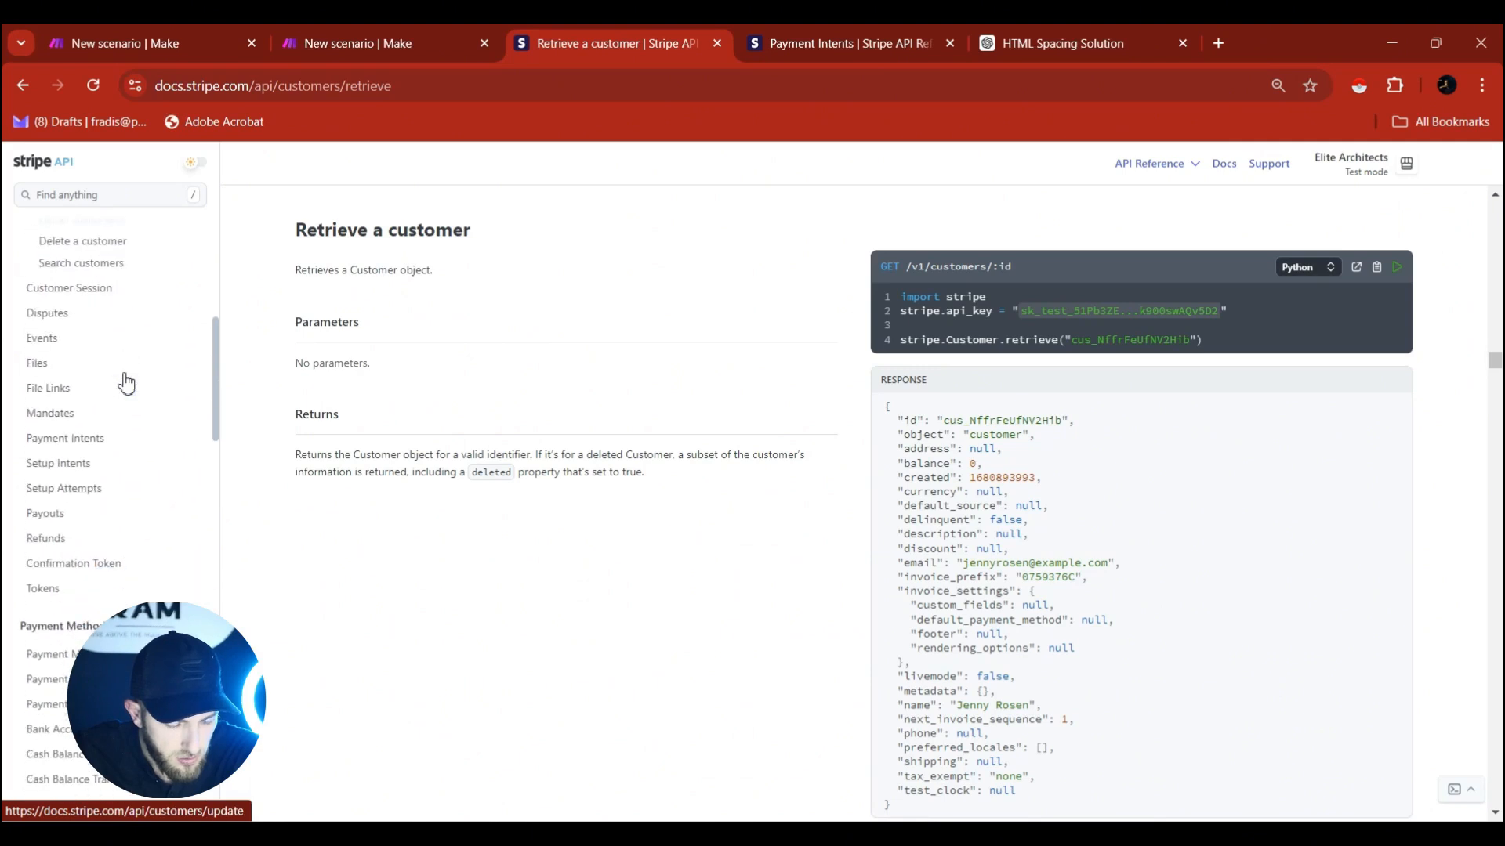
pyautogui.scroll(-10, 125, 384)
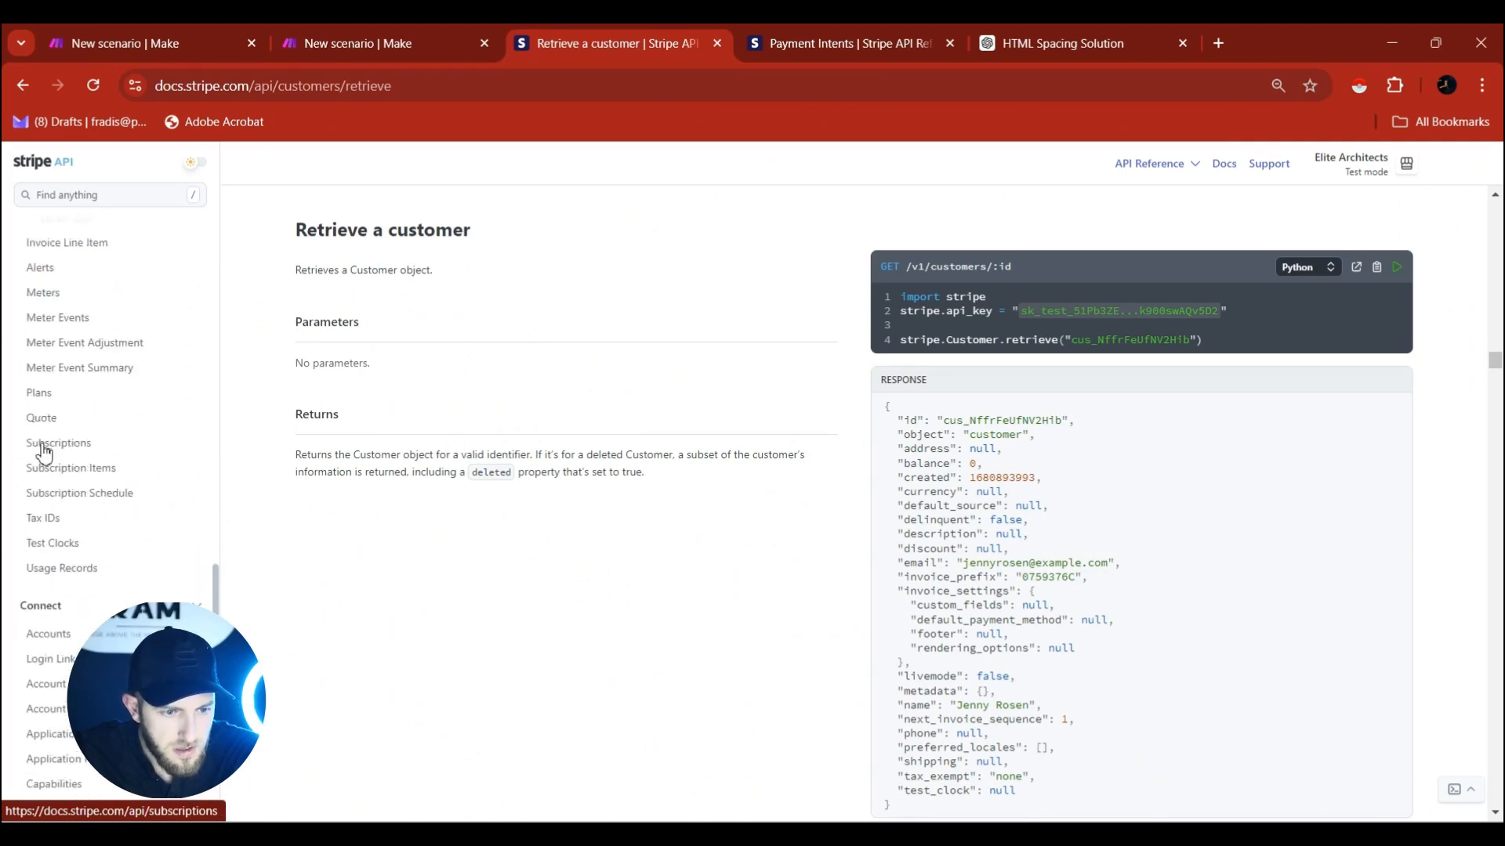
pyautogui.click(45, 444)
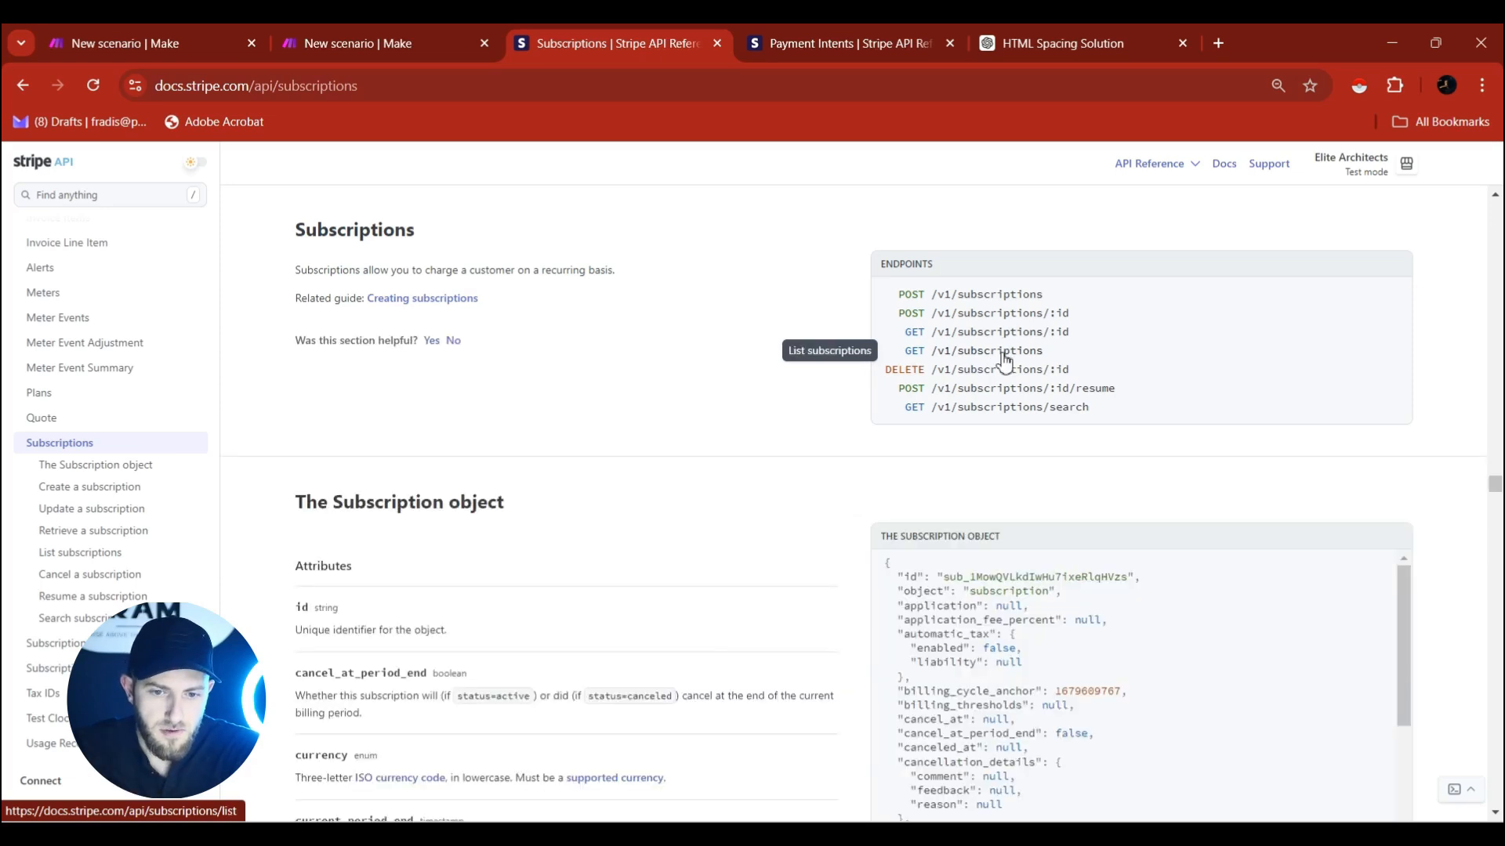
pyautogui.click(944, 358)
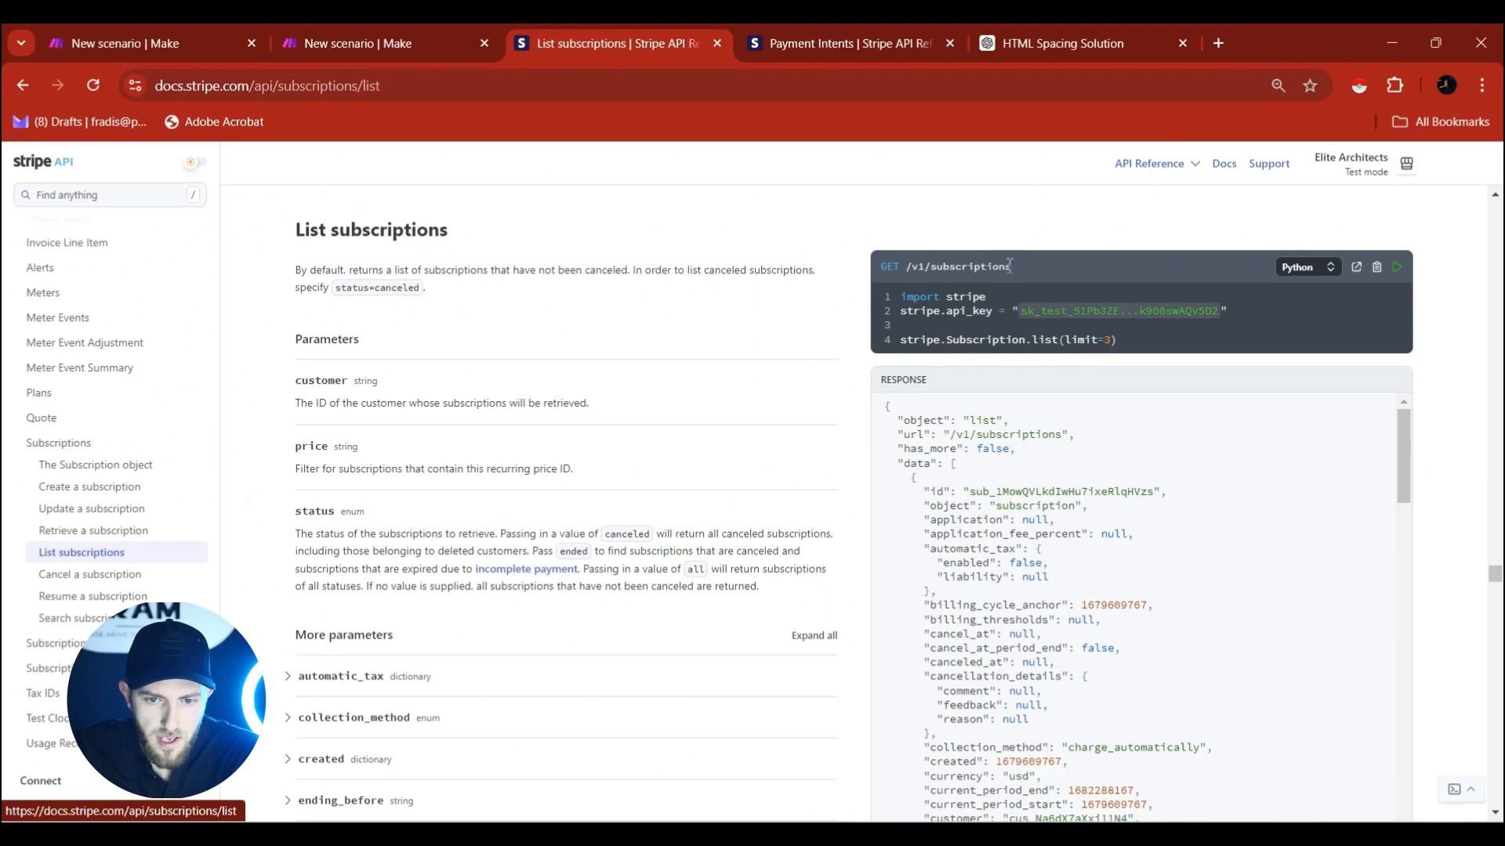
pyautogui.moveTo(1012, 266); pyautogui.dragTo(933, 269)
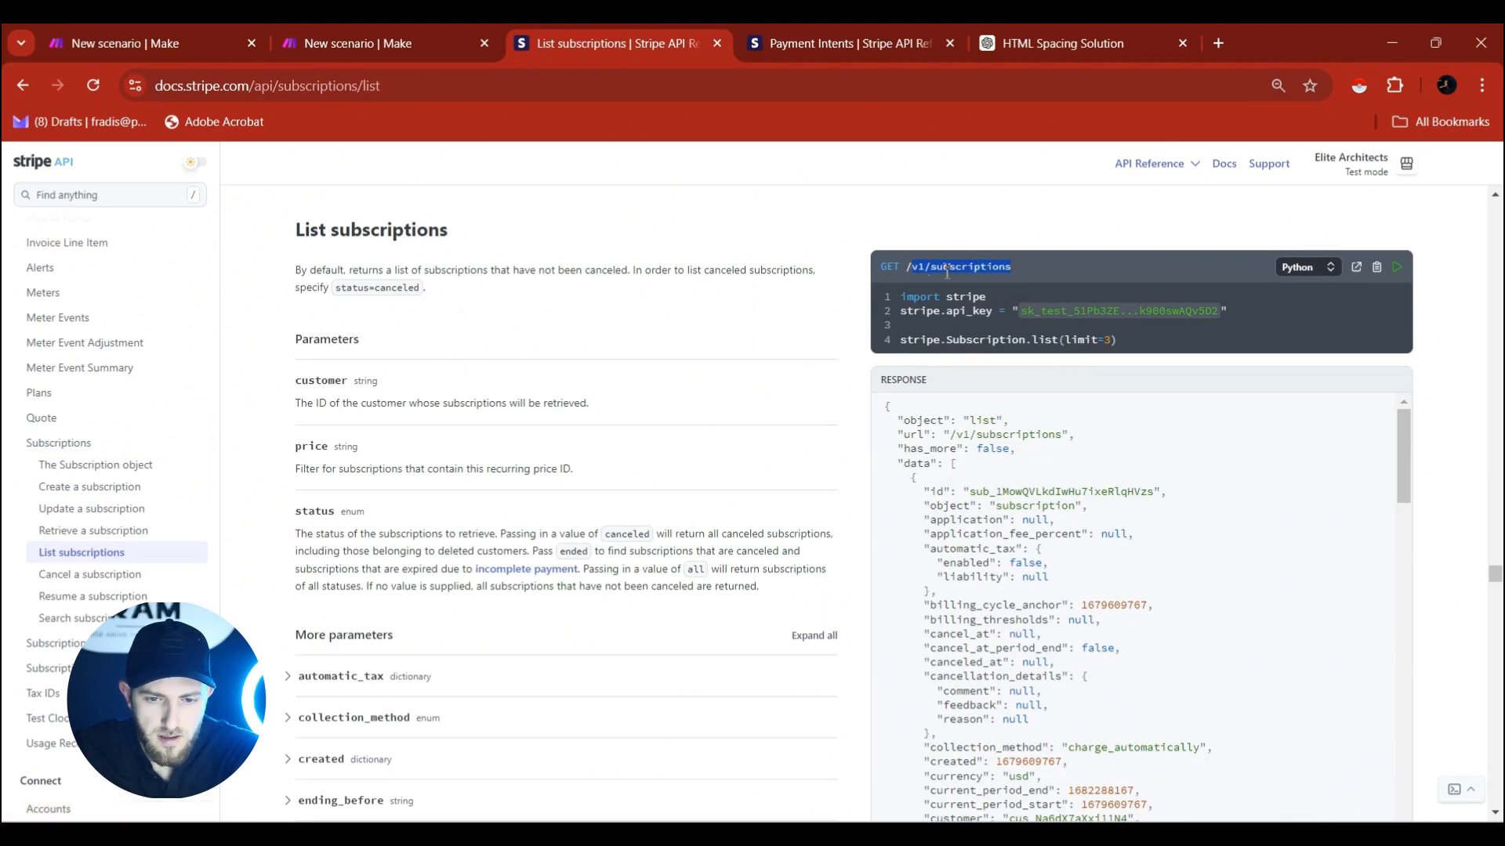
pyautogui.click(917, 276)
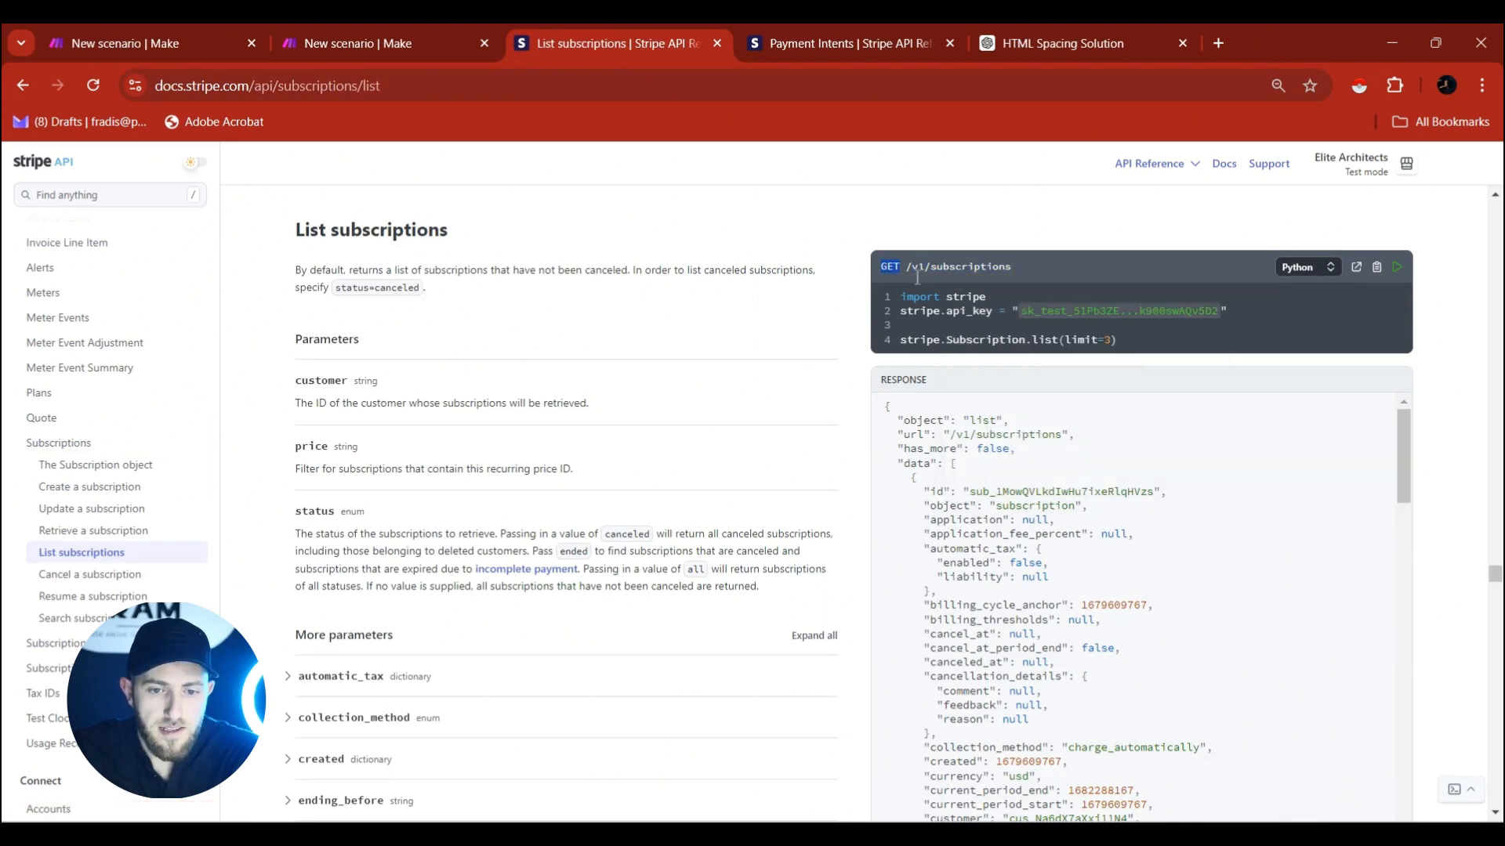
pyautogui.click(382, 30)
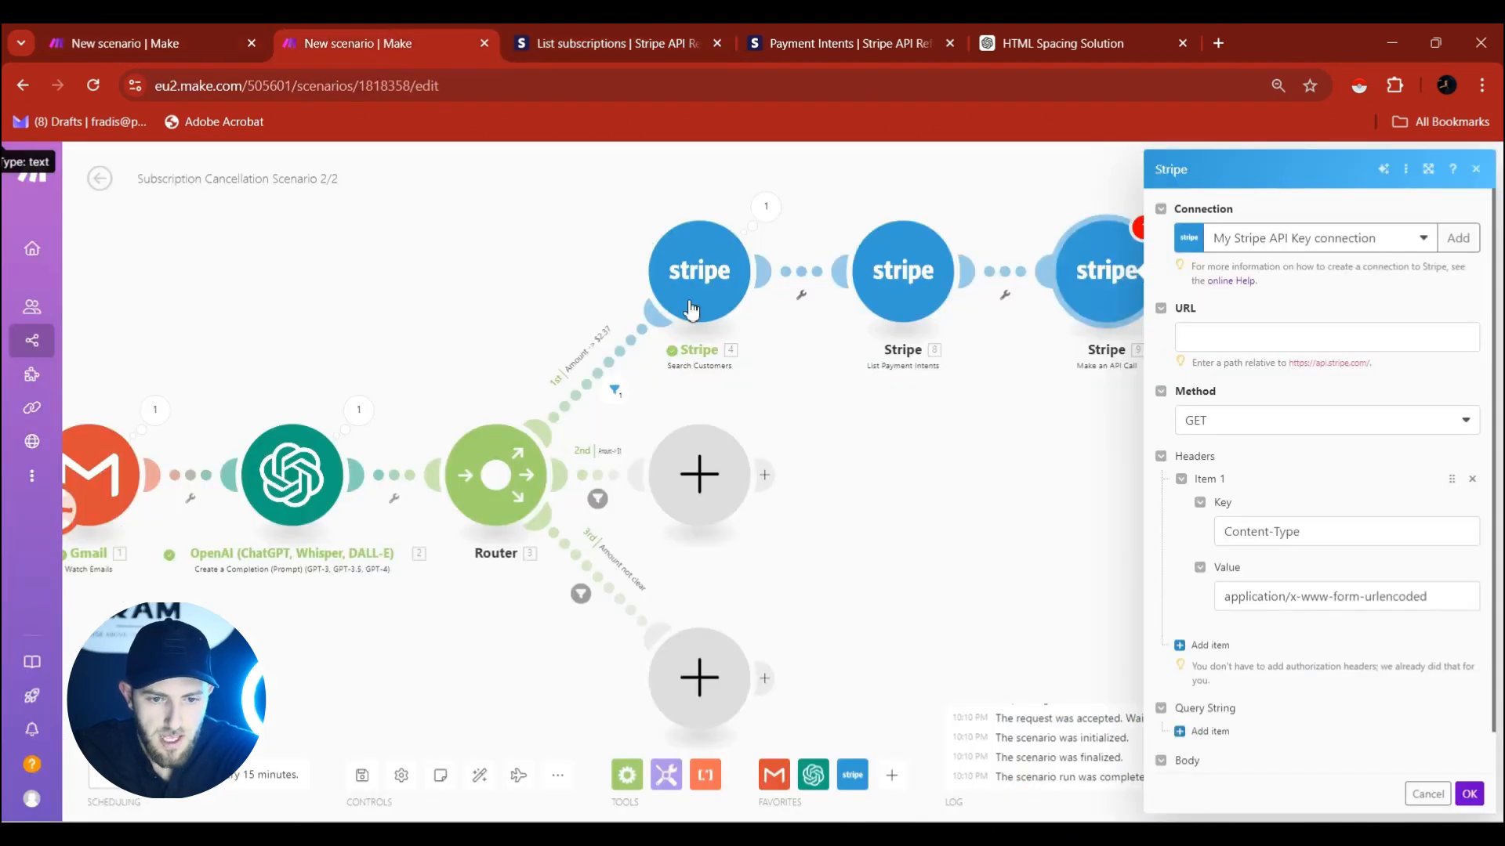
# Set the API call URL to v1/subscriptions and delete the Content-Type header.
pyautogui.click(1260, 329)
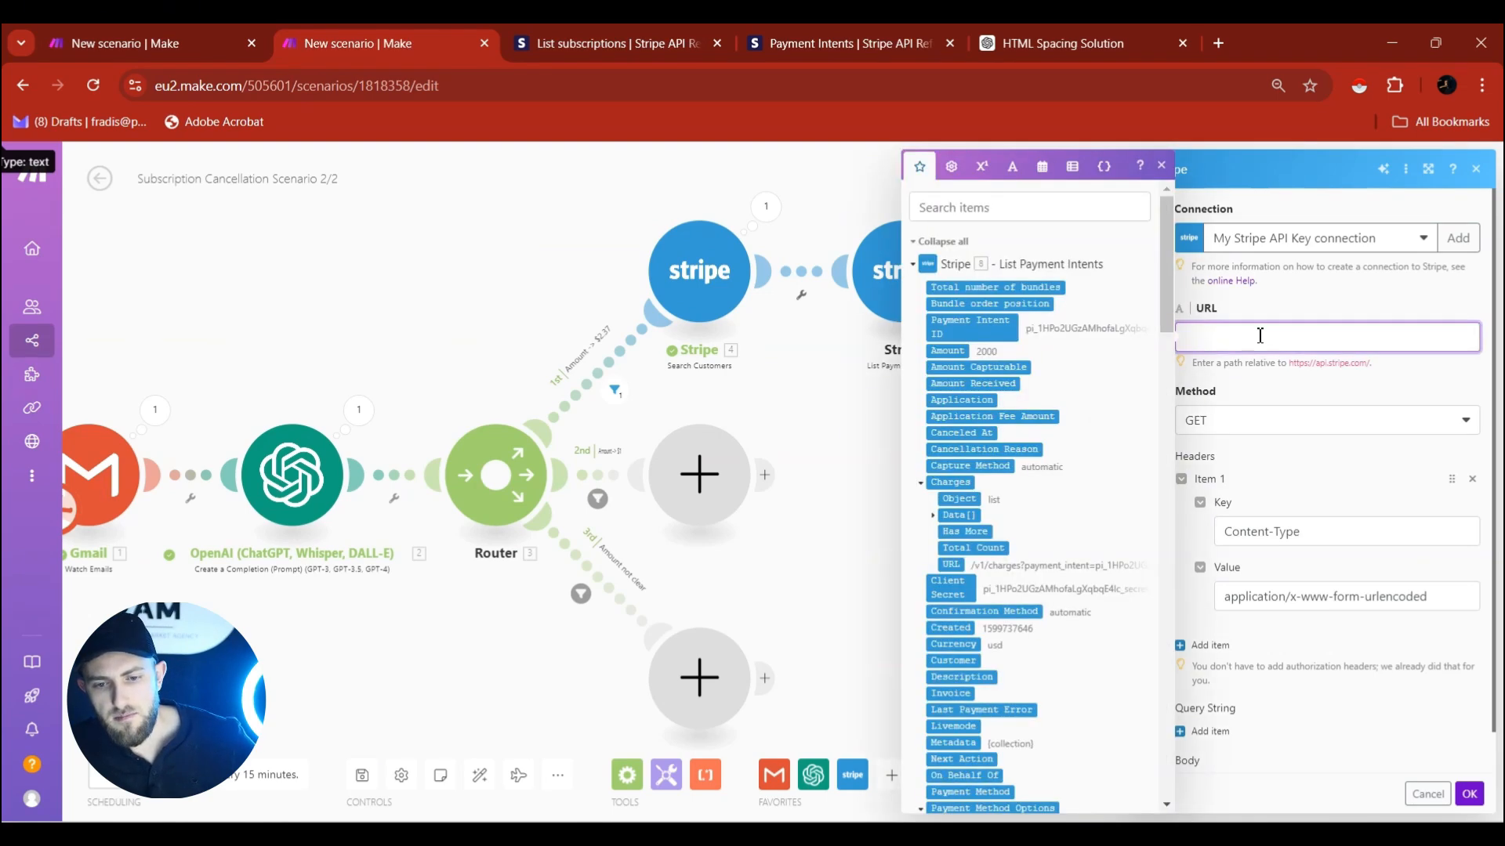
pyautogui.write('v1/subscriptions')
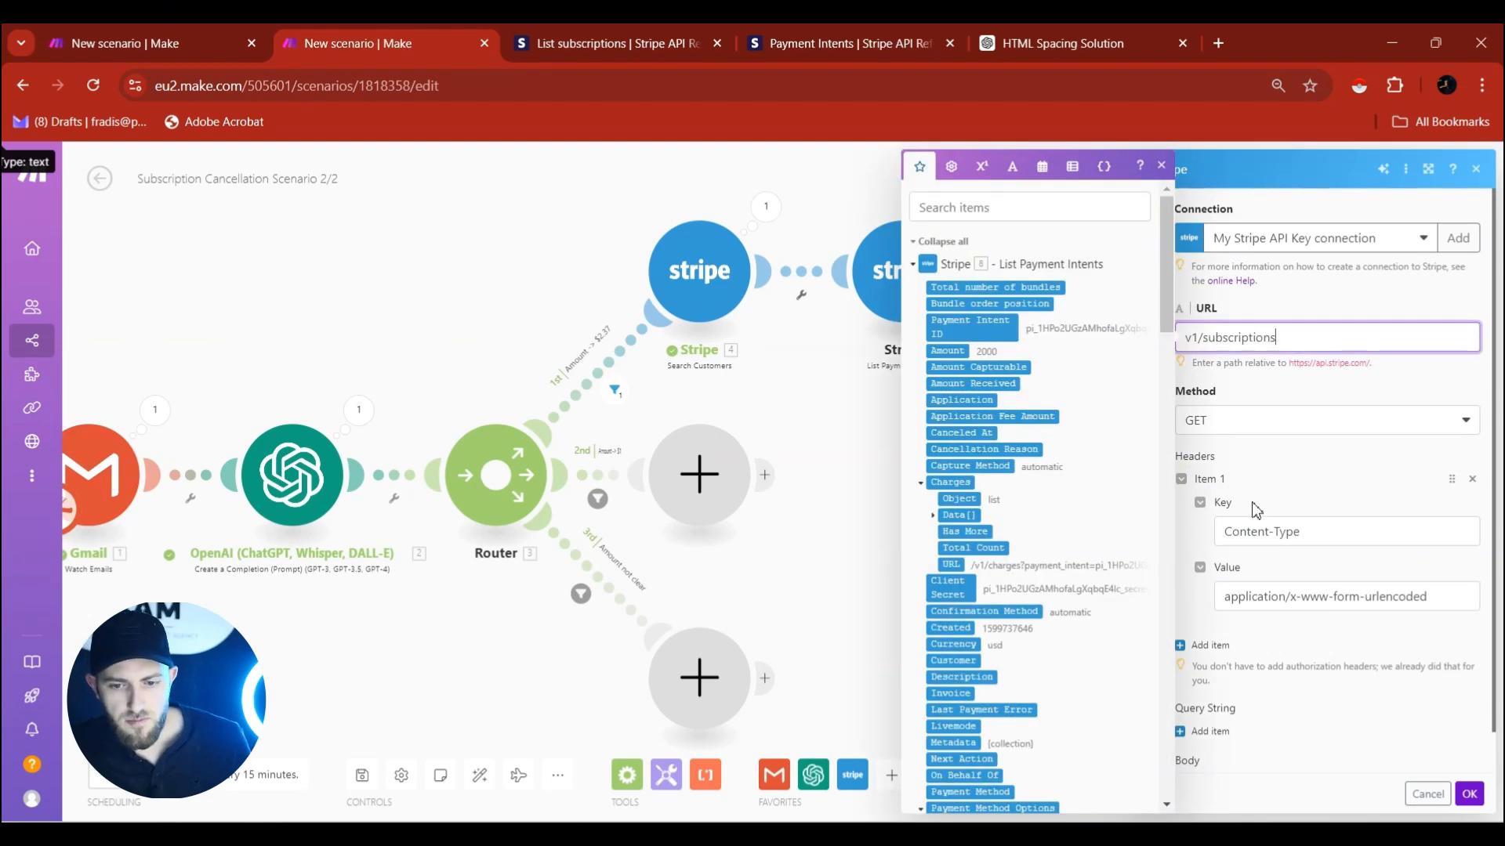
pyautogui.click(1221, 464)
pyautogui.click(1470, 480)
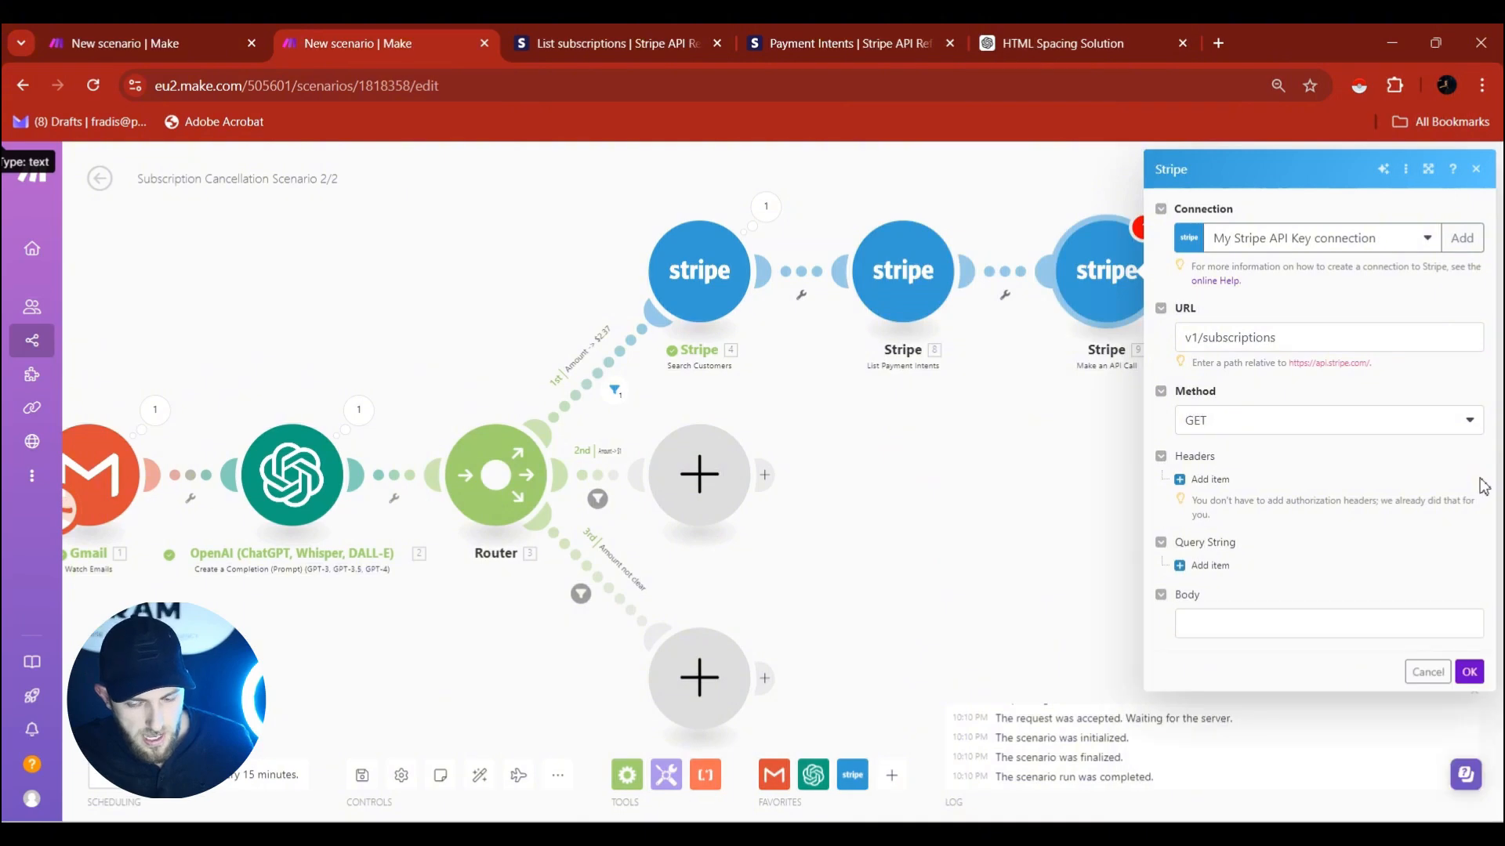
# Add a 'customer' query parameter mapped to module 8's Customer and save the module.
pyautogui.click(1203, 576)
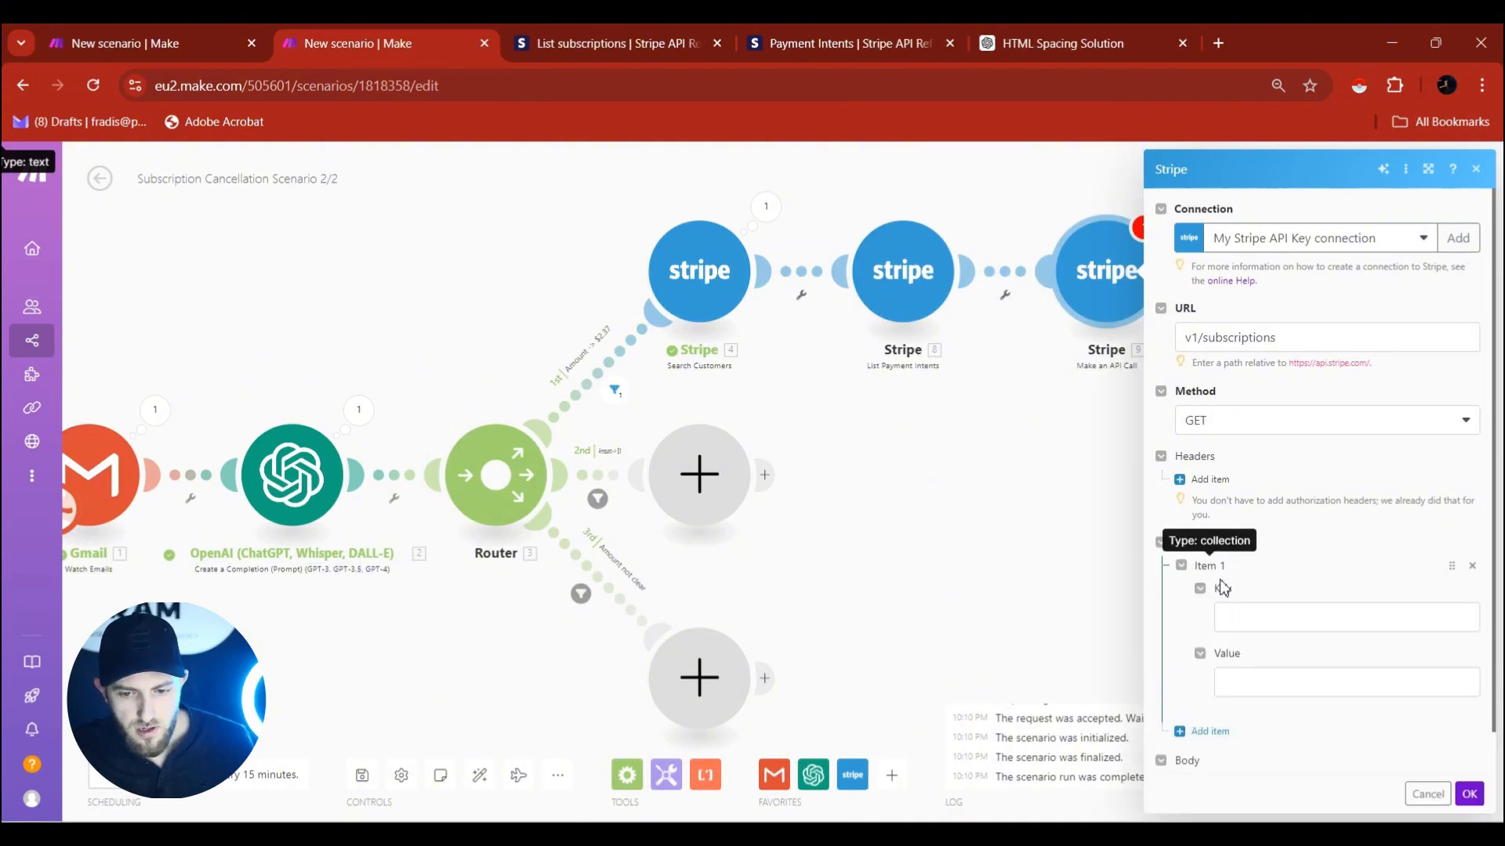
pyautogui.click(1280, 624)
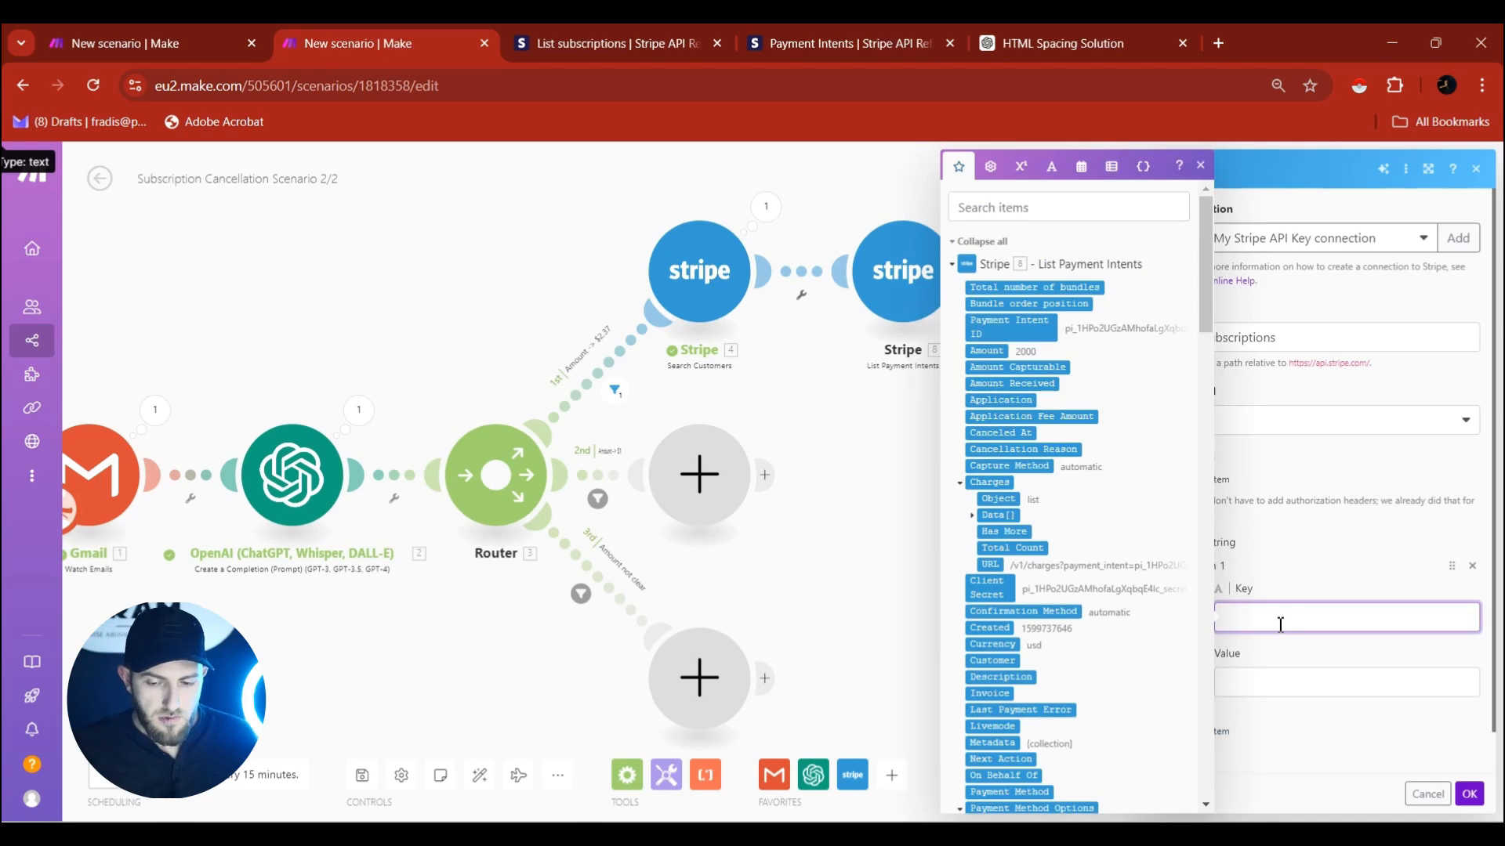
pyautogui.write('customer')
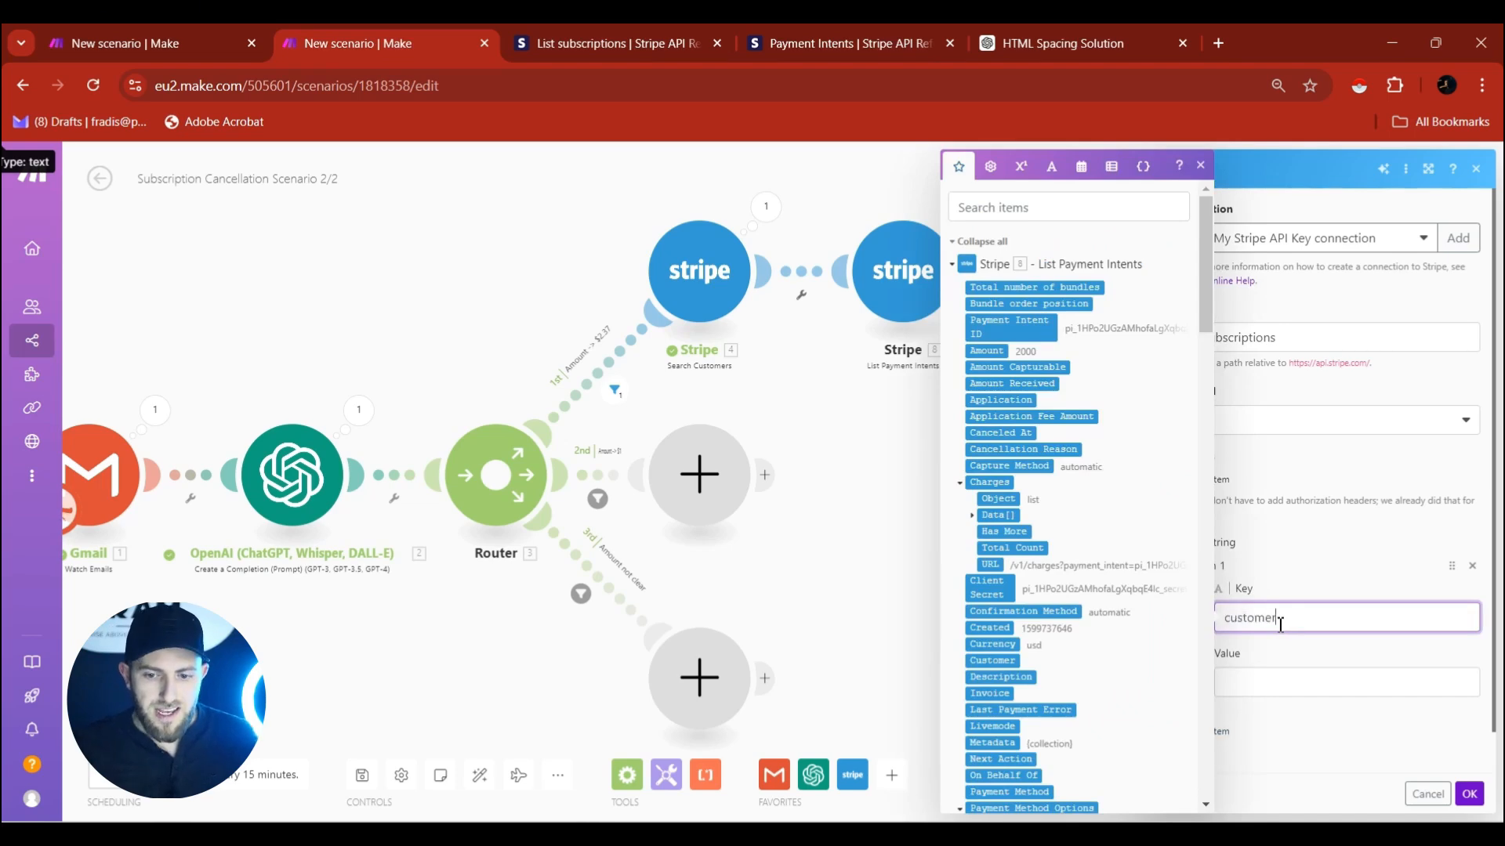
pyautogui.click(1306, 696)
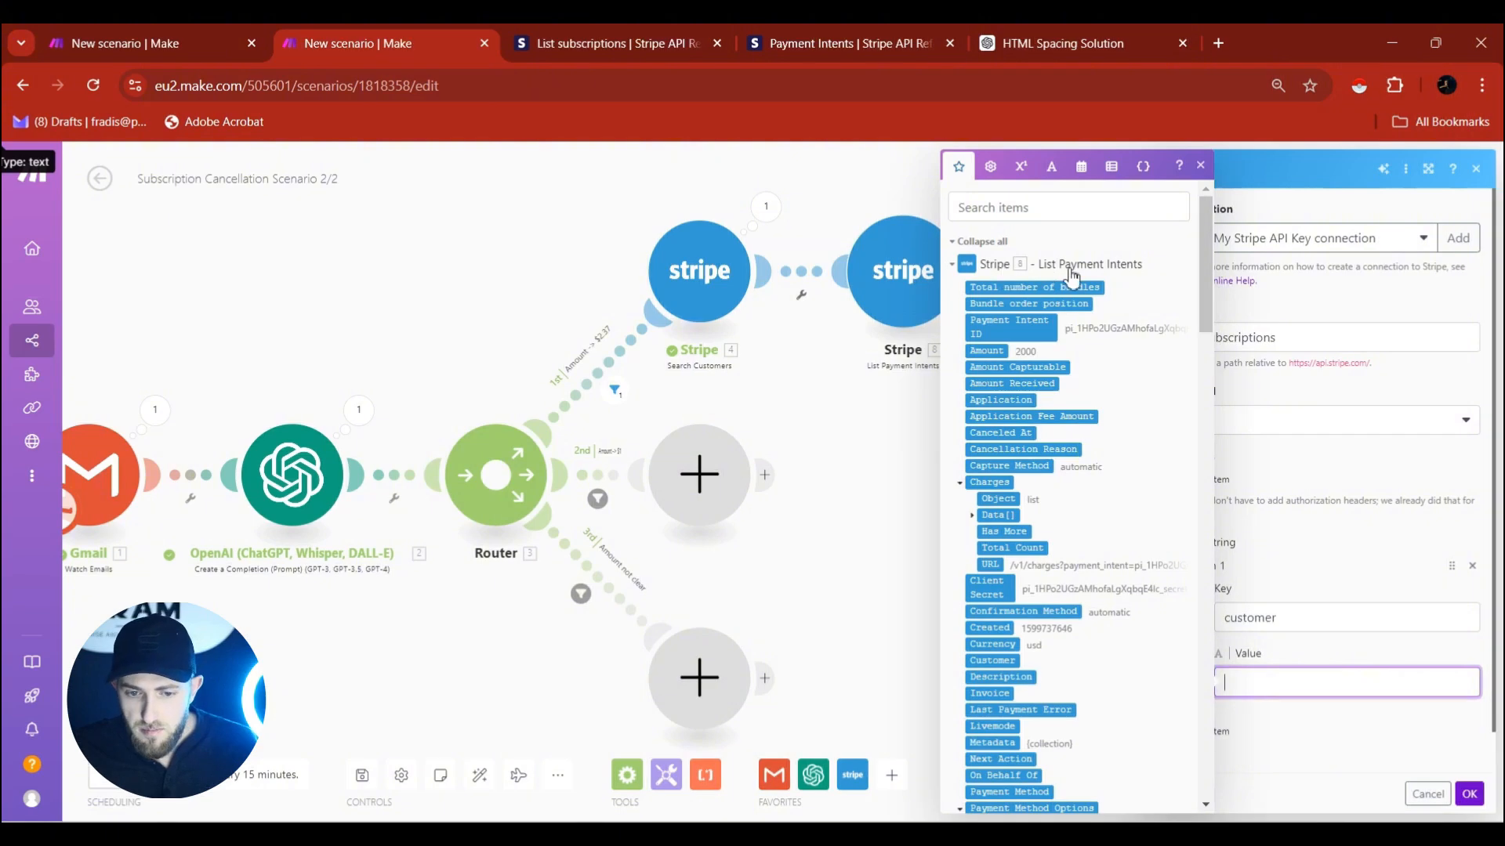
pyautogui.scroll(-4, 999, 368)
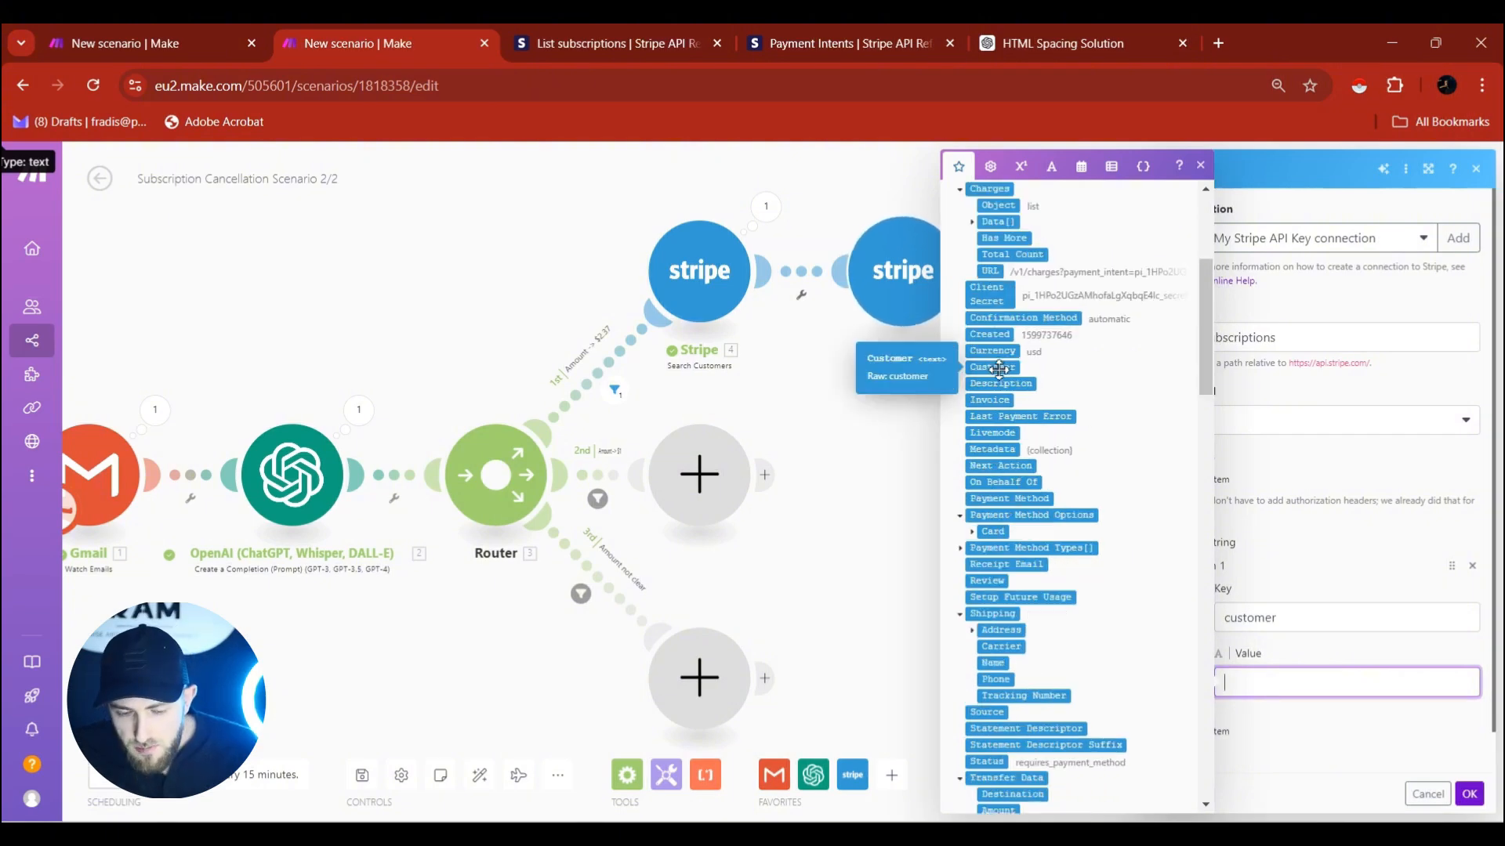
pyautogui.click(1000, 367)
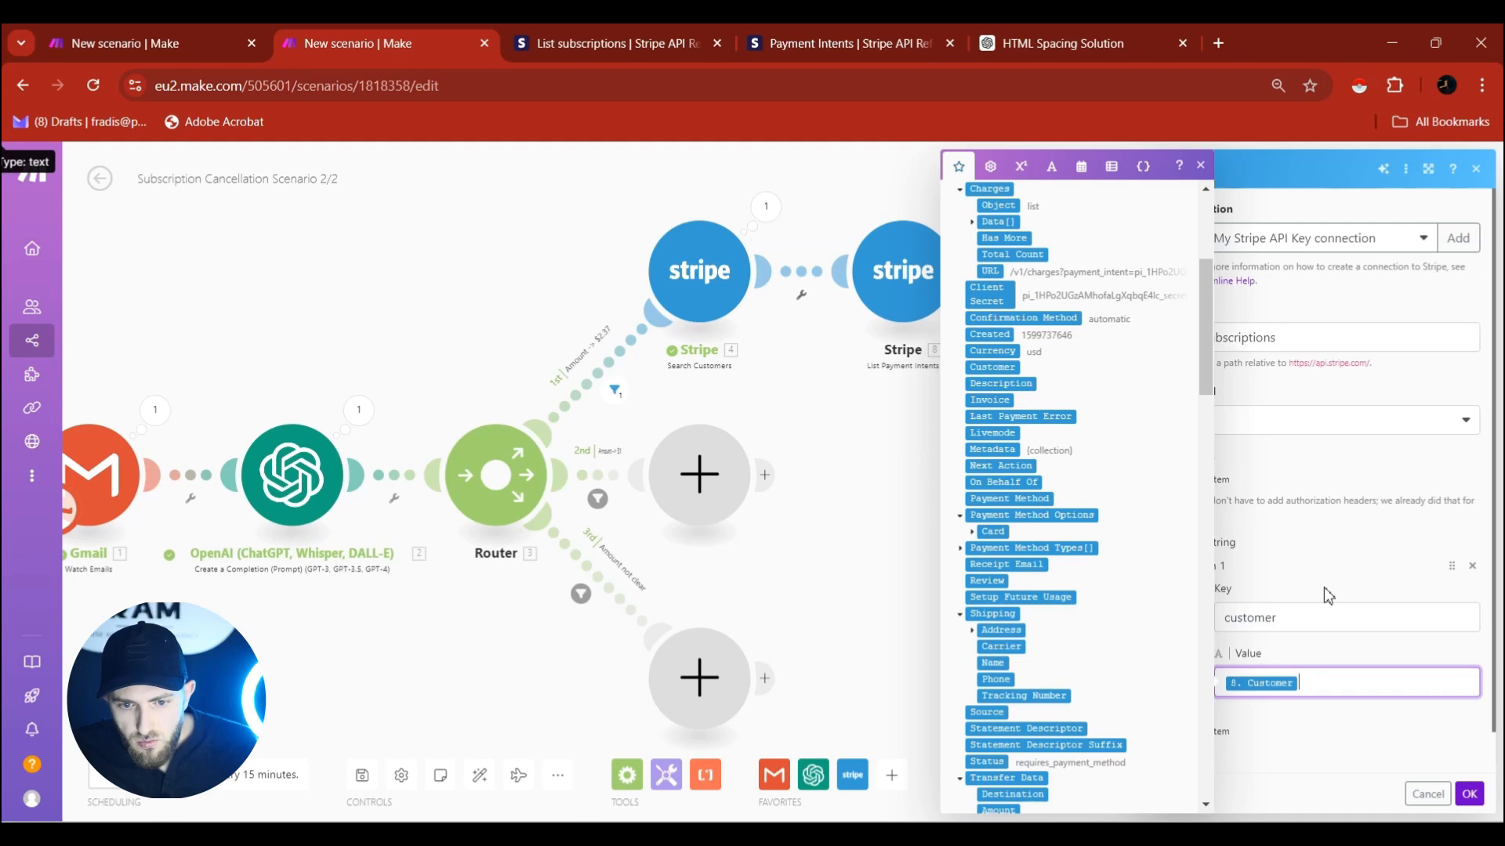
pyautogui.click(1471, 797)
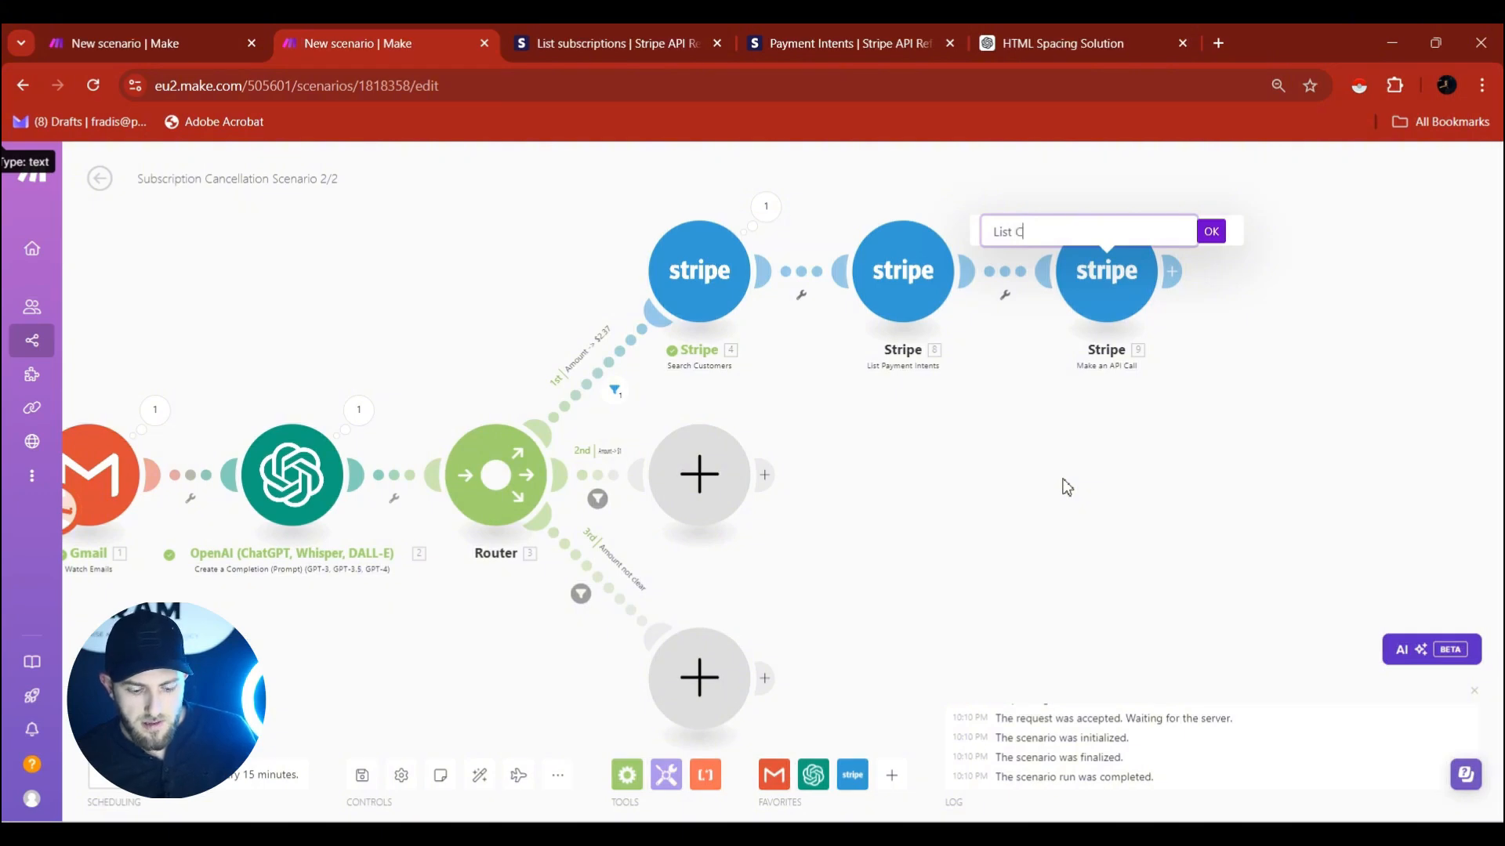
# Name module 9 'List Customer's Subscriptions' and re-centre the Stripe modules on the canvas.
pyautogui.write("Customer's Subscriptions")
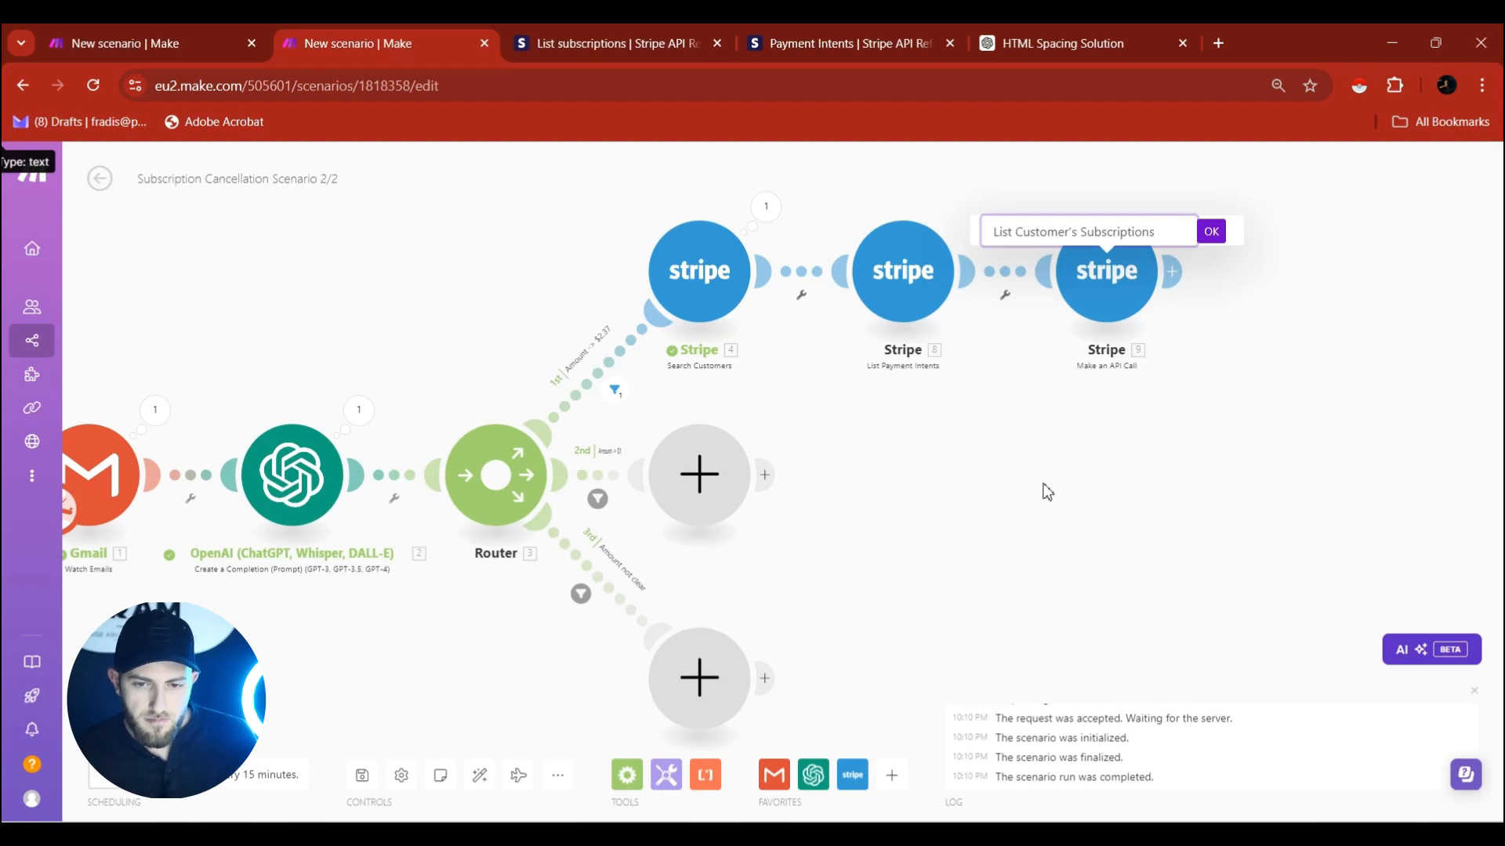
pyautogui.click(1211, 232)
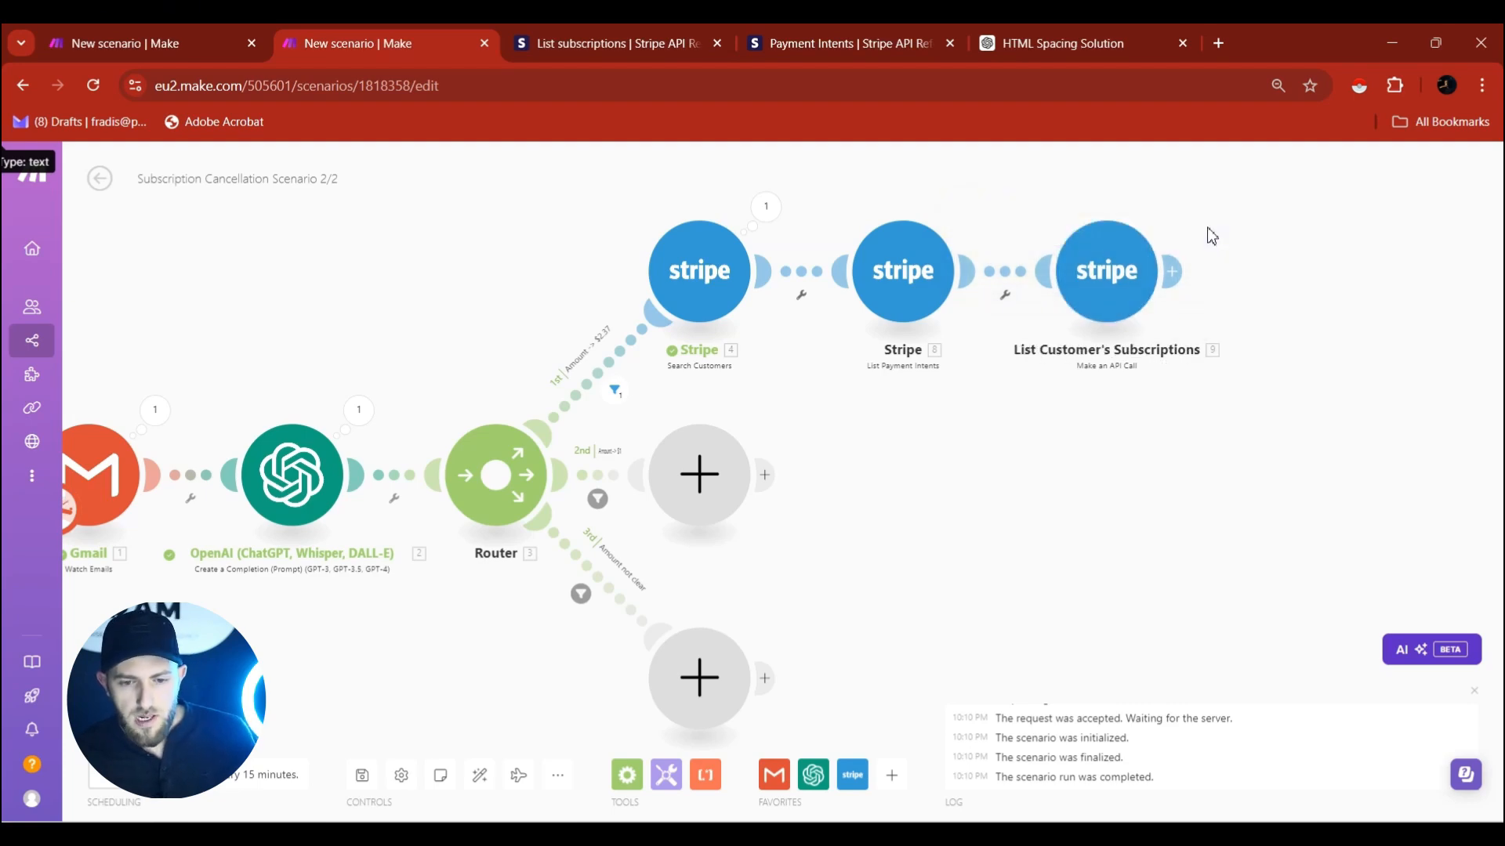
pyautogui.moveTo(1212, 235); pyautogui.dragTo(1325, 248)
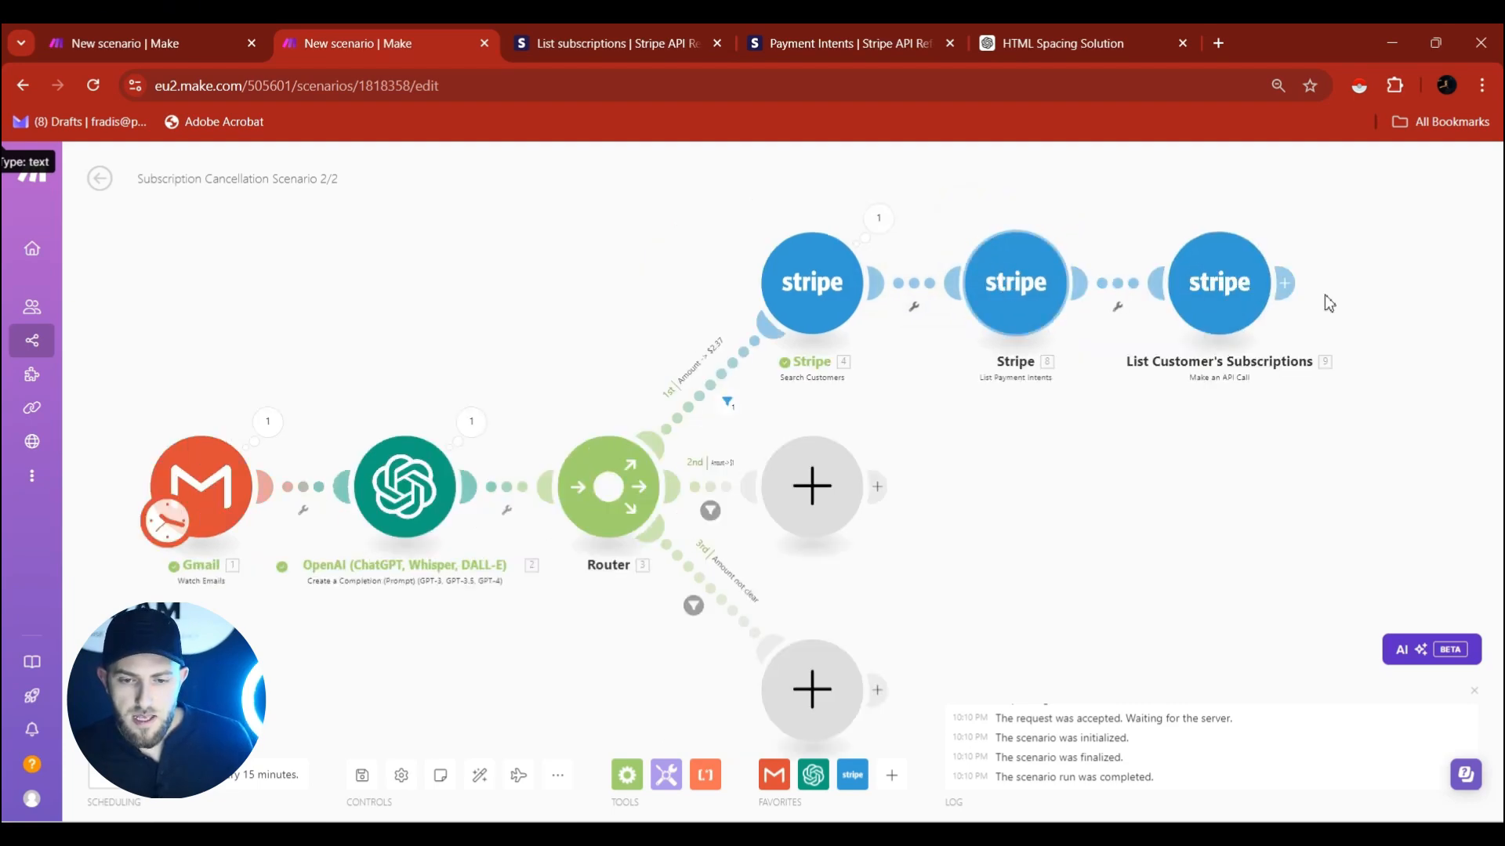
# Add an 'Amount -> $2.37' filter passing only when 8. Amount equals 237 (case insensitive).
pyautogui.click(1122, 290)
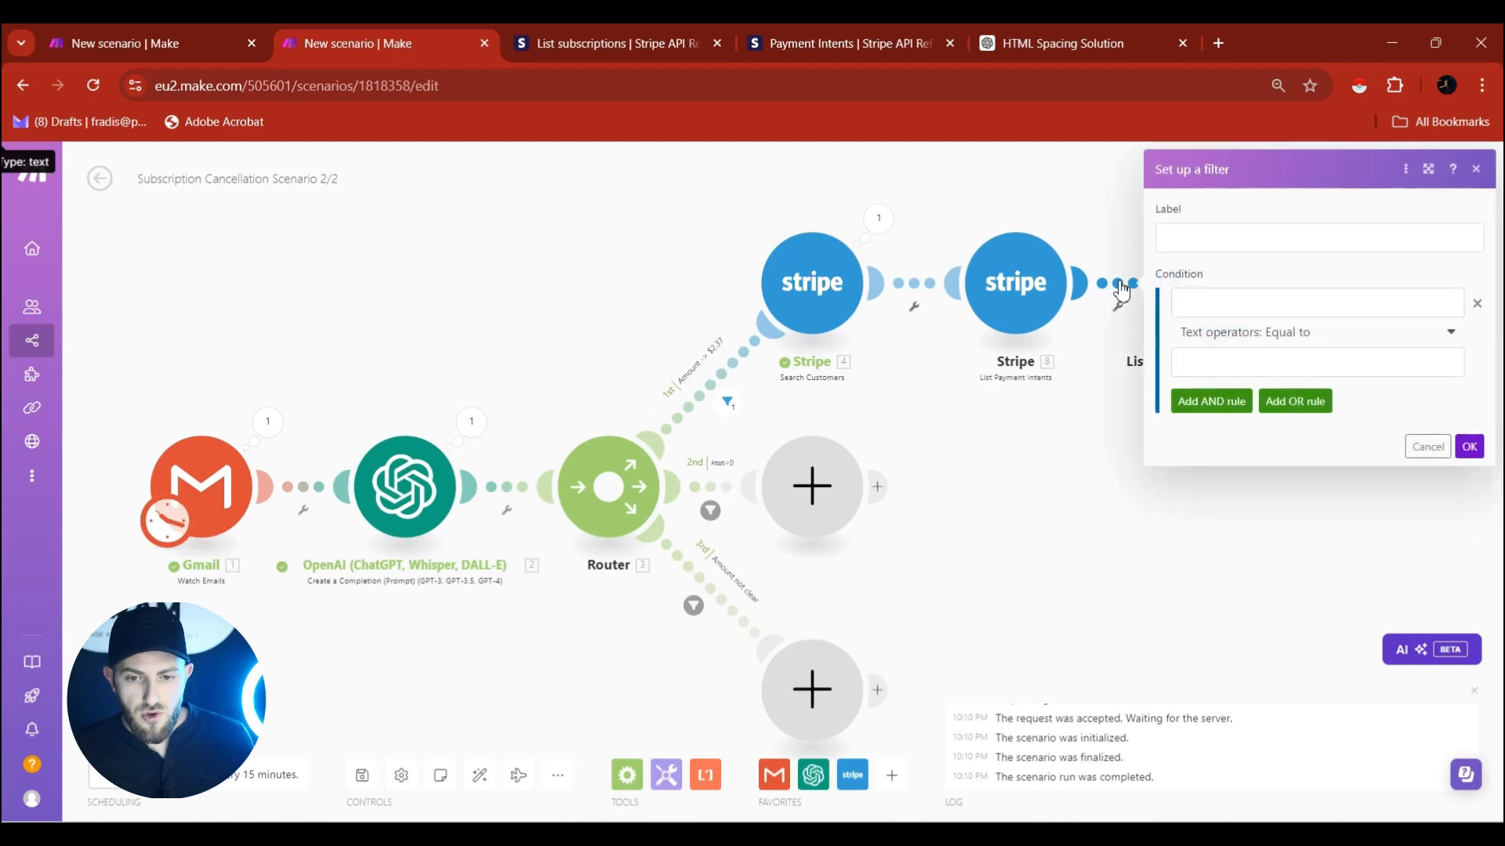
pyautogui.click(1206, 244)
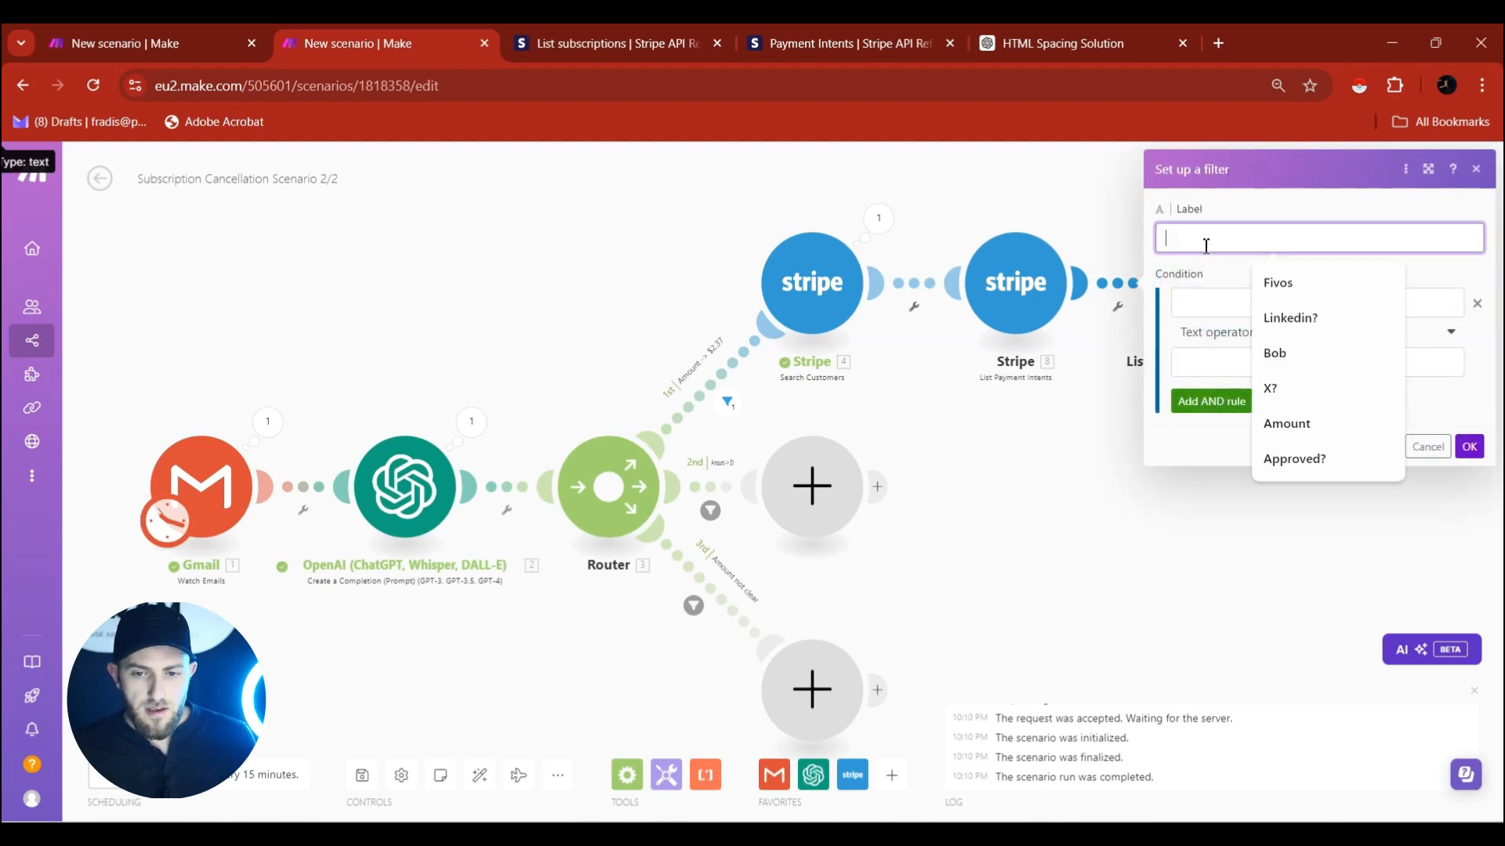
pyautogui.write('Amount -> $2.37')
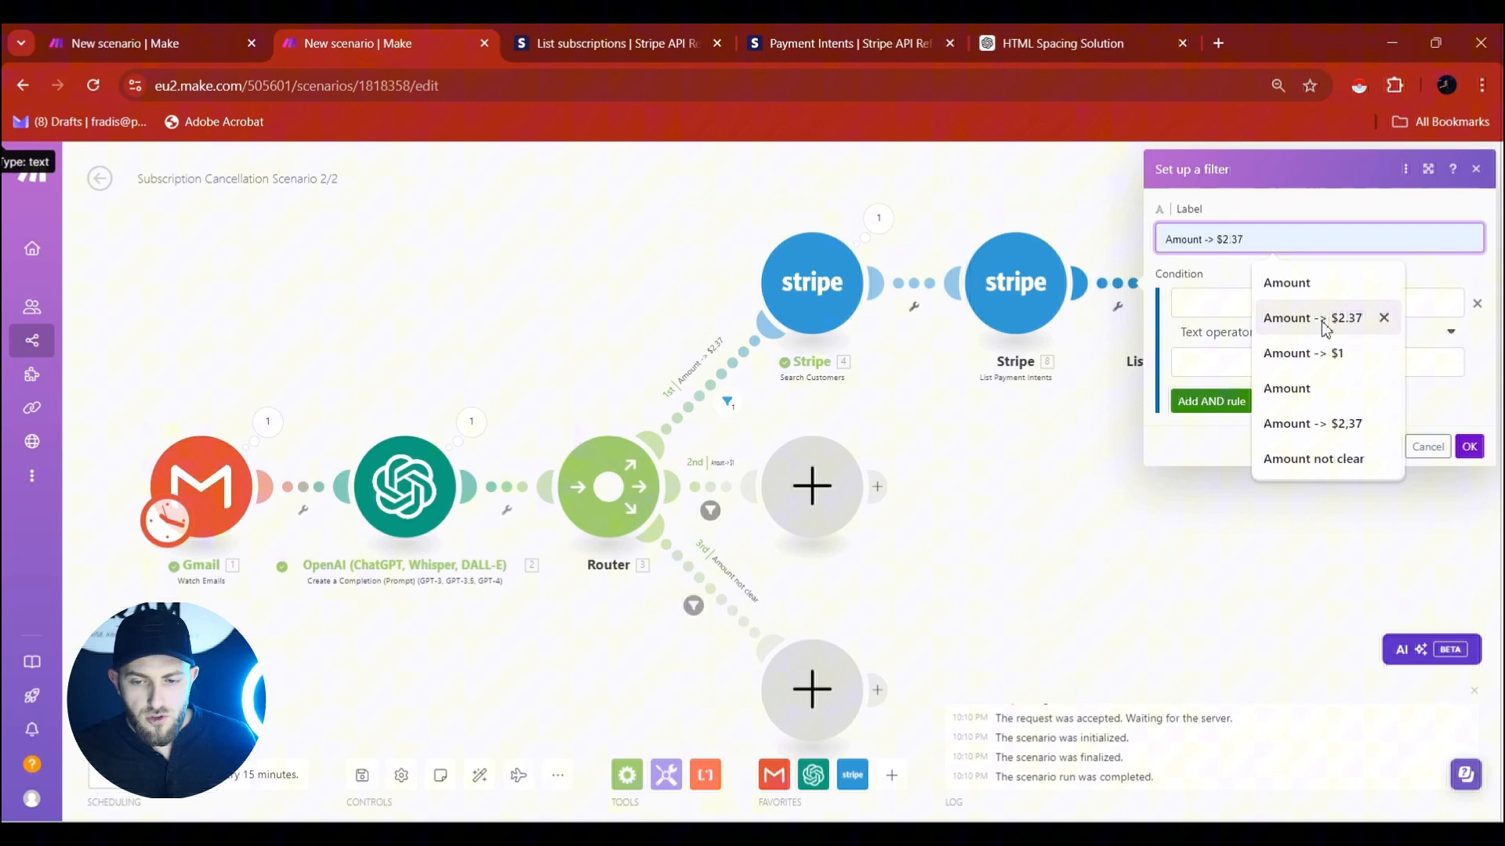
pyautogui.click(1327, 321)
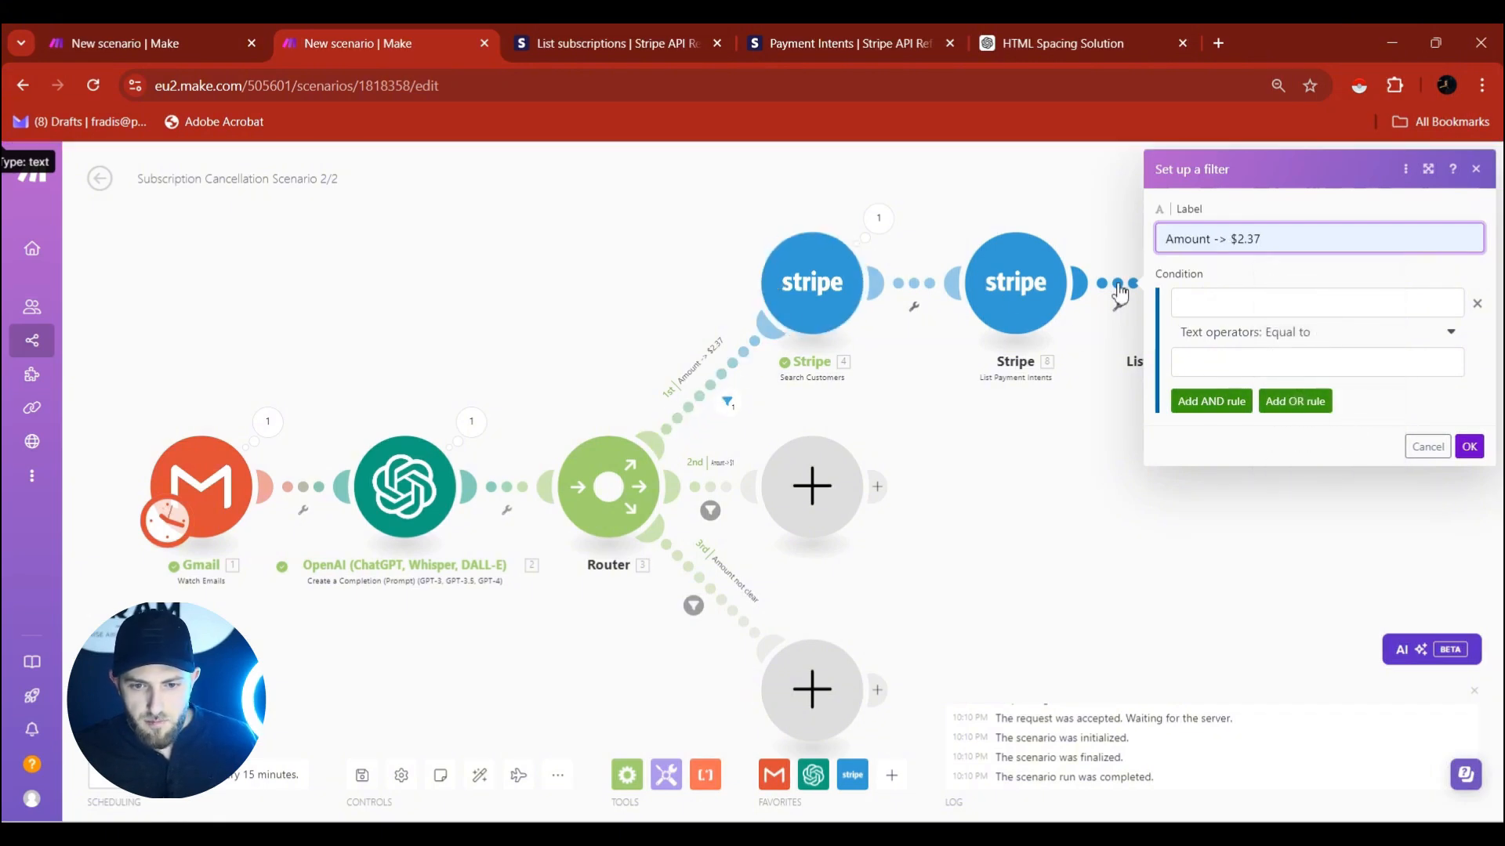
pyautogui.click(1238, 301)
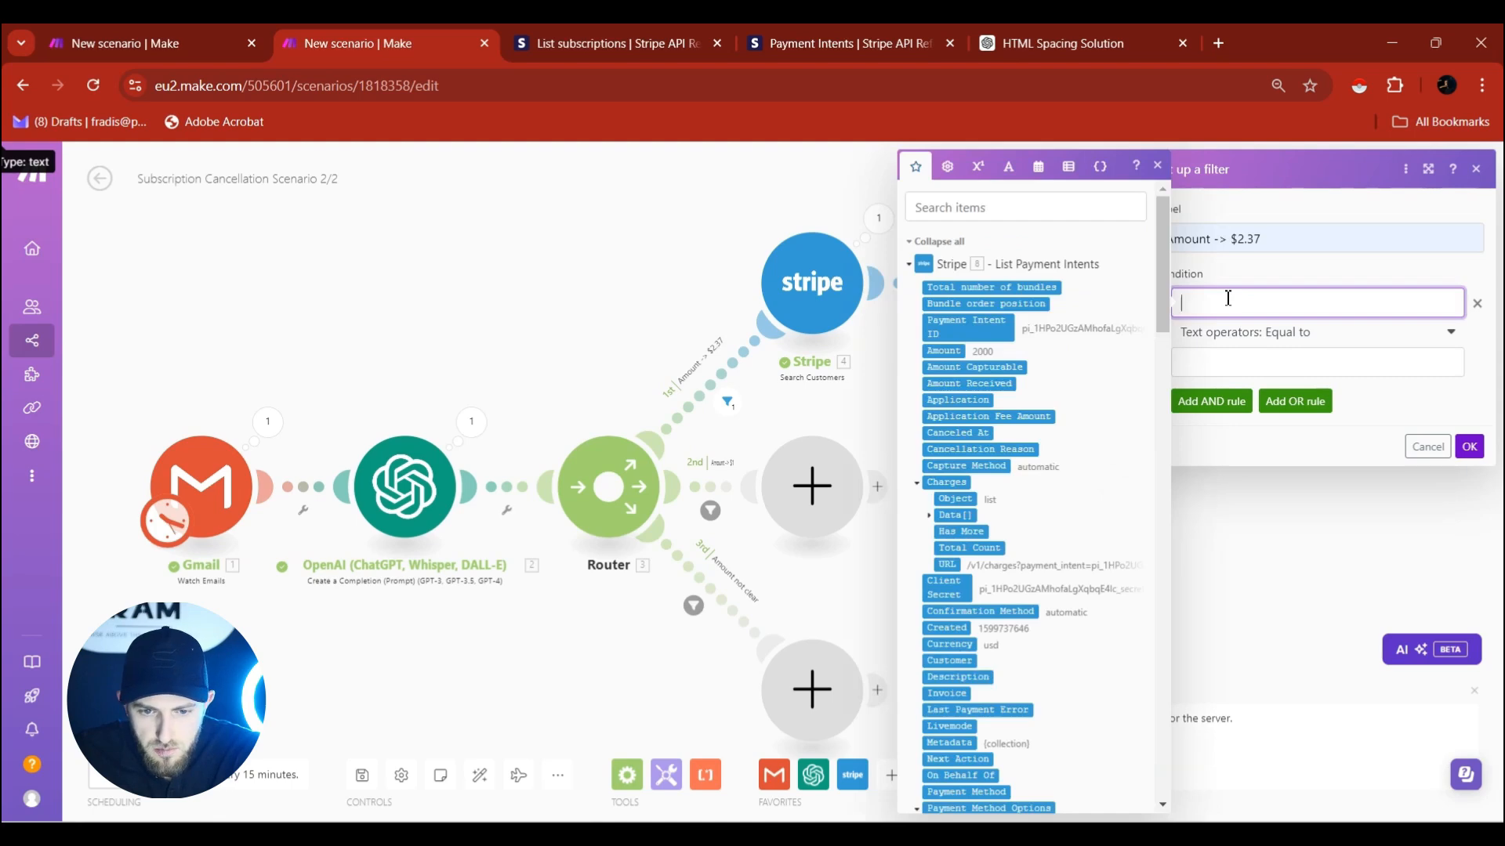
pyautogui.click(958, 351)
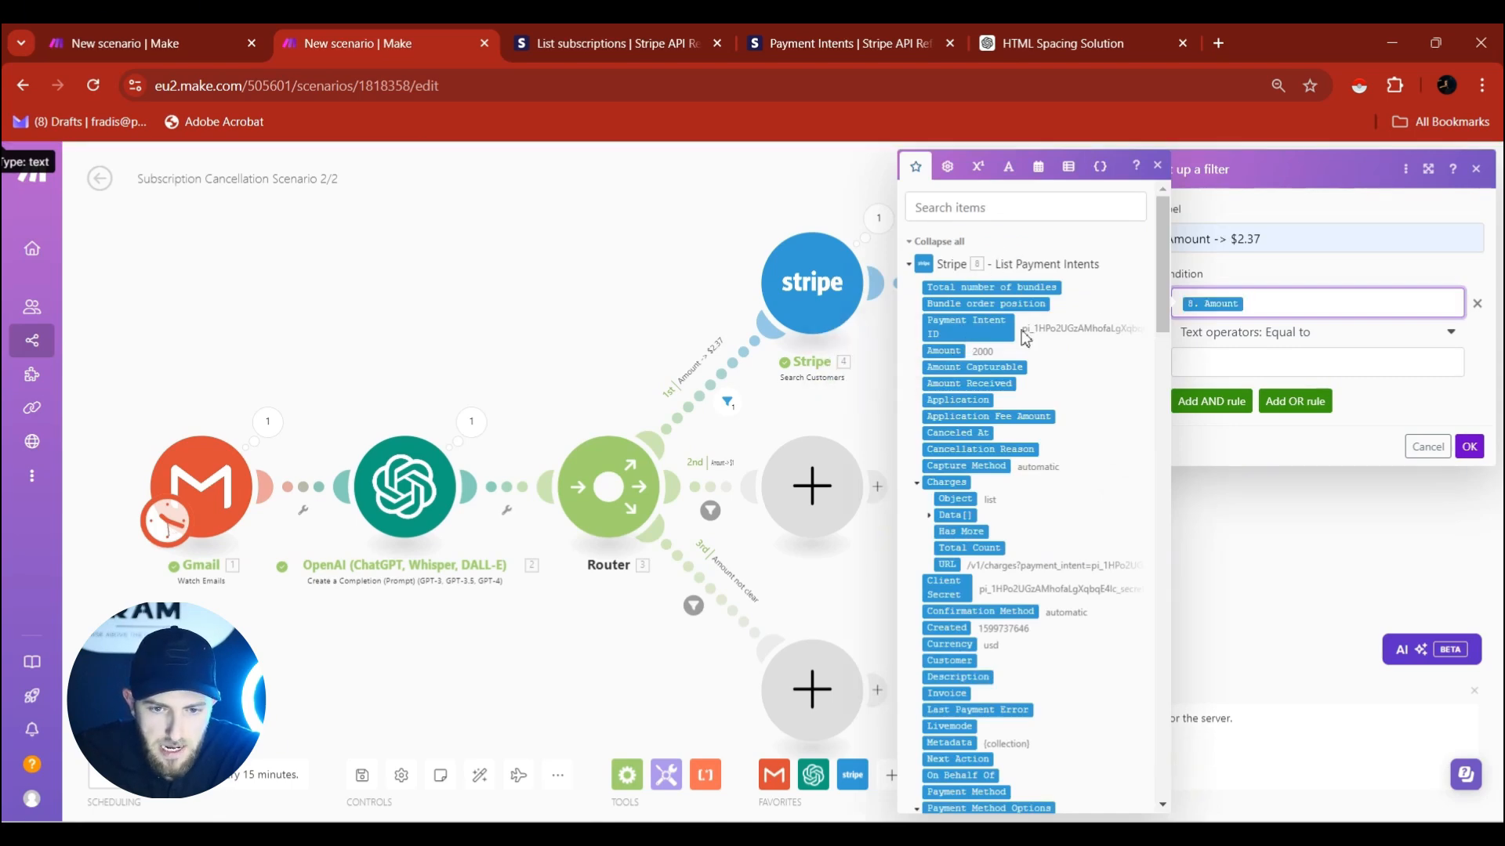
pyautogui.click(1275, 345)
pyautogui.click(1270, 518)
pyautogui.click(1238, 362)
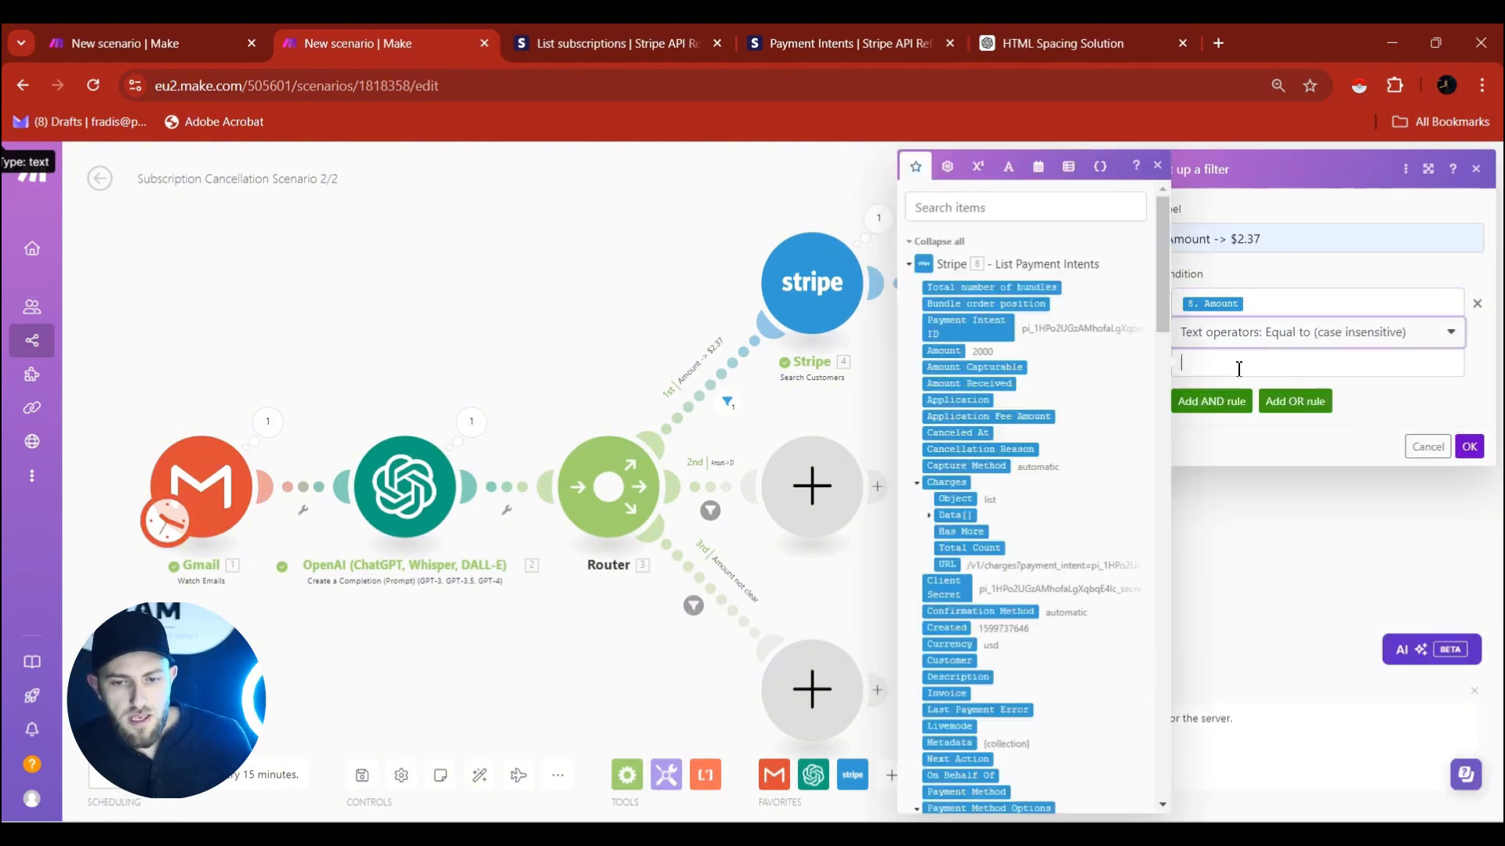
pyautogui.doubleClick(1242, 241)
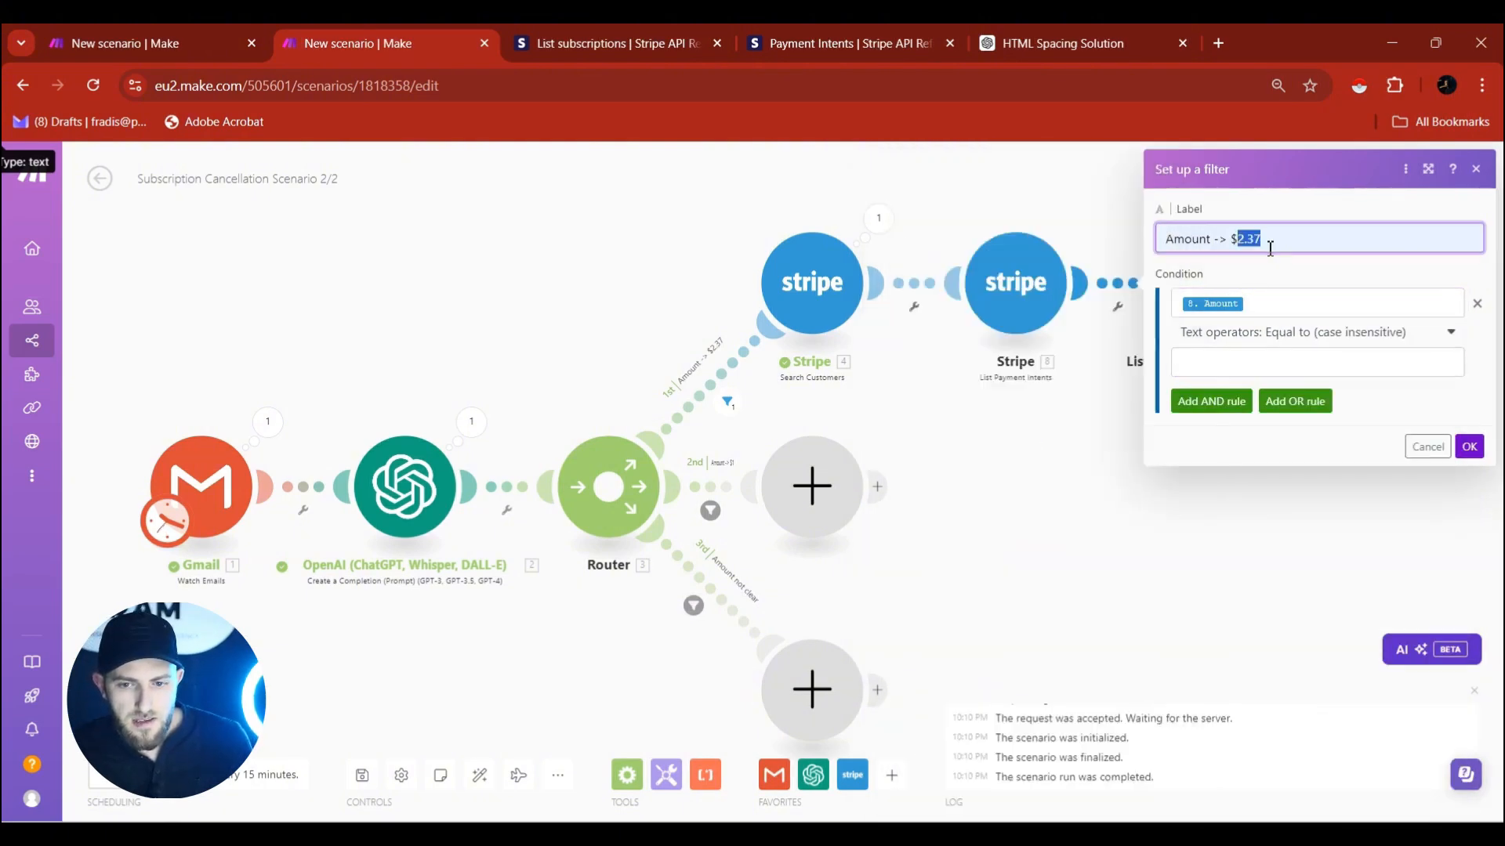
pyautogui.click(1249, 365)
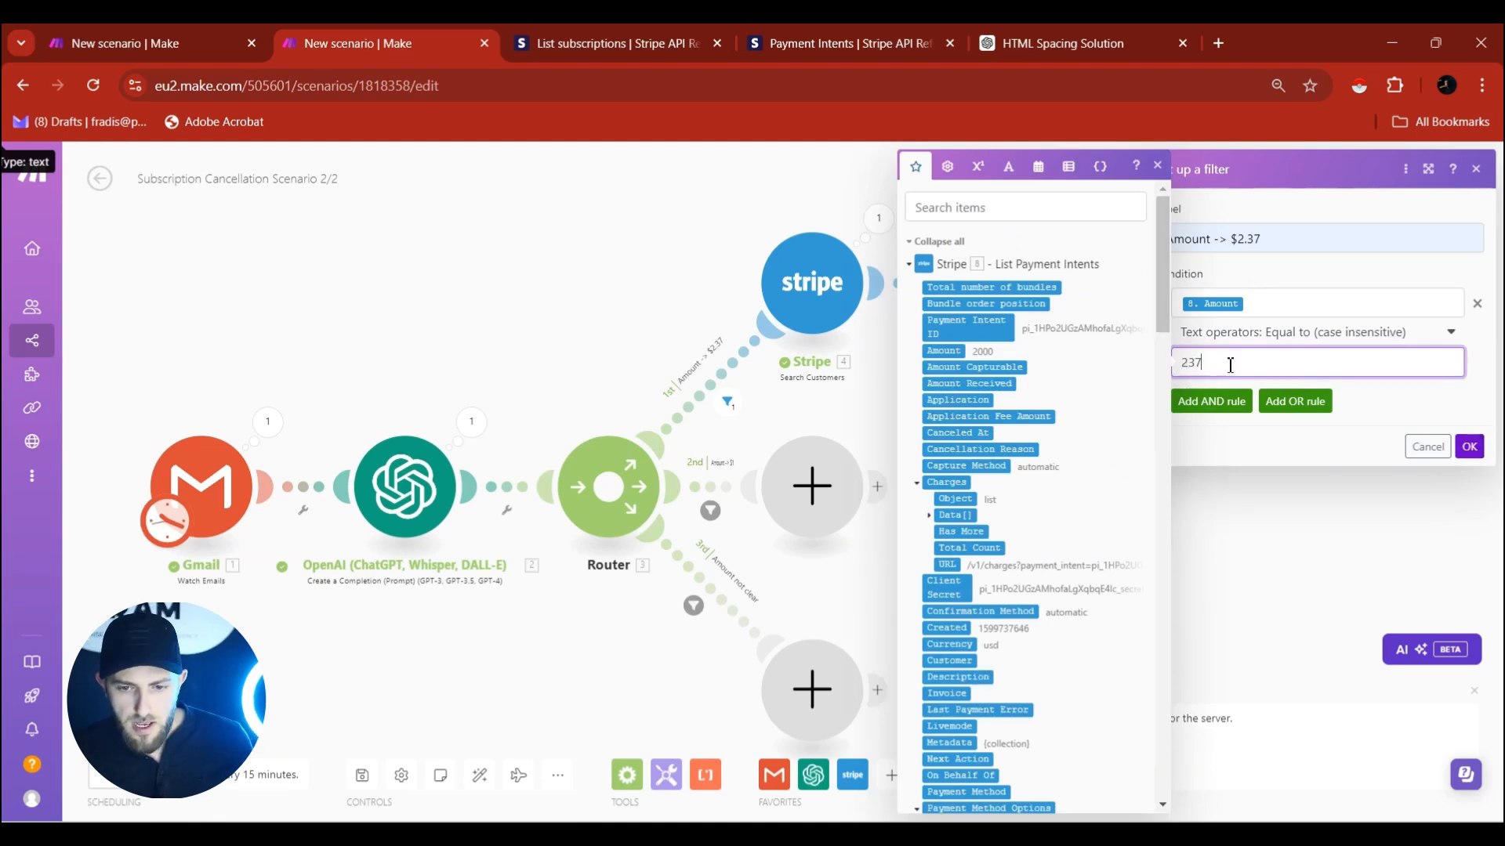
pyautogui.click(1470, 447)
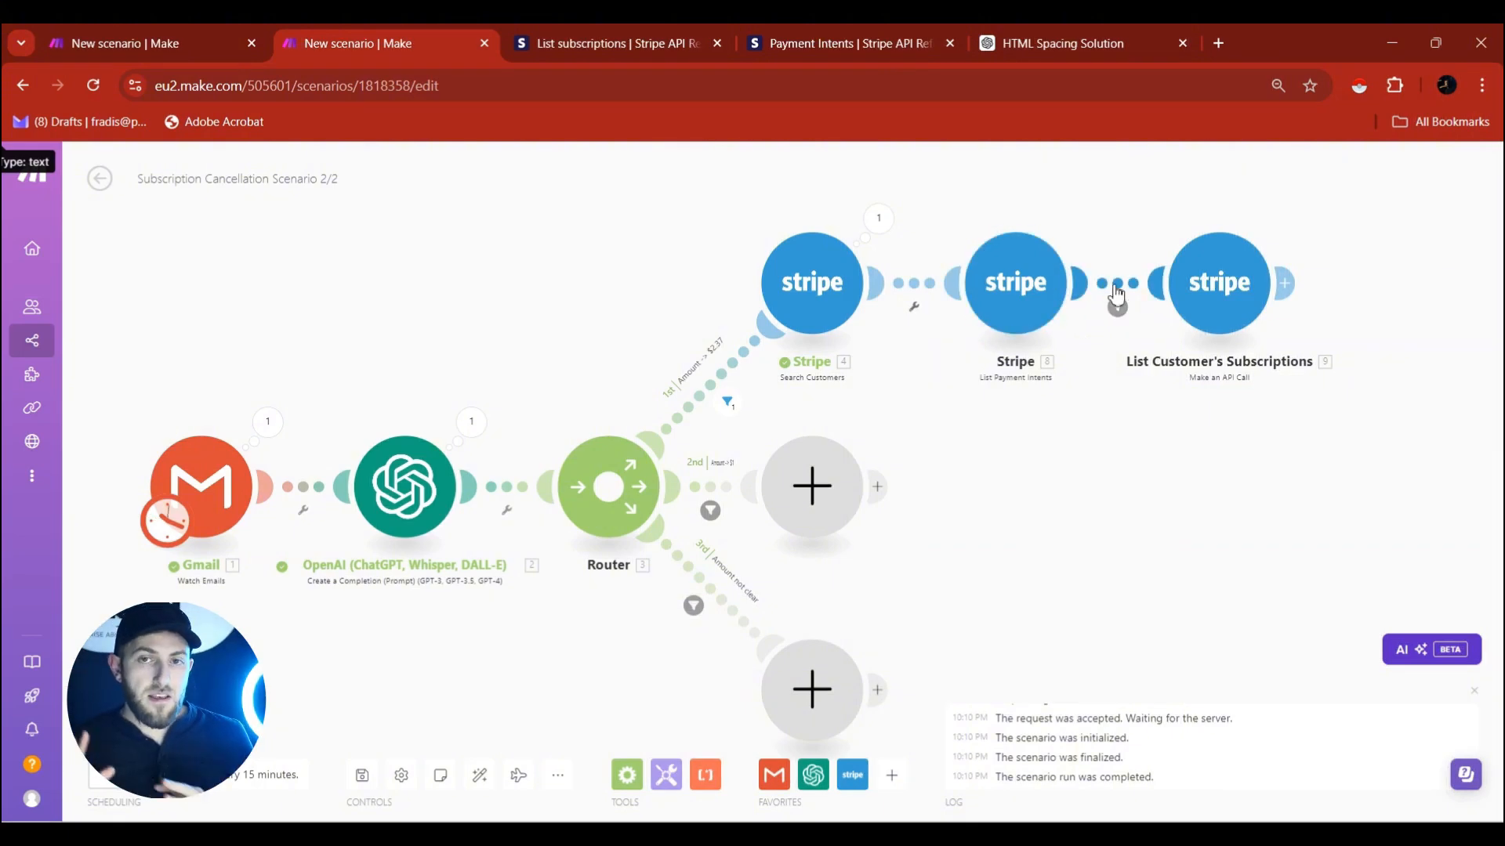
# Append a new Stripe 'Make an API Call' module after module 9, then return to the Stripe docs.
pyautogui.click(1289, 282)
pyautogui.click(1241, 309)
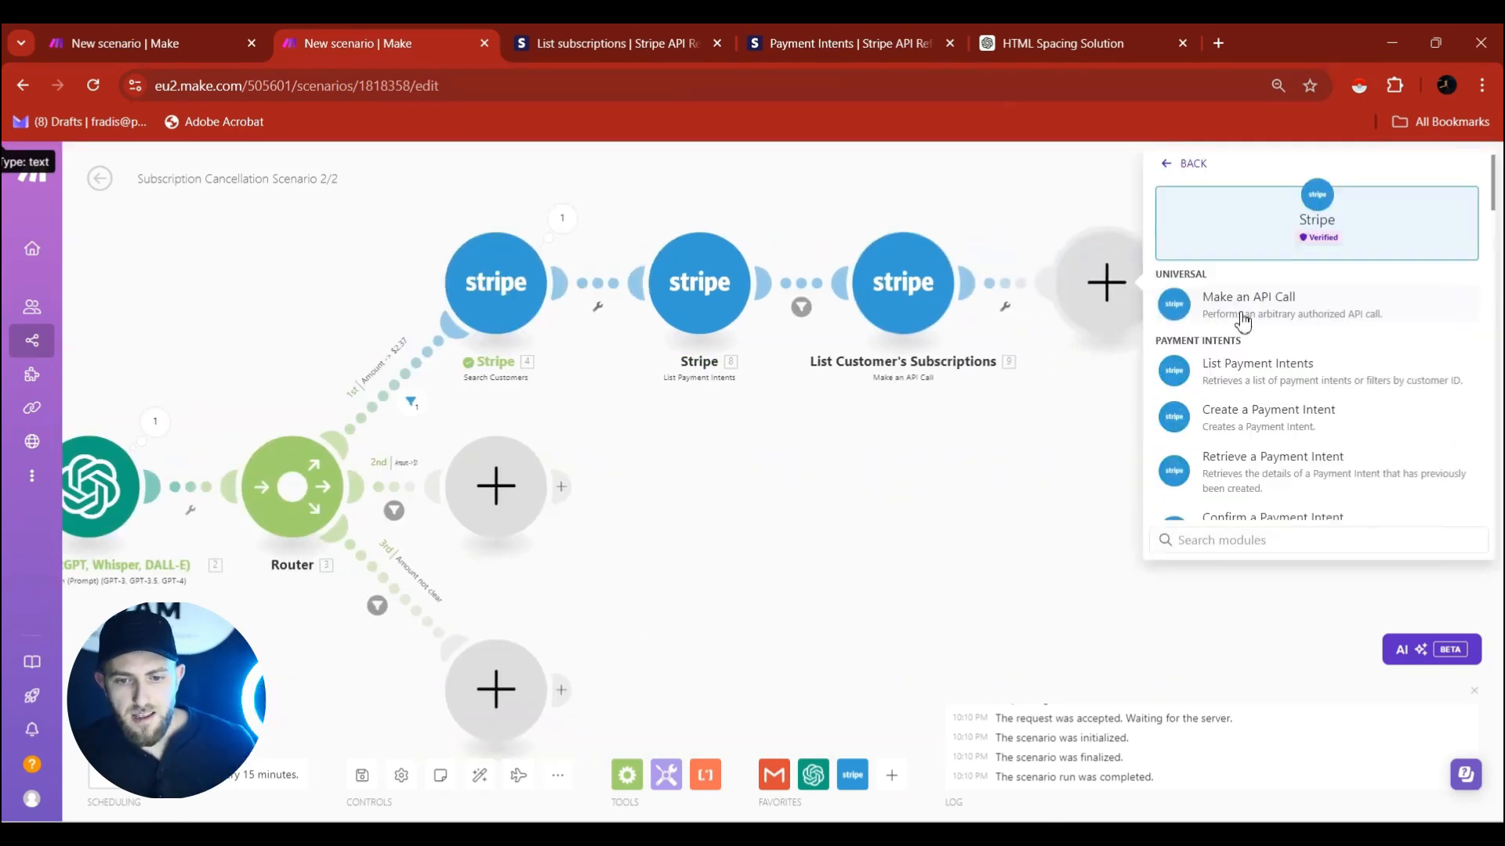
pyautogui.click(1254, 310)
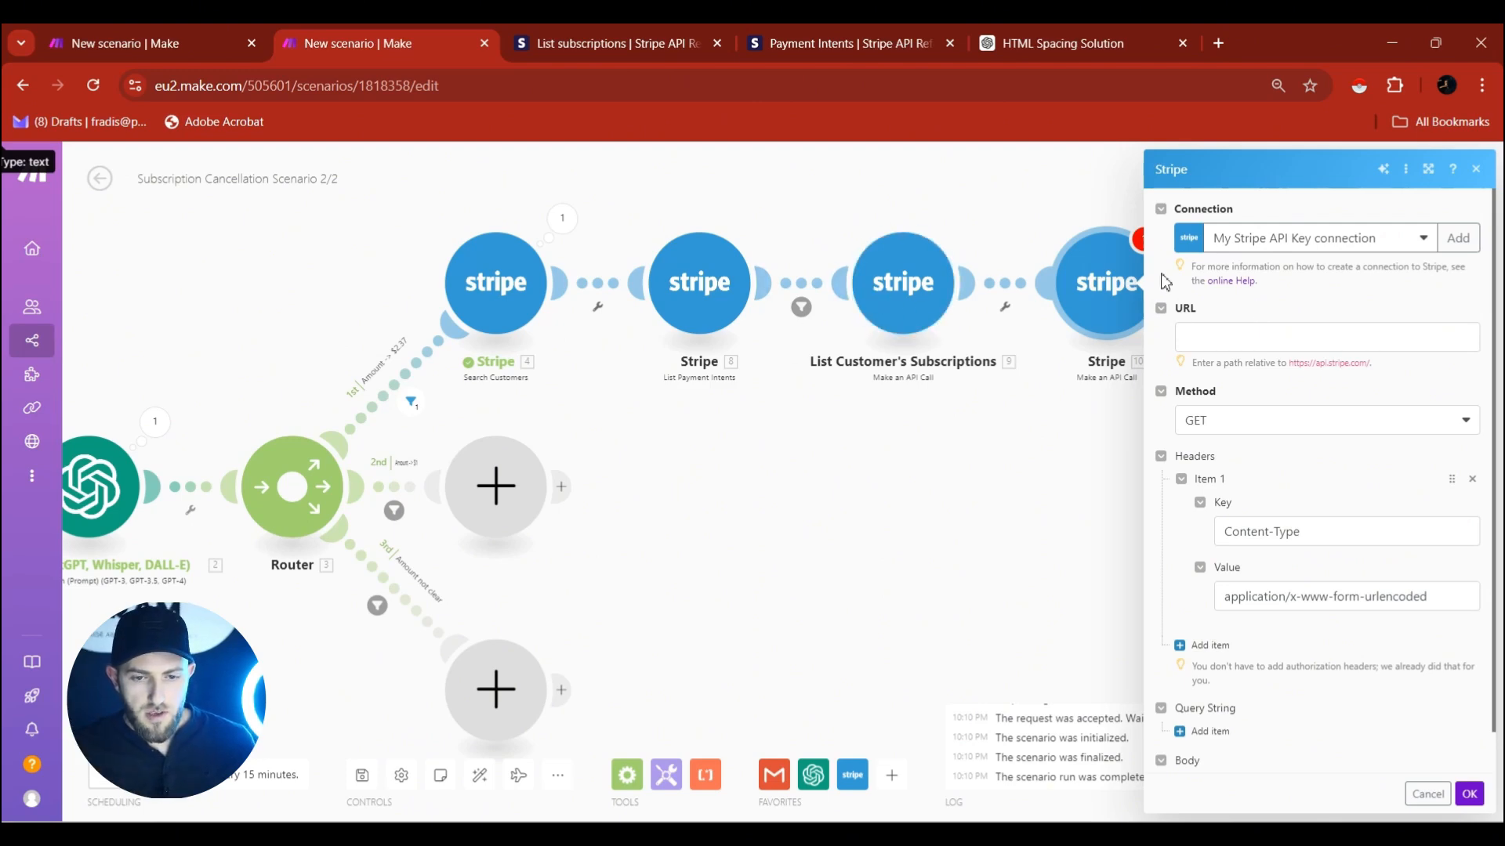
pyautogui.click(566, 33)
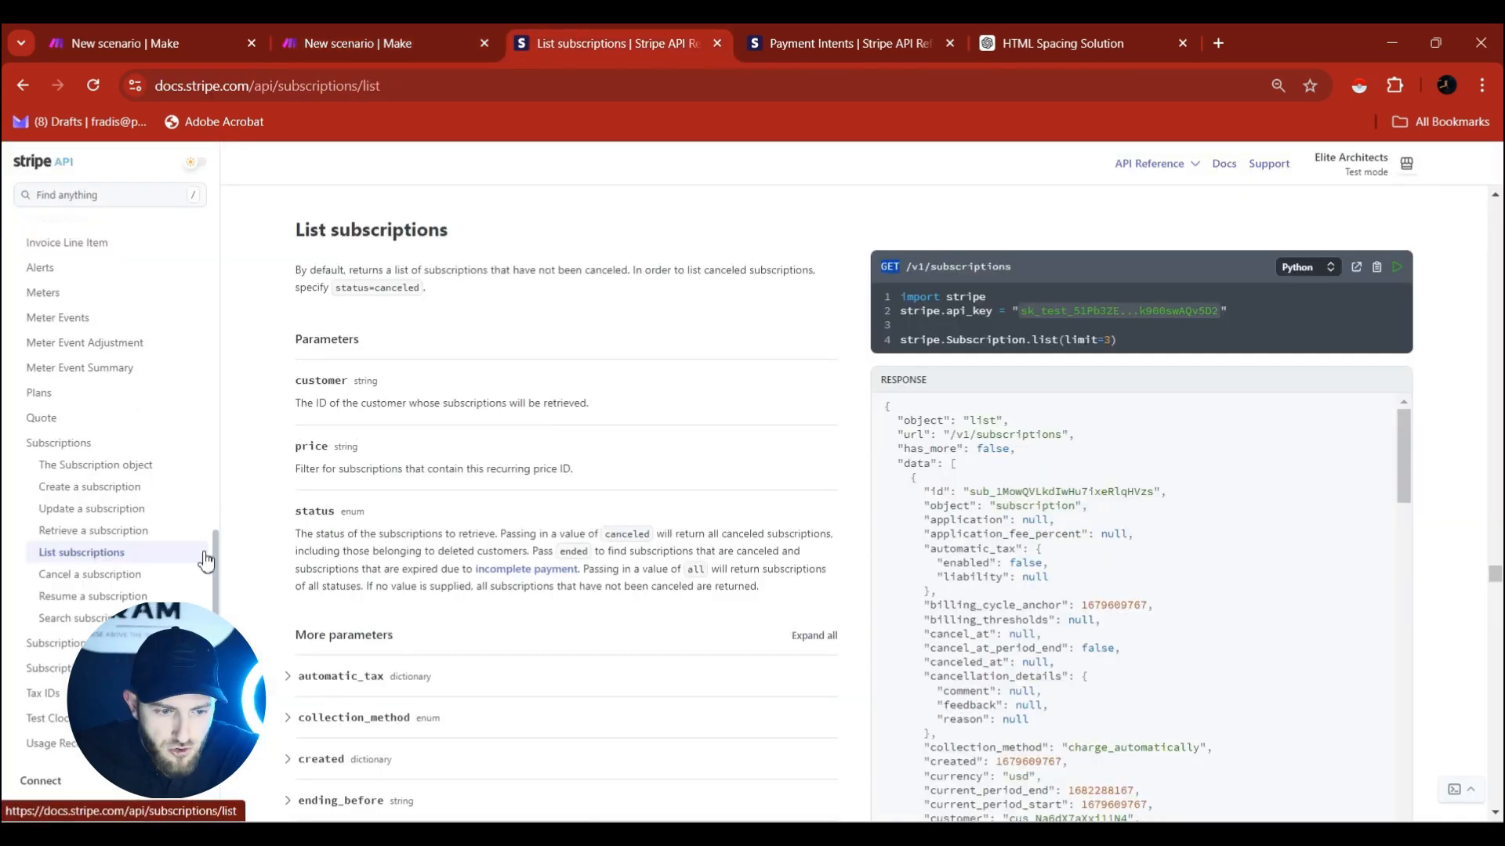
# Copy the /v1/subscriptions/:id path from the Cancel a subscription reference.
pyautogui.click(69, 579)
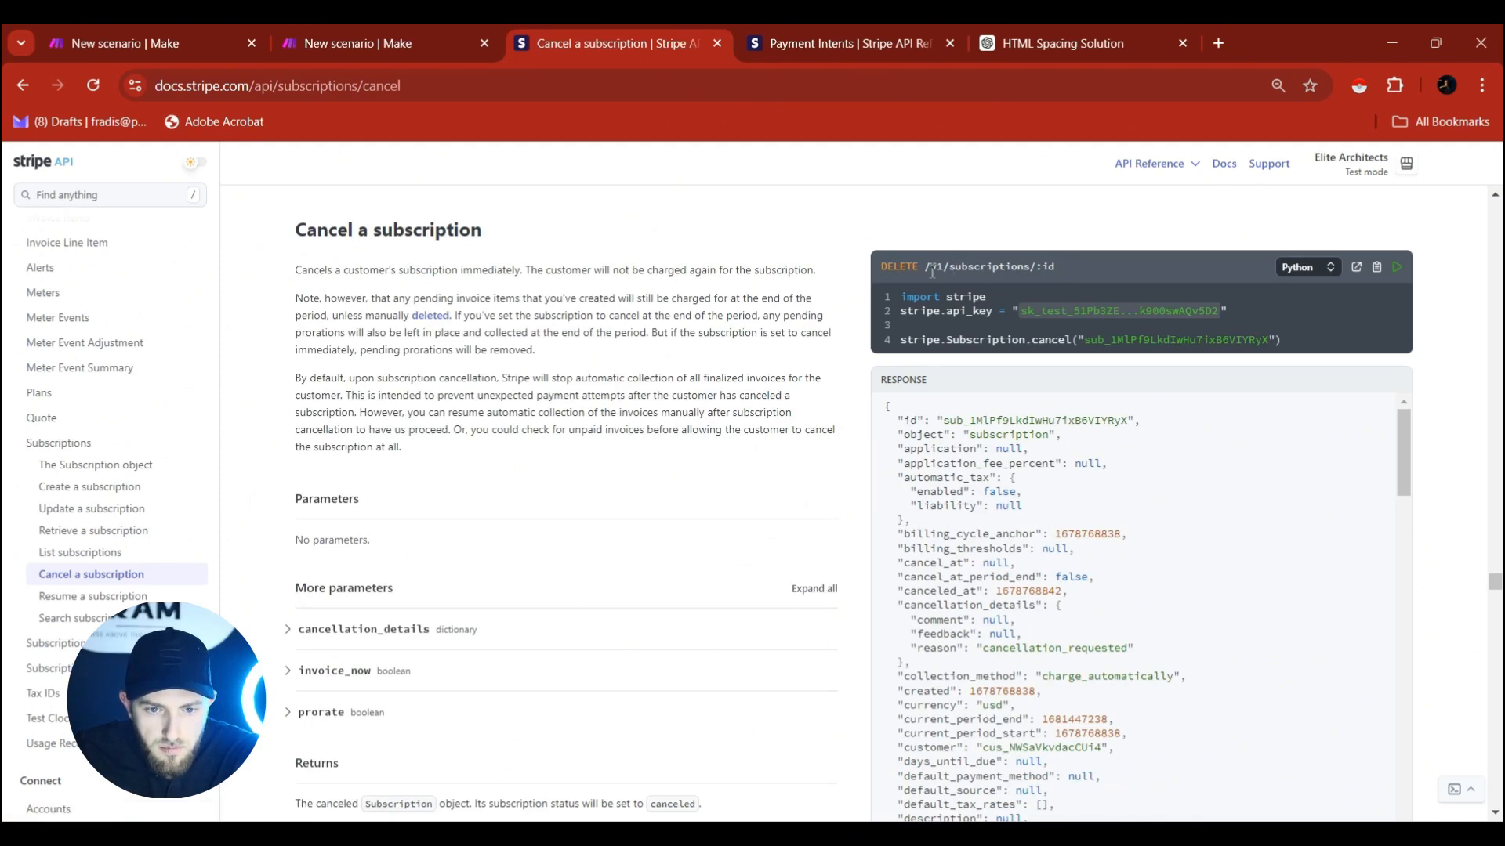
pyautogui.moveTo(950, 274); pyautogui.dragTo(1051, 267)
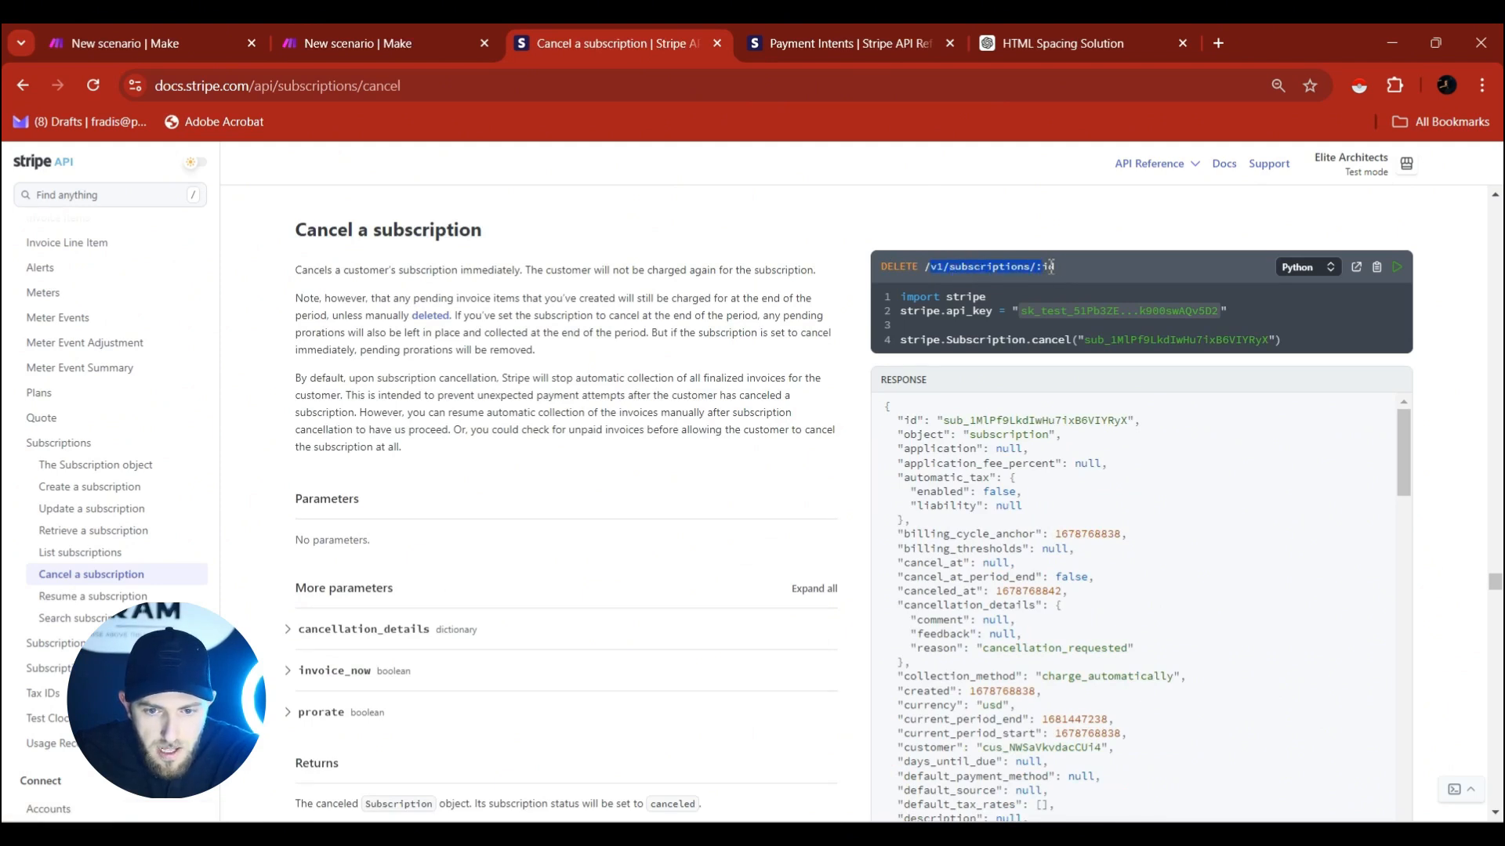
pyautogui.rightClick(1044, 272)
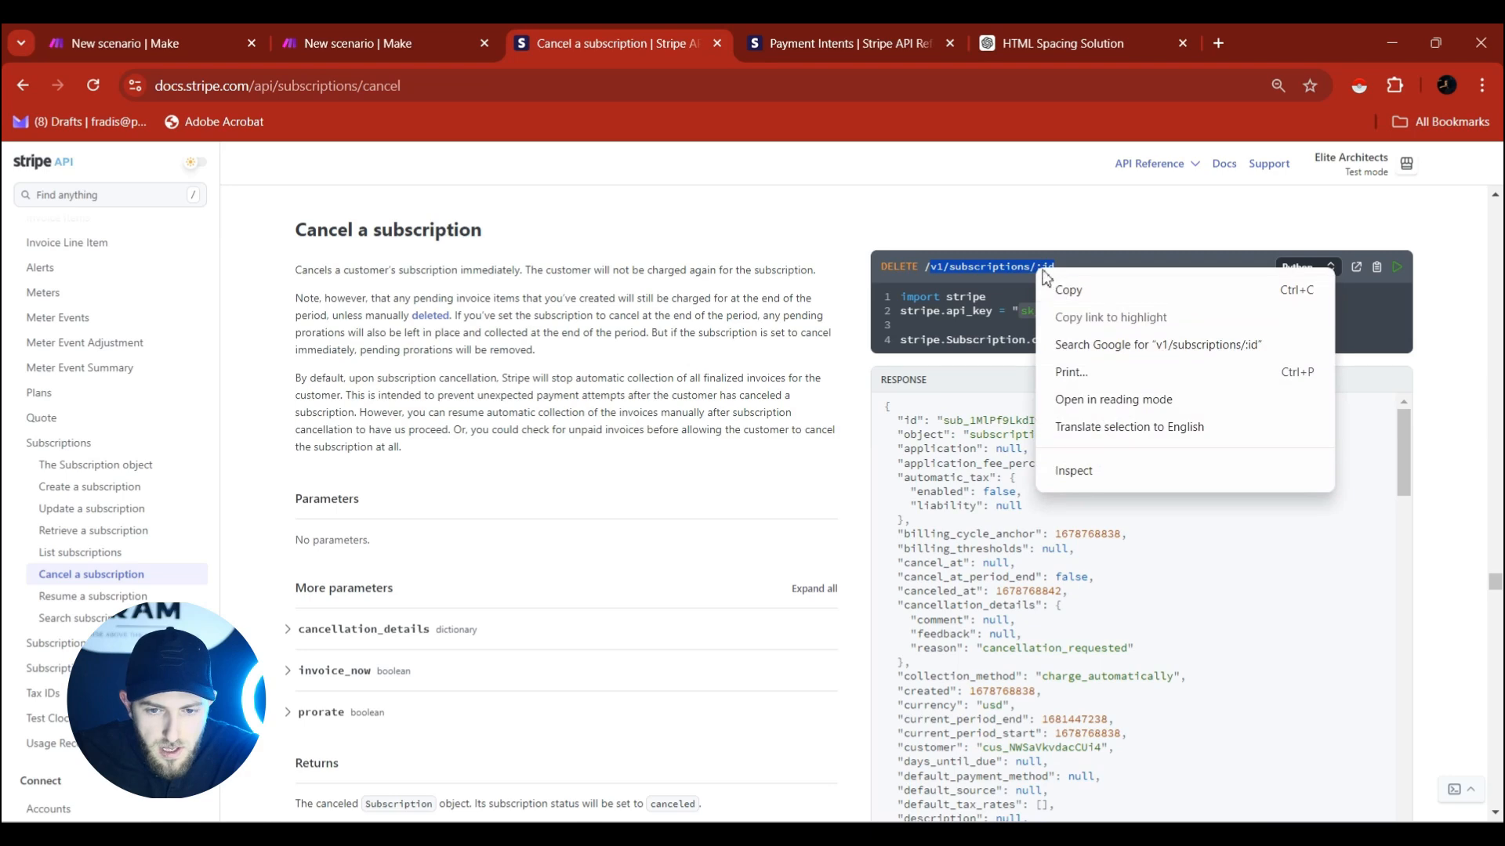
pyautogui.click(1078, 291)
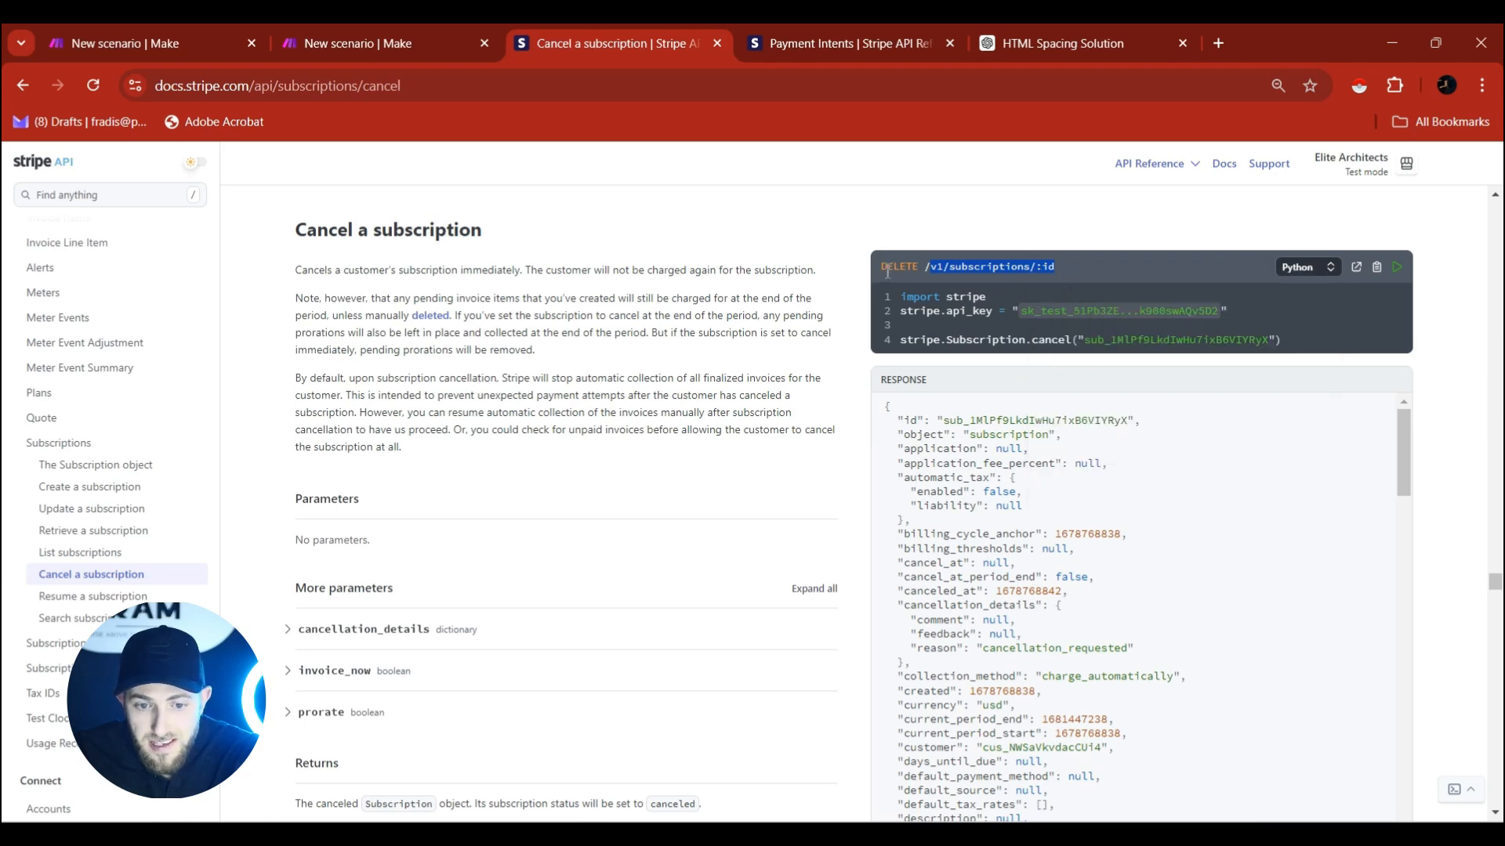
# Paste v1/subscriptions/:id as the new API call's URL and set the method to DELETE.
pyautogui.click(353, 43)
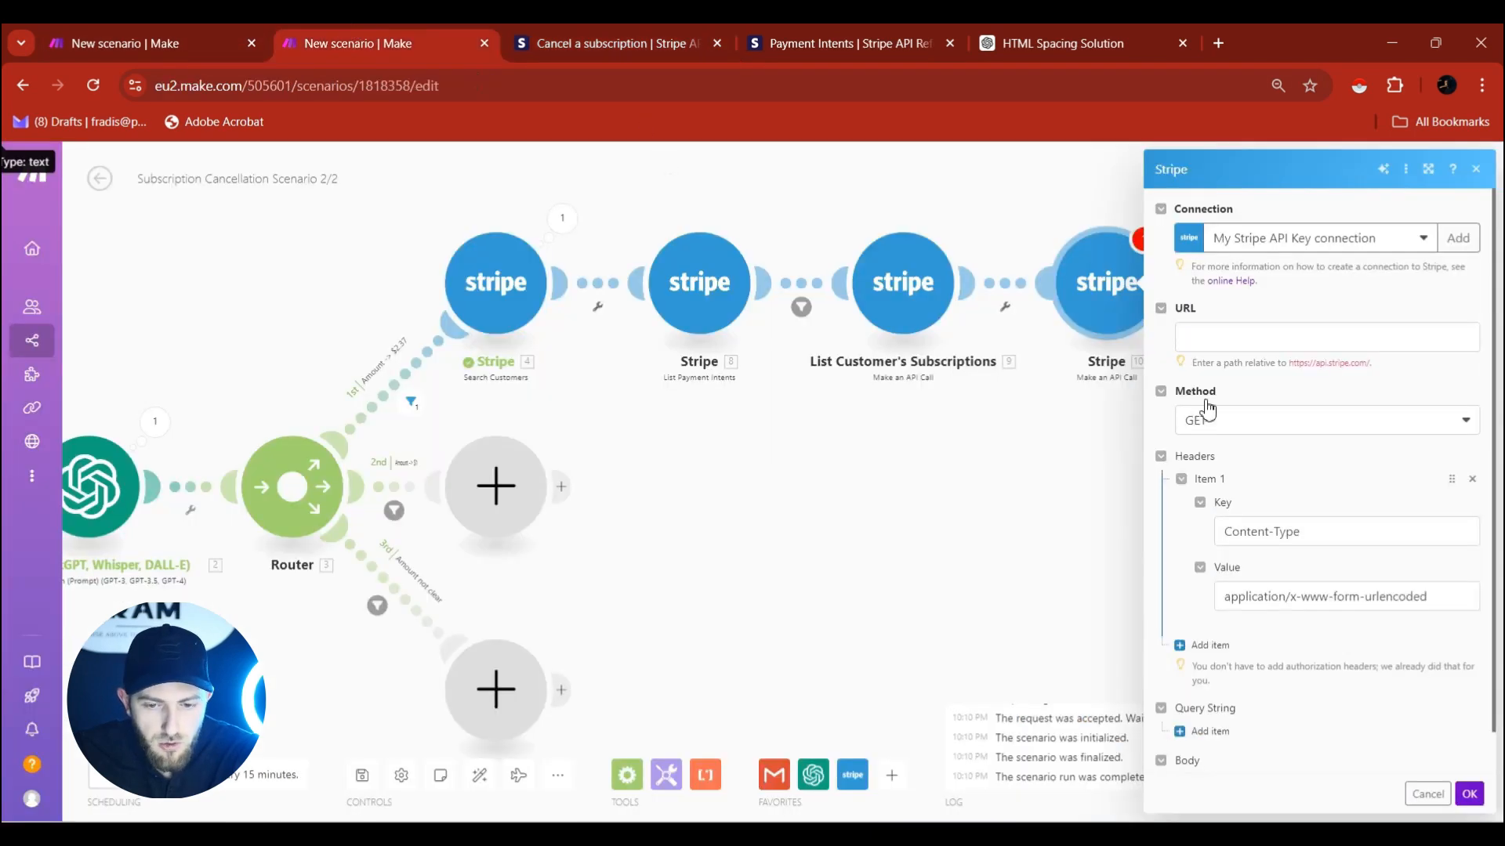
pyautogui.click(1246, 340)
pyautogui.hotkey('ctrl', 'v')
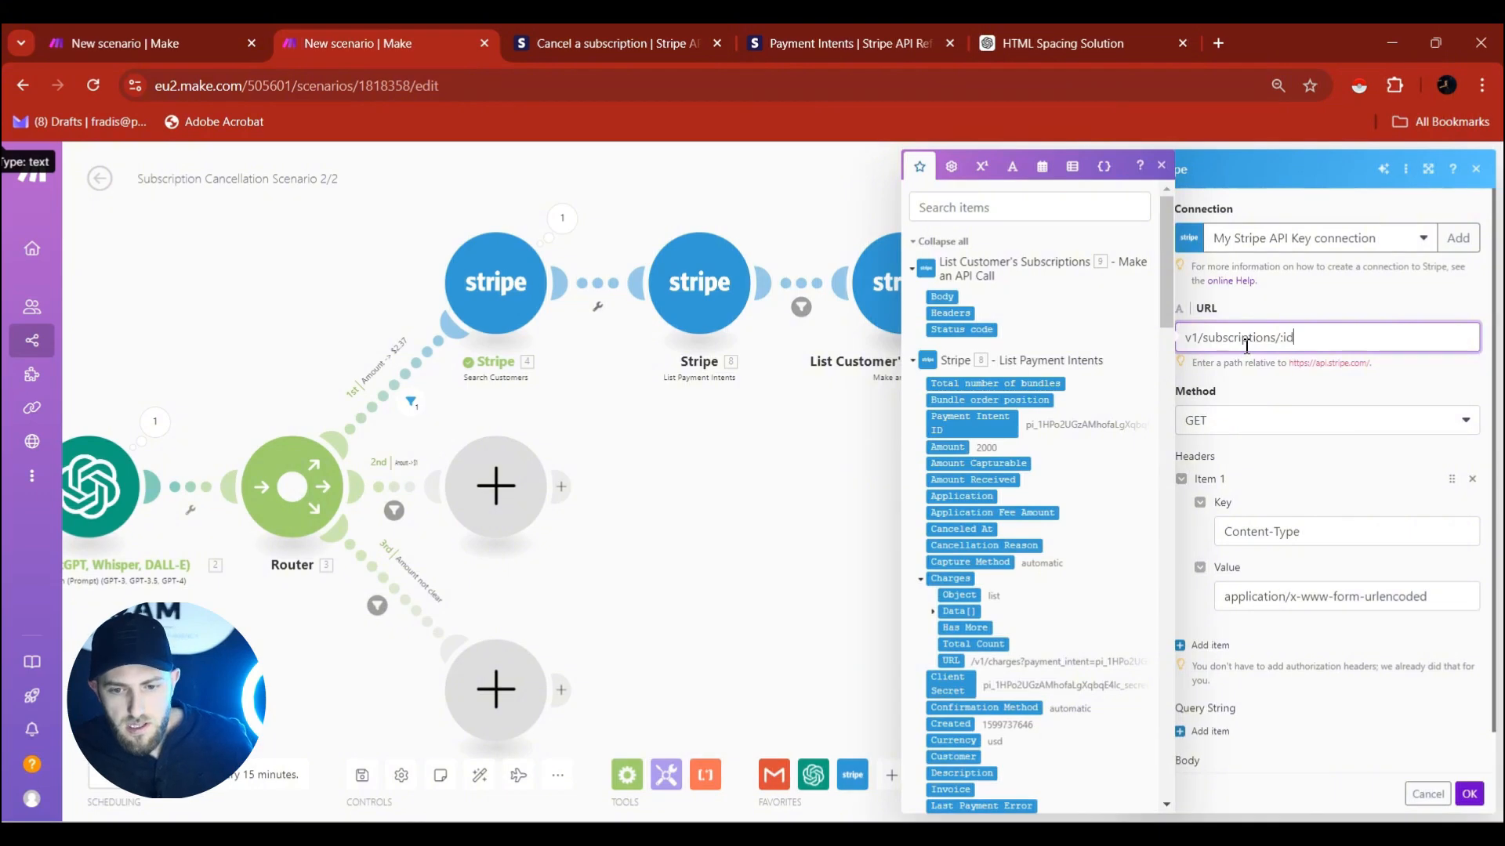
pyautogui.click(1298, 335)
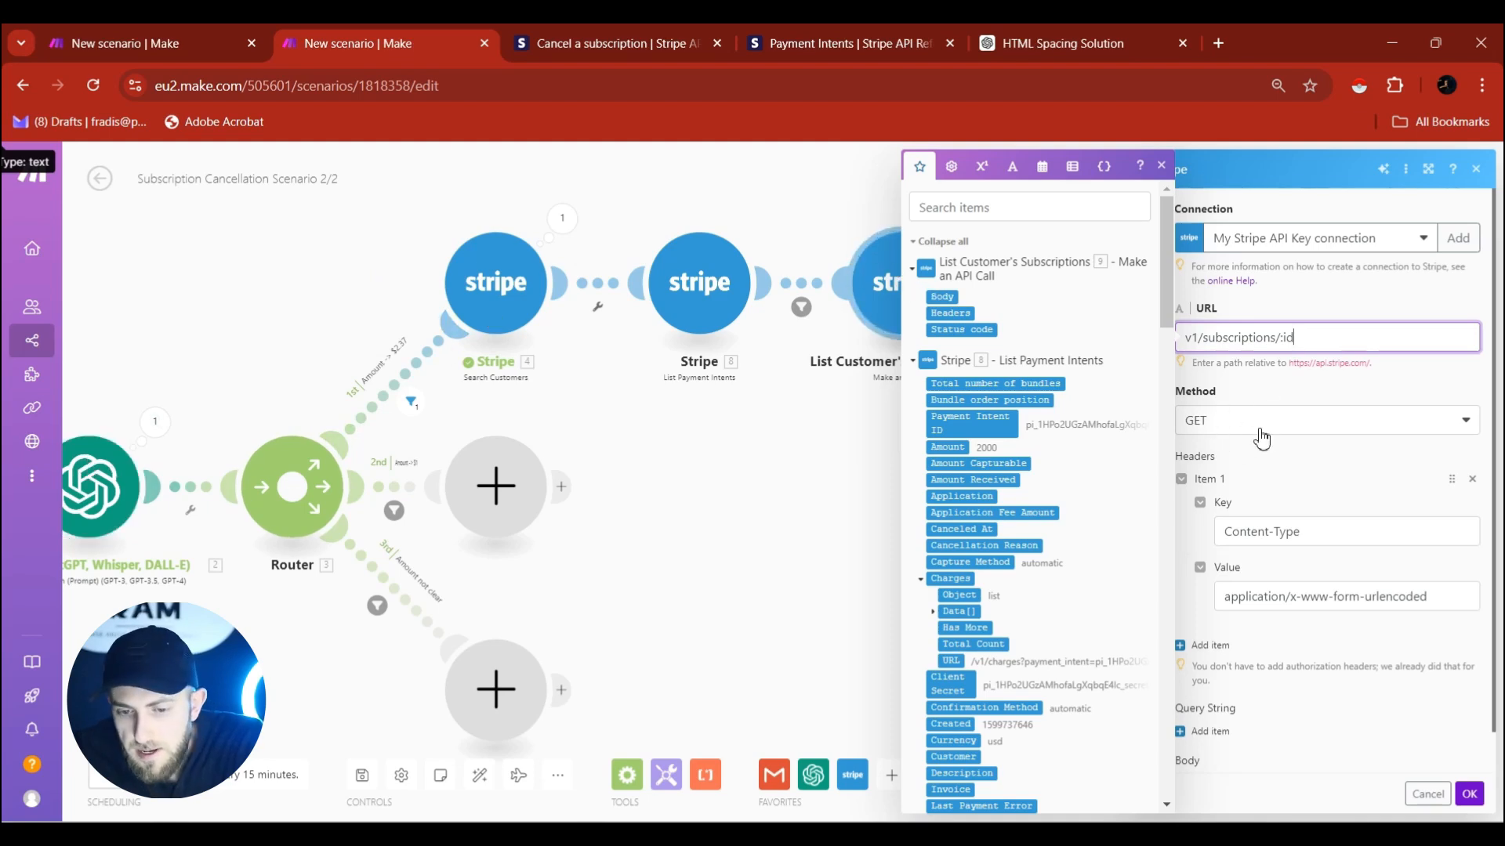
pyautogui.click(1212, 423)
pyautogui.click(1227, 553)
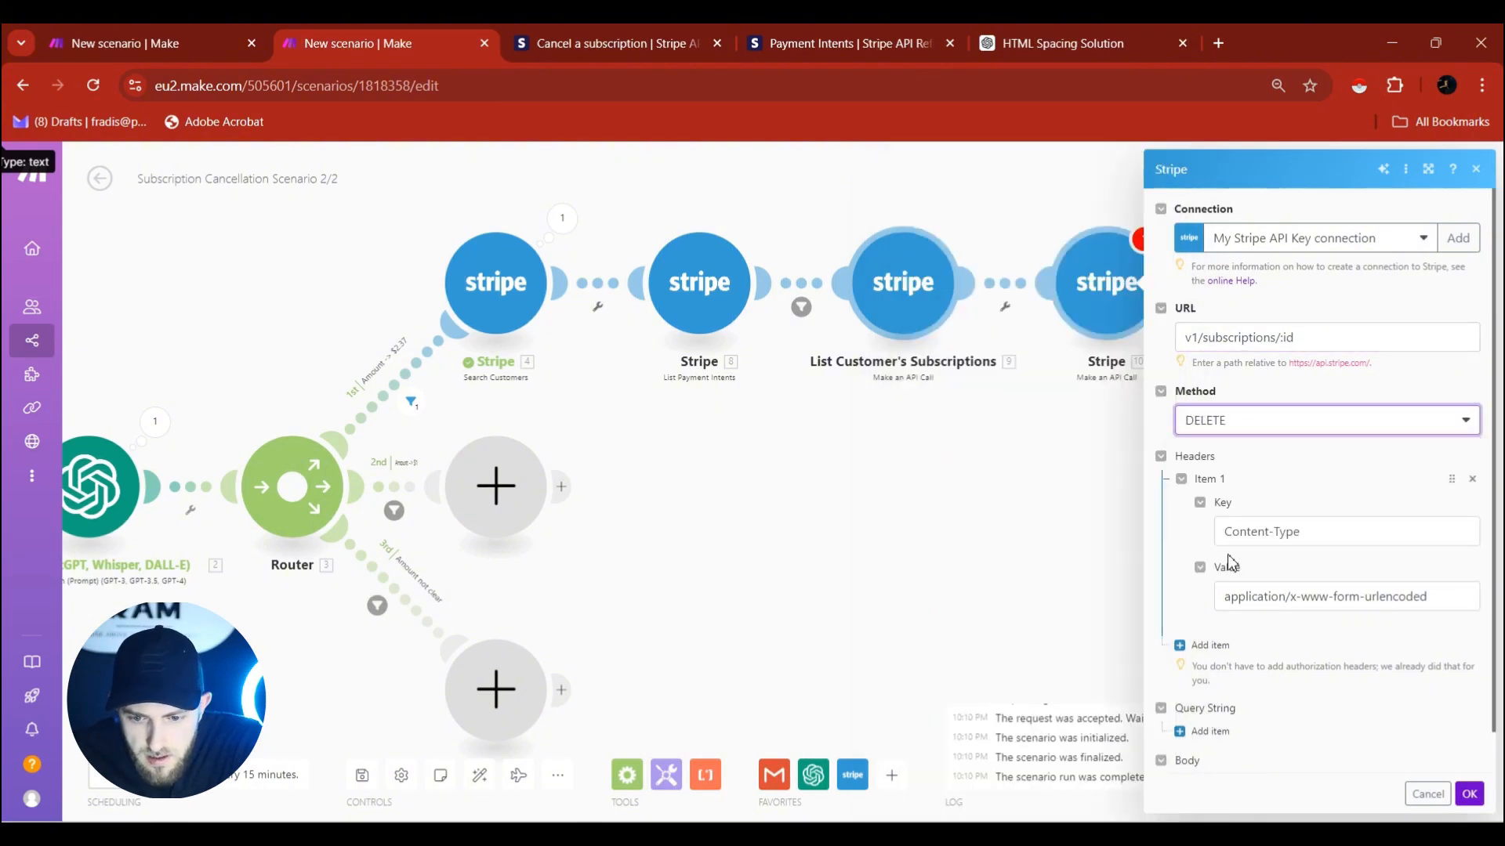
# Save the DELETE call and unlink module 10 from the chain.
pyautogui.click(1469, 794)
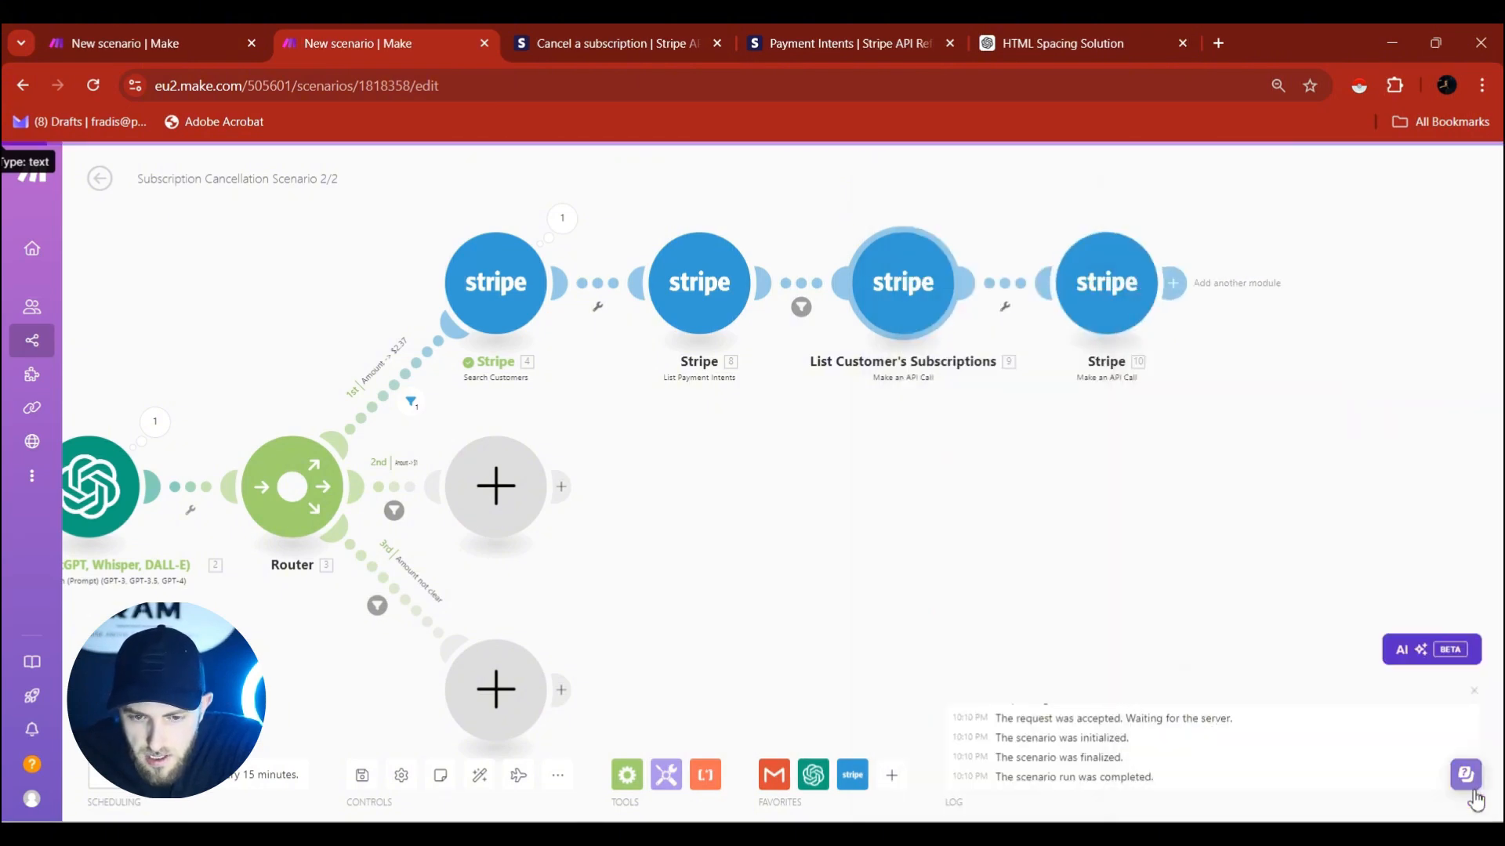
pyautogui.click(1006, 303)
pyautogui.click(1037, 330)
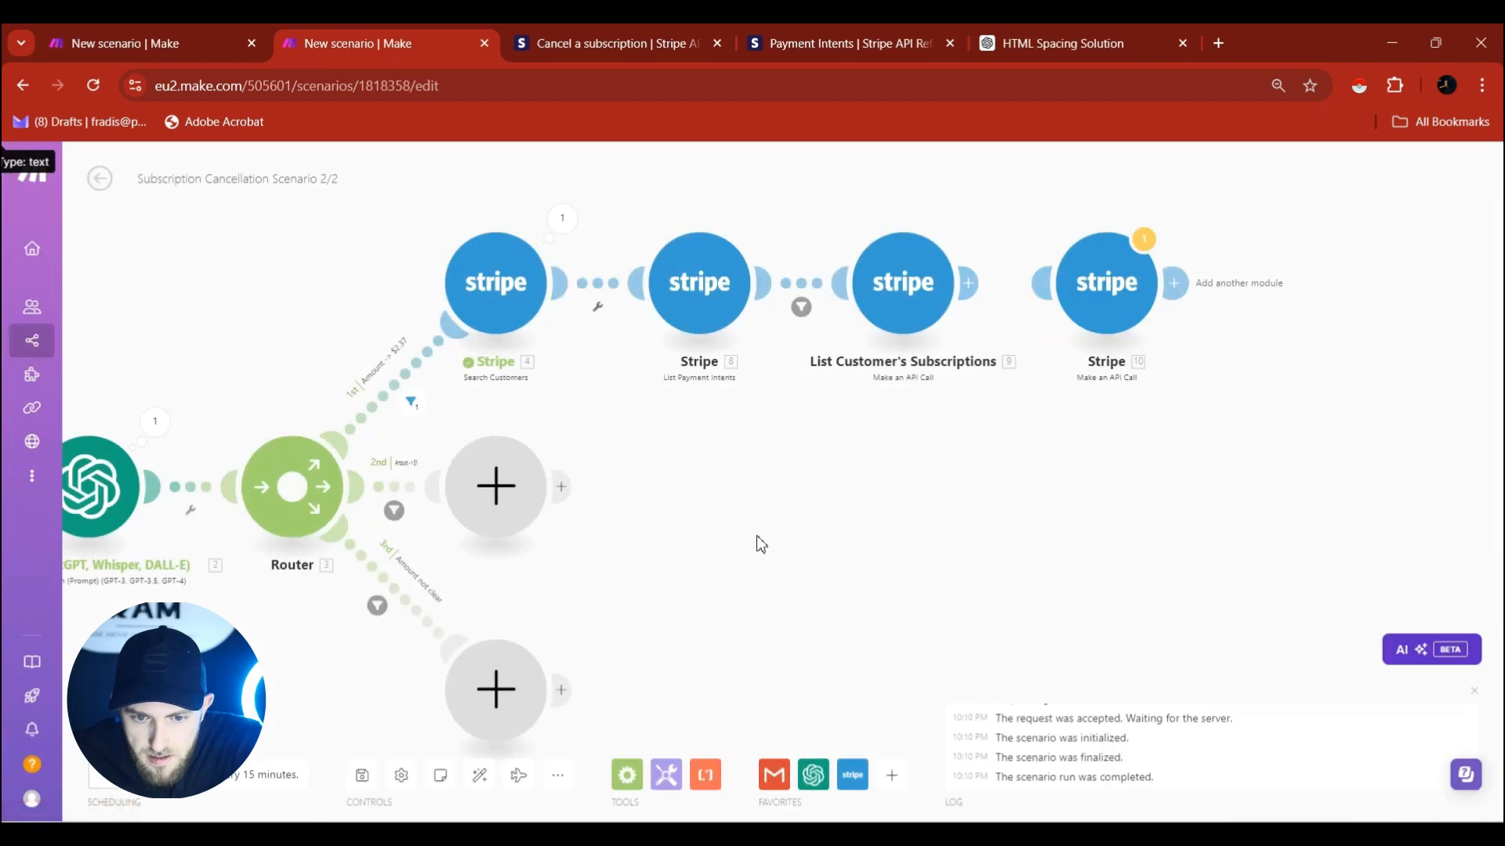
pyautogui.moveTo(757, 539); pyautogui.dragTo(1241, 470)
# Set the Gmail trigger to start from the Cancel subscription email.
pyautogui.rightClick(394, 411)
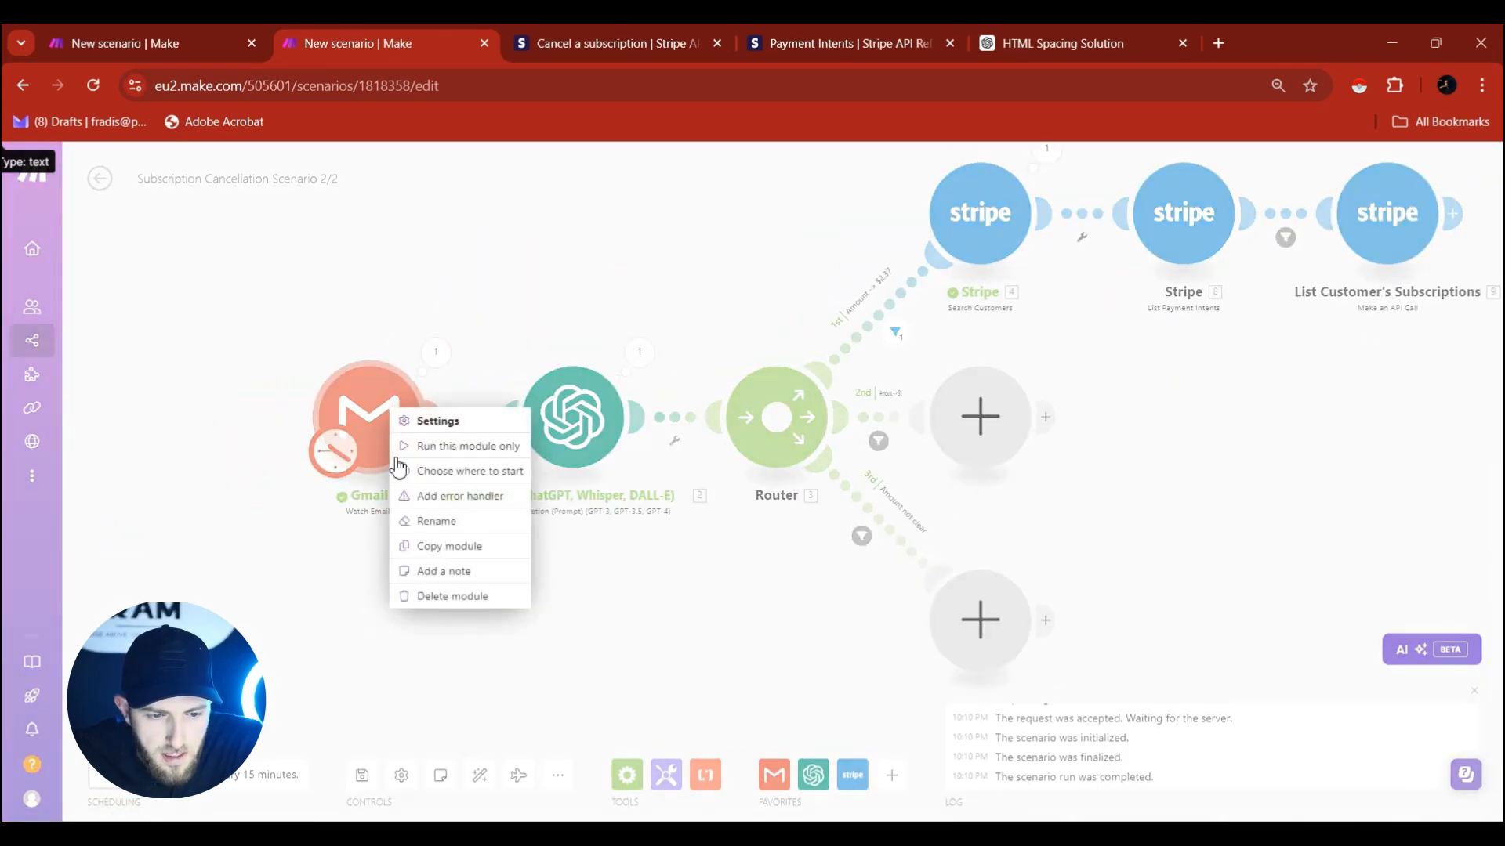
pyautogui.click(438, 473)
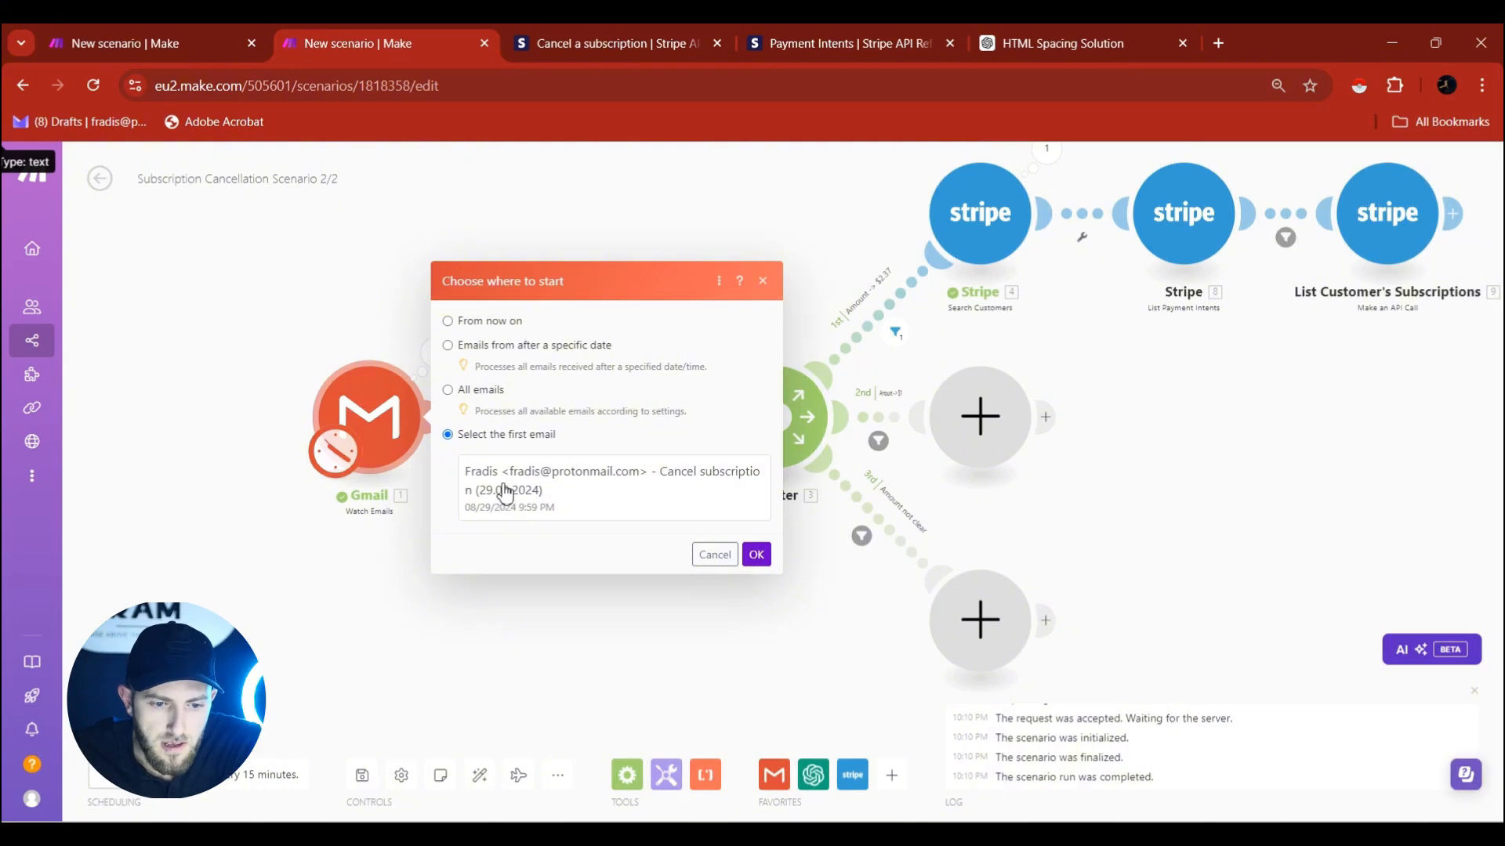
pyautogui.click(505, 492)
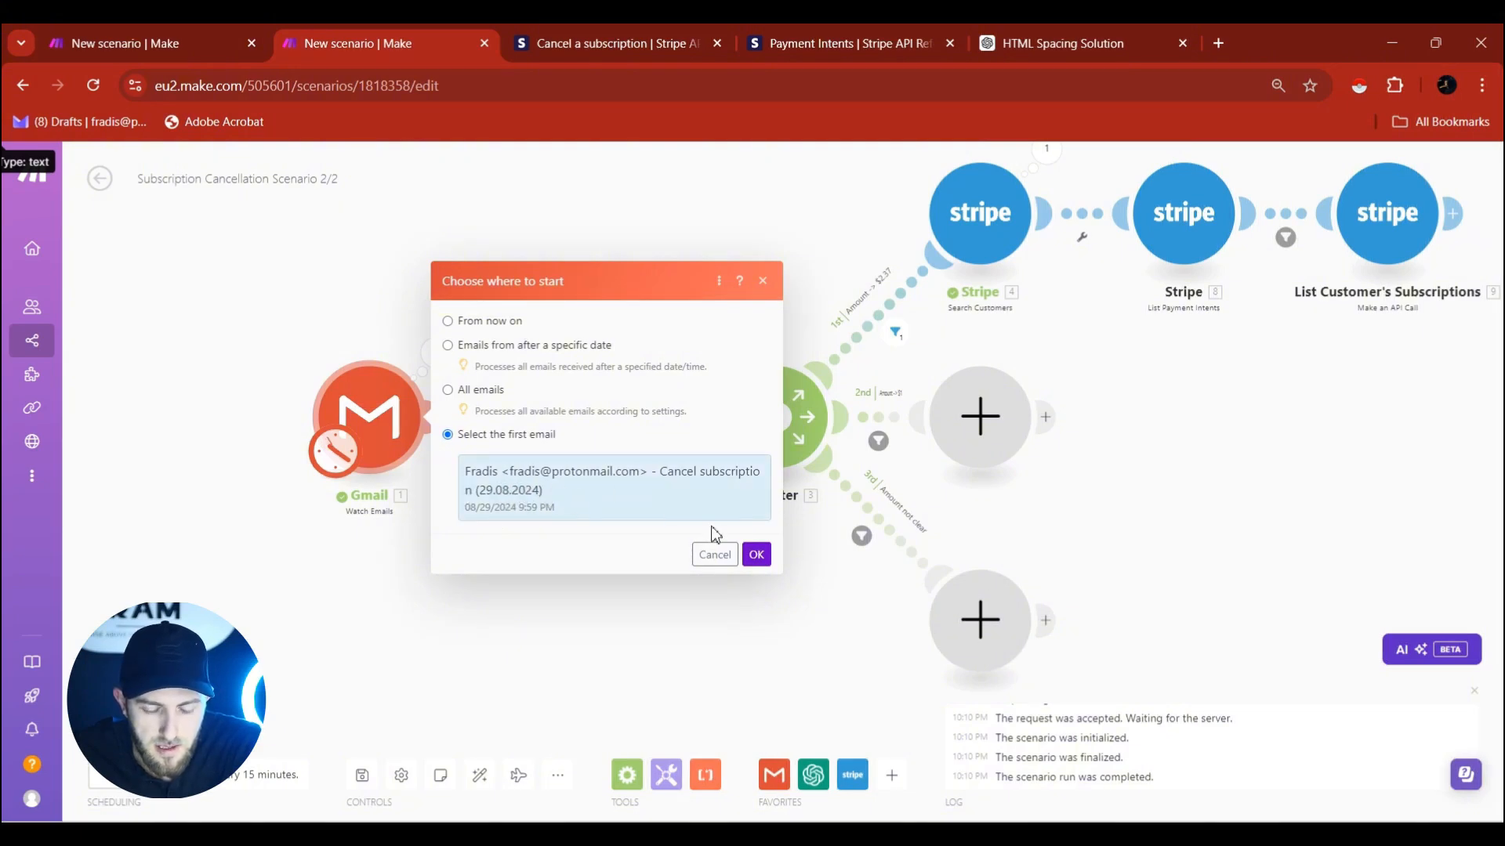
pyautogui.click(757, 555)
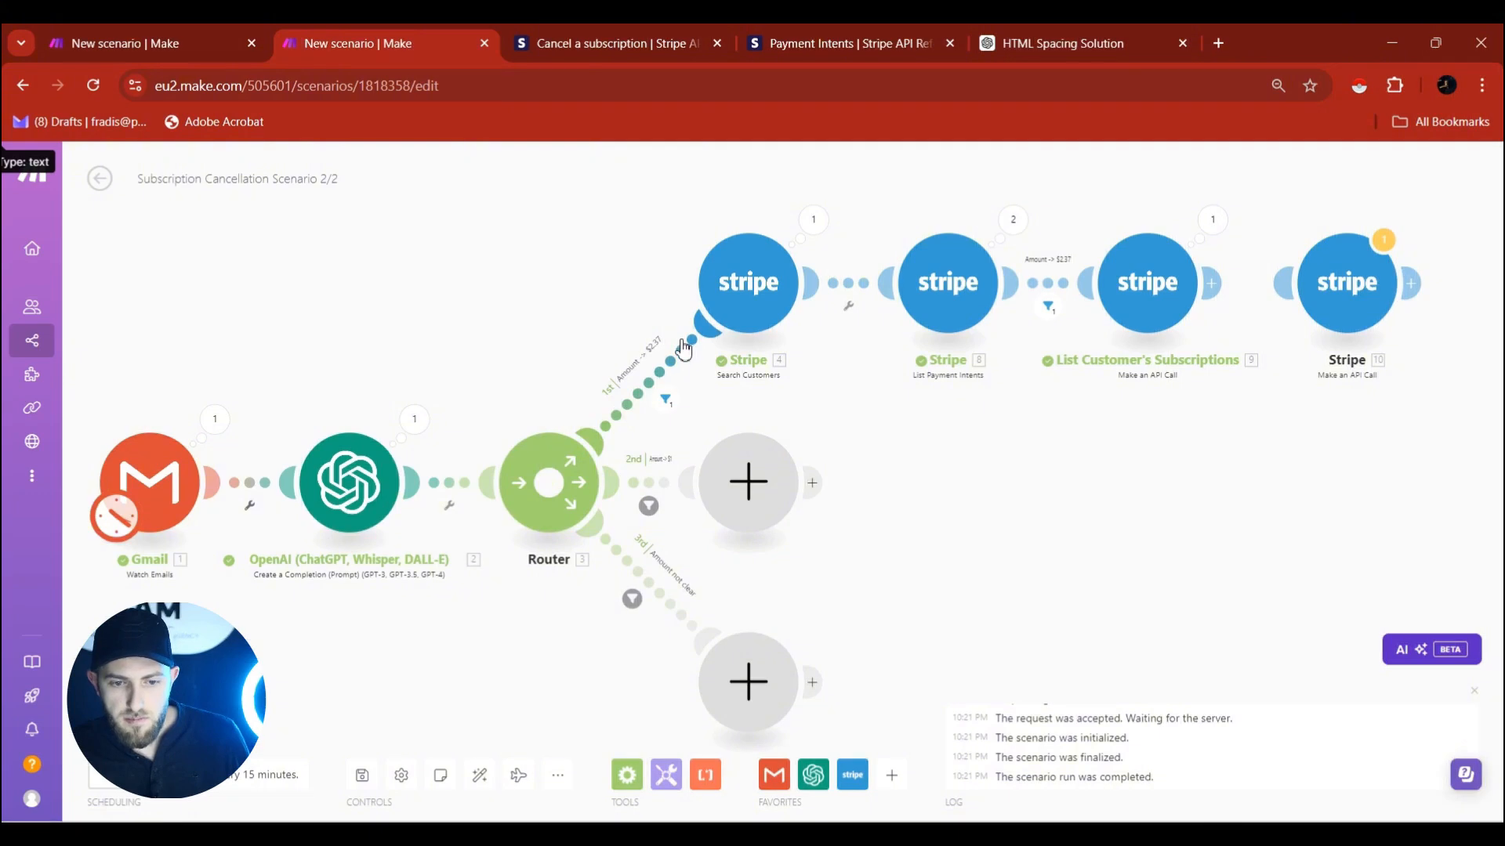
# Inspect the Search Customers run output and settings from the last run.
pyautogui.click(818, 235)
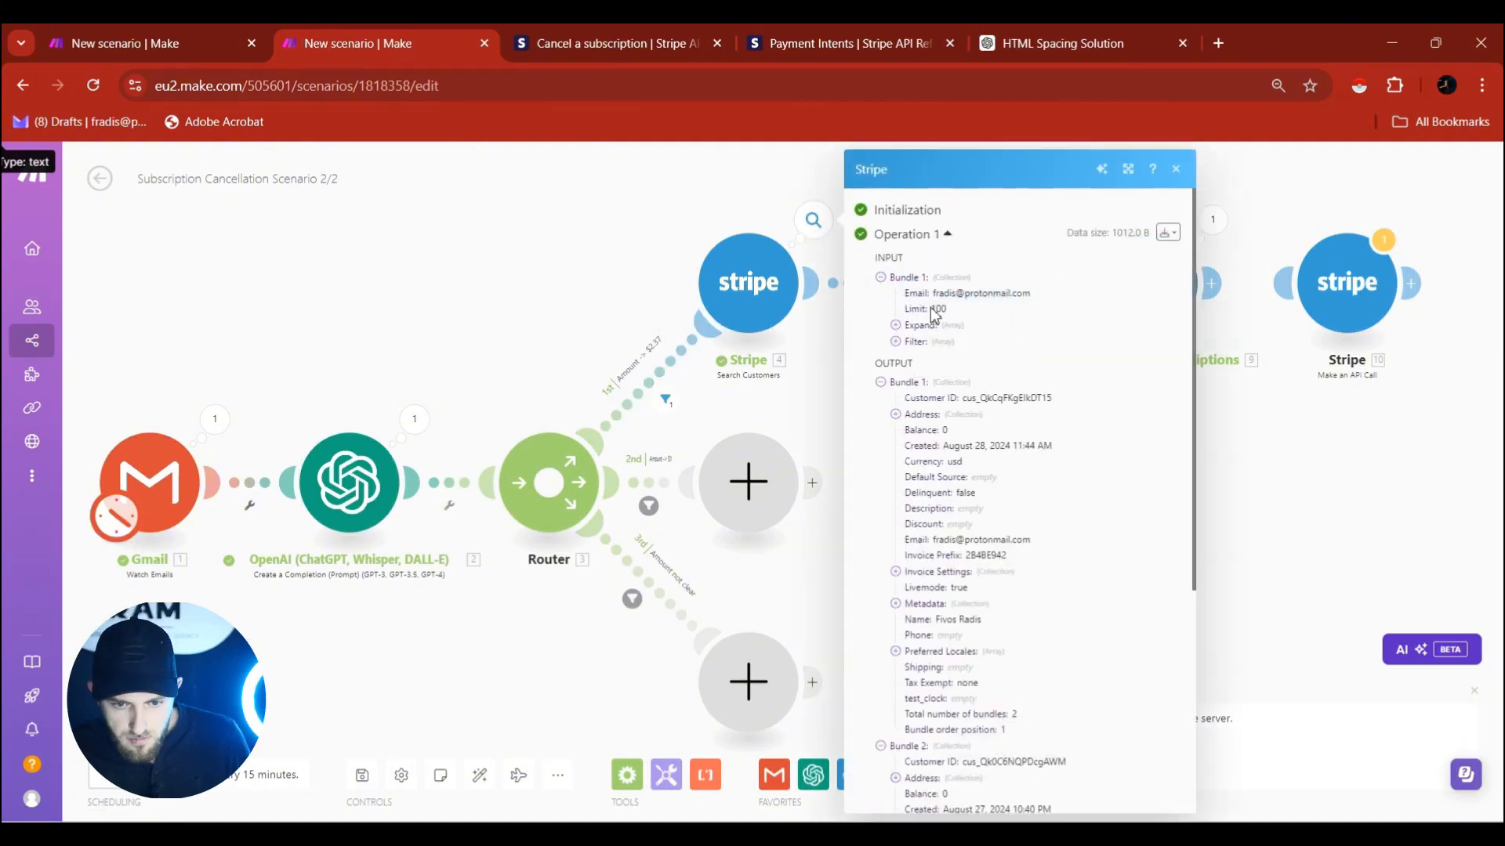
pyautogui.click(741, 284)
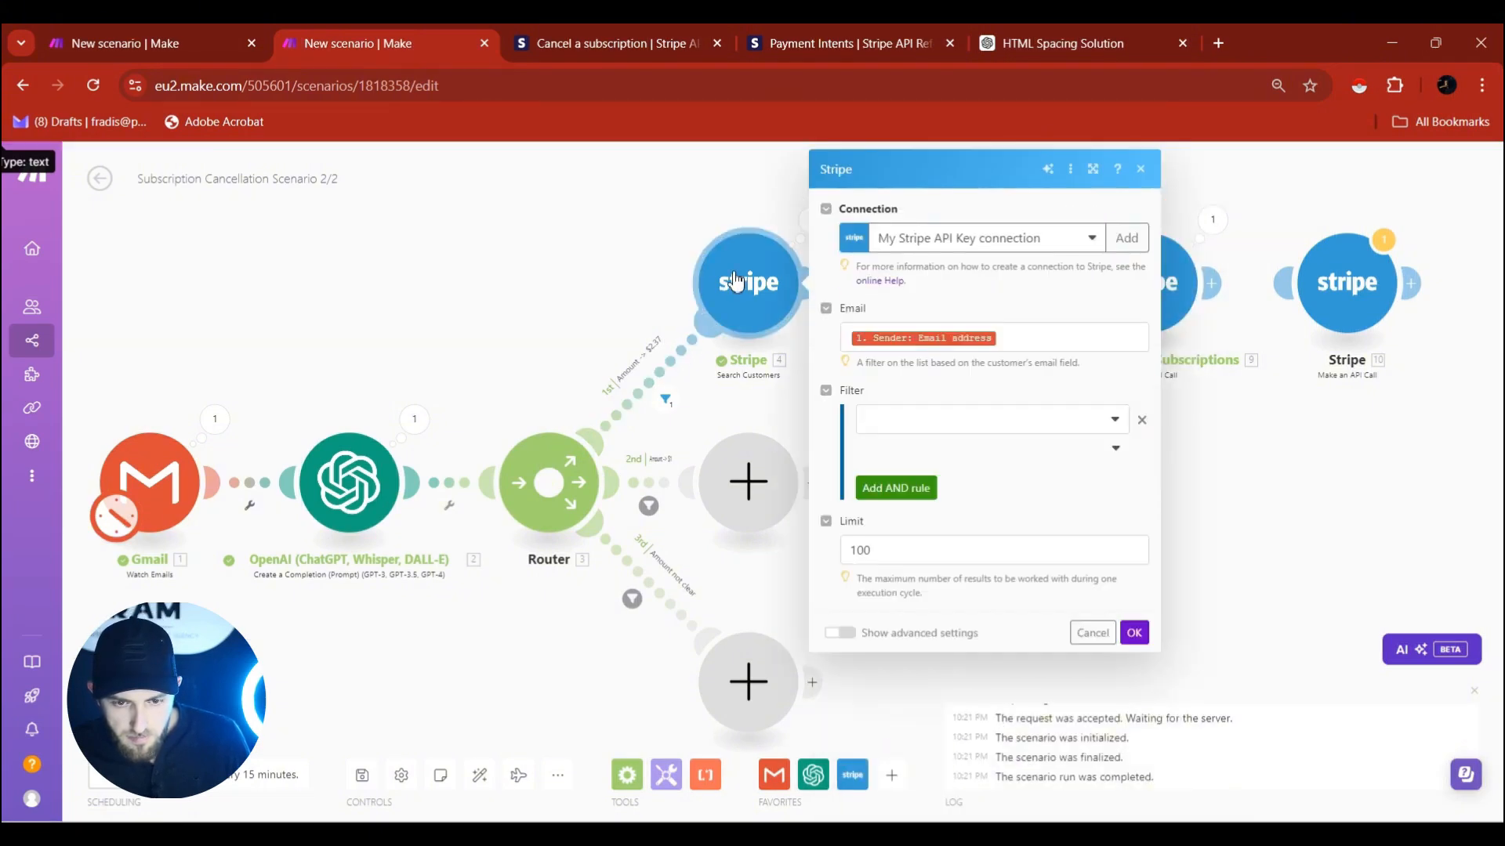
pyautogui.press('Escape')
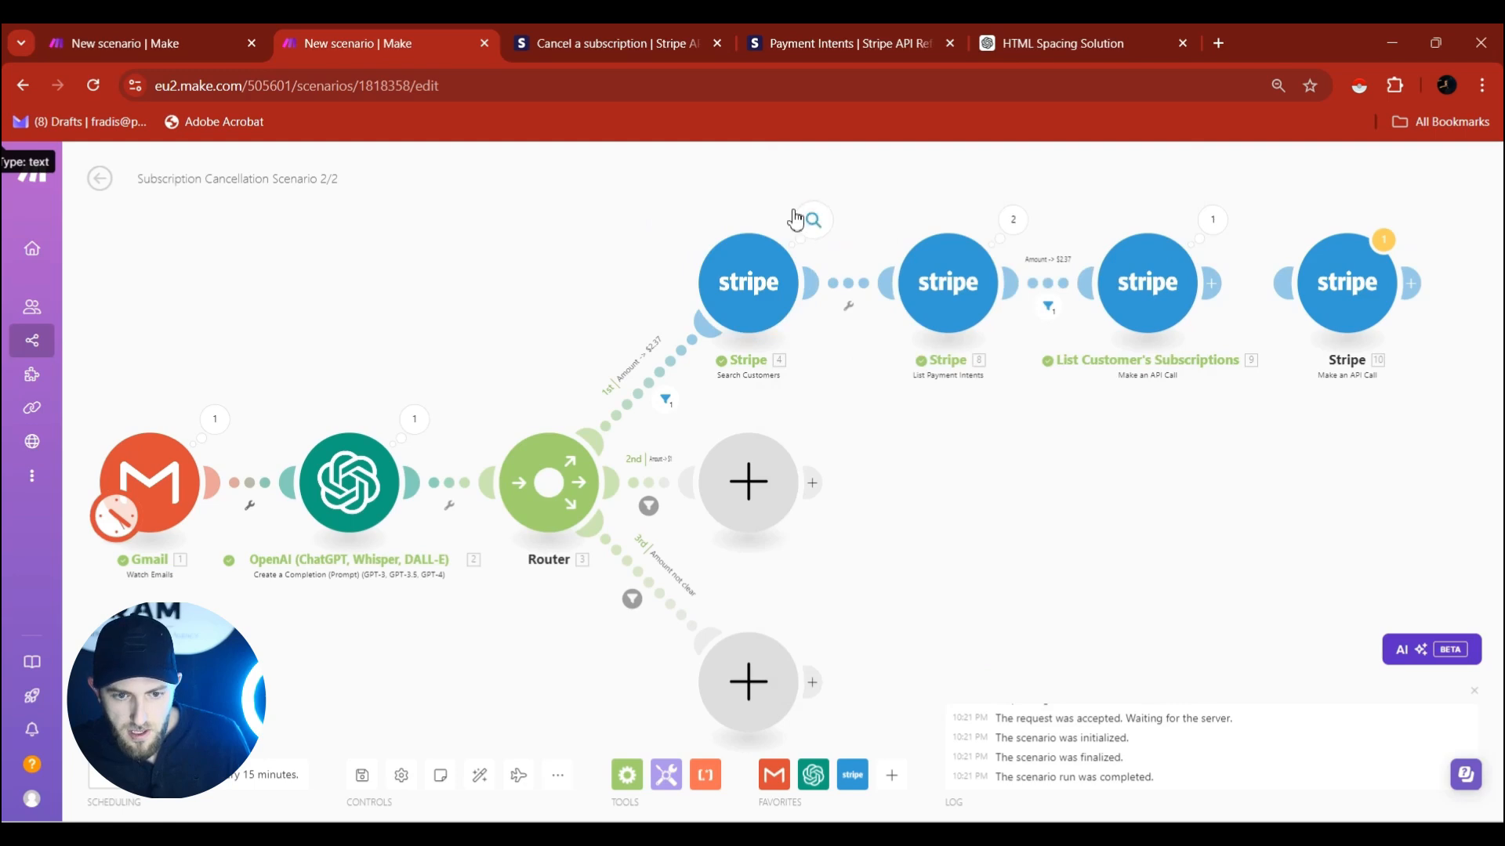
pyautogui.click(812, 222)
pyautogui.press('Escape')
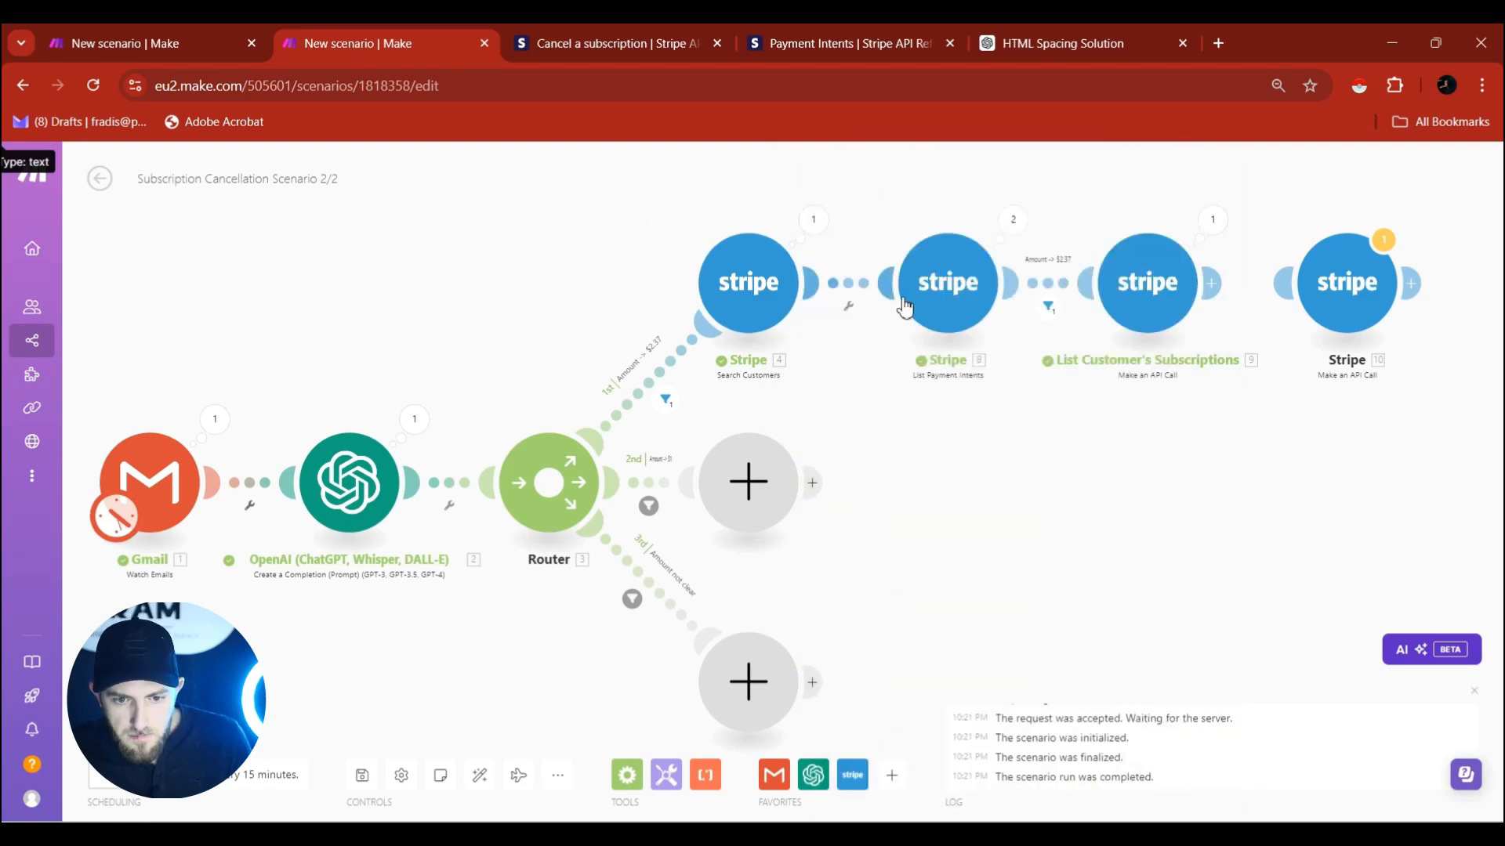
# Check List Payment Intents' output: the first Amount is 237, the second 100.
pyautogui.click(1012, 220)
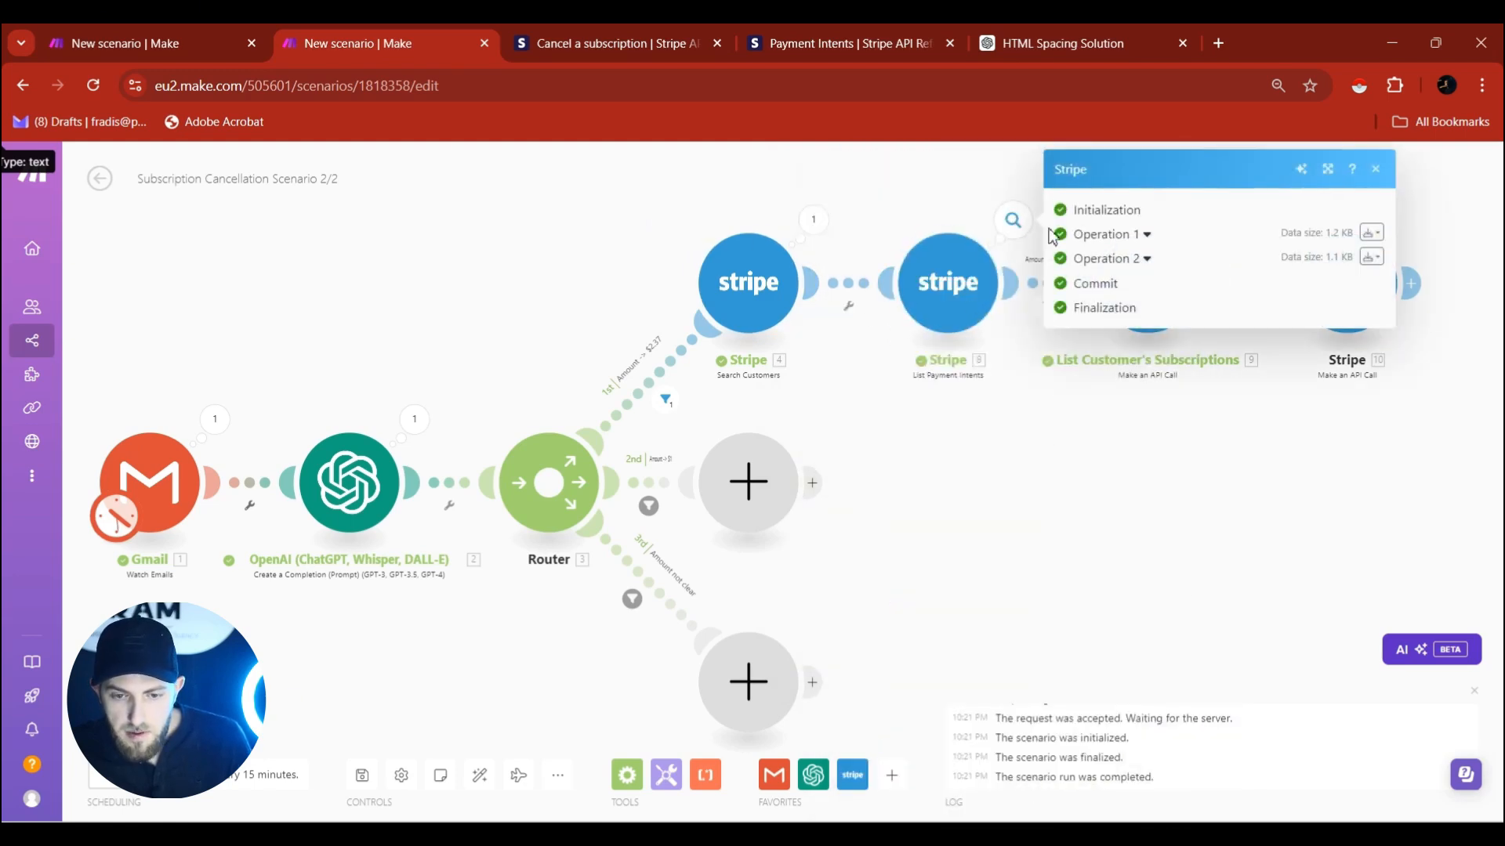
pyautogui.click(1135, 239)
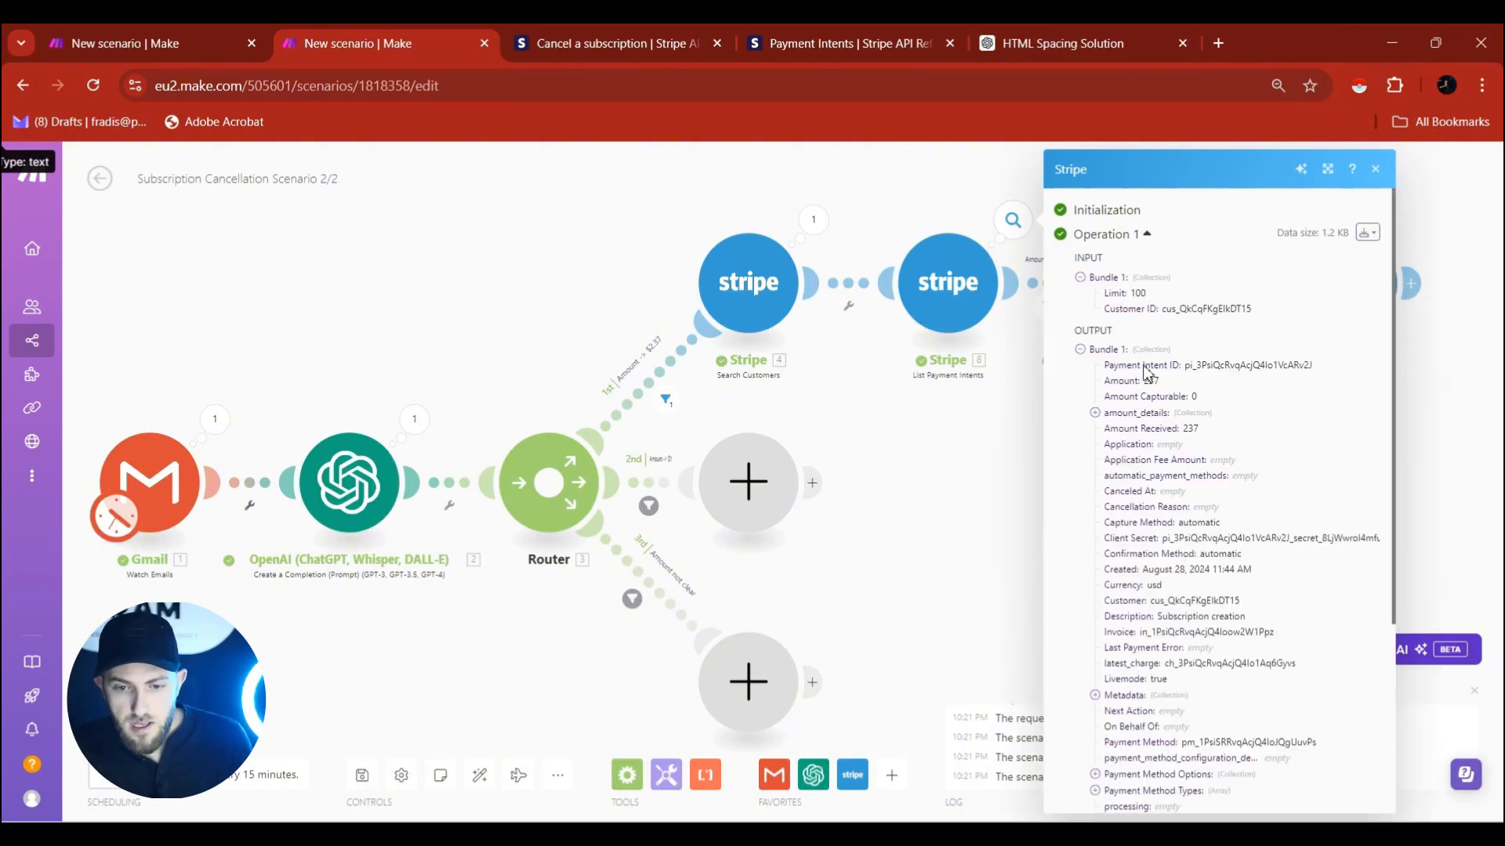
pyautogui.moveTo(1172, 382); pyautogui.dragTo(1144, 384)
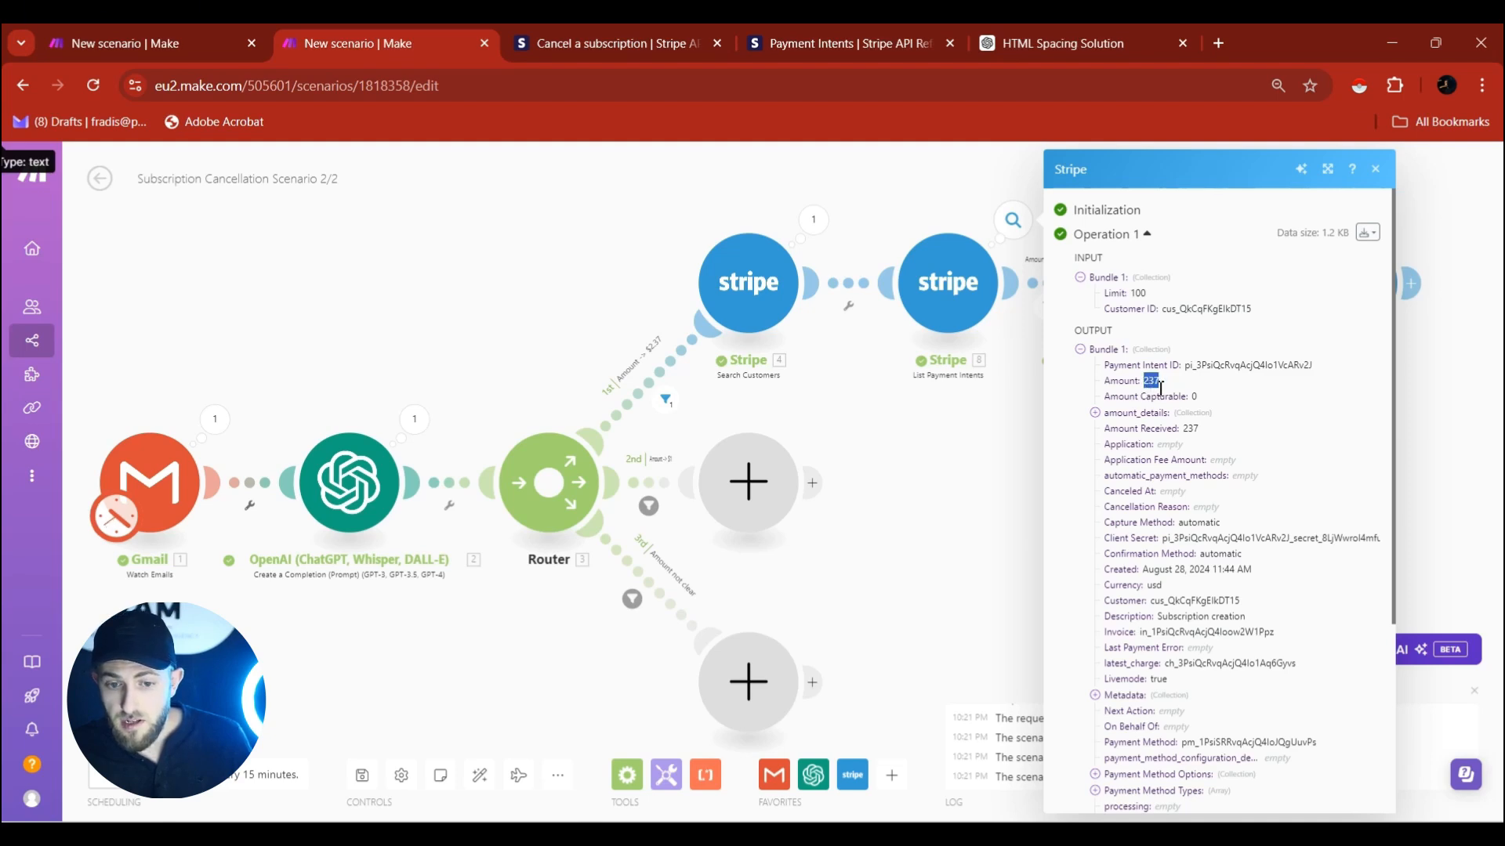
pyautogui.click(952, 195)
pyautogui.click(1013, 219)
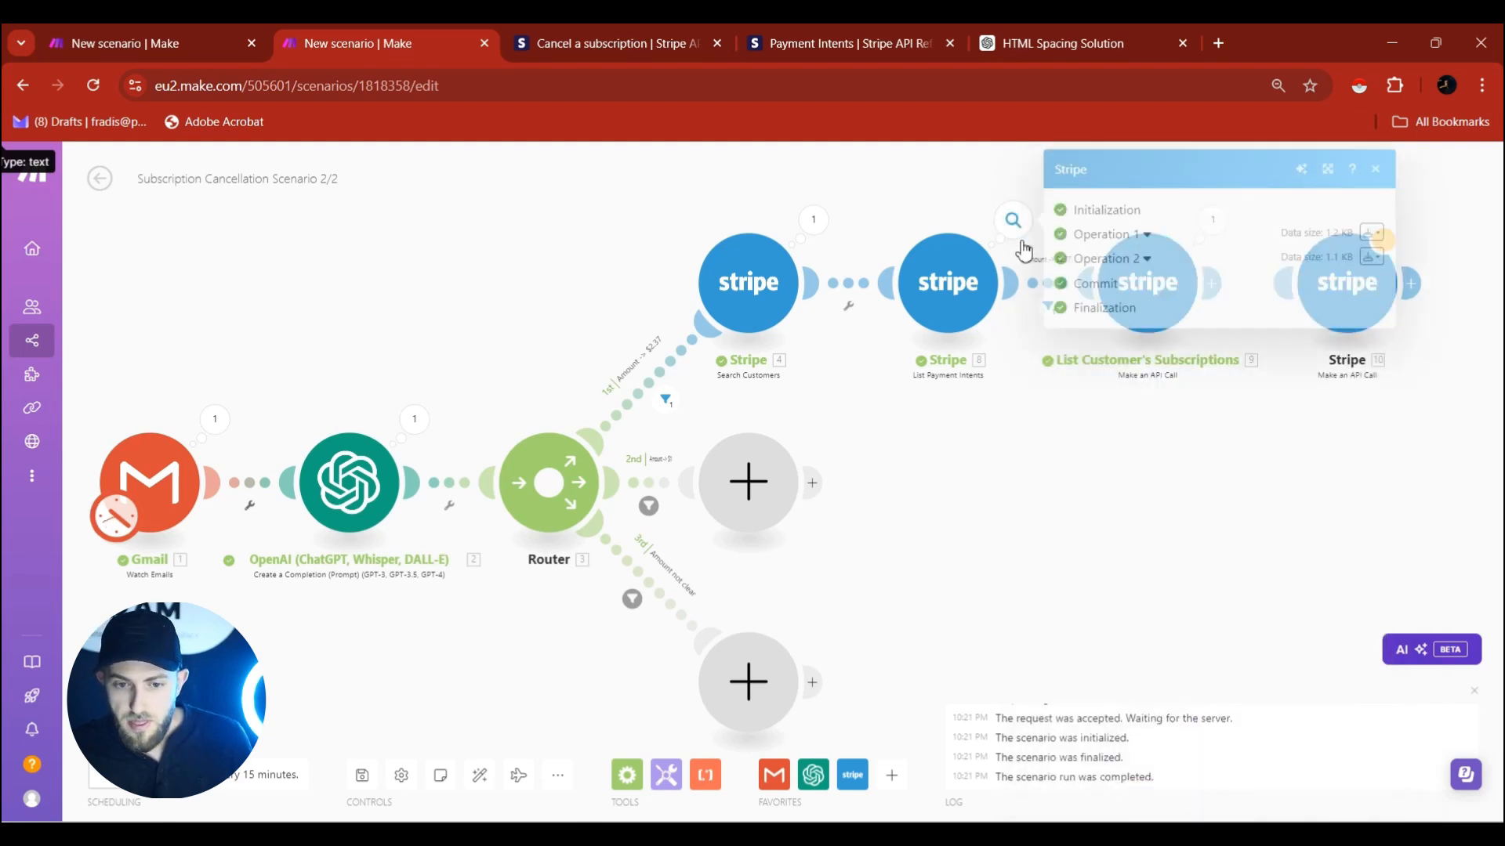
pyautogui.click(1138, 261)
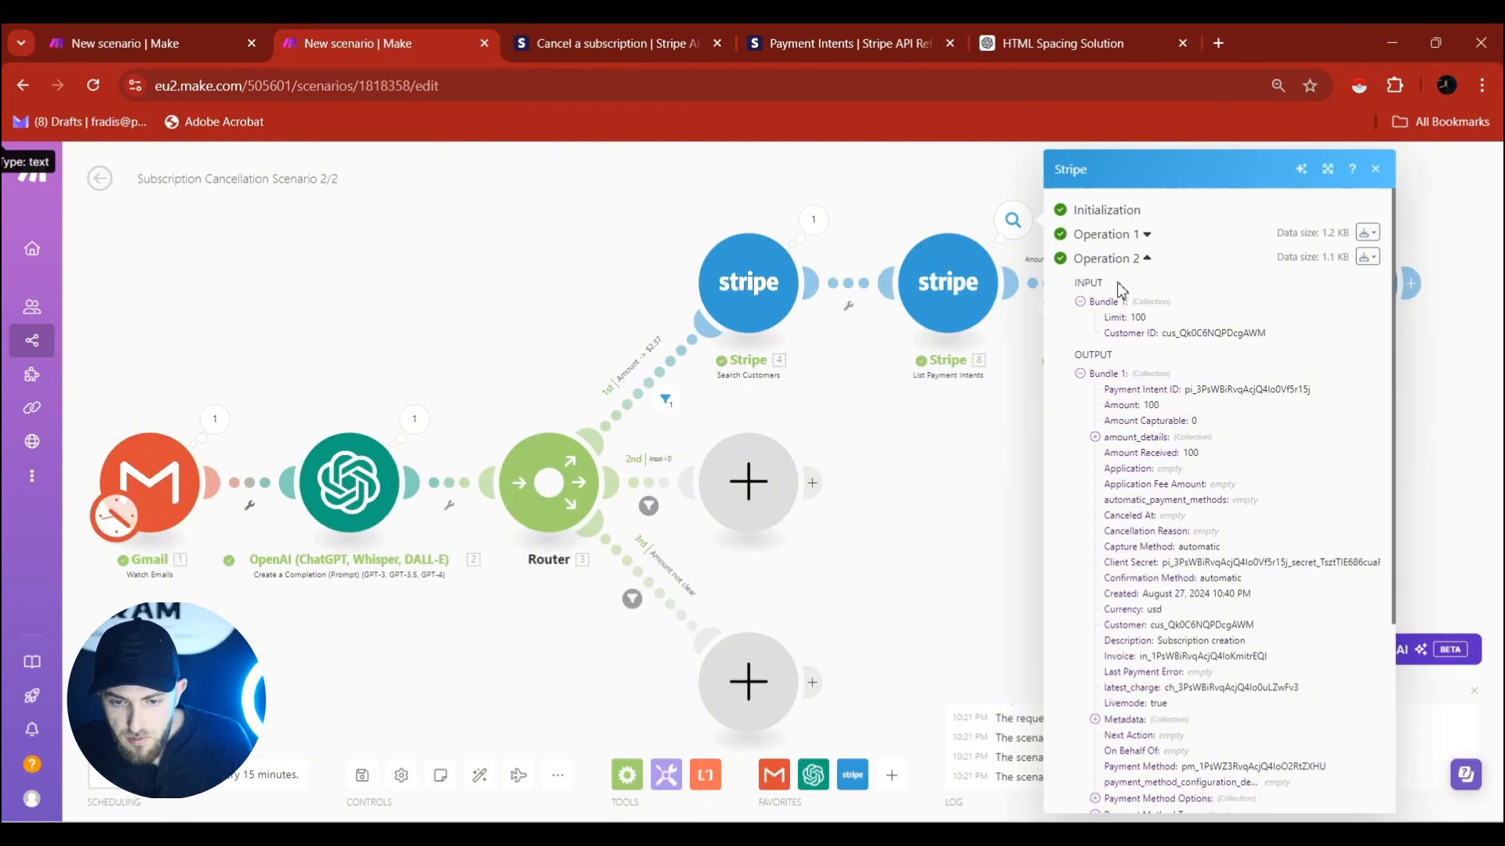
pyautogui.click(1146, 235)
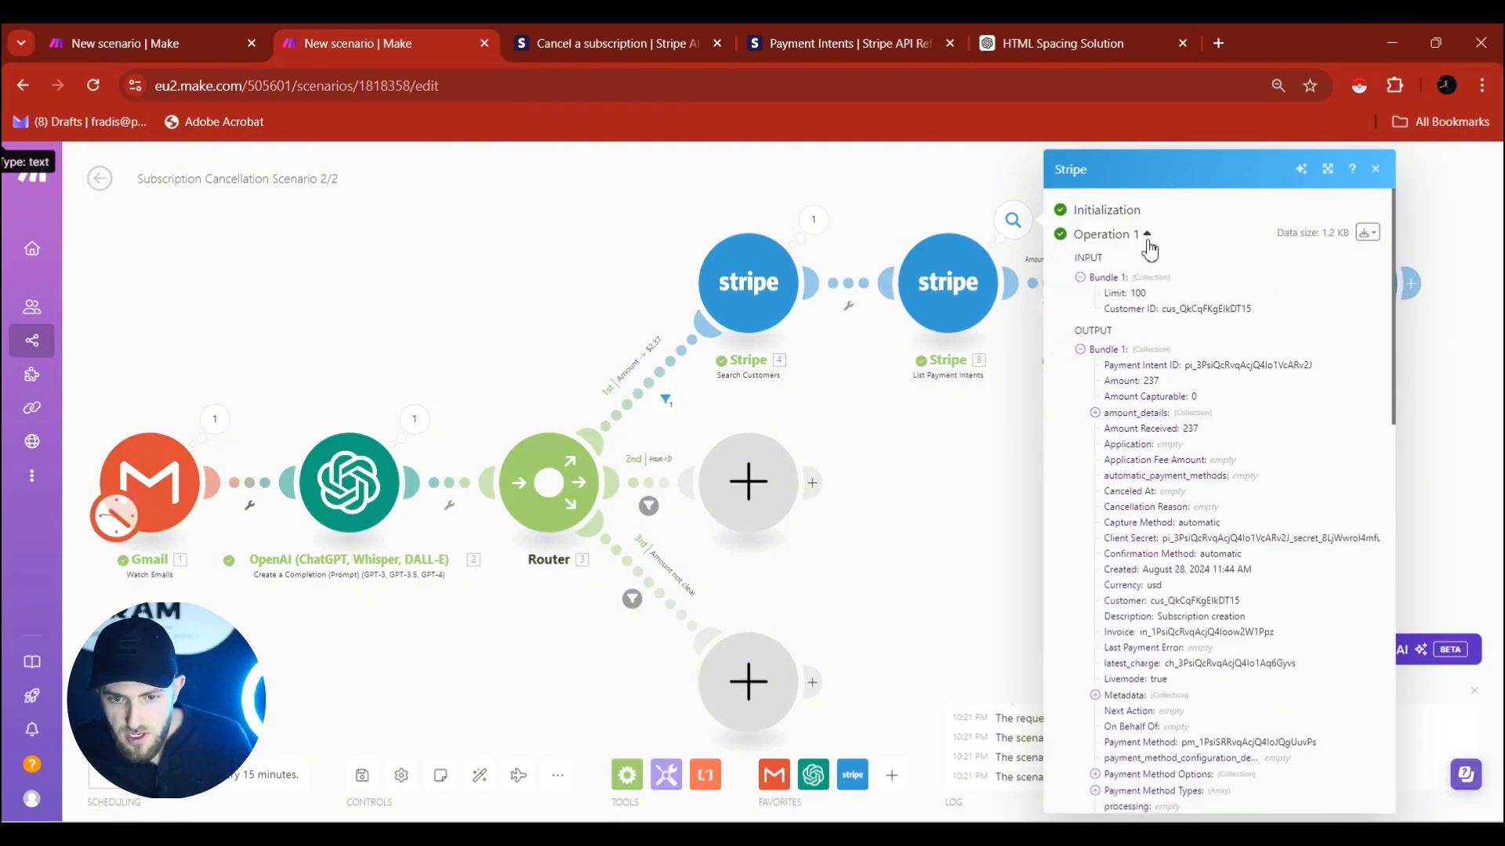
pyautogui.doubleClick(1150, 381)
pyautogui.click(1146, 235)
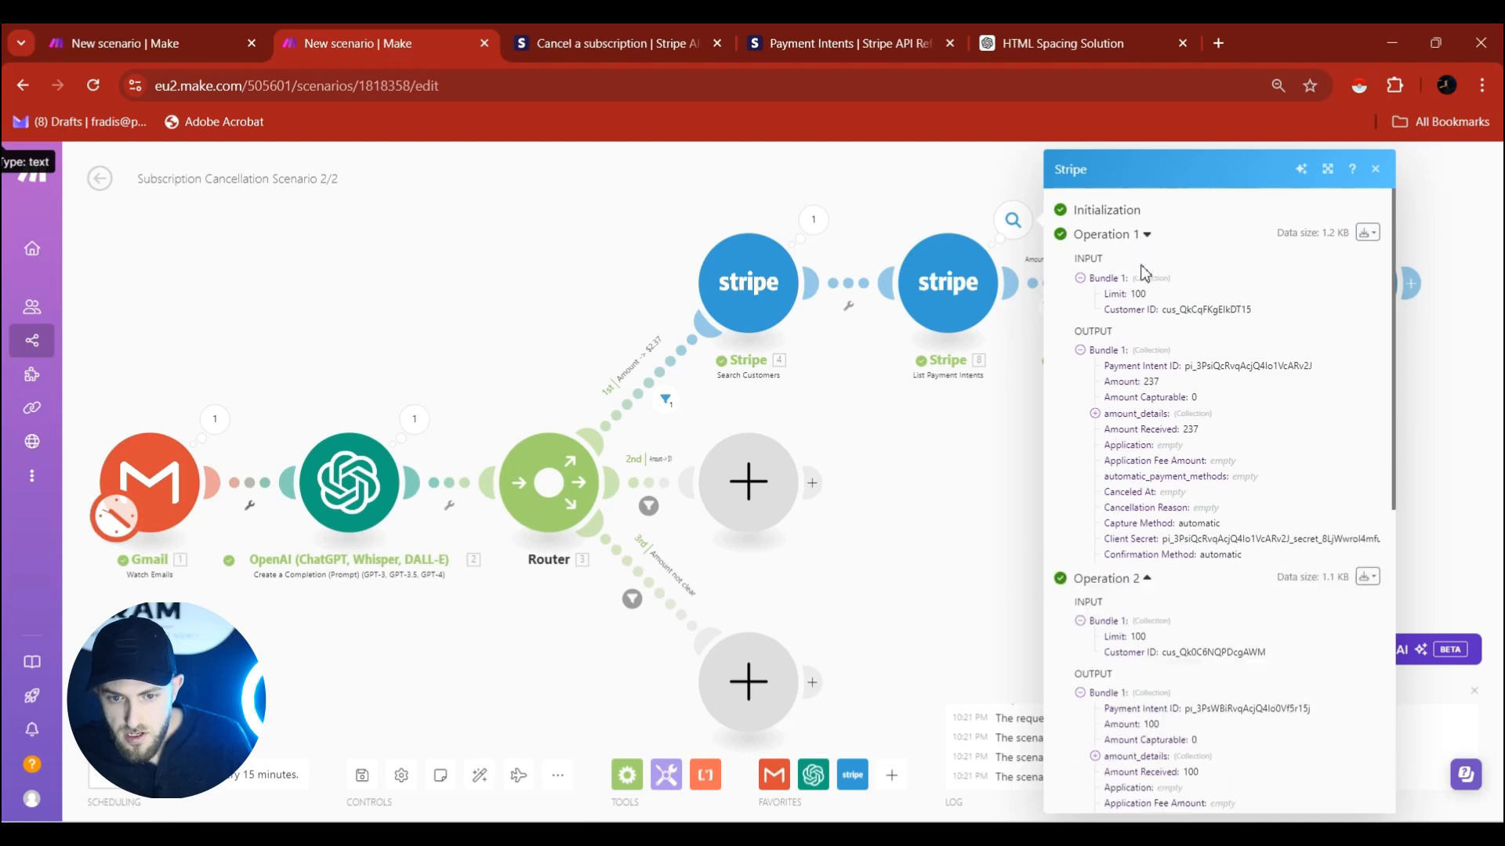
pyautogui.doubleClick(1149, 406)
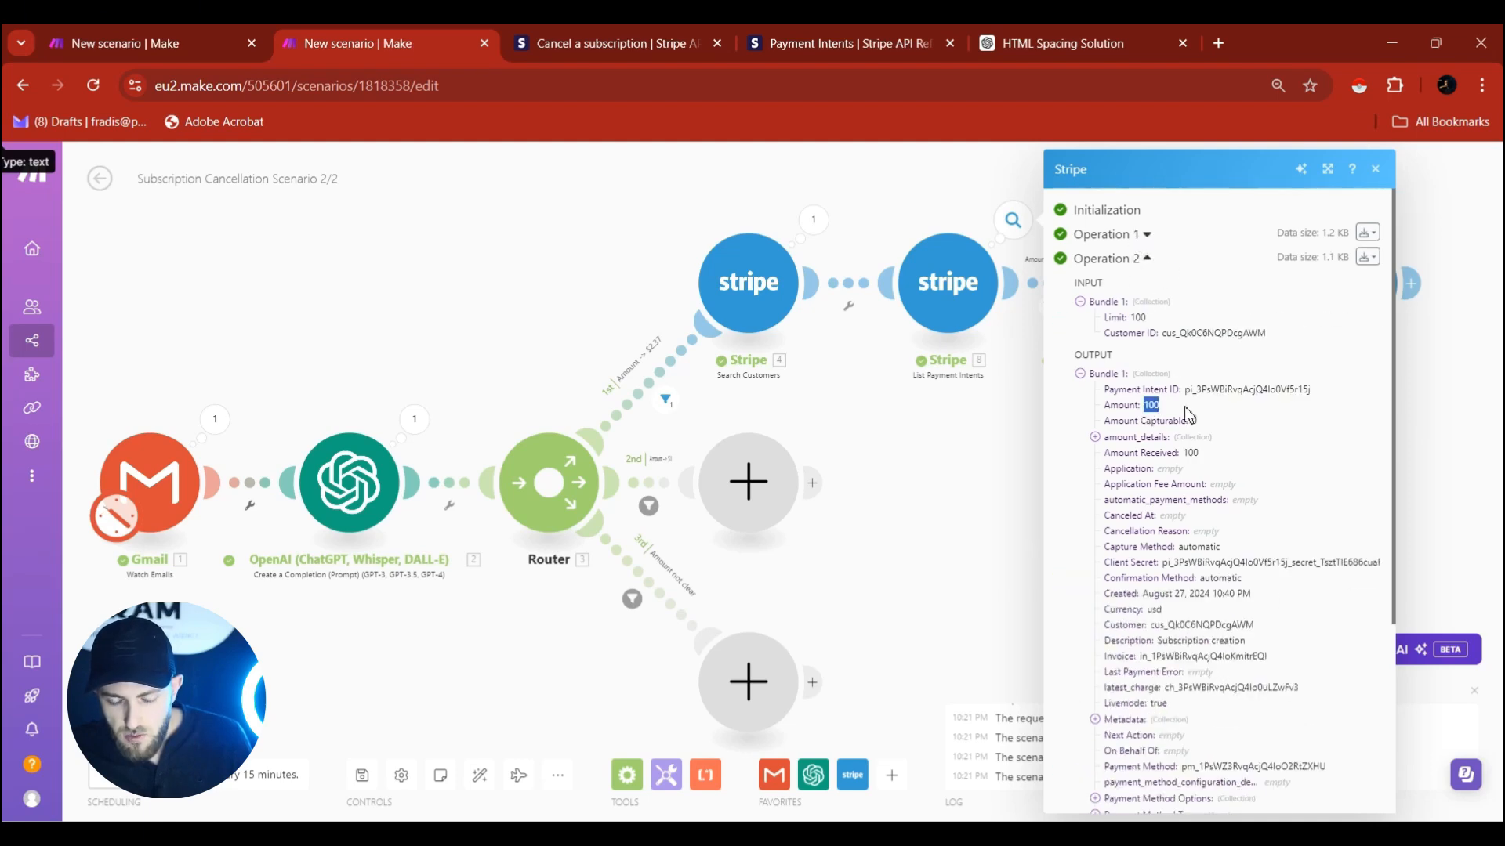
pyautogui.click(954, 192)
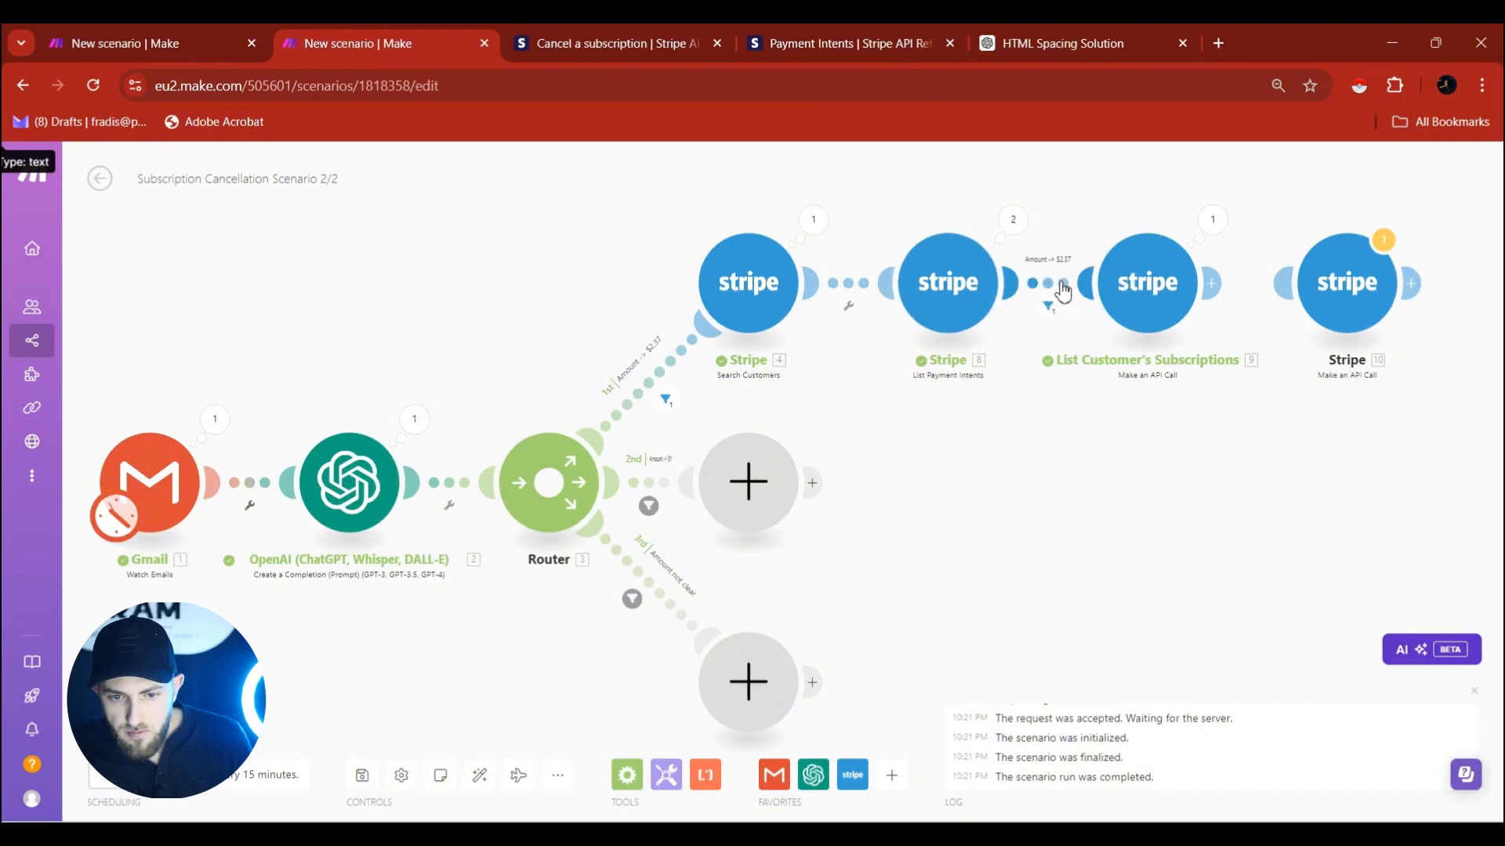
# Compare those amounts with the Amount -> $2.37 filter and open the subscriptions call's output.
pyautogui.click(1052, 292)
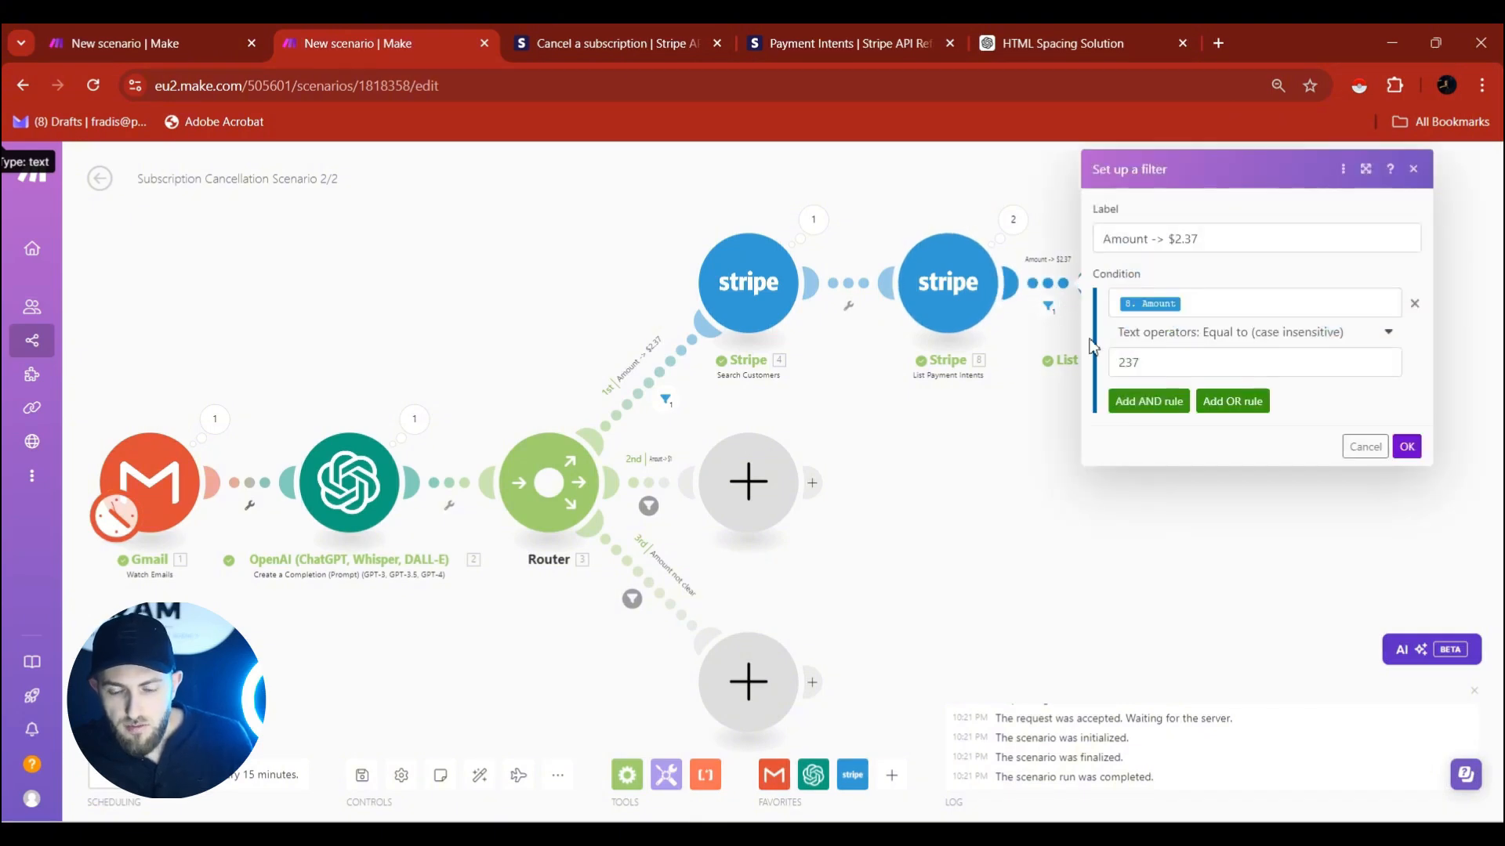
pyautogui.click(1011, 220)
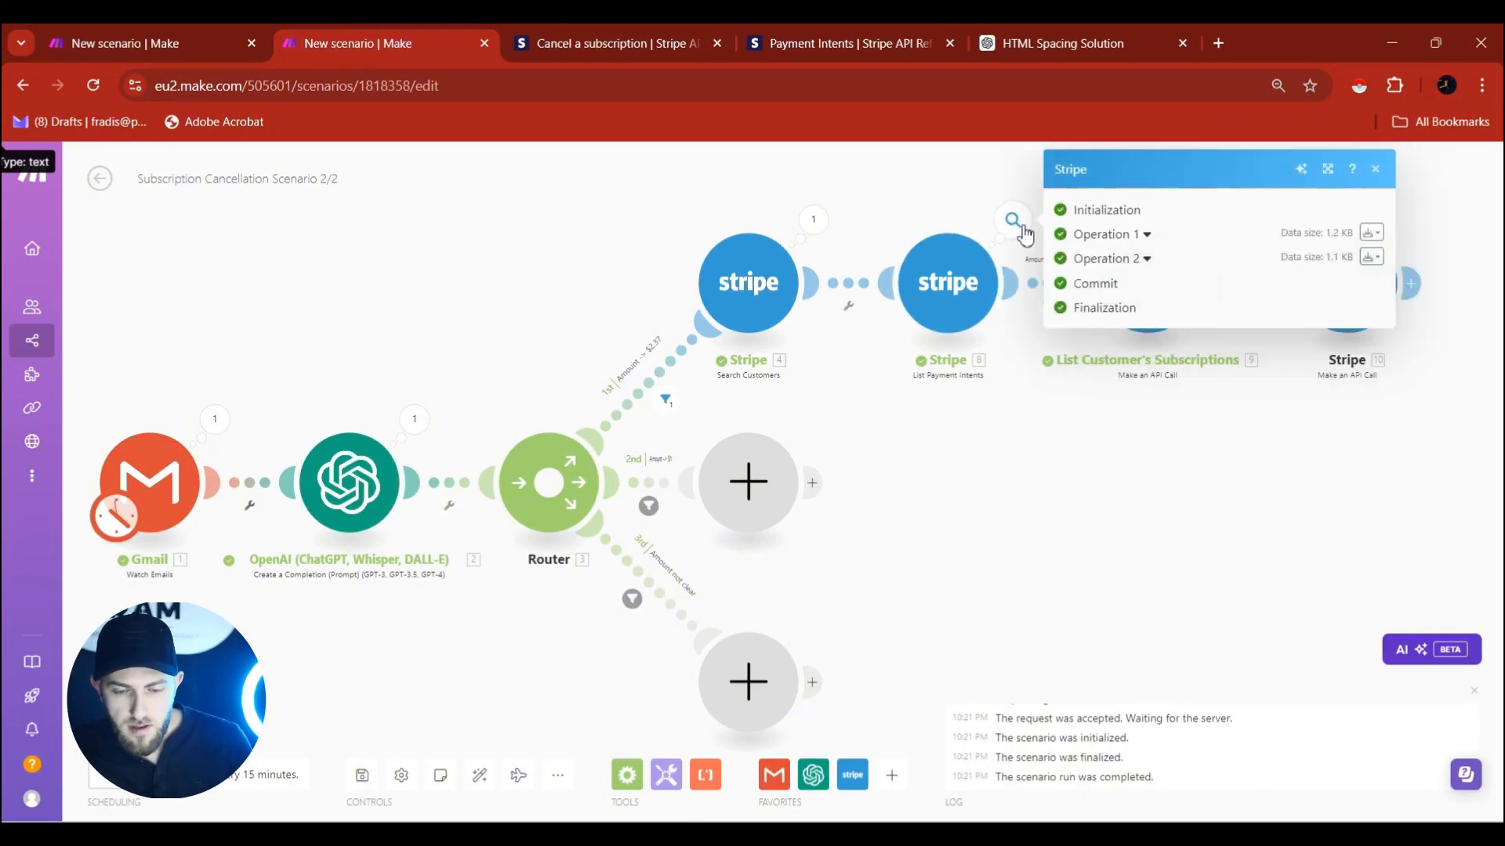
pyautogui.click(1117, 260)
pyautogui.click(1107, 234)
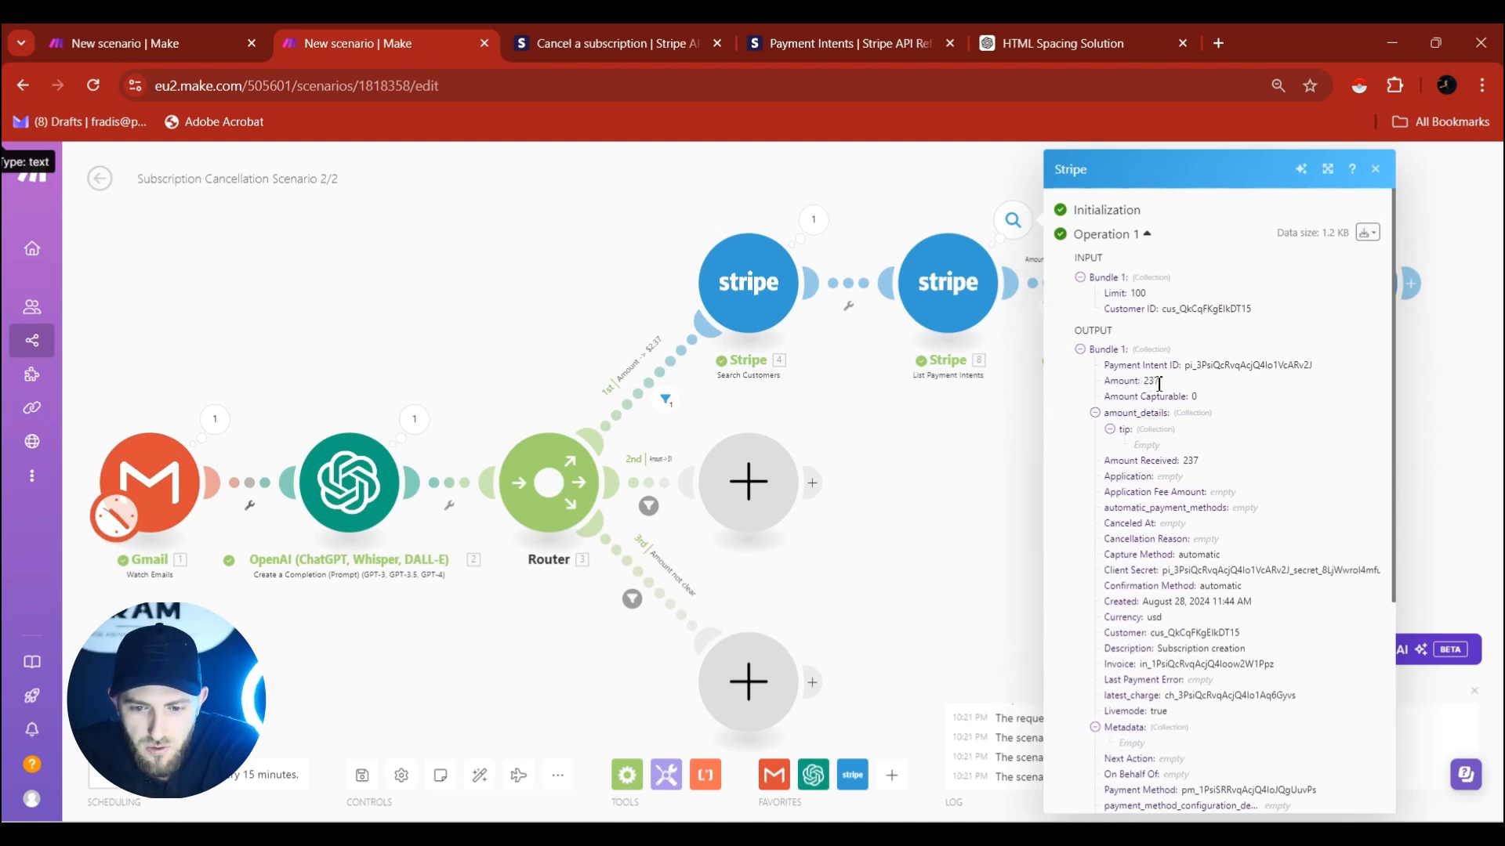
pyautogui.click(1038, 394)
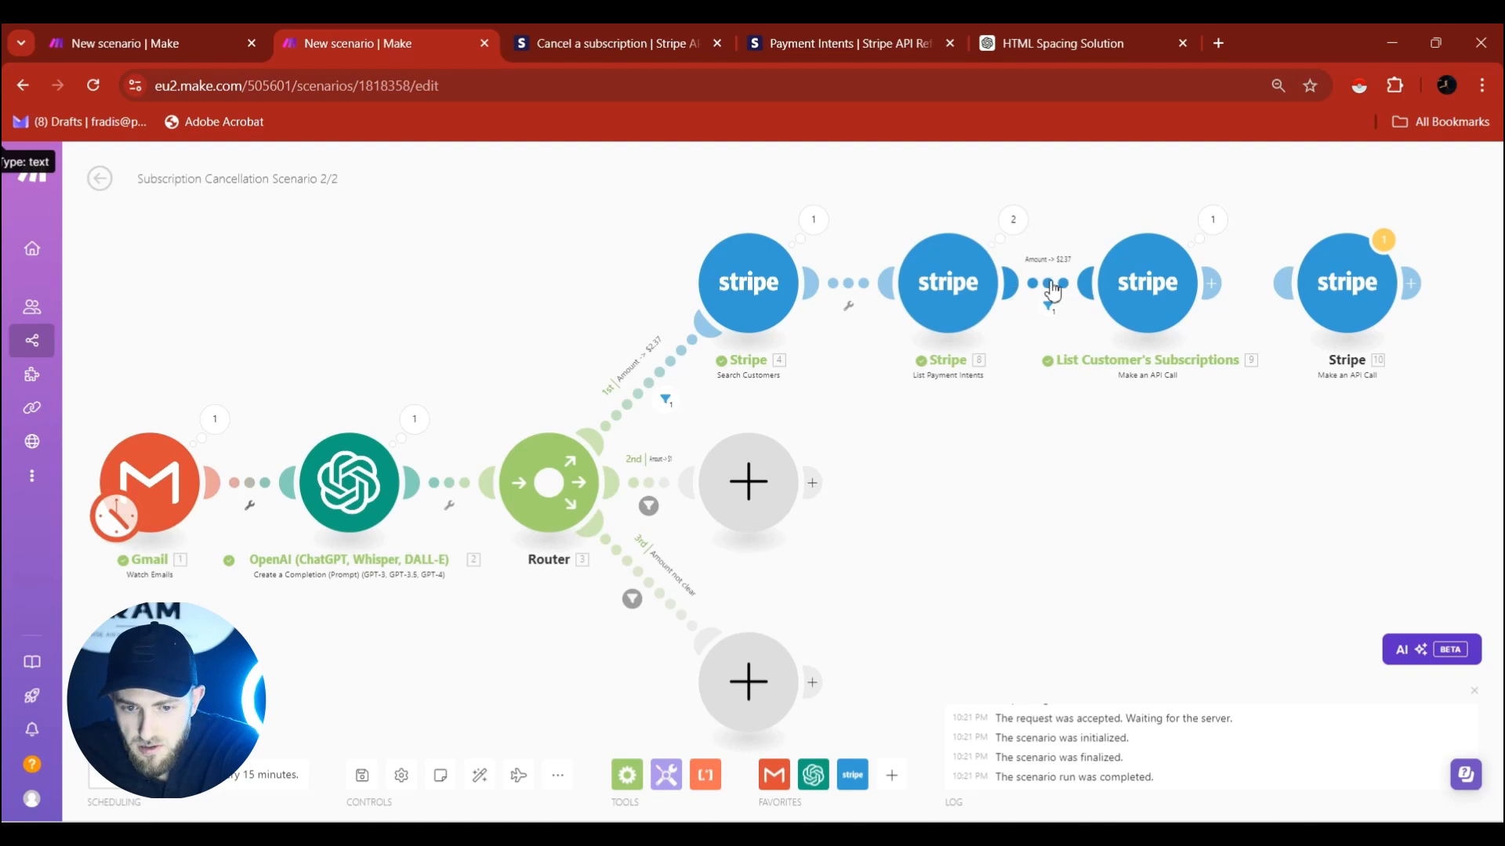
pyautogui.click(1012, 220)
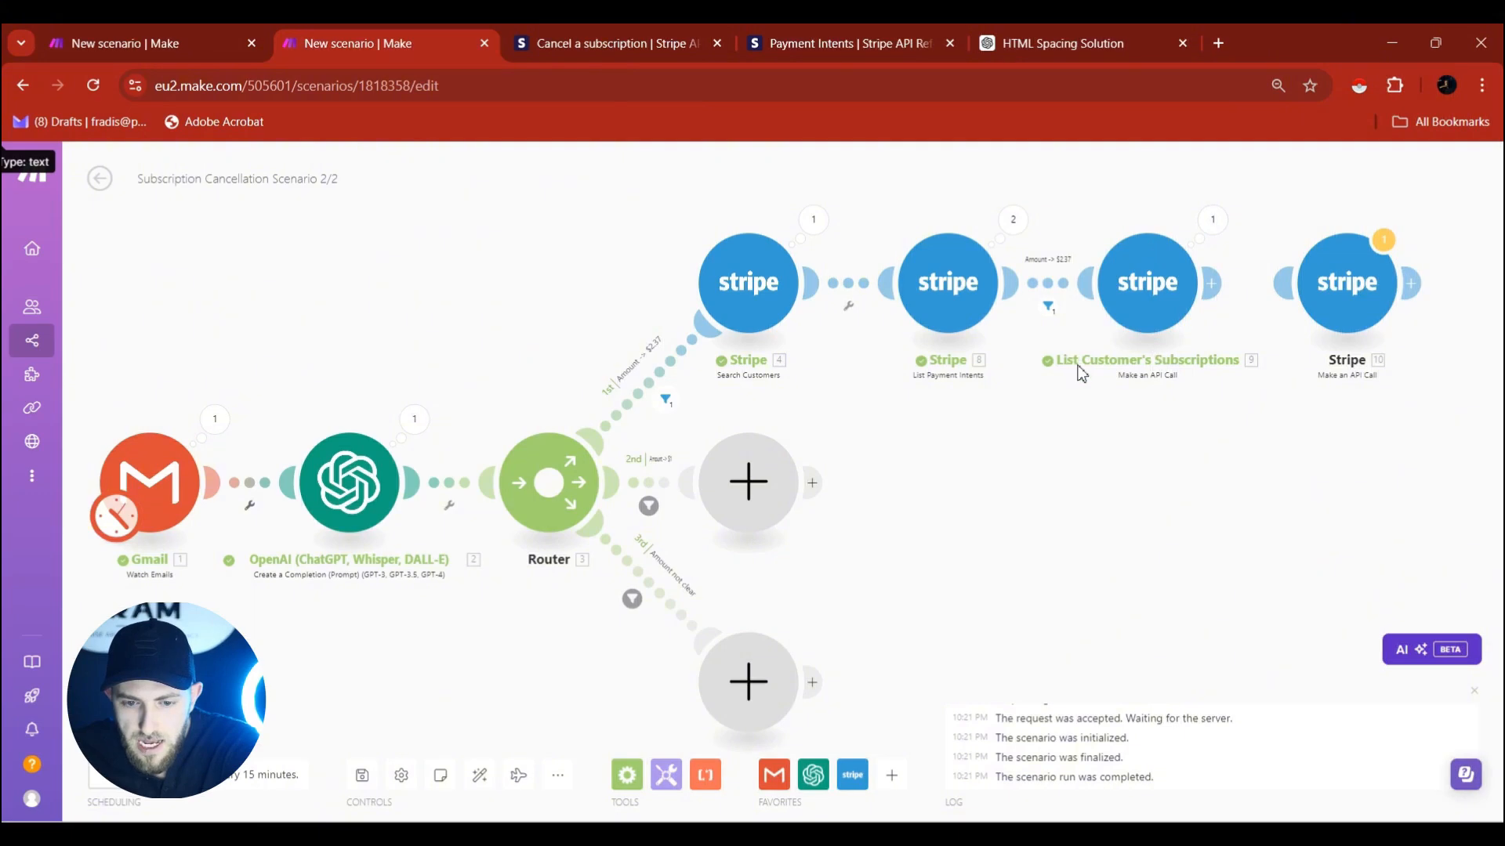
pyautogui.click(1214, 223)
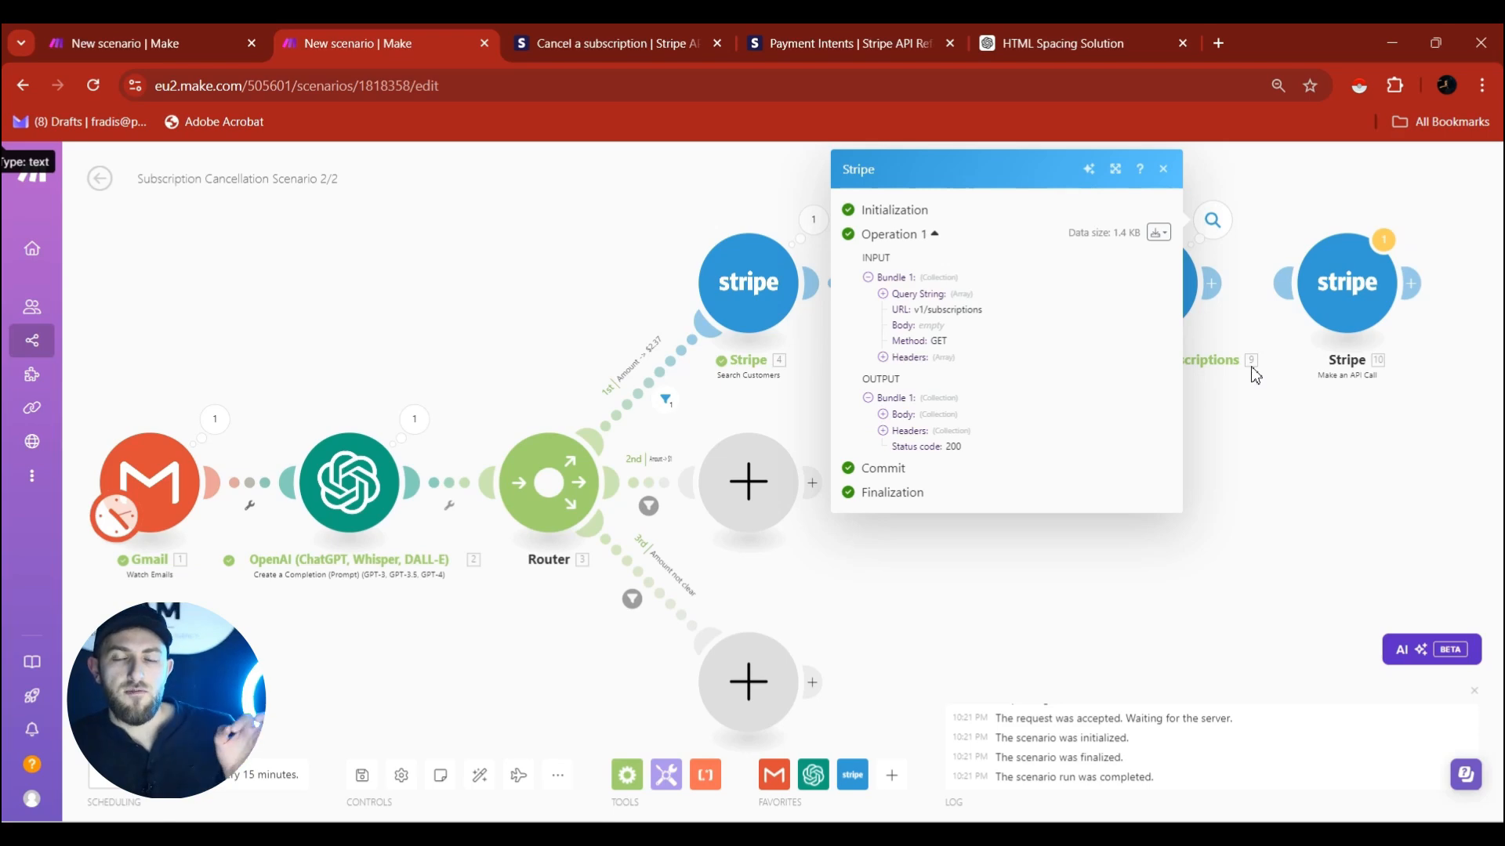
# Confirm the subscriptions data is empty and unlink the final Stripe cancel-subscription call.
pyautogui.click(884, 415)
pyautogui.click(898, 447)
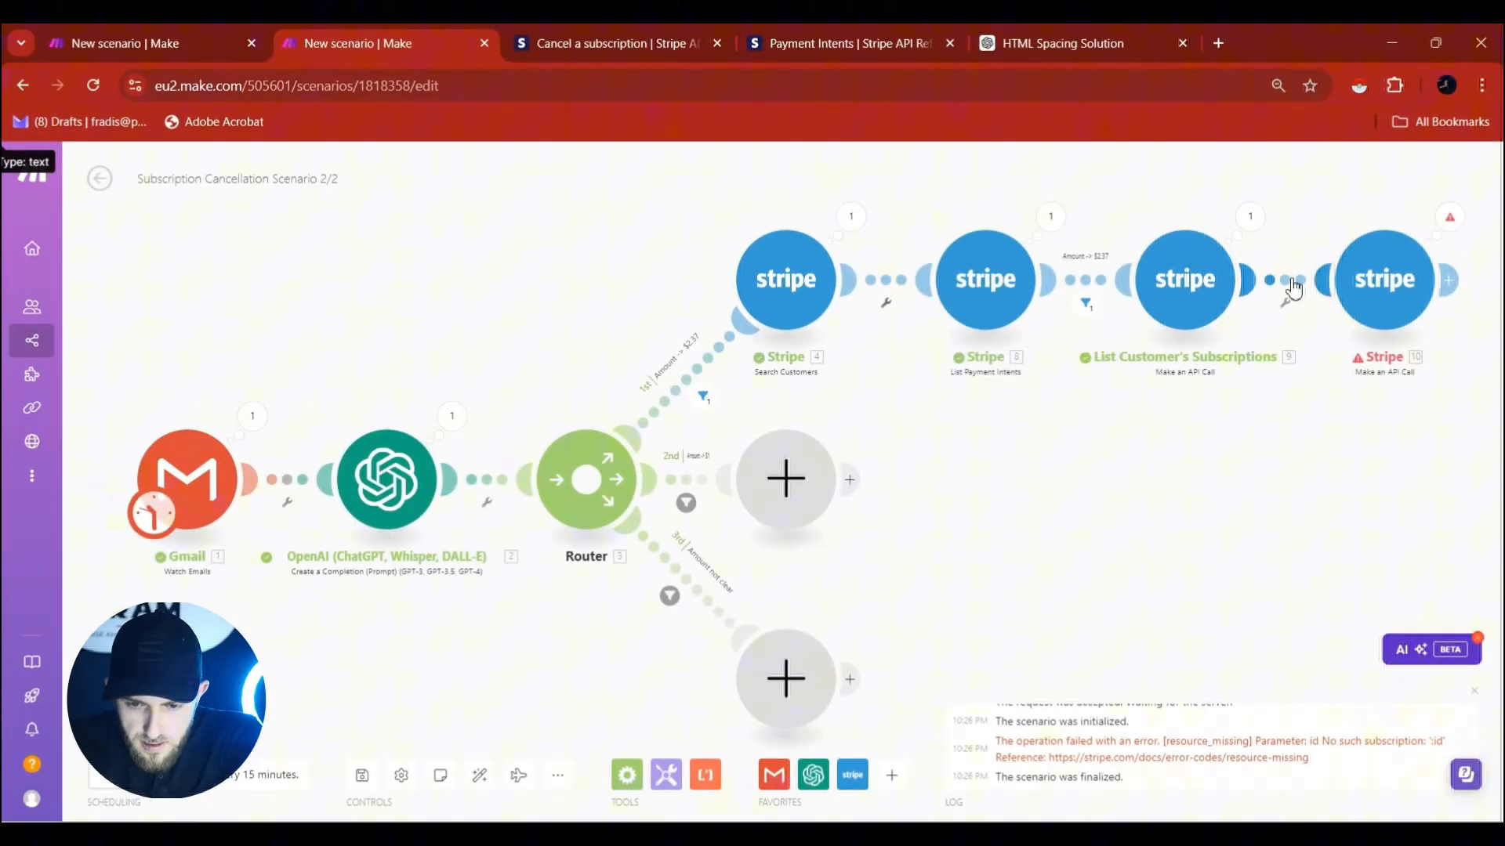
pyautogui.click(1290, 284)
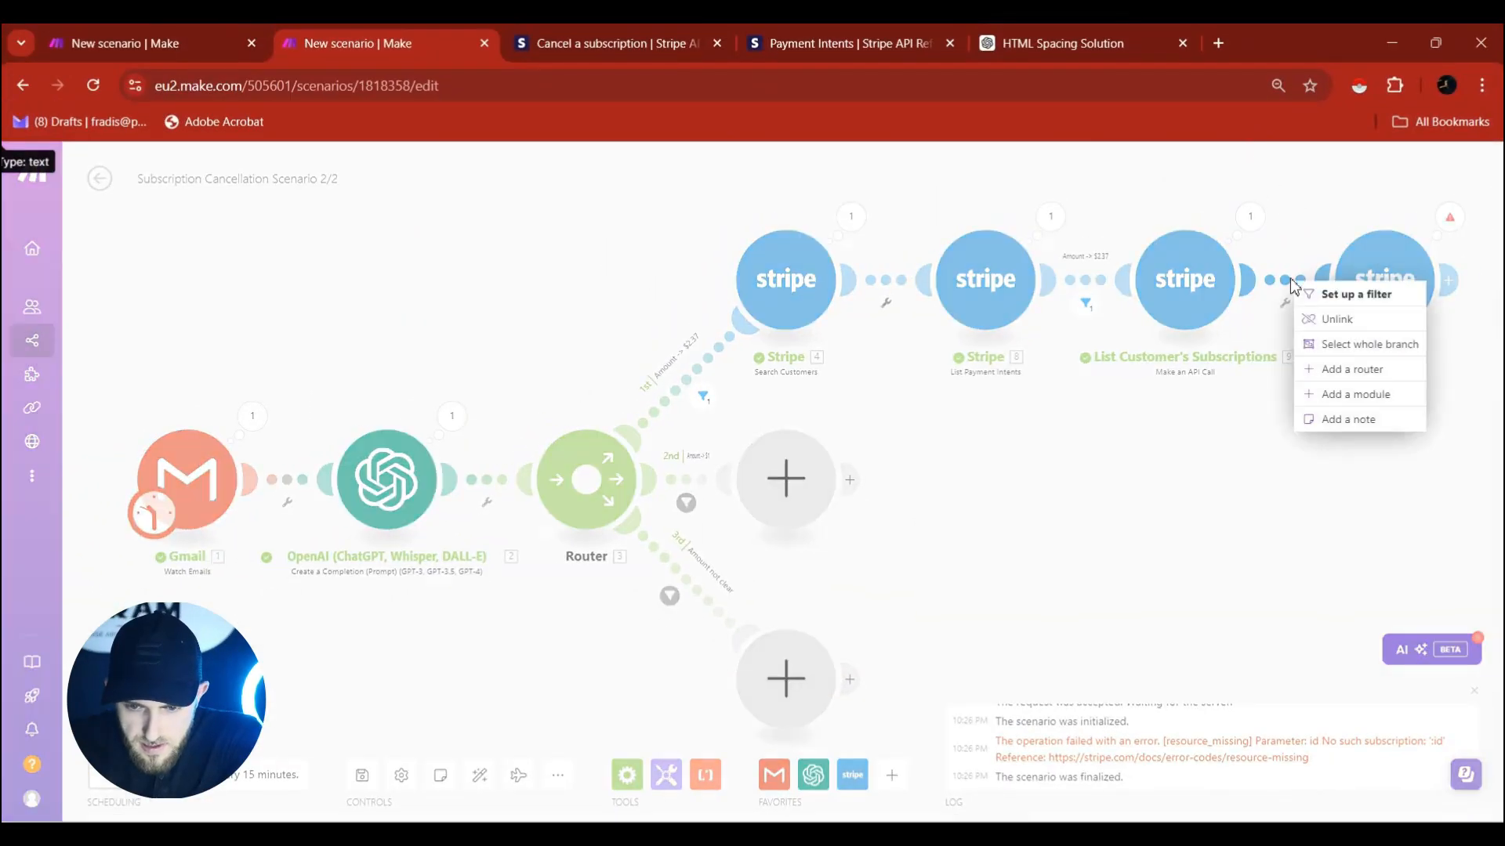
pyautogui.click(1332, 319)
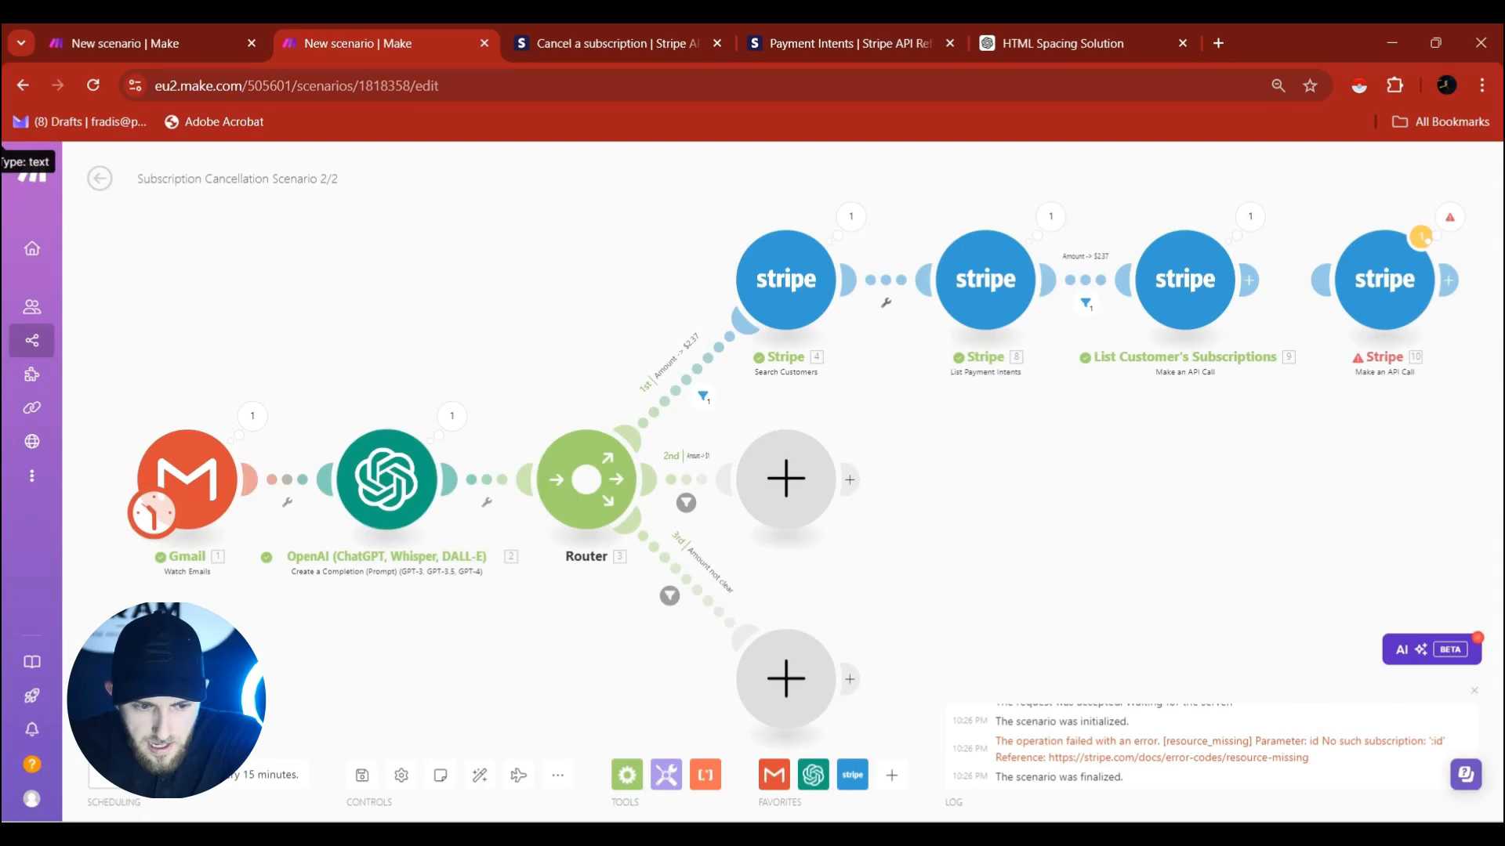
pyautogui.rightClick(204, 473)
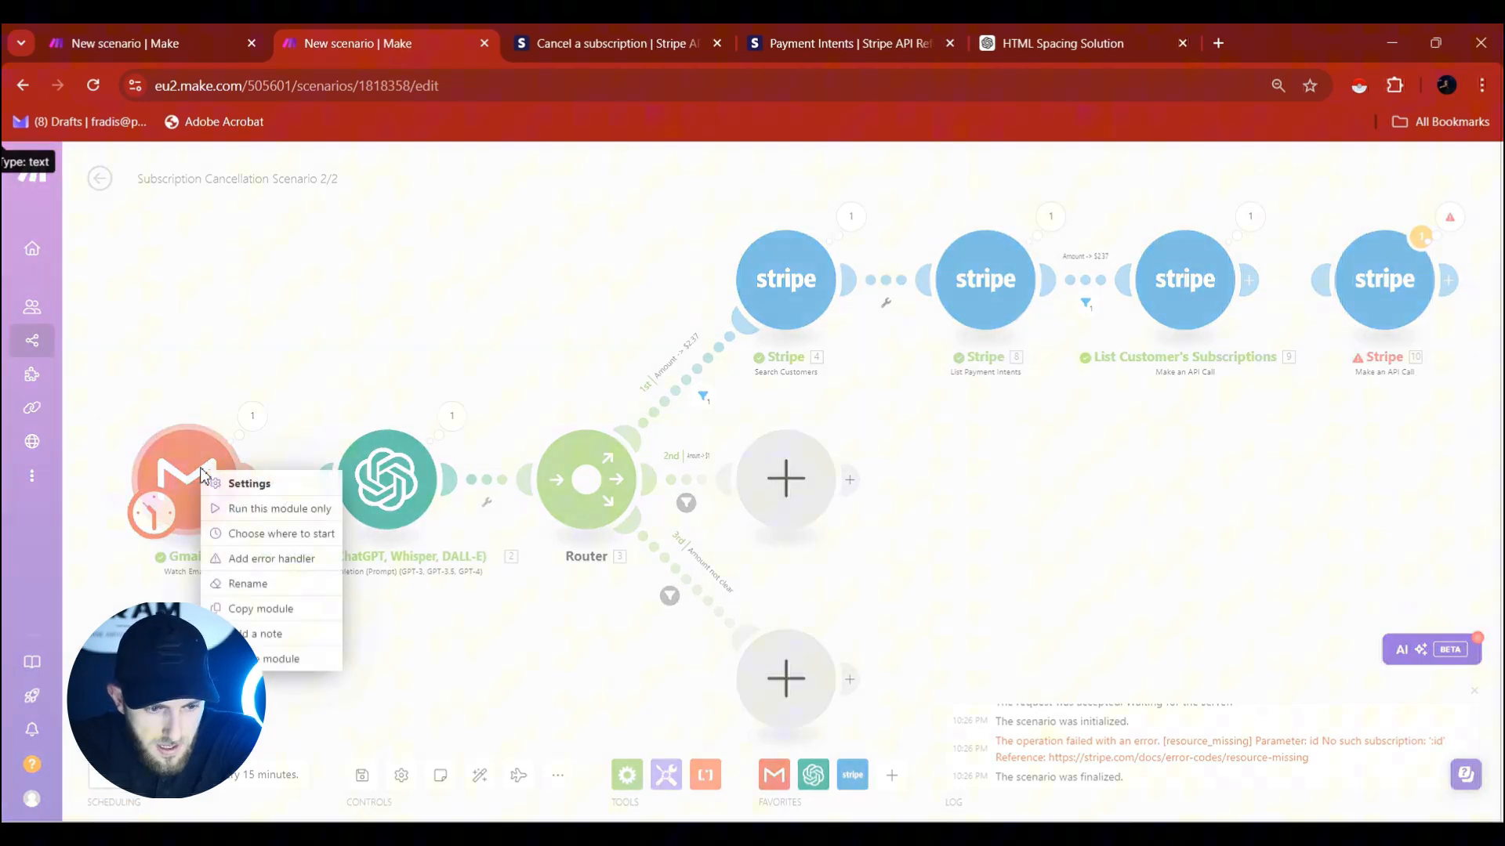
# Set the Gmail trigger to start from the latest 'Cancel subscription' email.
pyautogui.click(240, 544)
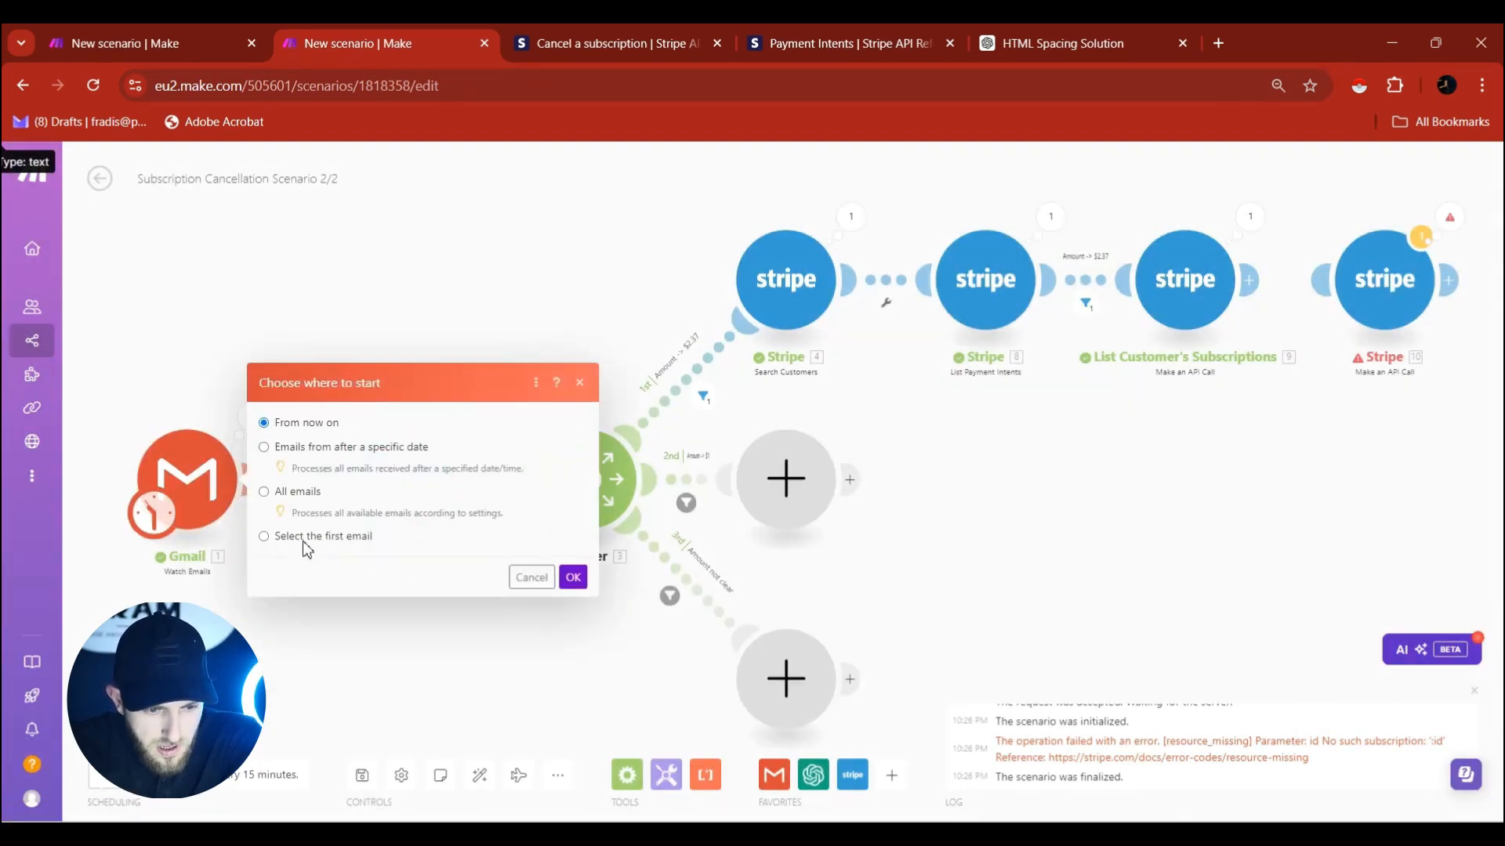
pyautogui.click(304, 539)
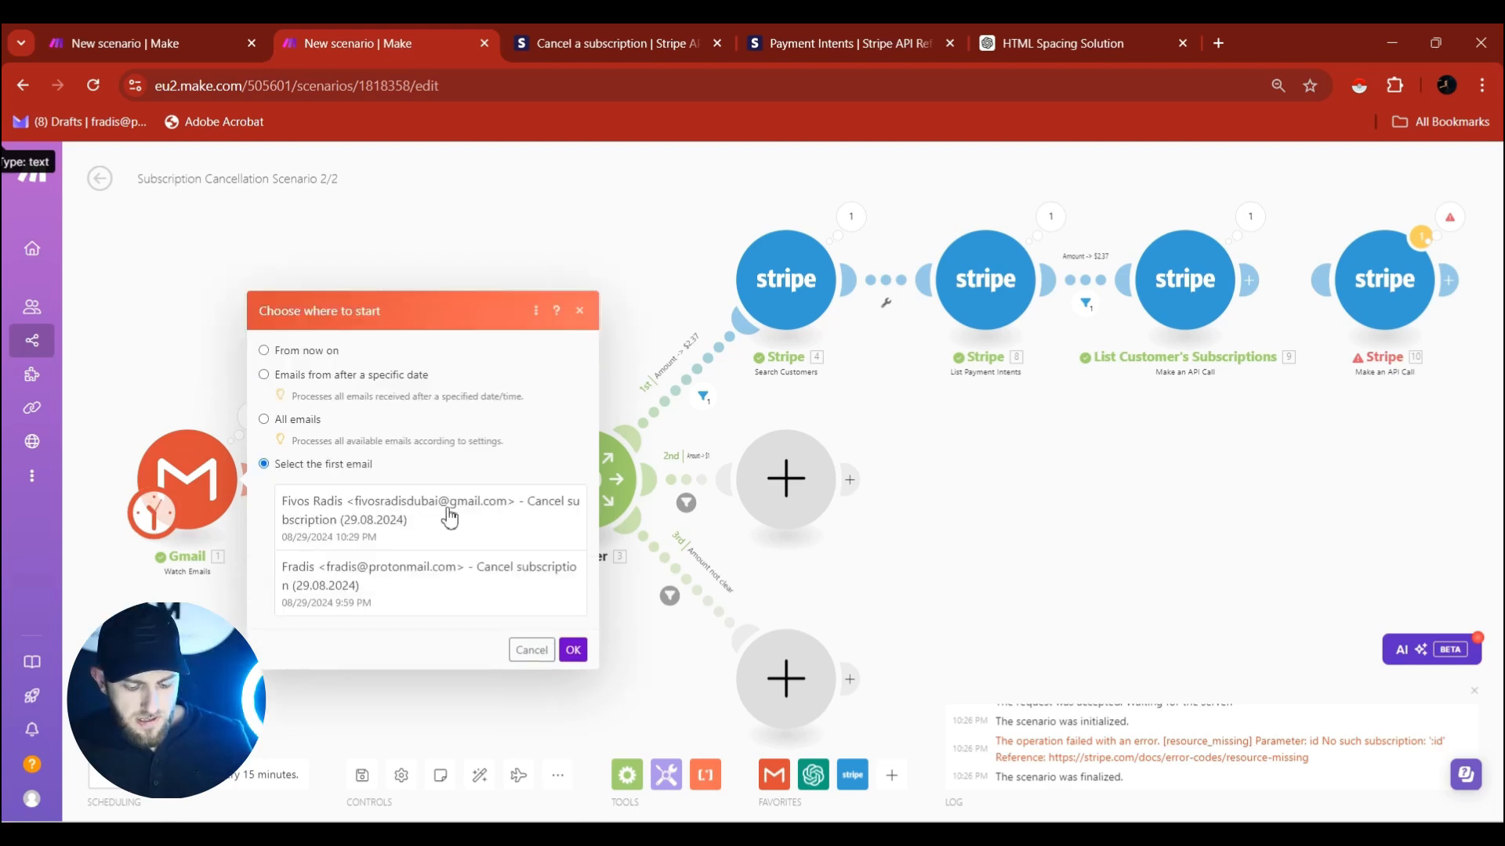
pyautogui.click(450, 518)
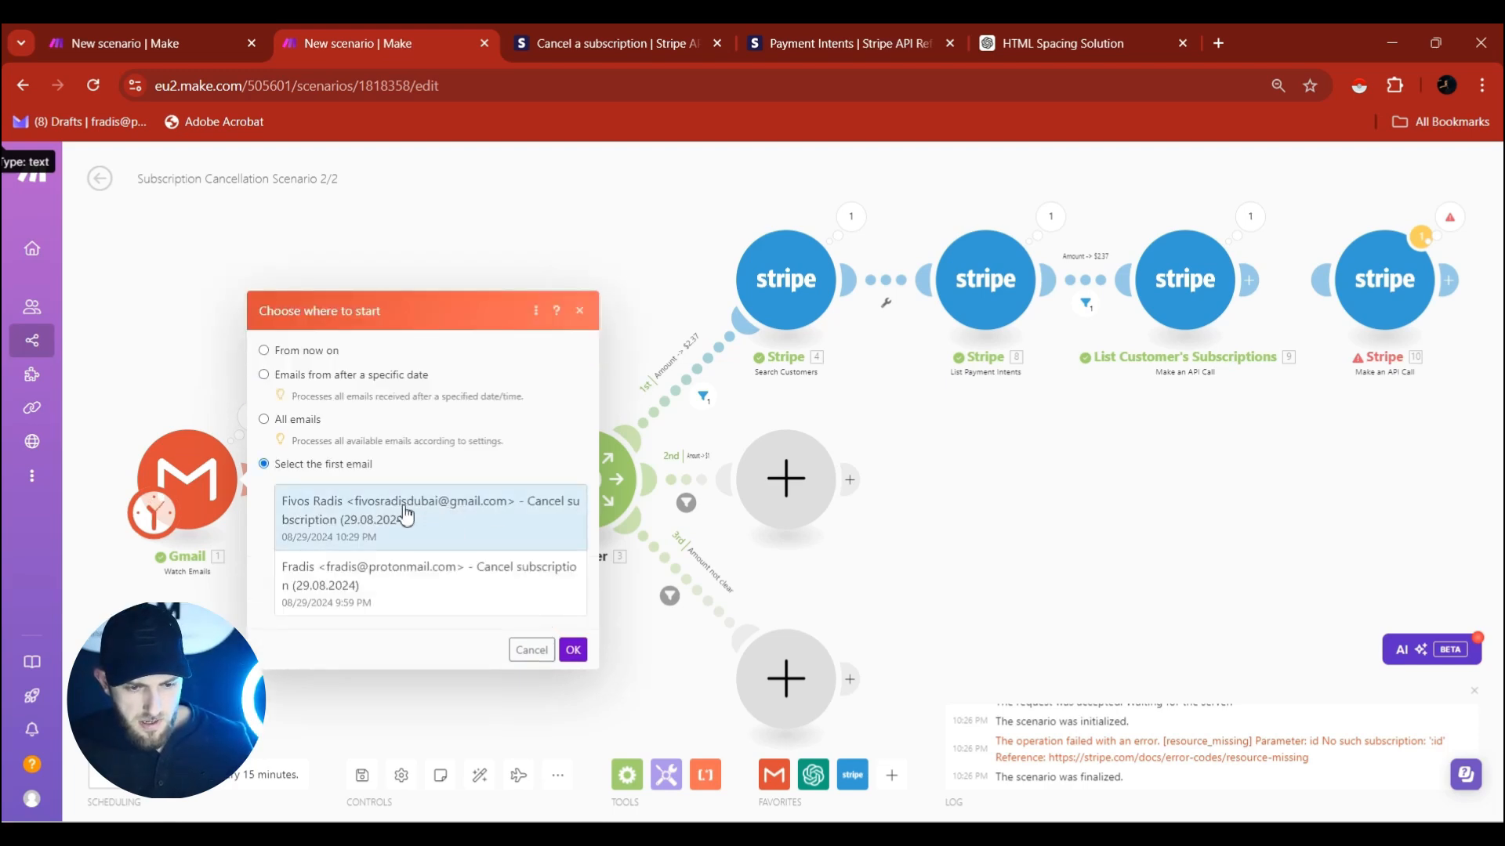
pyautogui.click(573, 650)
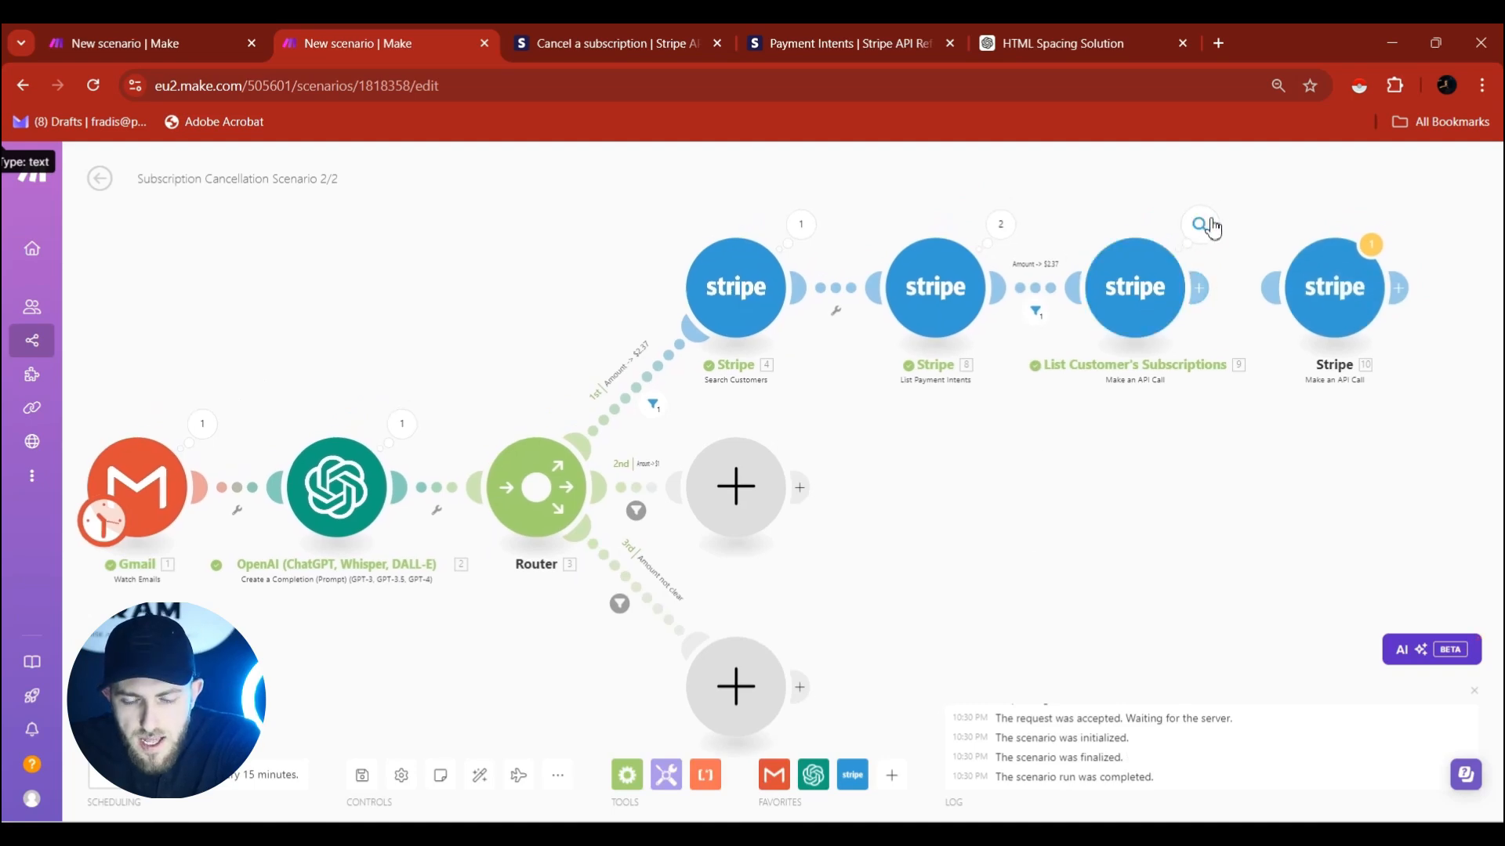
# Inspect the first subscription's id in the List Customer's Subscriptions output, then close the inspector.
pyautogui.click(1206, 228)
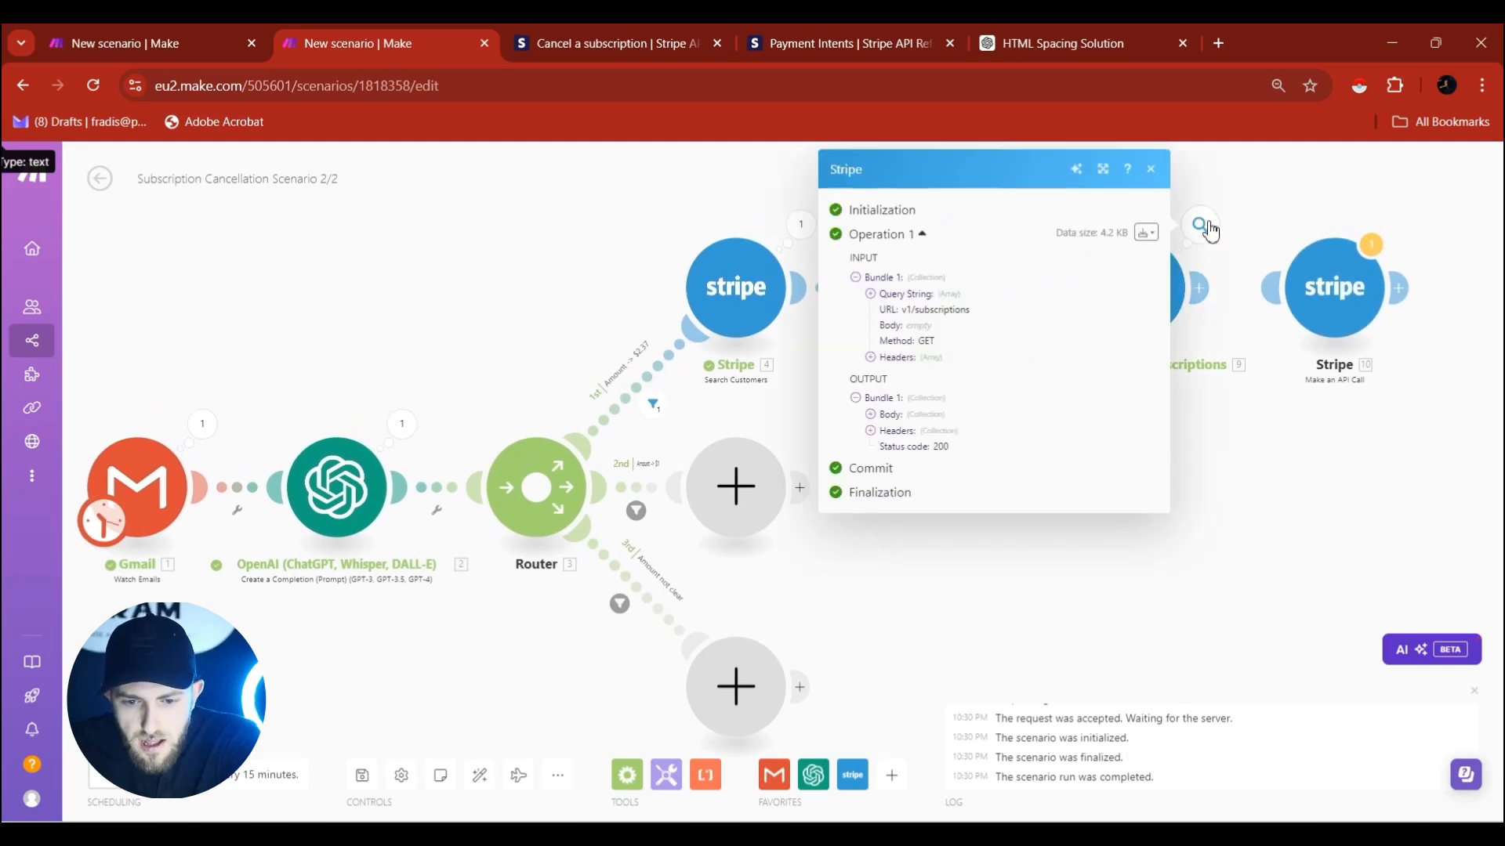
pyautogui.click(881, 419)
pyautogui.click(884, 447)
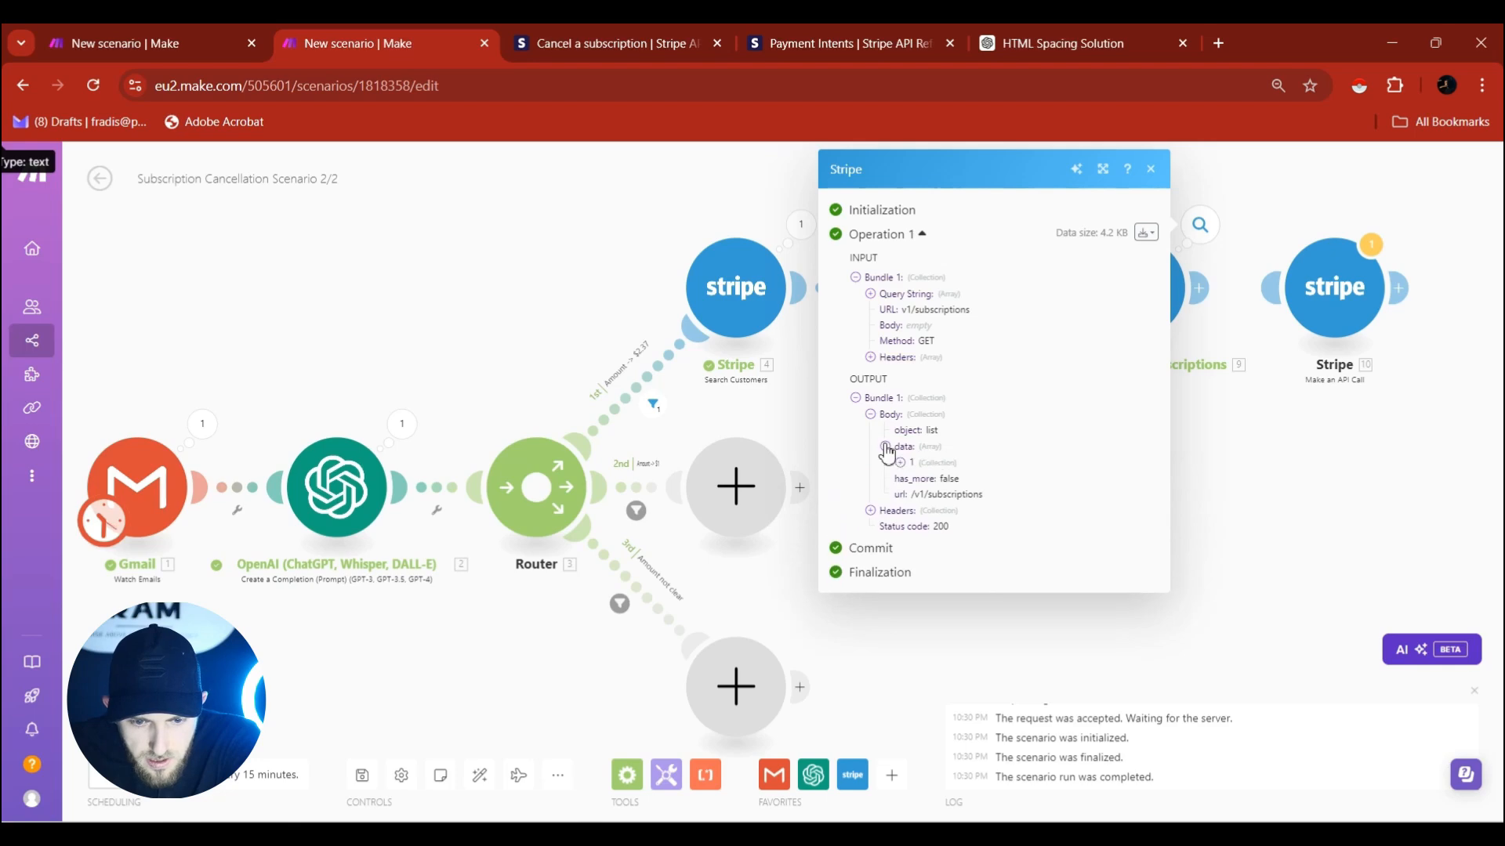
pyautogui.click(903, 463)
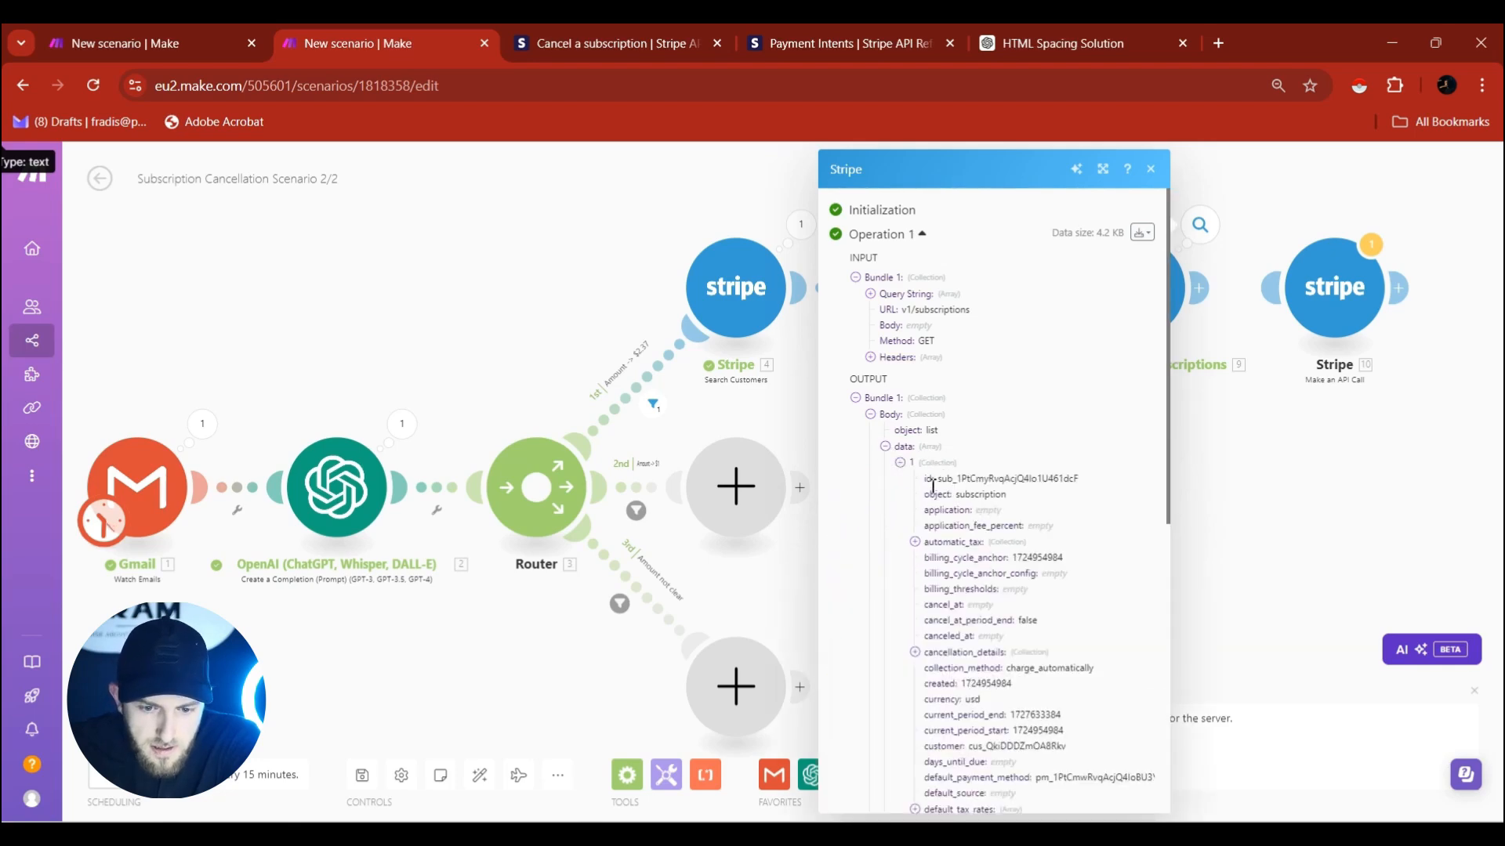
pyautogui.click(1236, 456)
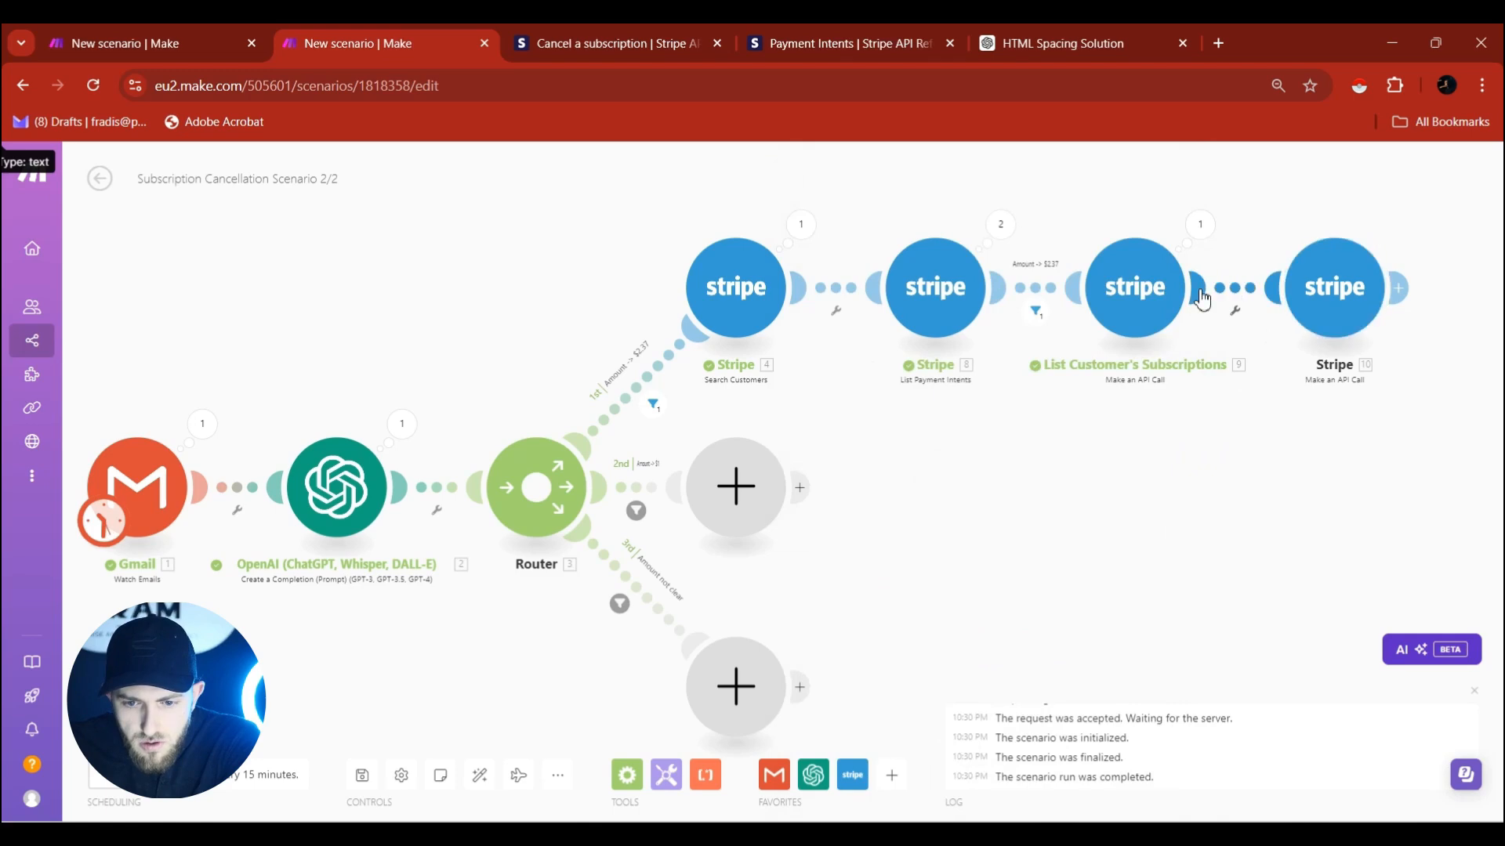
# Replace :id in the v1/subscriptions/ URL with the mapped Body.data[] id and save.
pyautogui.click(1337, 286)
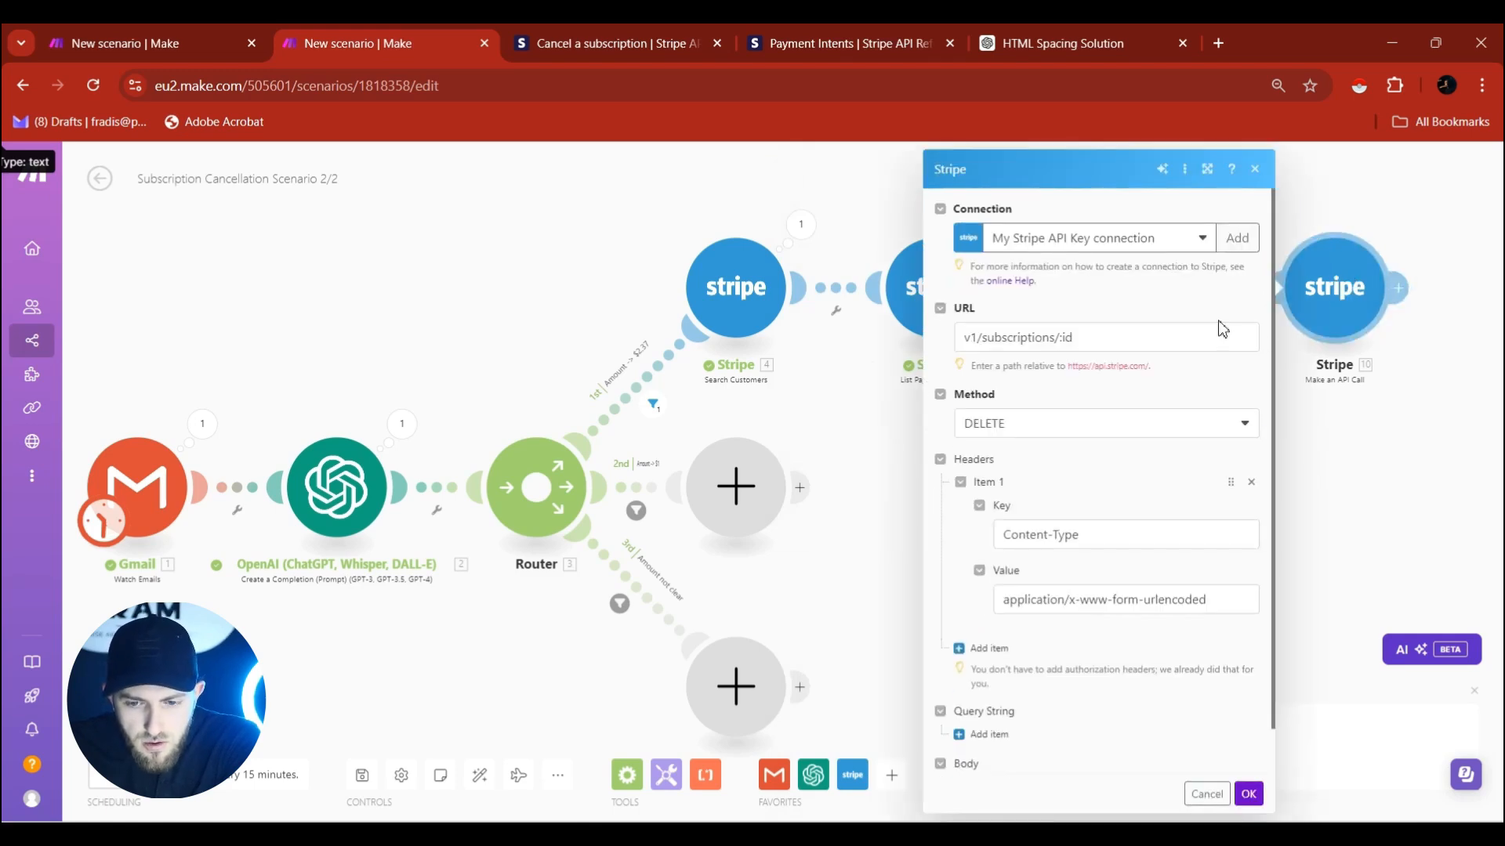
pyautogui.doubleClick(1102, 346)
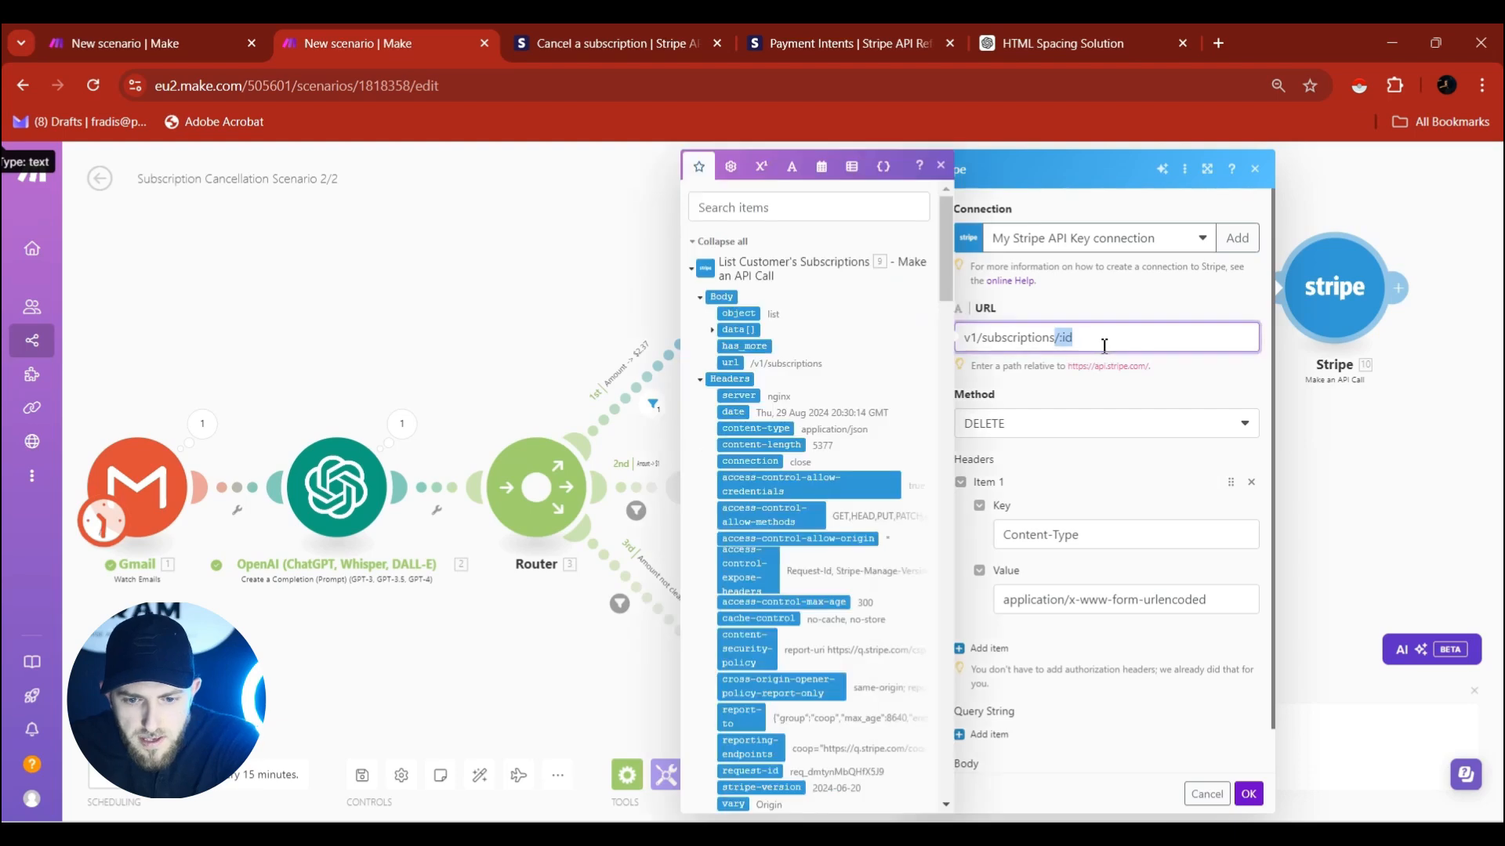
pyautogui.click(1104, 342)
pyautogui.press('BackSpace')
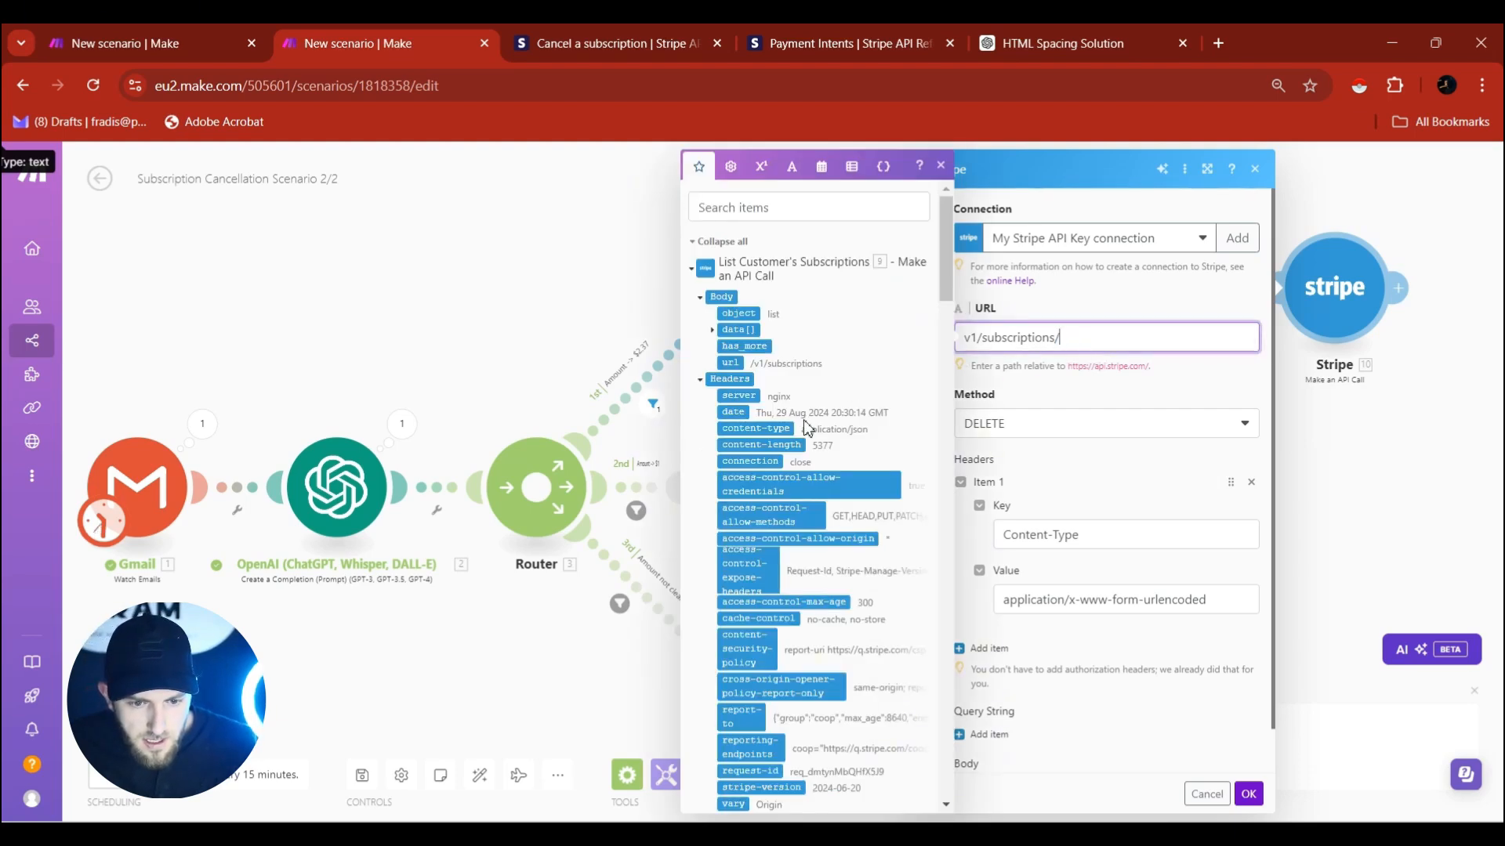
pyautogui.click(712, 332)
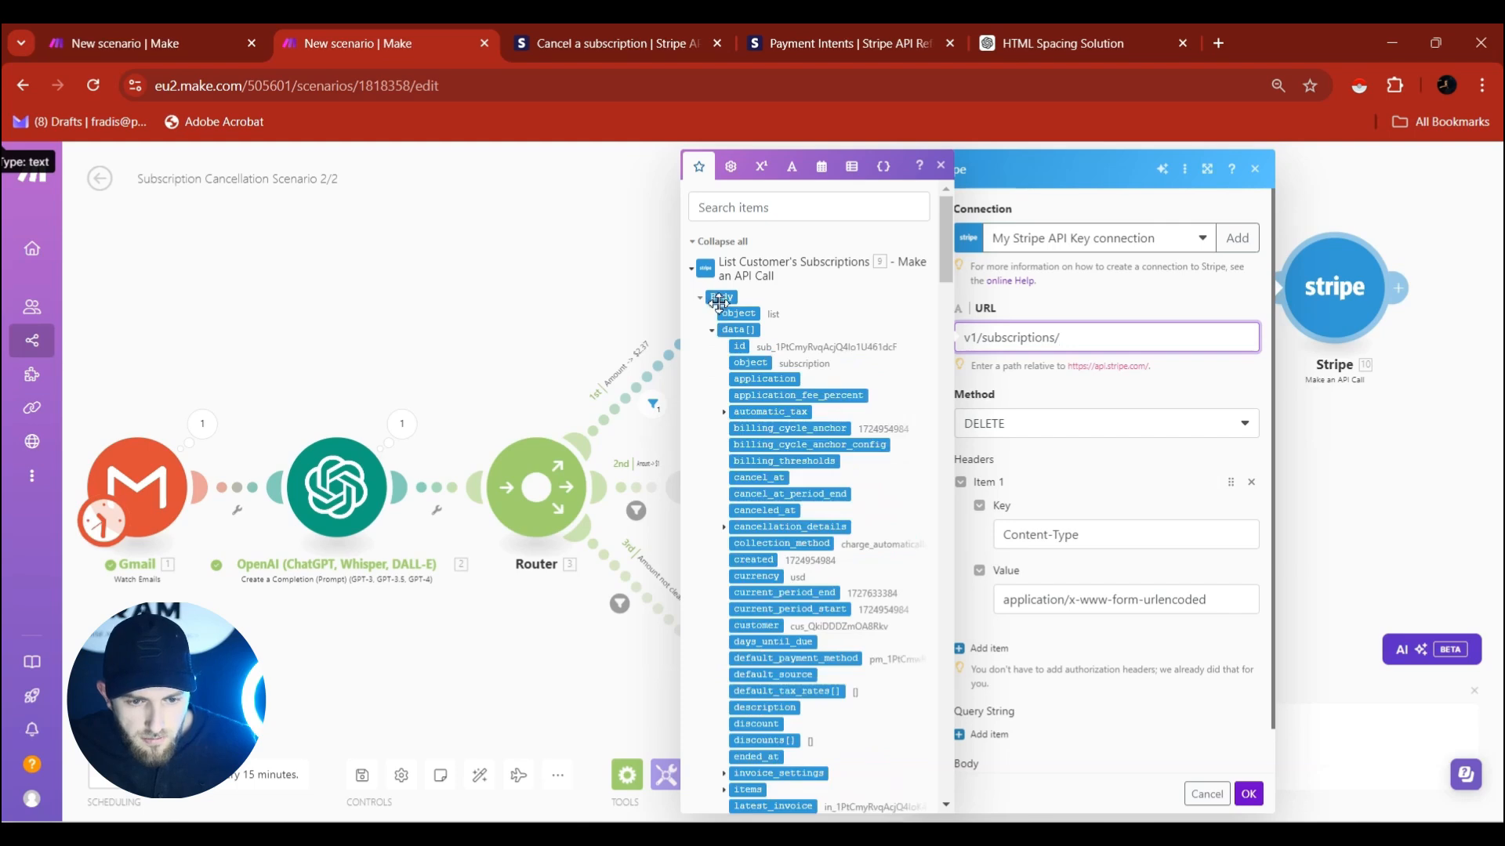
pyautogui.click(740, 347)
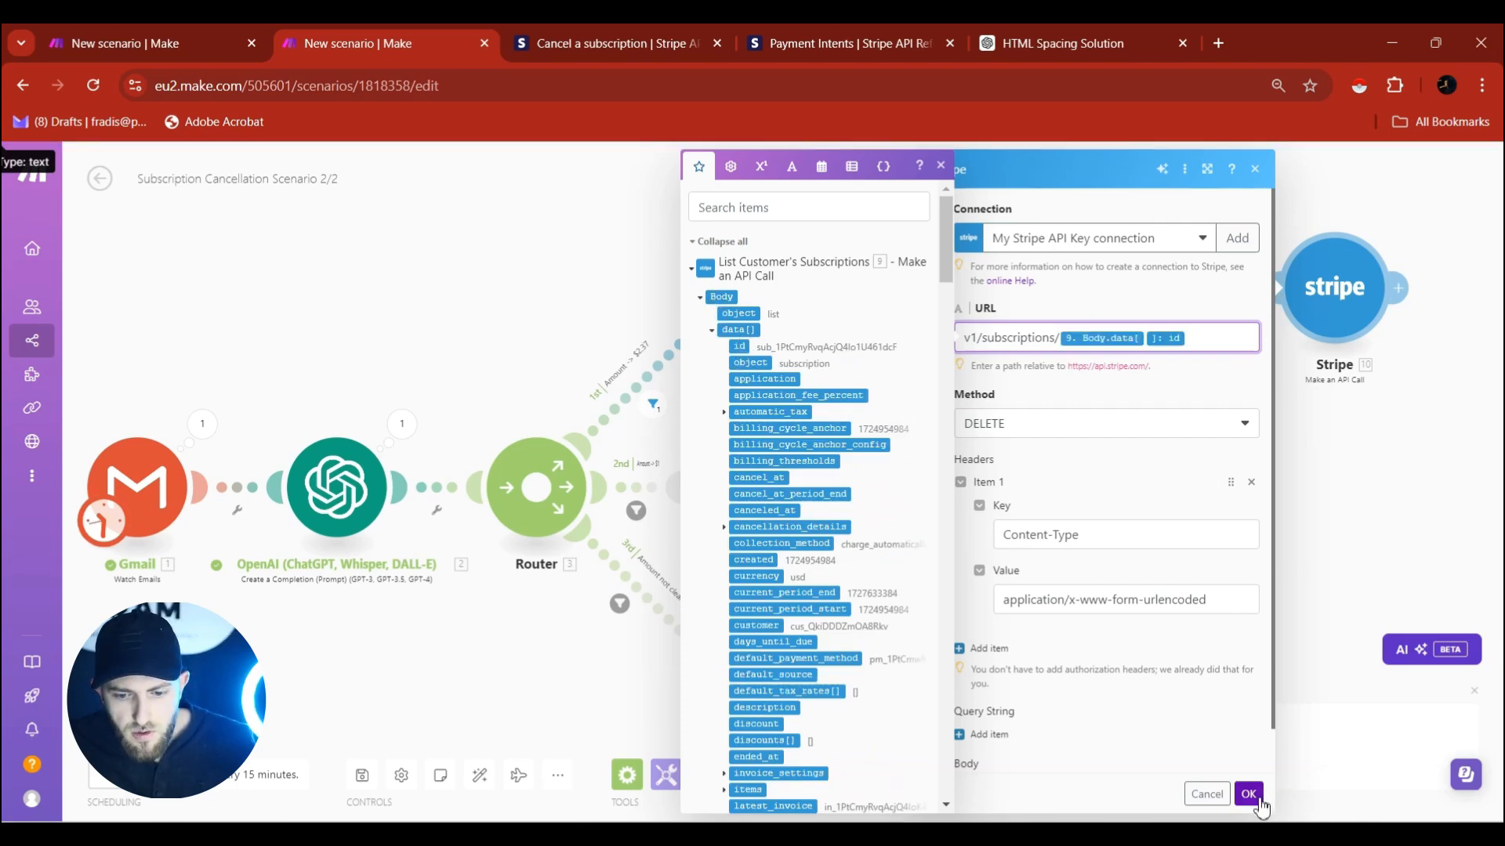
pyautogui.click(1248, 794)
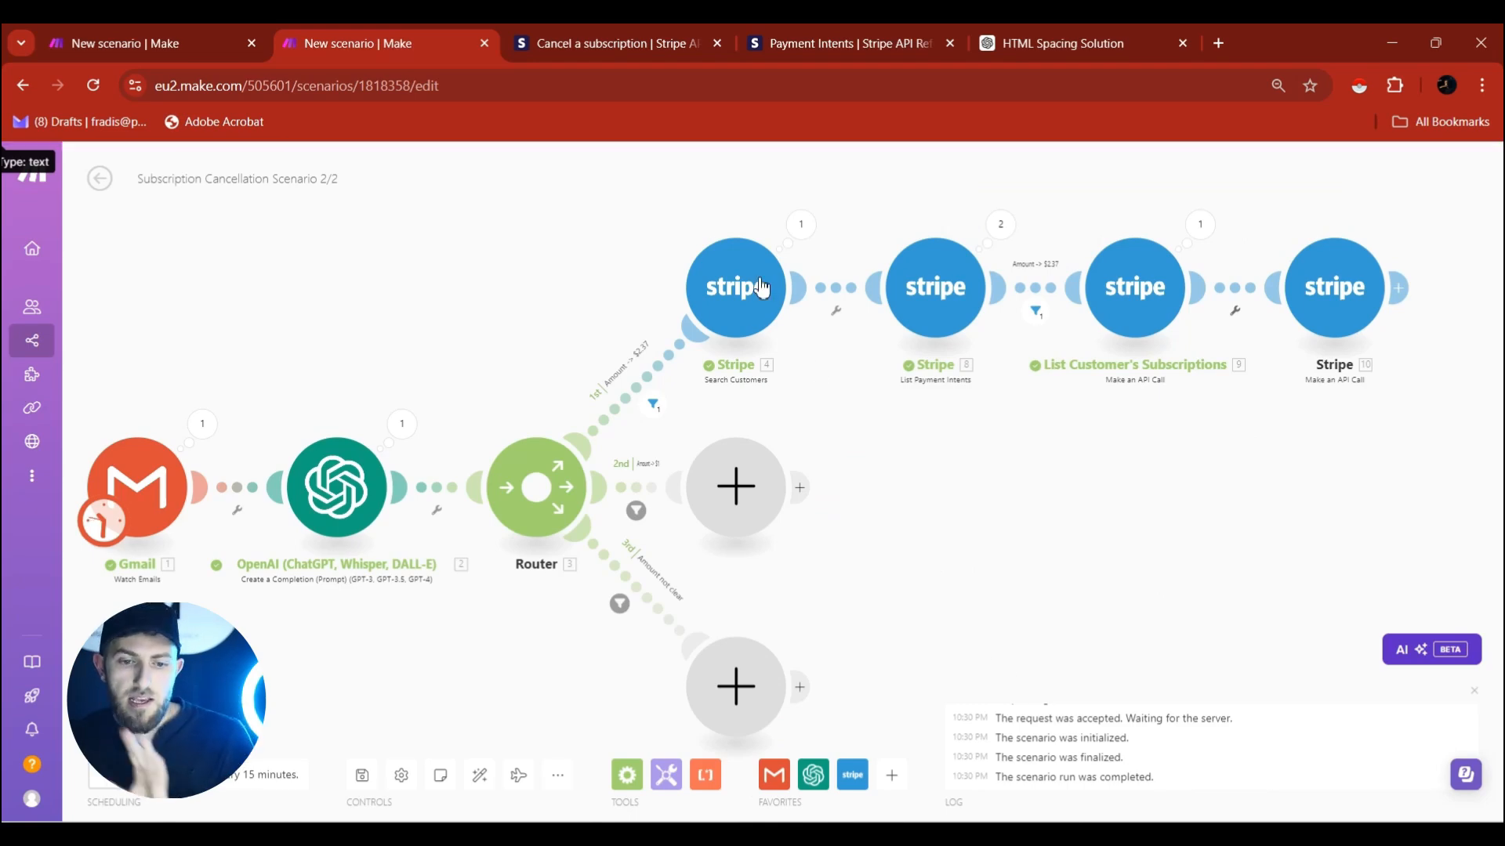
# Add a Gmail Send an Email module after the cancel-subscription call.
pyautogui.moveTo(1345, 439); pyautogui.dragTo(1193, 440)
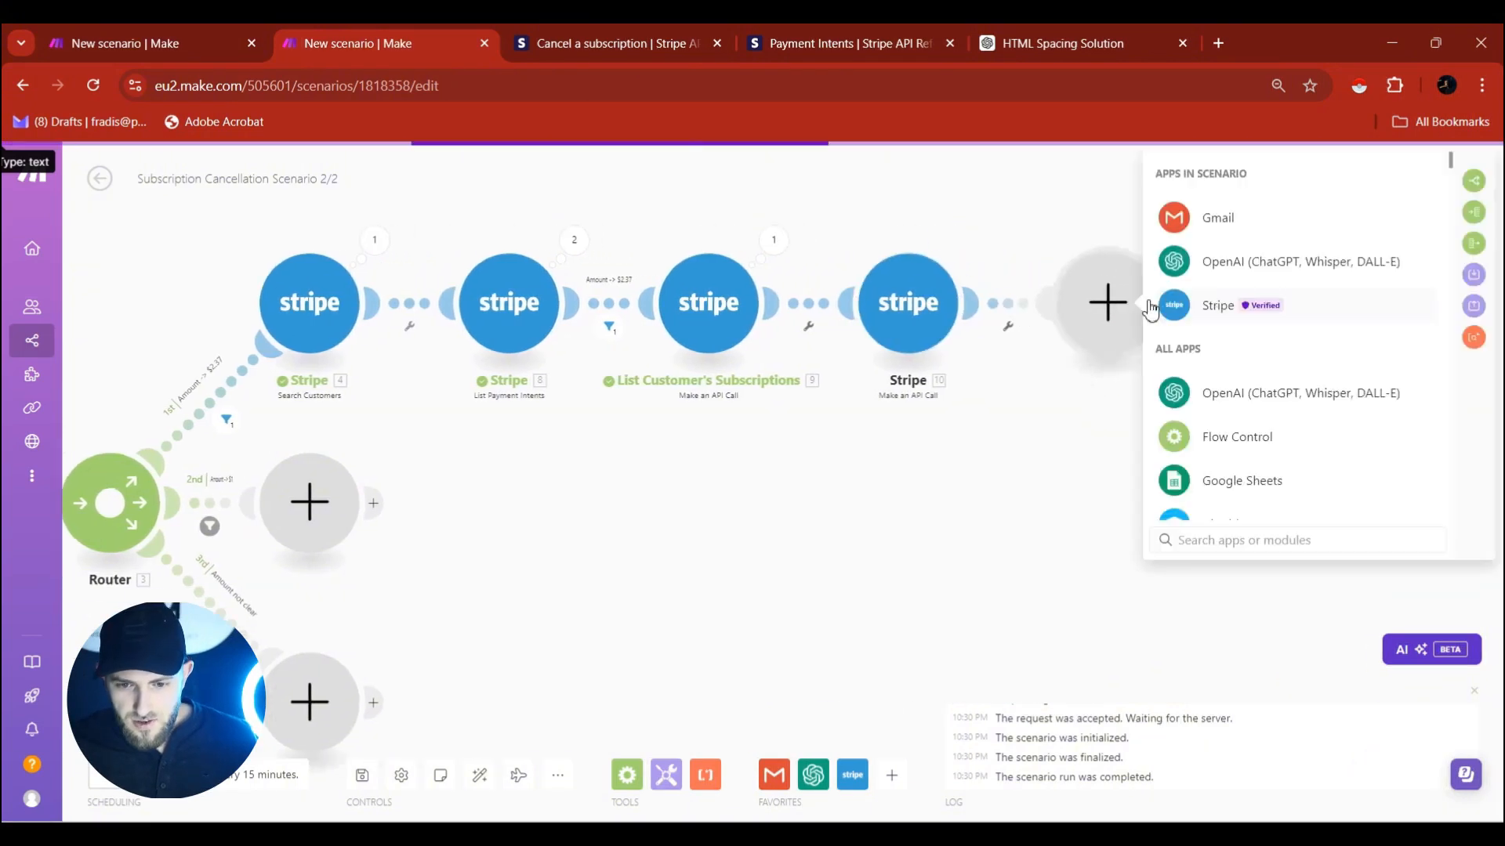
pyautogui.click(1219, 213)
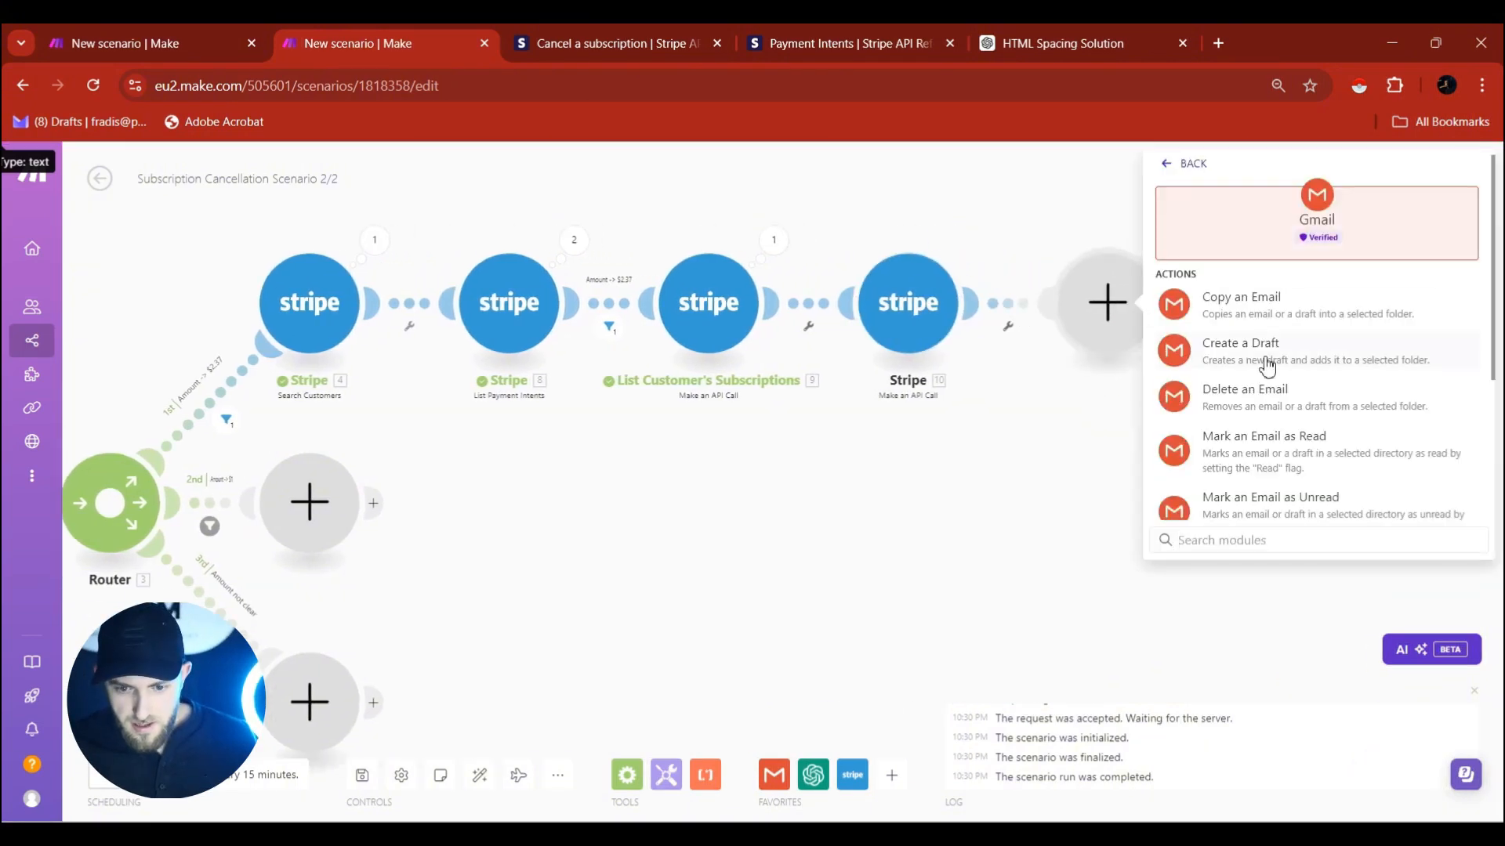
pyautogui.scroll(-2, 1271, 441)
pyautogui.scroll(-2, 1271, 441)
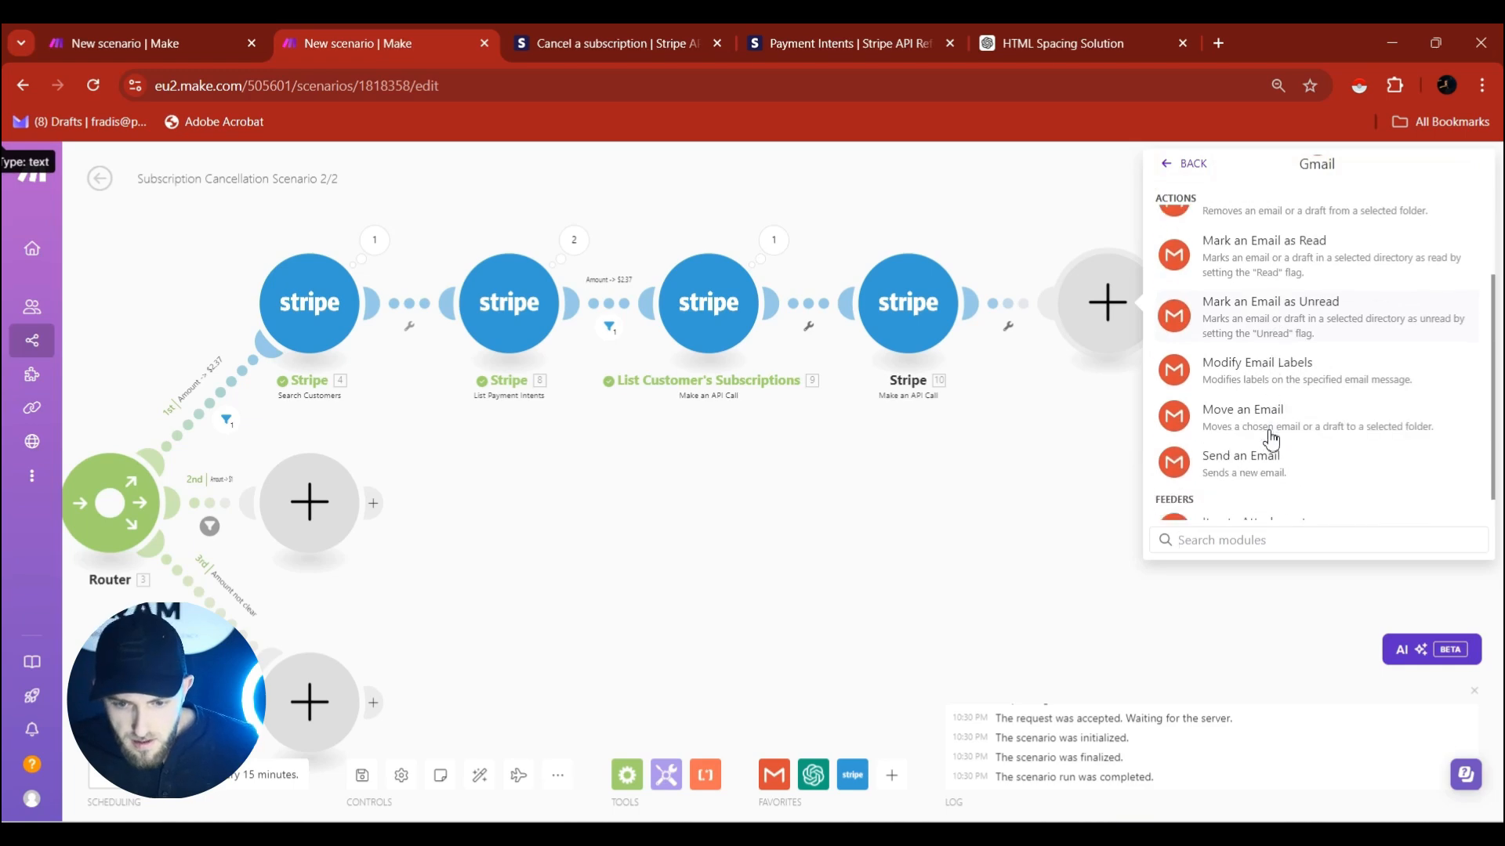
pyautogui.click(1271, 440)
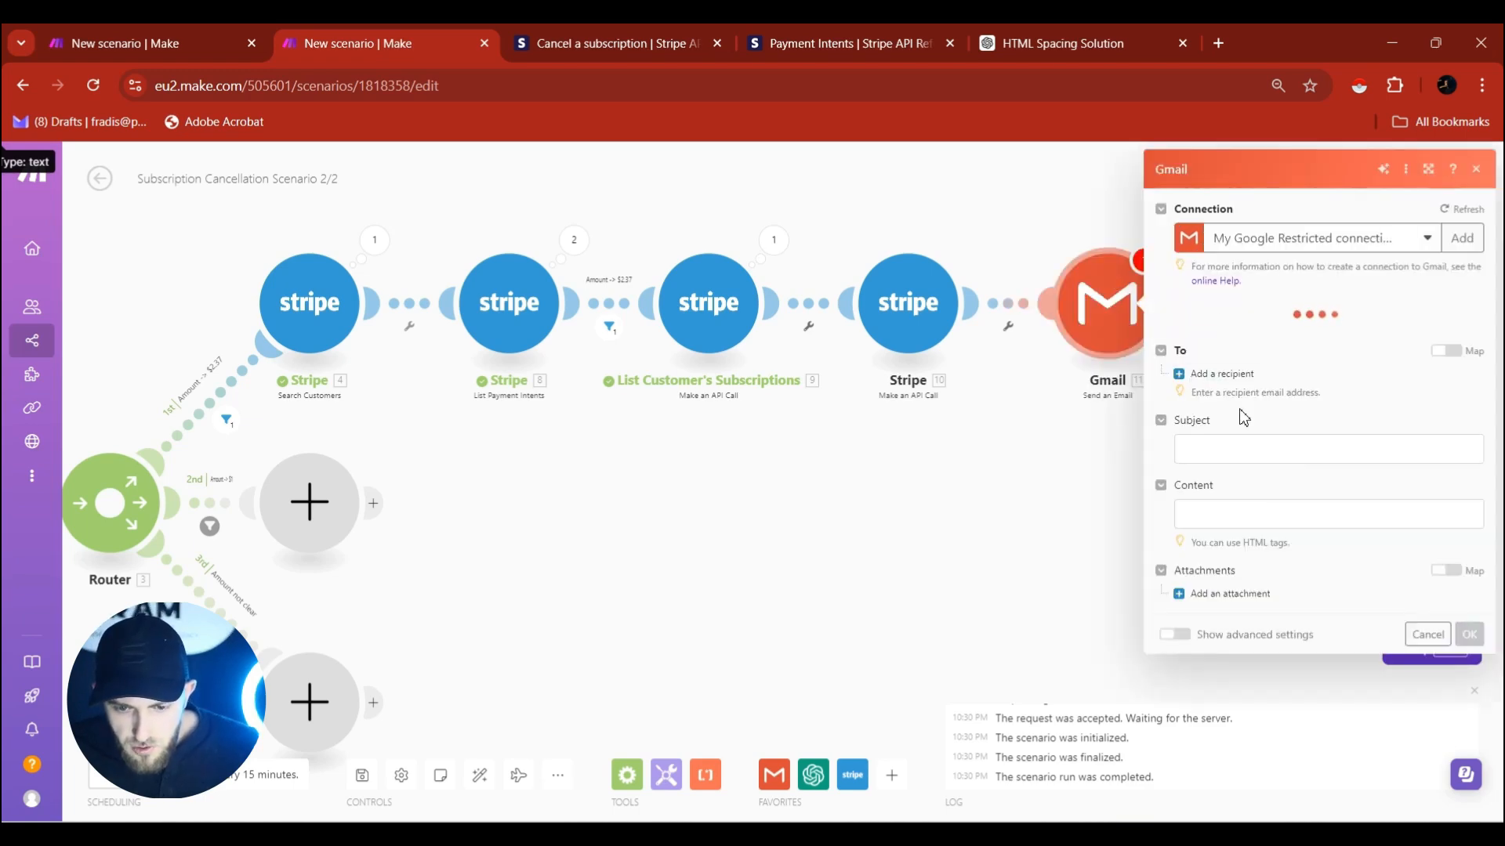
# Set the email recipient to the original sender's email address (1. Sender: Email address).
pyautogui.click(1234, 334)
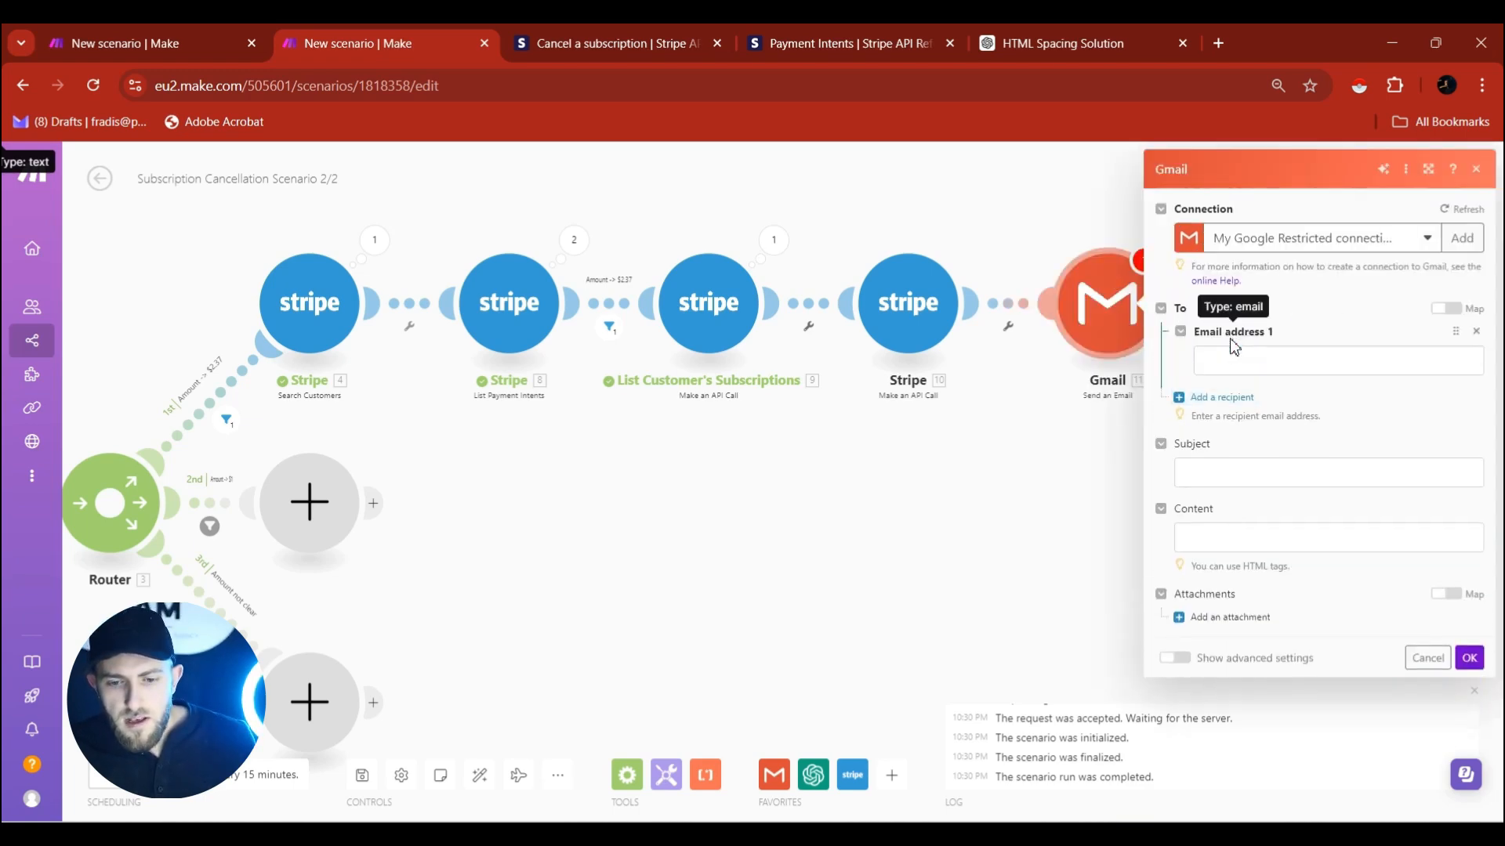
pyautogui.click(1234, 359)
pyautogui.scroll(-5, 1030, 487)
pyautogui.scroll(-10, 1030, 487)
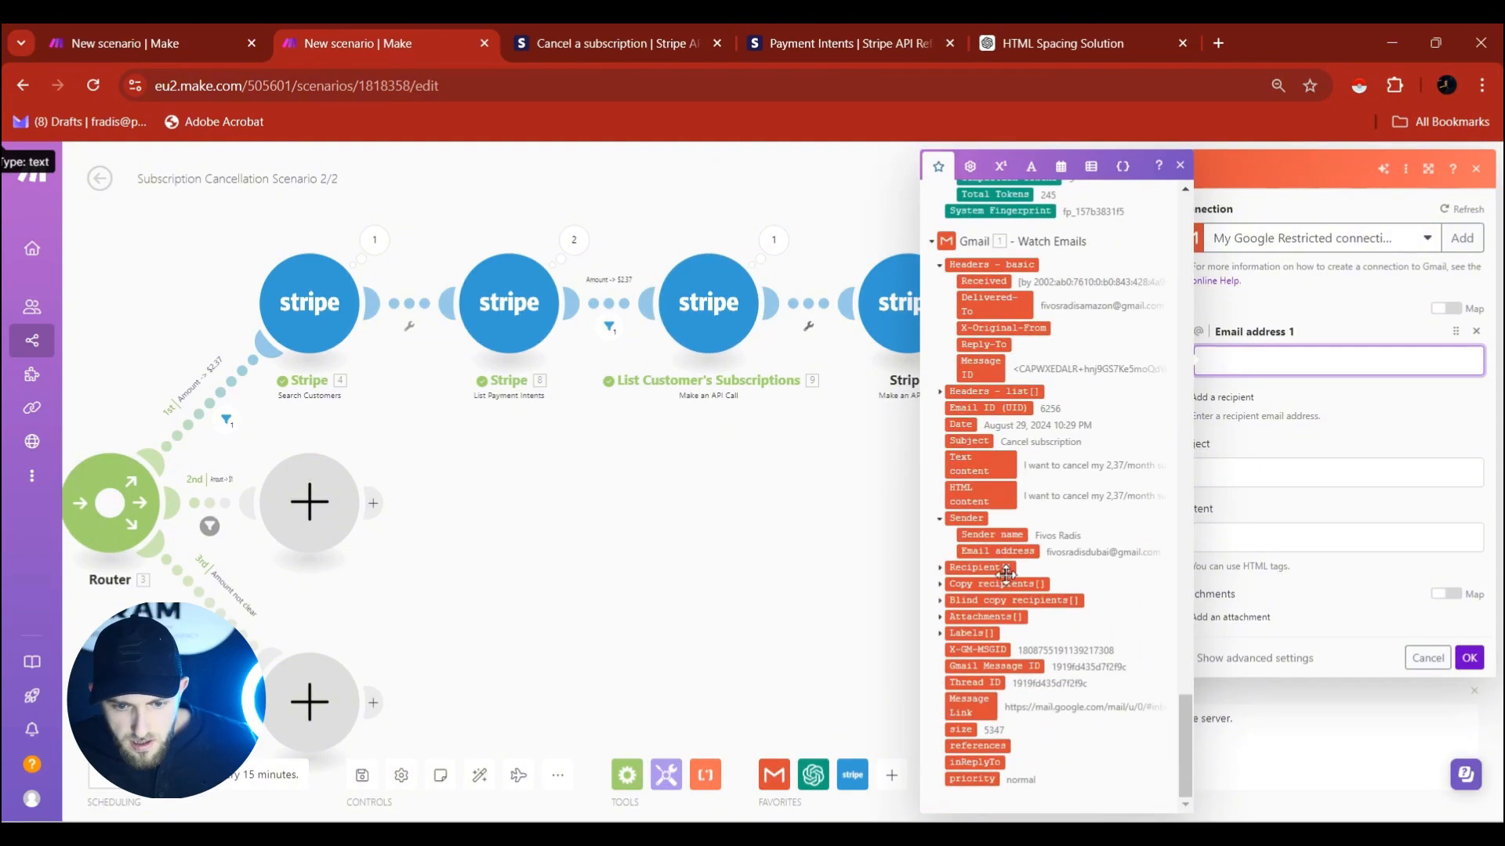
pyautogui.click(997, 551)
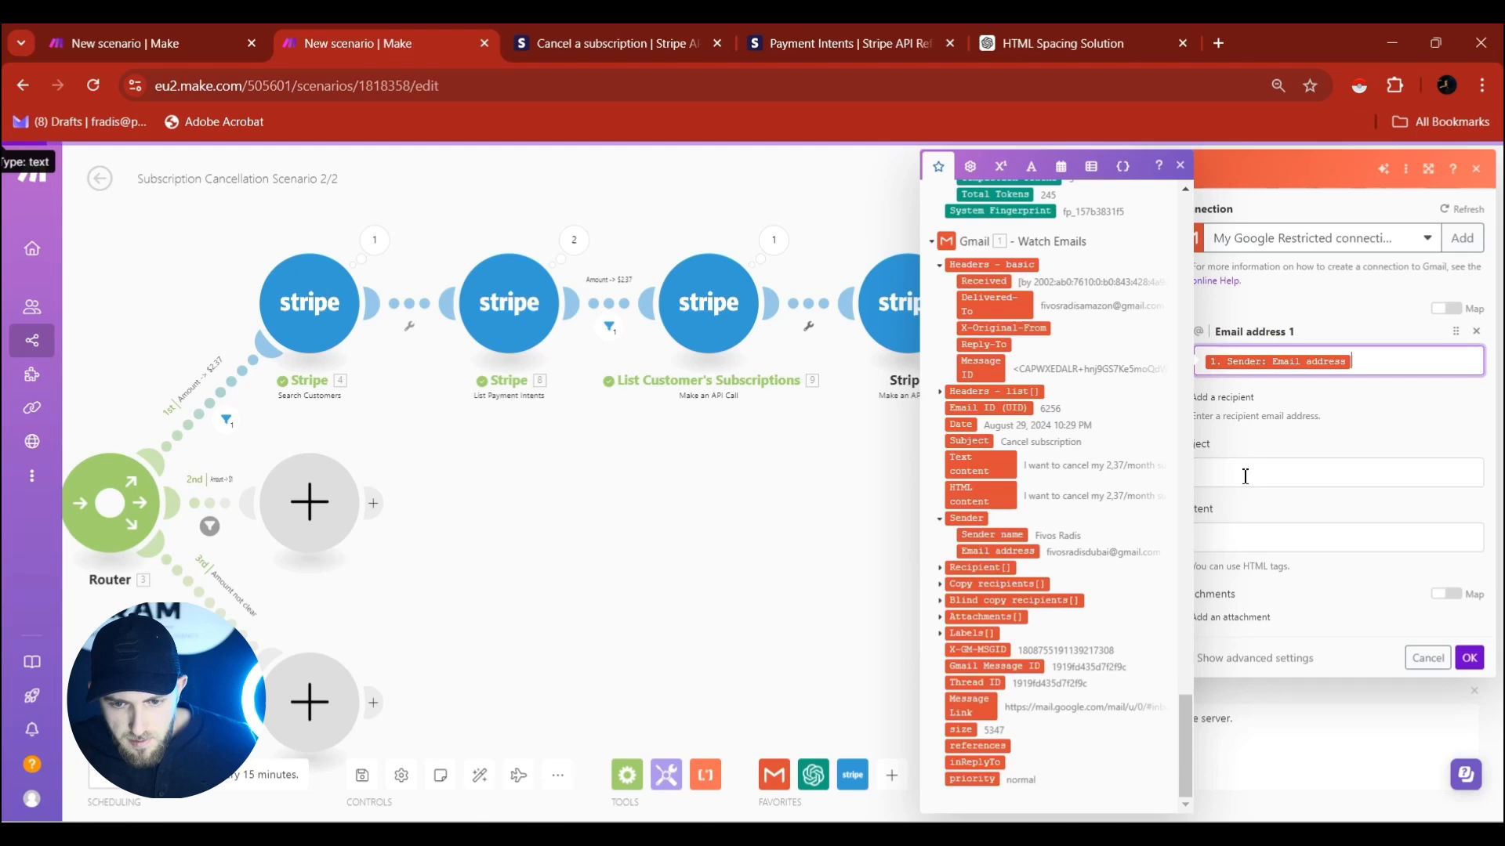
pyautogui.click(1337, 413)
# Set the email subject to 'Your subscription is cancelled'.
pyautogui.click(1250, 480)
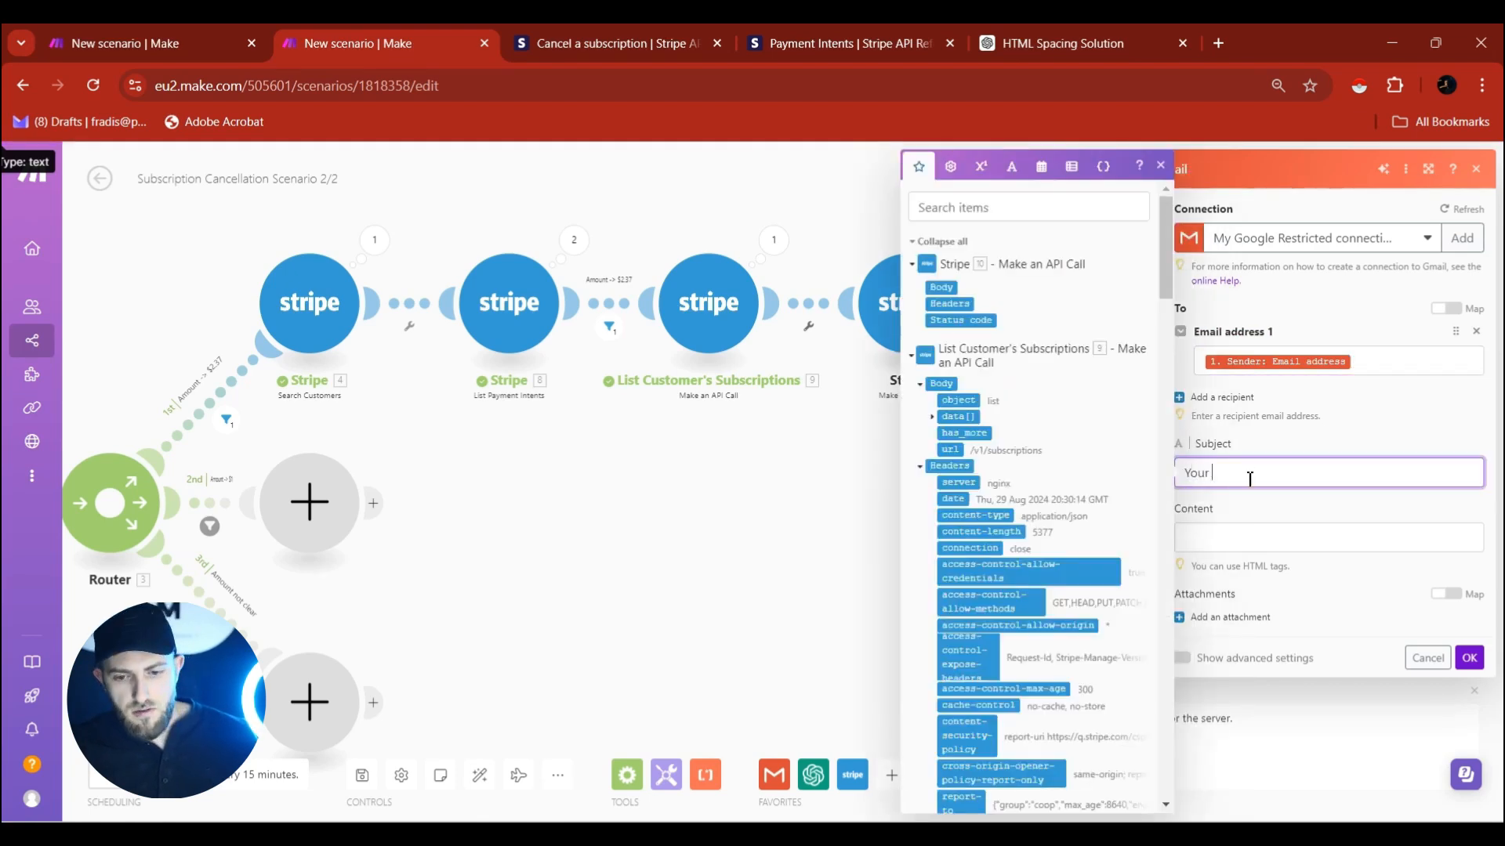
pyautogui.write('Your subscription for')
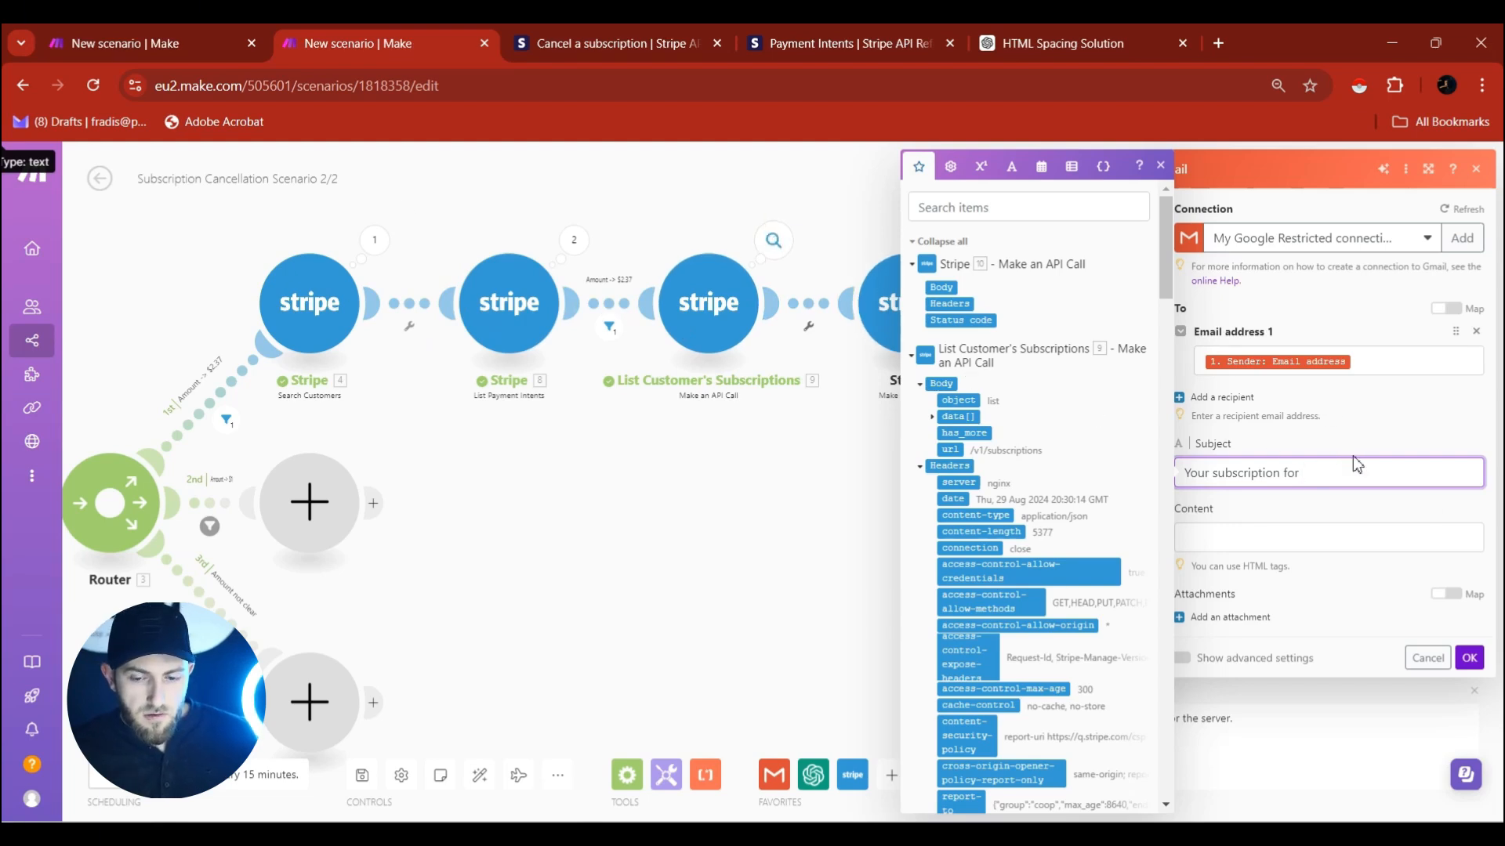
pyautogui.press('BackSpace')
pyautogui.press('BackSpace')
pyautogui.press('BackSpace')
pyautogui.press('BackSpace')
pyautogui.write('is cancelled')
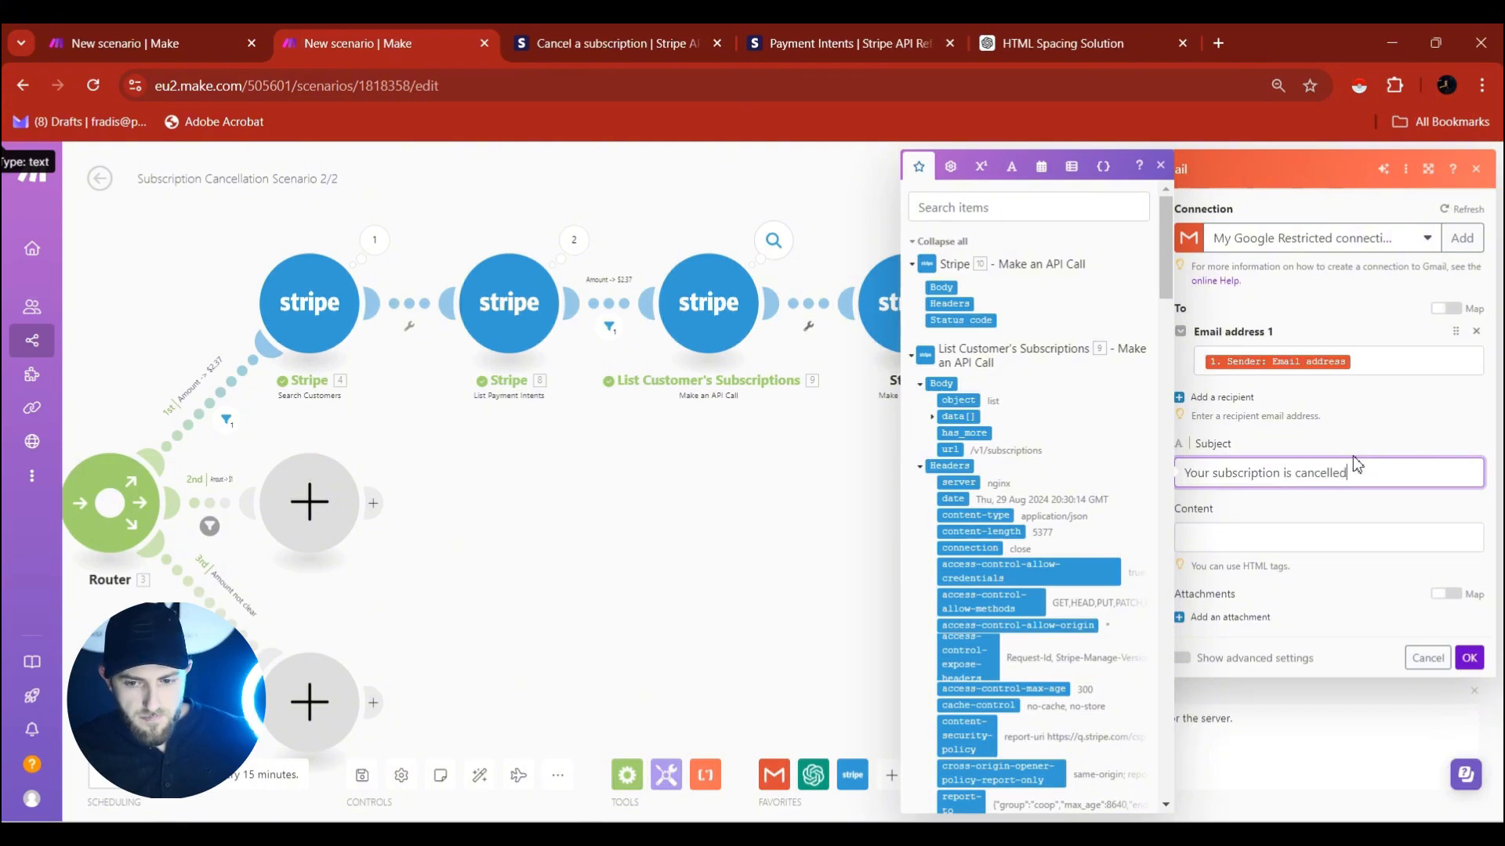
# Write the body: 'Hey' plus the sender's name, a sad-to-see-you-go line, and the cancellation sentence.
pyautogui.click(1307, 541)
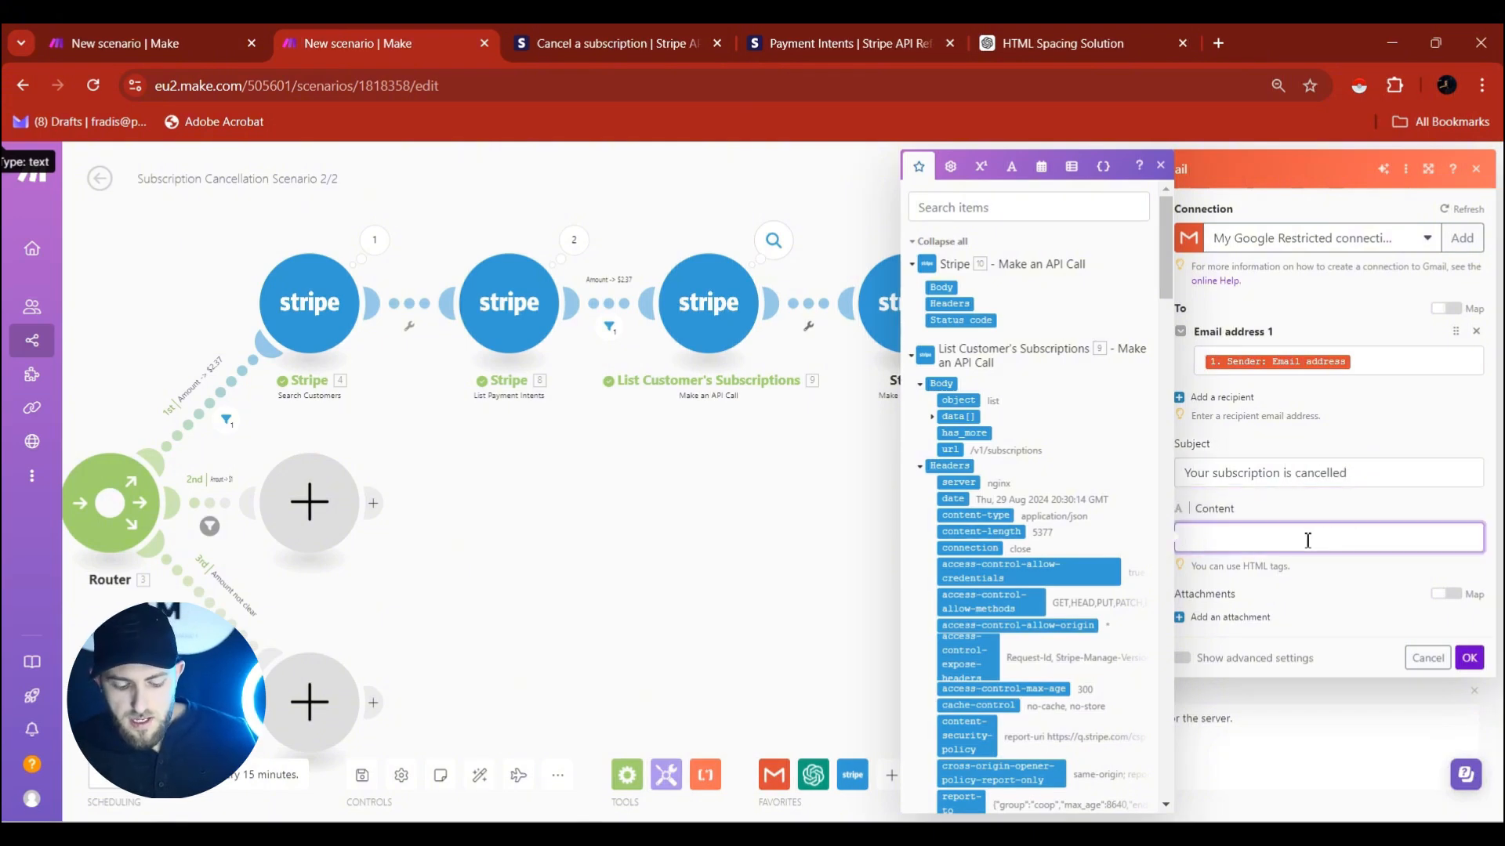
pyautogui.write('Hey')
pyautogui.scroll(-15, 1074, 464)
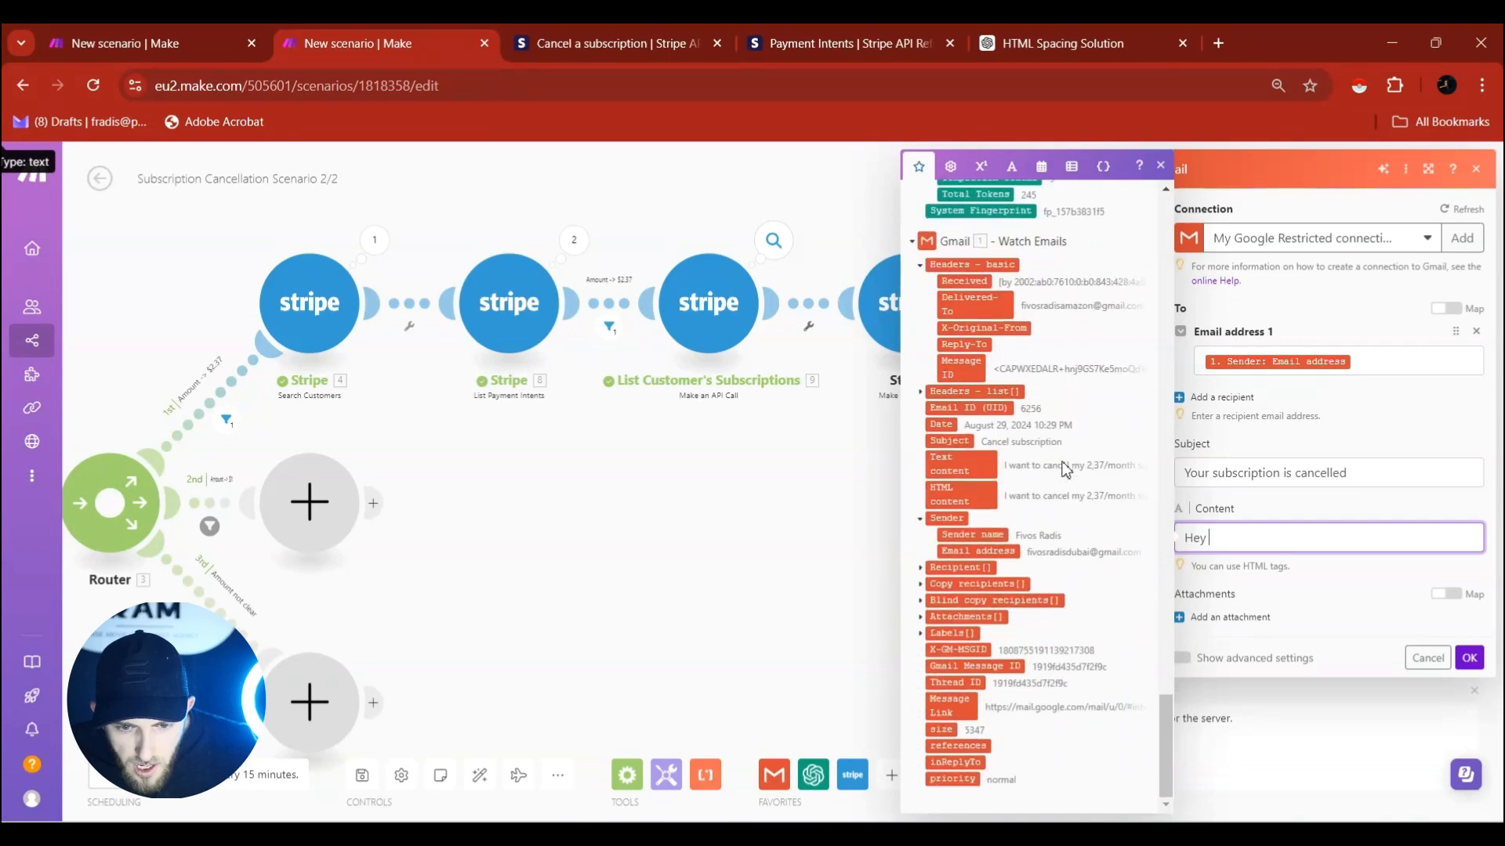
pyautogui.click(994, 537)
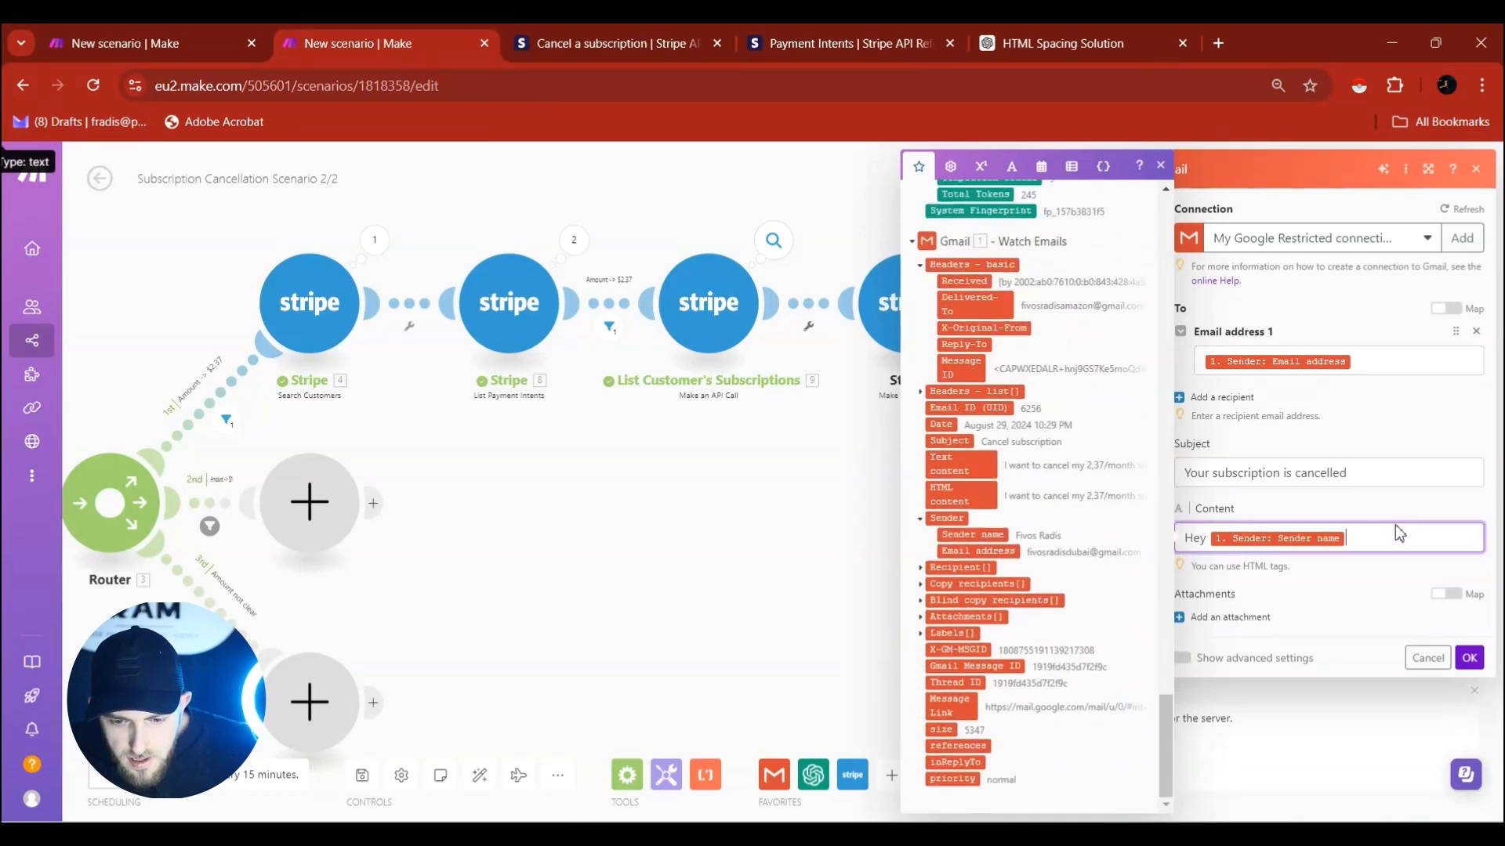
pyautogui.write(',')
pyautogui.press('Return')
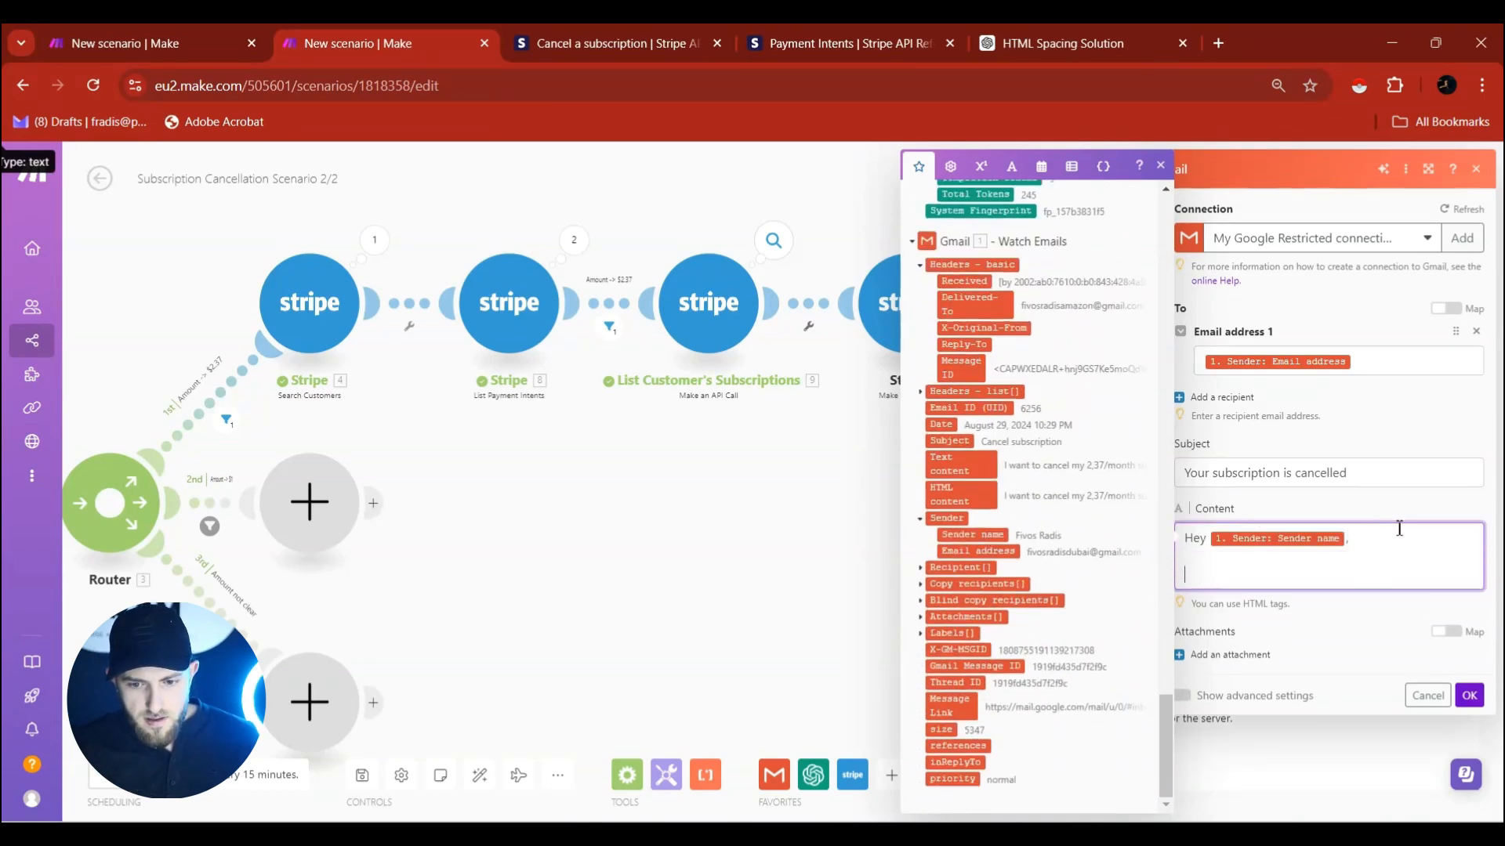
pyautogui.write("We're very sad to see")
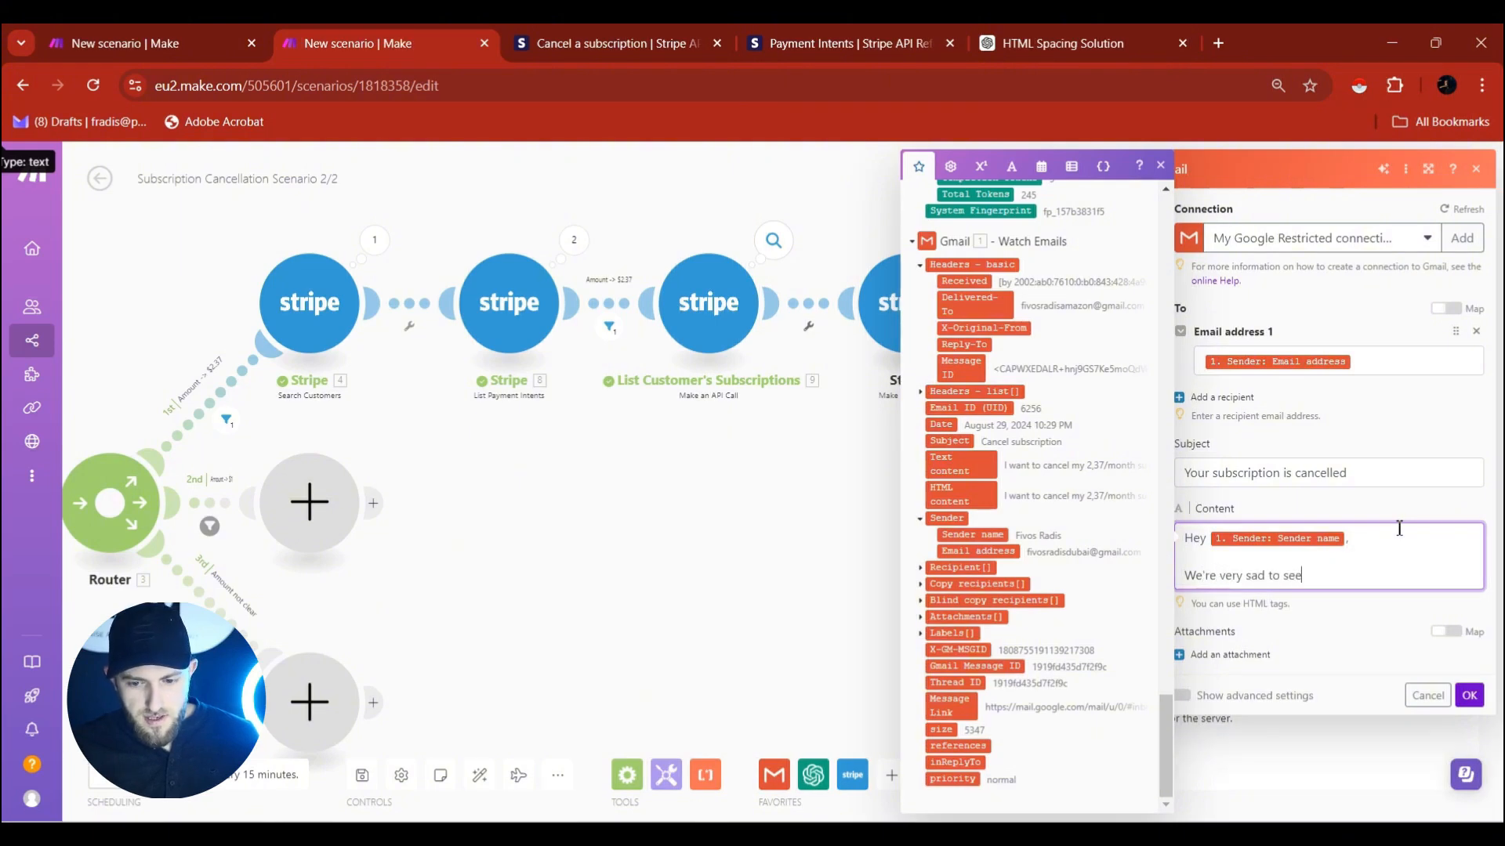
pyautogui.write(' you go :(')
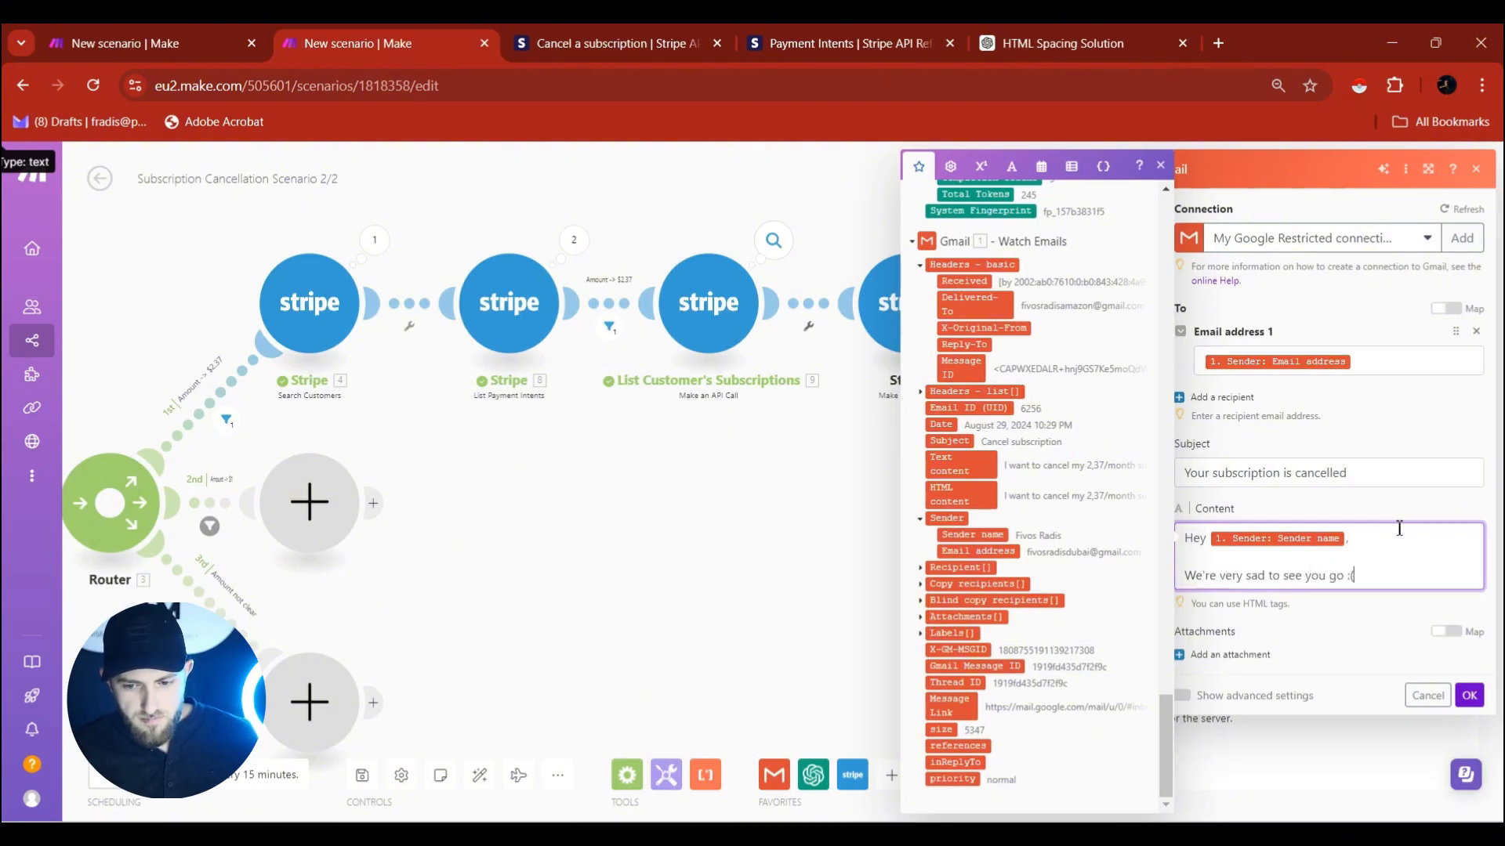
pyautogui.press('Return')
pyautogui.write('We just wanted ')
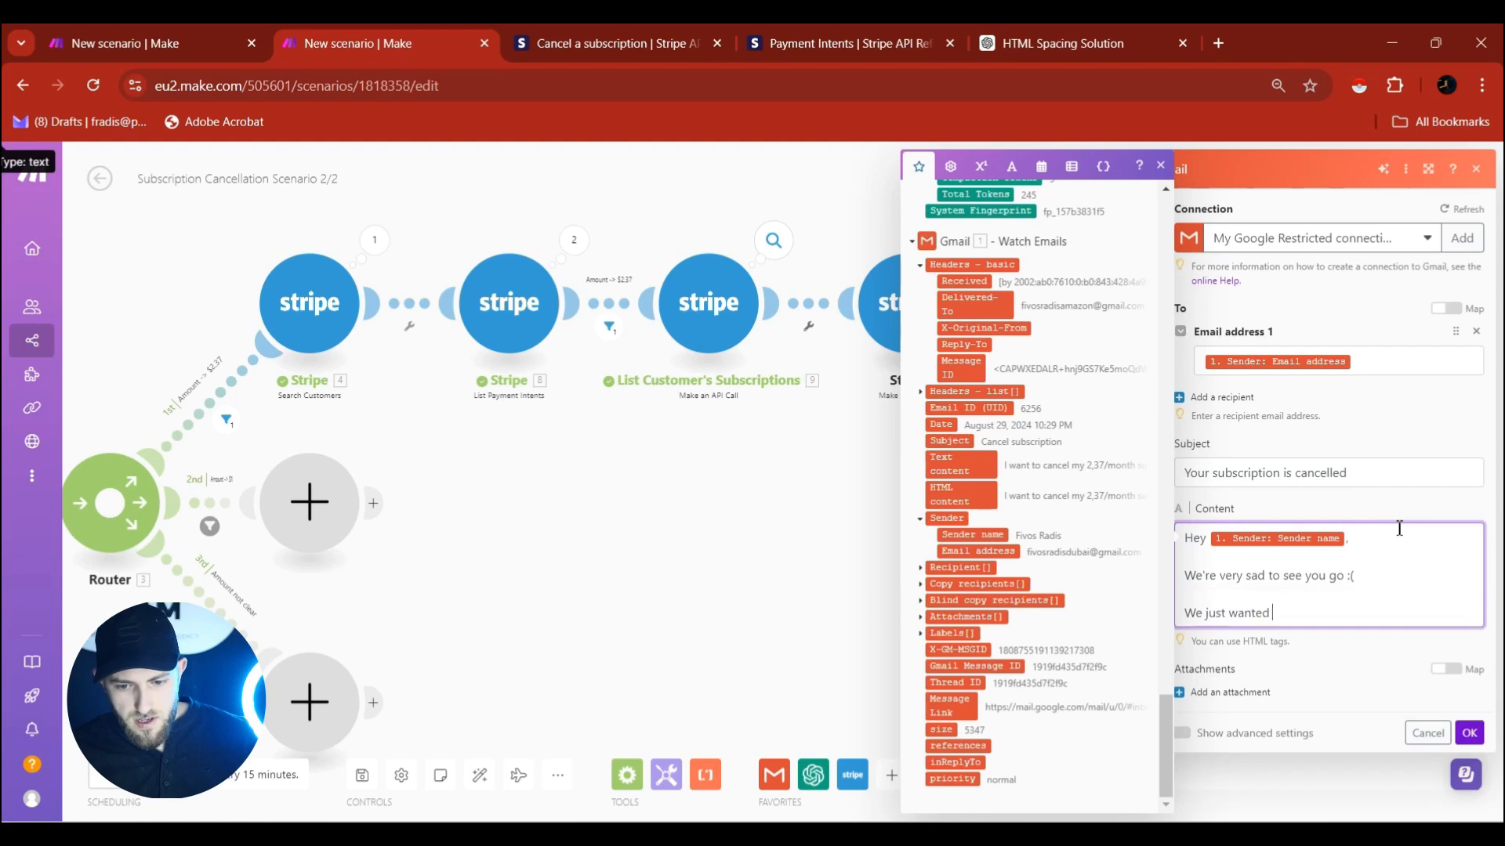
pyautogui.write('to tell you that your subscription')
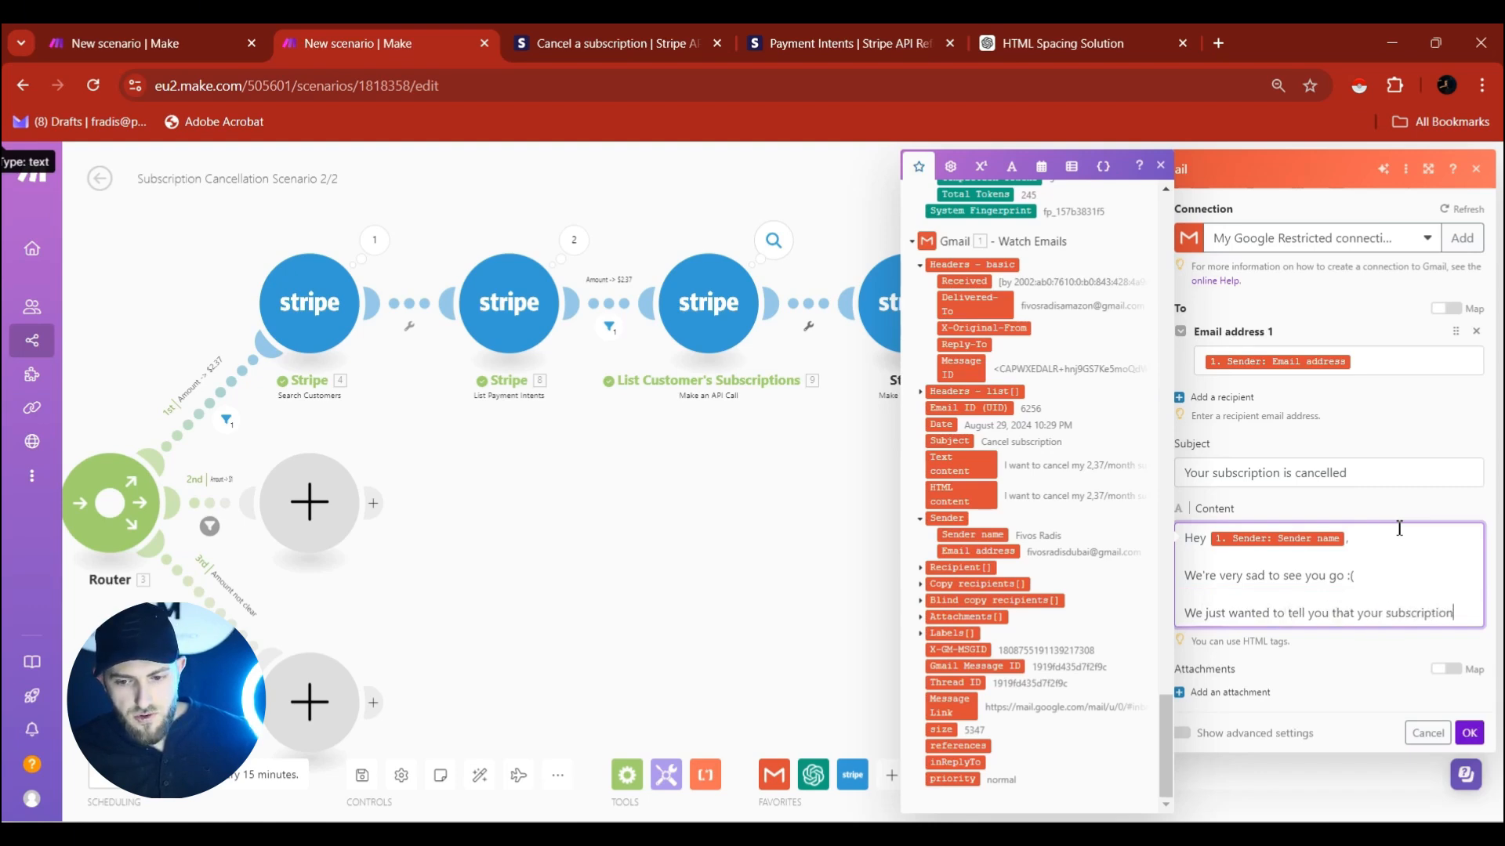
pyautogui.write(' is canc')
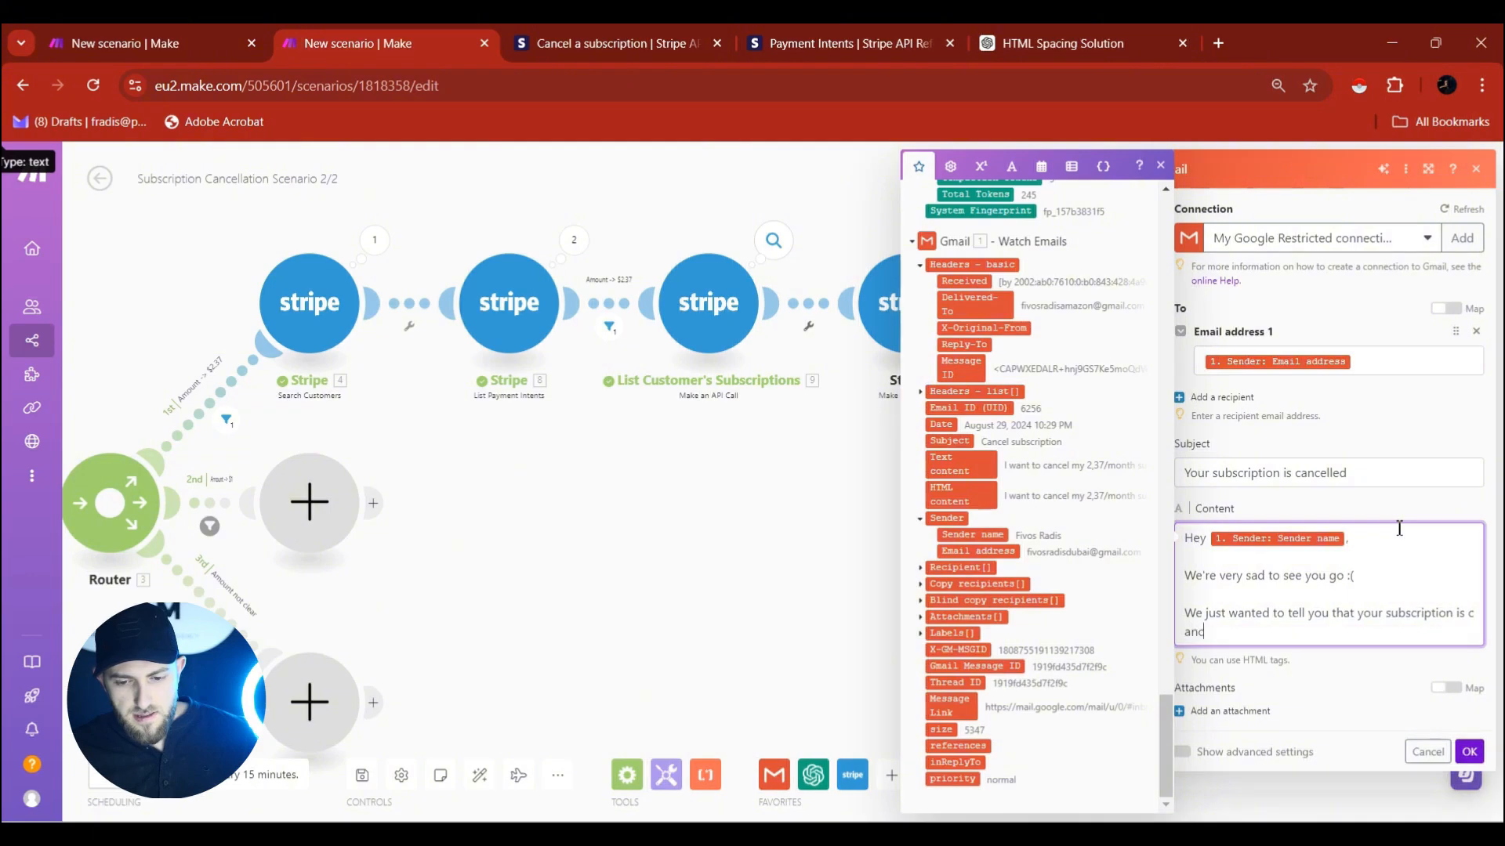
pyautogui.write('elled.')
# Add the sign-off 'Best, YourCompanyName Team' and select the whole email body.
pyautogui.press('Return')
pyautogui.press('Return')
pyautogui.write('B')
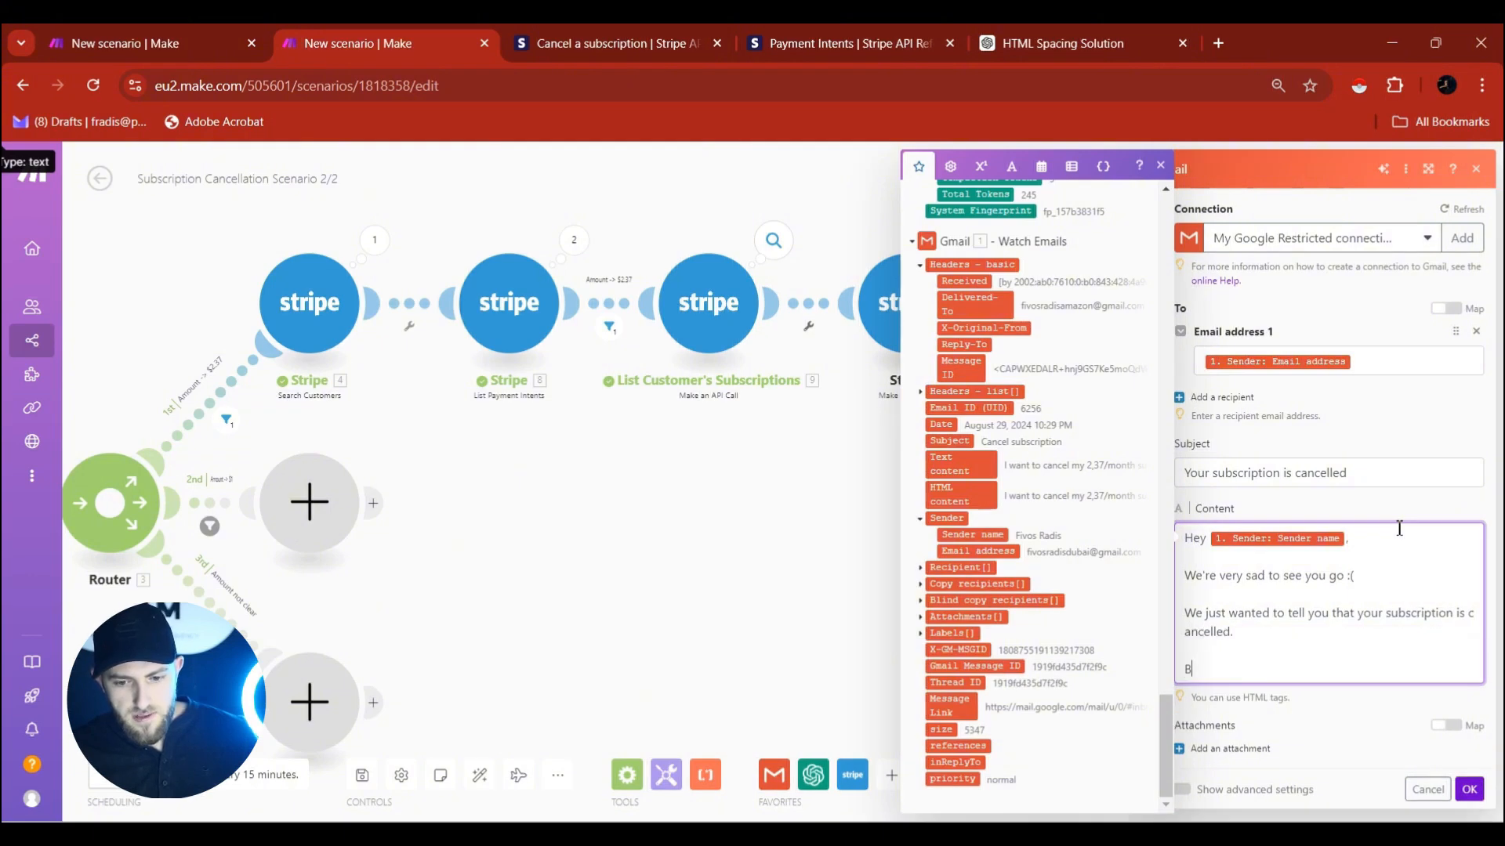
pyautogui.write('est,')
pyautogui.press('Return')
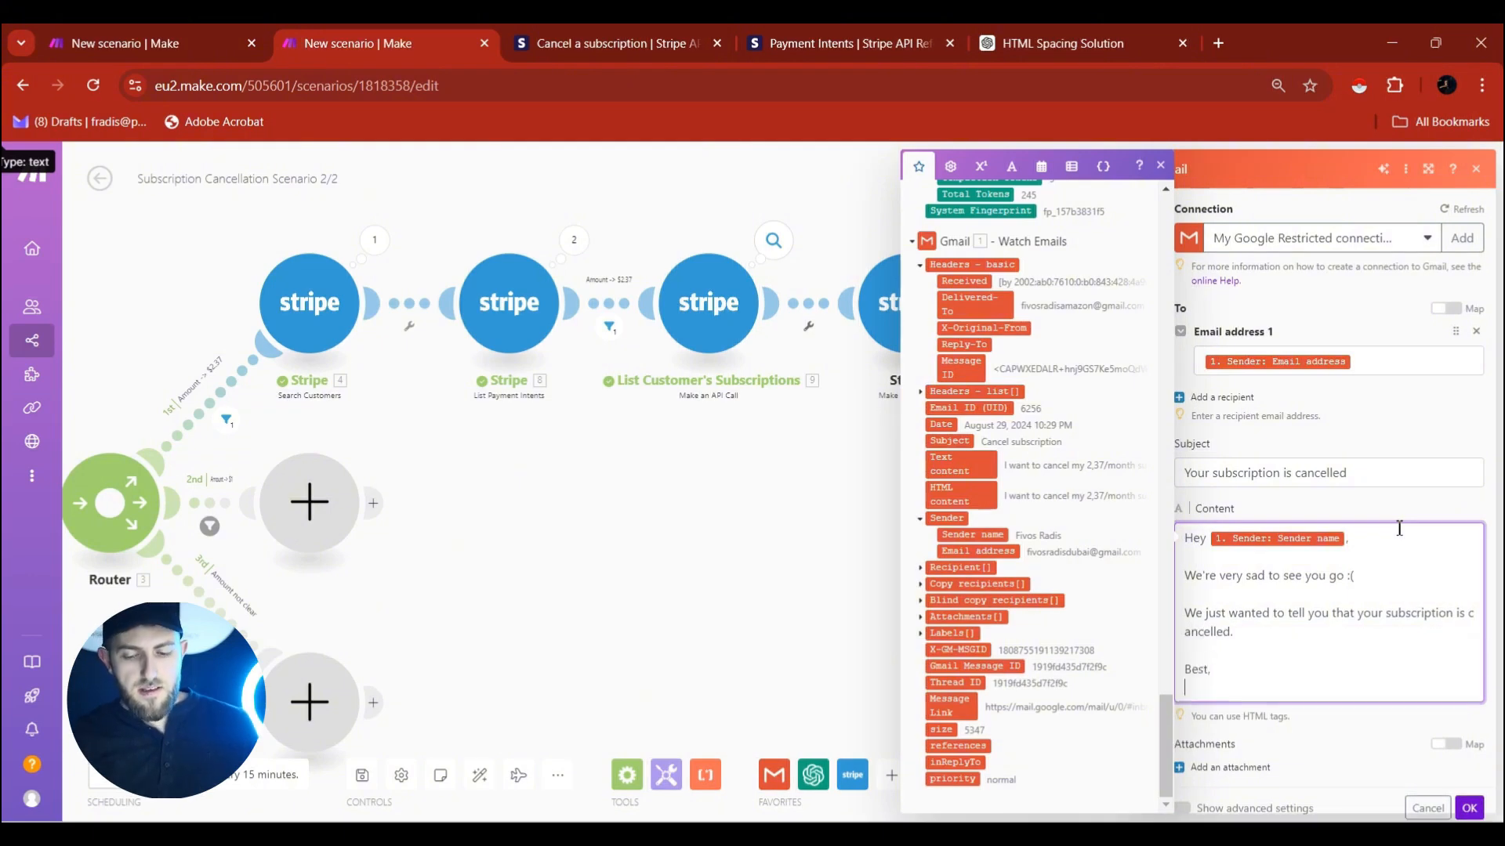
pyautogui.write('YourCompanyName')
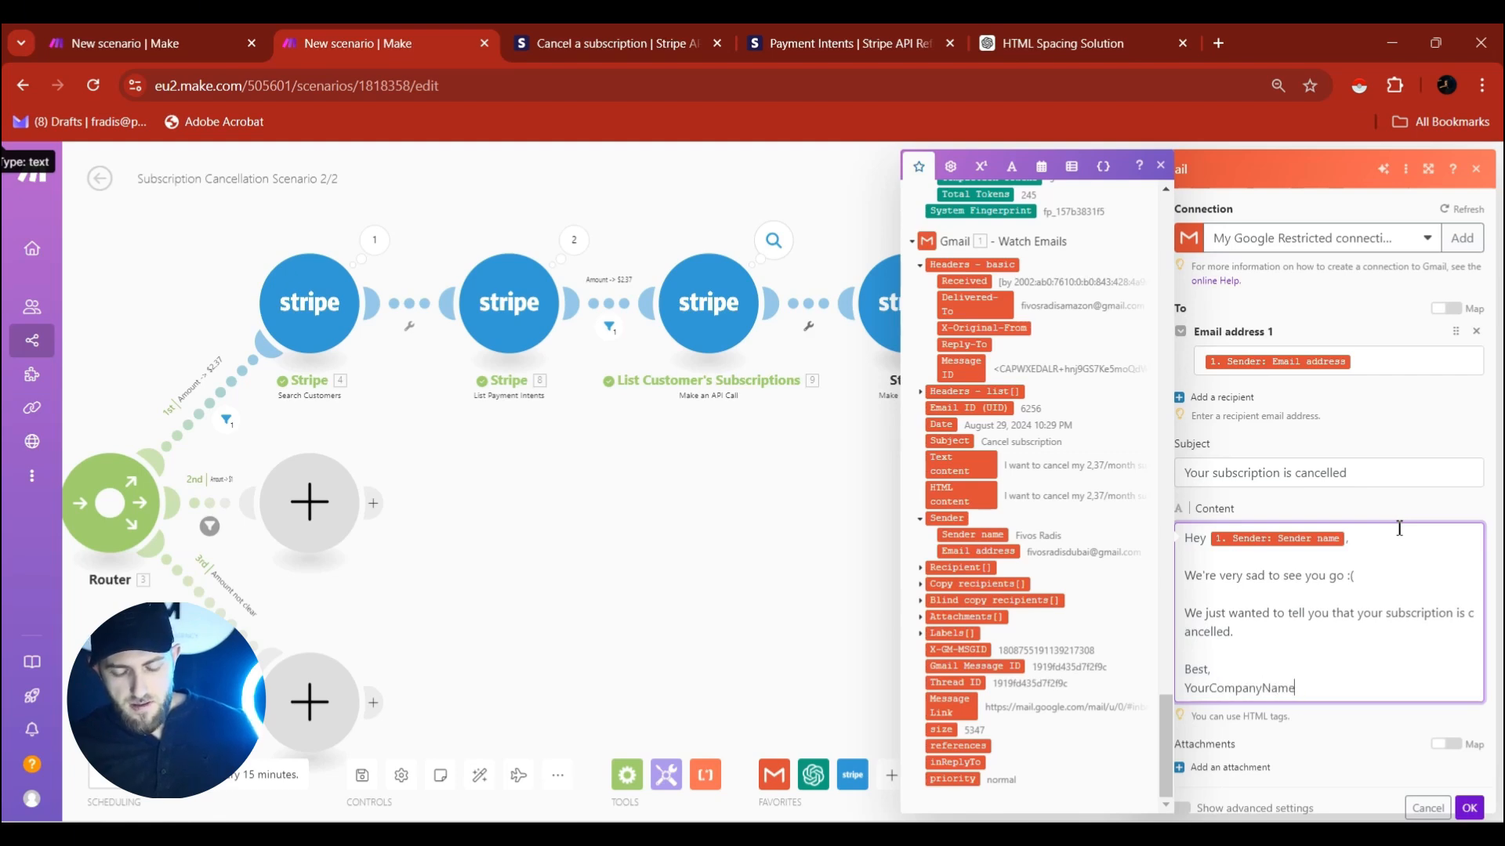
pyautogui.write(' Team')
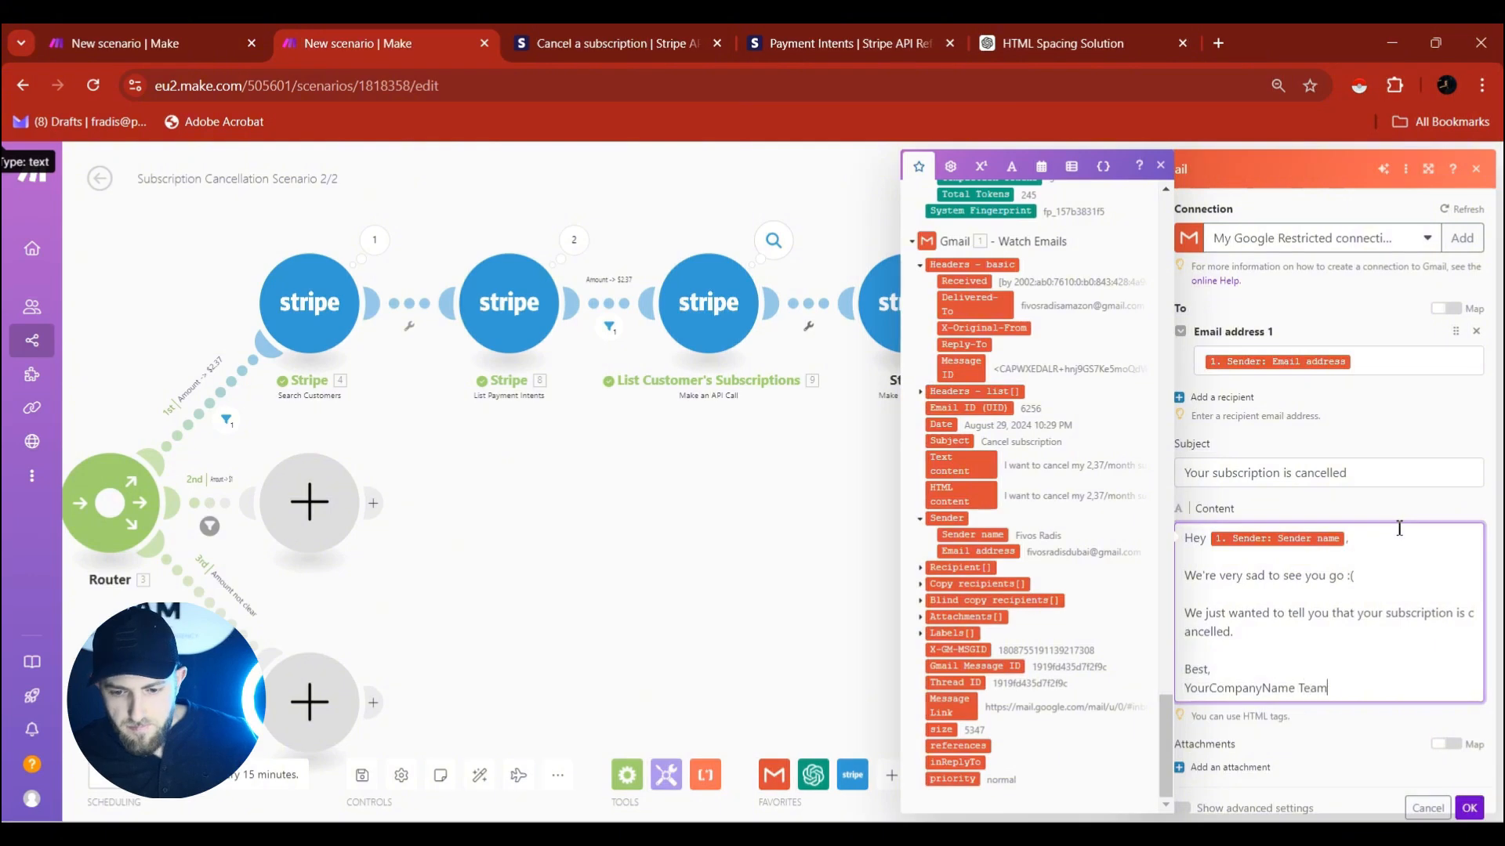
pyautogui.moveTo(1348, 692); pyautogui.dragTo(1160, 540)
pyautogui.hotkey('ctrl', 'c')
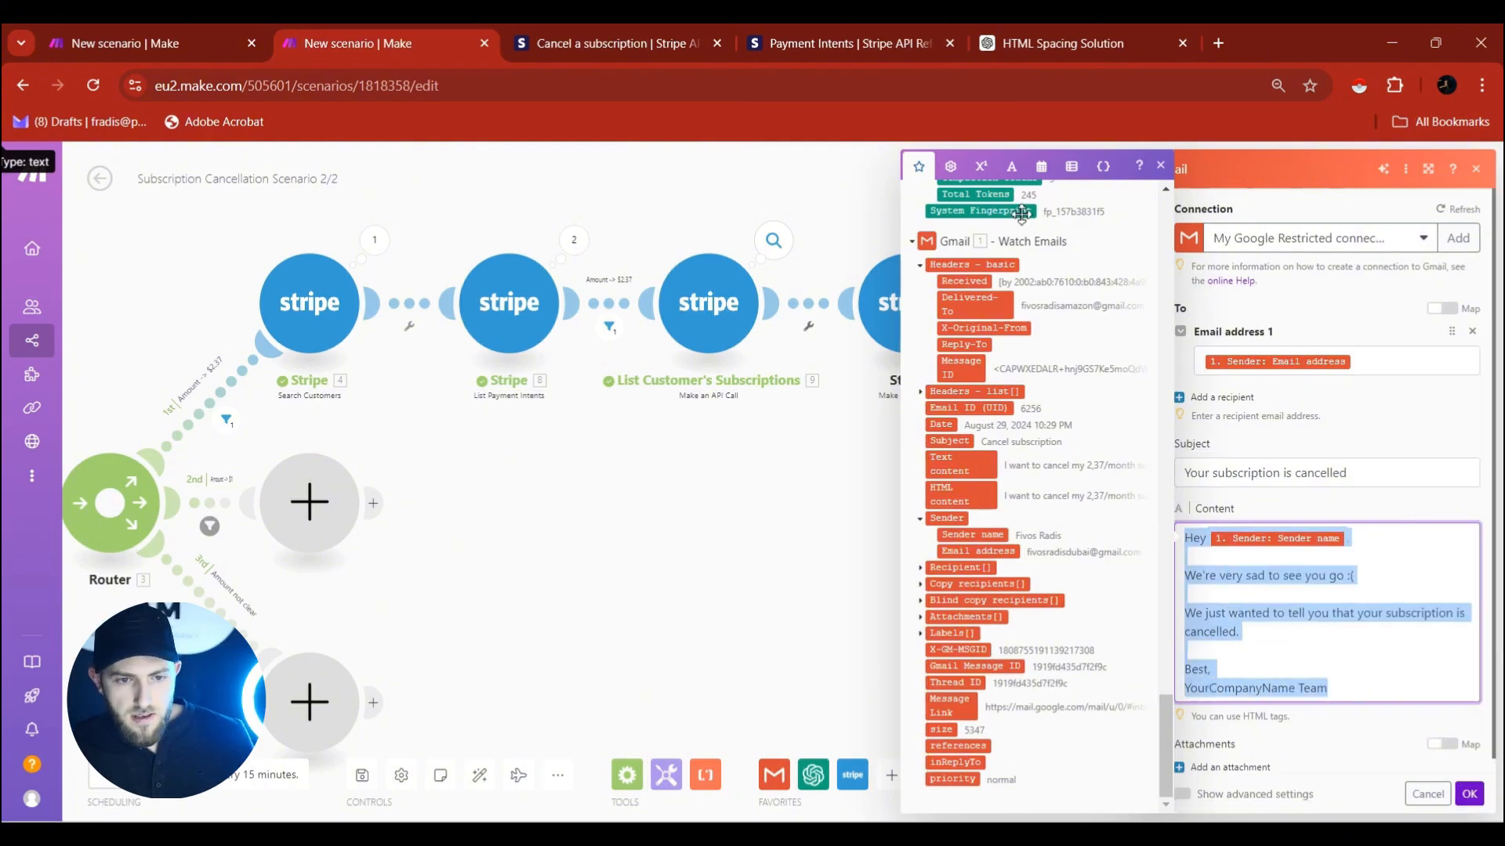
# Send the email text with 'same' to the HTML spacing chat and copy the returned HTML.
pyautogui.click(1003, 43)
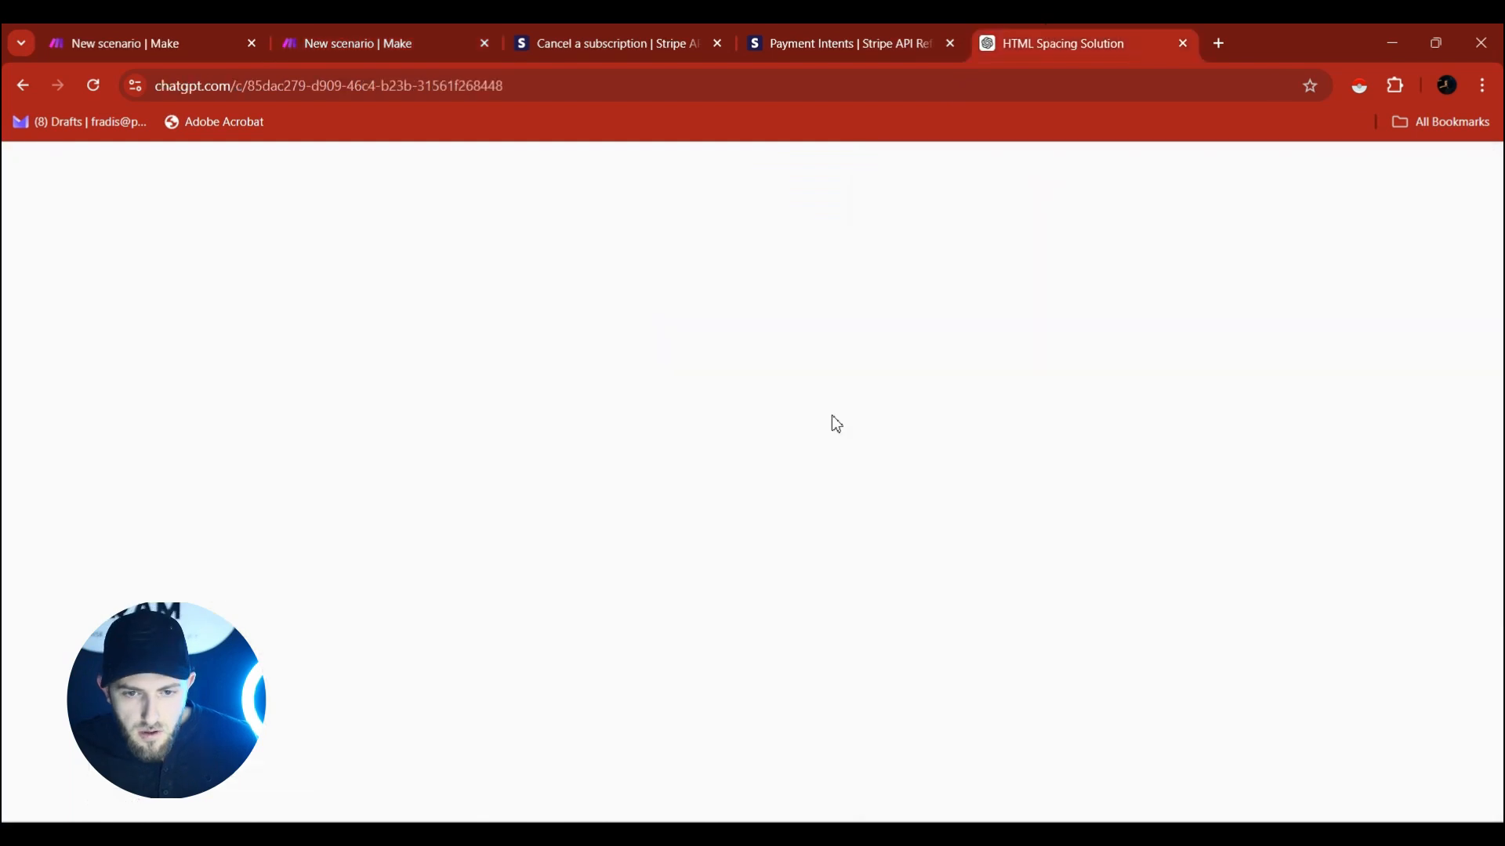
pyautogui.click(682, 775)
pyautogui.hotkey('ctrl', 'v')
pyautogui.write('same')
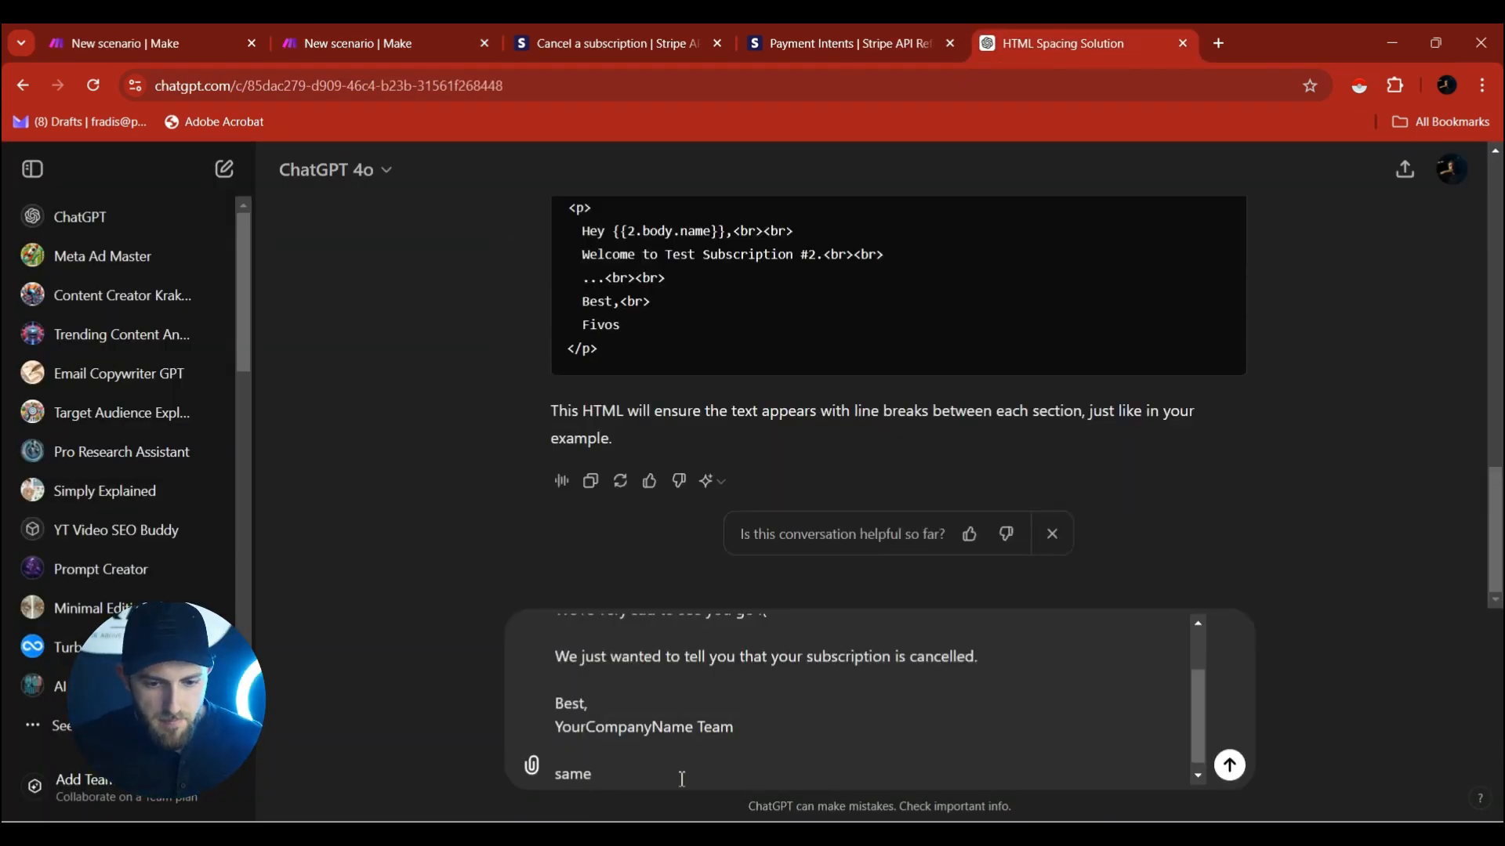
pyautogui.press('Return')
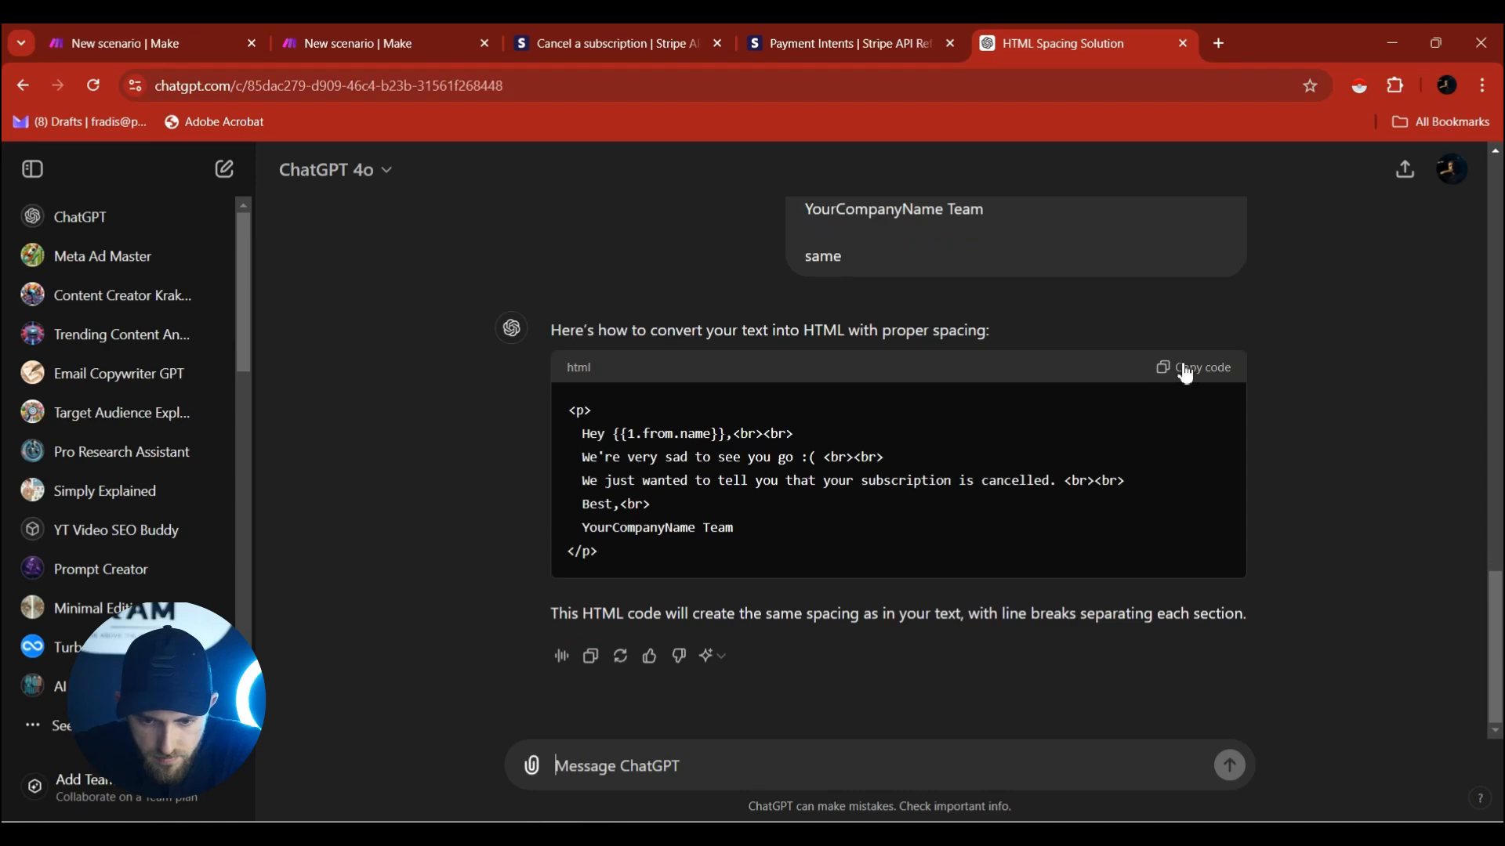
pyautogui.click(807, 35)
# Paste the HTML version over the Gmail Content text and save the email module.
pyautogui.click(424, 39)
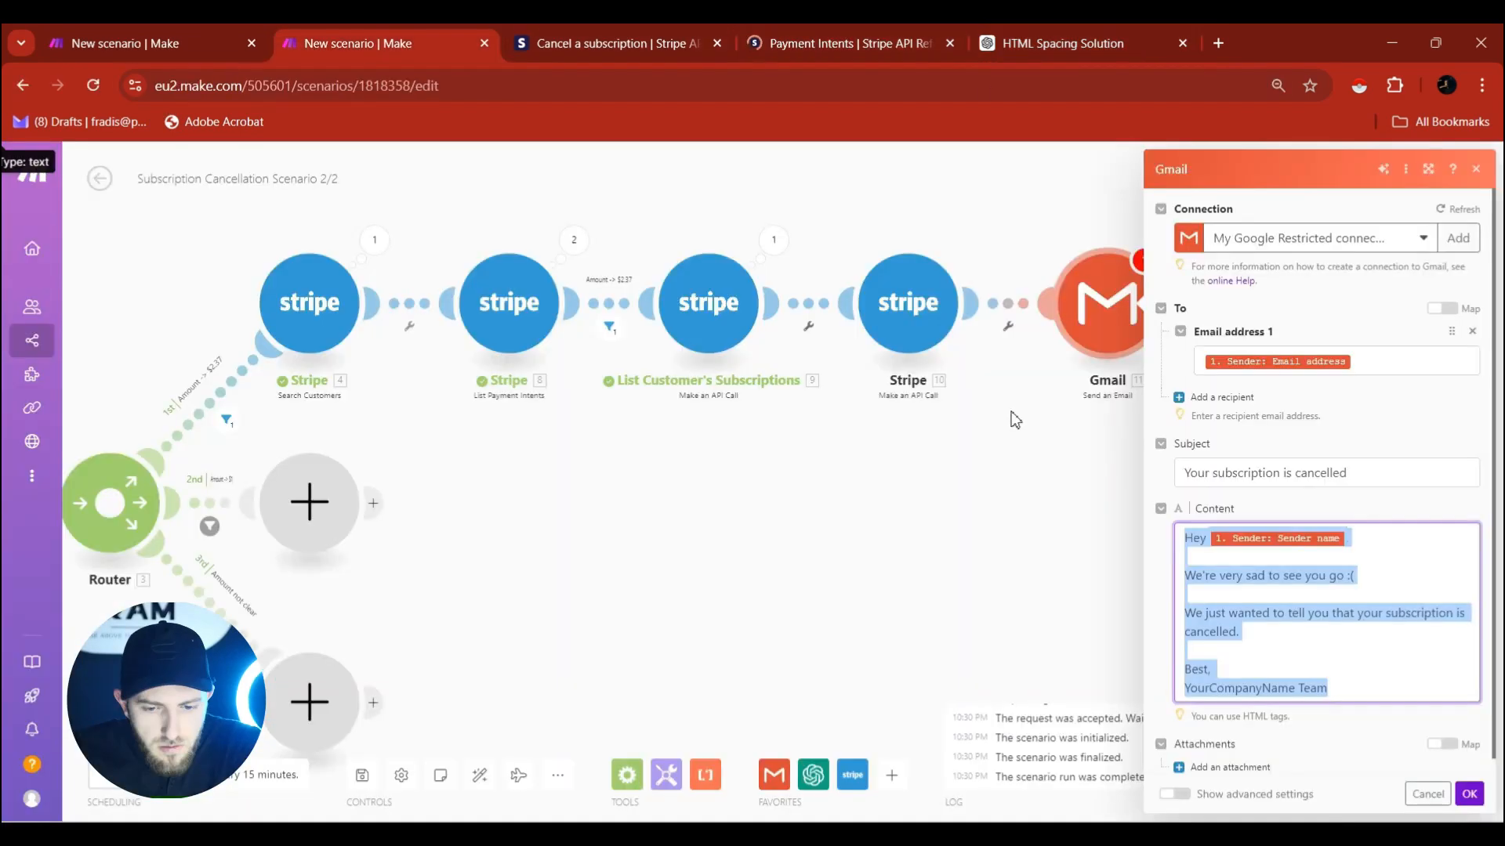
pyautogui.write("<p>   Hey 1. Sender: Sender name,<br><br>   We're very sad to see you go :( <br><br>   We just wanted to tell you that your subscription is cancelled. <br><br>   Best,<br>   YourCompanyName Team </p>")
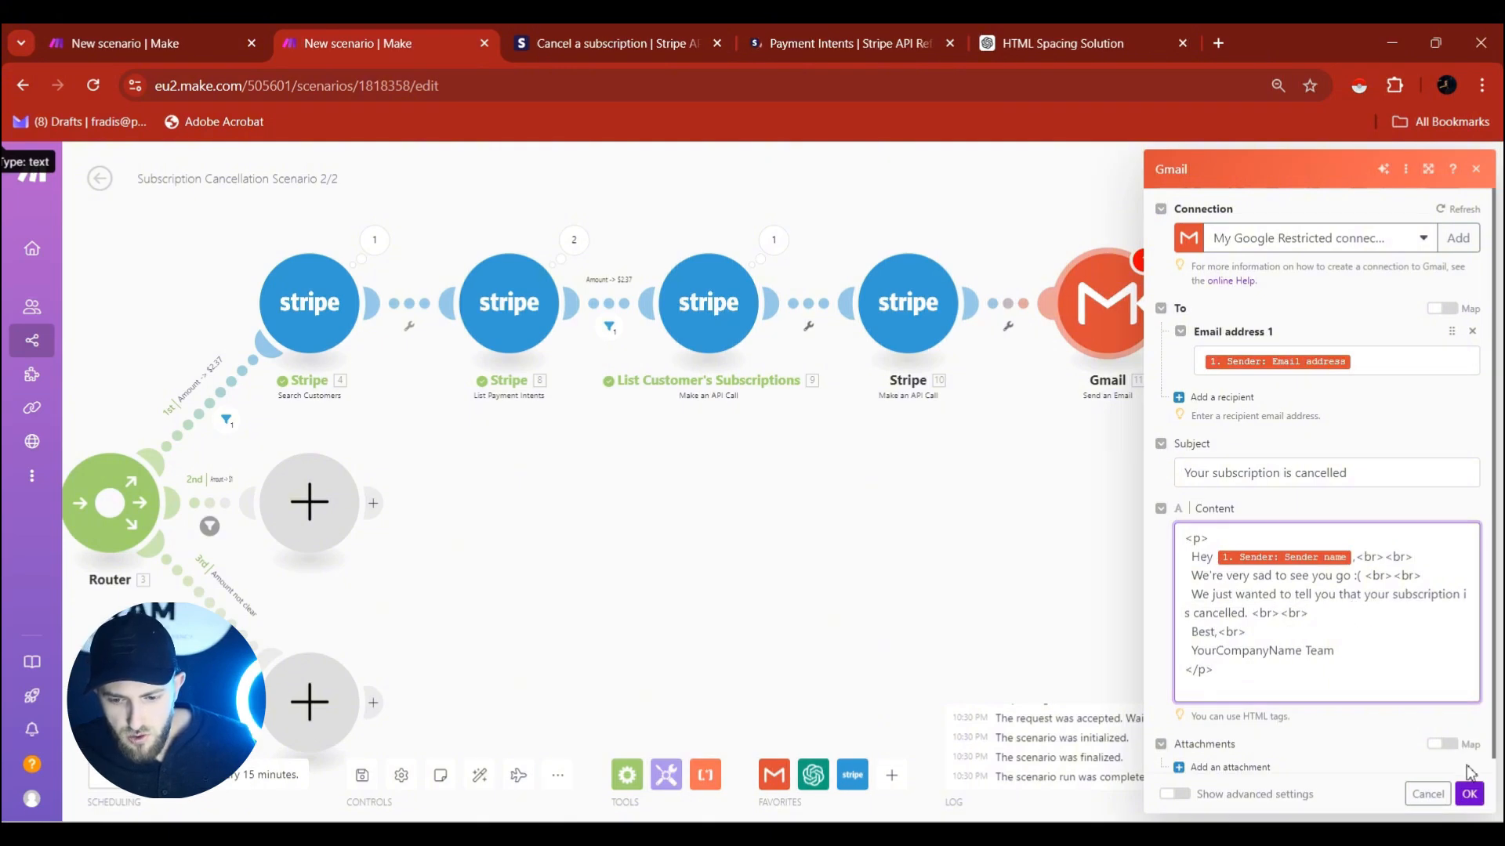
pyautogui.click(1470, 795)
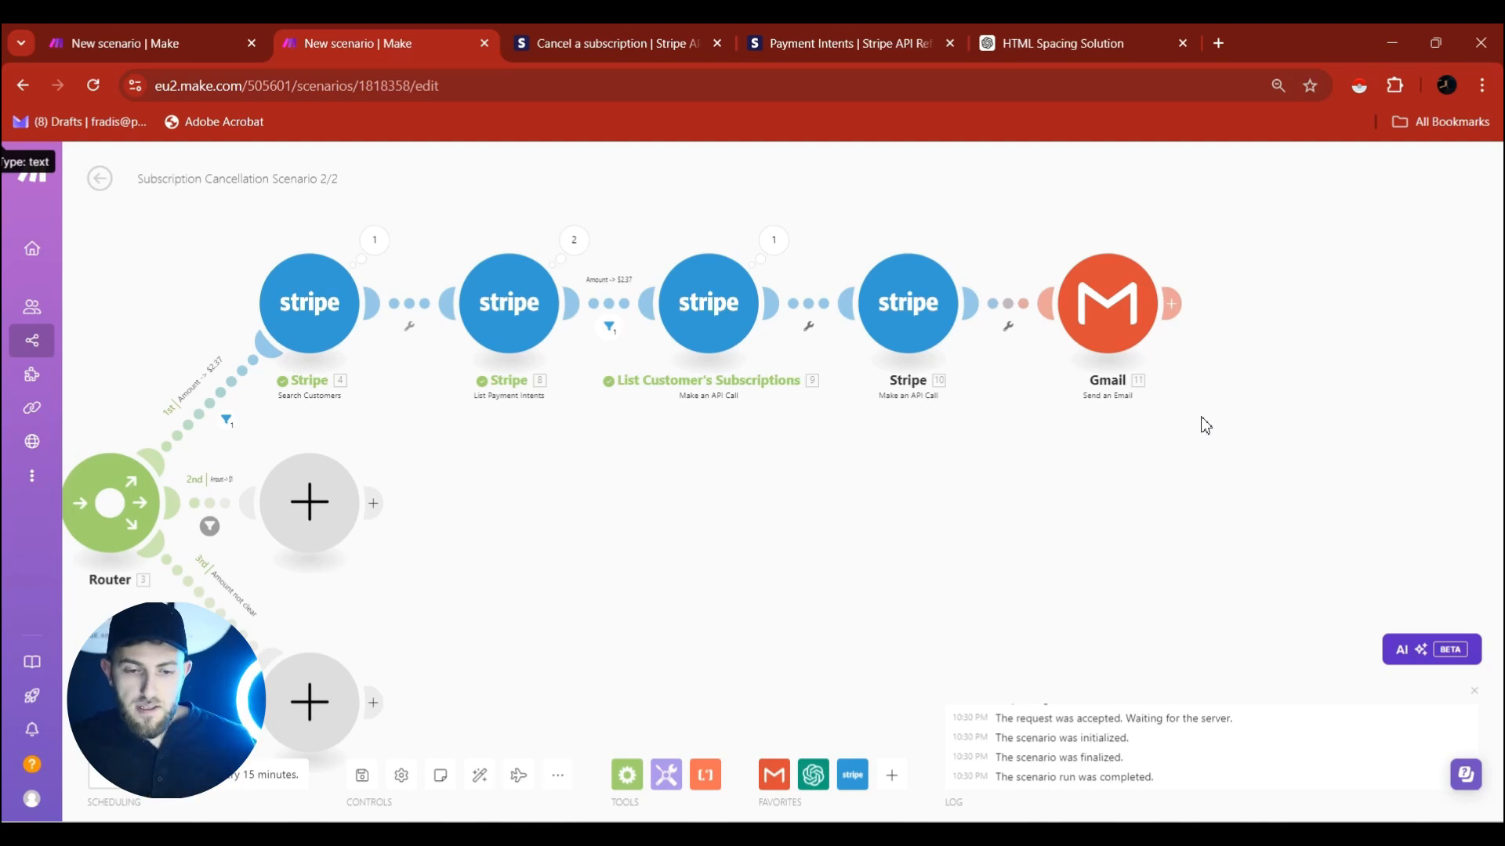
# Duplicate the four Stripe modules and Gmail, link the copy to route 2, delete the placeholder.
pyautogui.moveTo(566, 194); pyautogui.dragTo(669, 227)
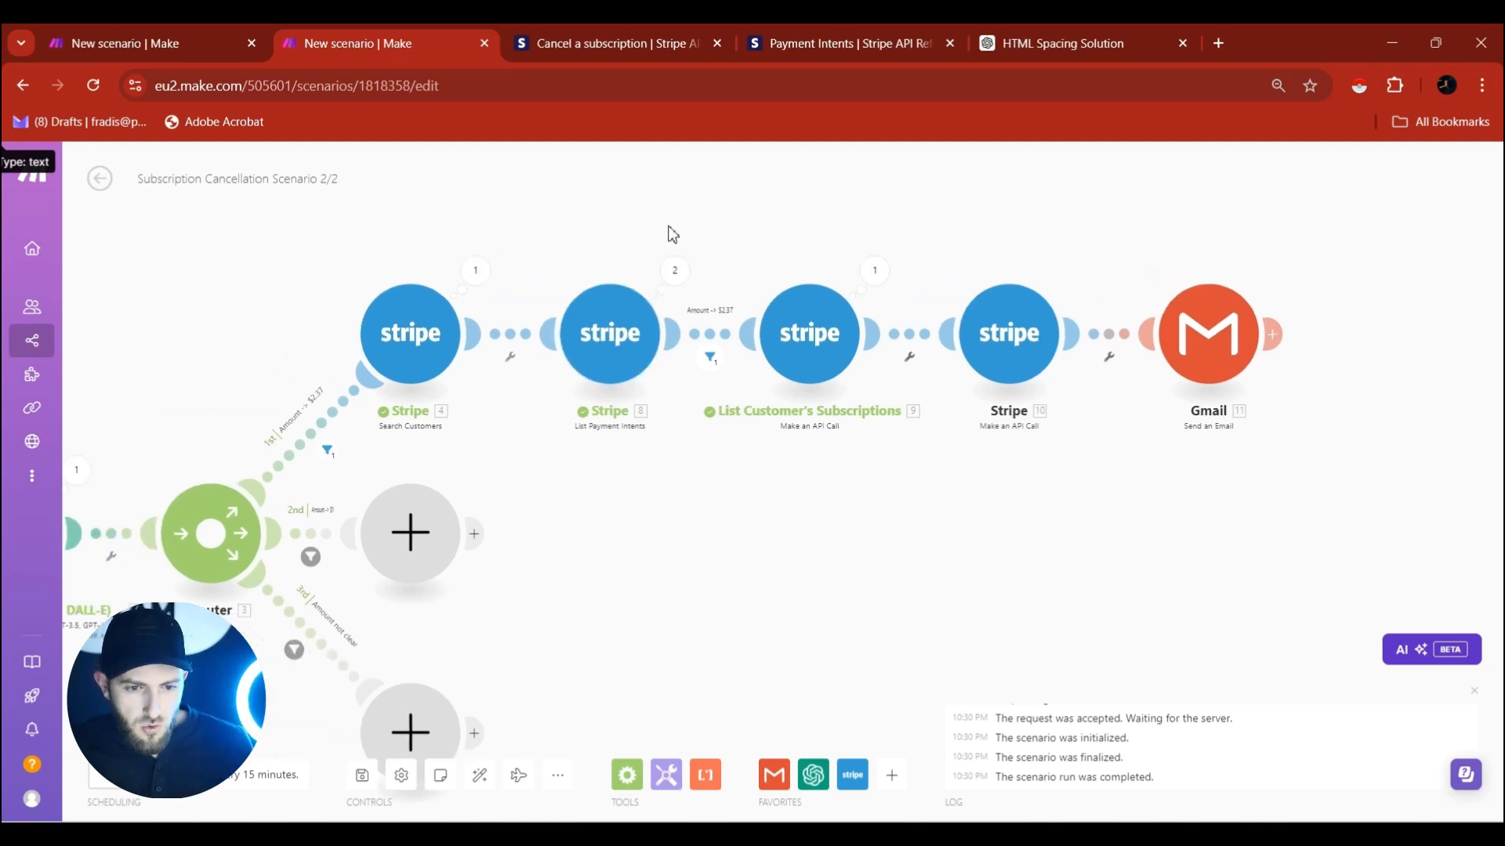
pyautogui.moveTo(358, 227); pyautogui.dragTo(449, 220)
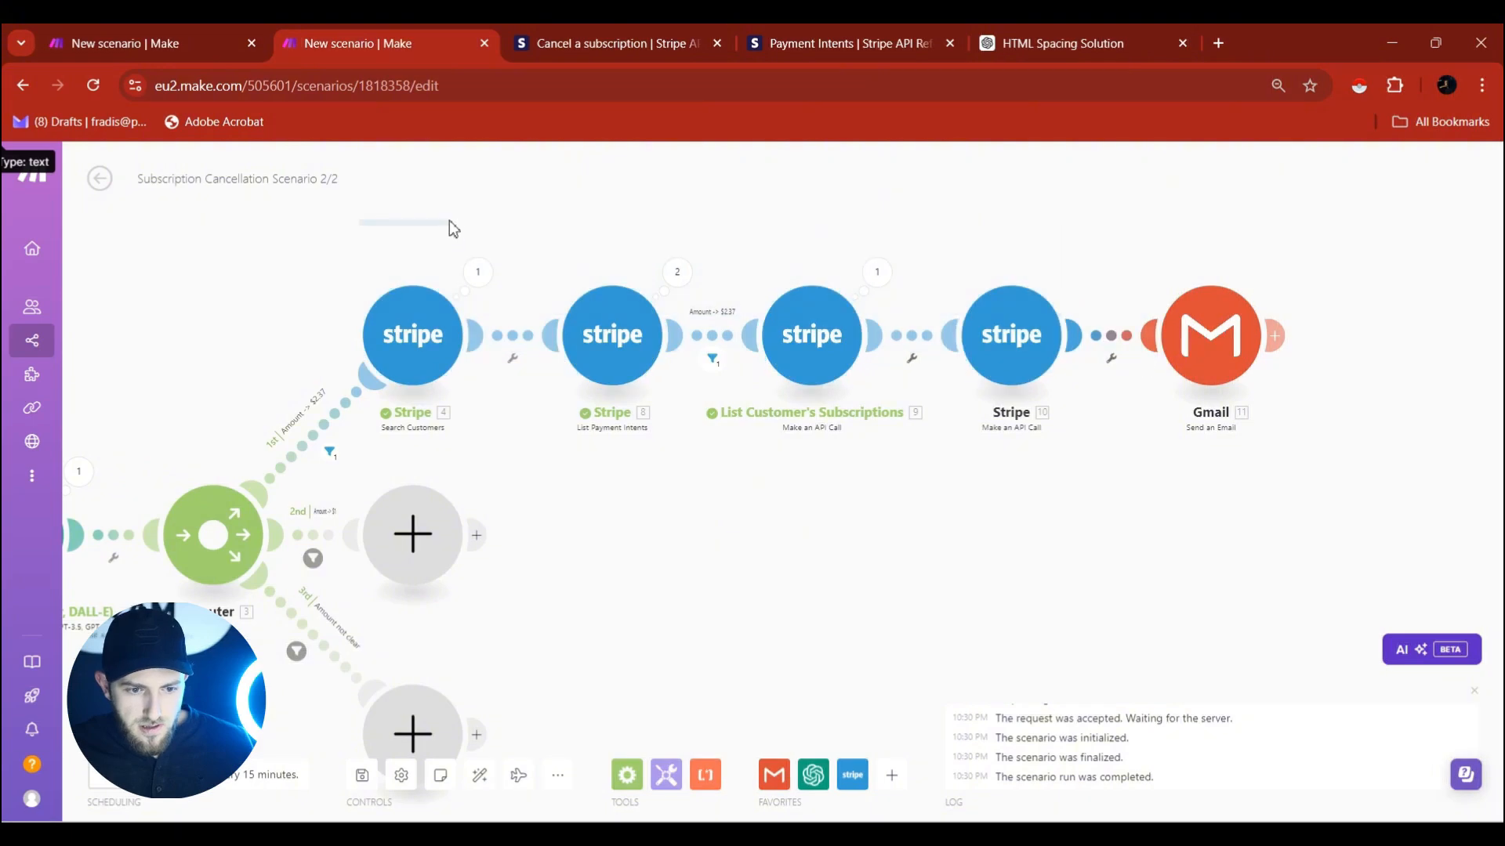
pyautogui.moveTo(349, 248); pyautogui.dragTo(1333, 373)
pyautogui.hotkey('ctrl', 'c')
pyautogui.hotkey('ctrl', 'v')
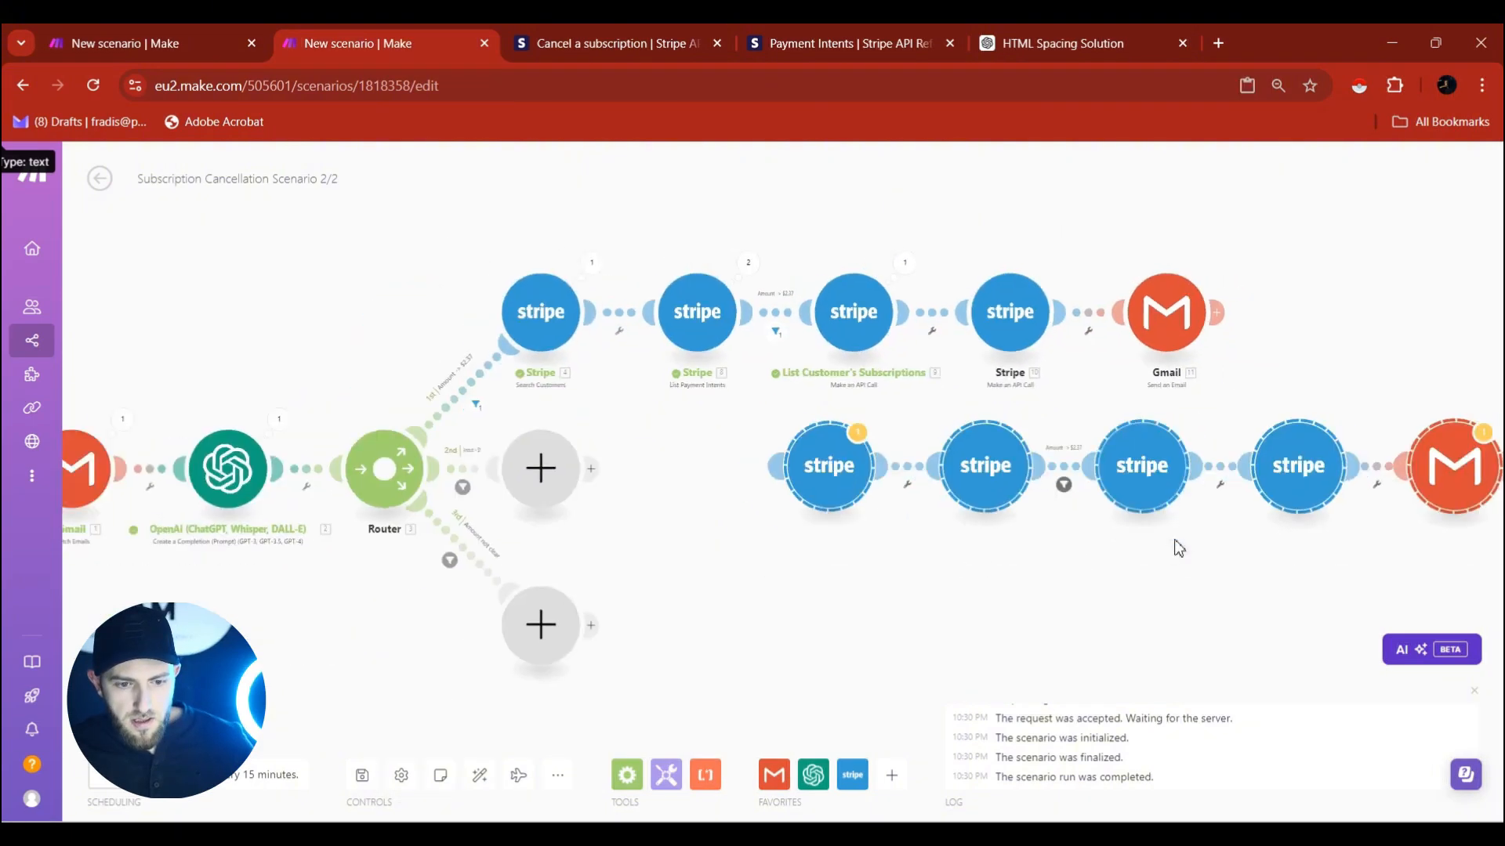
pyautogui.moveTo(844, 457); pyautogui.dragTo(752, 466)
pyautogui.rightClick(602, 452)
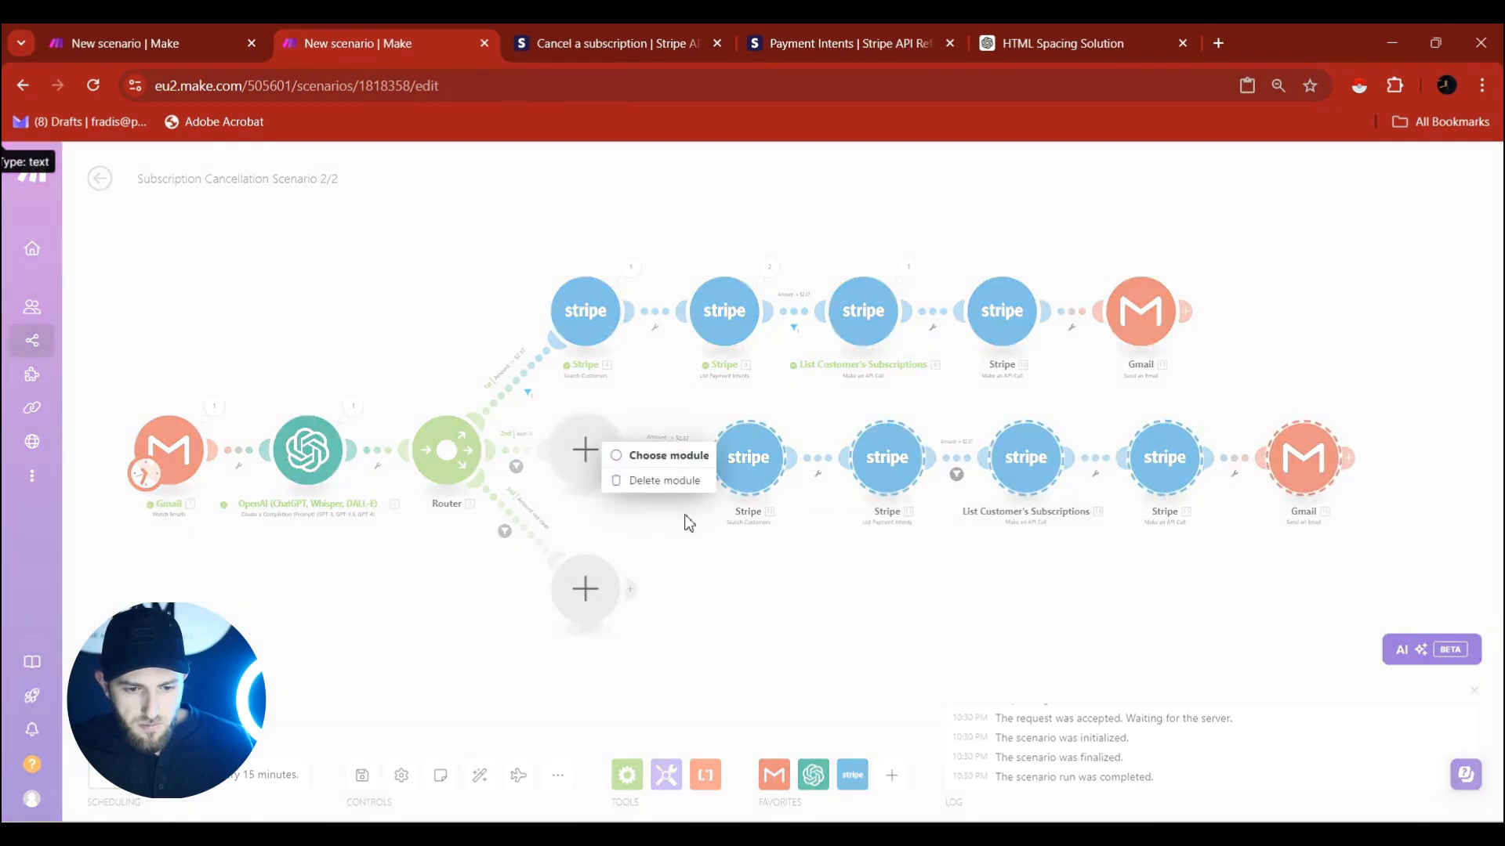
pyautogui.click(684, 481)
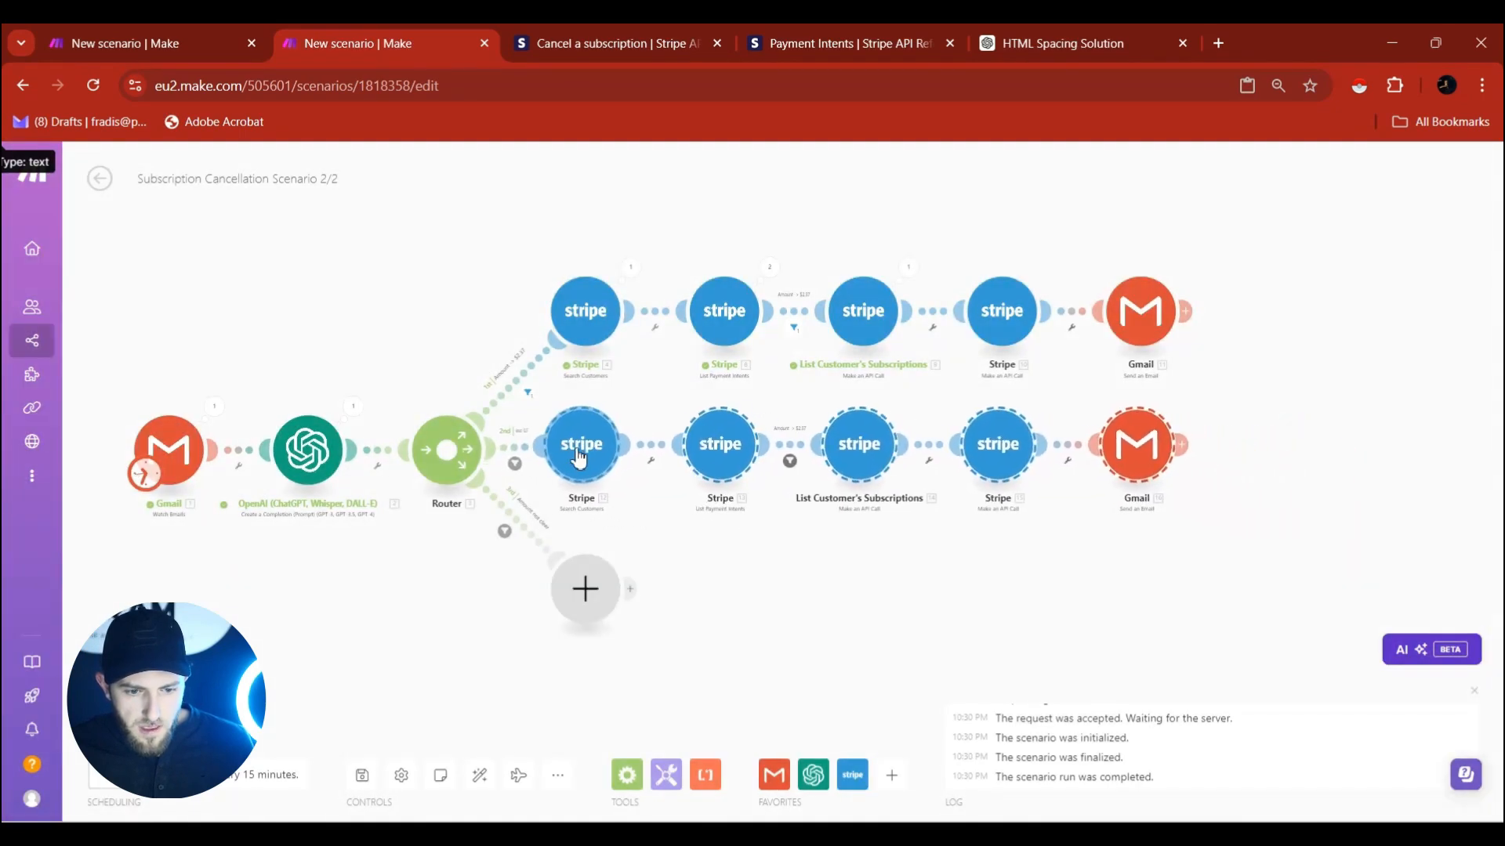
pyautogui.scroll(3, 627, 471)
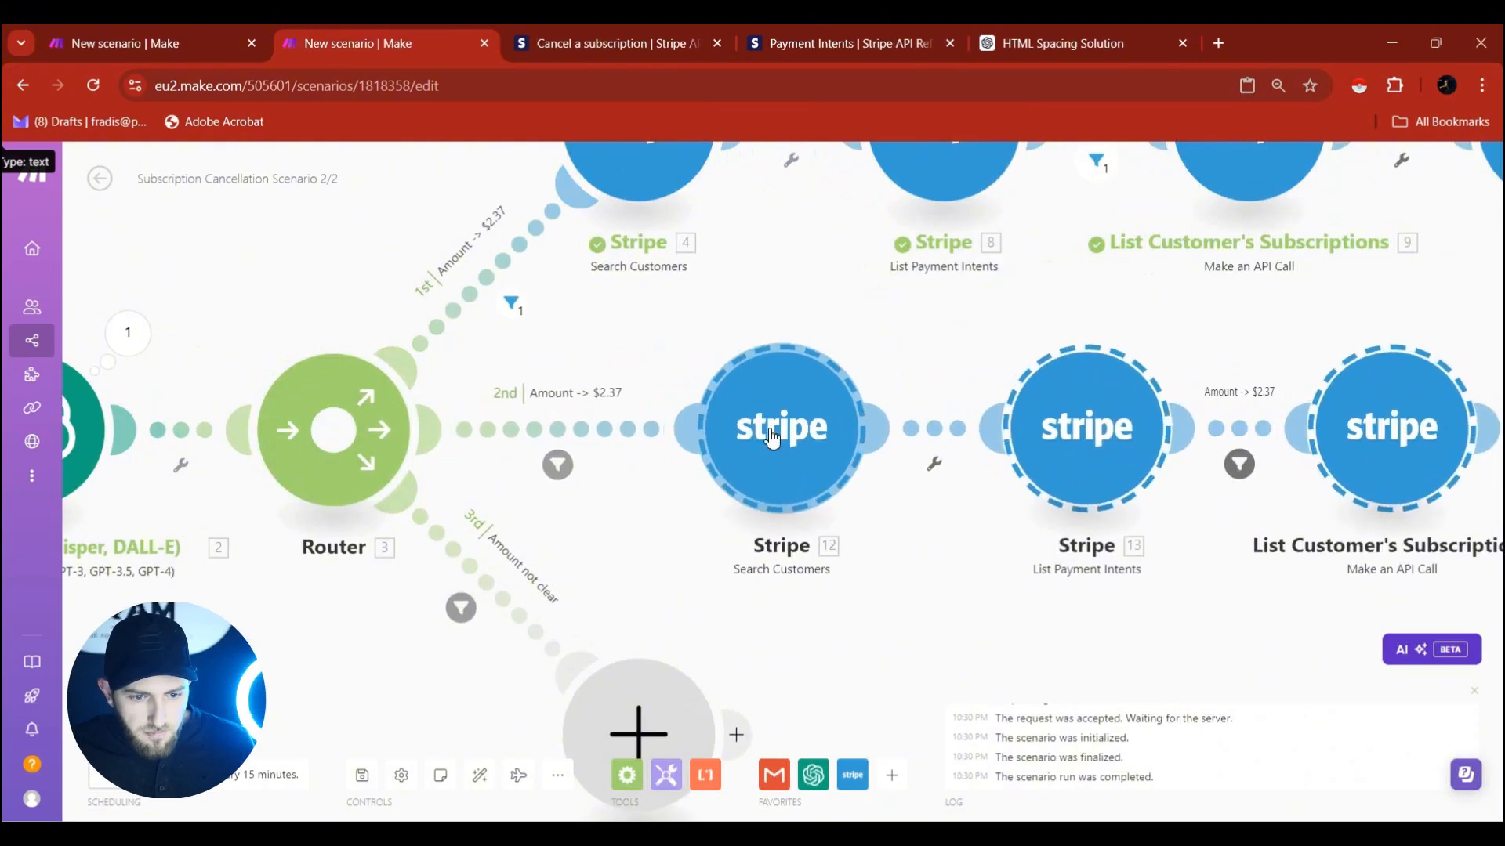
# Change the second route's filter from $2.37 to $1.
pyautogui.click(571, 431)
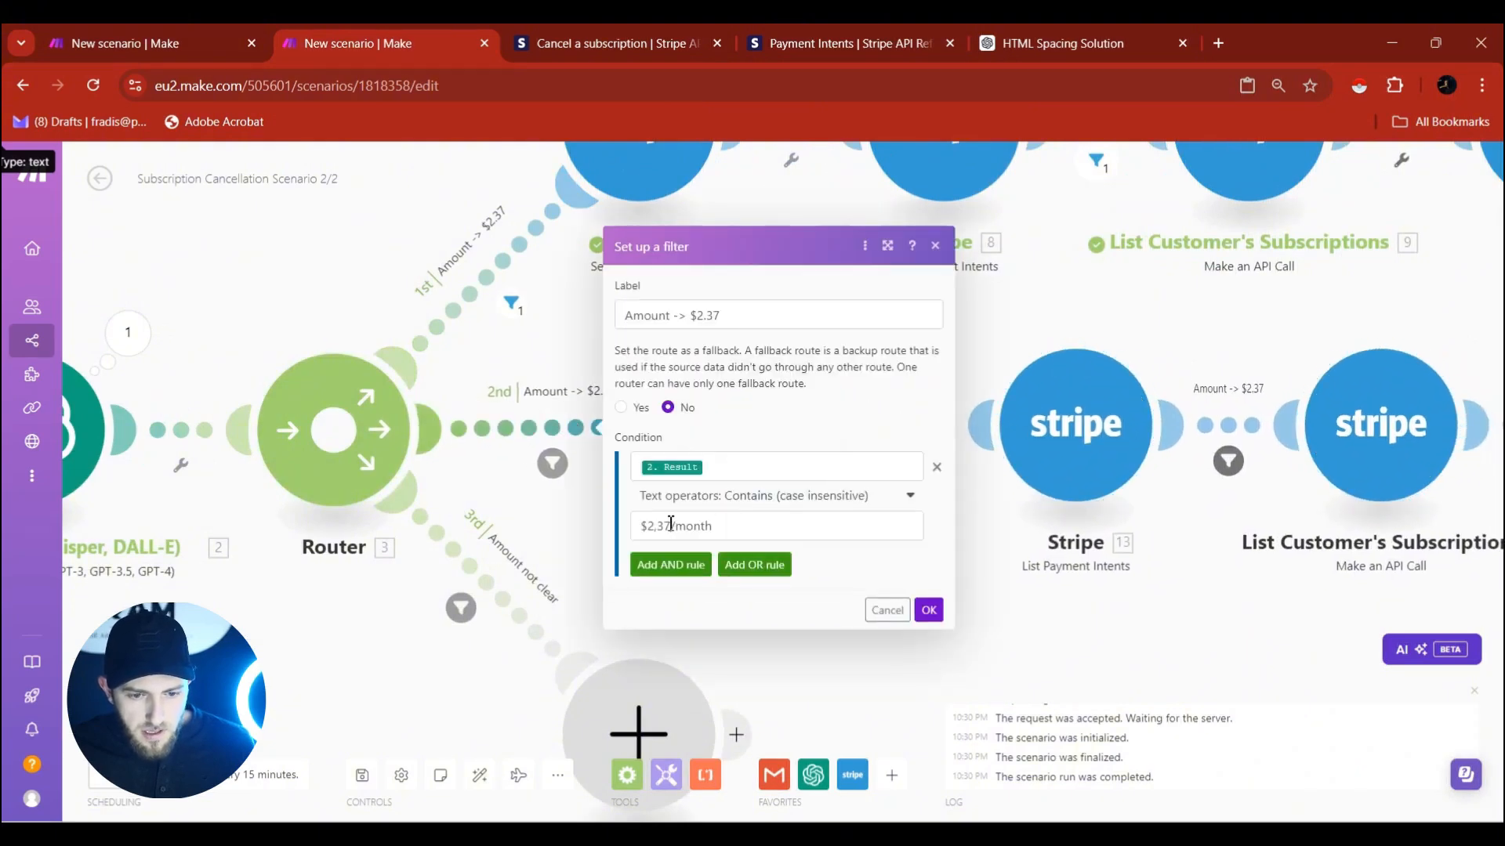
pyautogui.moveTo(672, 524); pyautogui.dragTo(659, 525)
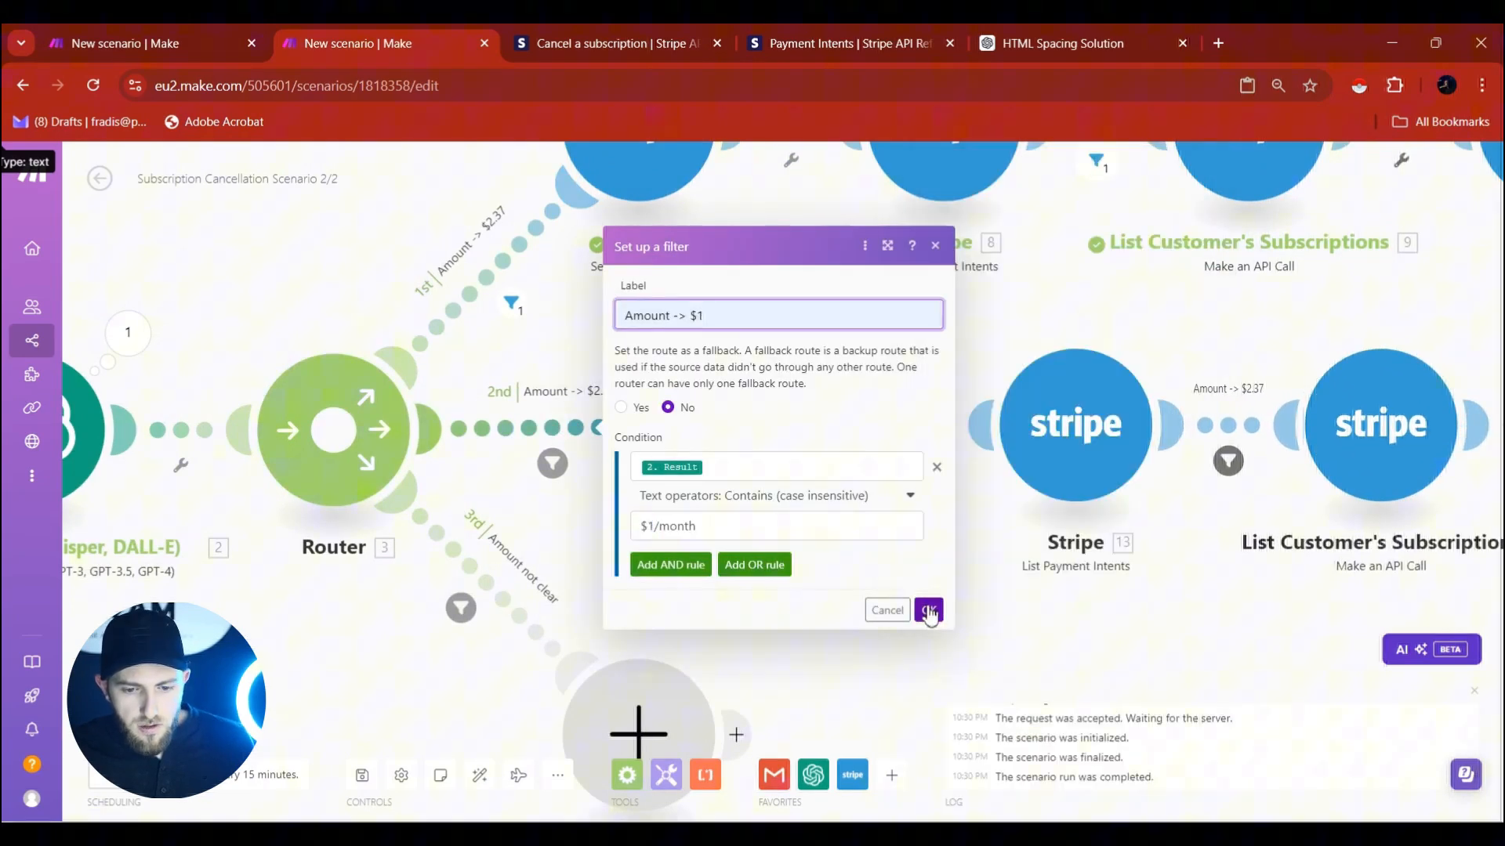
pyautogui.click(930, 612)
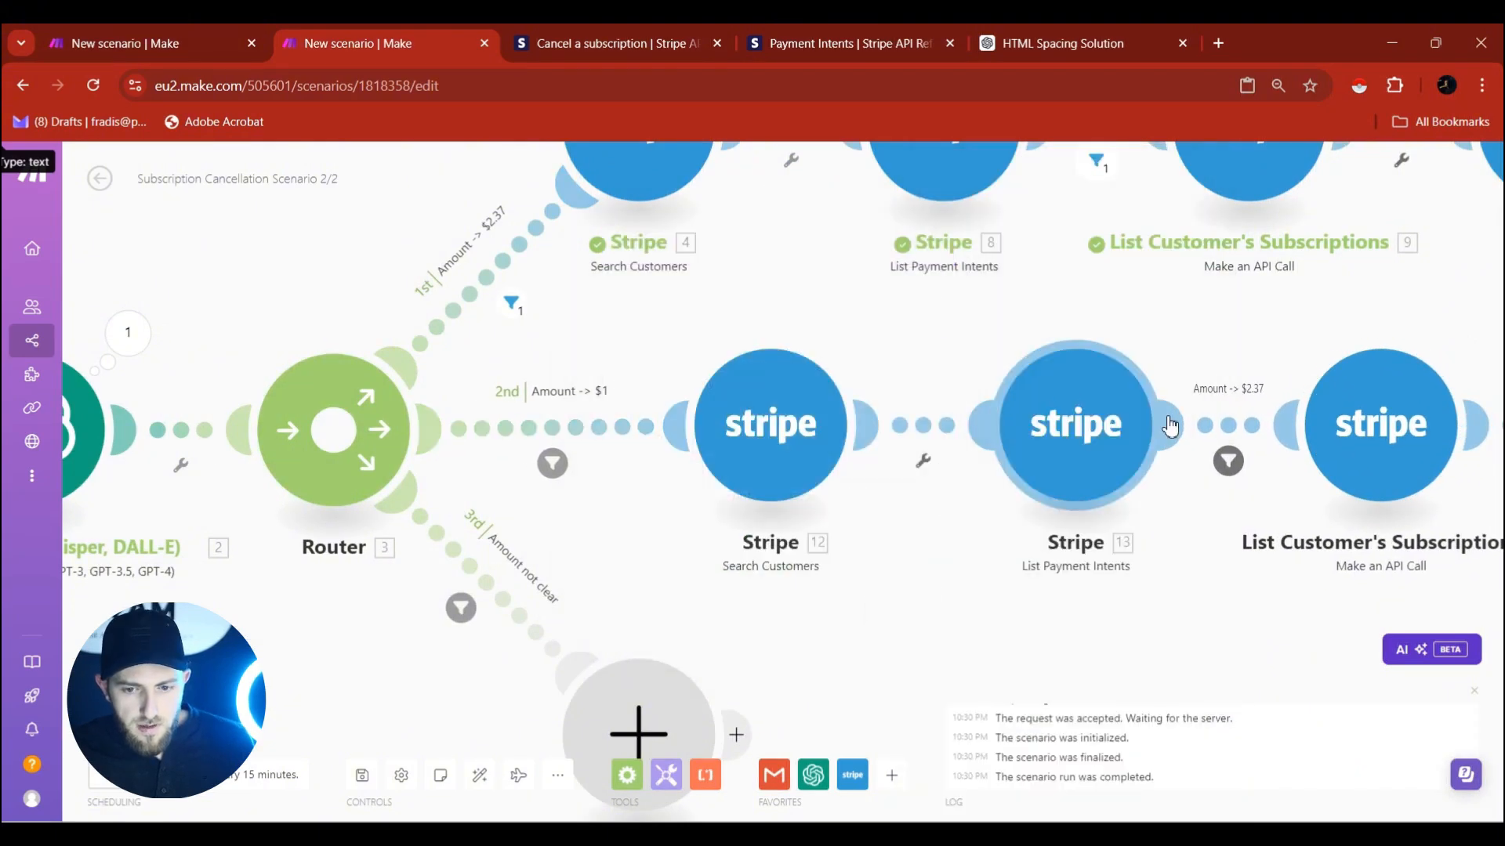
# Relabel the filter before List Customer's Subscriptions 'Amount -> $1' and match amount 100.
pyautogui.click(1229, 426)
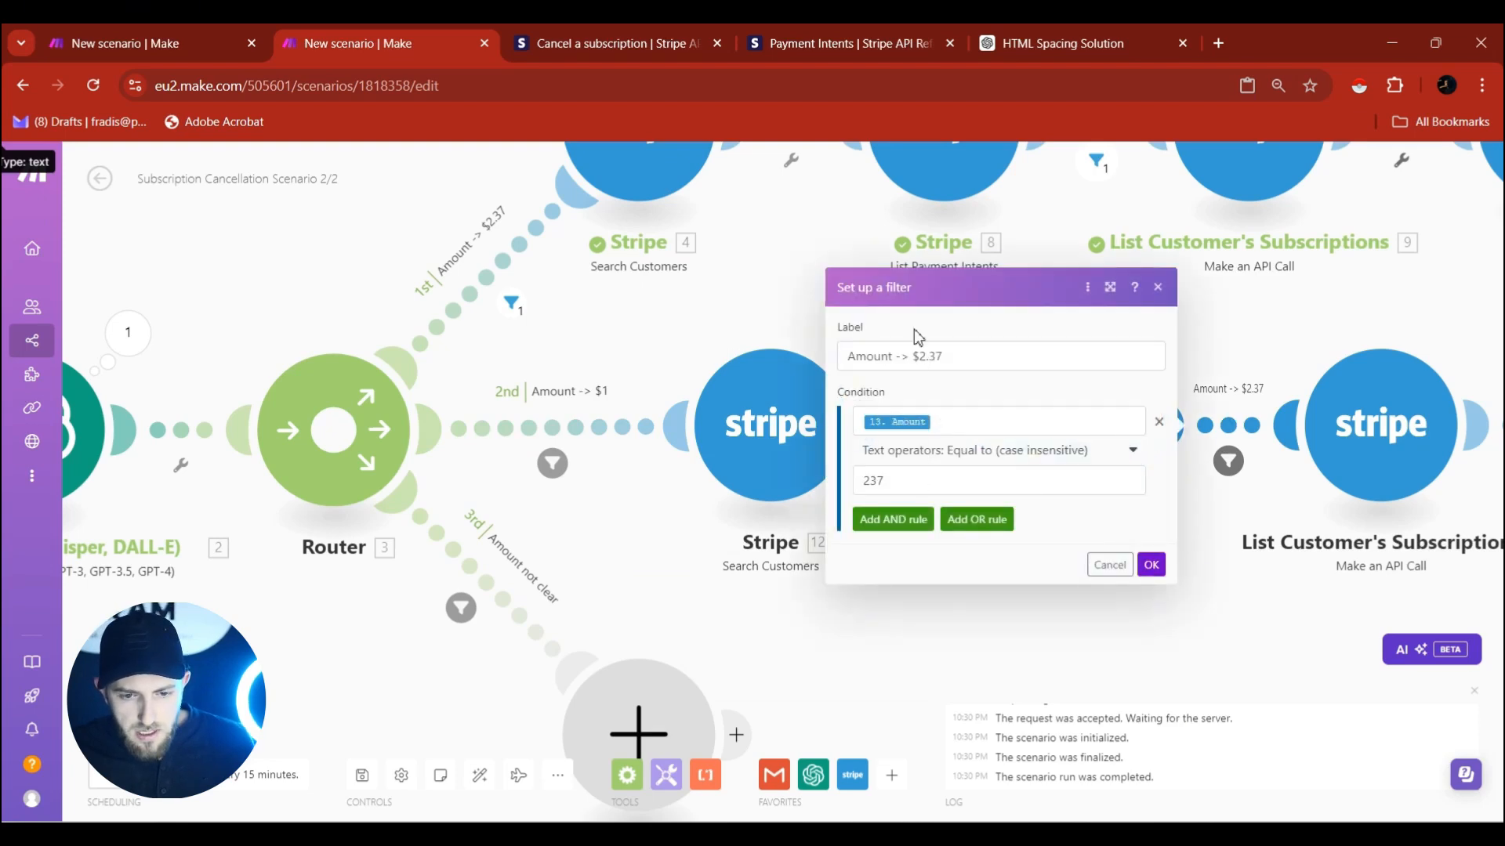
pyautogui.moveTo(911, 356); pyautogui.dragTo(1030, 359)
pyautogui.write('$1')
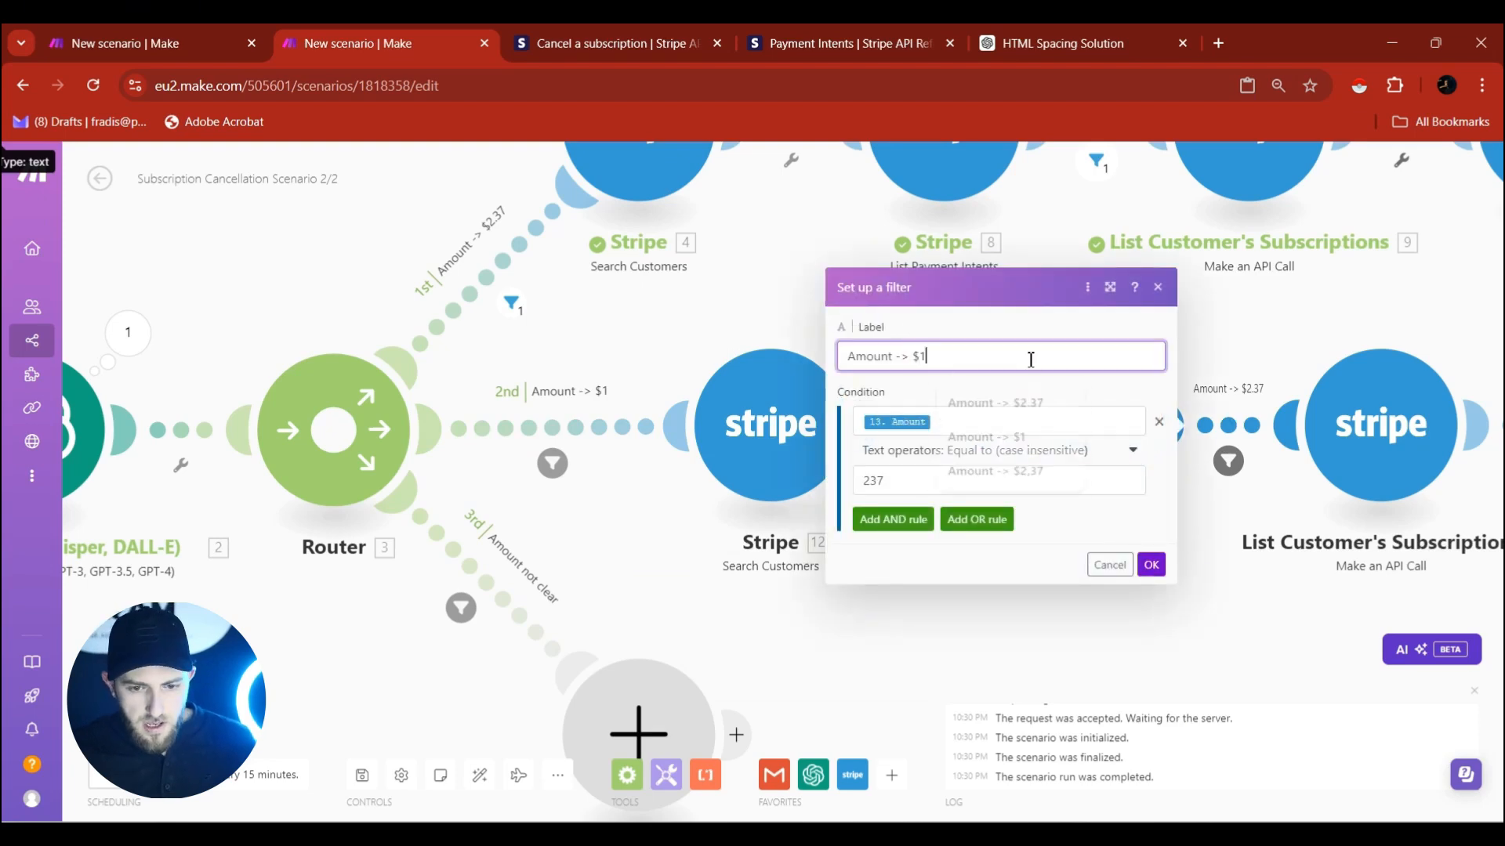
pyautogui.doubleClick(905, 488)
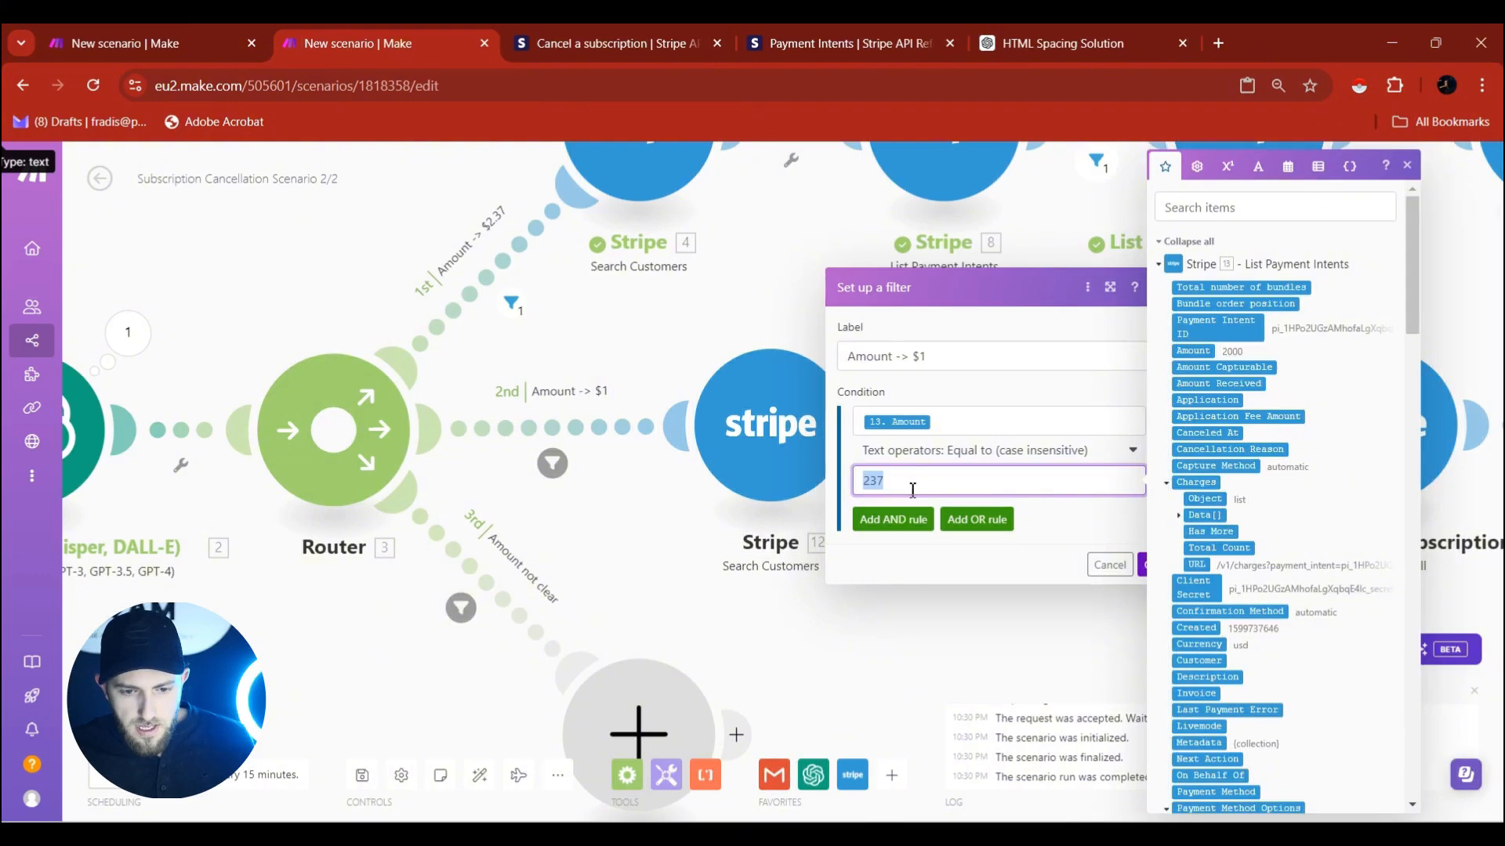
pyautogui.write('100')
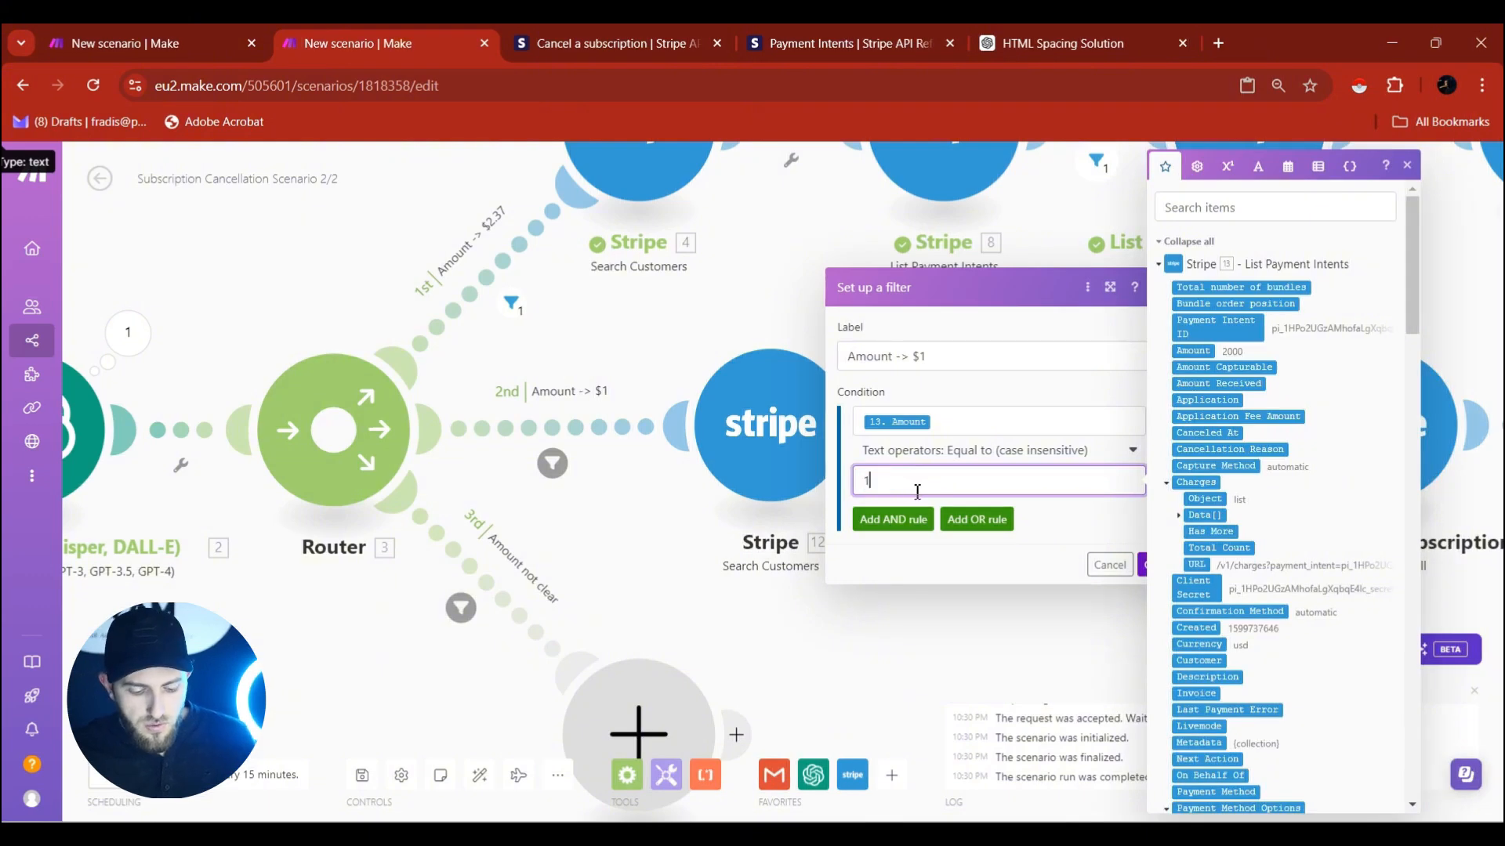
pyautogui.click(1146, 566)
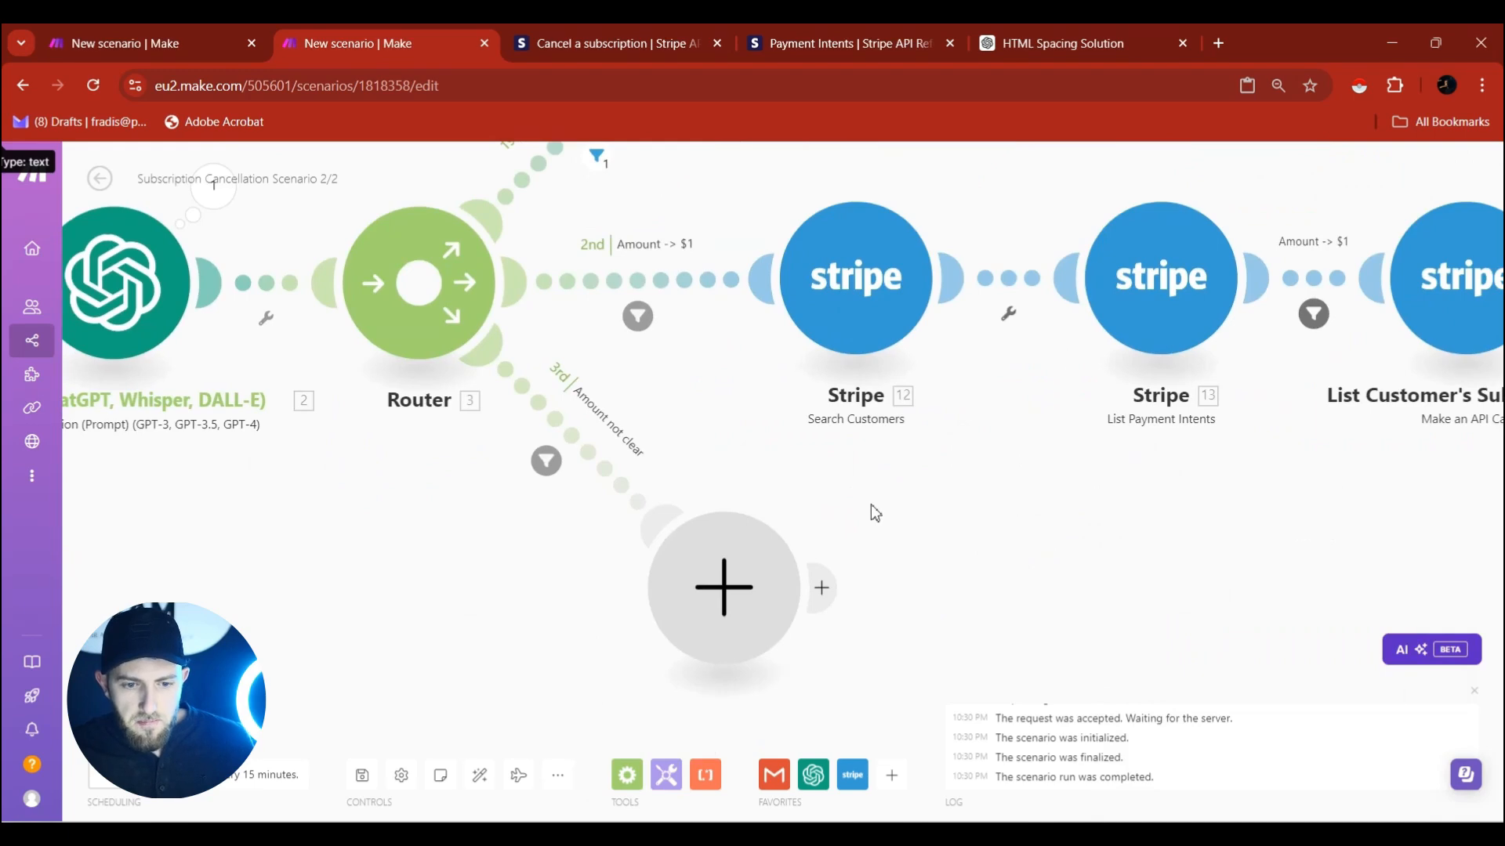
pyautogui.moveTo(1108, 511); pyautogui.dragTo(796, 508)
pyautogui.moveTo(1107, 467); pyautogui.dragTo(724, 474)
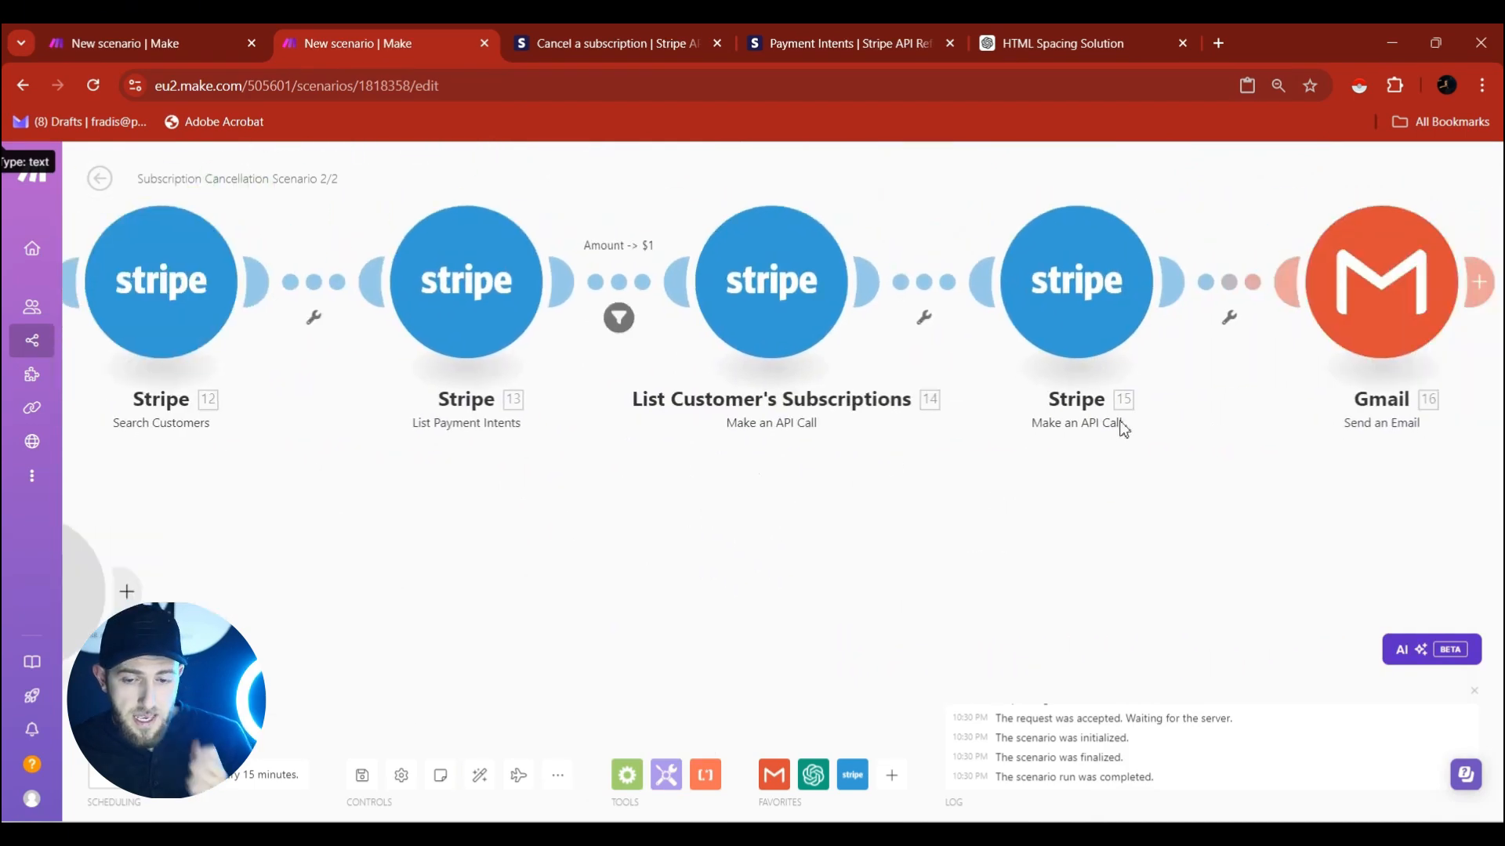
pyautogui.moveTo(1120, 421); pyautogui.dragTo(952, 477)
pyautogui.moveTo(458, 559); pyautogui.dragTo(1074, 572)
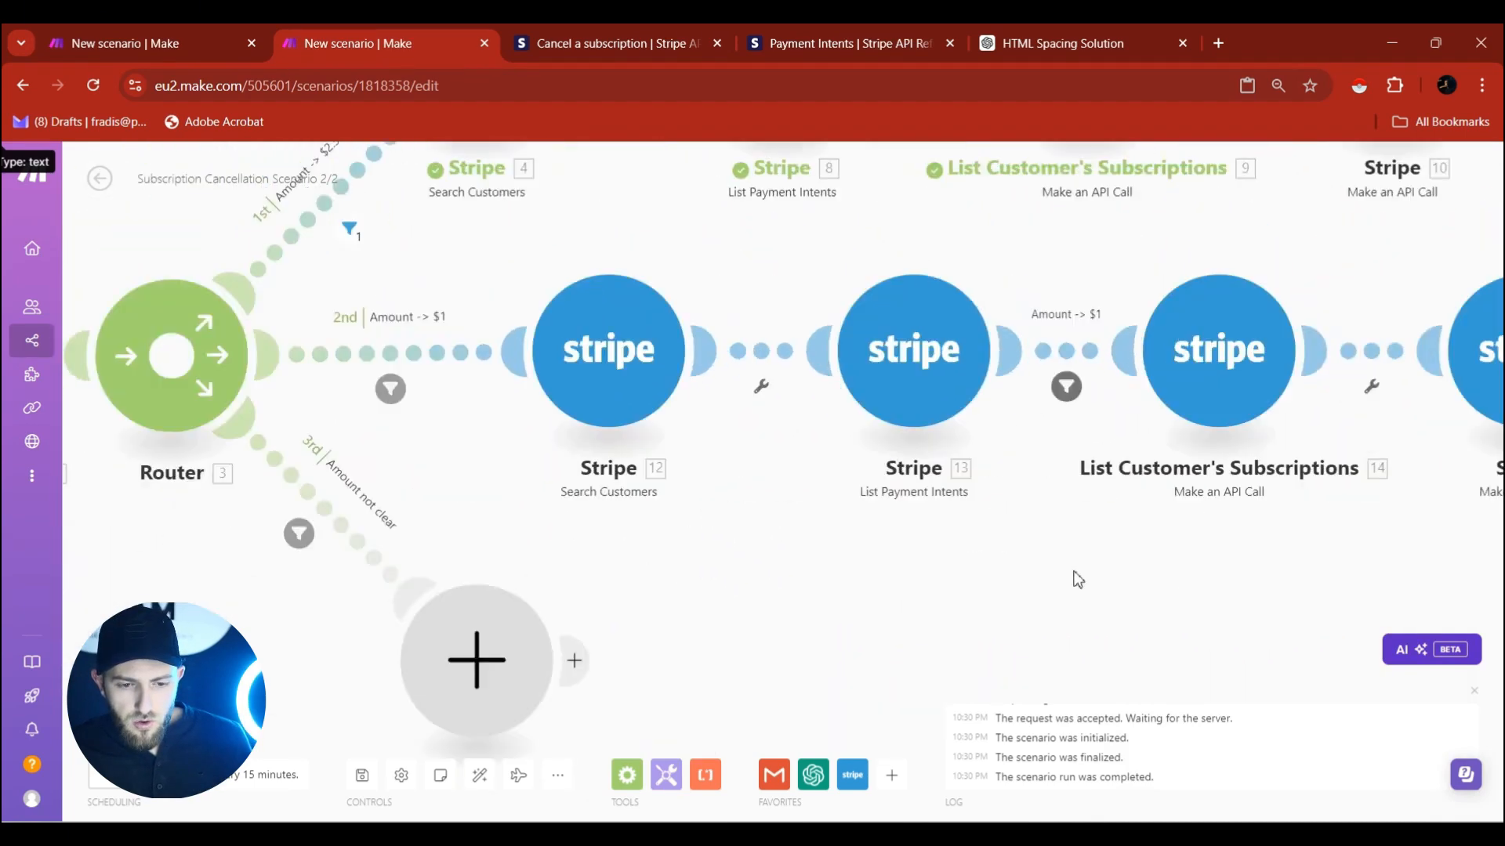
pyautogui.moveTo(927, 571); pyautogui.dragTo(1188, 572)
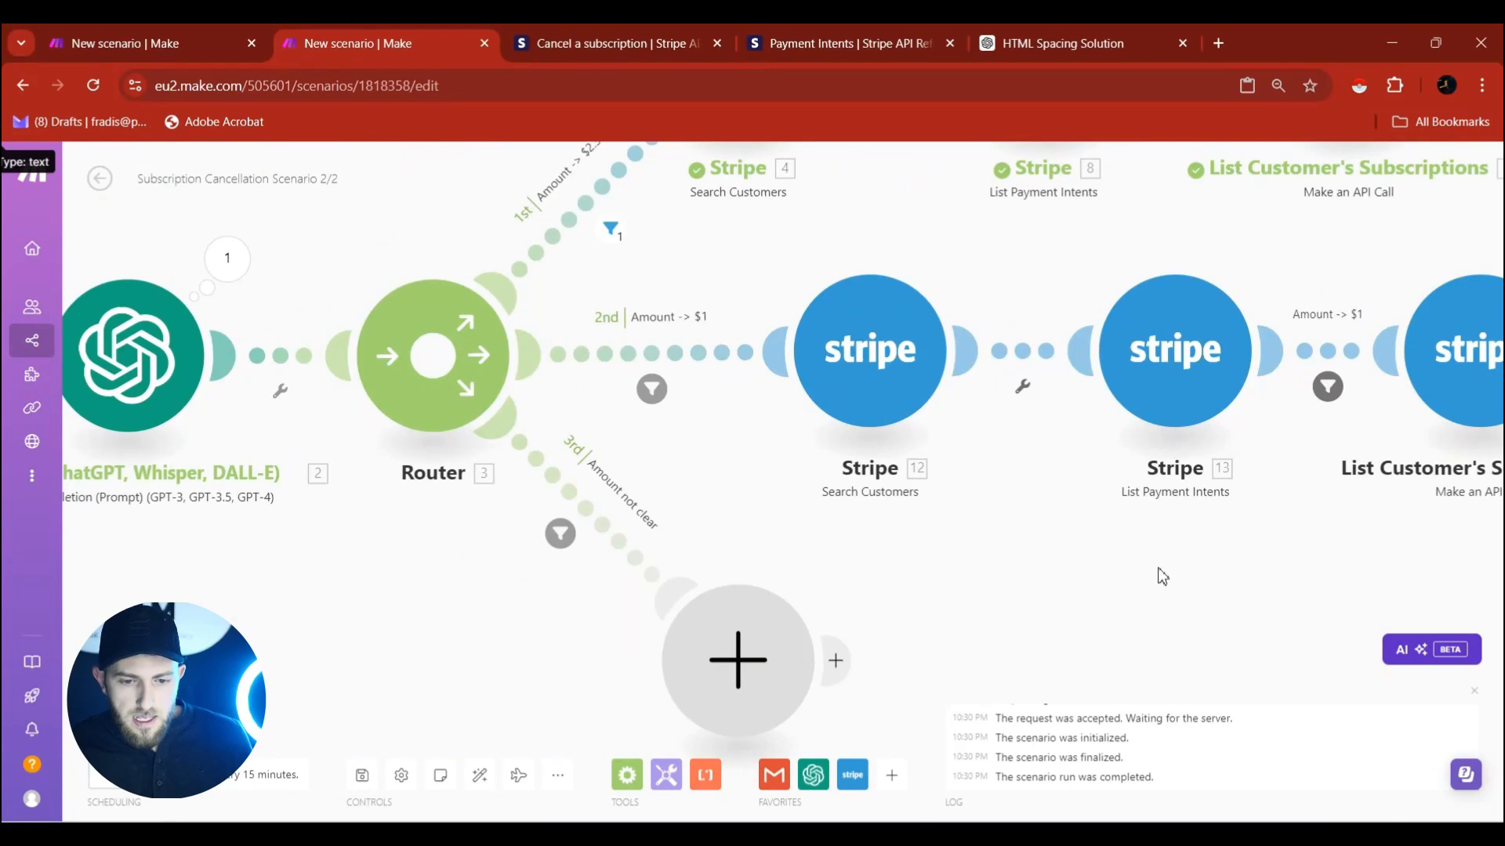
# Add a Slack 'Create a Message' module at the end of the Router's third route.
pyautogui.click(752, 663)
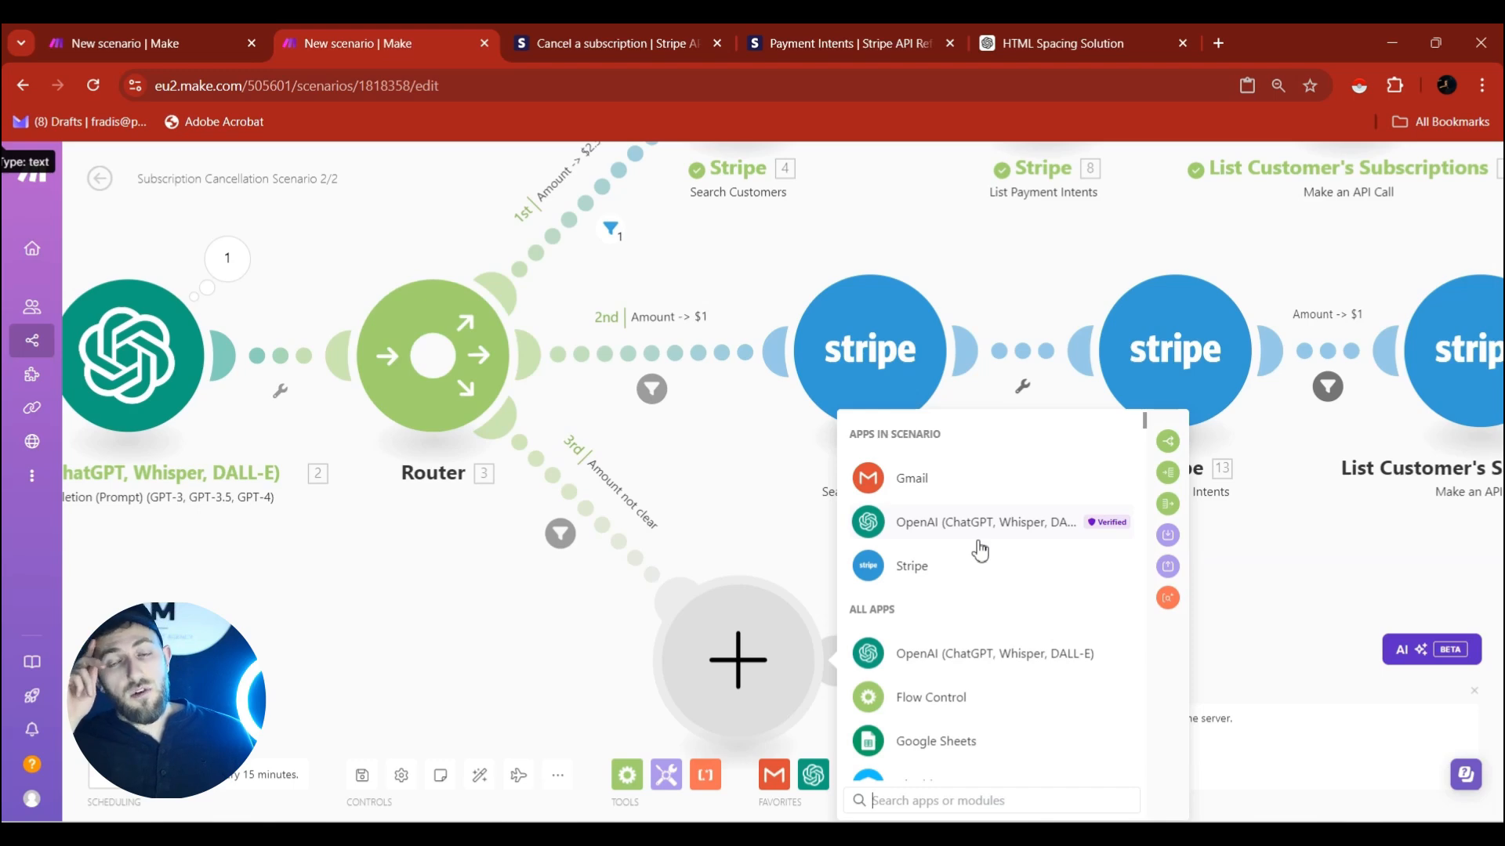
pyautogui.write('slack')
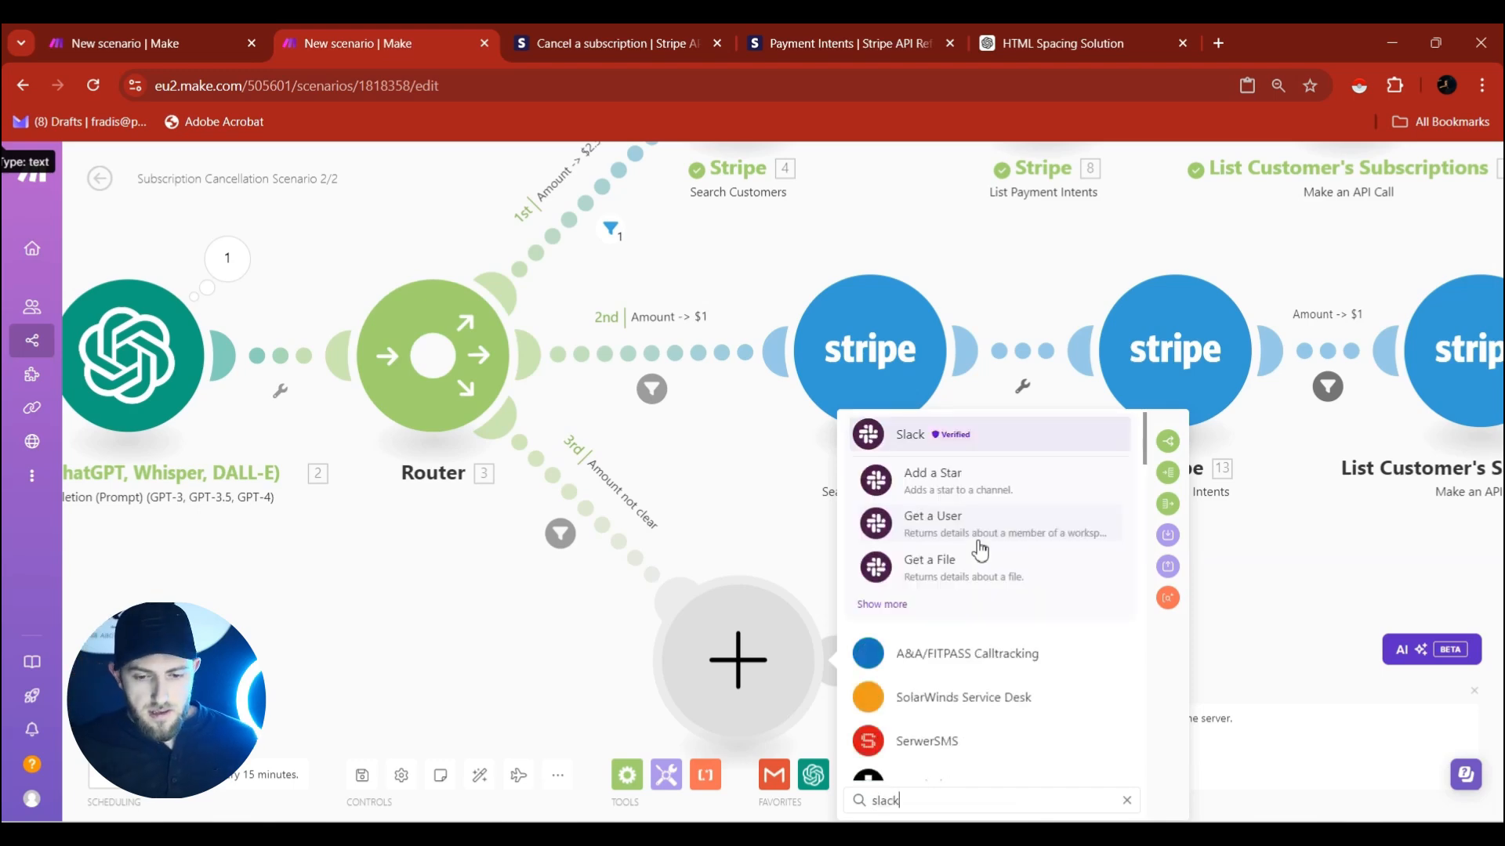
pyautogui.click(962, 440)
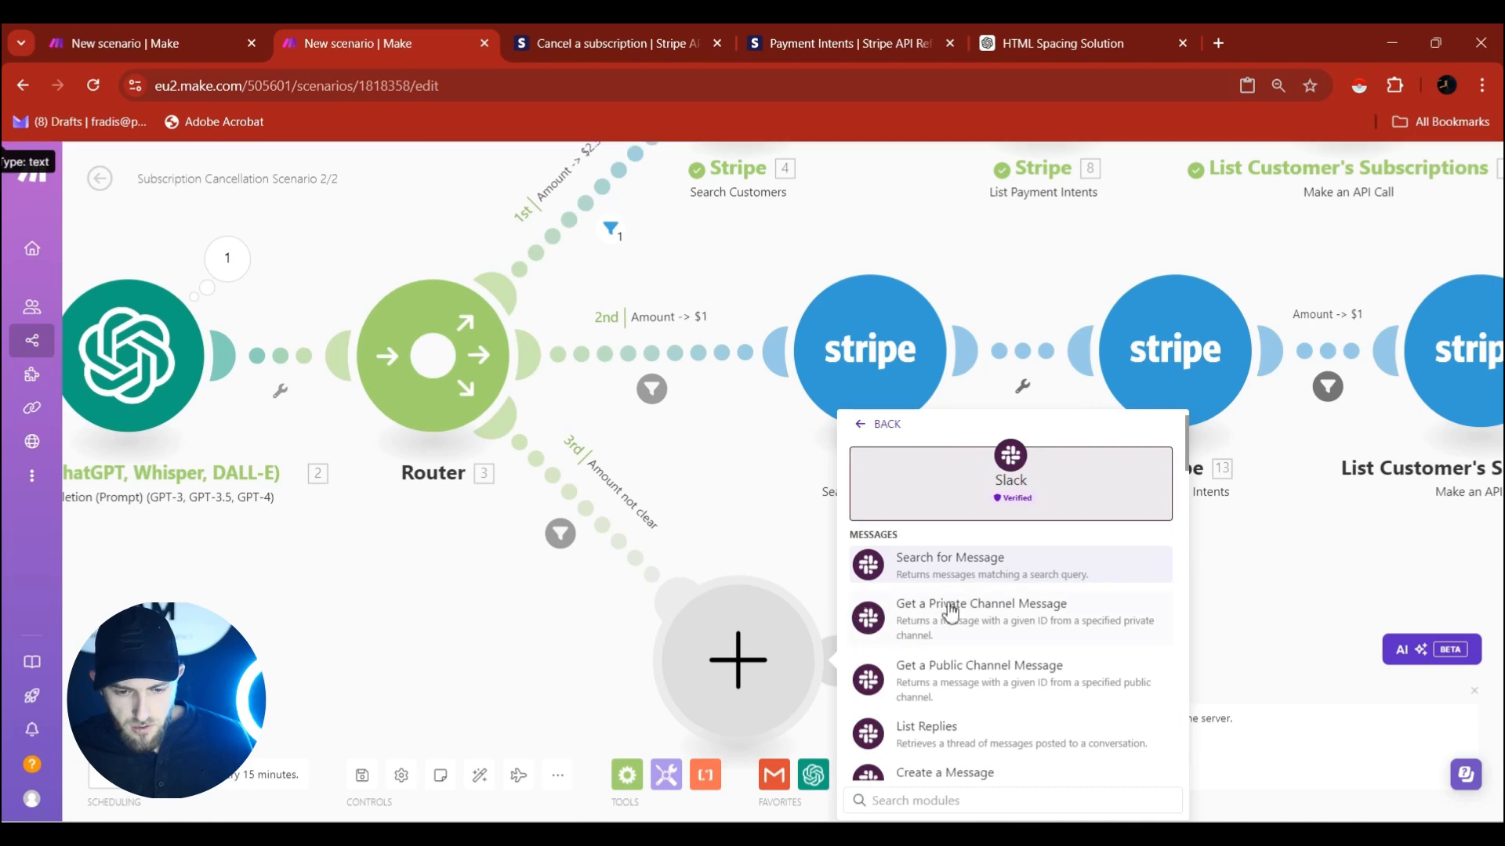
pyautogui.scroll(-1, 952, 597)
pyautogui.scroll(-1, 952, 597)
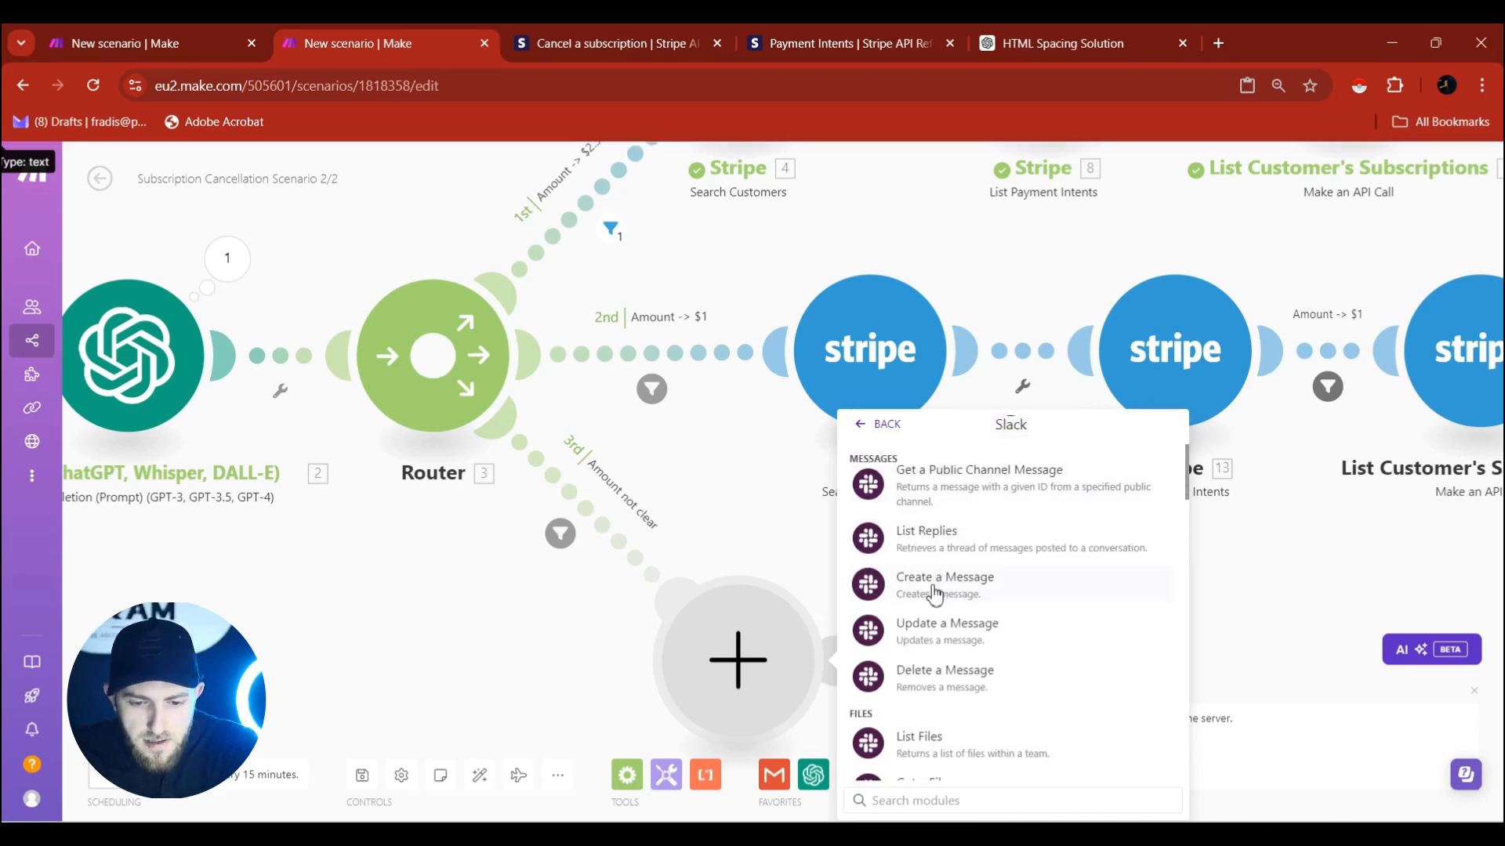
pyautogui.click(934, 587)
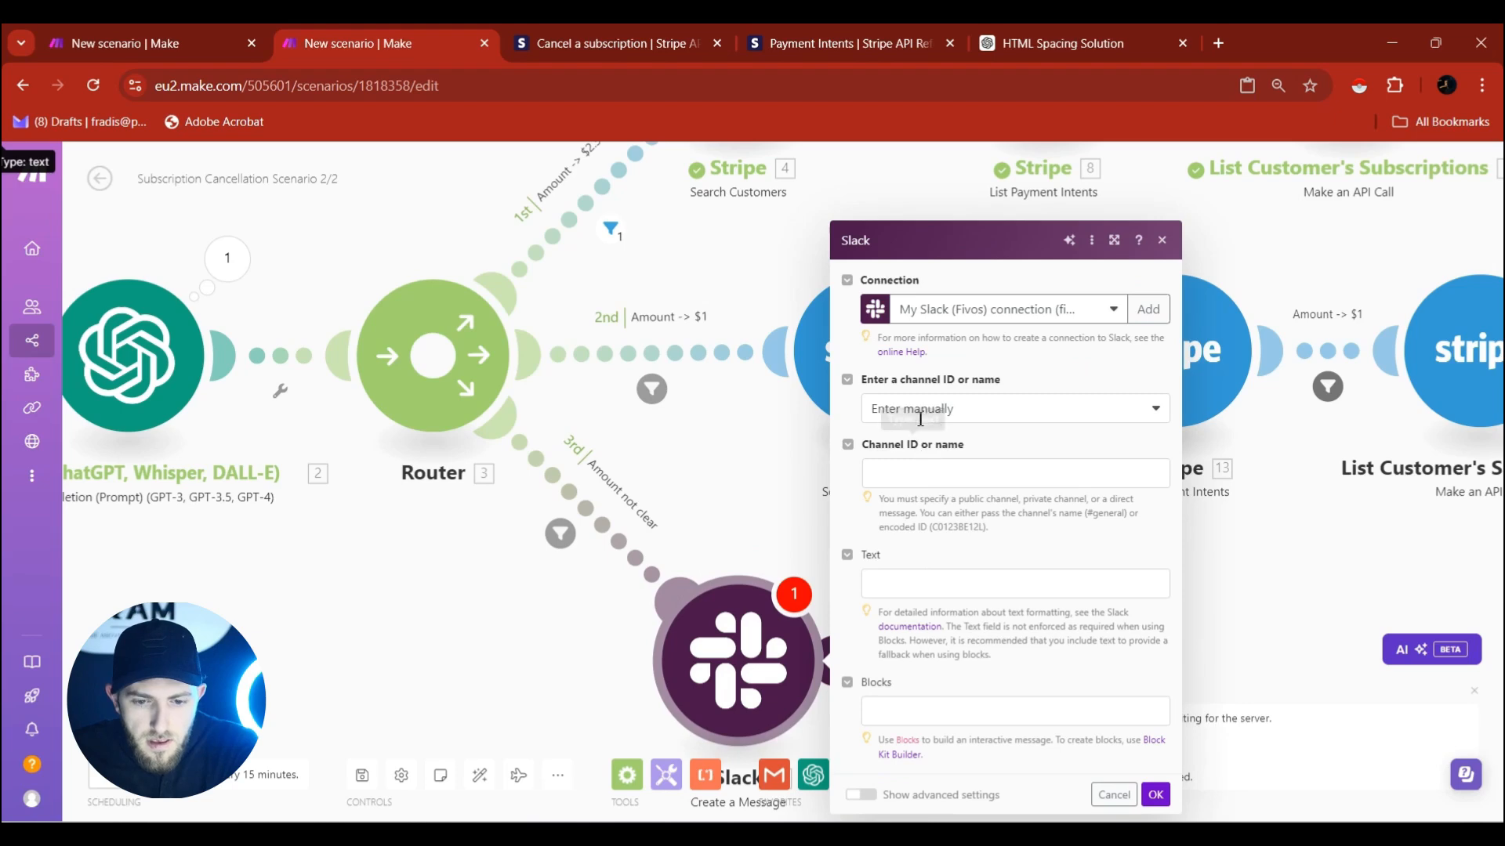
# Have the Slack module post to the private channel 'subscriptions', picked from the list.
pyautogui.click(941, 416)
pyautogui.click(939, 464)
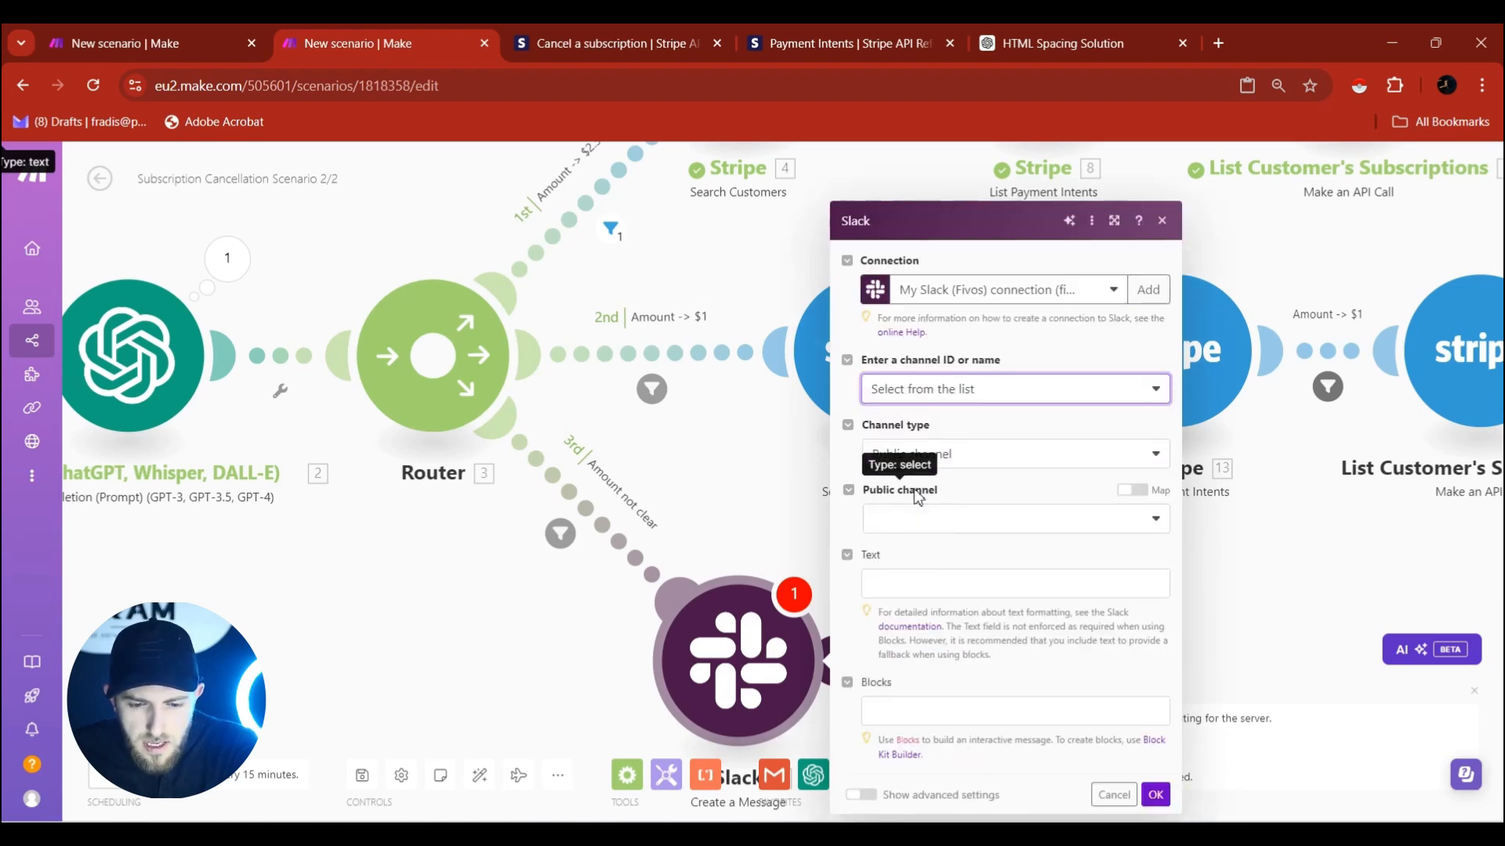
pyautogui.click(939, 468)
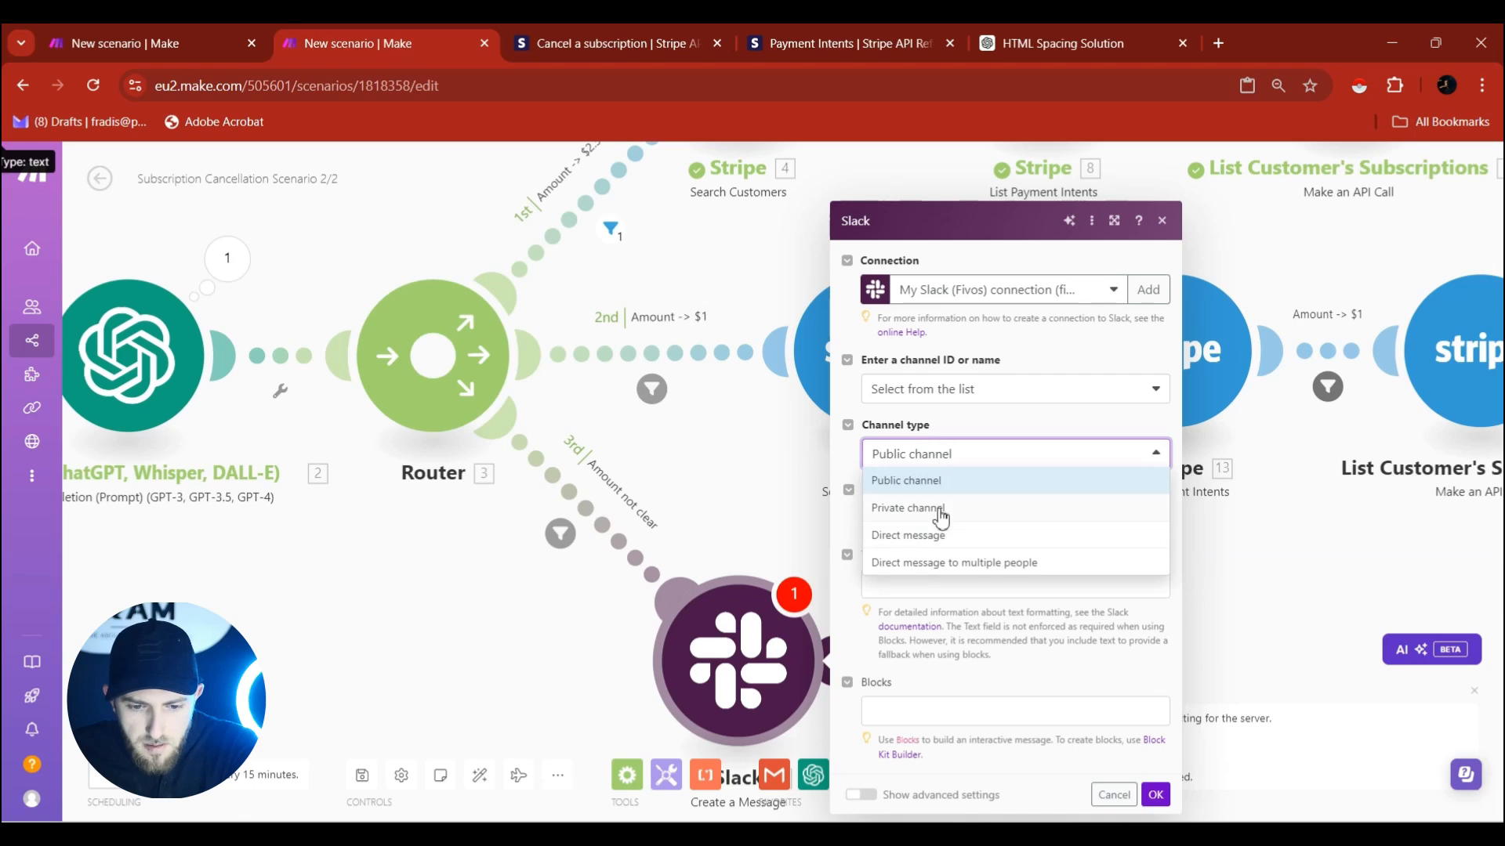
pyautogui.click(939, 508)
pyautogui.click(932, 521)
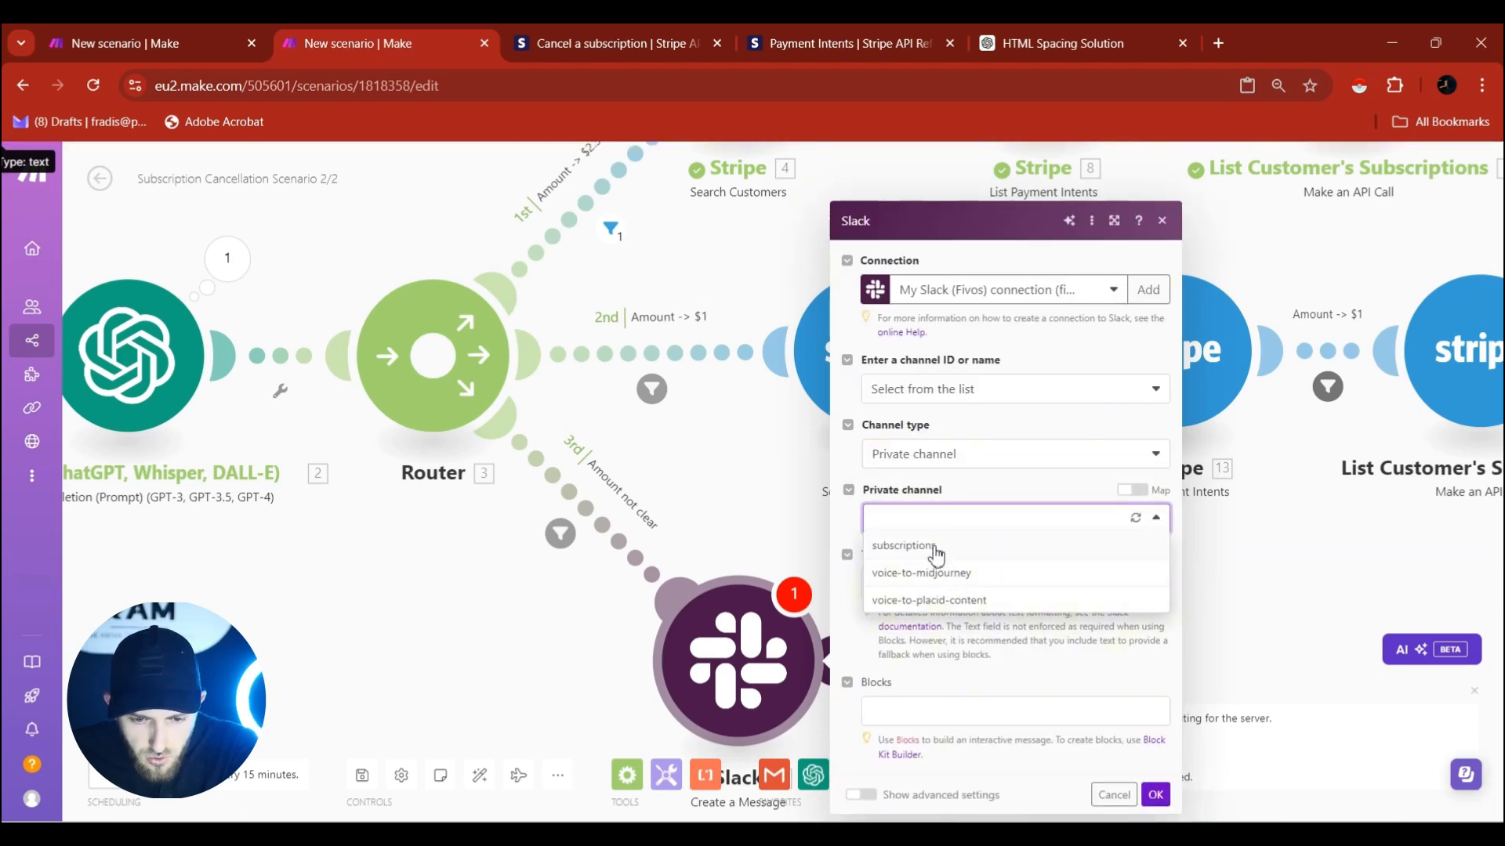
pyautogui.click(933, 546)
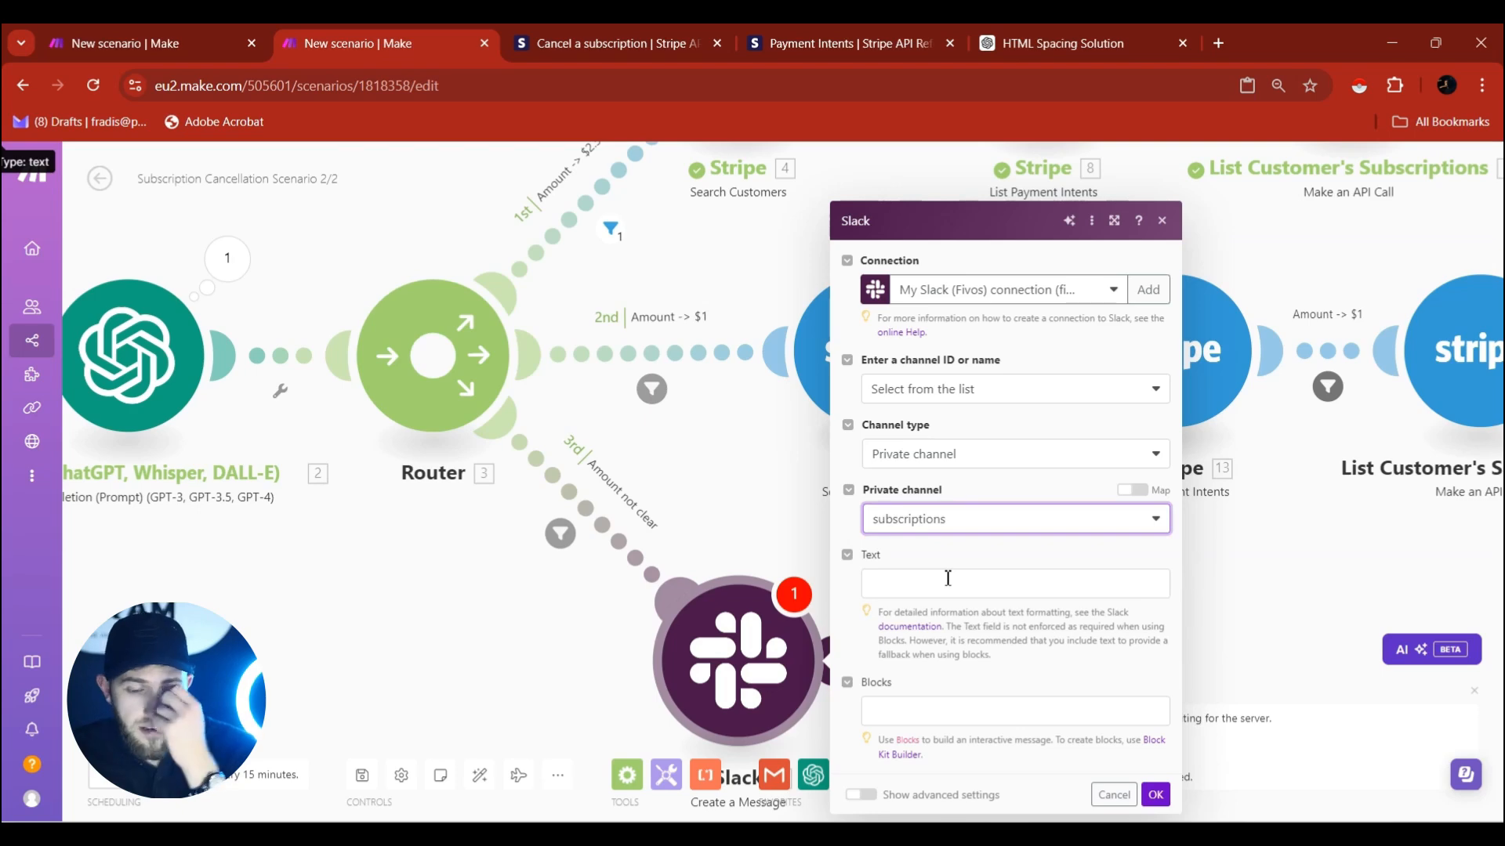
pyautogui.click(945, 577)
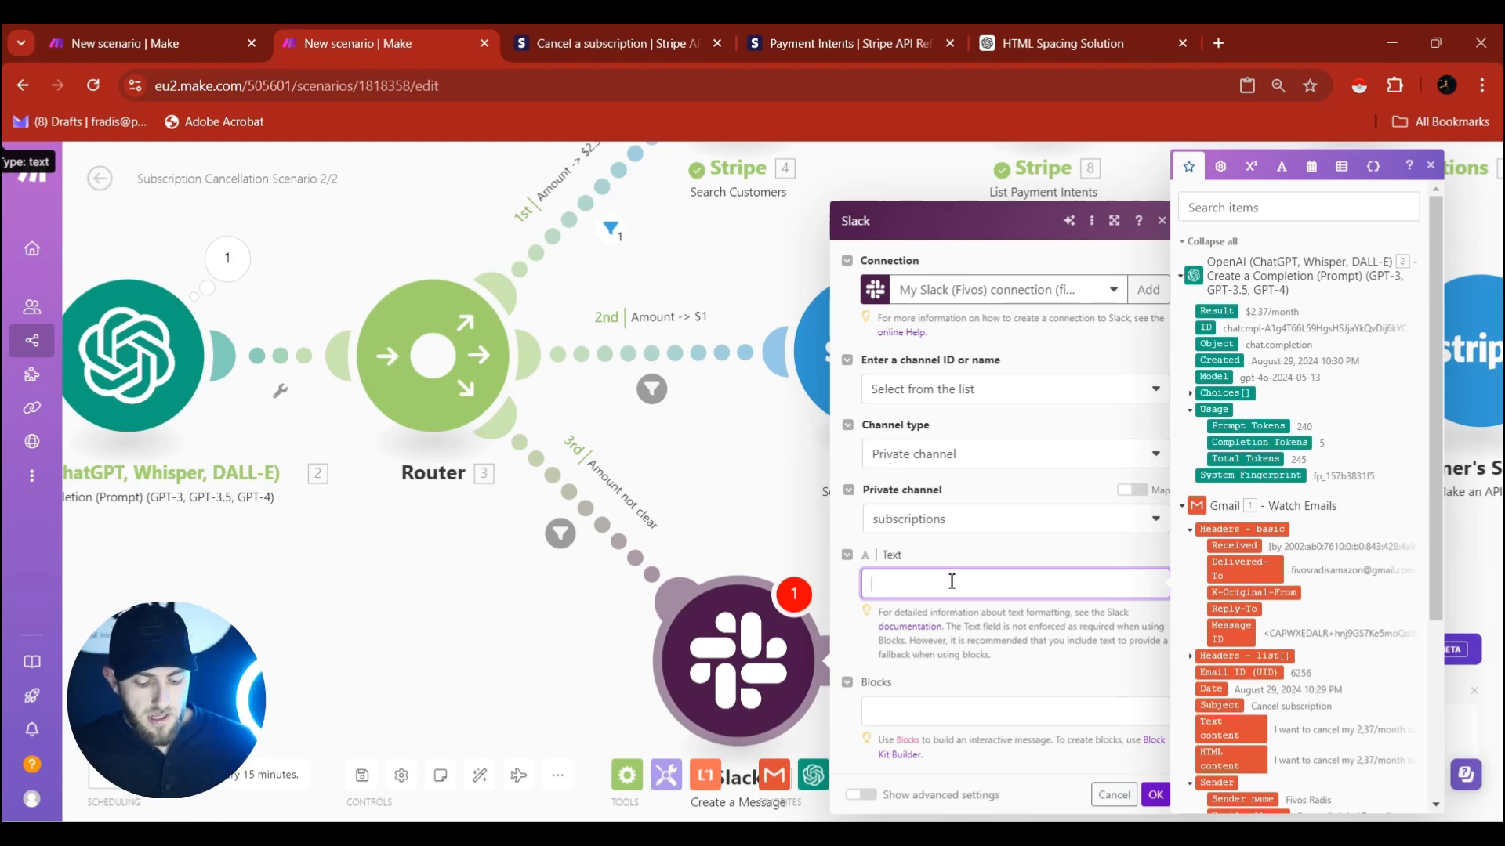
# Write the Slack text with Gmail's mapped sender name and email: '…wants to cancel a subscription. Get in touch with them'.
pyautogui.scroll(-3, 1264, 602)
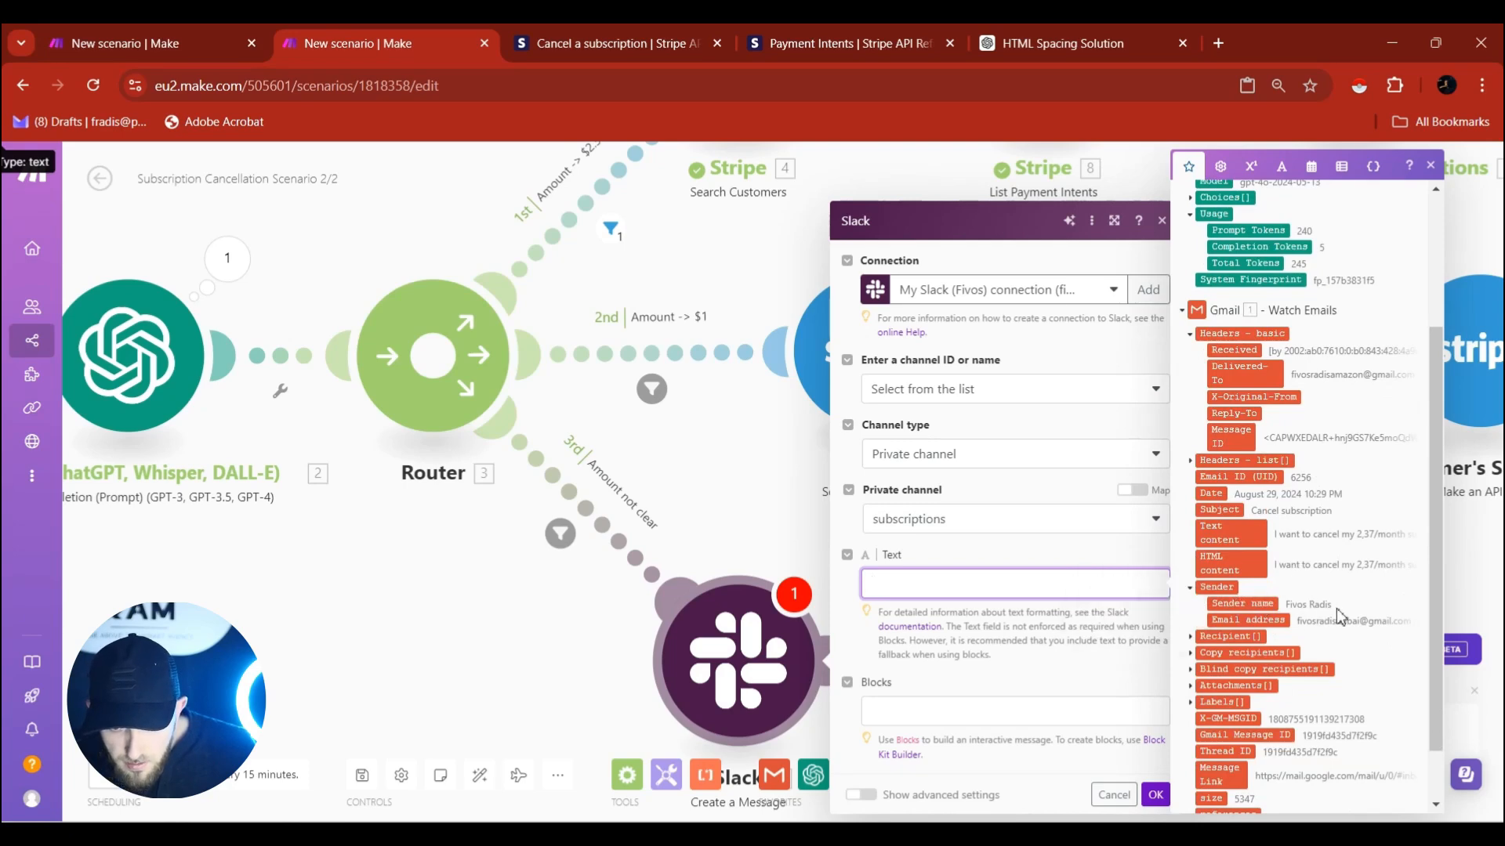
pyautogui.click(1242, 604)
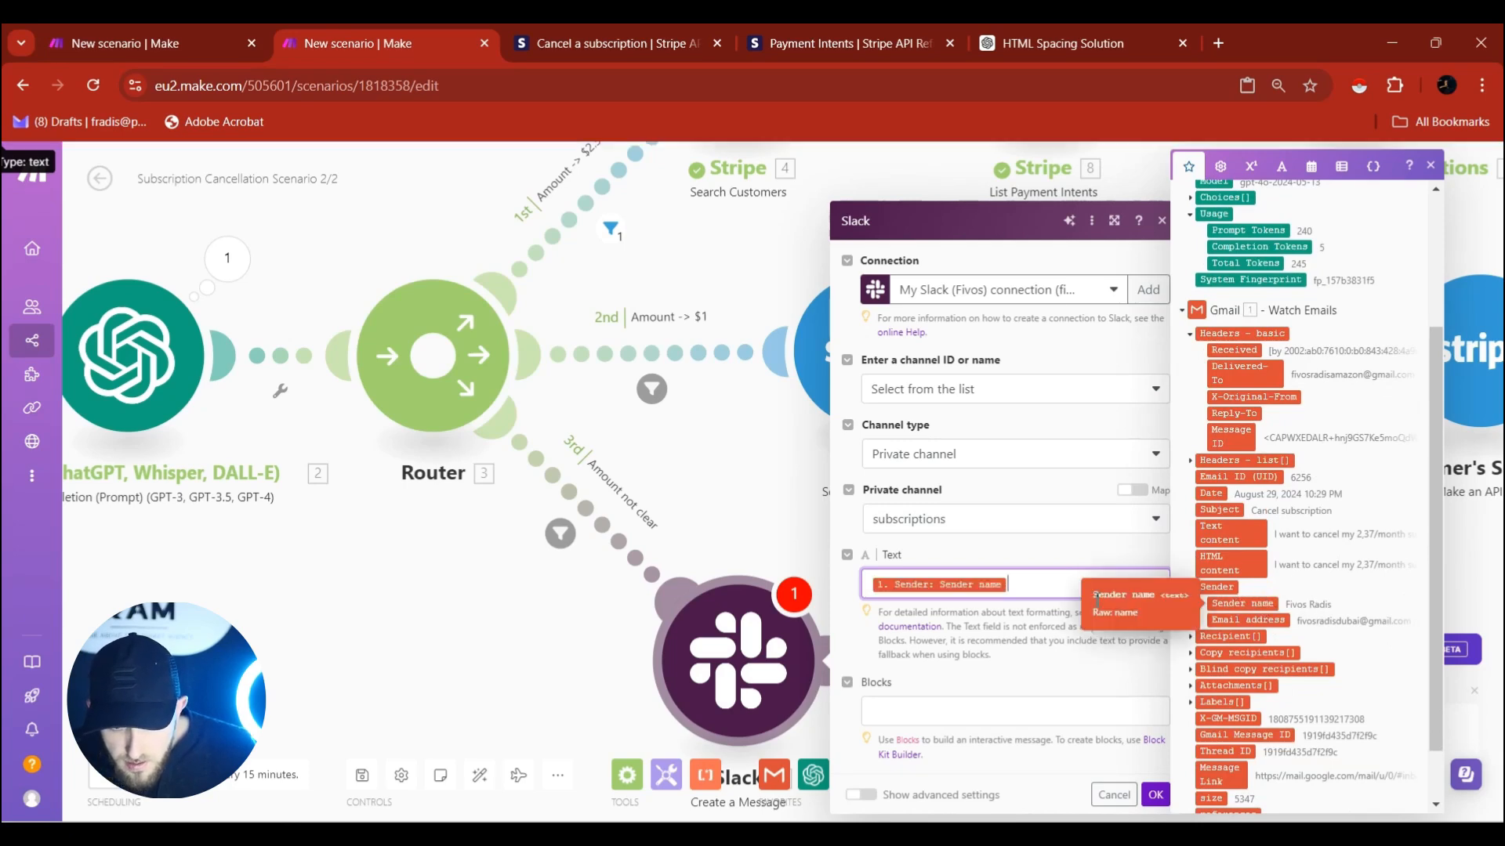
pyautogui.write(', with email')
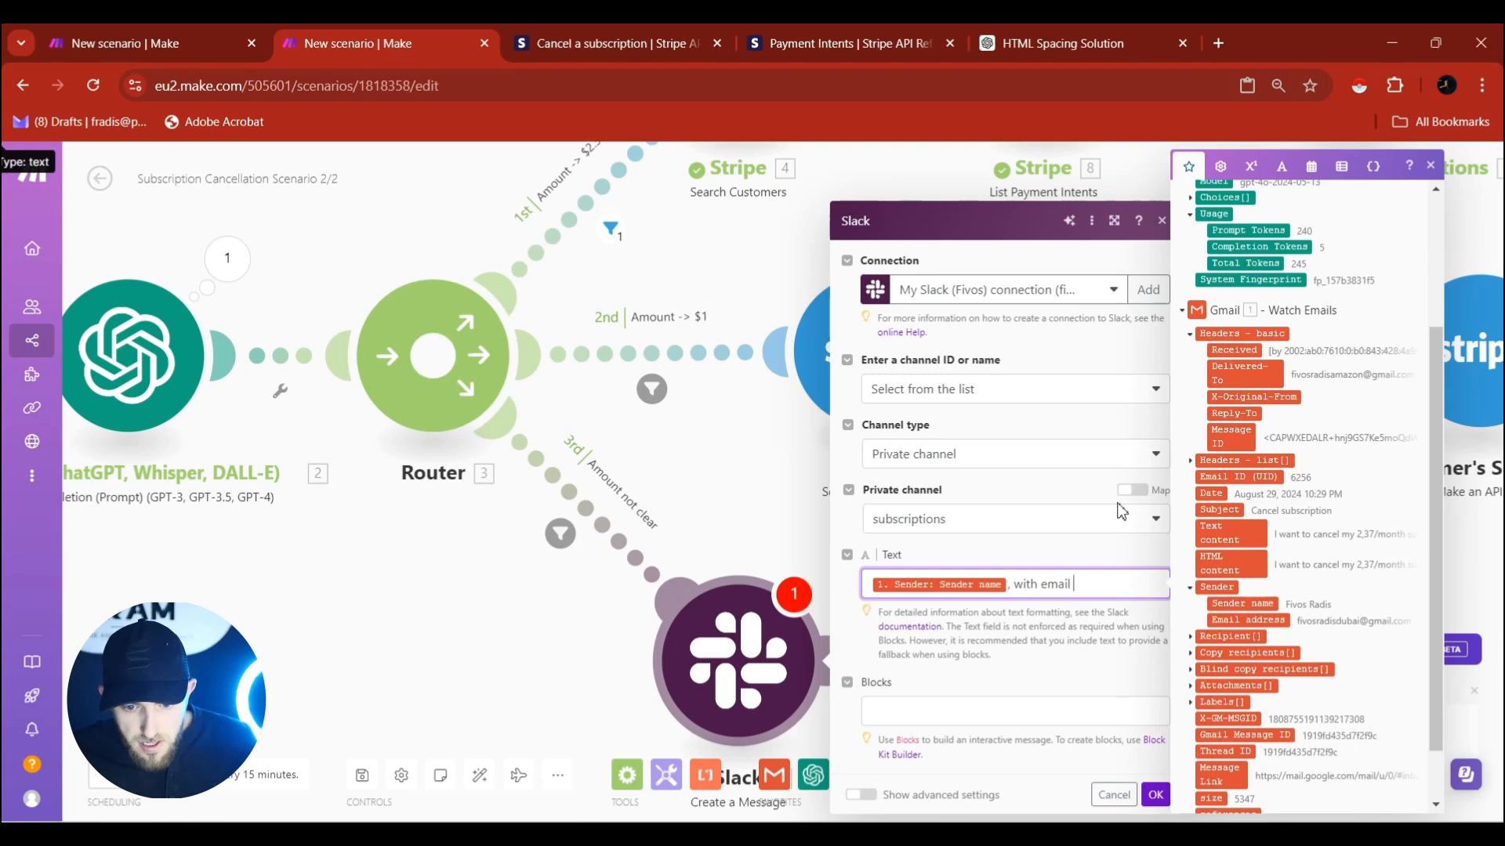
pyautogui.click(1254, 620)
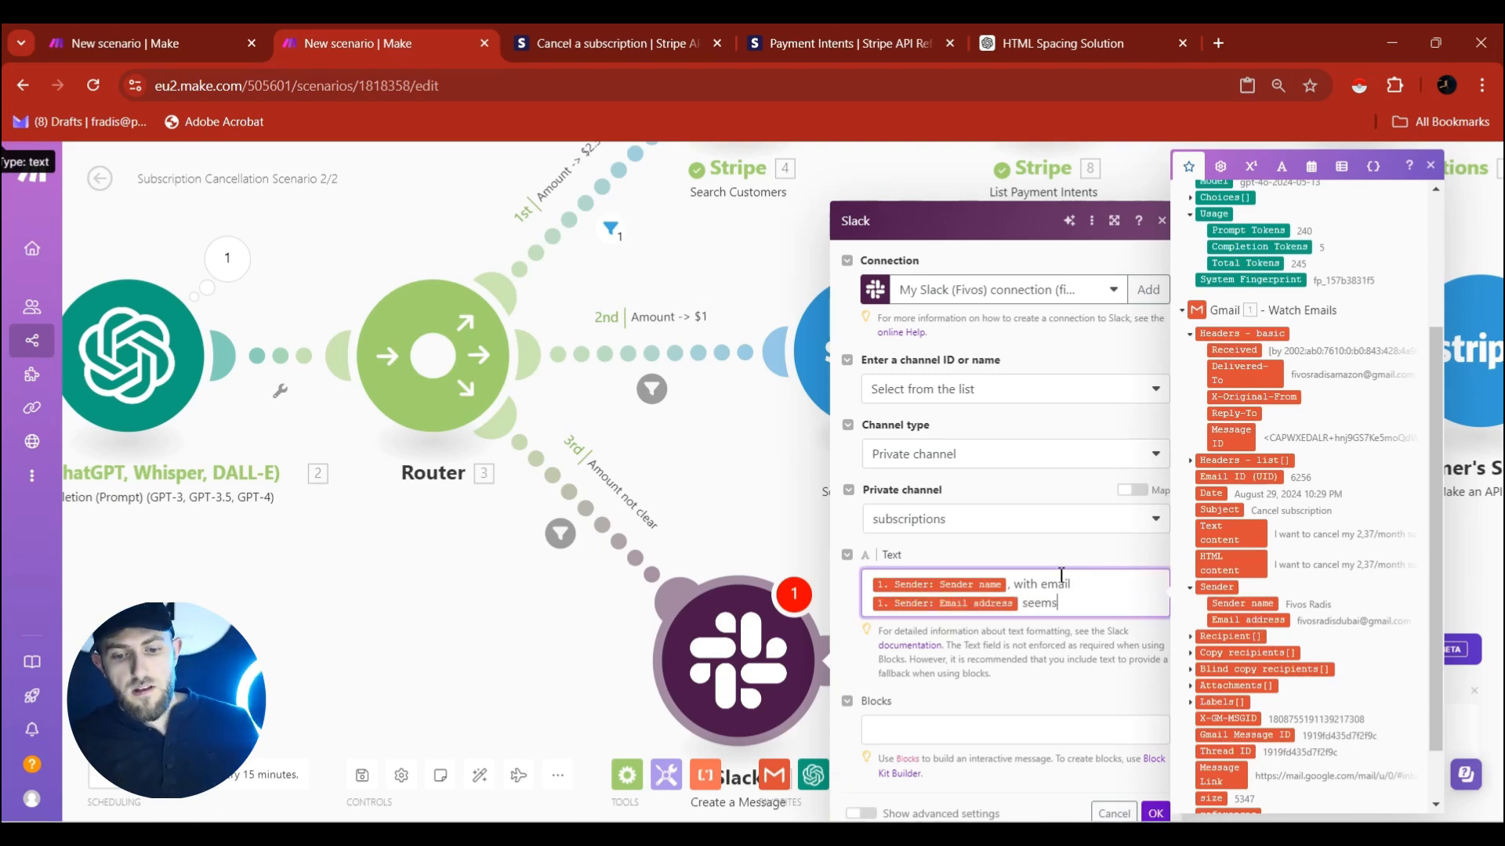
pyautogui.write('want')
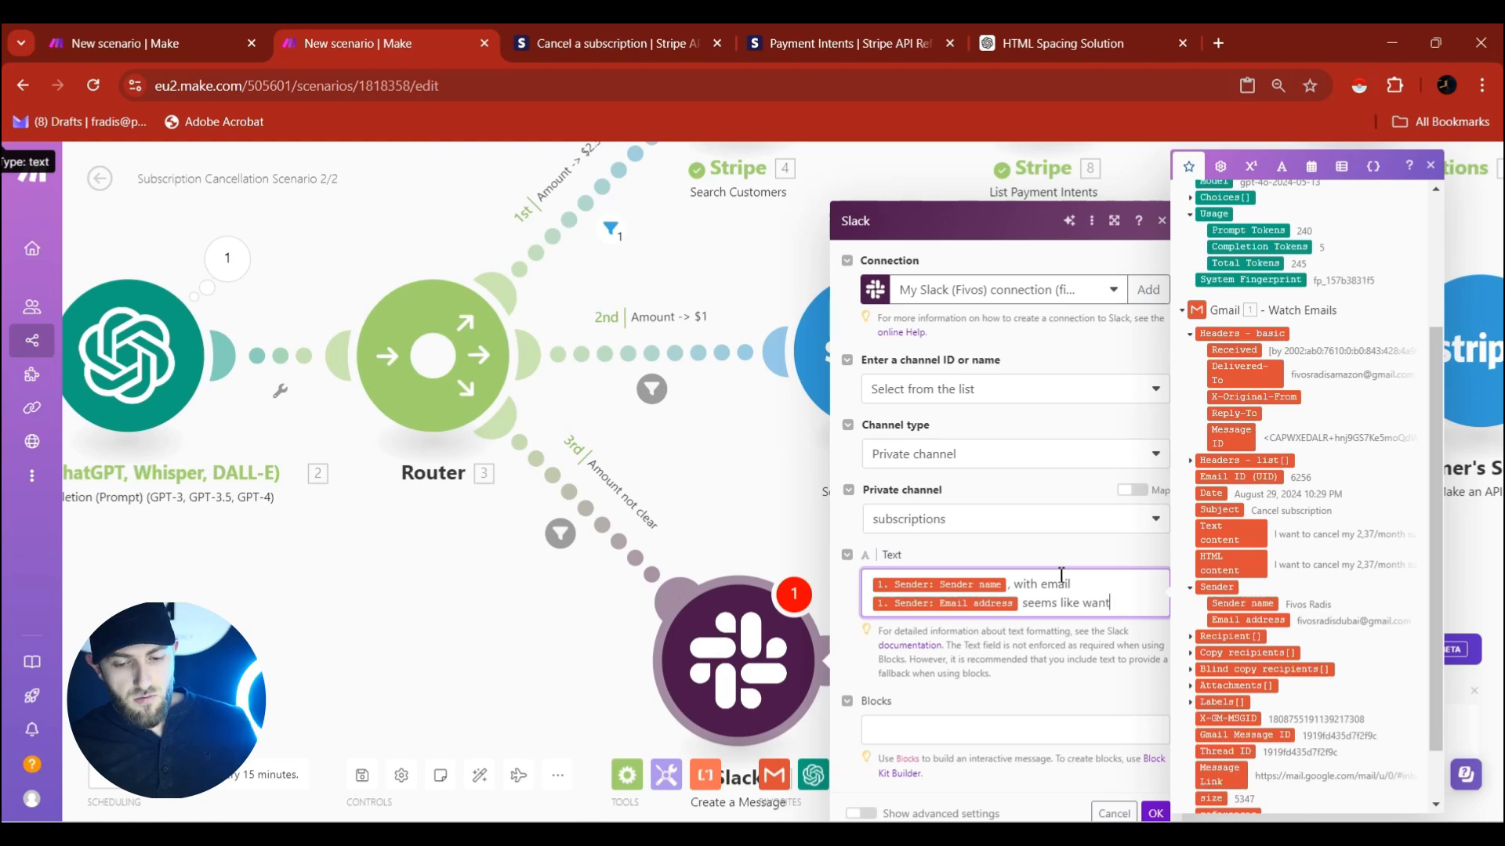
pyautogui.hotkey('ctrl', 'BackSpace')
pyautogui.hotkey('ctrl', 'BackSpace')
pyautogui.hotkey('ctrl', 'BackSpace')
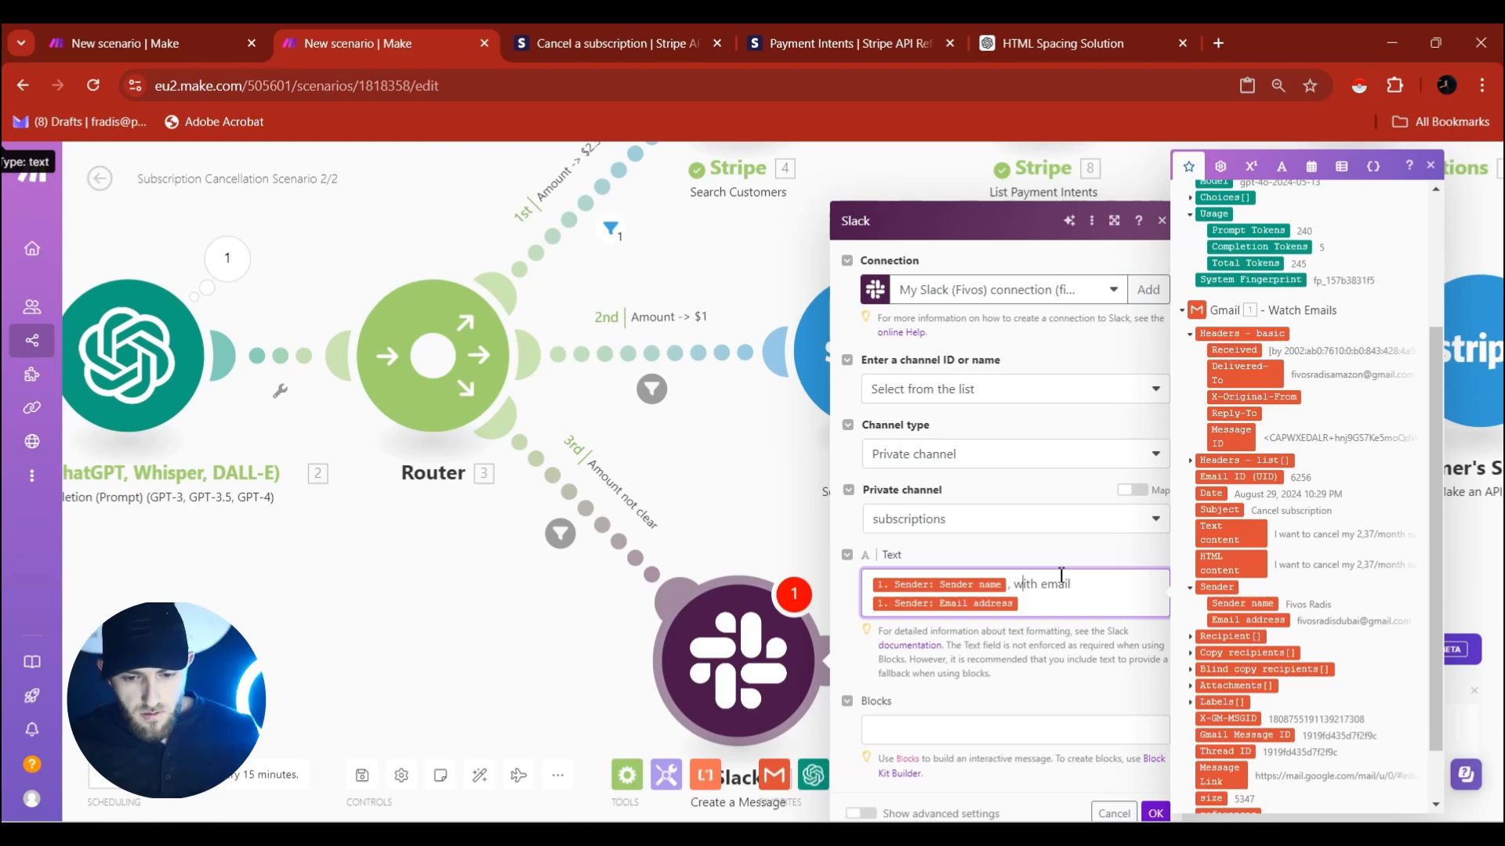
pyautogui.write('seems like')
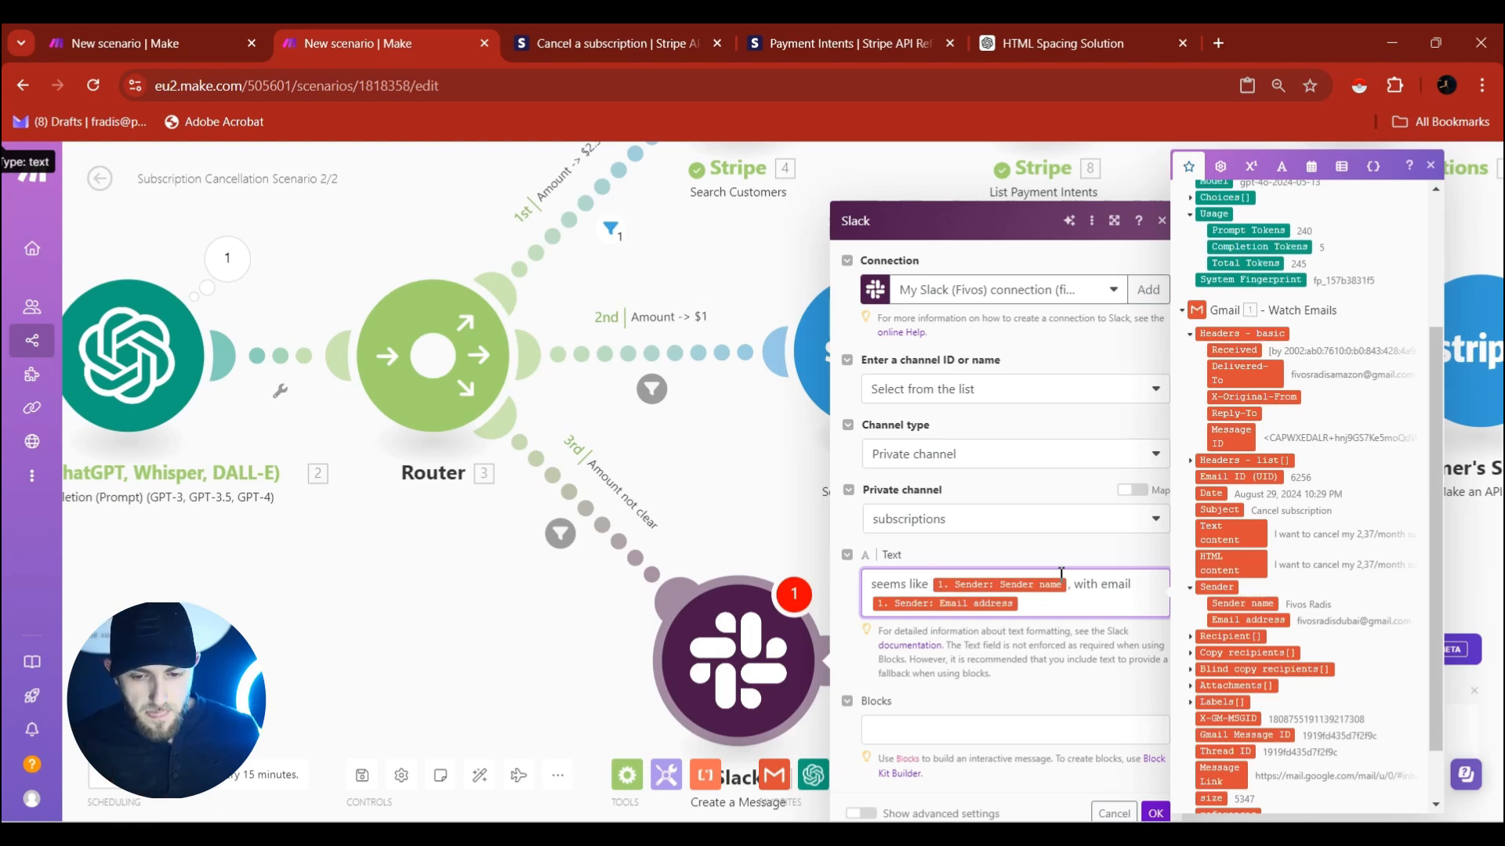
pyautogui.click(1150, 586)
pyautogui.write('ad ')
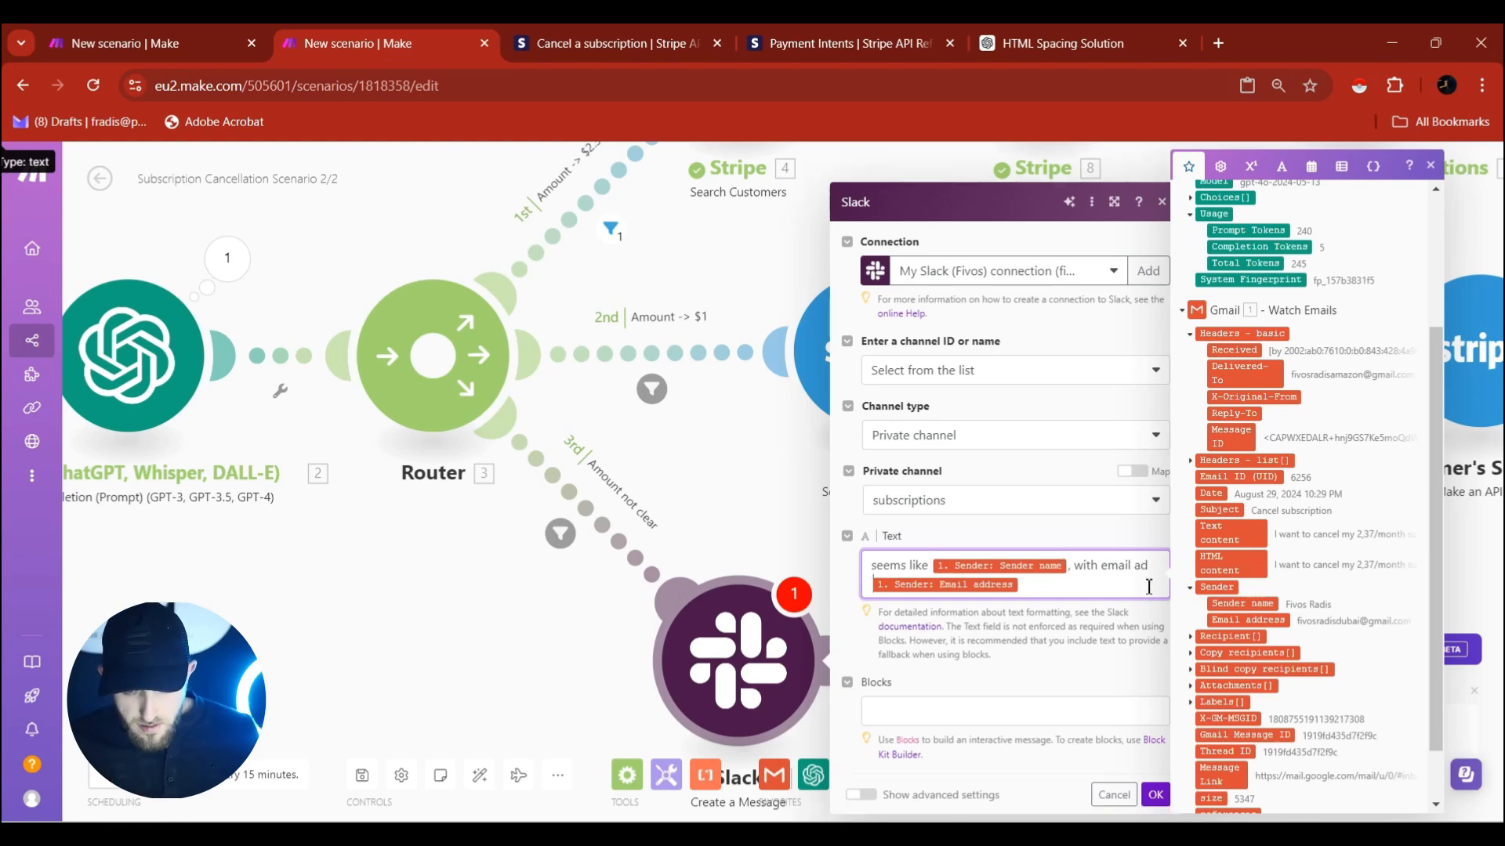
pyautogui.write('dress wants to cance')
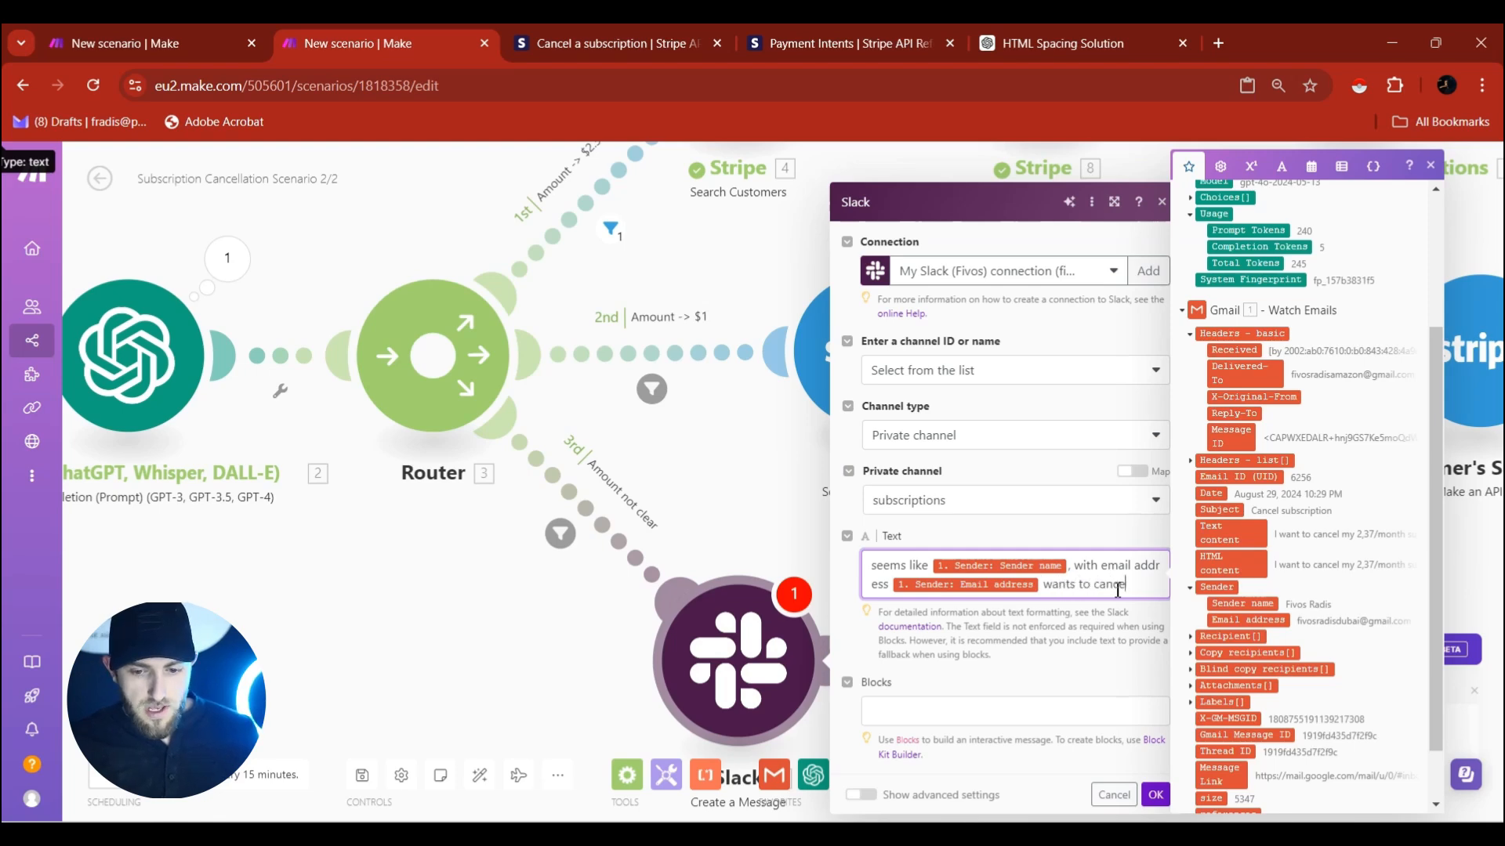
pyautogui.write('l a subscripti')
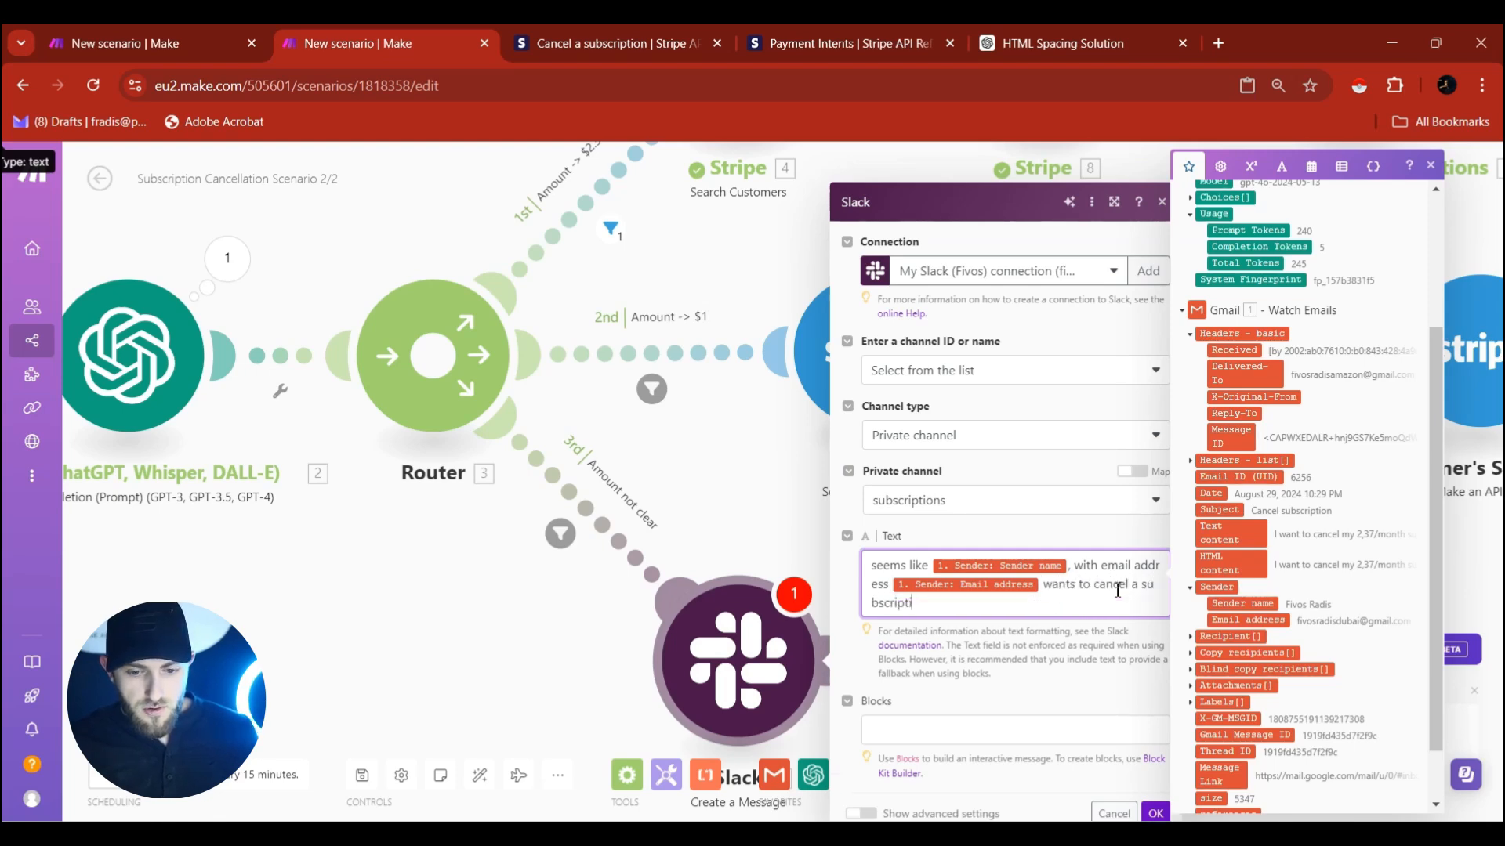
pyautogui.write('on. Get in touch')
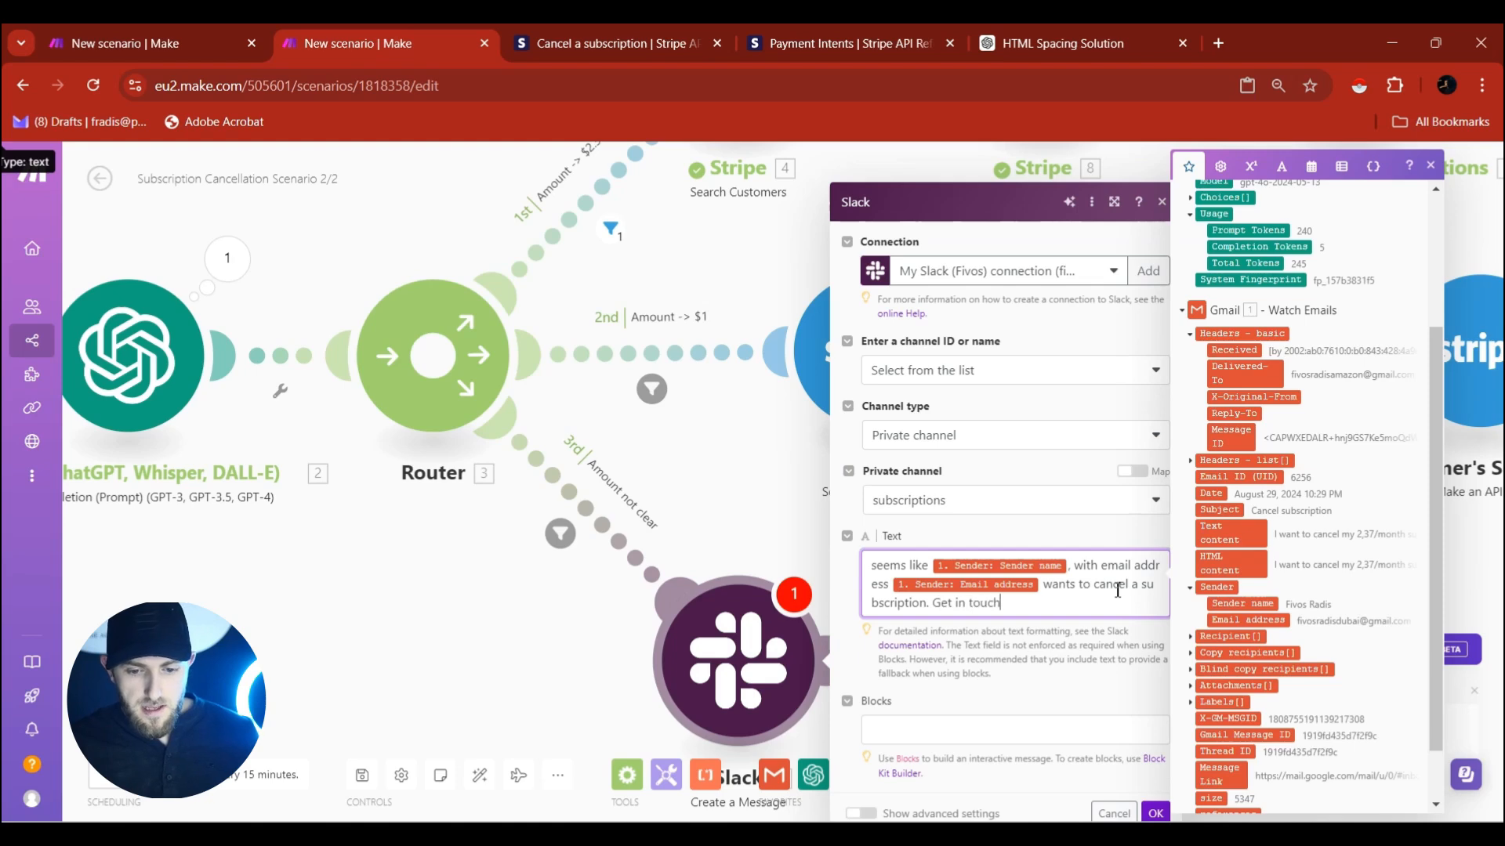
pyautogui.write(' with them')
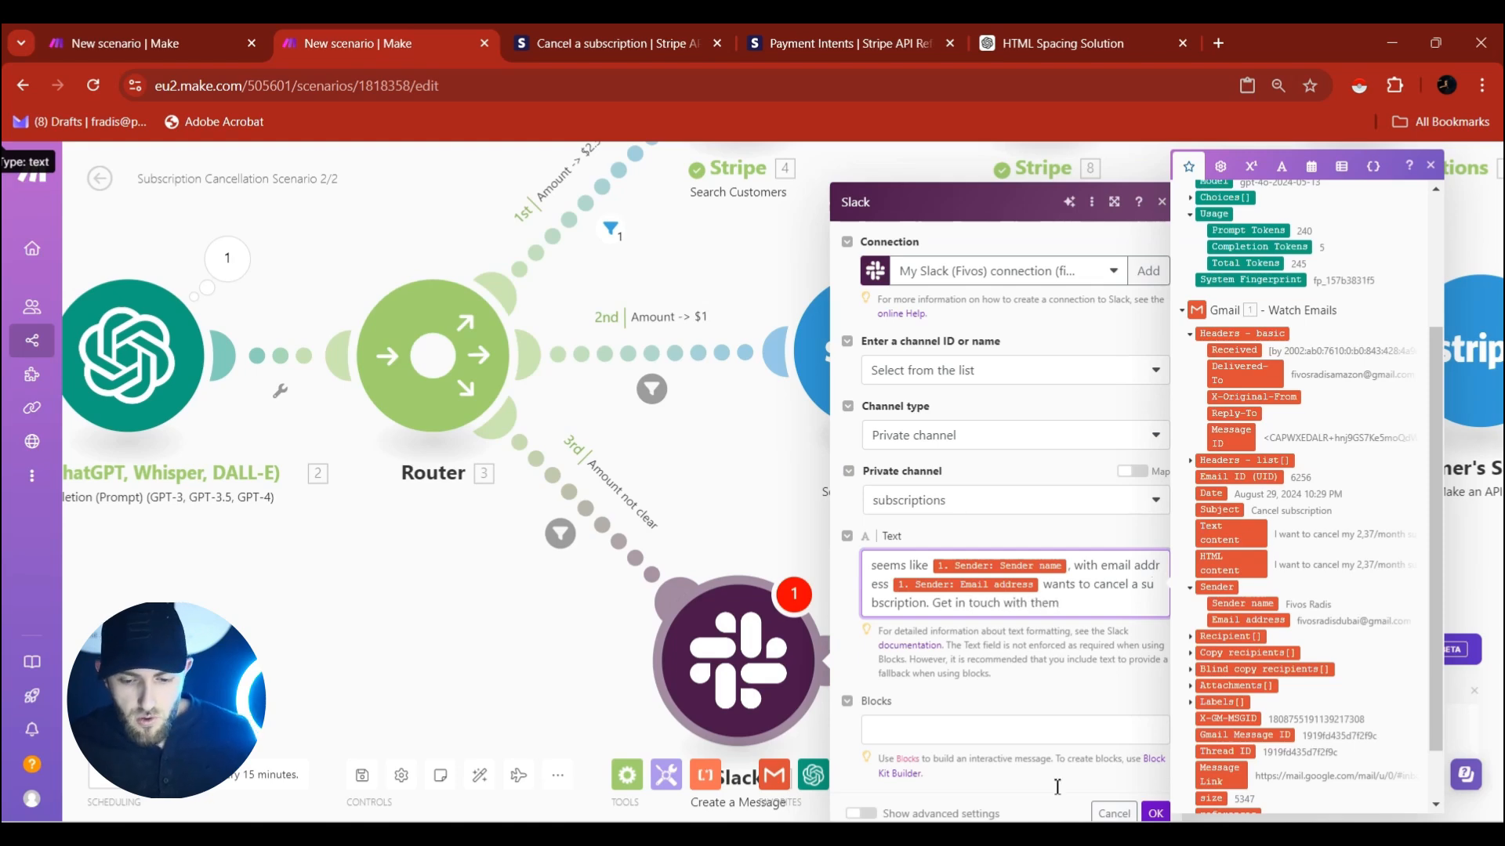
# Save the Slack message settings and auto-align the whole scenario layout.
pyautogui.click(1095, 815)
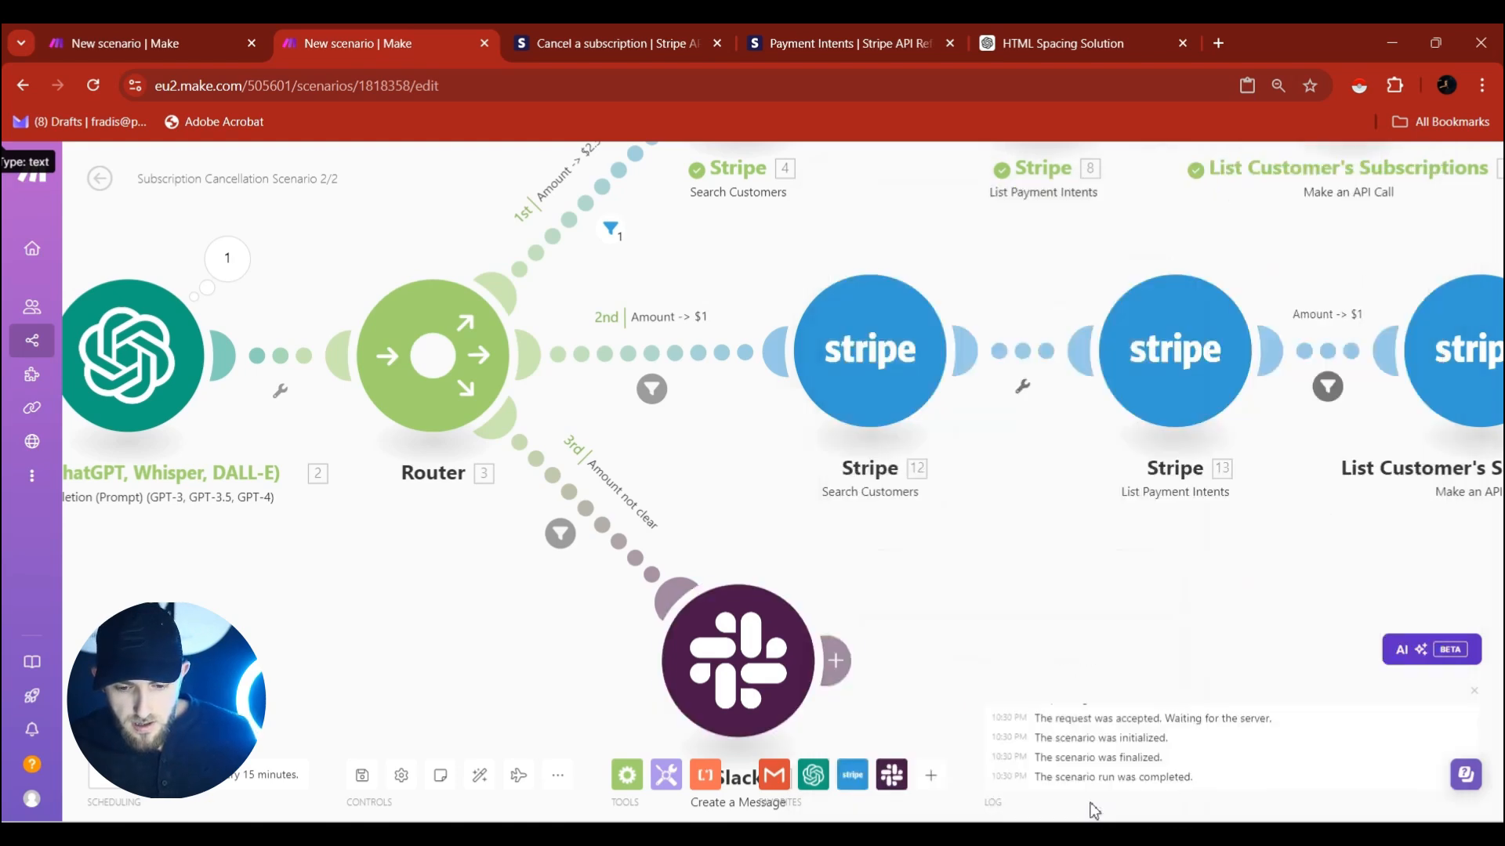
pyautogui.scroll(-4, 1074, 600)
pyautogui.scroll(-2, 1072, 603)
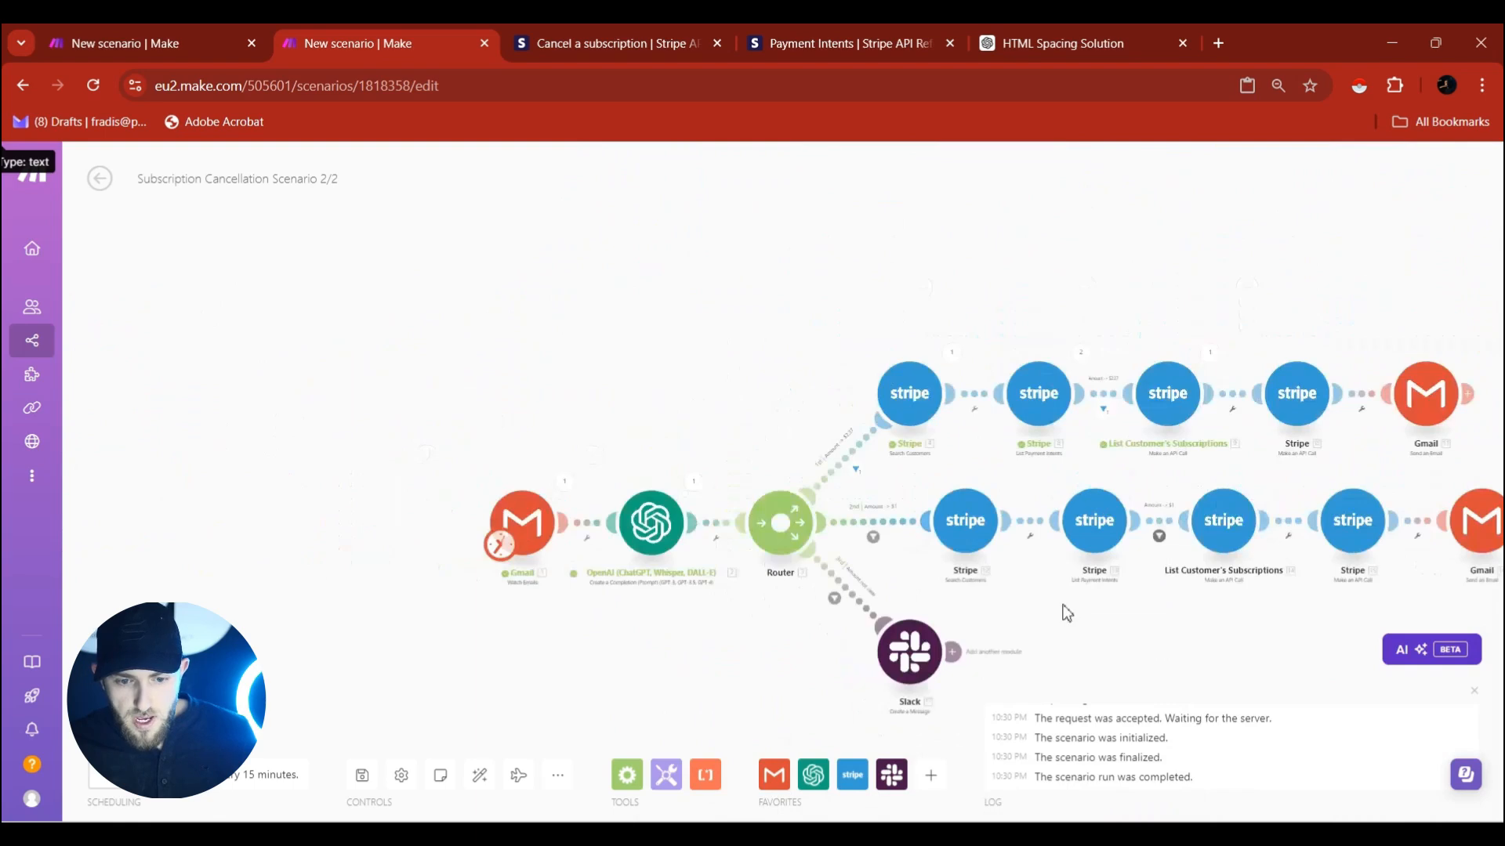
pyautogui.scroll(4, 1068, 613)
pyautogui.scroll(-4, 1068, 612)
pyautogui.moveTo(1146, 634); pyautogui.dragTo(1079, 635)
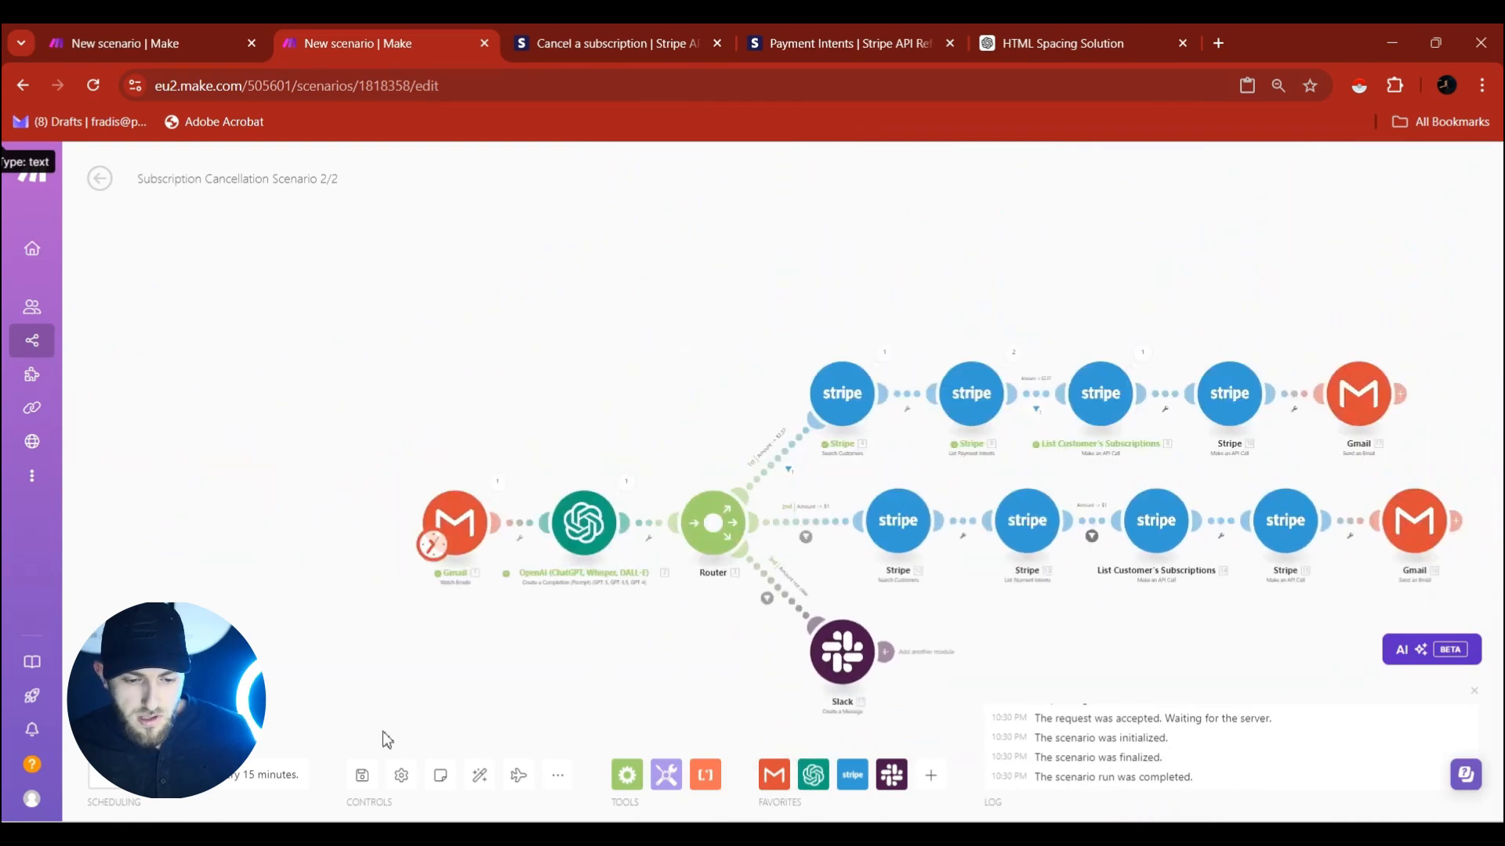
pyautogui.click(480, 775)
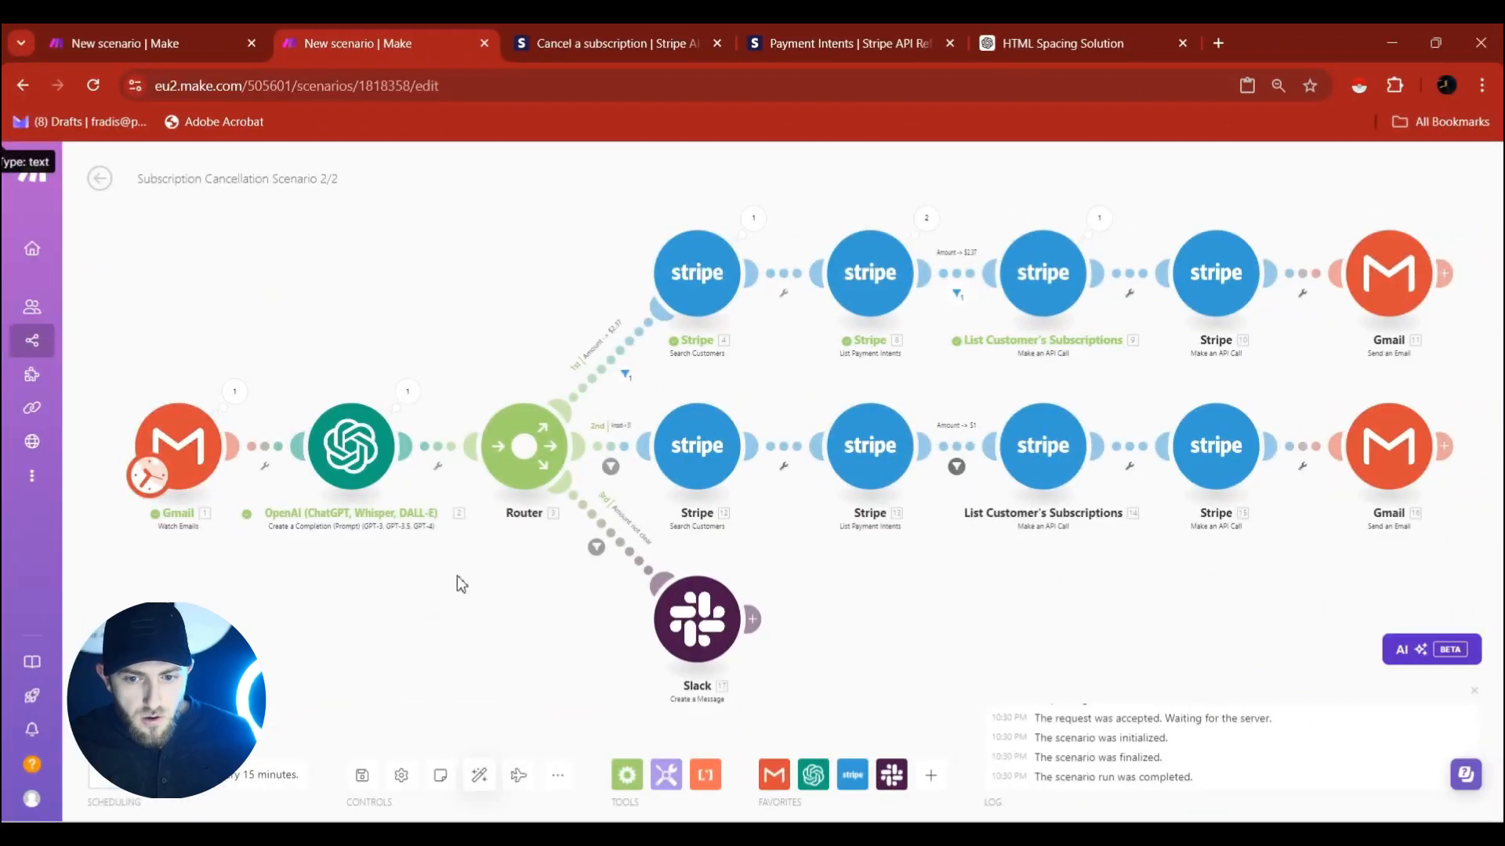
# Make the Gmail trigger start processing from the first email.
pyautogui.rightClick(183, 456)
pyautogui.click(252, 527)
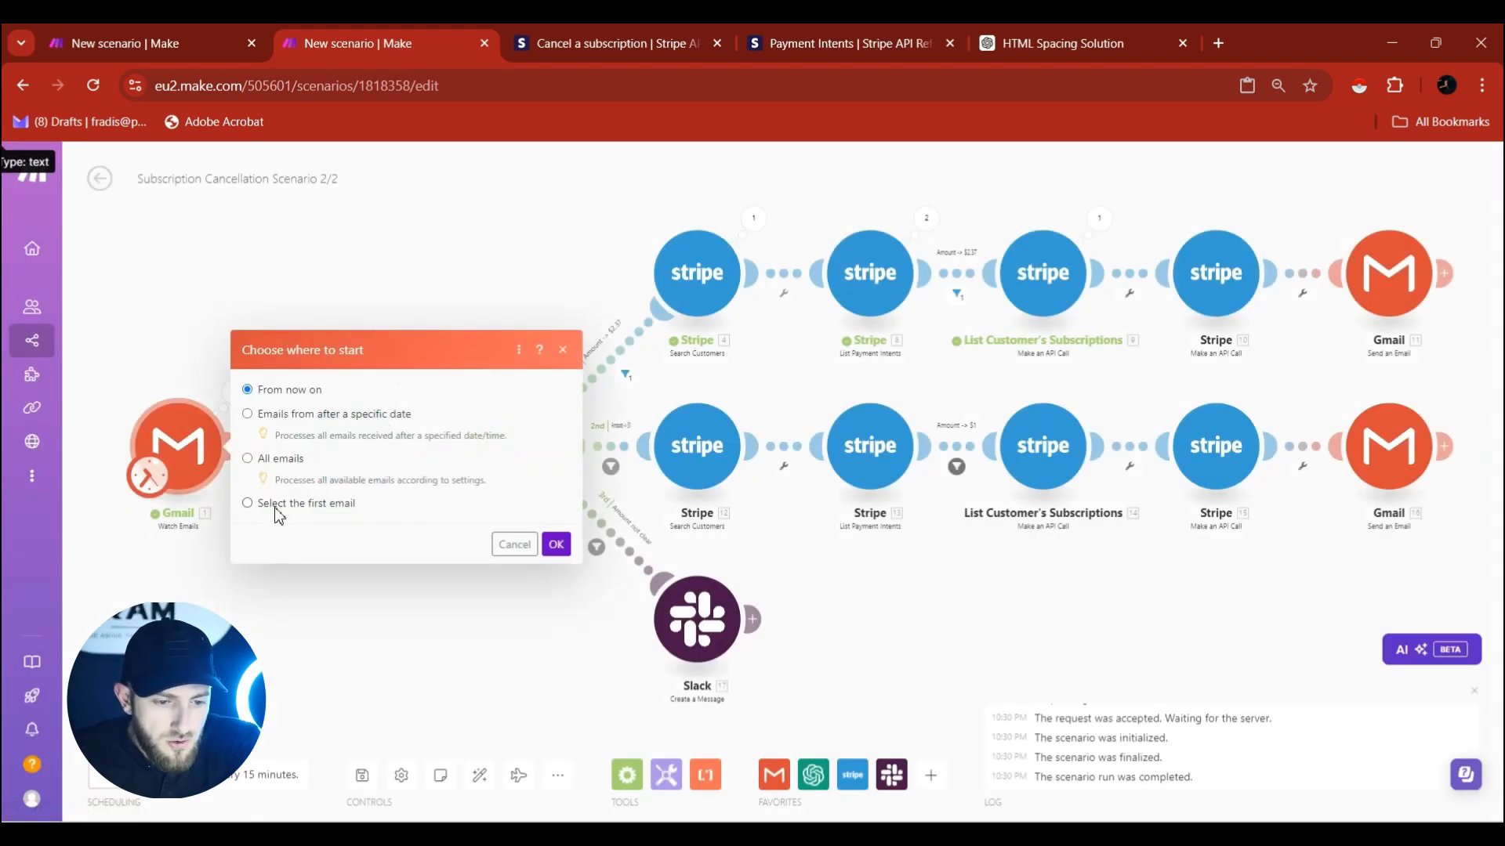
pyautogui.click(276, 508)
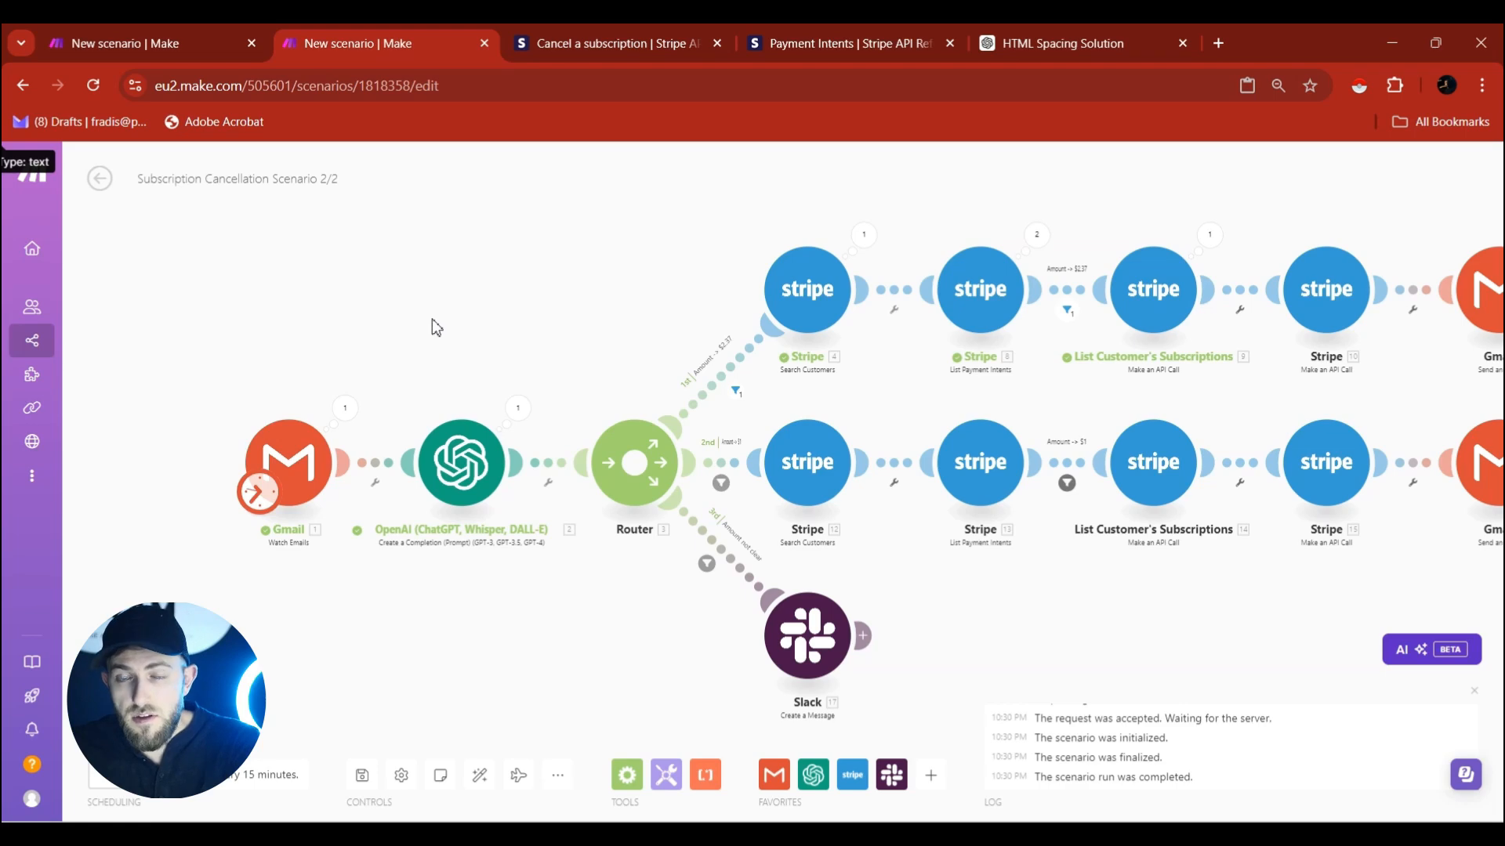
pyautogui.moveTo(426, 331); pyautogui.dragTo(327, 335)
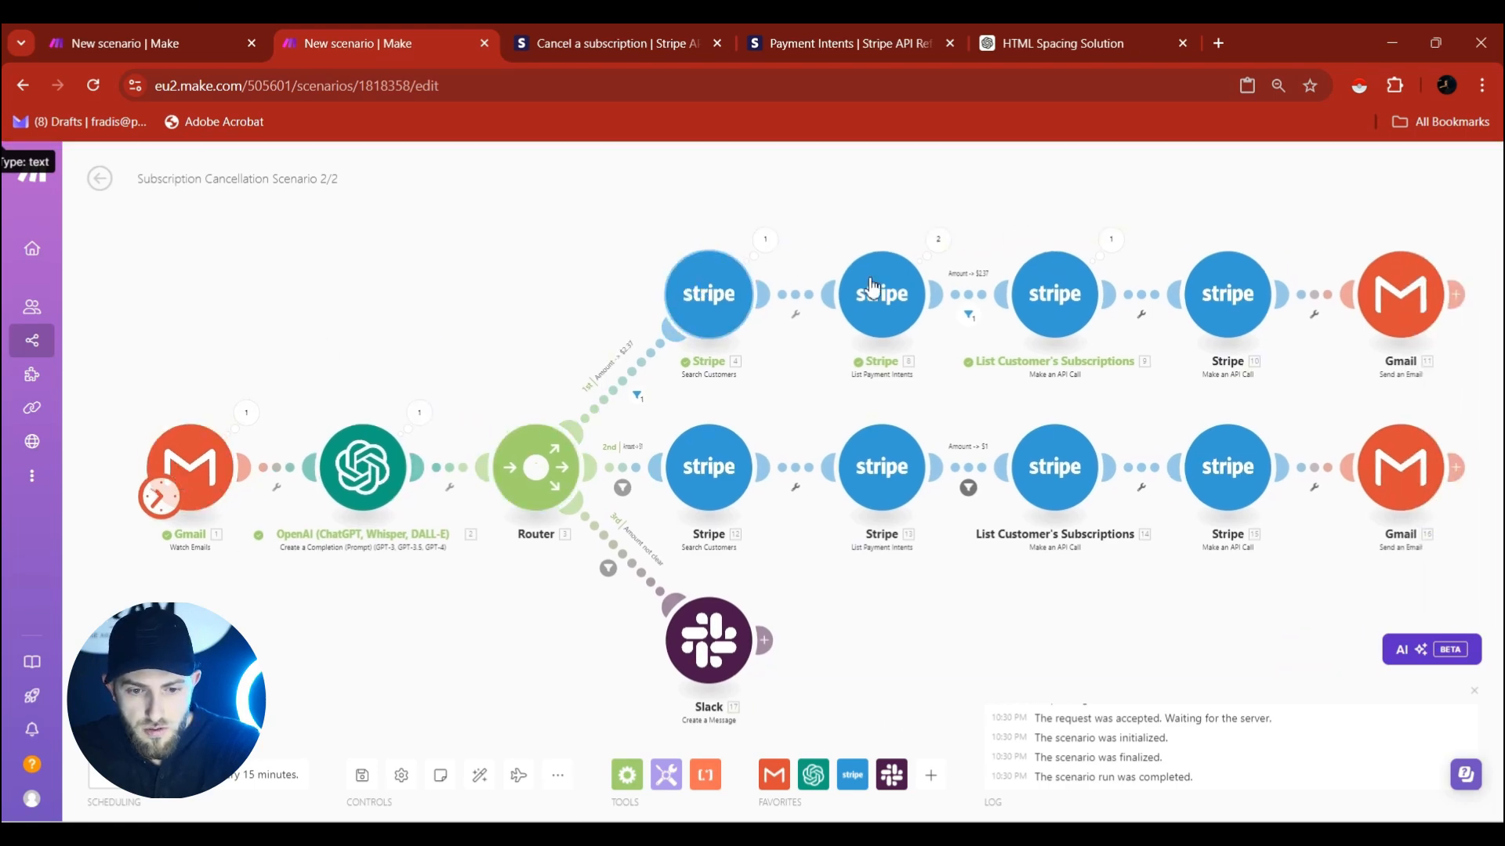
# Rename the cancelling Stripe module to 'Customer's Subsription' and run the scenario once.
pyautogui.rightClick(1234, 298)
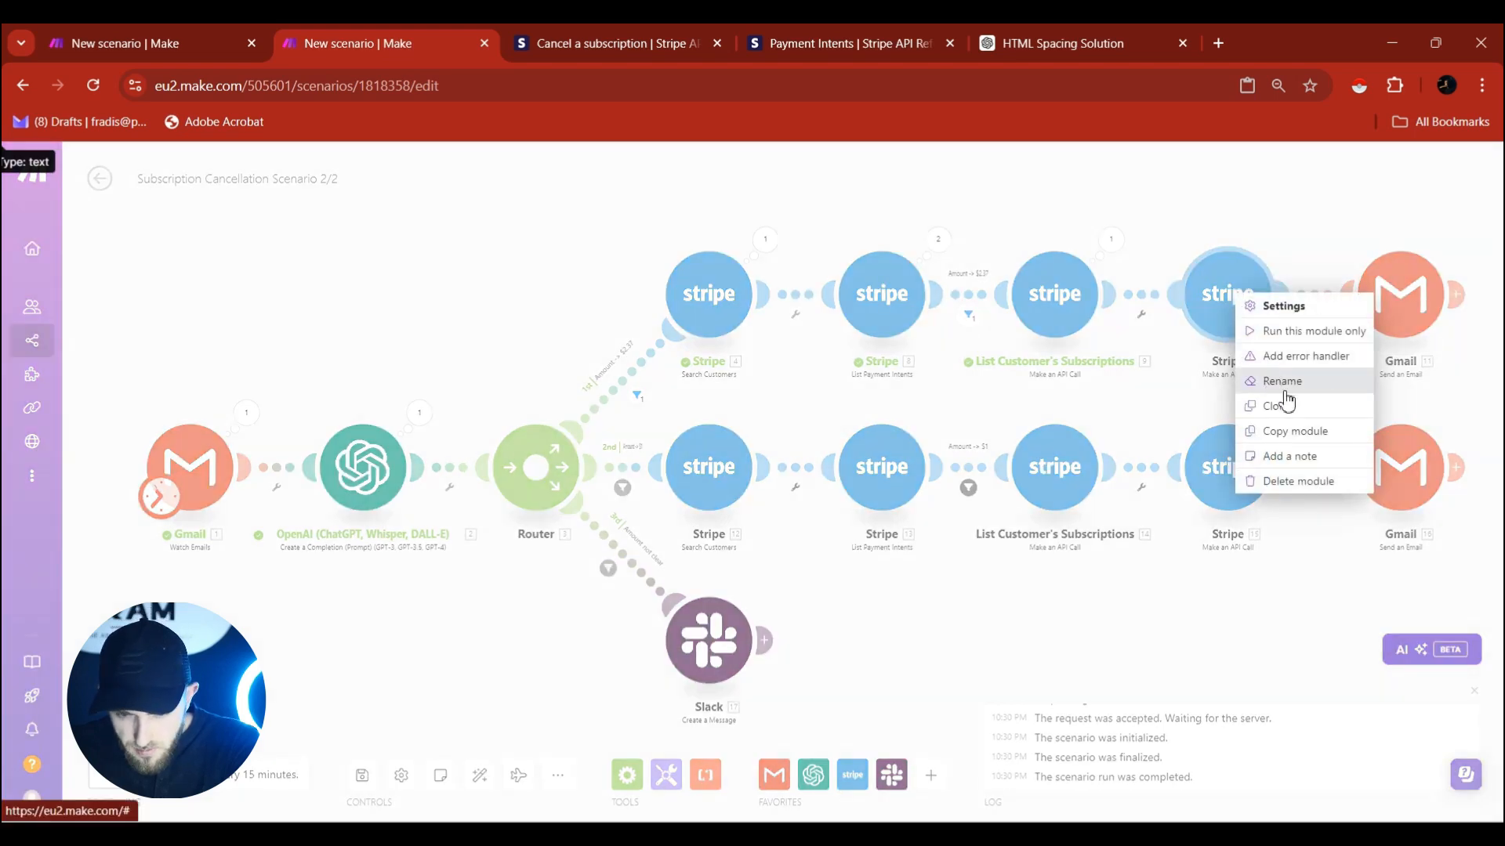
pyautogui.click(1285, 382)
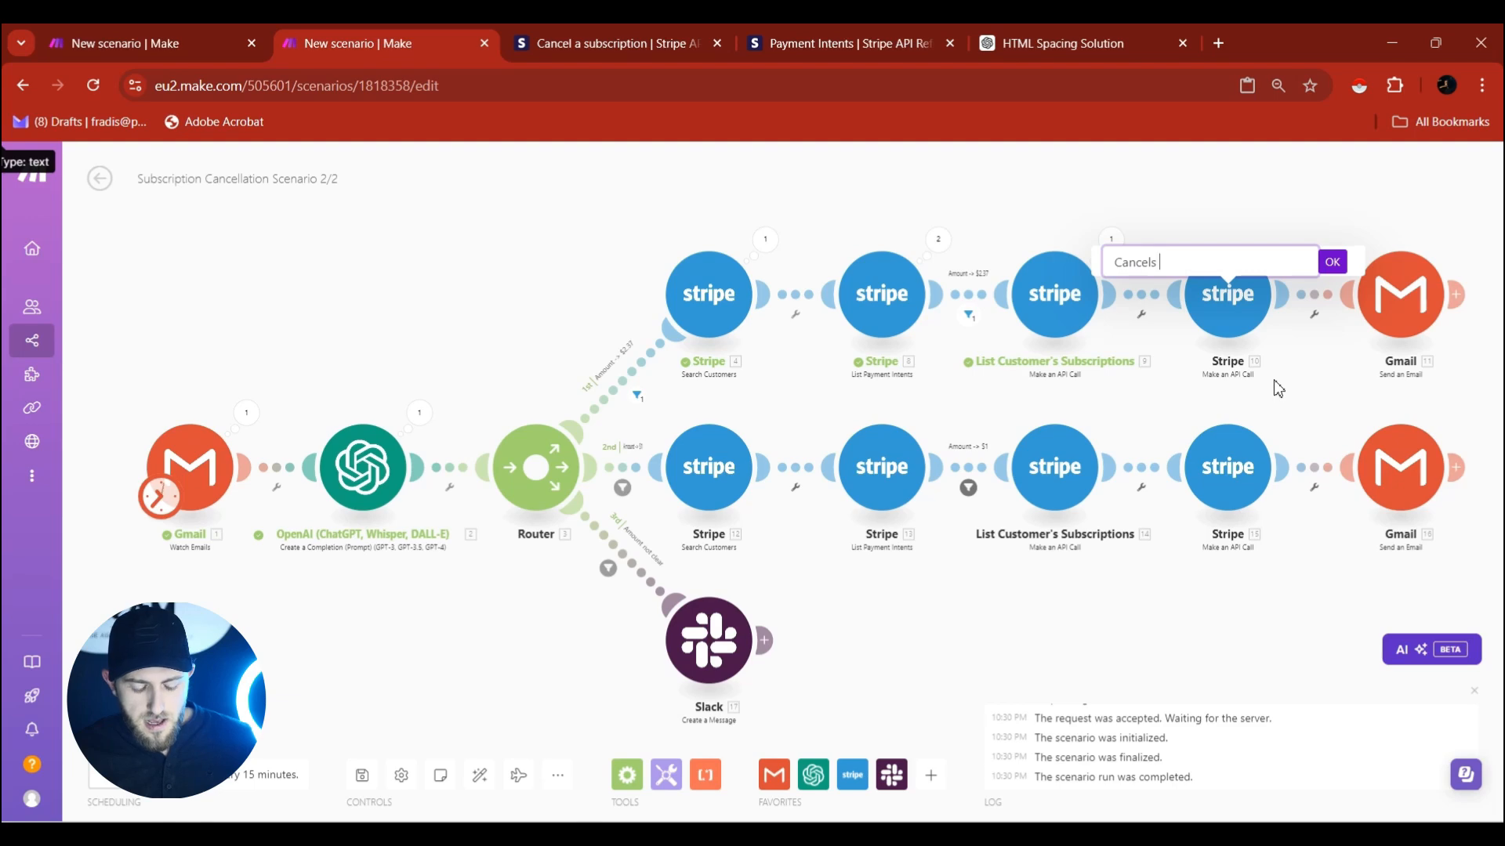
pyautogui.write("Customer's Subsription")
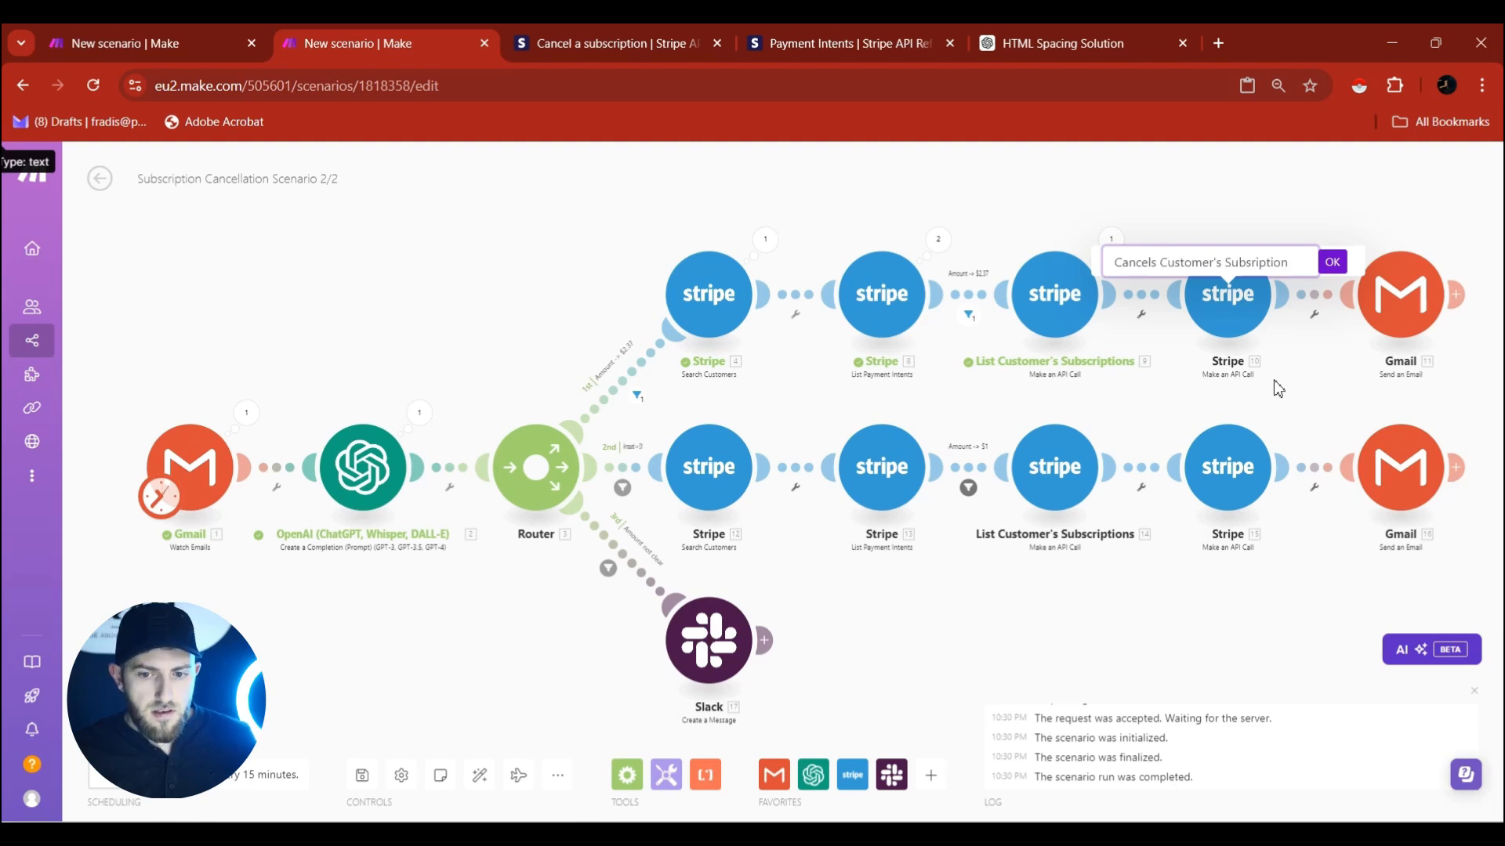
pyautogui.click(1332, 262)
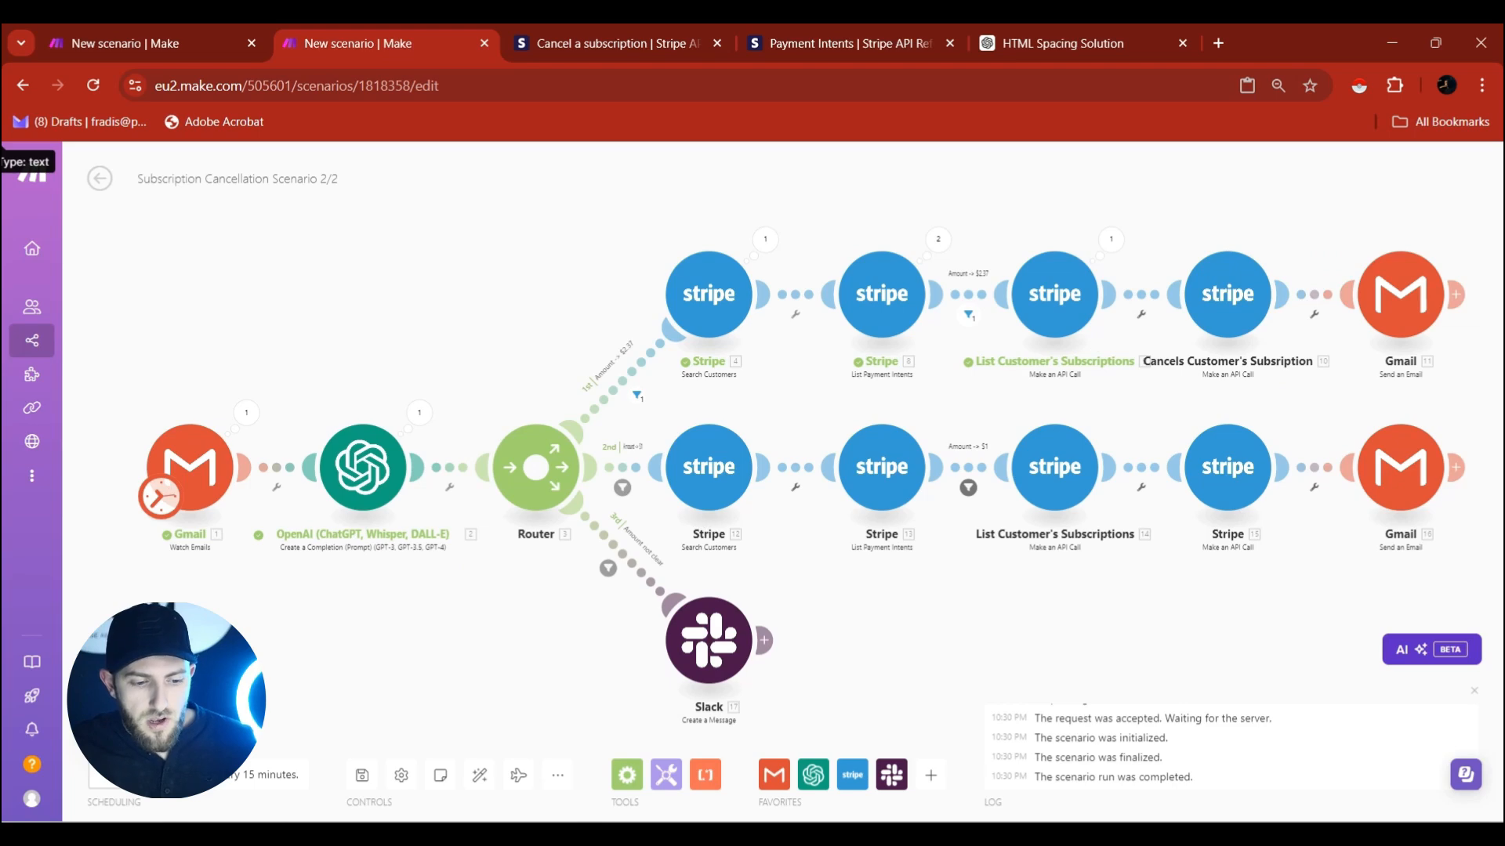
pyautogui.click(138, 722)
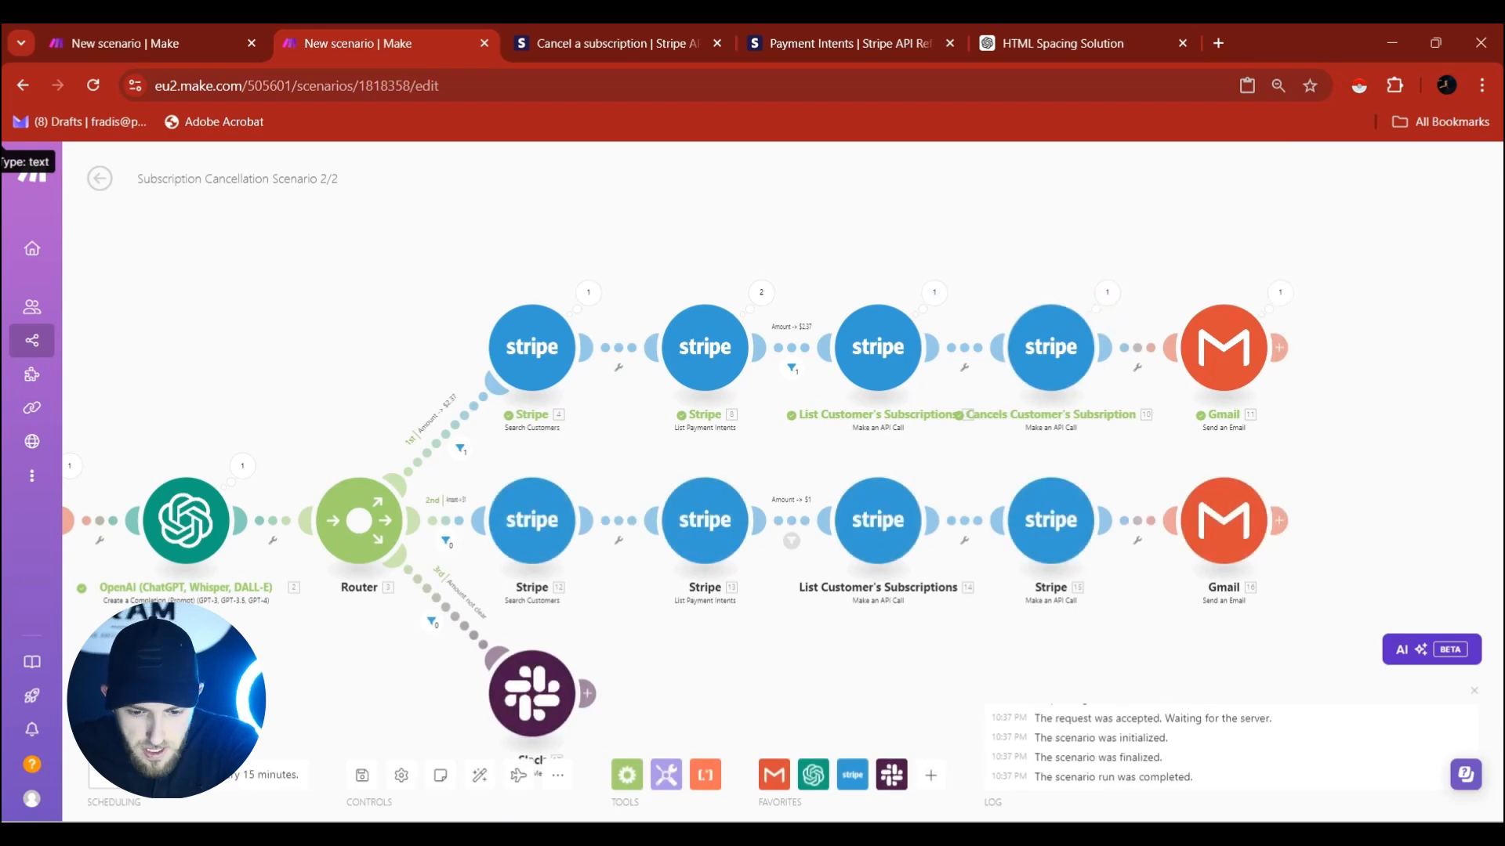
# Reload Stripe's Subscriptions, filter to Canceled, and open Test Subscription #2's details.
pyautogui.moveTo(974, 835)
pyautogui.click(975, 744)
pyautogui.click(293, 35)
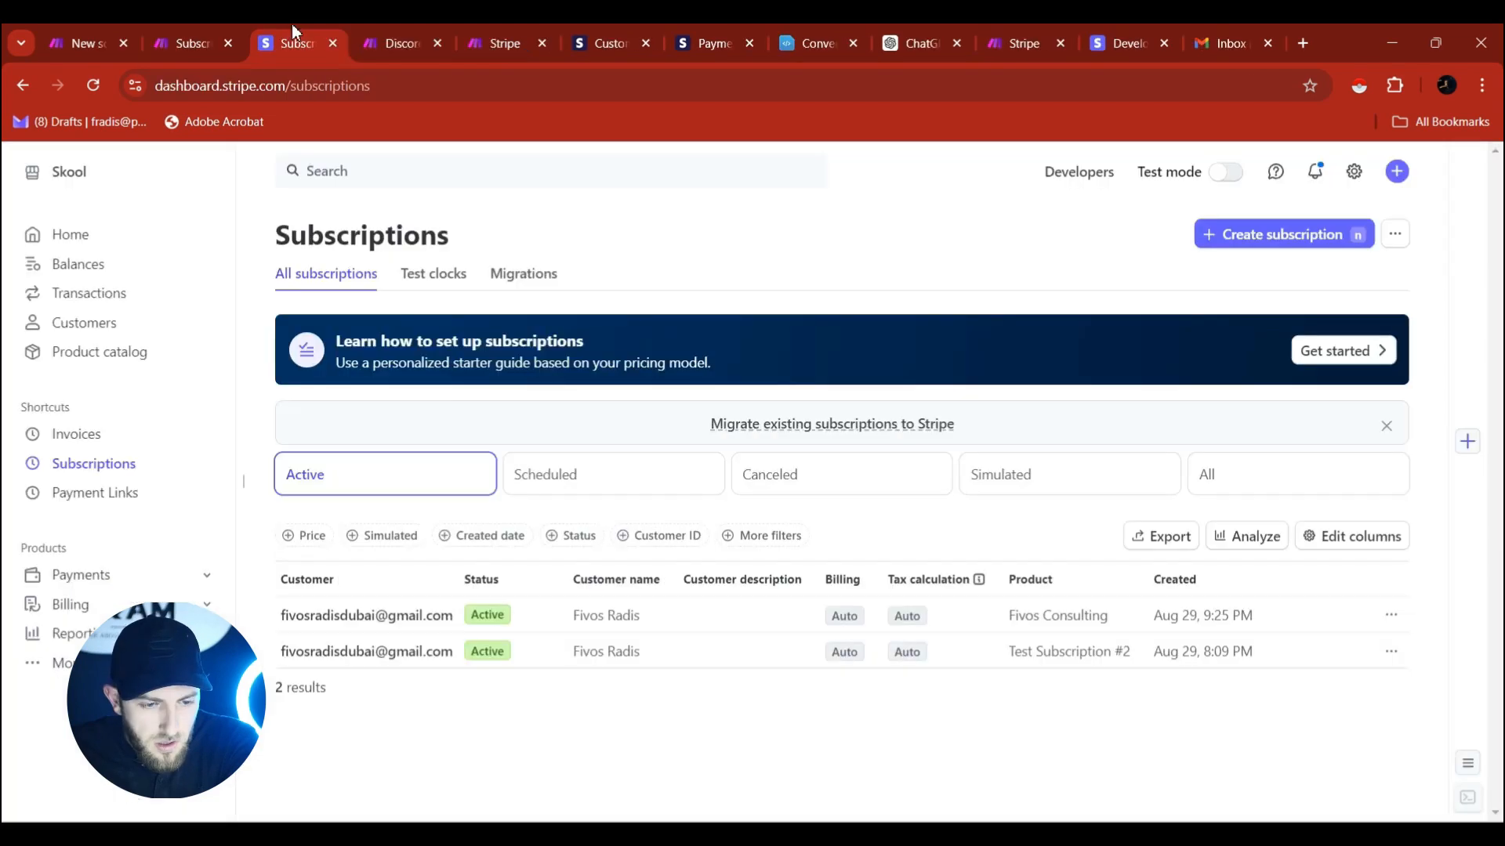
pyautogui.click(102, 83)
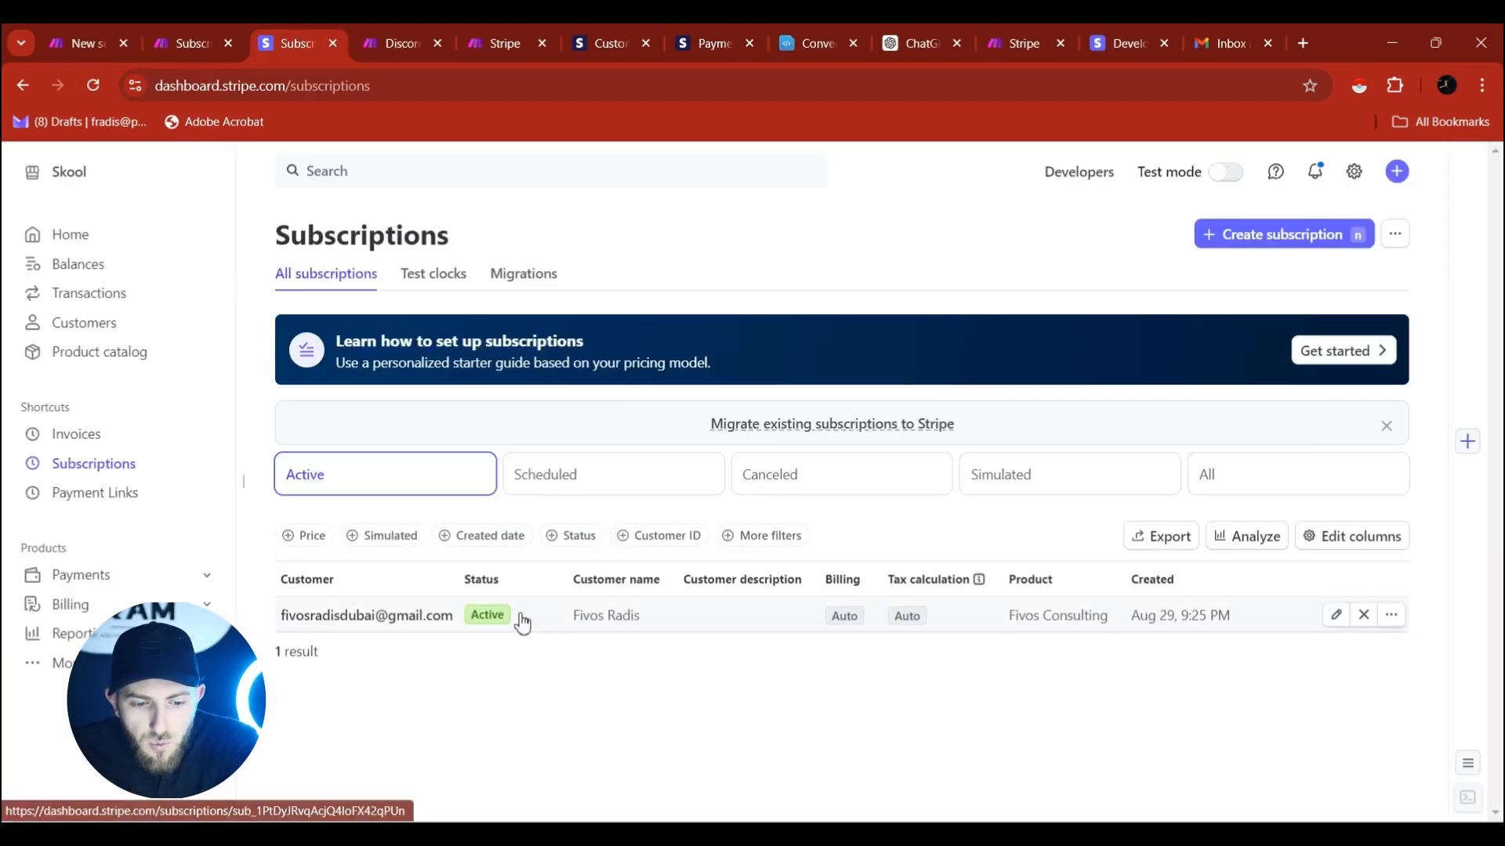
pyautogui.click(782, 472)
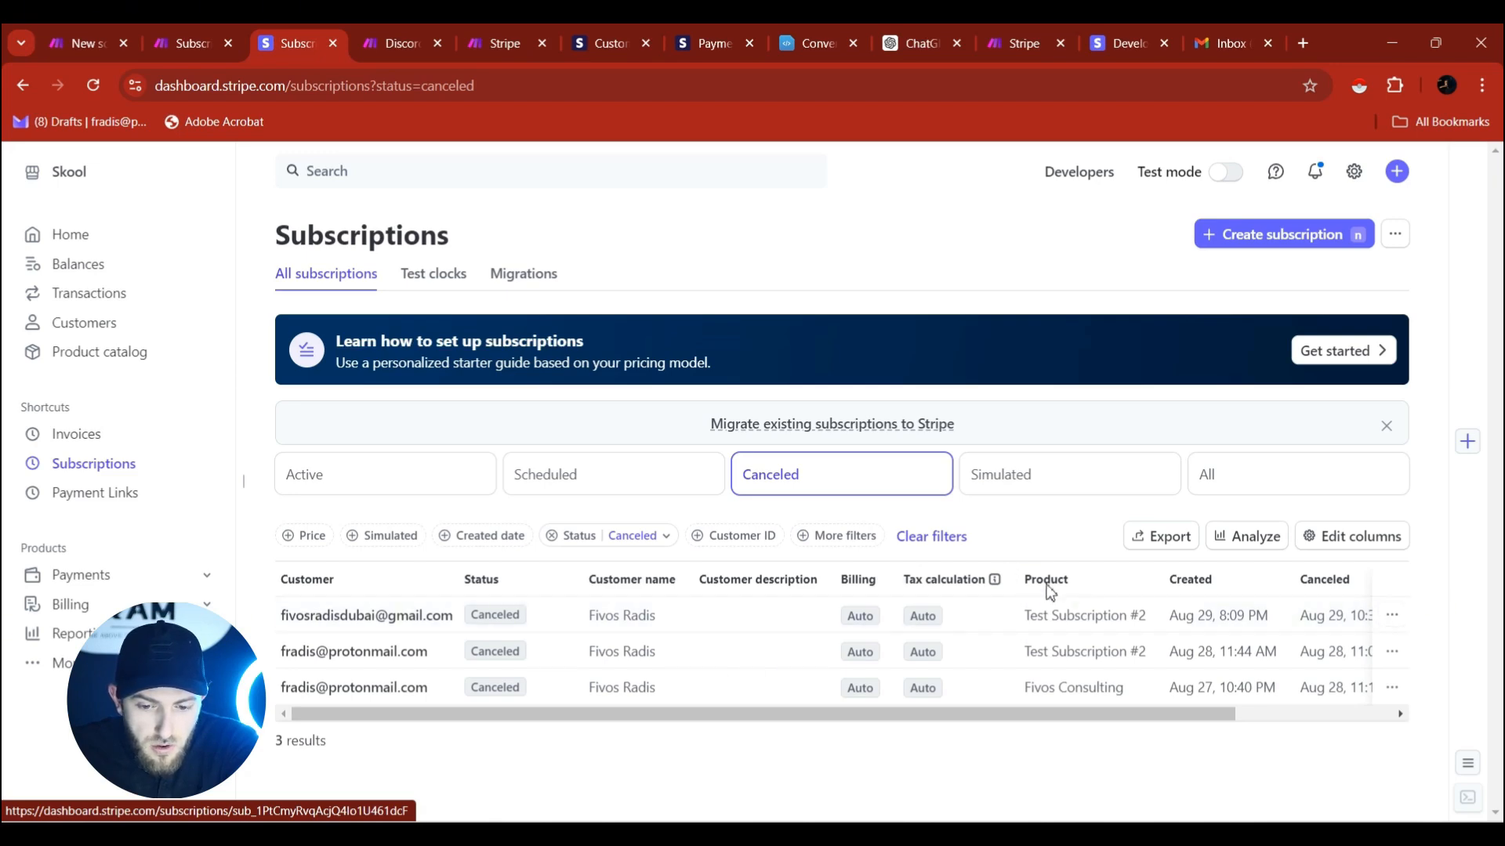
pyautogui.click(1031, 622)
pyautogui.scroll(-5, 1269, 496)
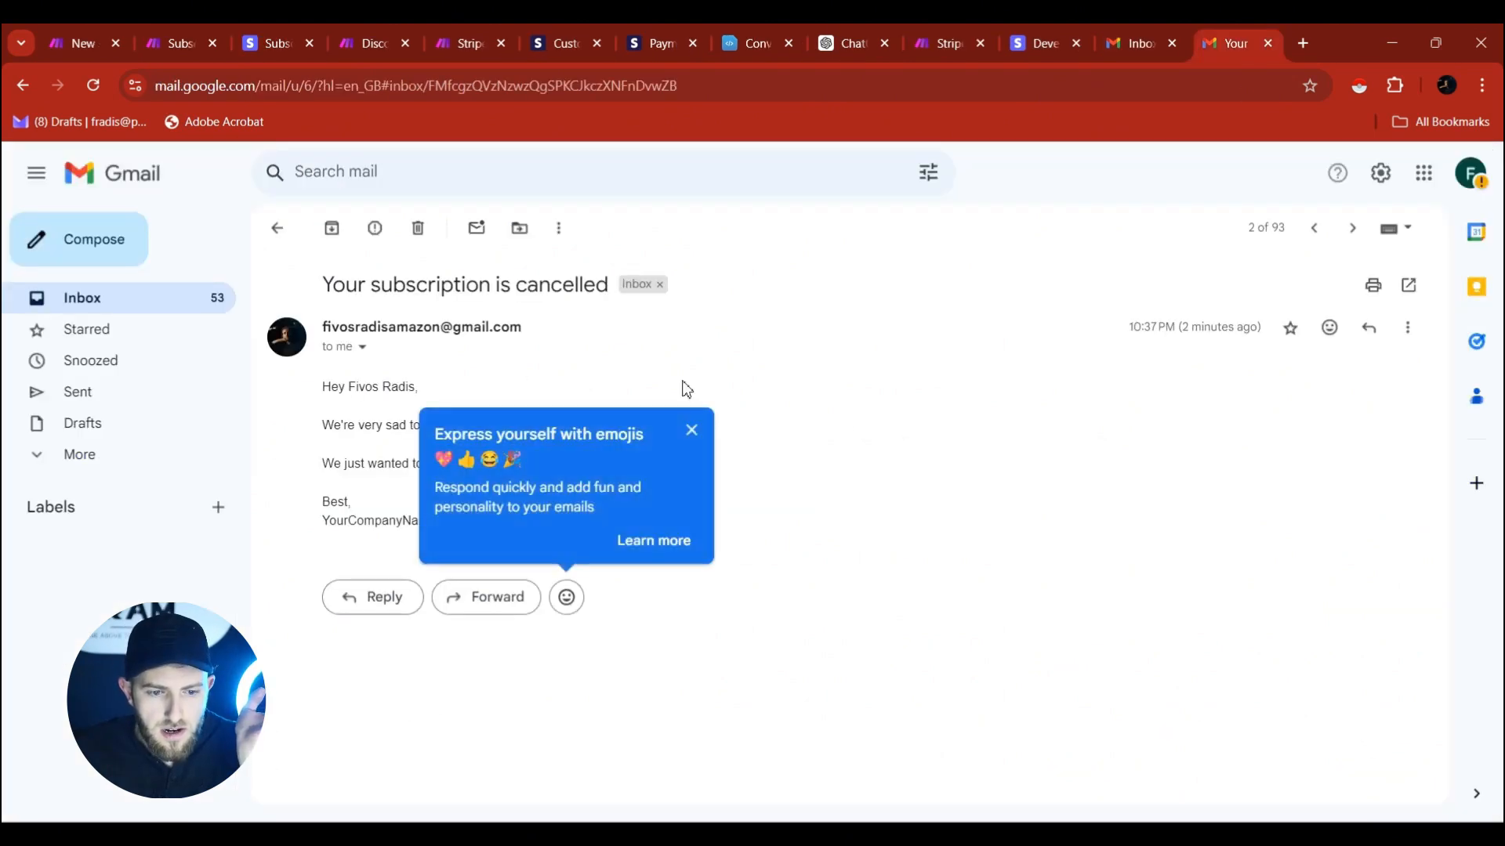
# Dismiss the emoji tip and begin a reply to 'Your subscription is cancelled'.
pyautogui.click(702, 431)
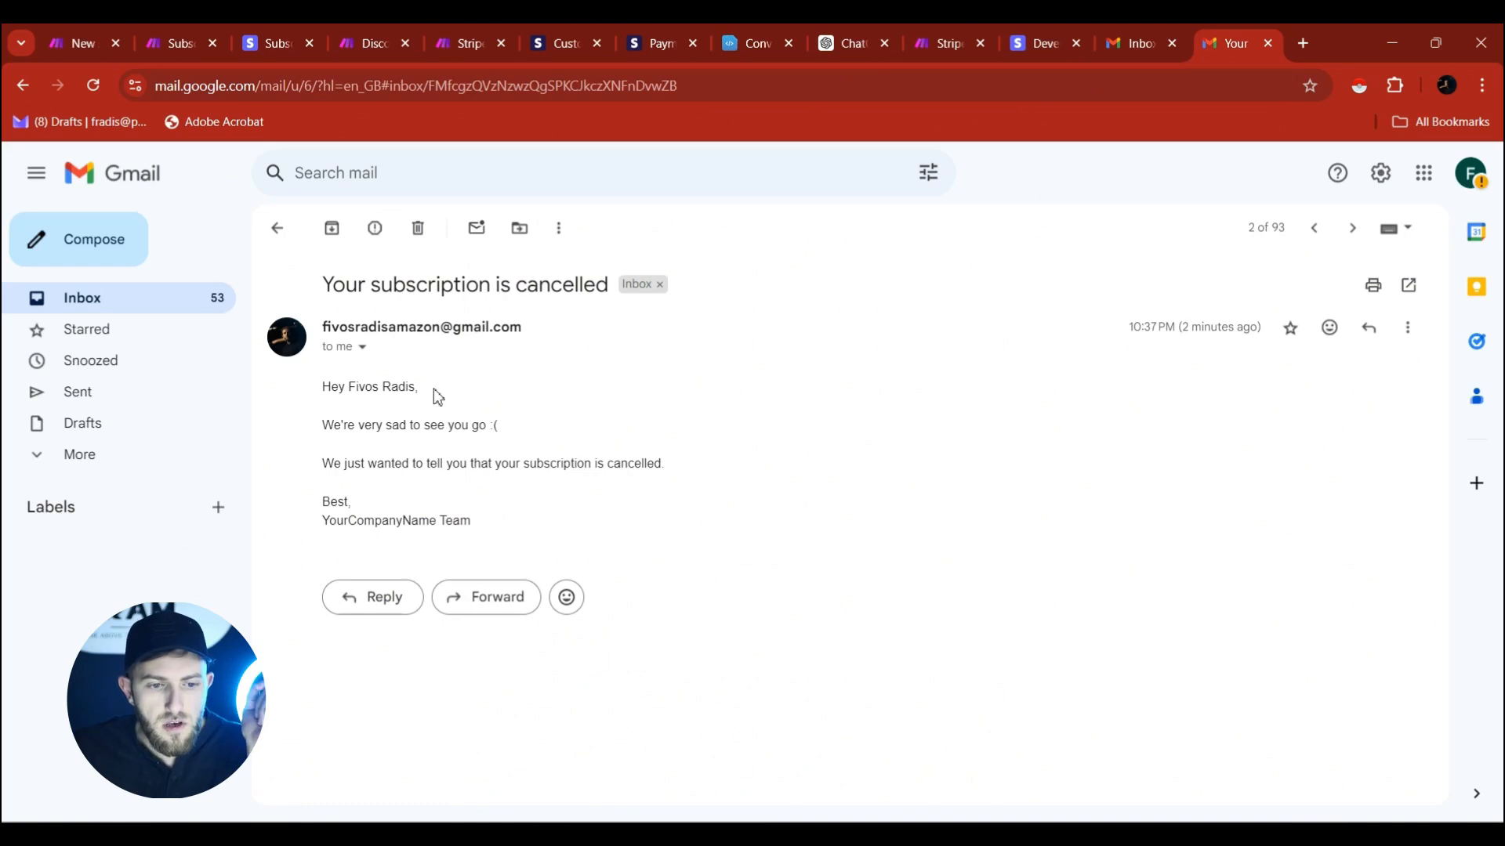
pyautogui.click(368, 596)
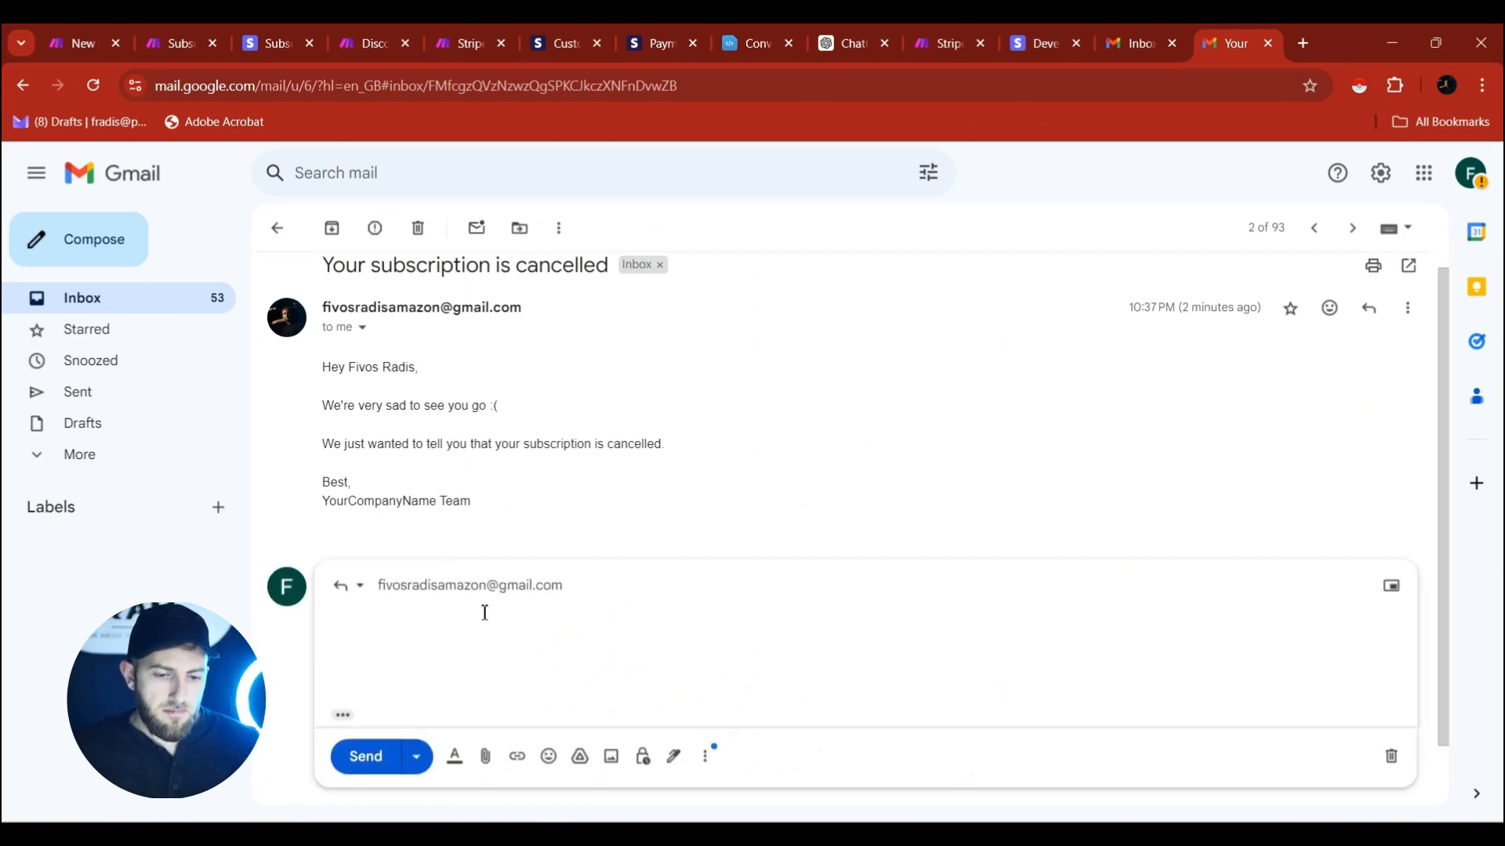
pyautogui.scroll(1, 455, 415)
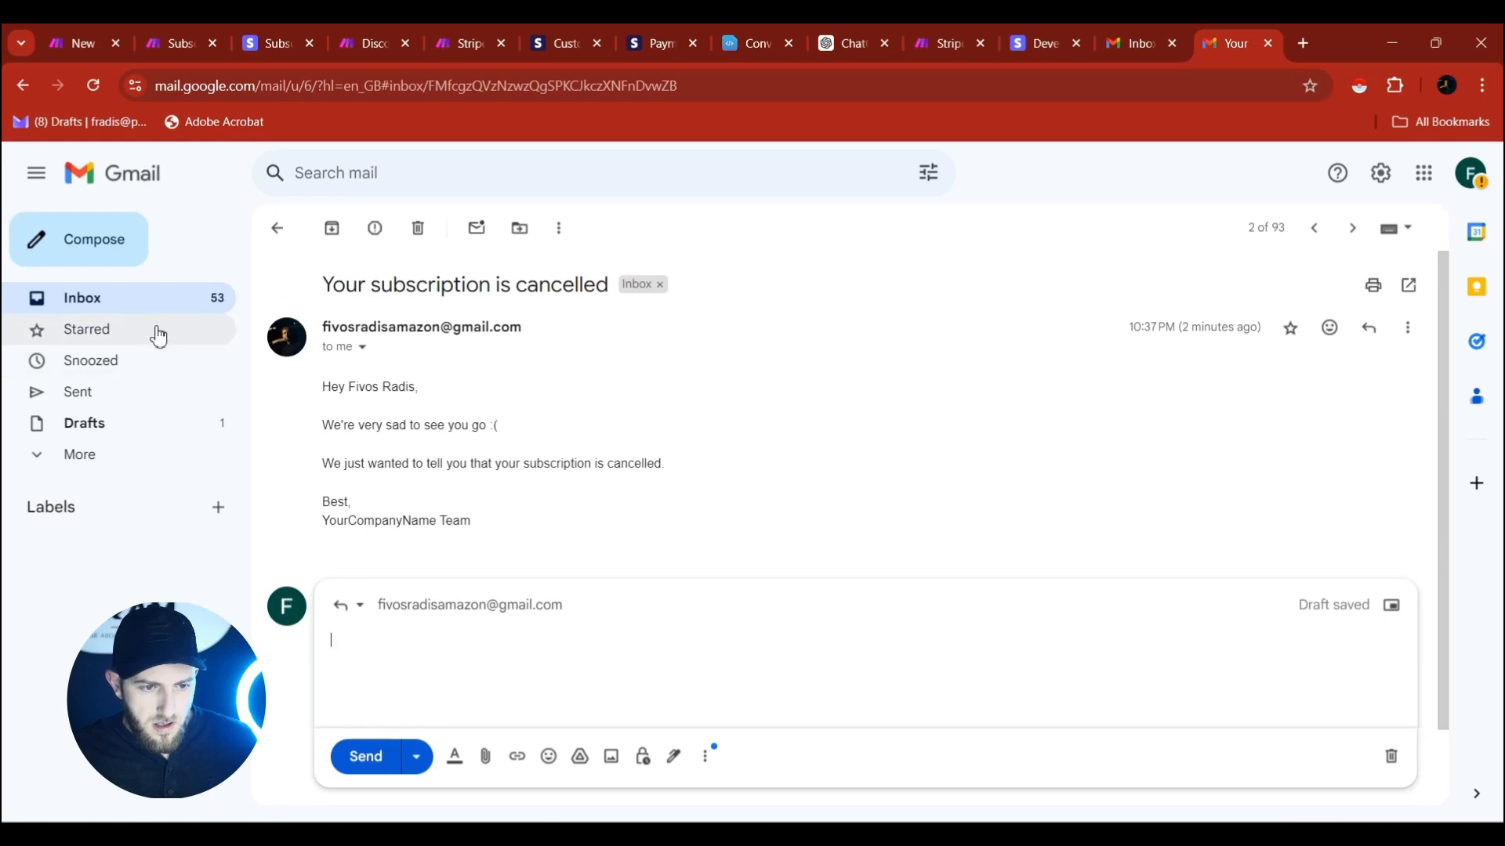
# Email the test address, subject 'Cancel Subscription', body 'I want to cancel my $1/month subscription'.
pyautogui.click(119, 256)
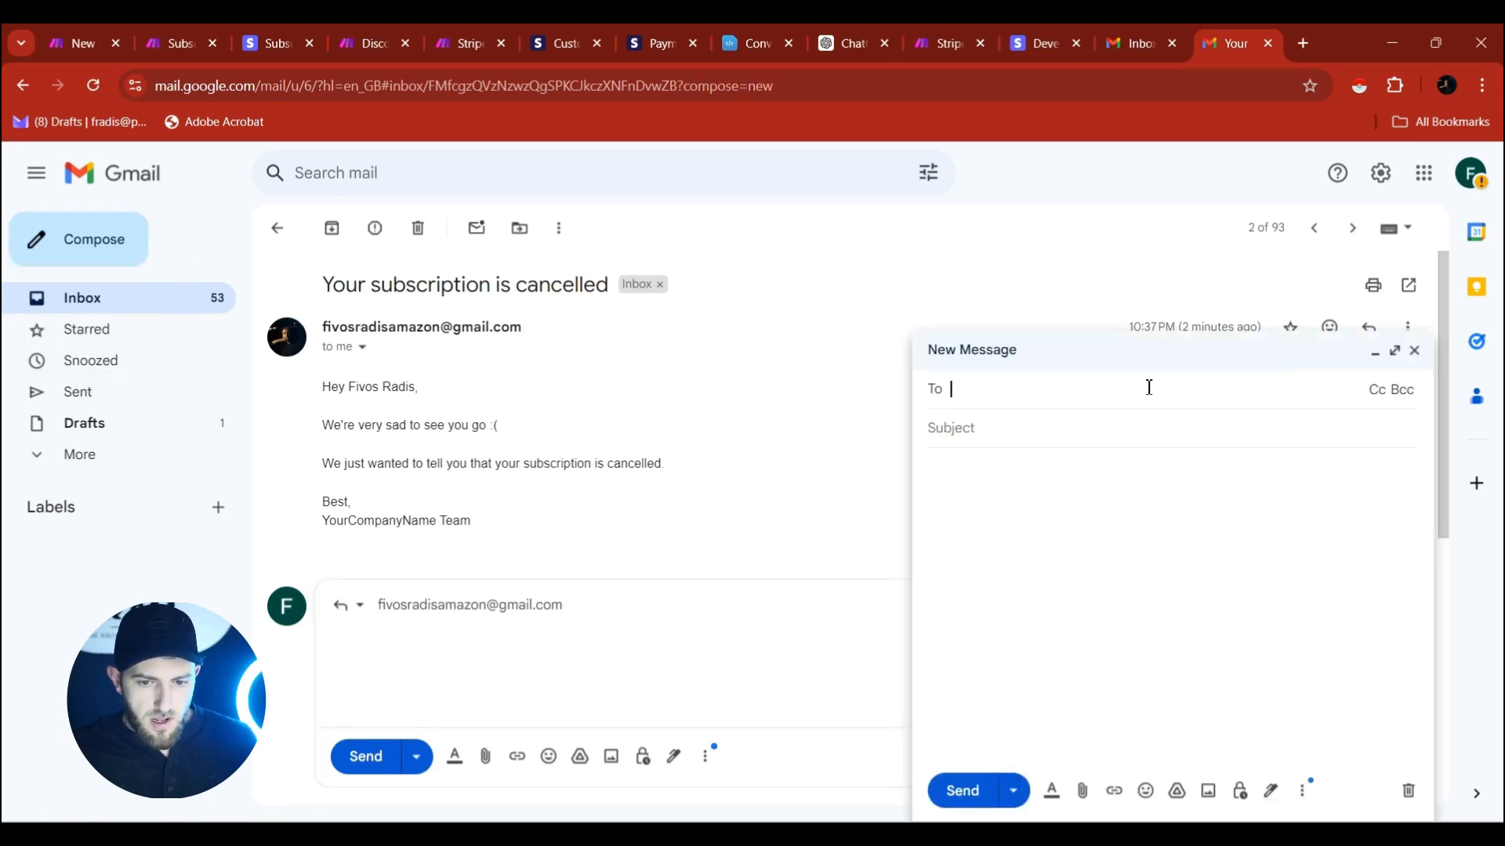
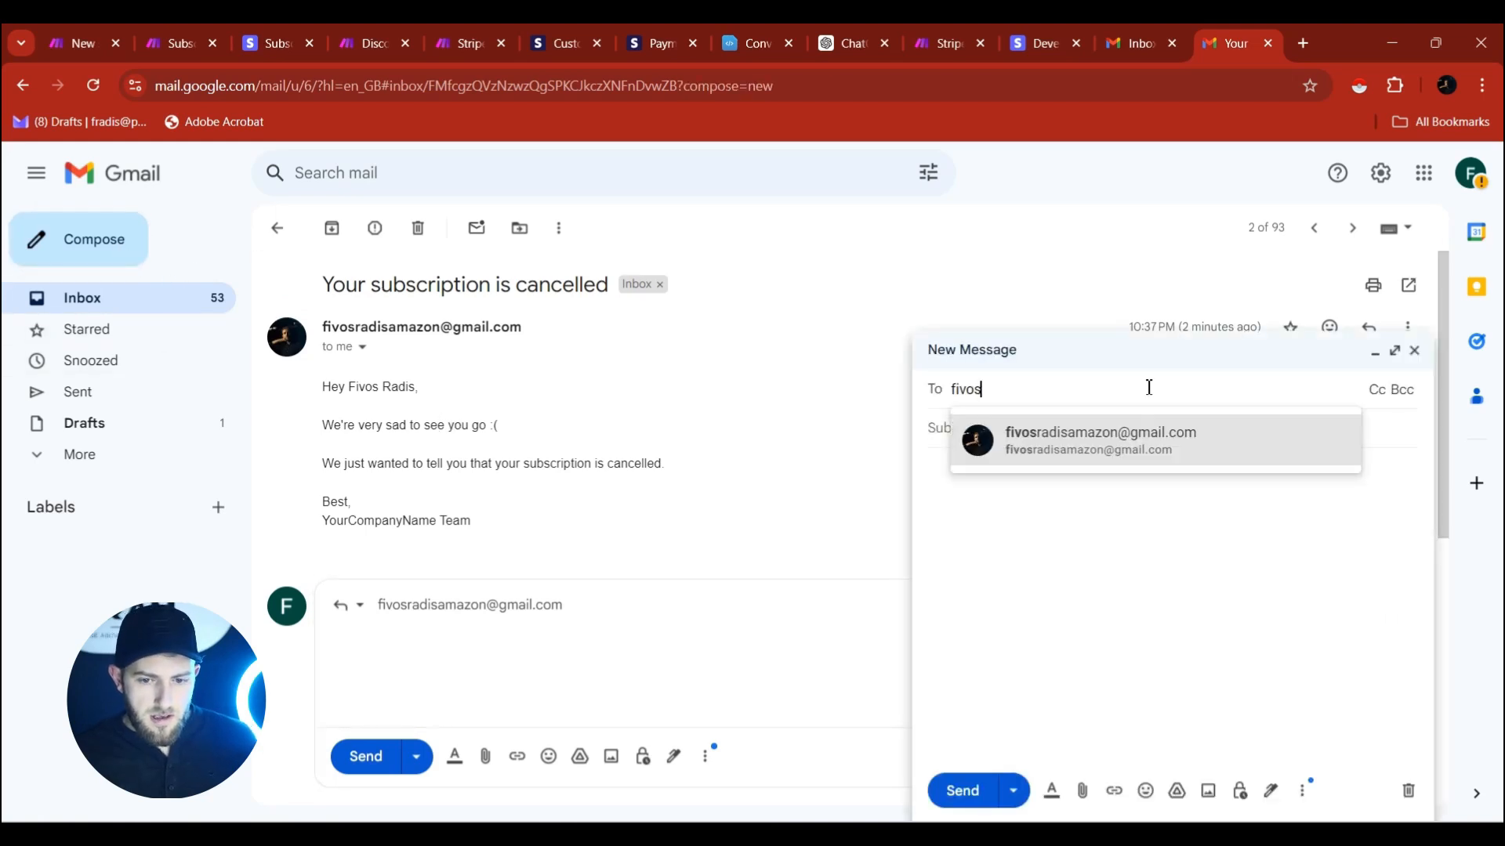
pyautogui.press('Tab')
pyautogui.write('Cancel Subscription')
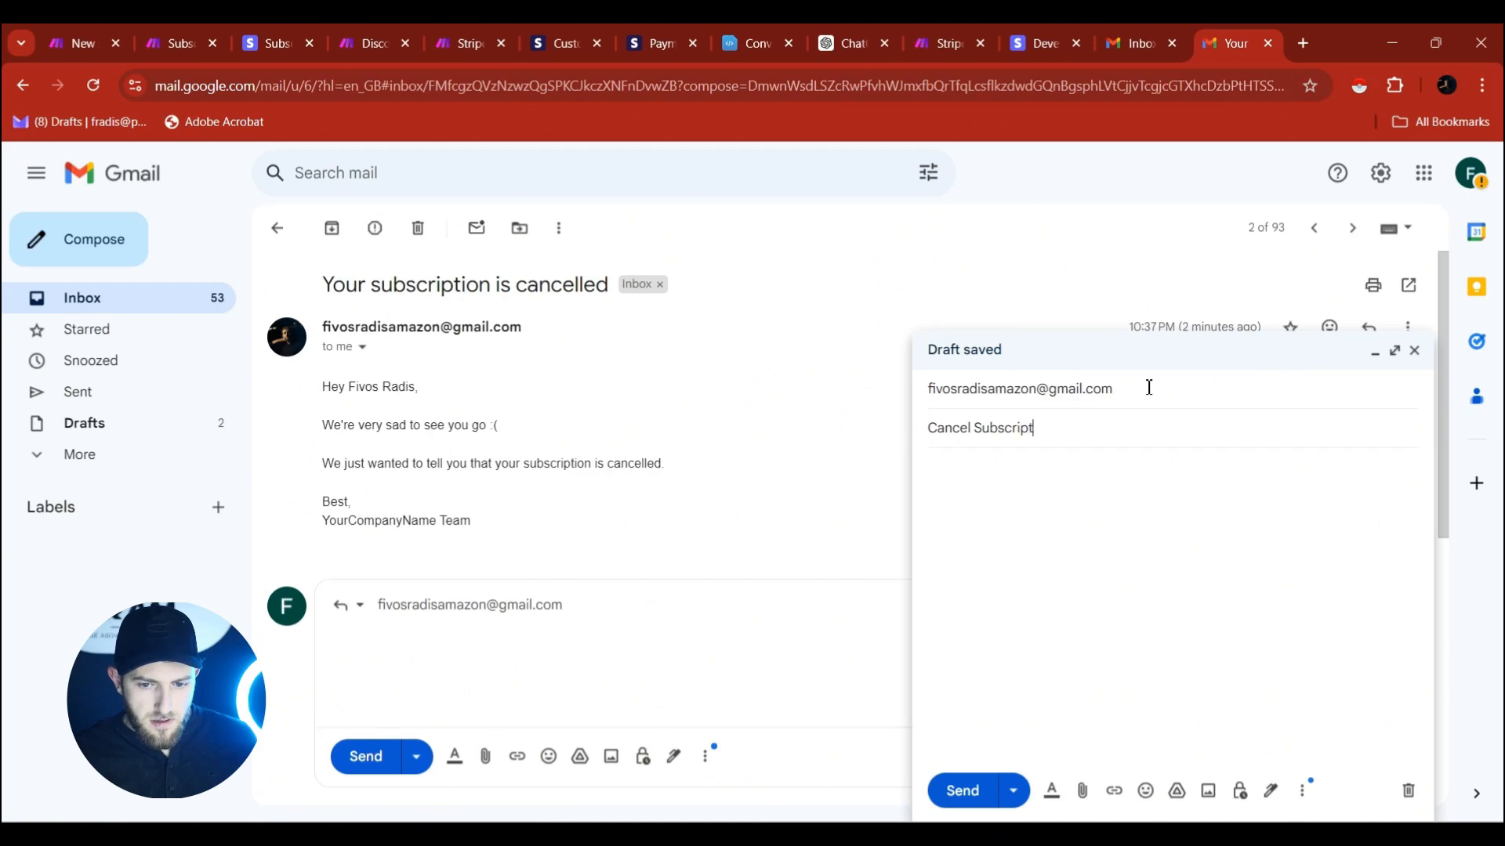
pyautogui.press('Tab')
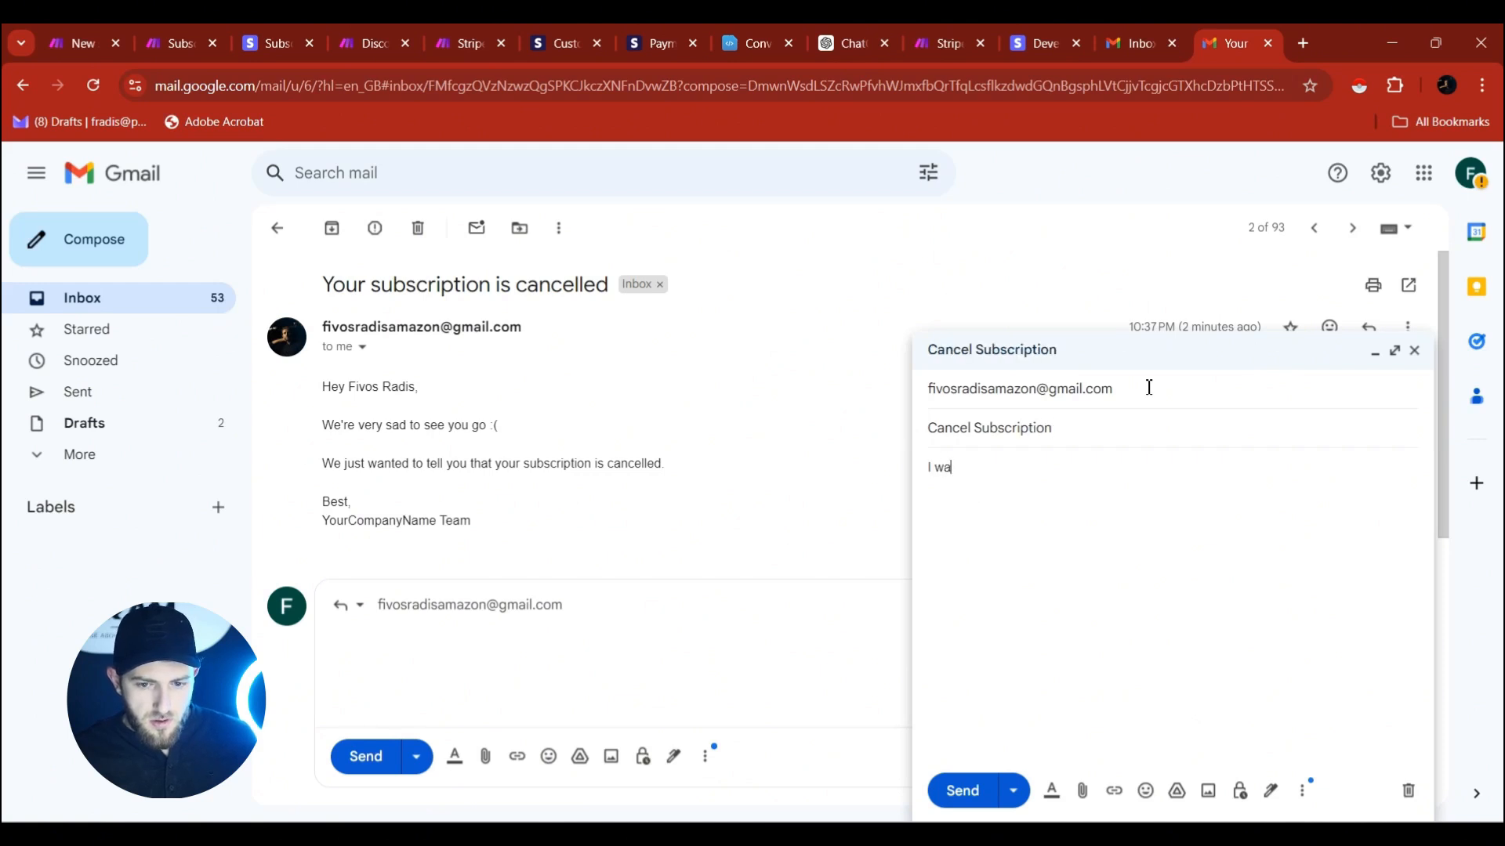
pyautogui.write('I want to cancel my ')
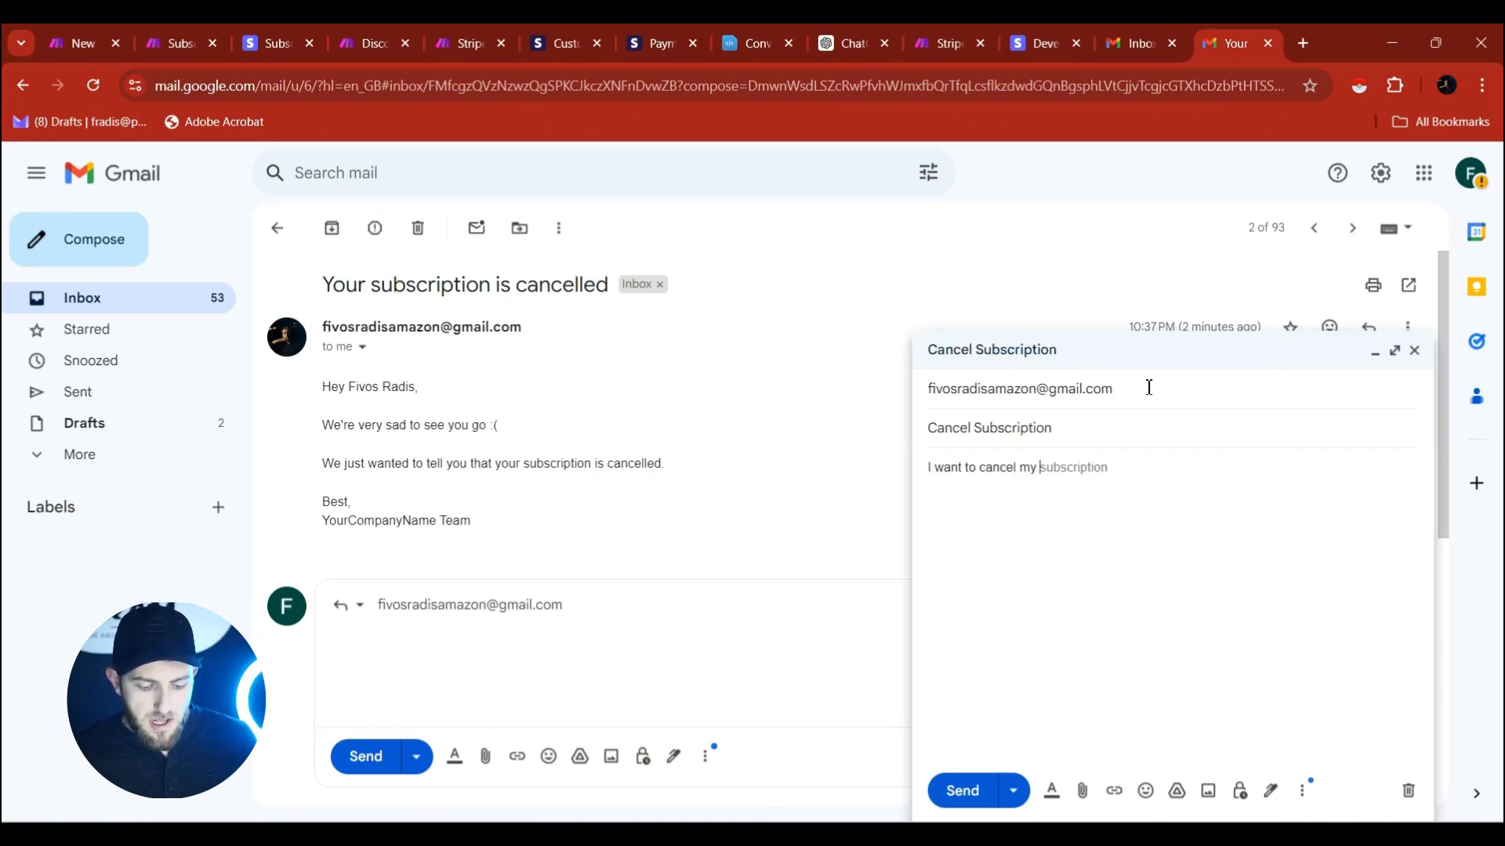
pyautogui.write('$1/momnt')
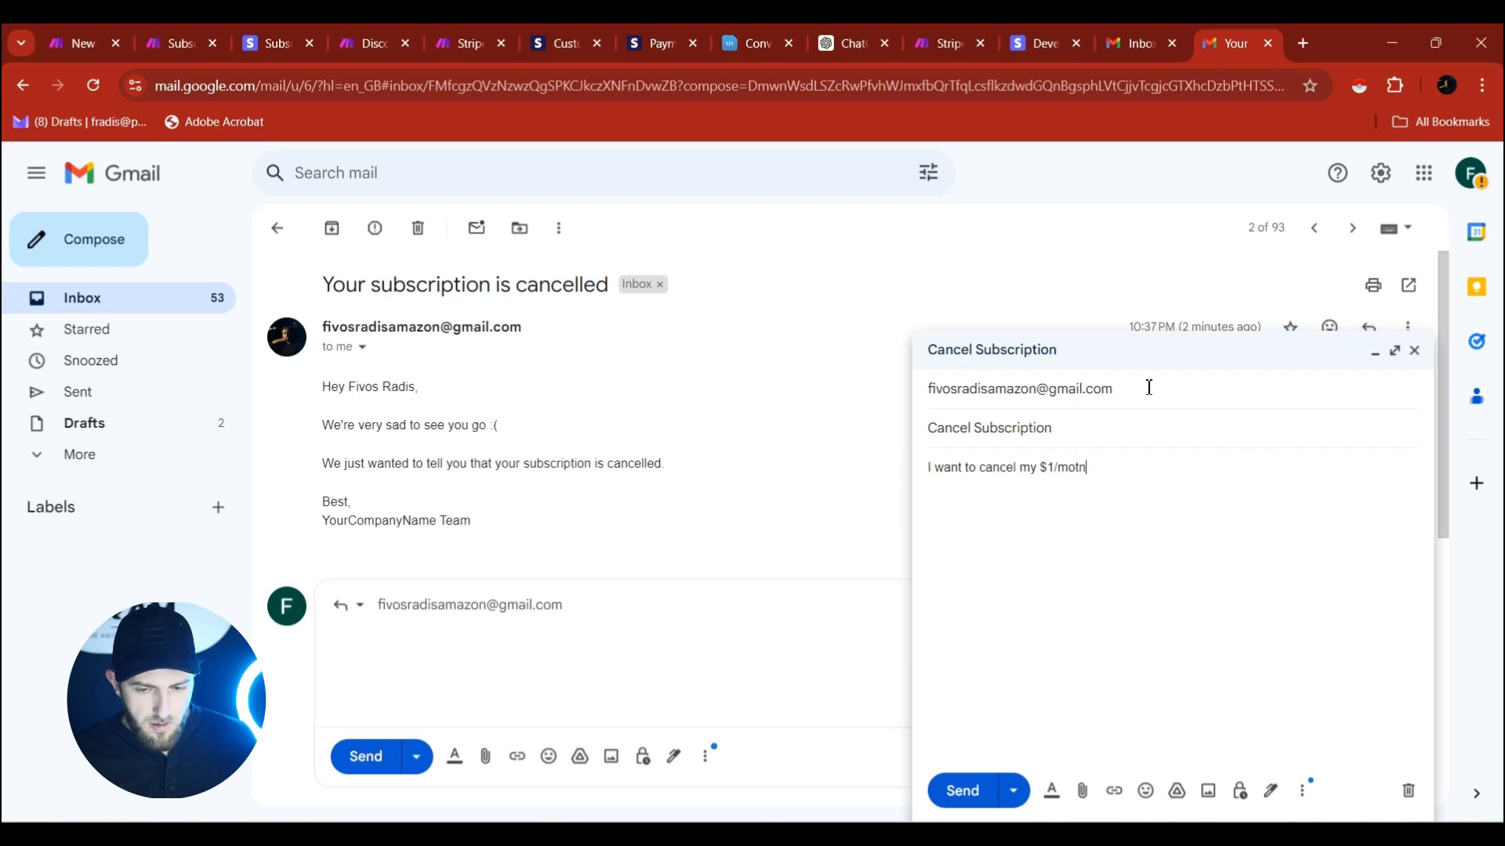
pyautogui.press('BackSpace')
pyautogui.press('BackSpace')
pyautogui.press('BackSpace')
pyautogui.write('nth')
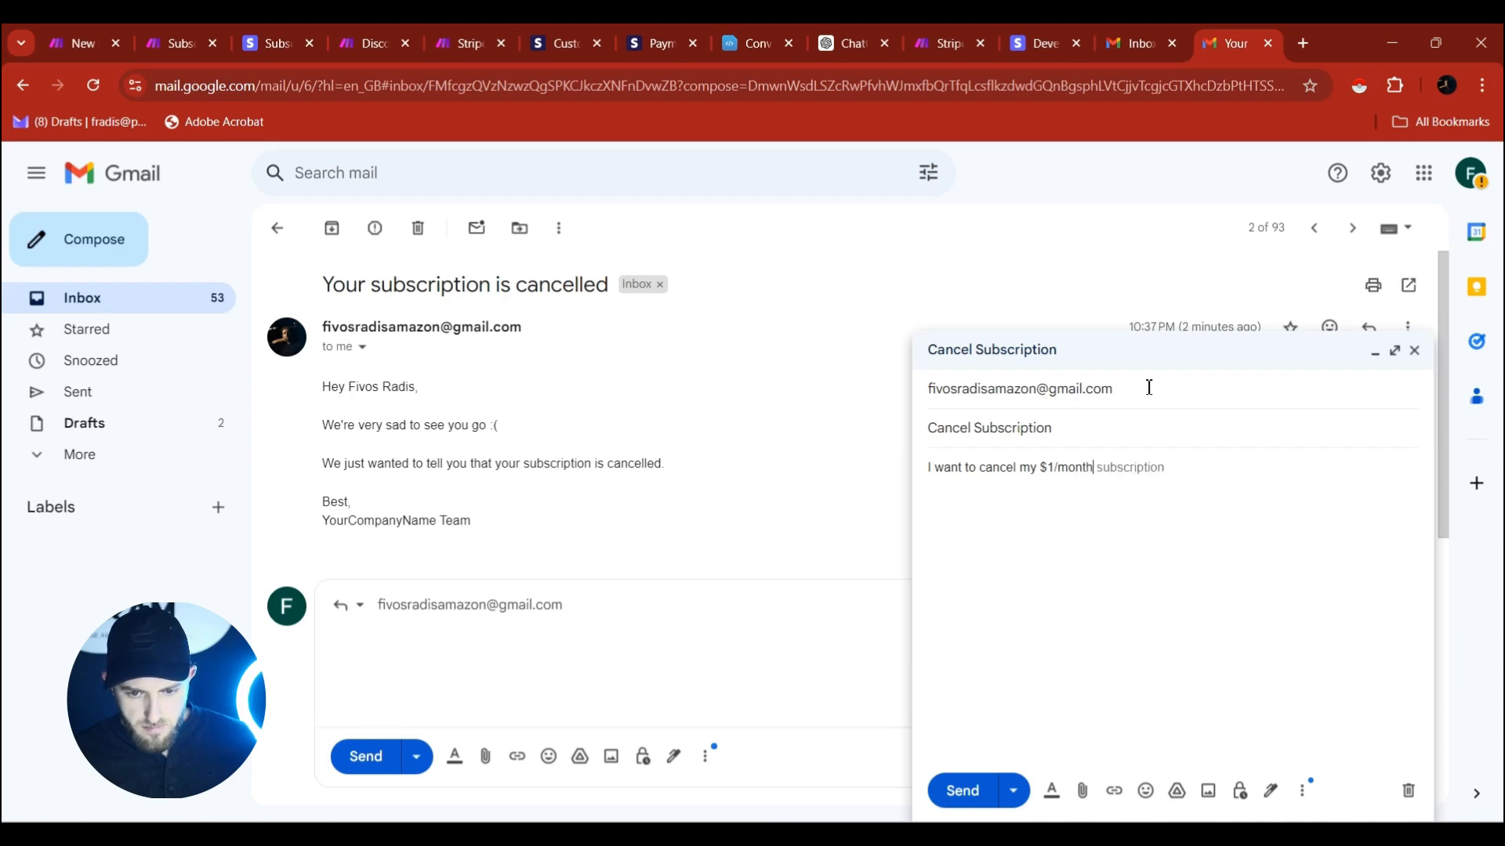
pyautogui.press('Tab')
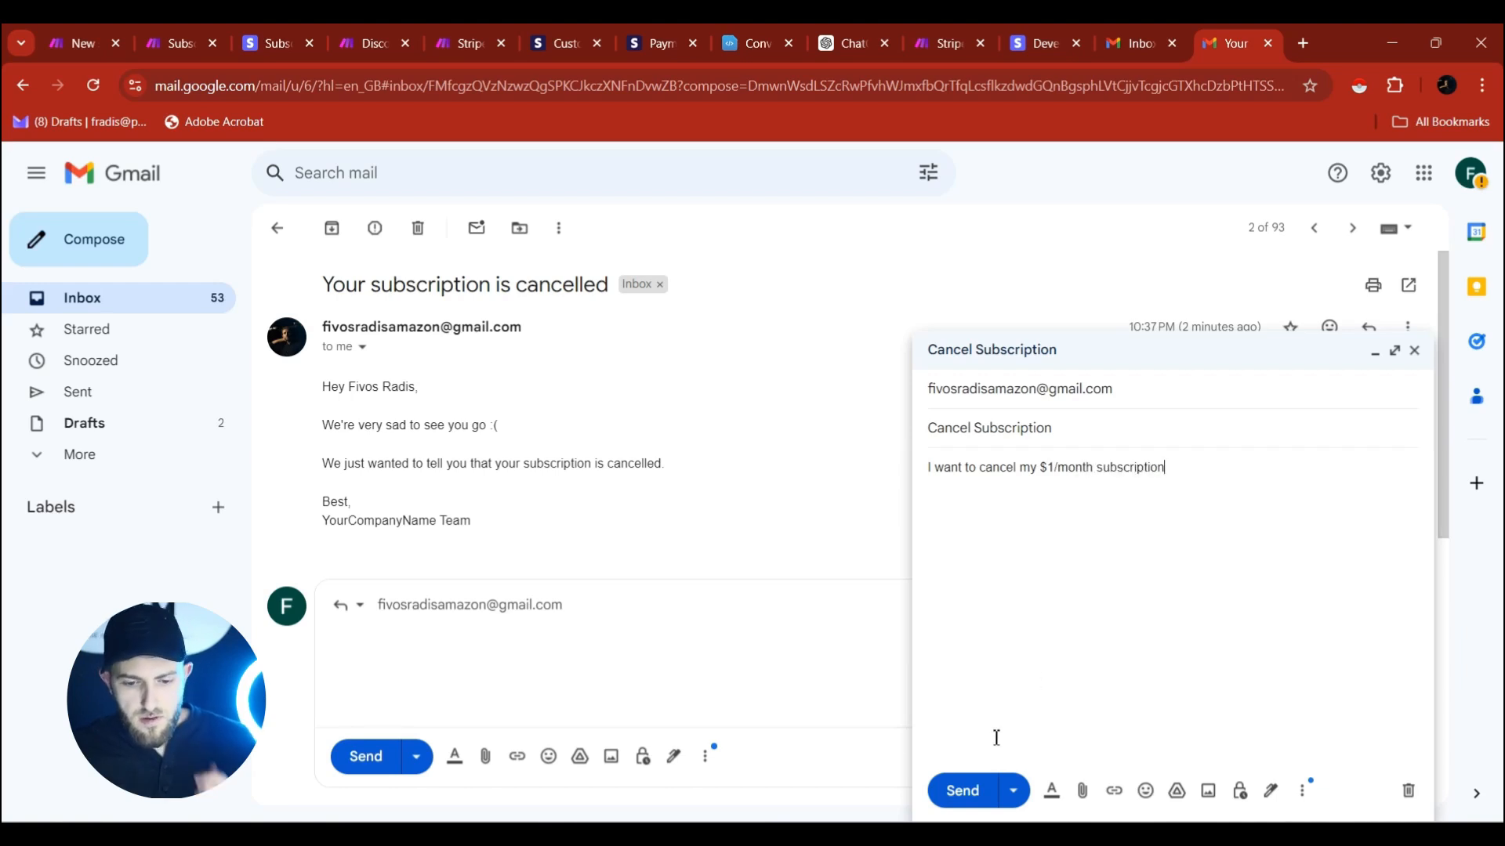
pyautogui.click(970, 790)
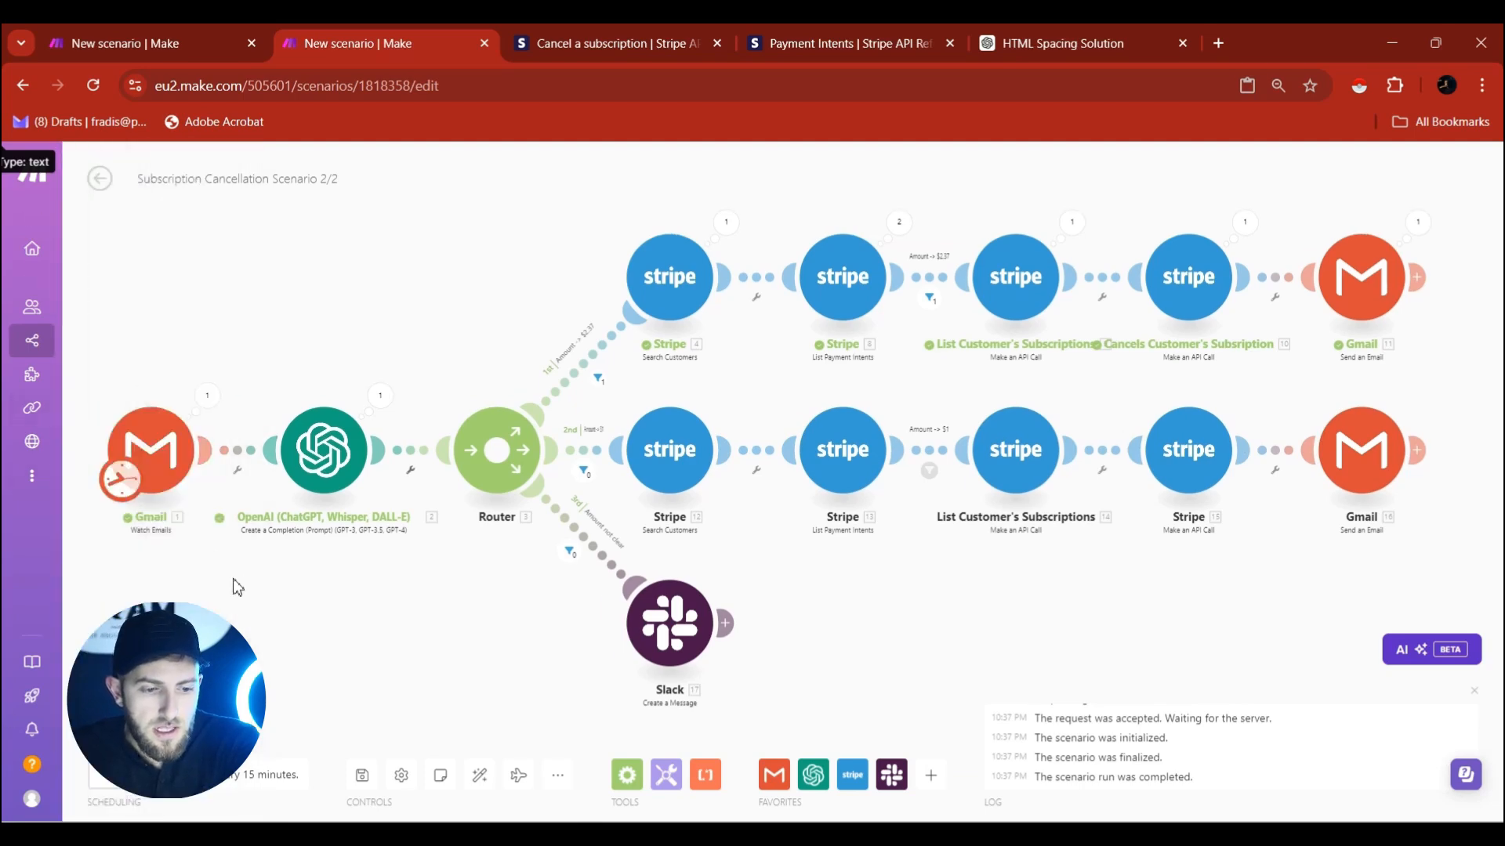
# Start the Gmail trigger from the newest 10:40 PM email, then run the scenario once.
pyautogui.rightClick(163, 450)
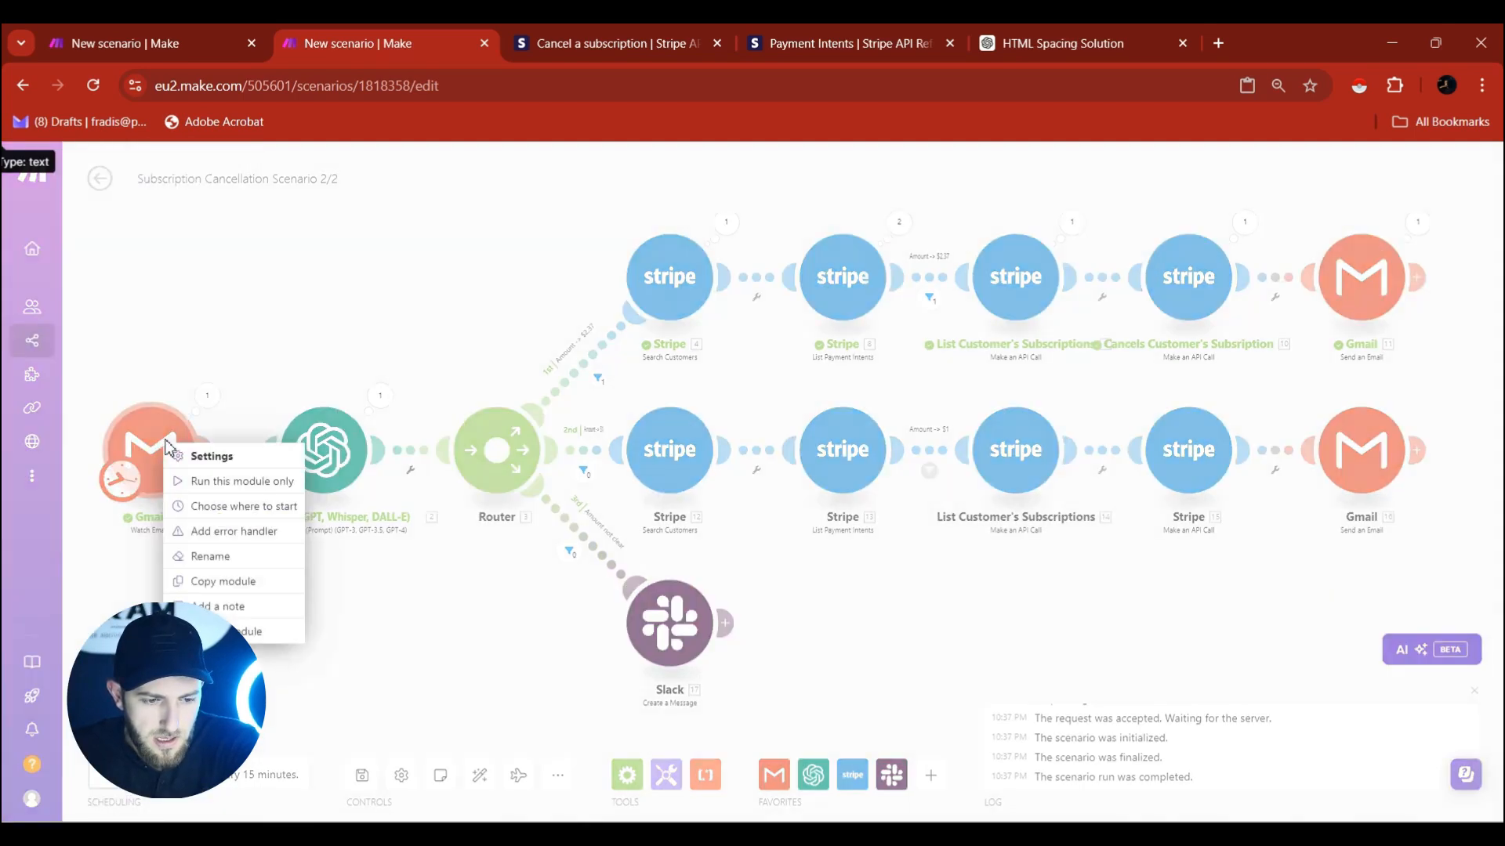
pyautogui.click(231, 515)
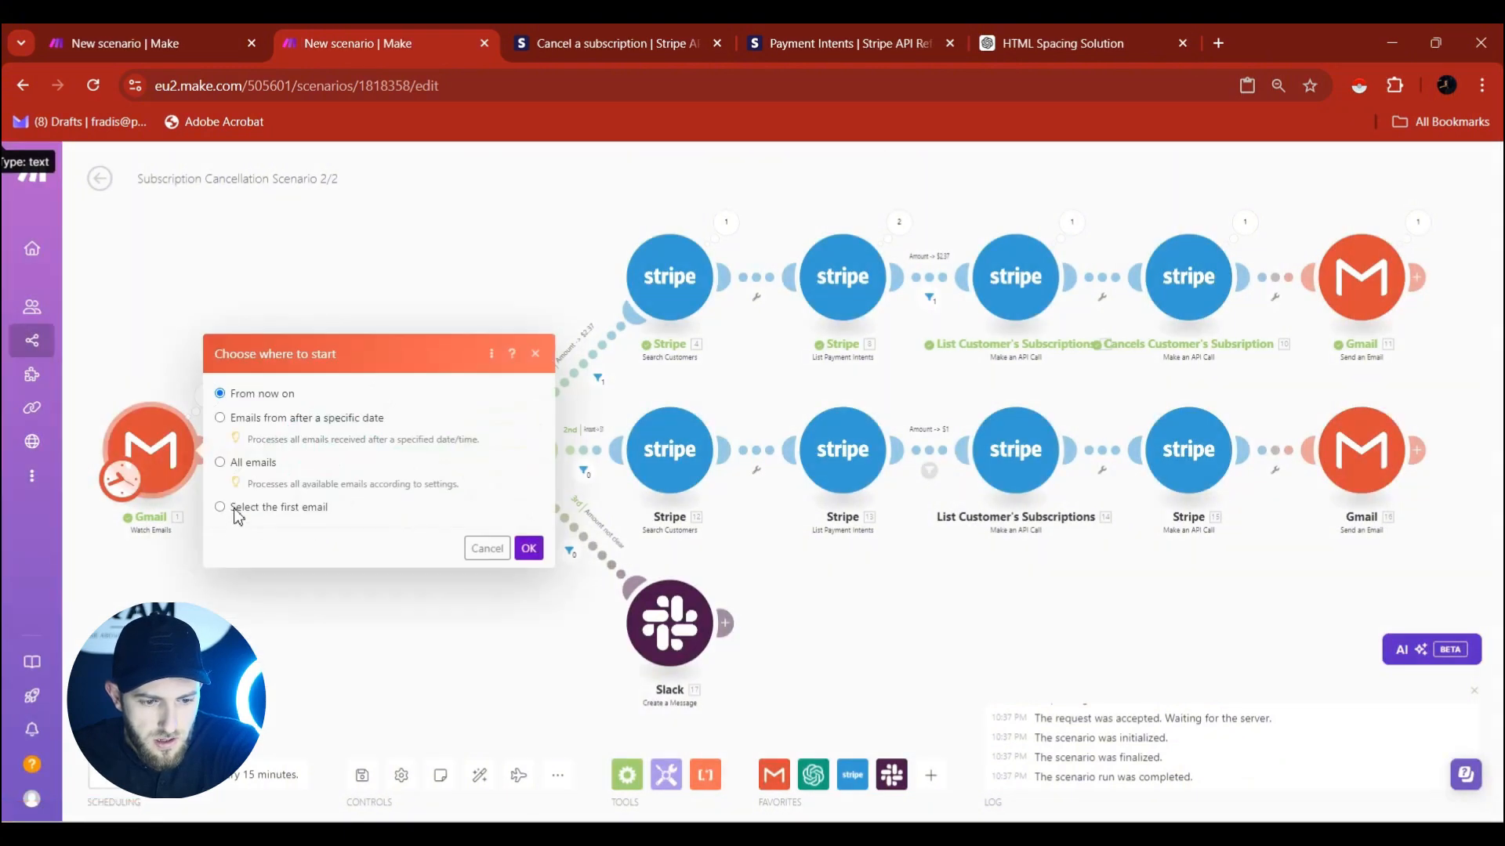
pyautogui.click(235, 510)
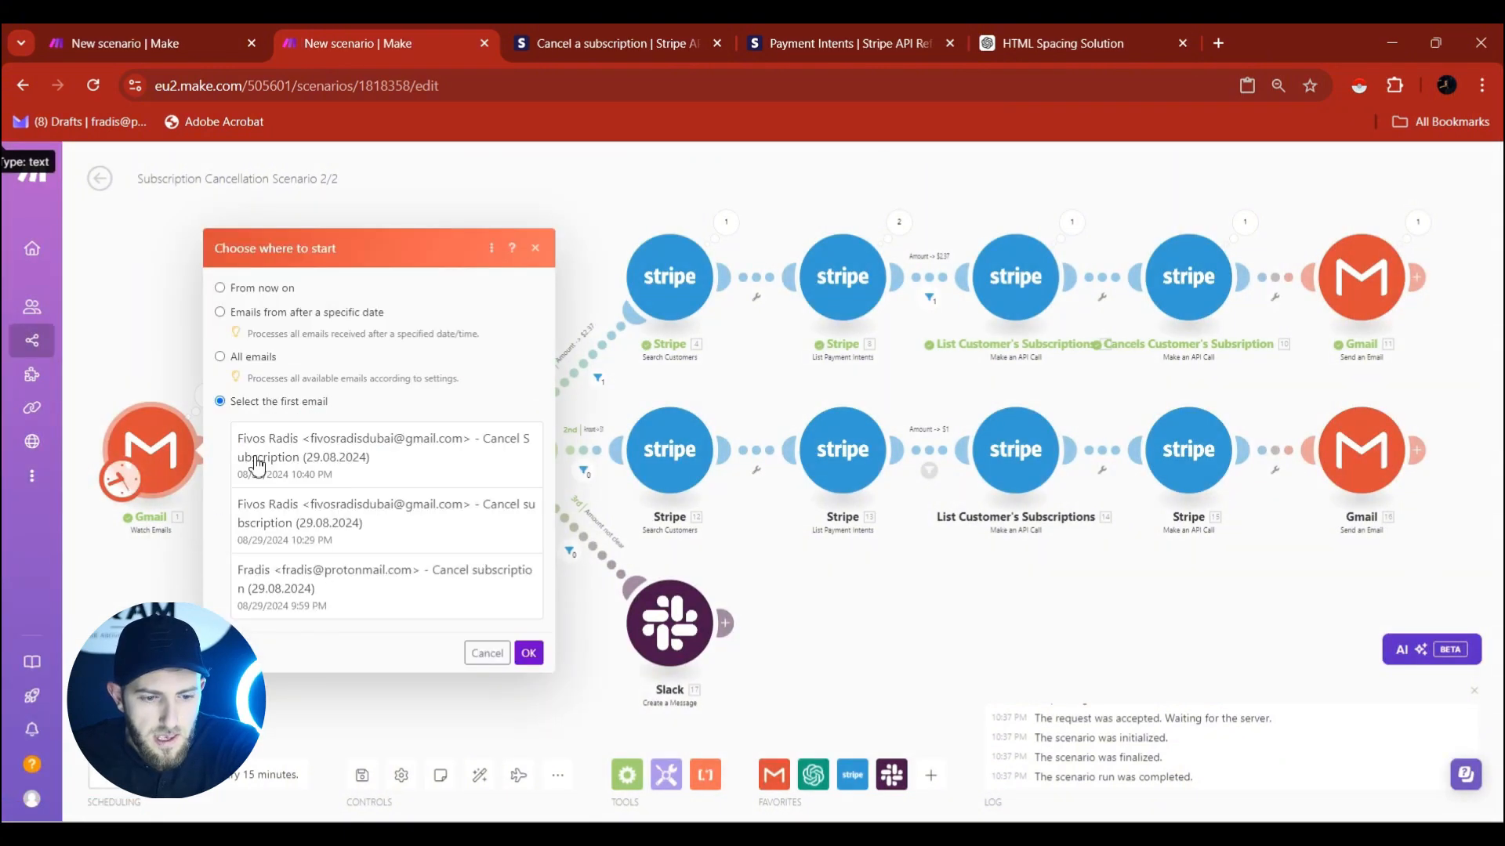
pyautogui.click(282, 462)
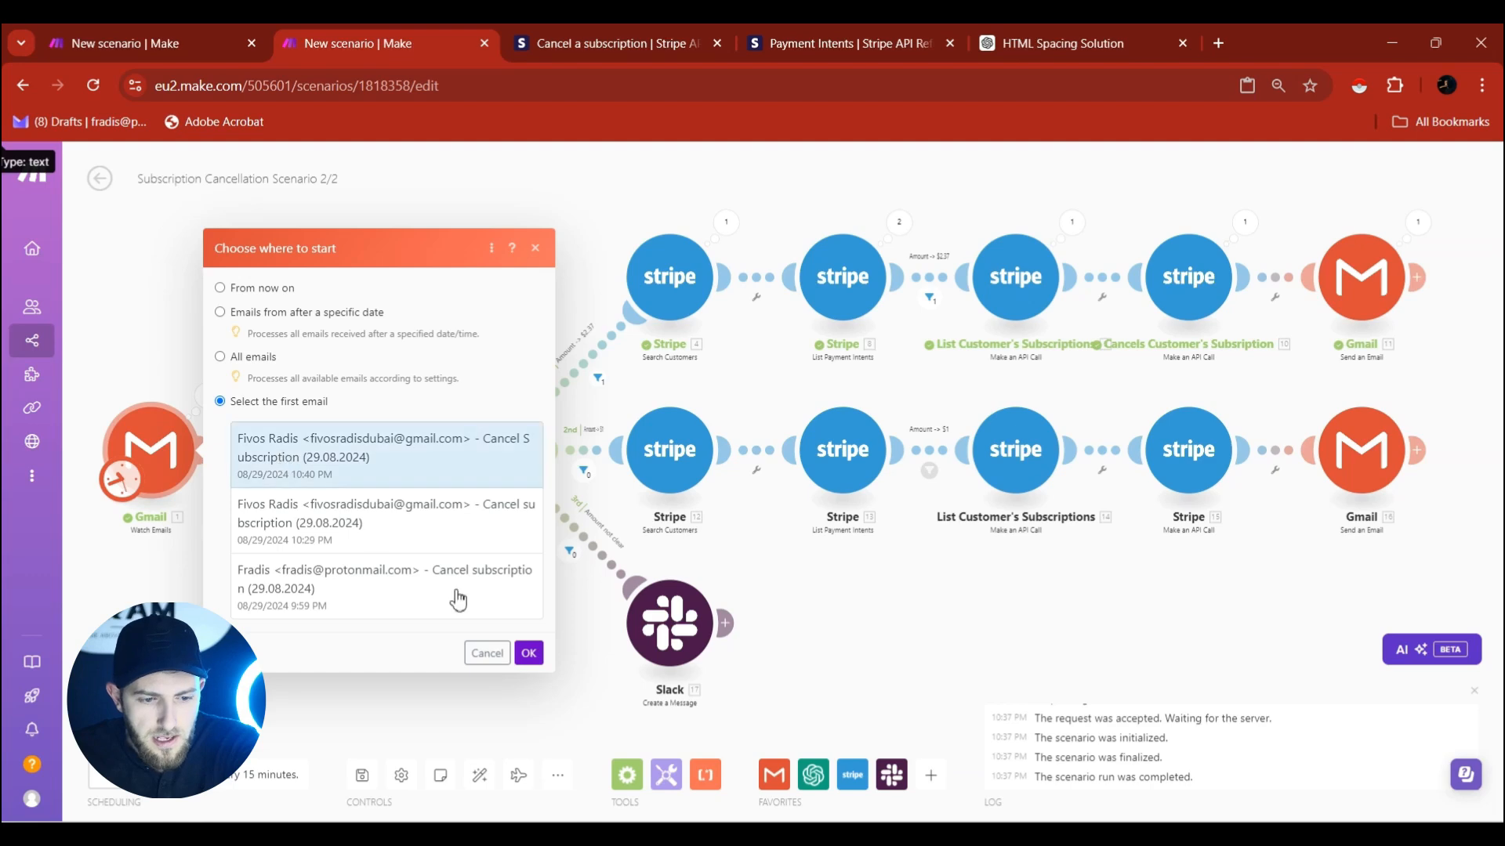
pyautogui.click(528, 653)
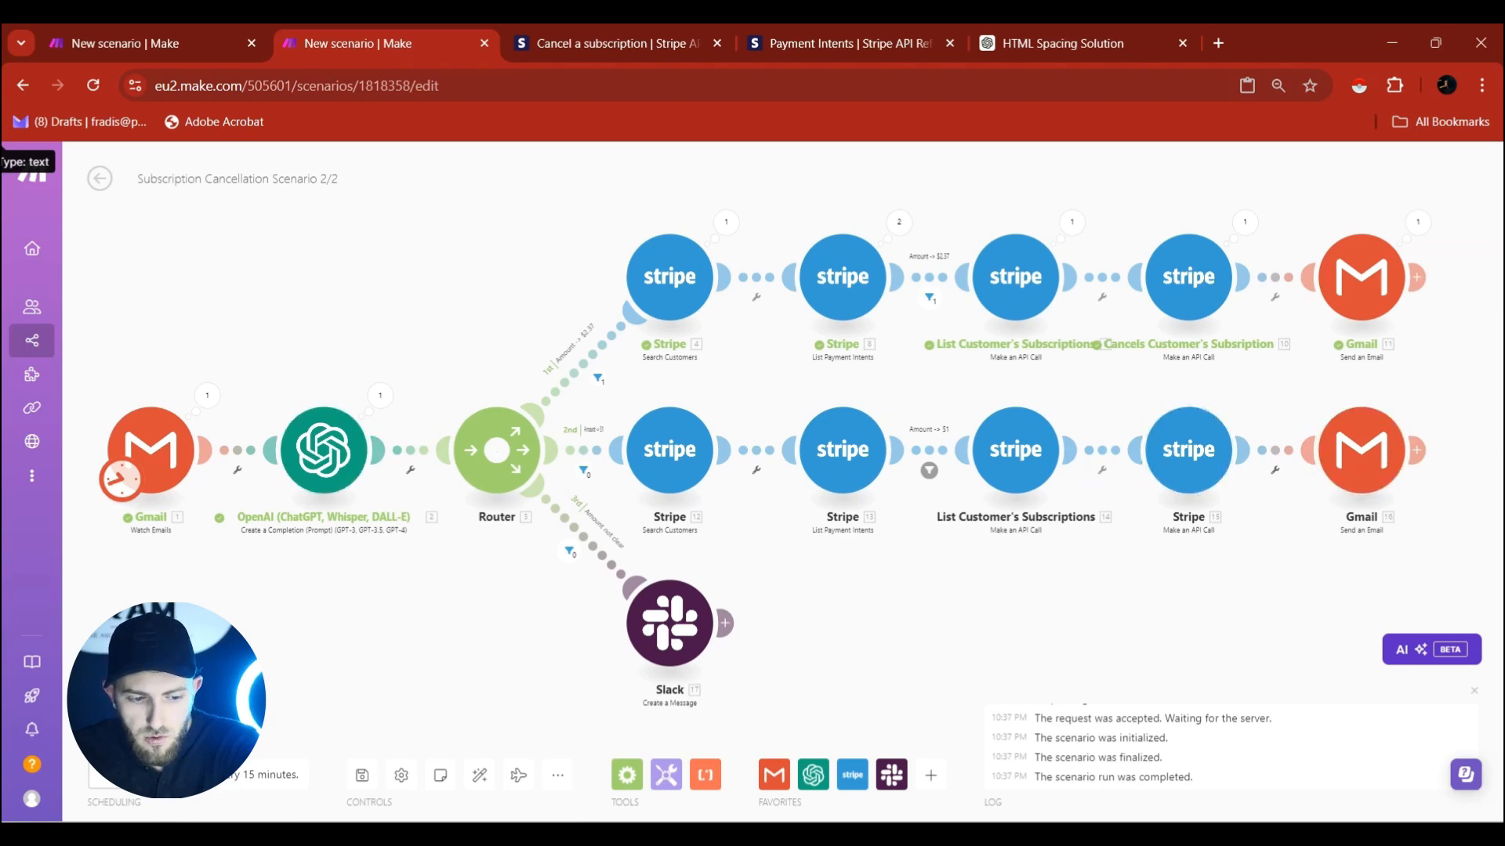
pyautogui.click(136, 727)
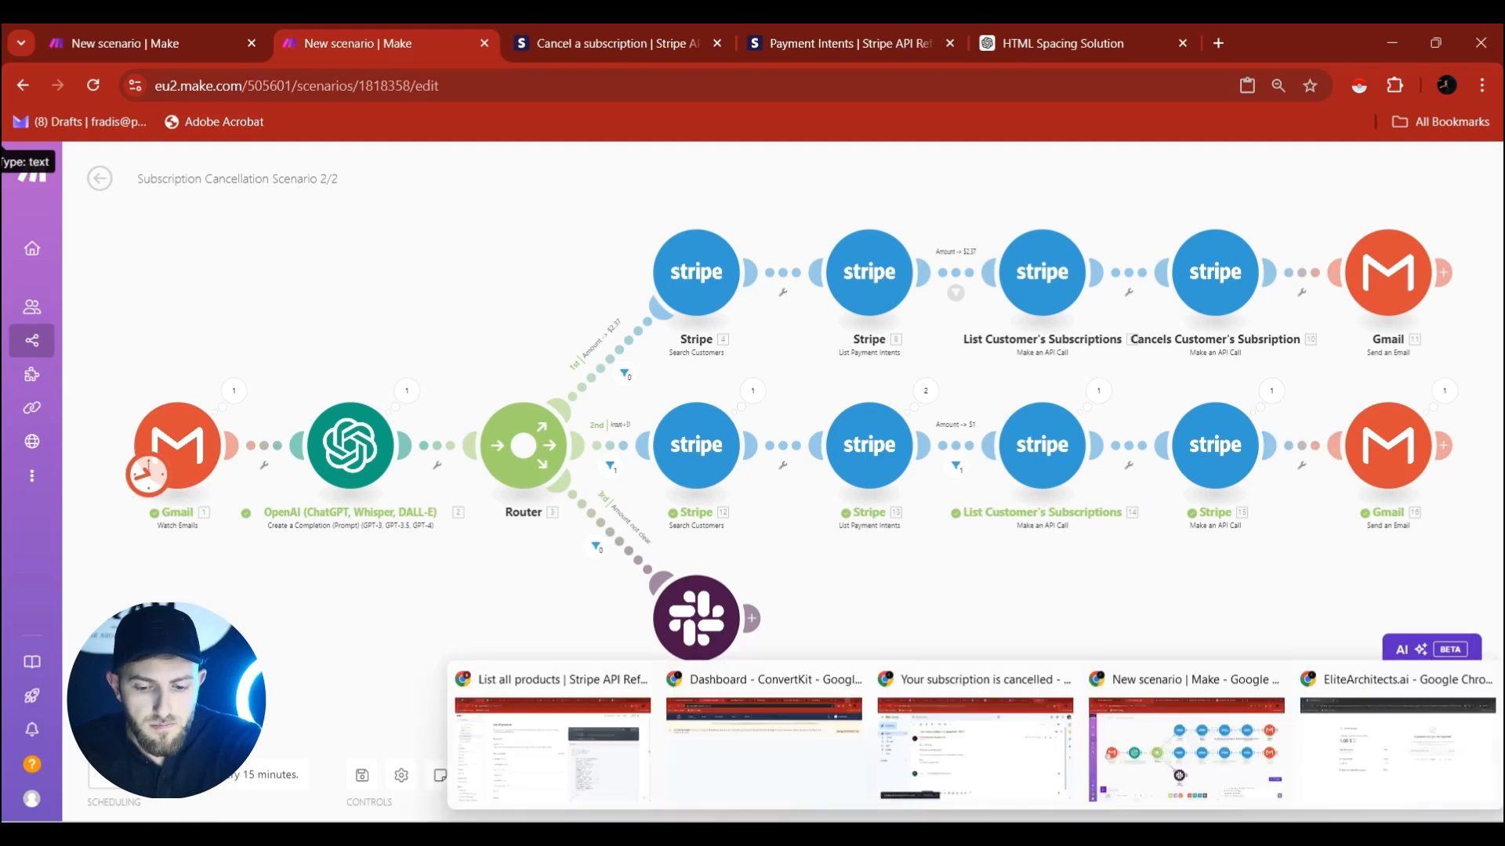
# Check Stripe's Canceled subscriptions, then view the new 10:41 PM cancellation email in Gmail.
pyautogui.click(975, 772)
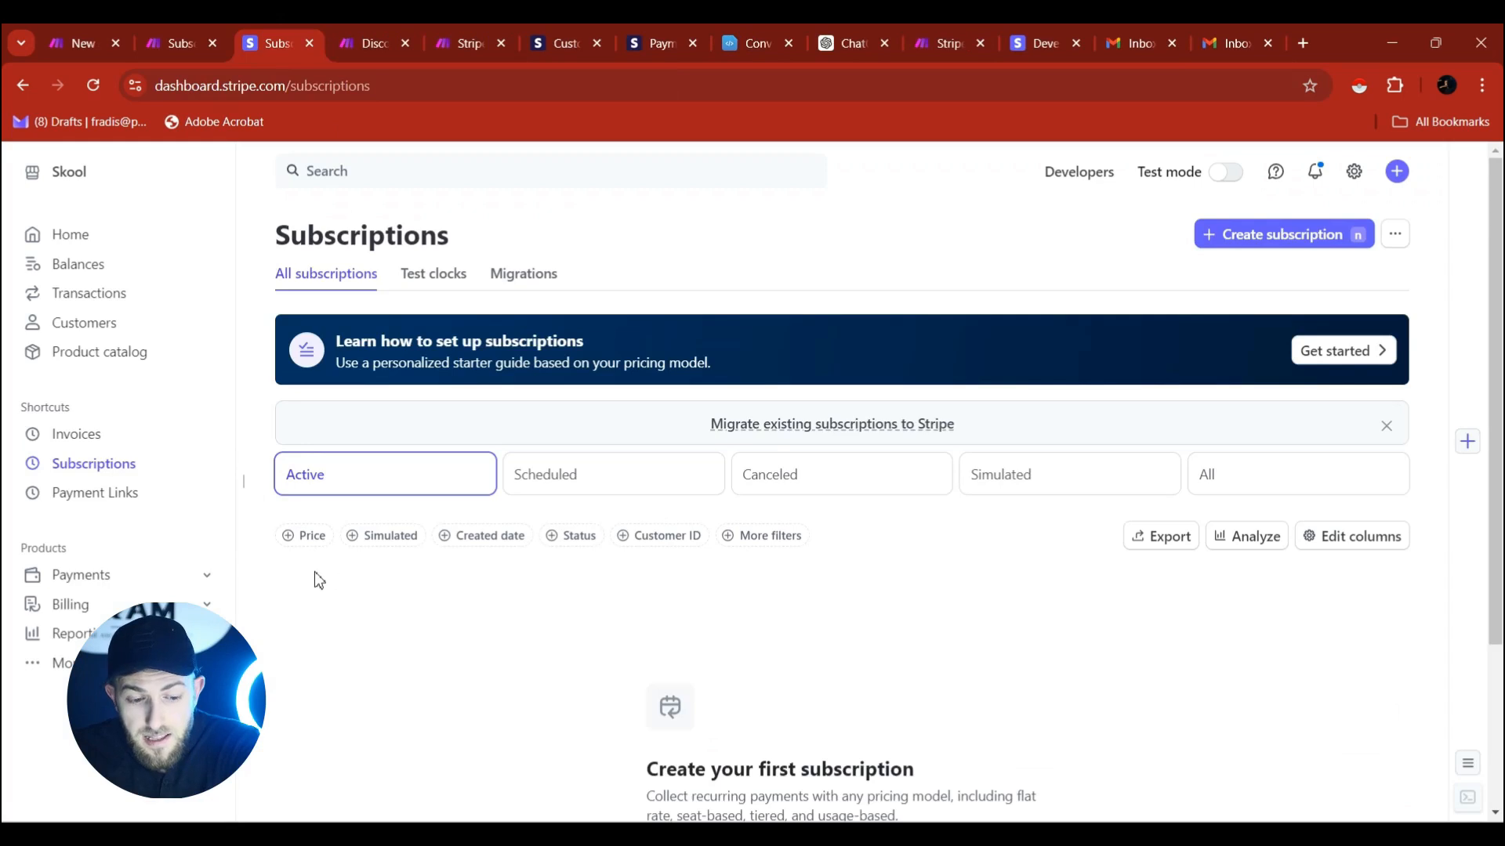
pyautogui.click(774, 490)
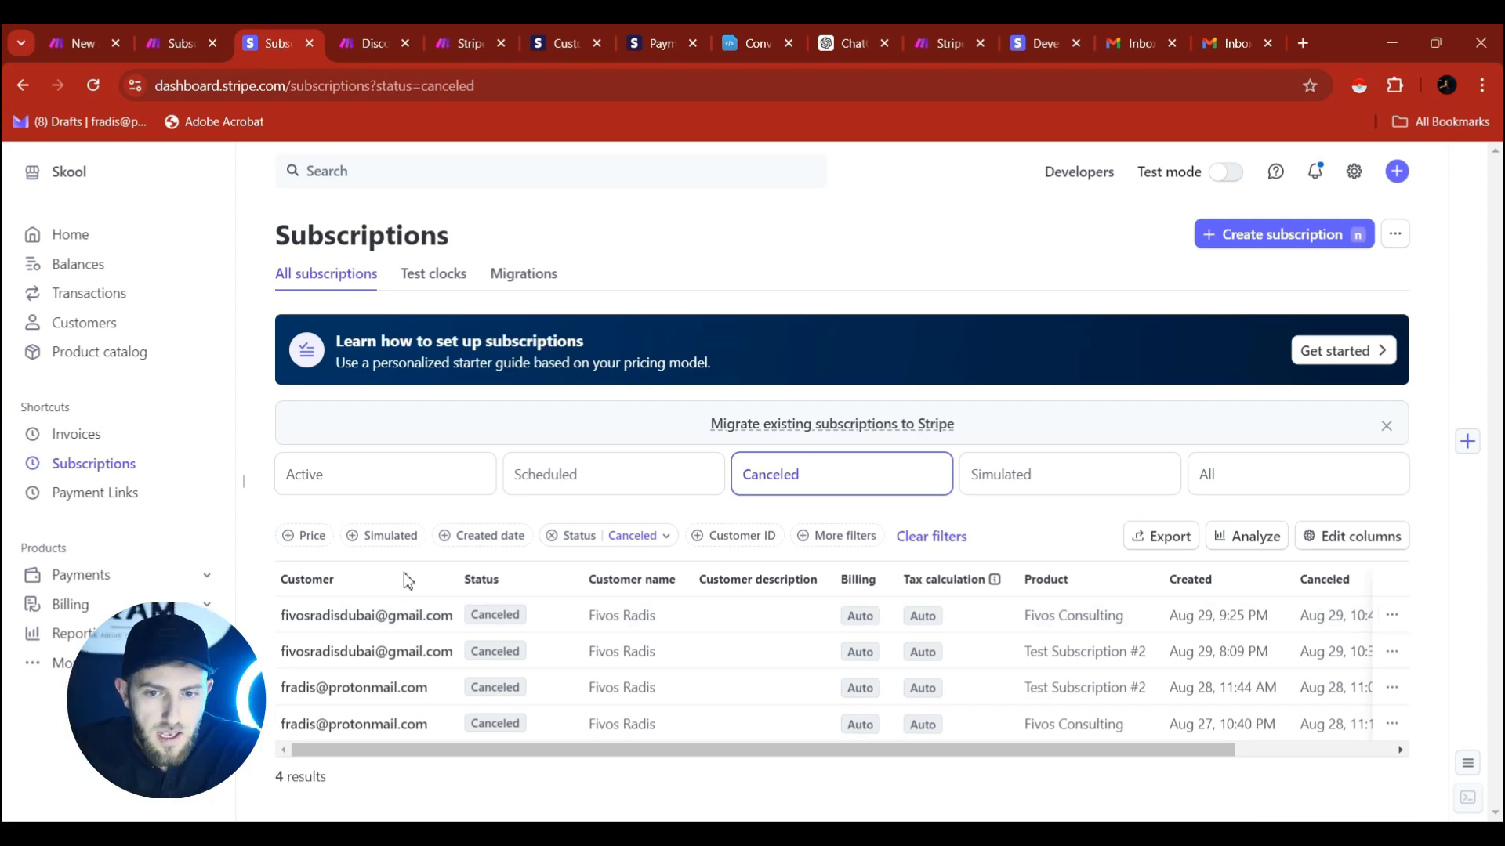
pyautogui.click(1253, 36)
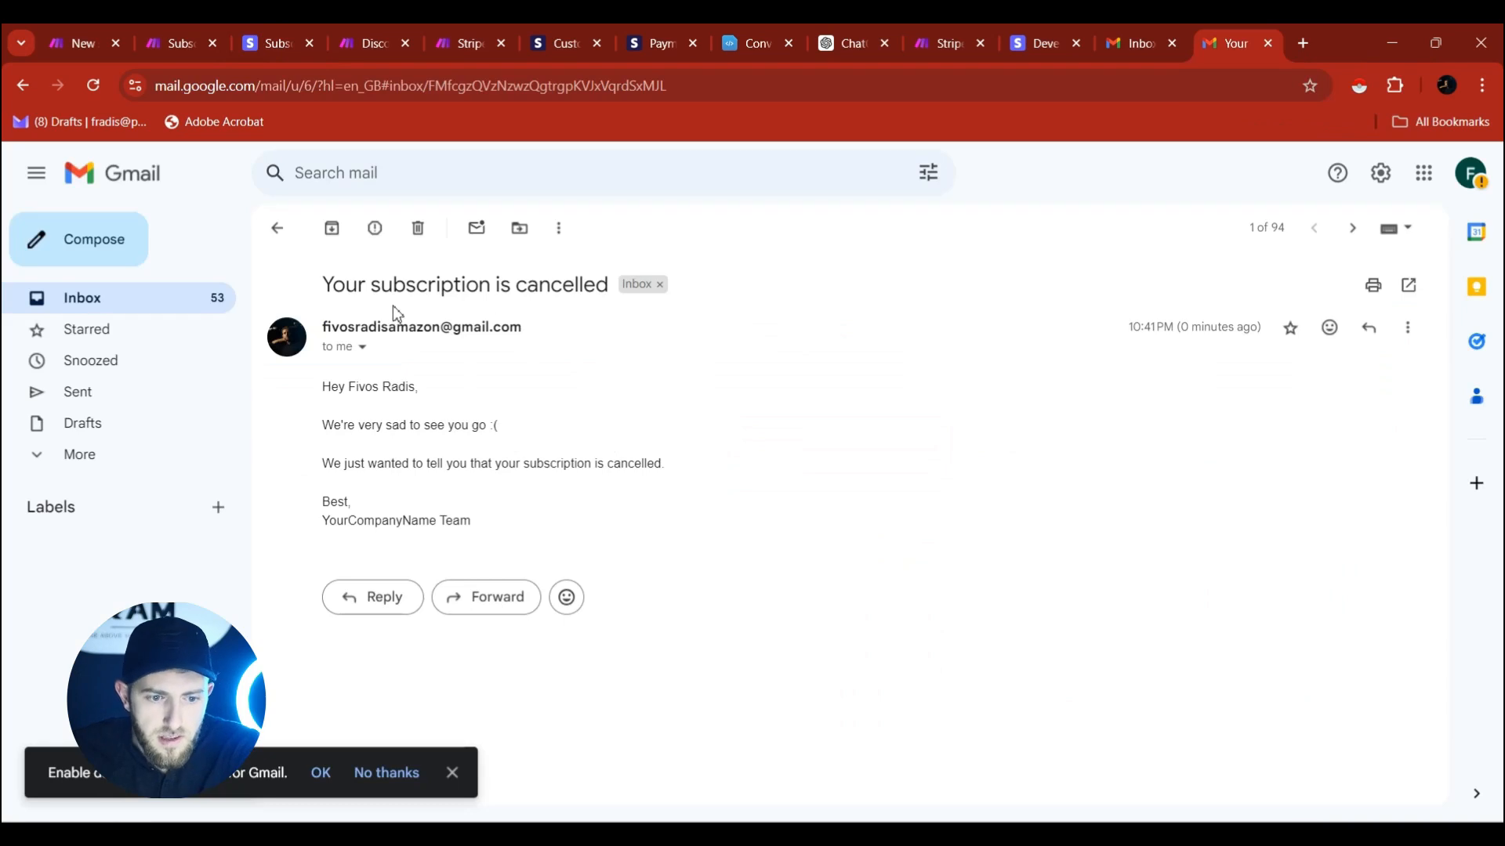